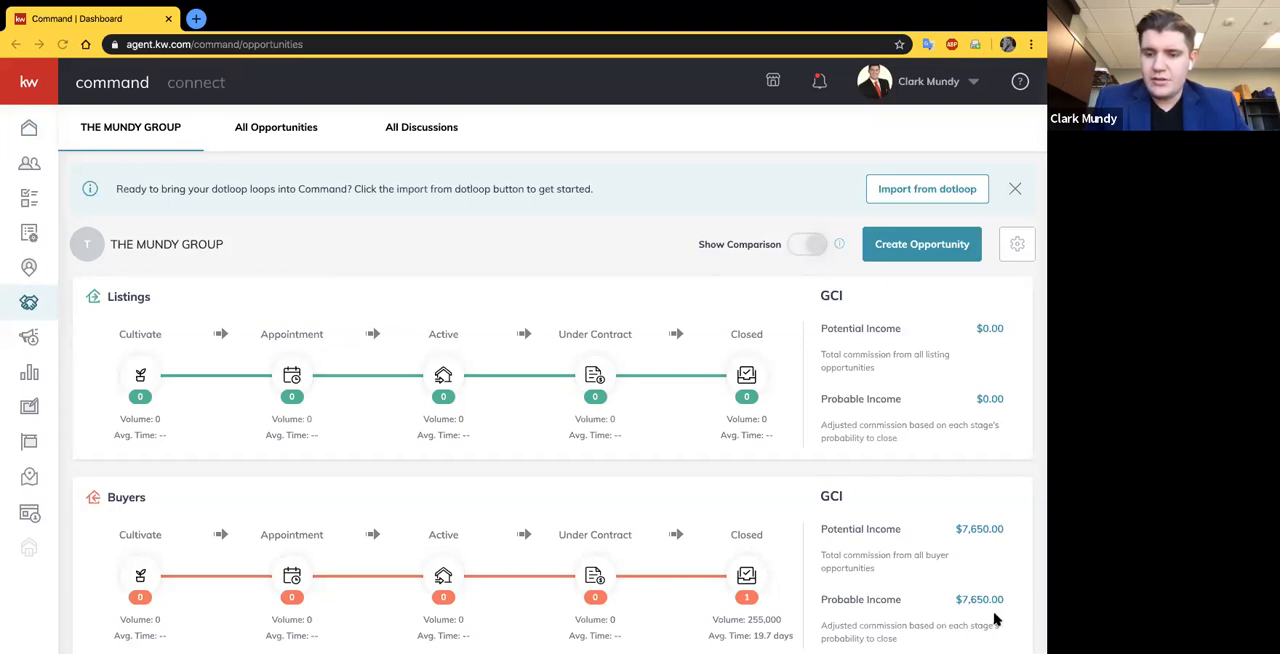
- Start a new opportunity and set its opportunity type to Buyer
left_click(912, 243)
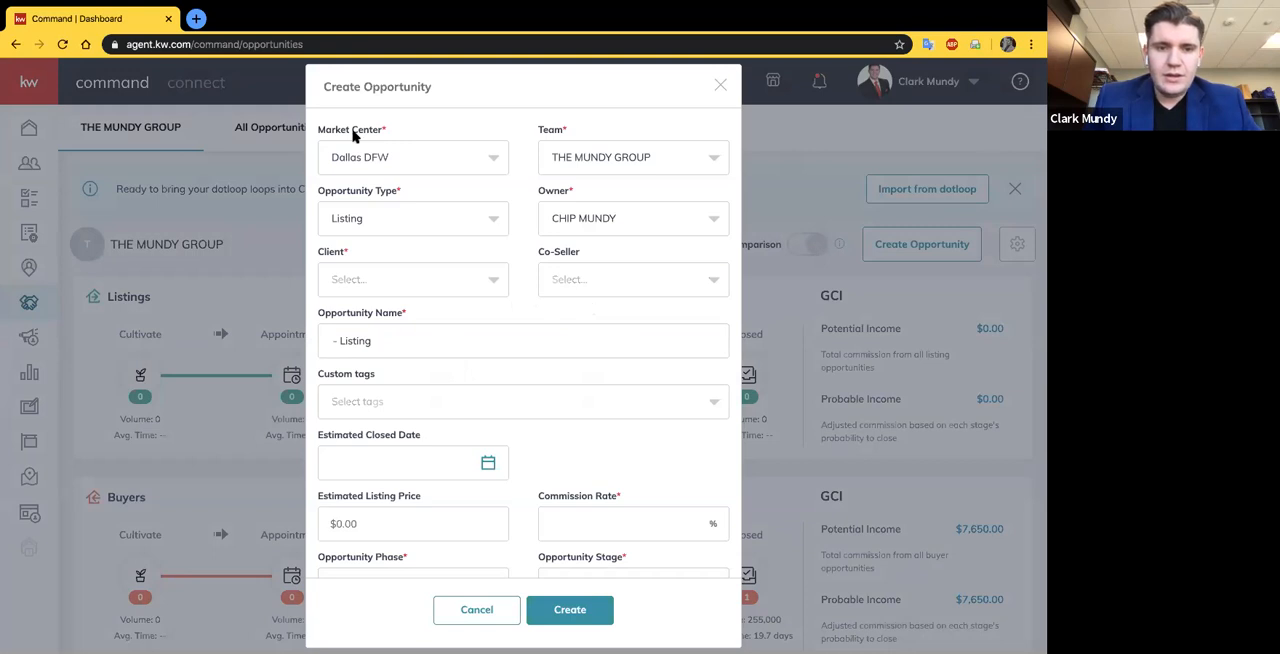
left_click(378, 208)
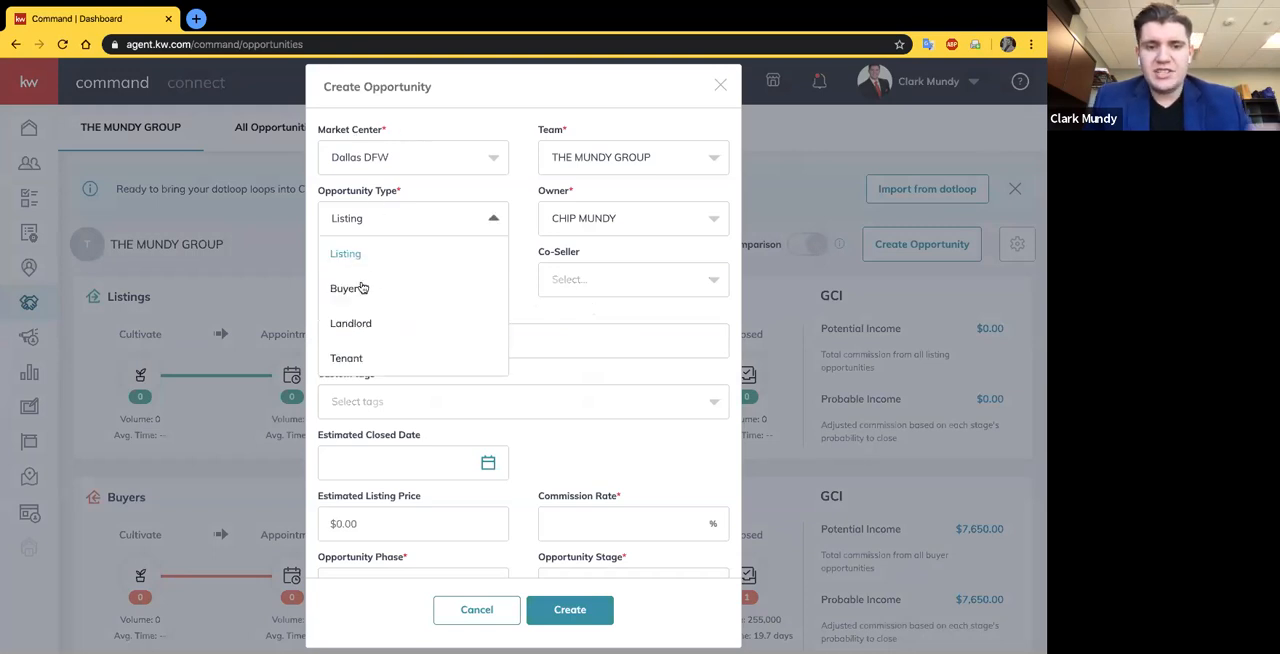
left_click(419, 295)
- Search the client records for "fake client" and choose Fake Client as the opportunity's client
left_click(420, 280)
left_click(405, 285)
left_click(399, 280)
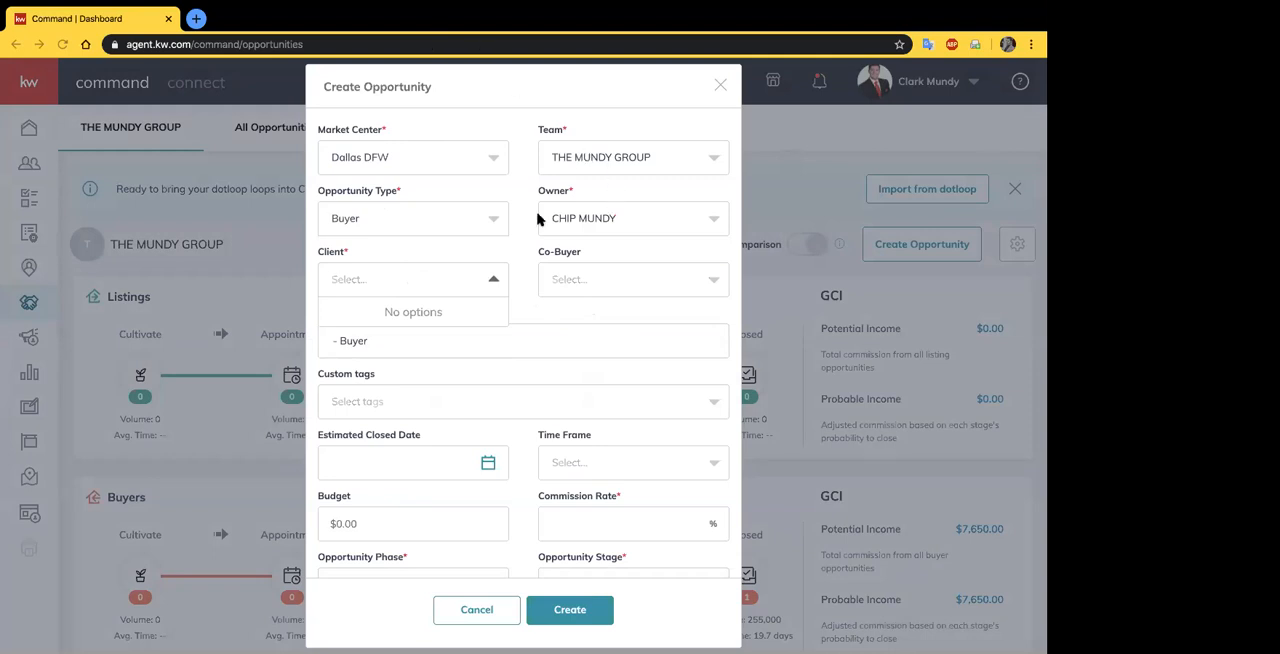
left_click(337, 253)
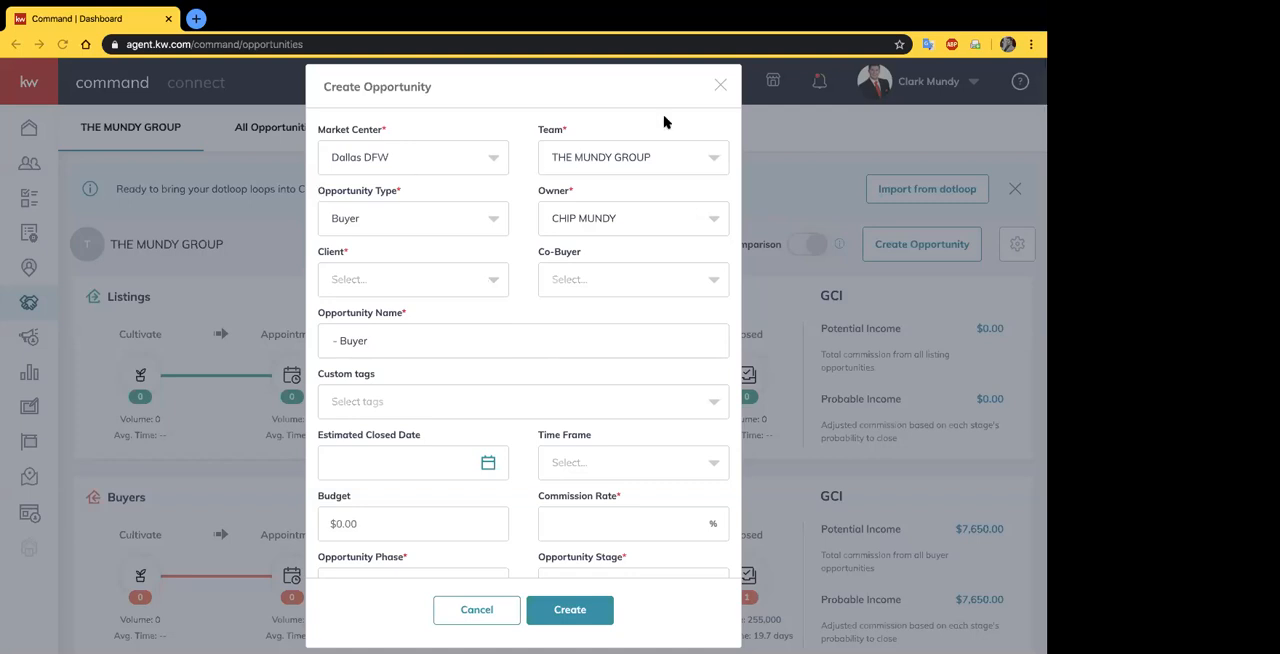
left_click(383, 287)
left_click(345, 282)
left_click(347, 283)
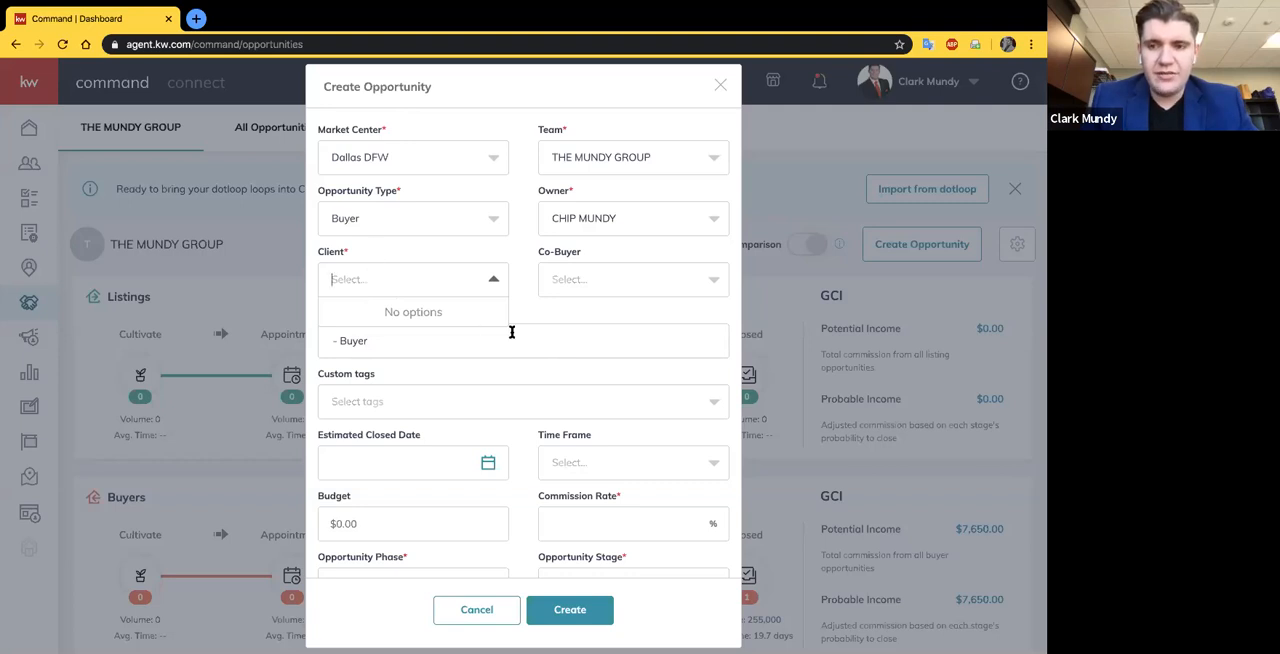
type("fake client")
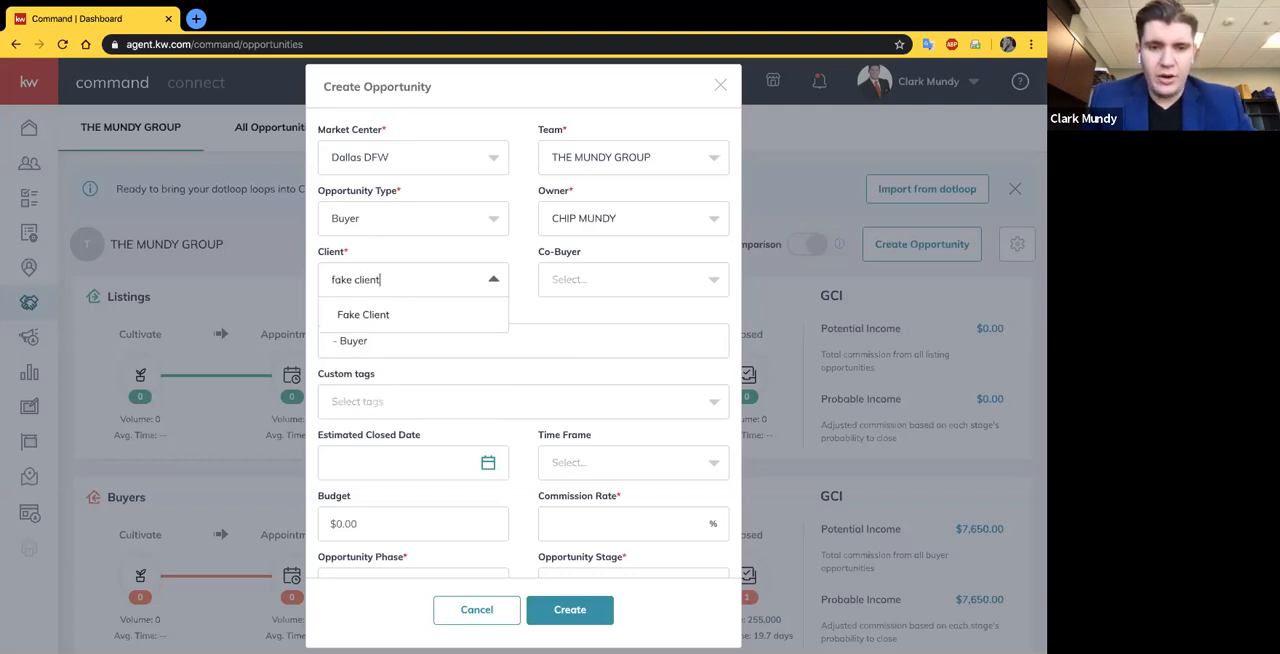
left_click(364, 316)
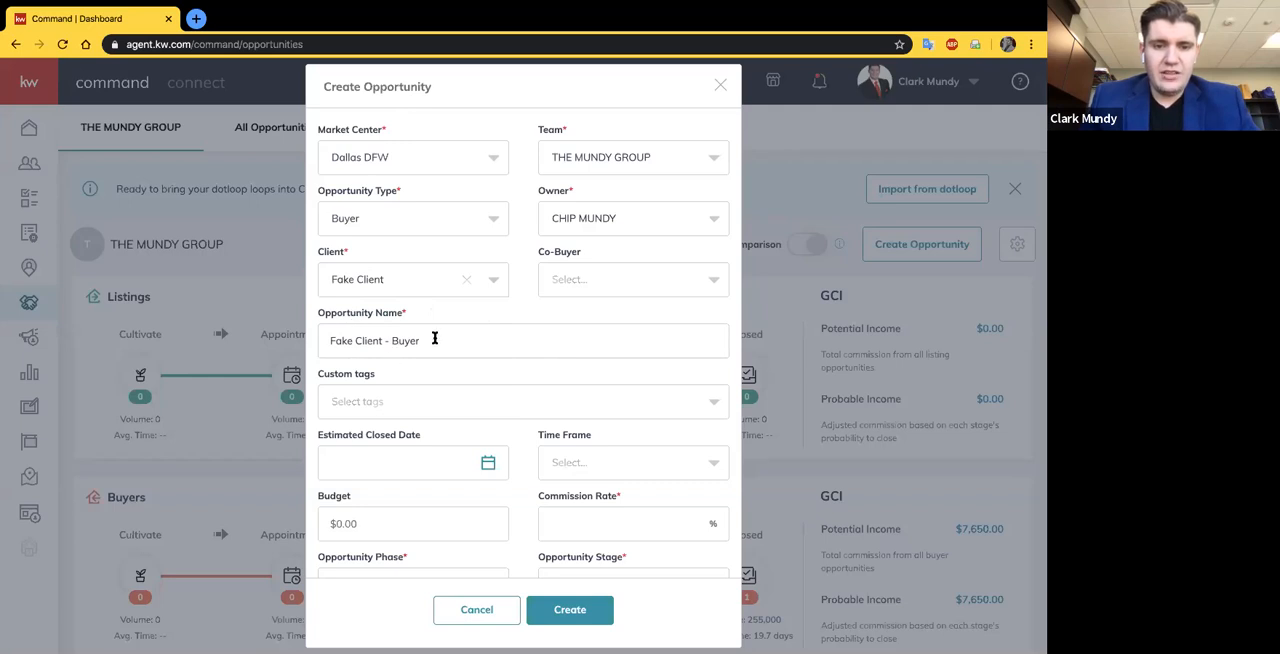
- Set the buyer opportunity's time frame to 1 month and its commission rate to 3%
scroll(434, 338, "down", 3)
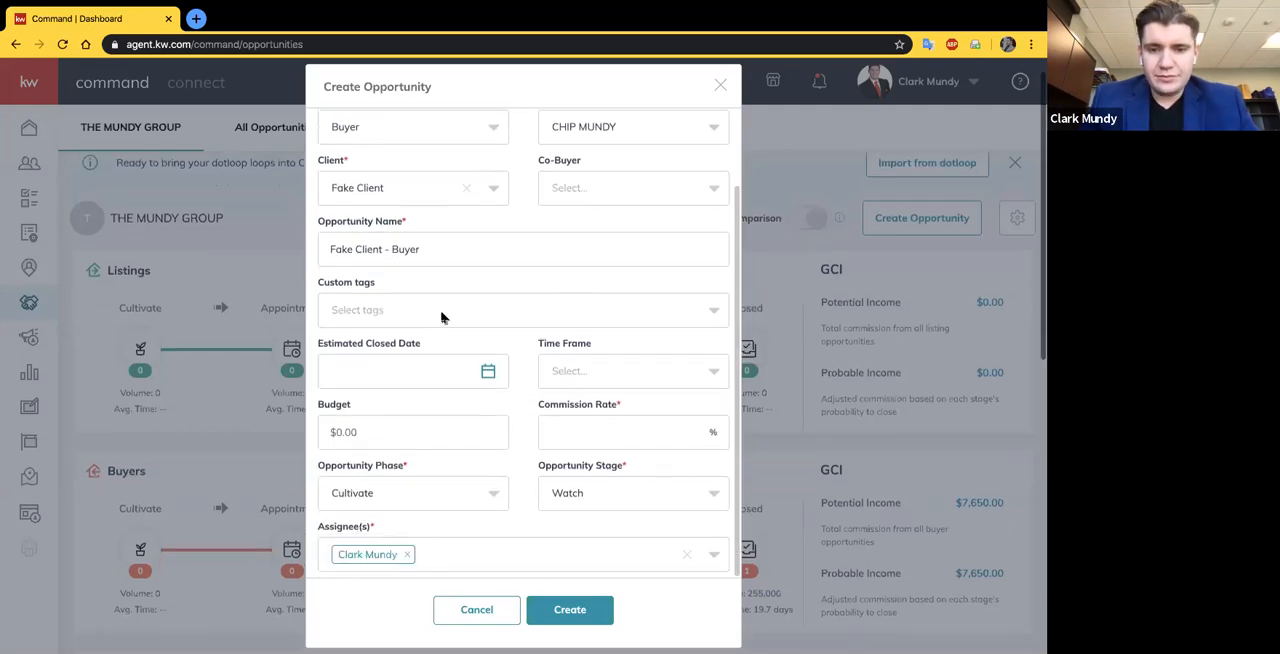
left_click(666, 362)
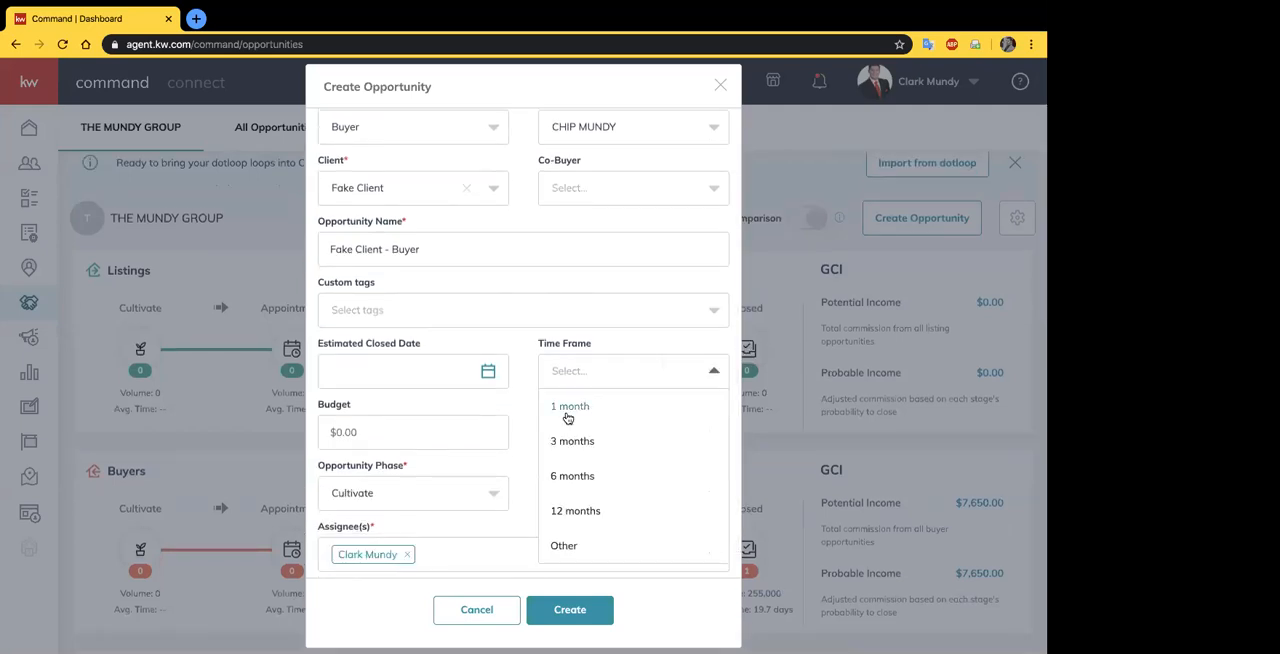
left_click(572, 410)
left_click(600, 436)
type("3")
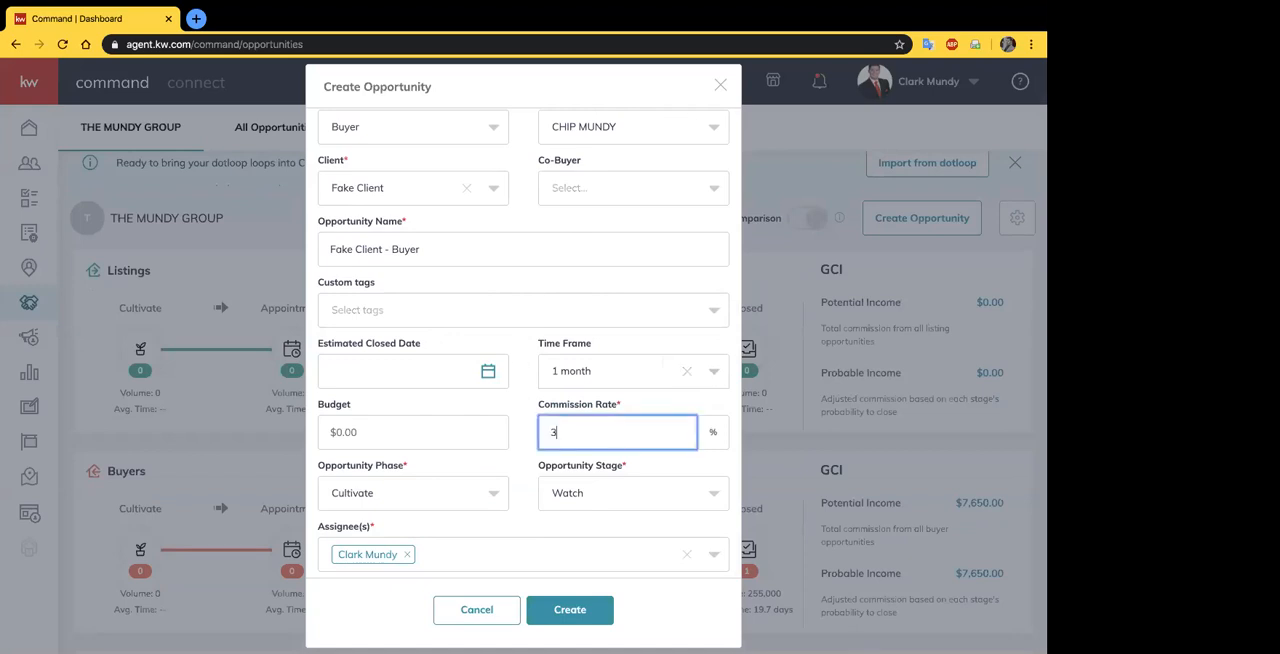
left_click(522, 402)
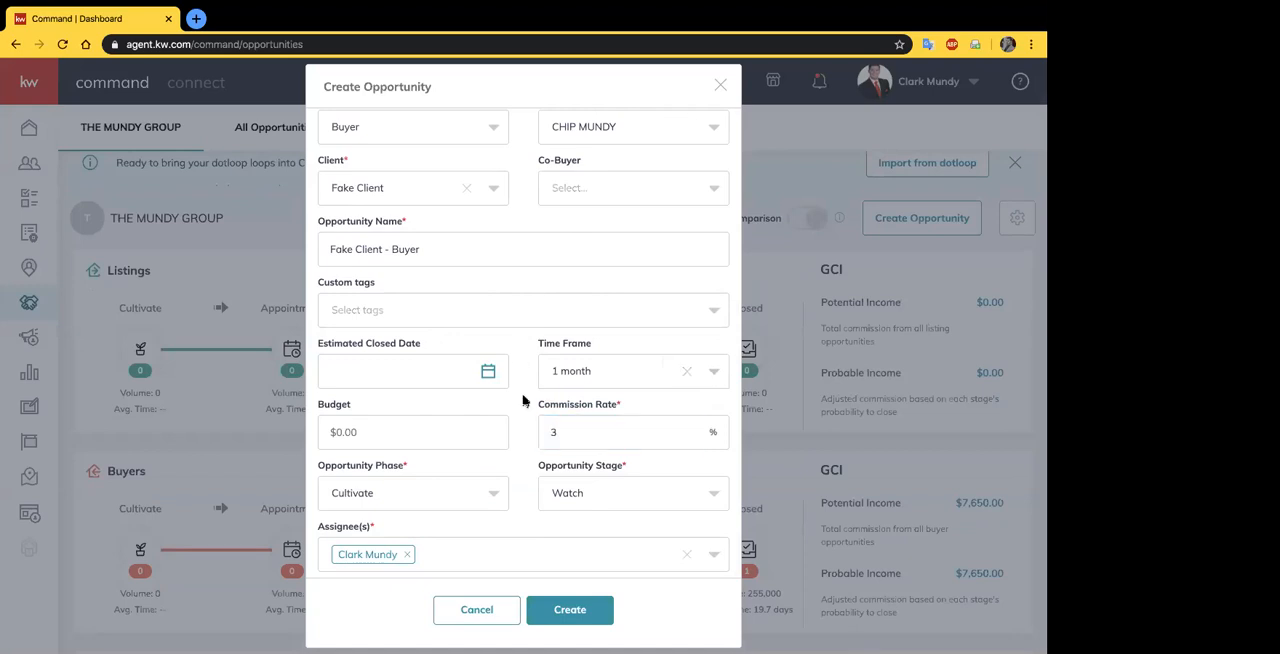
- Set the opportunity phase to Appointment and the stage to Scheduled, and create the opportunity
left_click(455, 497)
left_click(360, 429)
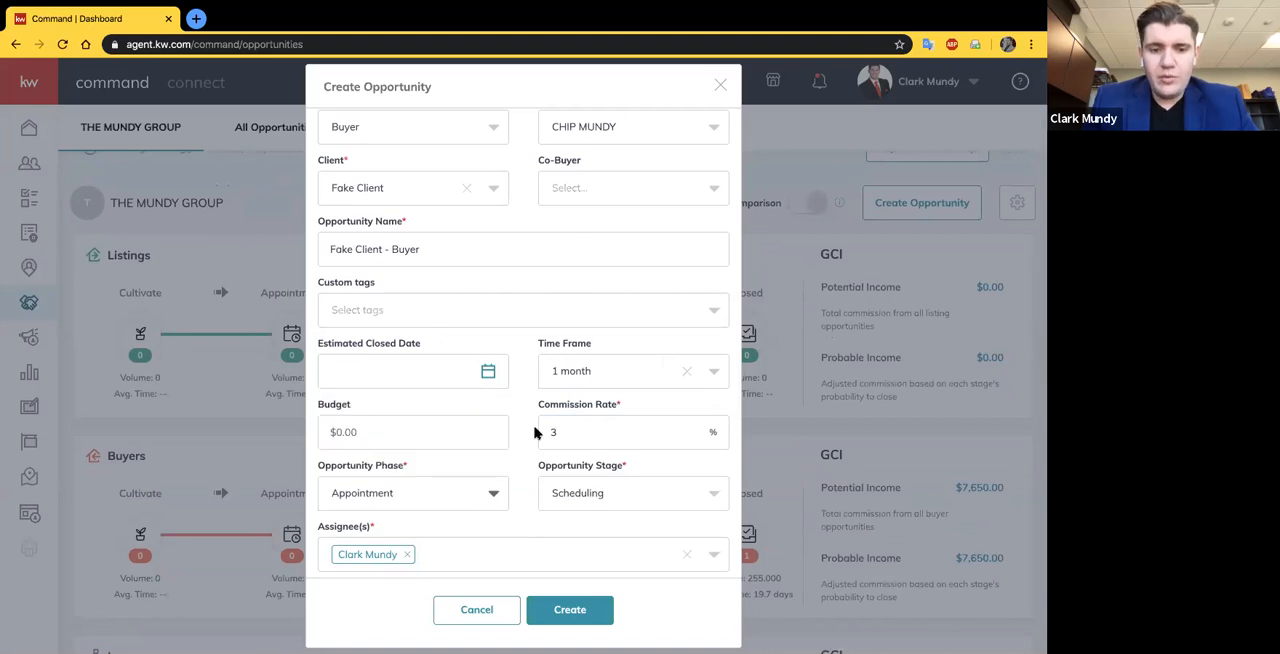
left_click(620, 493)
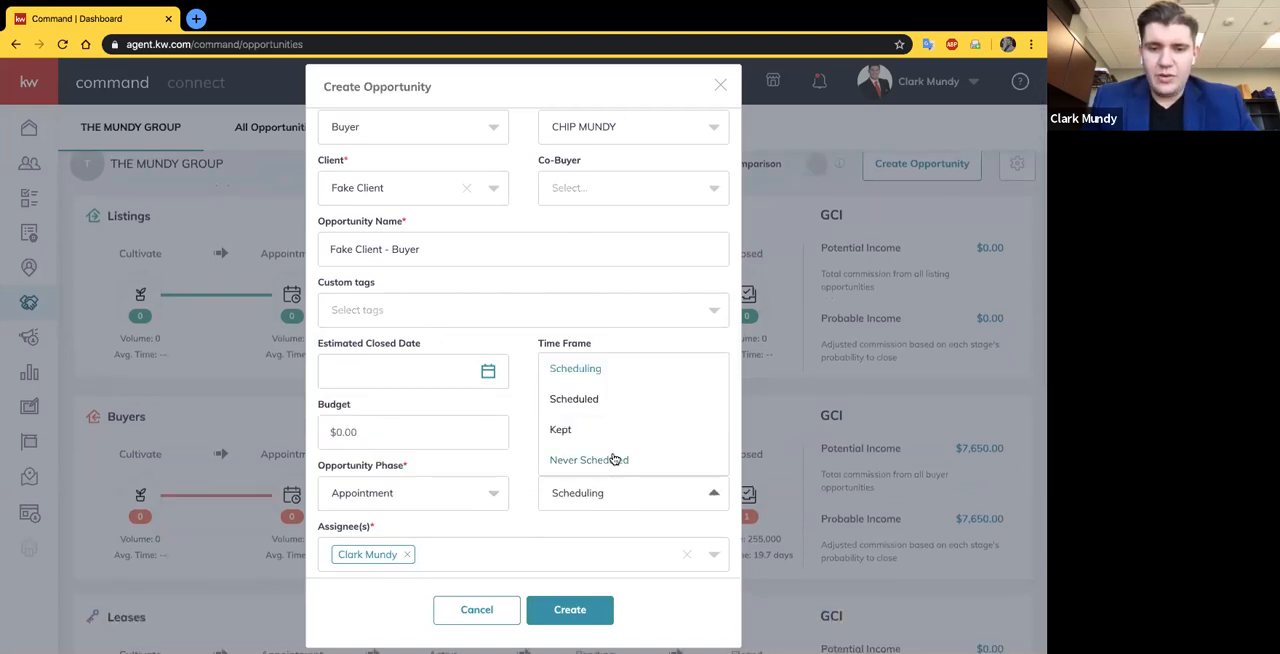
left_click(582, 408)
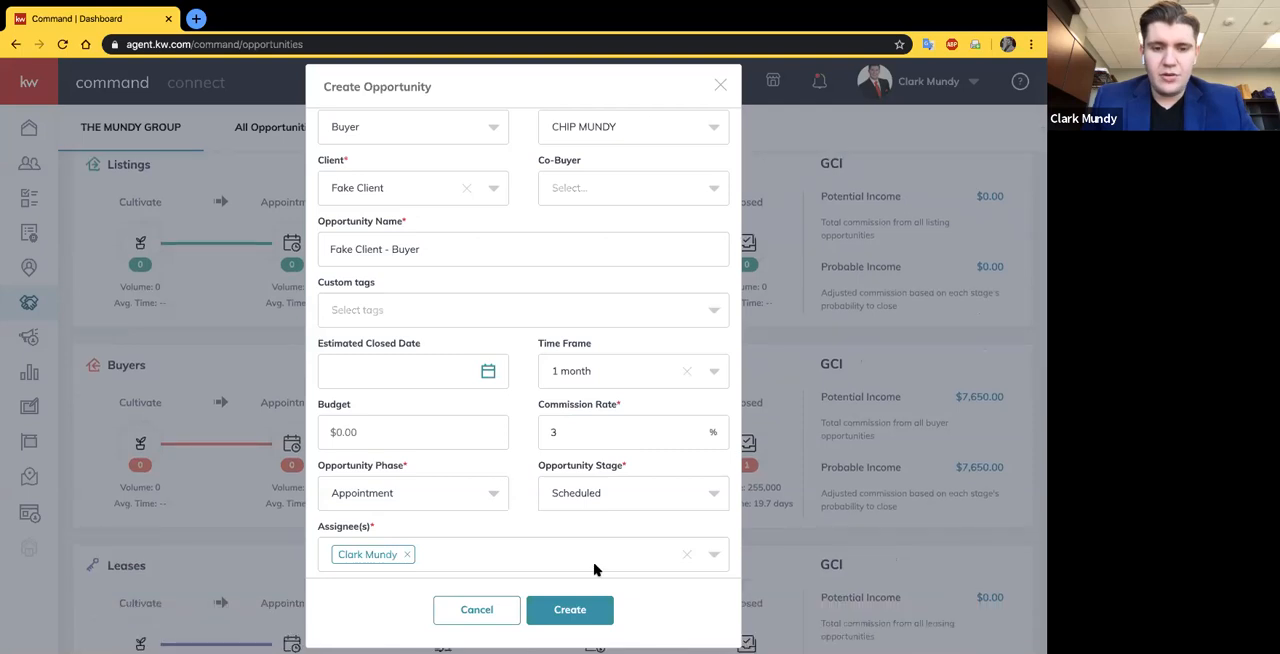
scroll(547, 281, "up", 3)
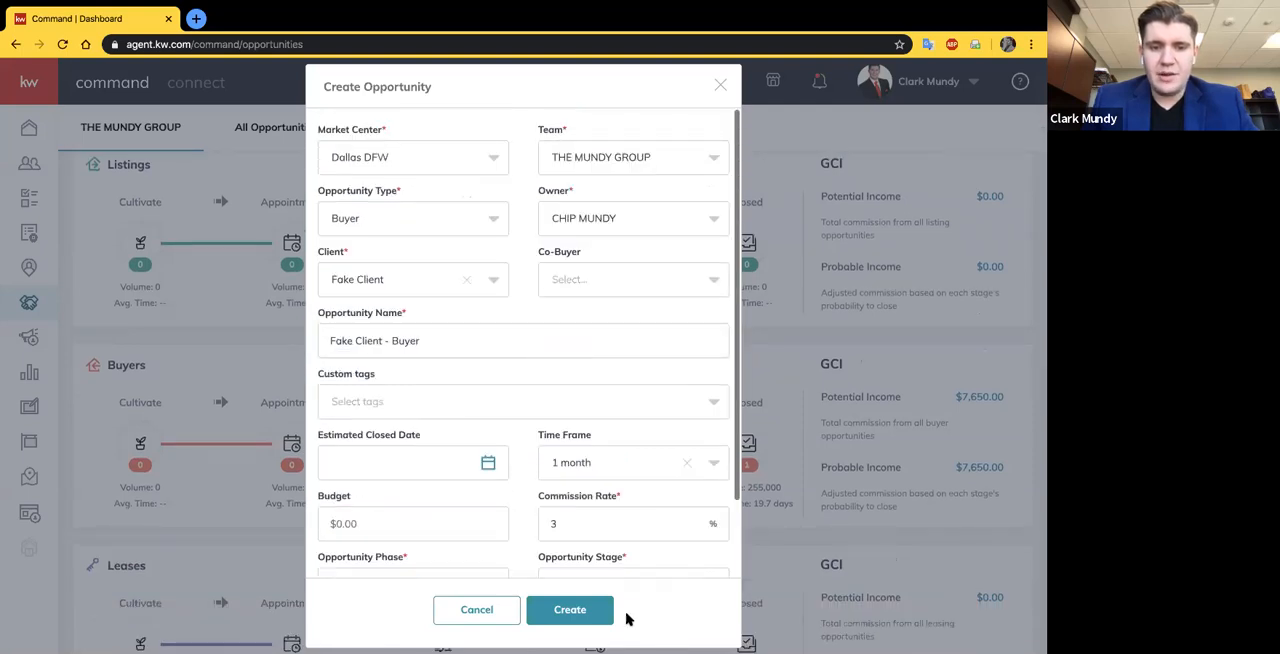
left_click(570, 610)
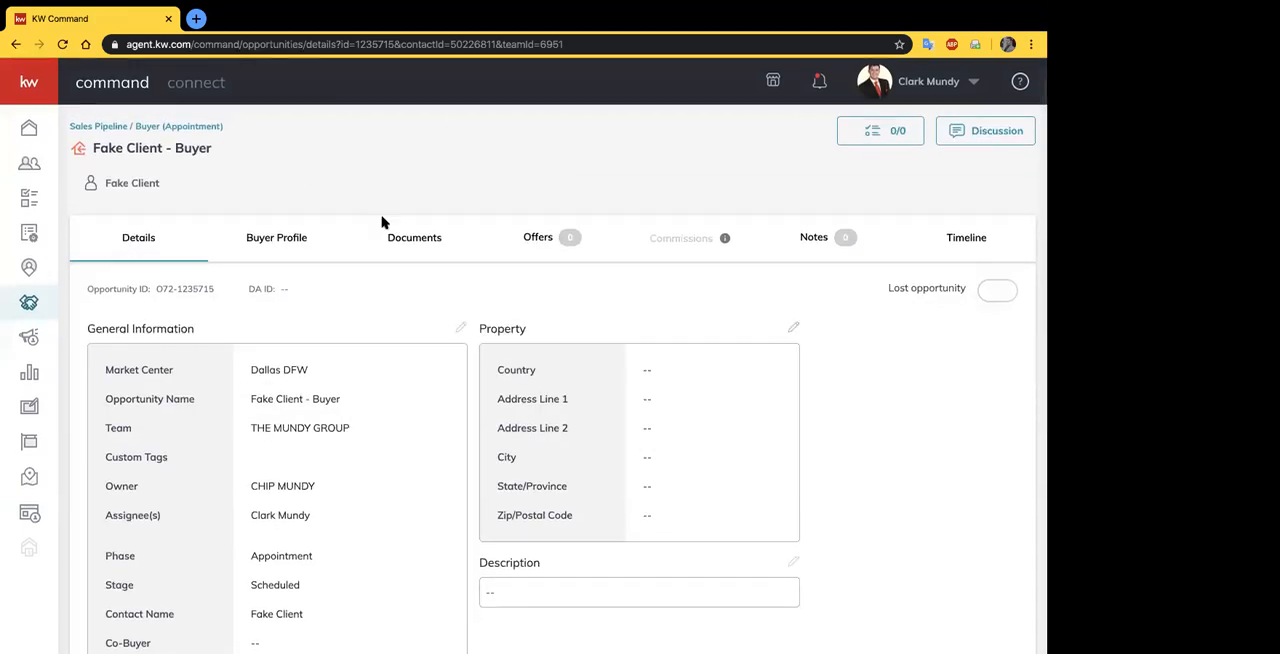
- Review the editable general information of the new opportunity and leave it without making changes
scroll(340, 370, "down", 1)
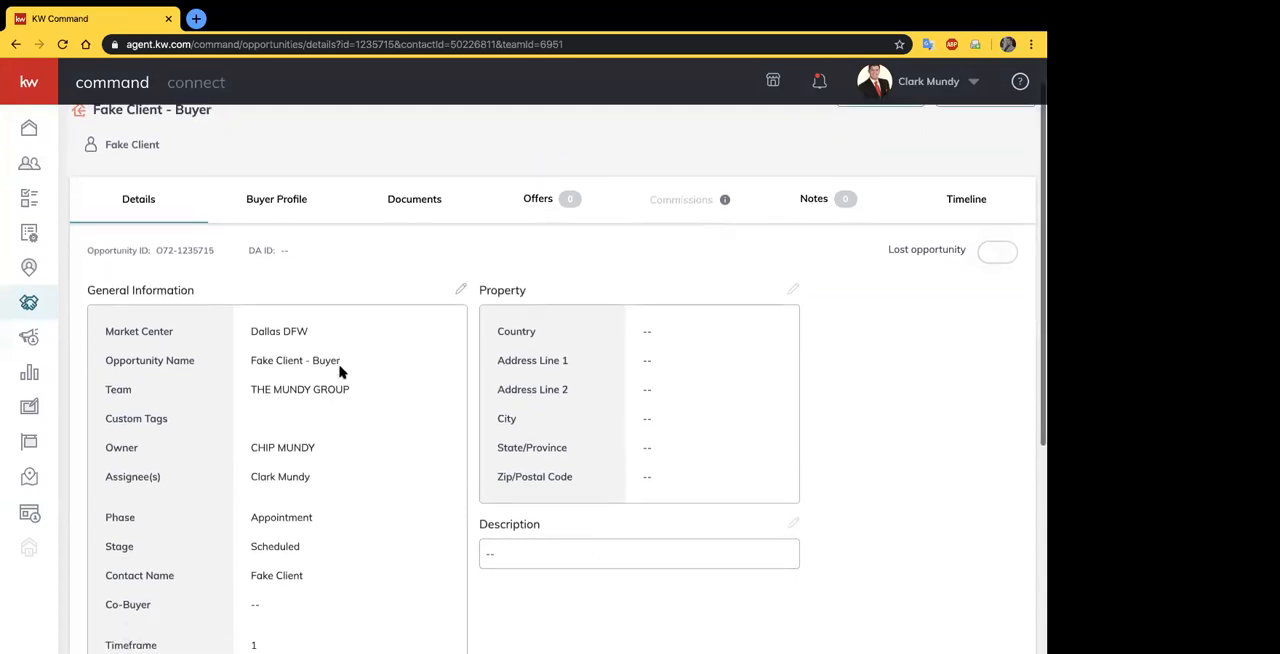
scroll(460, 263, "down", 2)
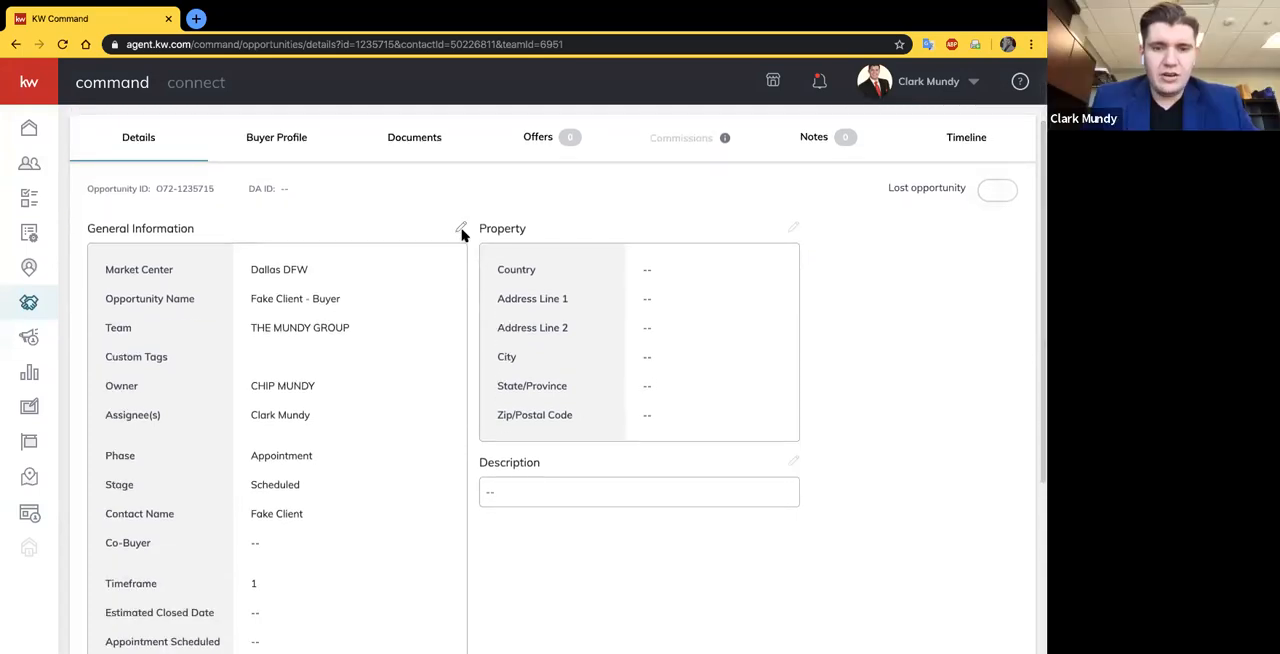
left_click(461, 228)
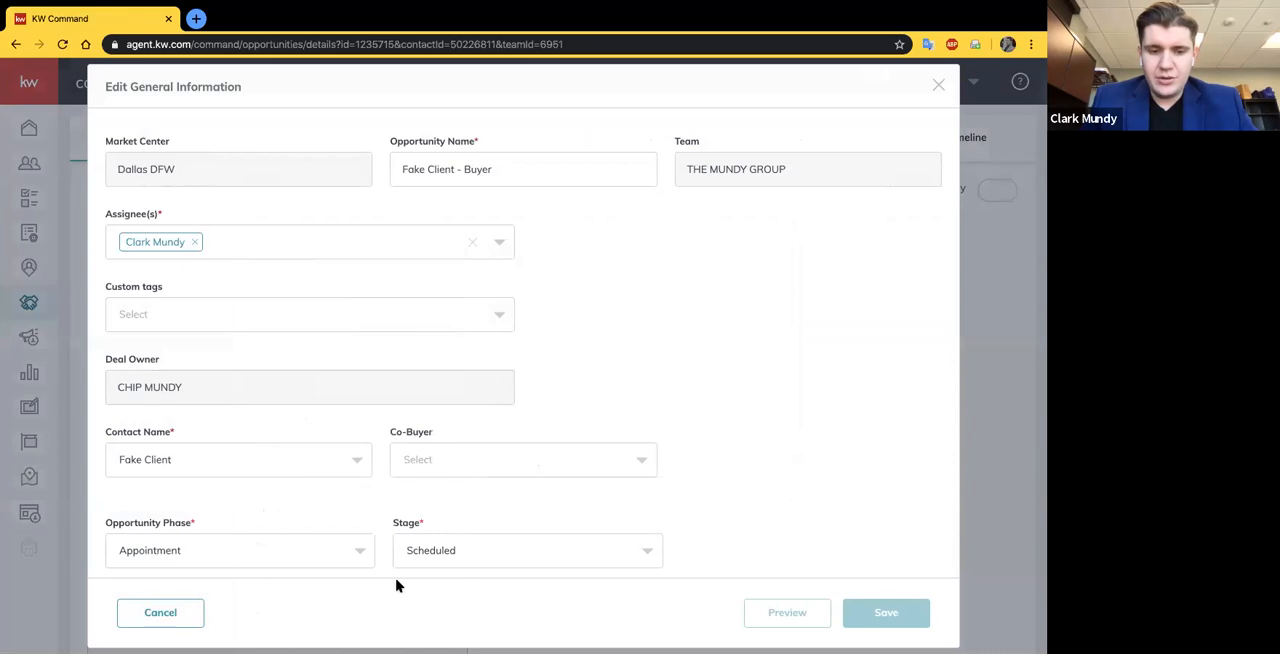
left_click(131, 620)
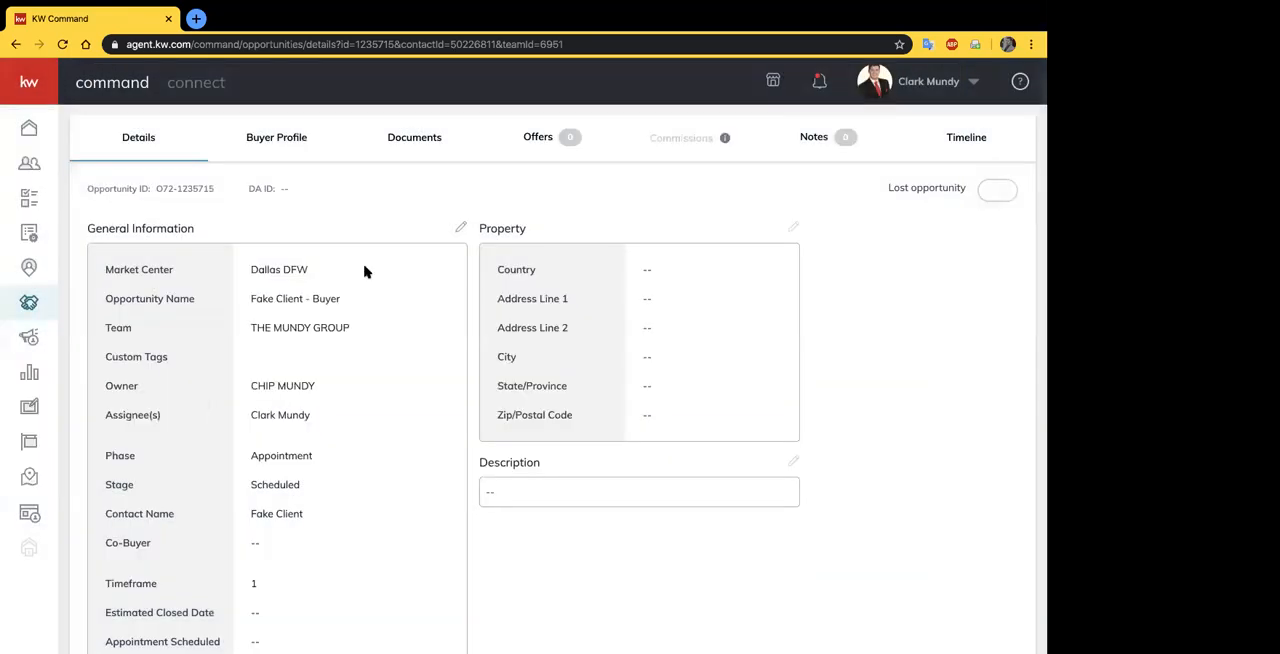
- Fill in the opportunity's property address from a suggested location match and save it
scroll(632, 308, "down", 1)
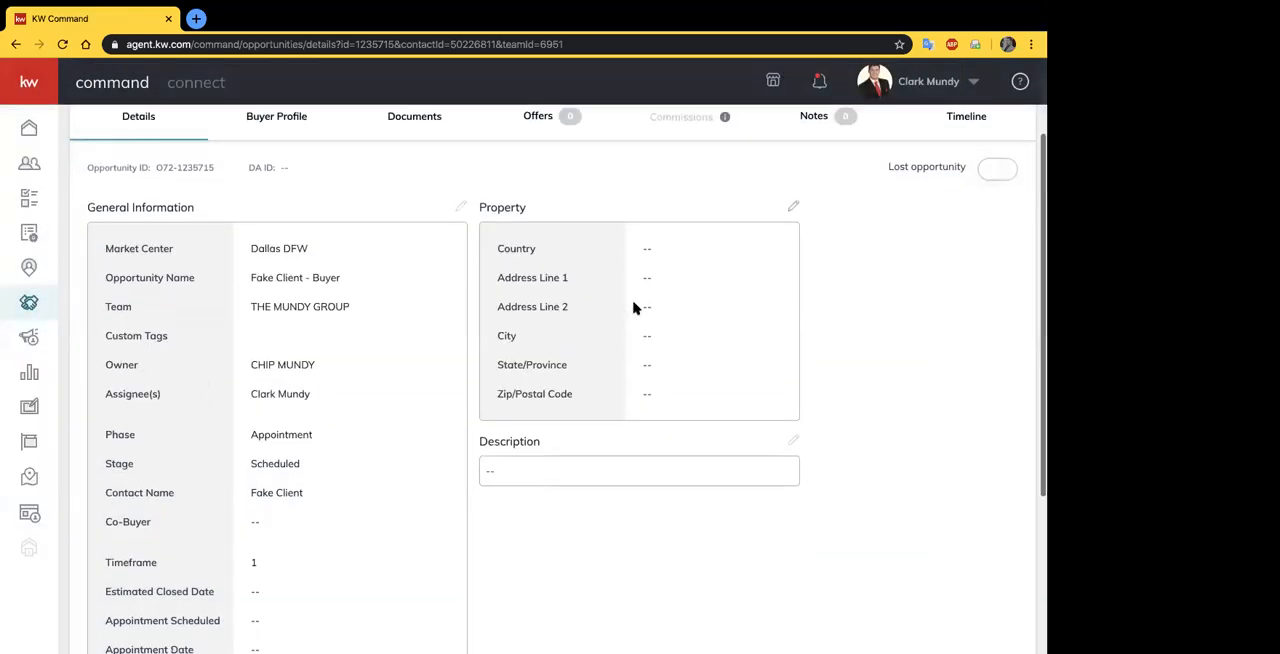
left_click(792, 207)
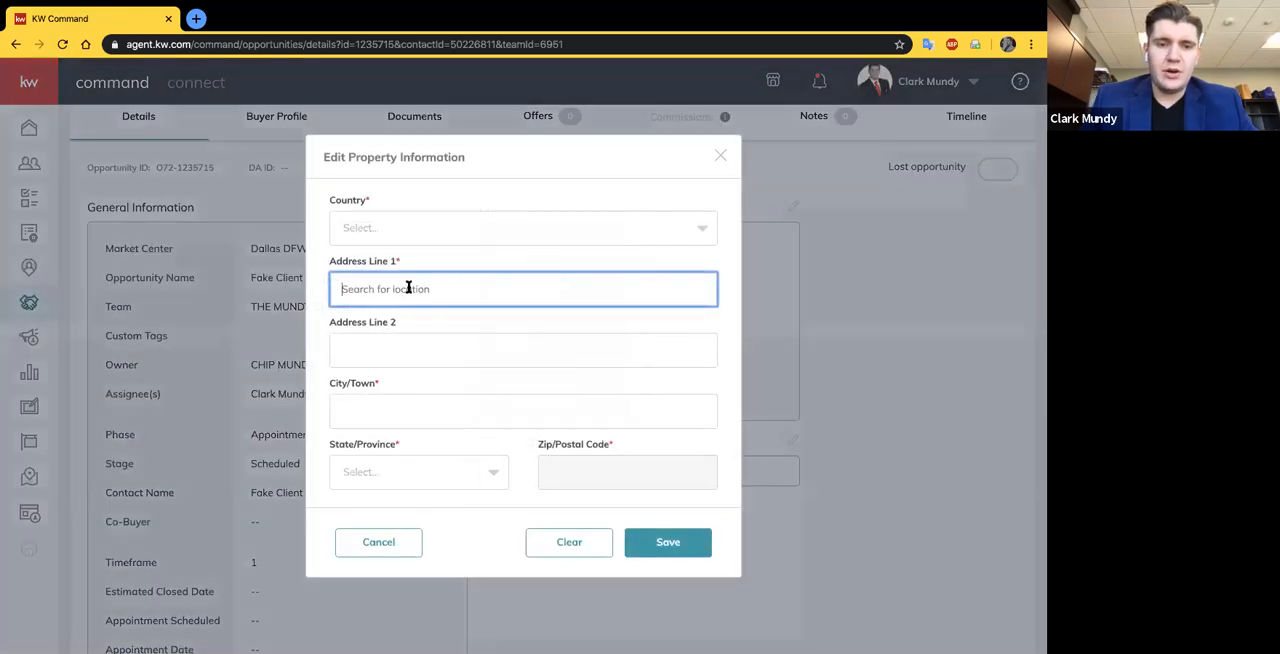
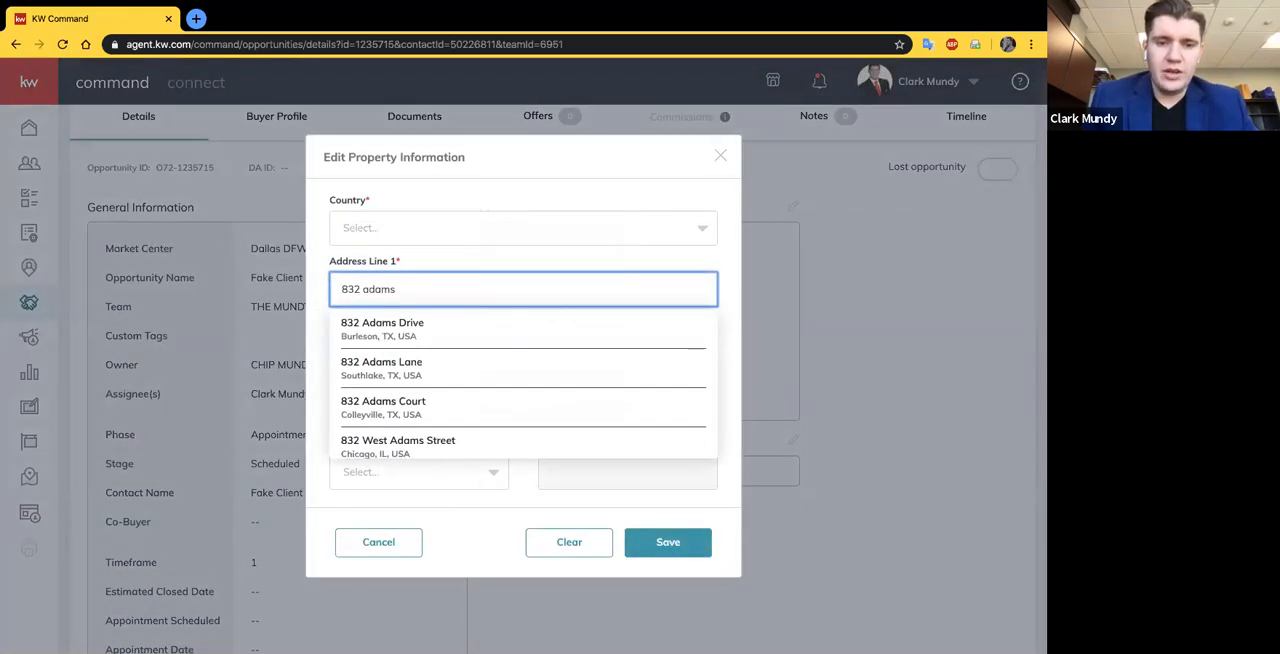
left_click(380, 328)
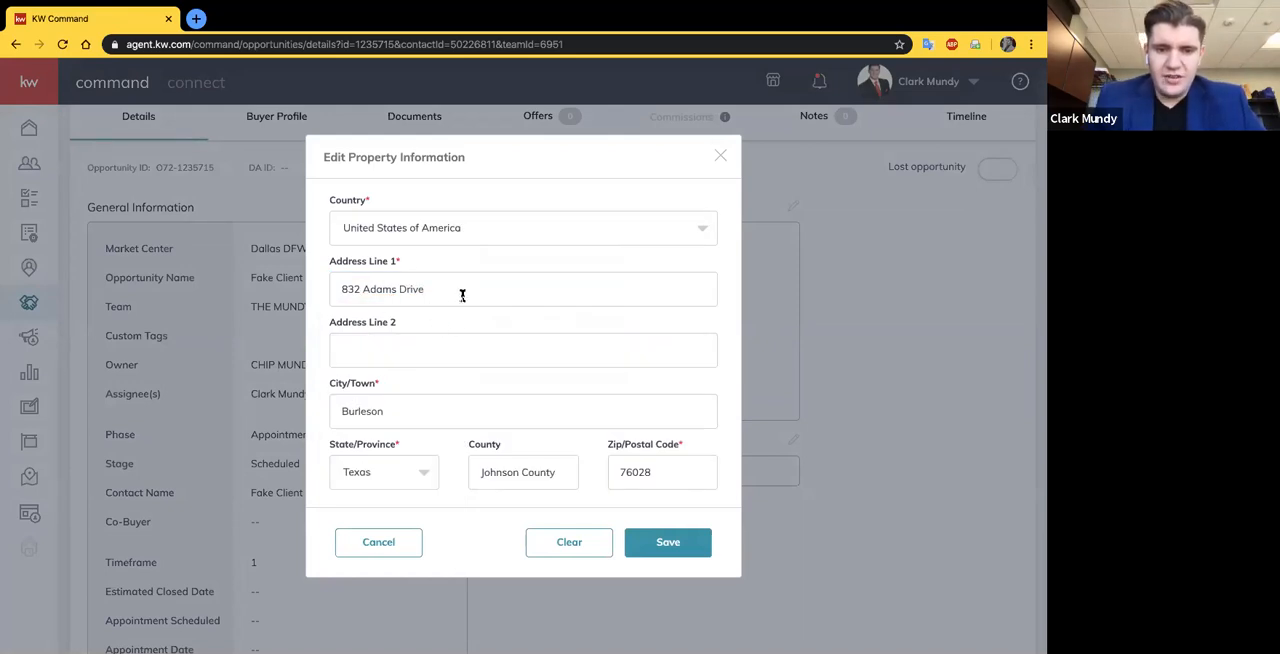
scroll(462, 295, "down", 1)
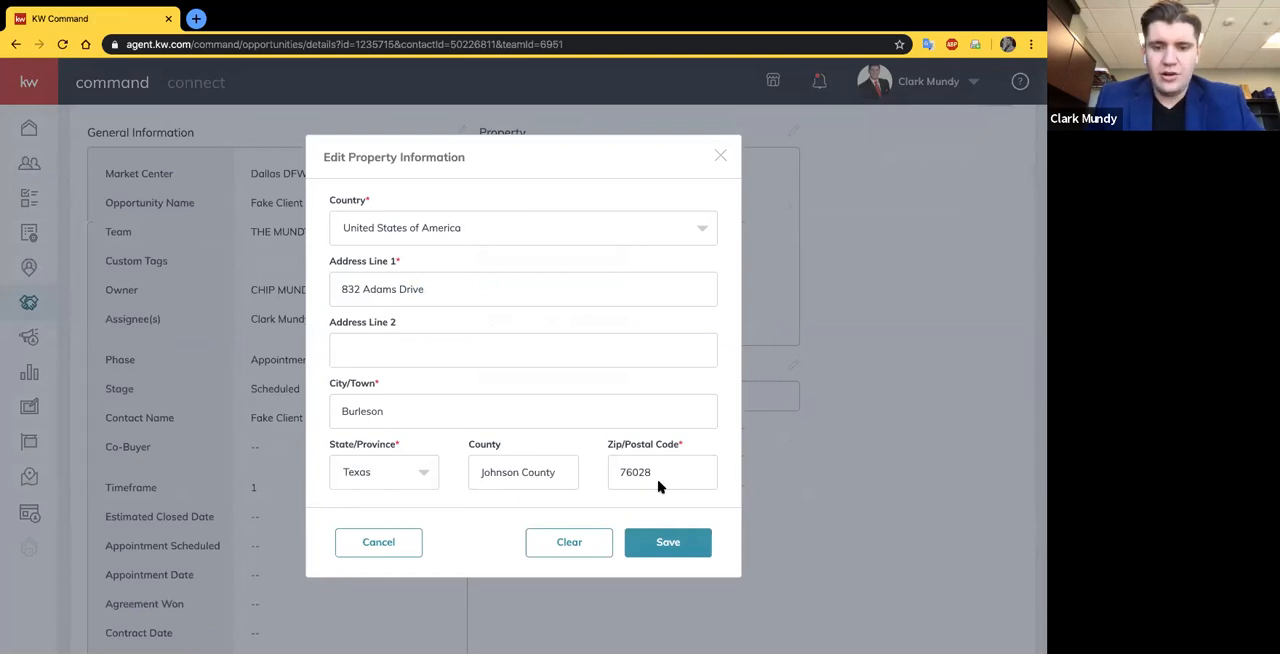
left_click(669, 545)
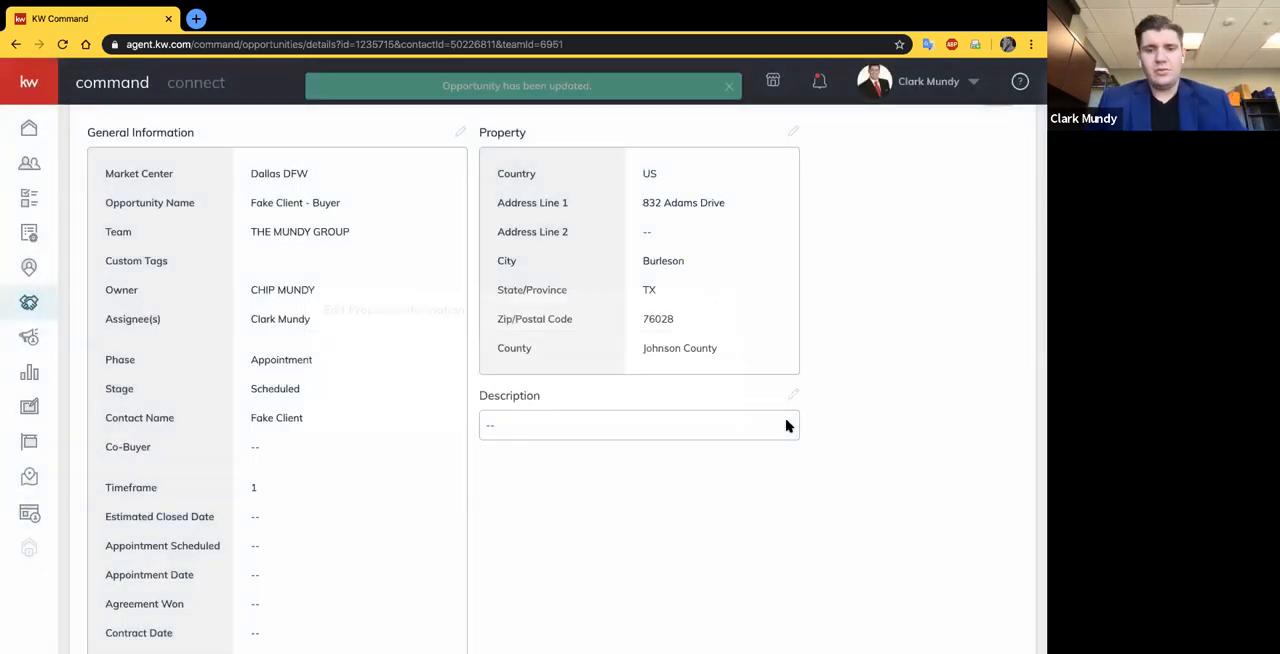
- Add and save an opportunity description stating whose brother Mr. Fake Client is
scroll(831, 403, "down", 1)
scroll(813, 425, "up", 3)
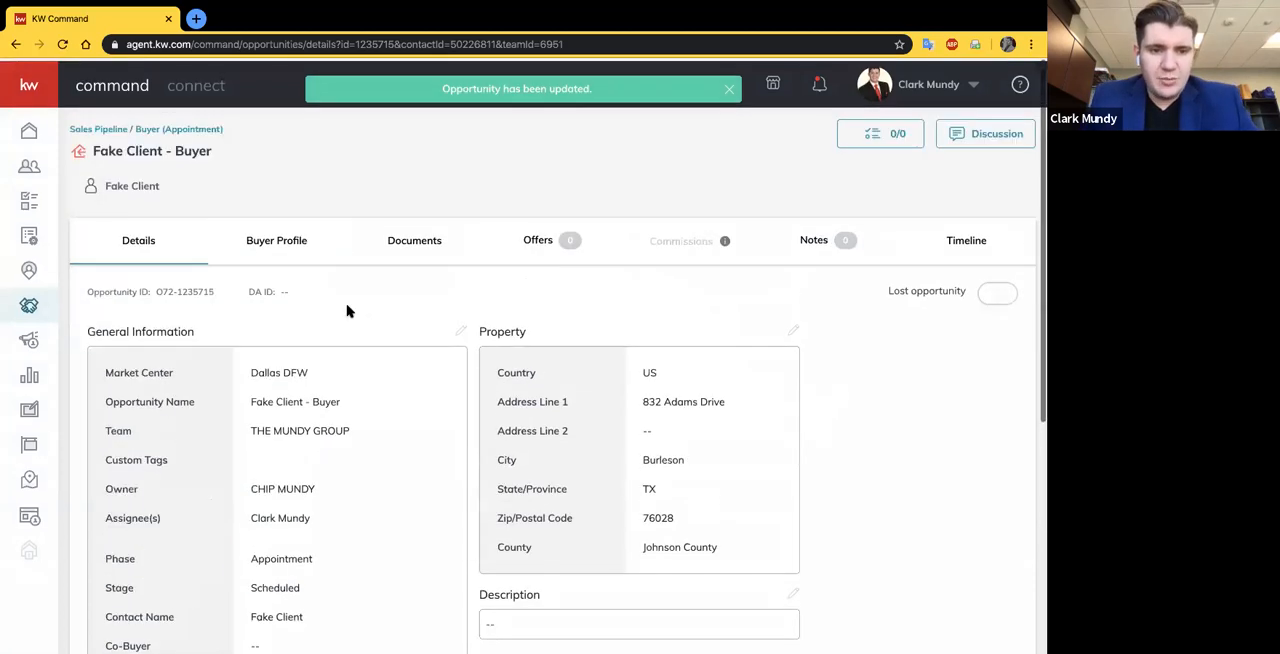
scroll(249, 430, "down", 3)
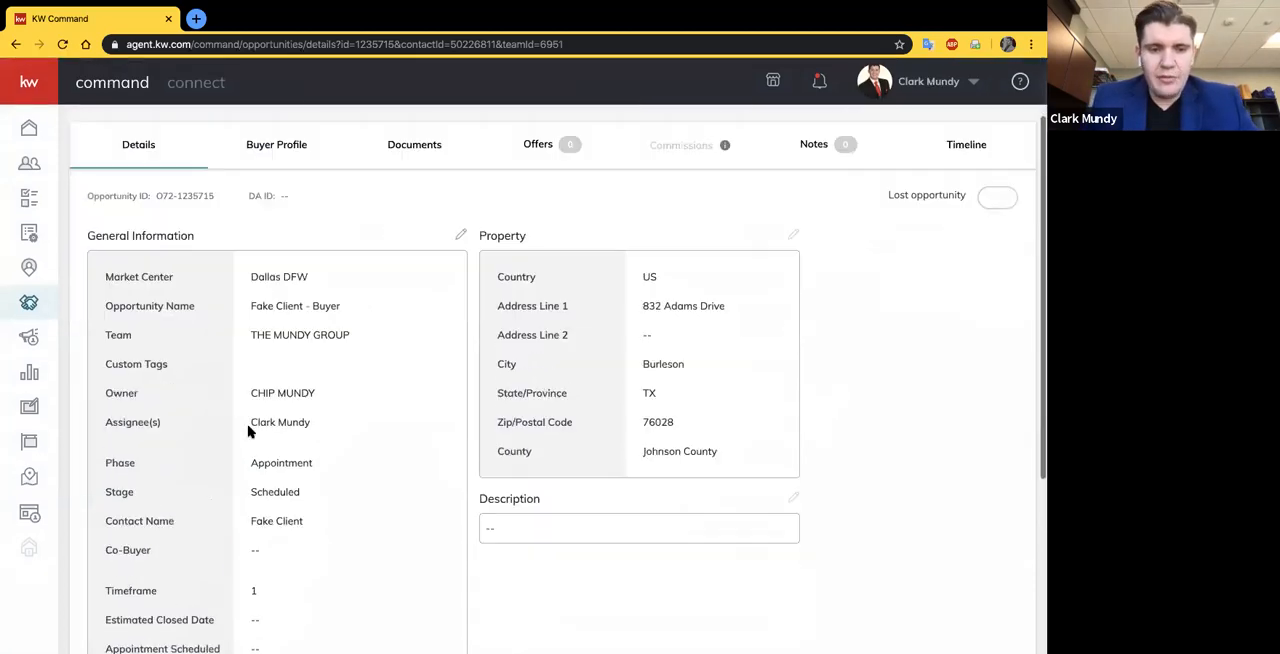
scroll(250, 431, "down", 1)
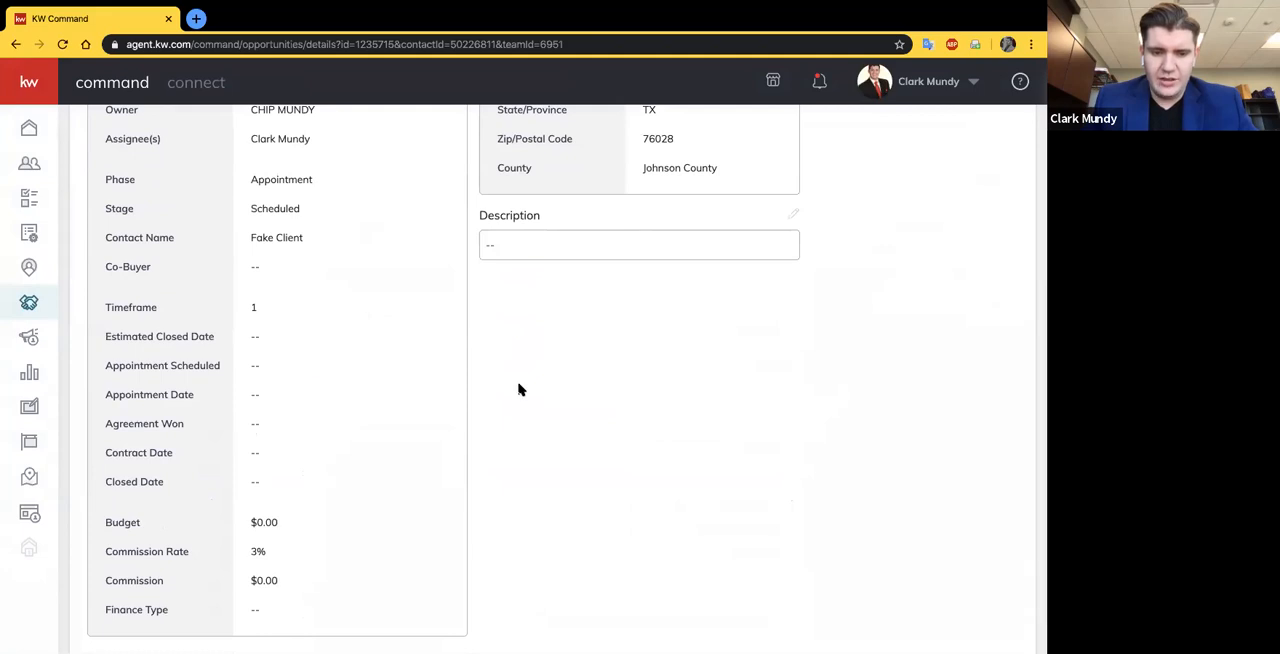
scroll(326, 387, "up", 2)
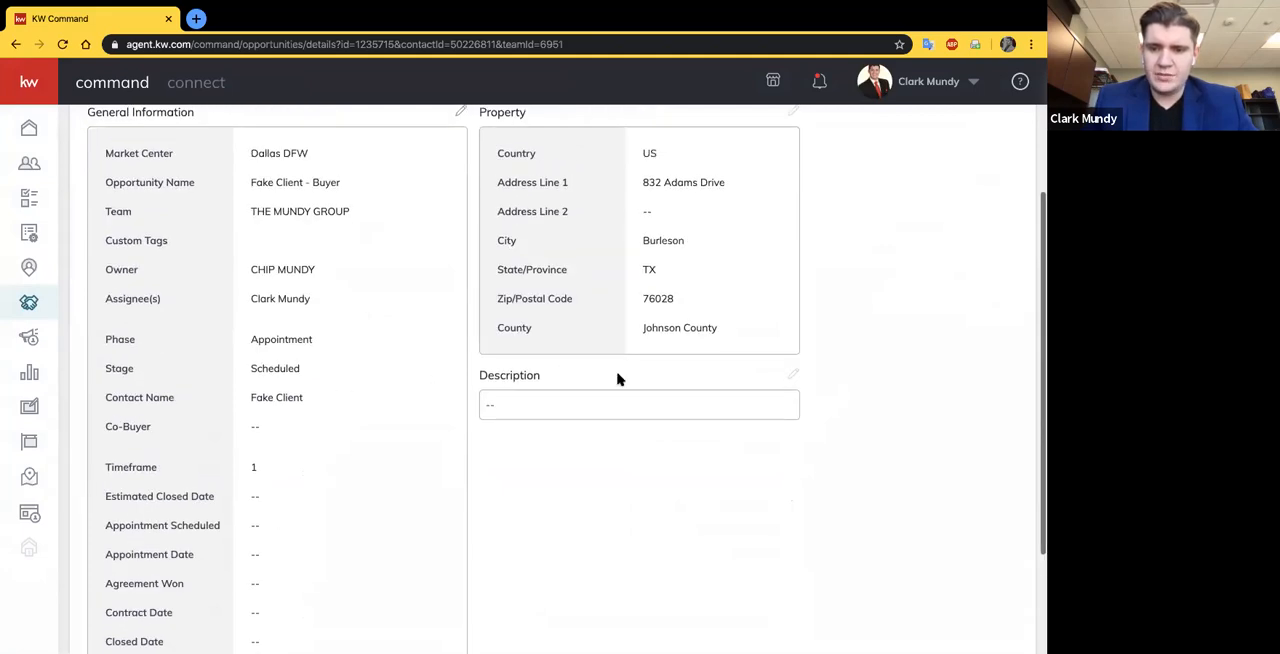
left_click(794, 375)
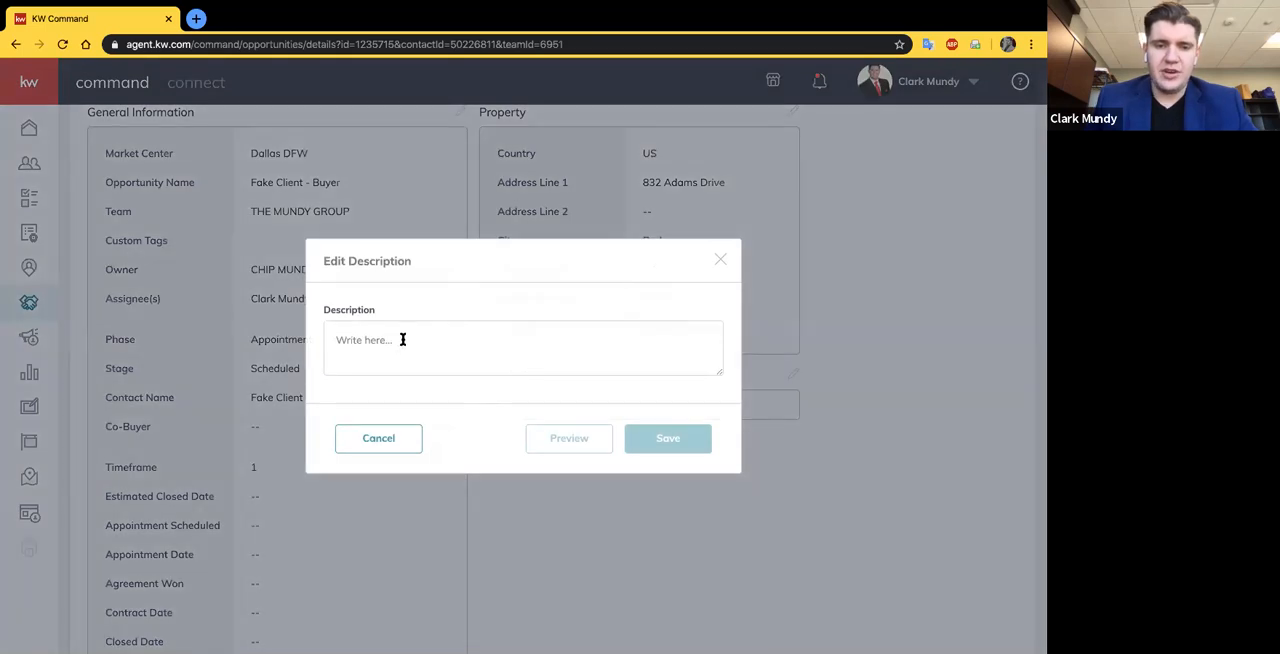
left_click(403, 340)
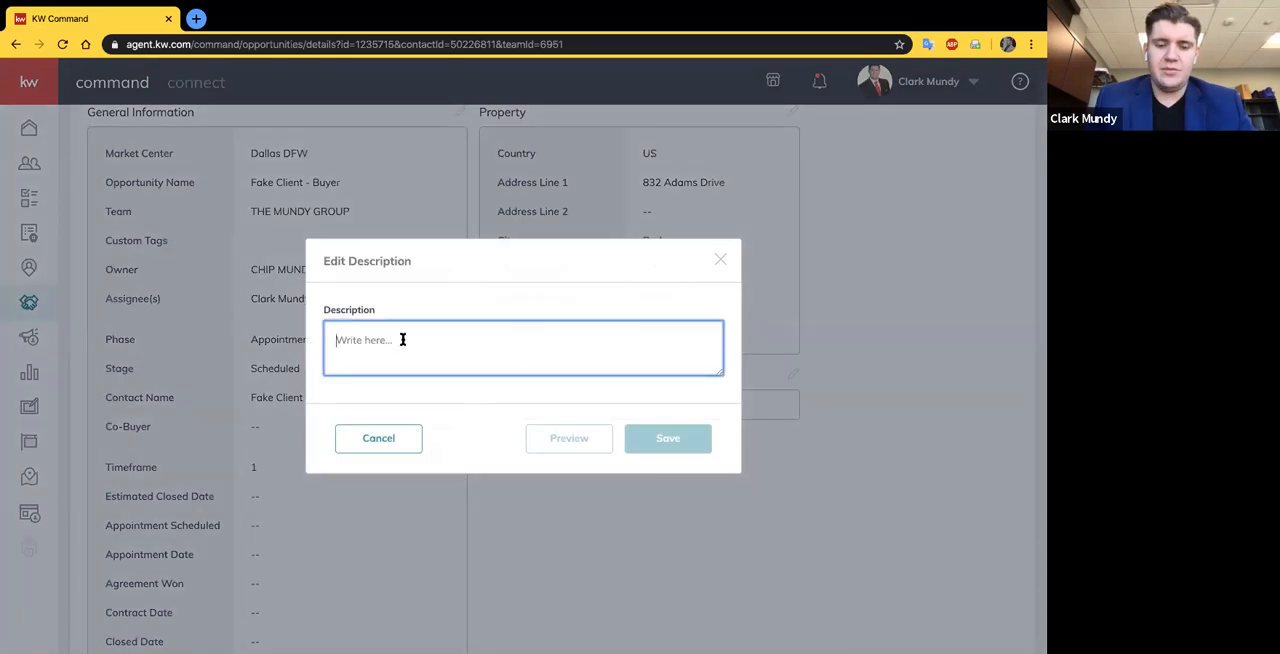
type("This is ")
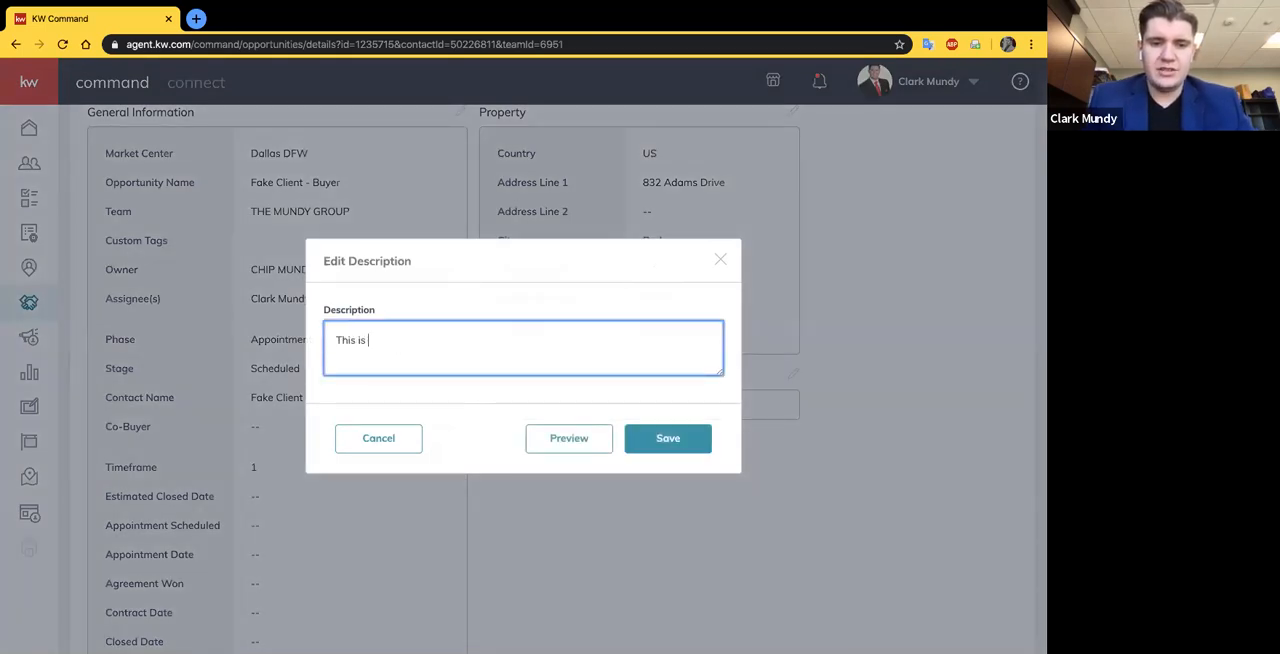
type("John's brother, M")
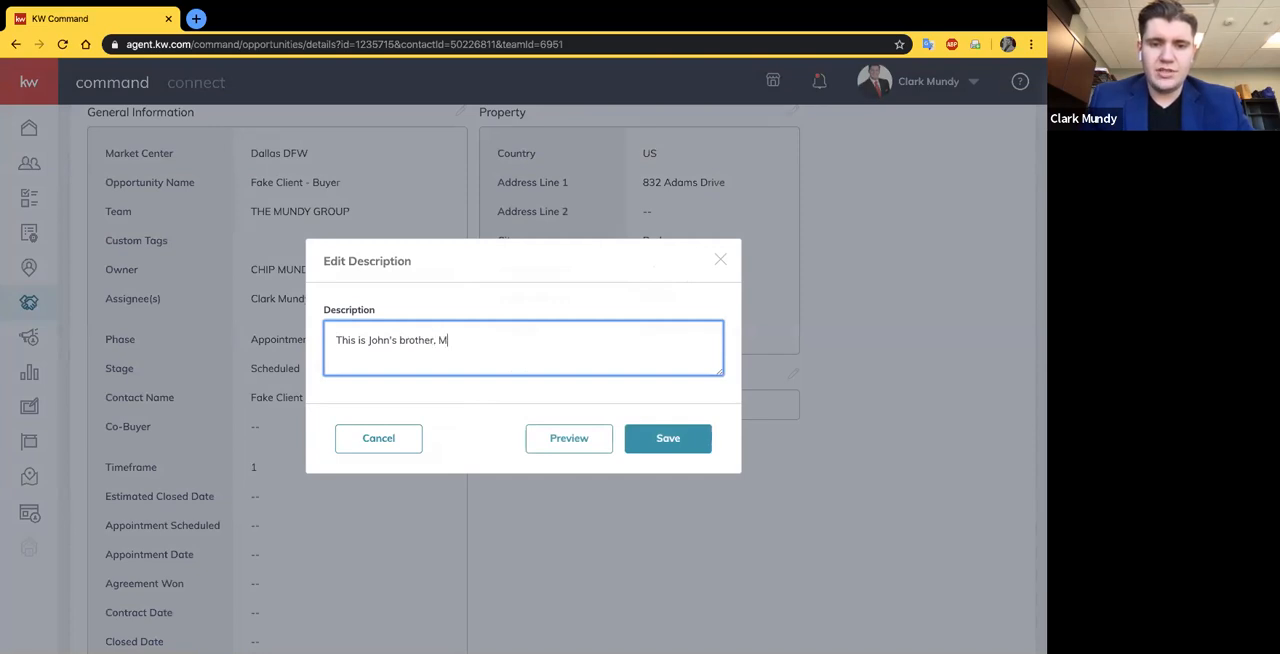
type("r. Fake Client.")
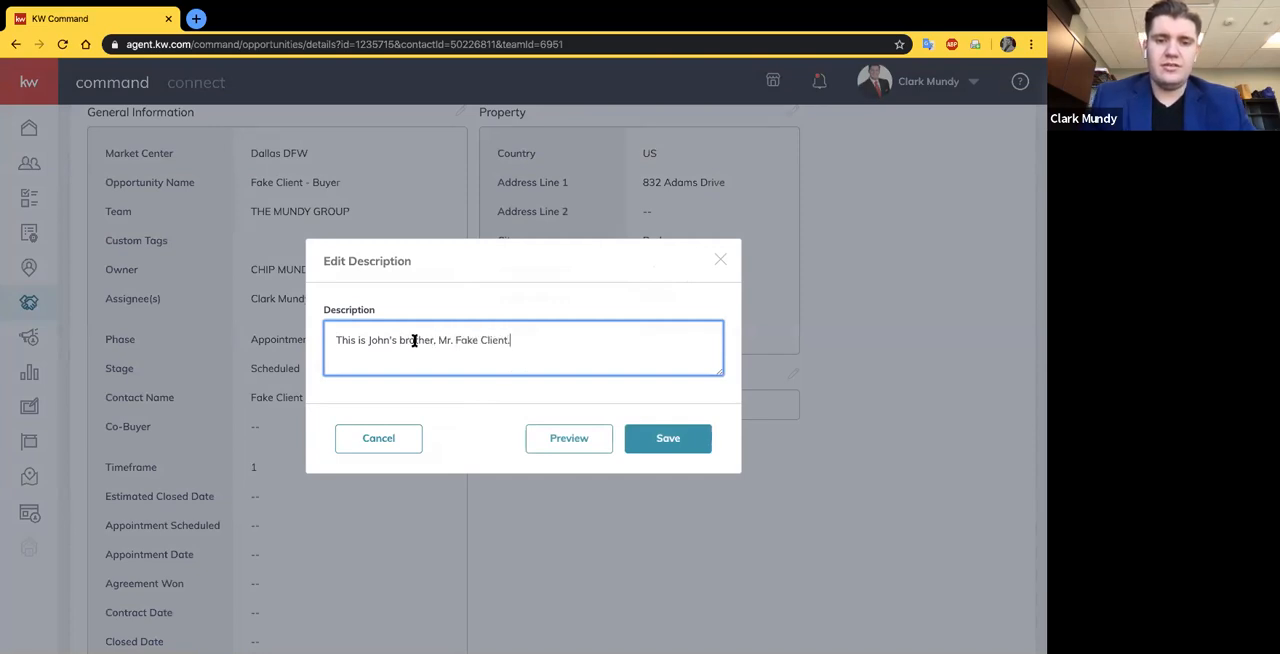
left_click(662, 434)
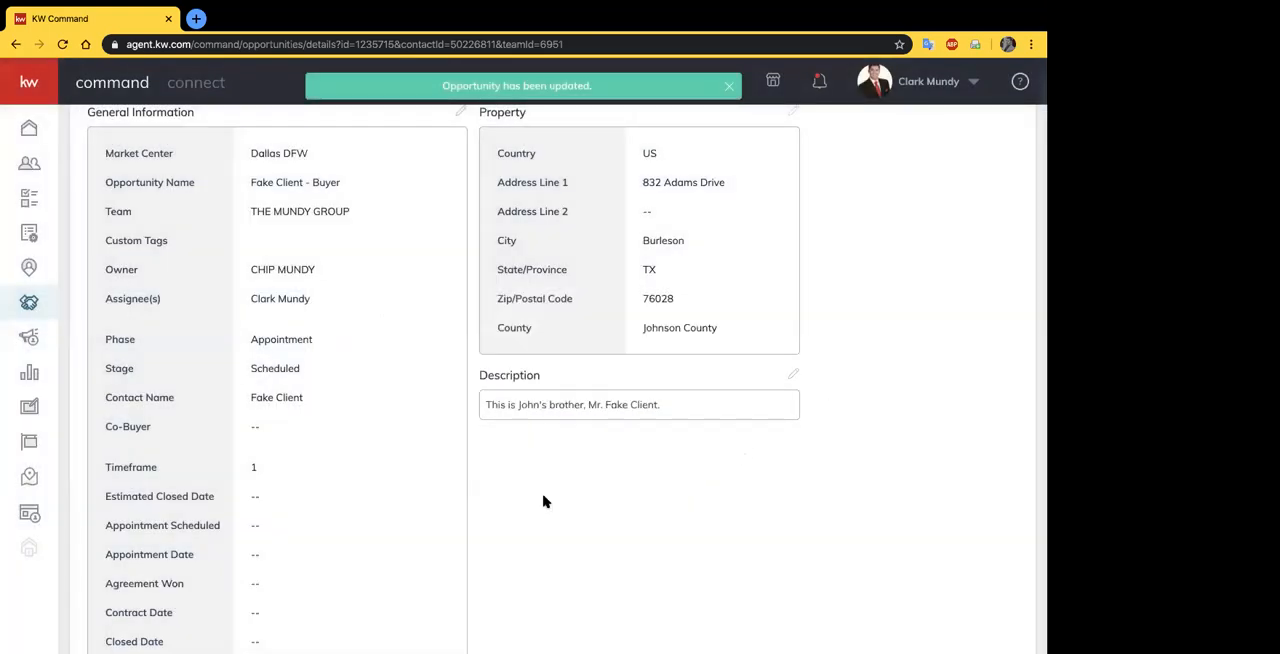
- Review the app association and guide information in the opportunity's Buyer Profile
scroll(560, 497, "up", 2)
scroll(525, 458, "up", 1)
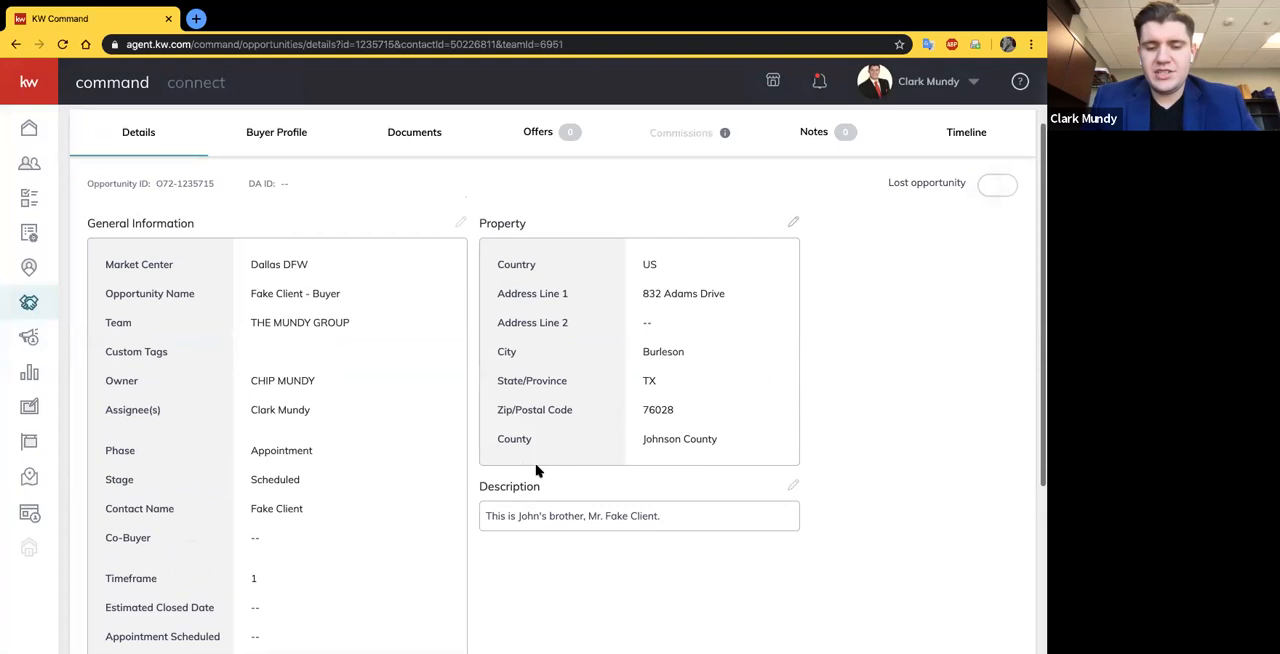
scroll(280, 270, "up", 2)
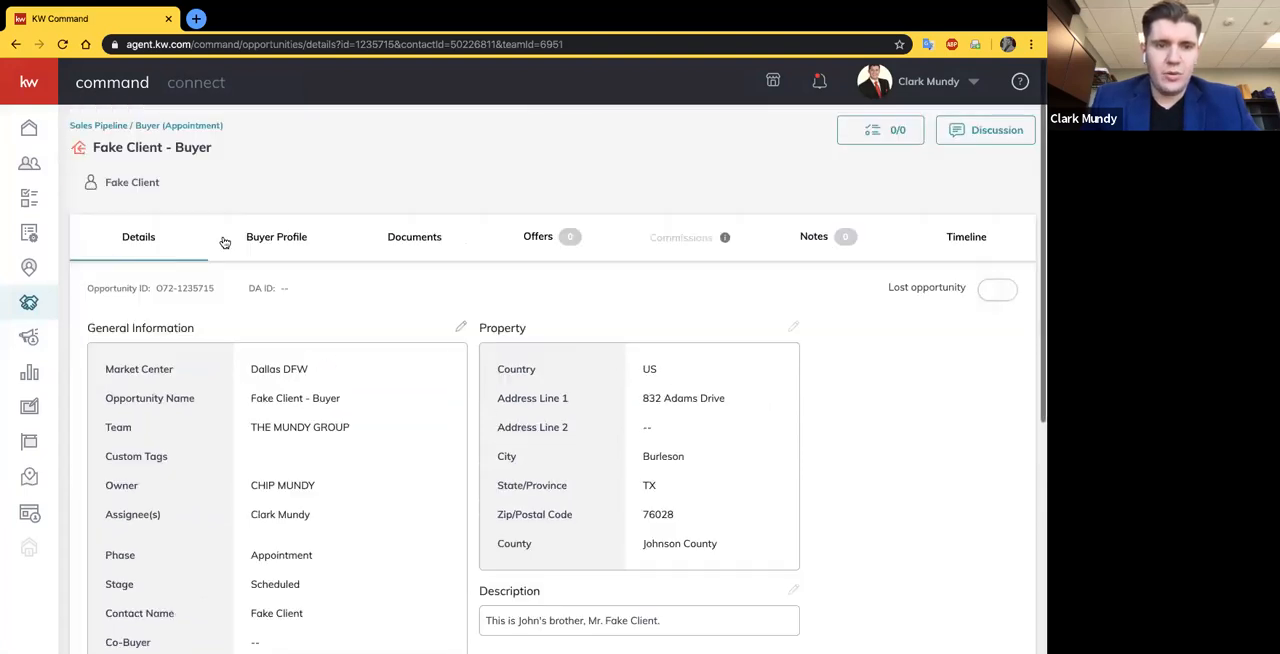
left_click(316, 247)
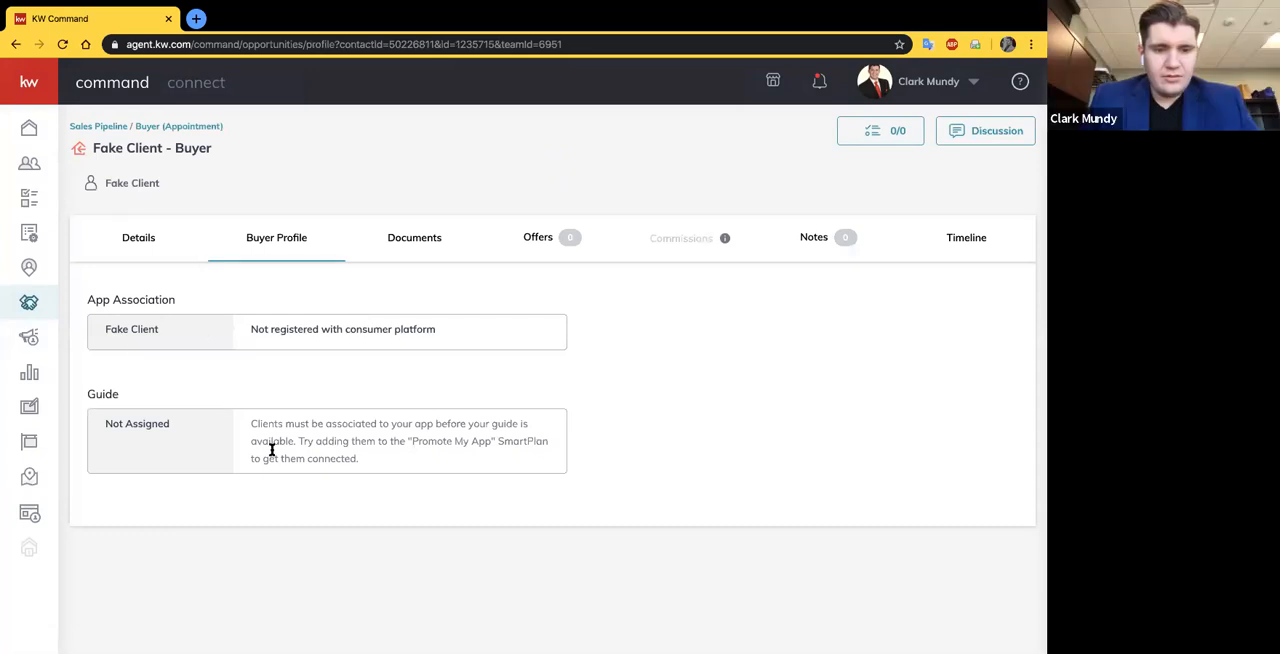
- Look over the opportunity's residential document folders and display the Under Contract checklist
left_click(418, 237)
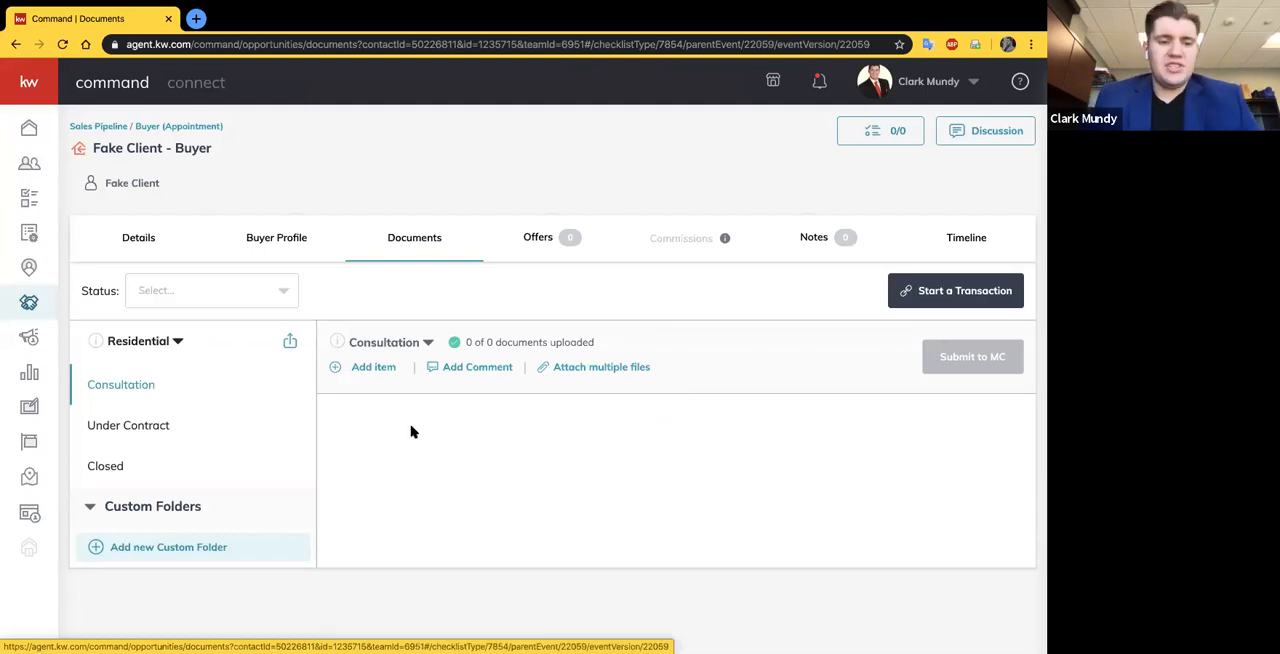
scroll(204, 432, "down", 1)
scroll(204, 431, "up", 1)
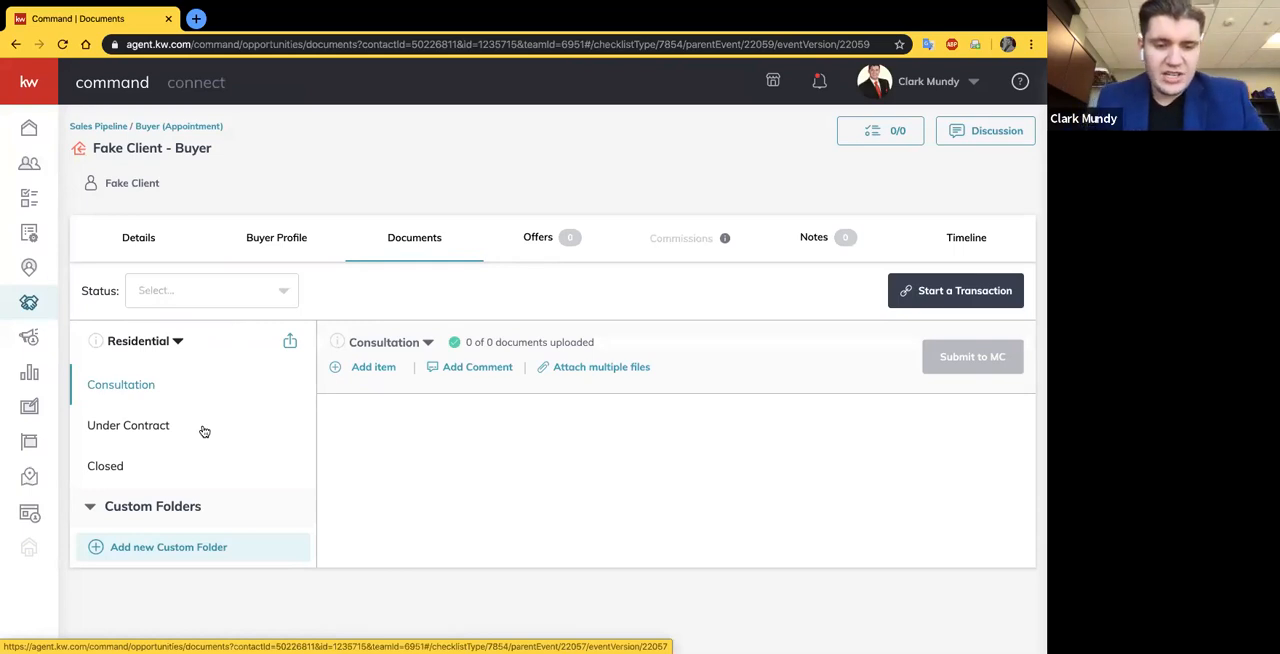
left_click(120, 426)
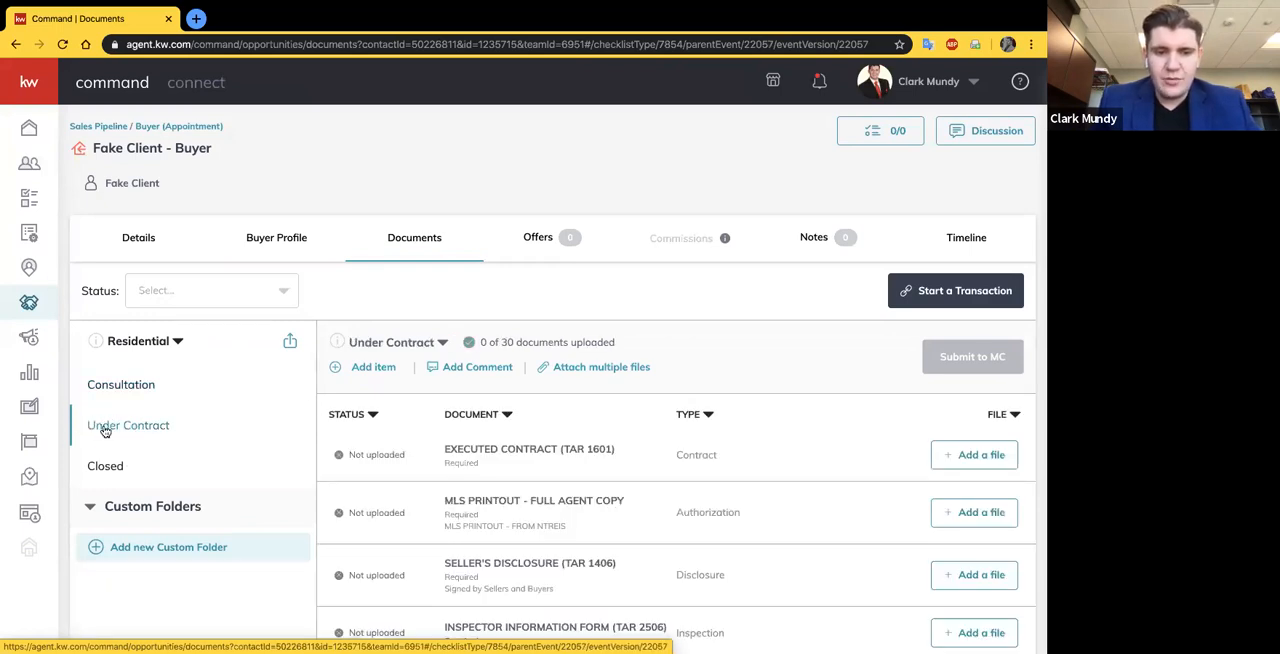
- Examine the requirement marking of the Executed Contract (TAR 1601) entry in the Under Contract checklist
scroll(410, 465, "down", 1)
scroll(410, 465, "down", 1)
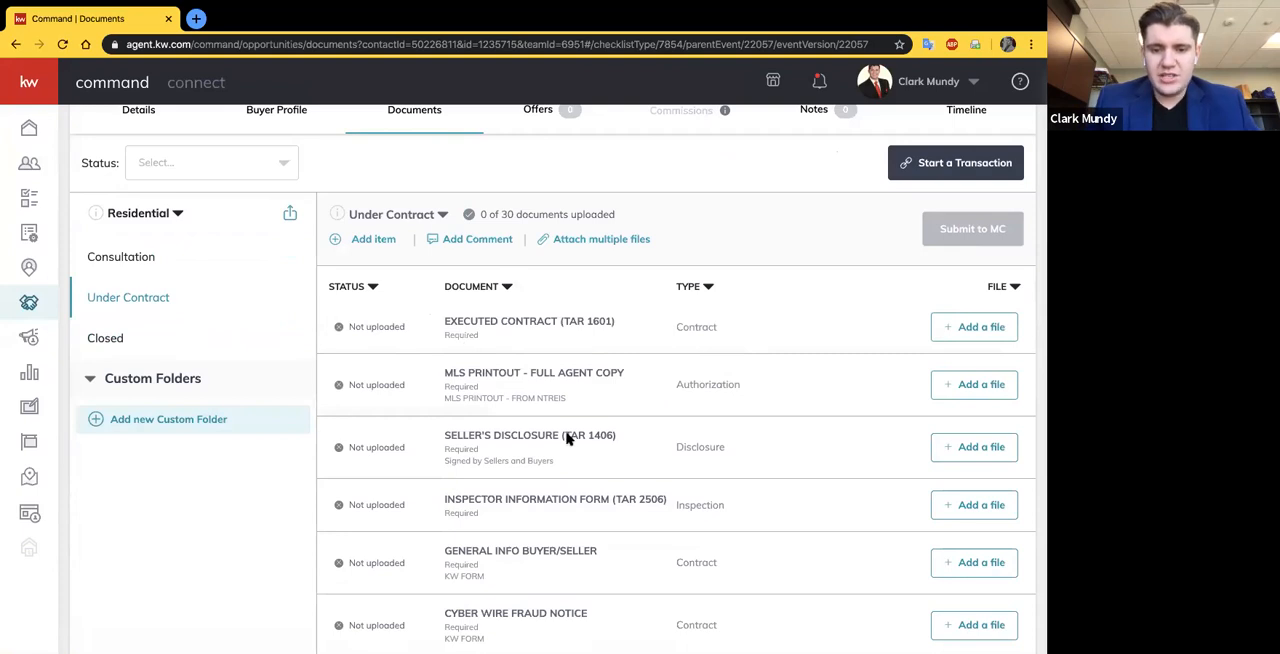
scroll(540, 420, "down", 1)
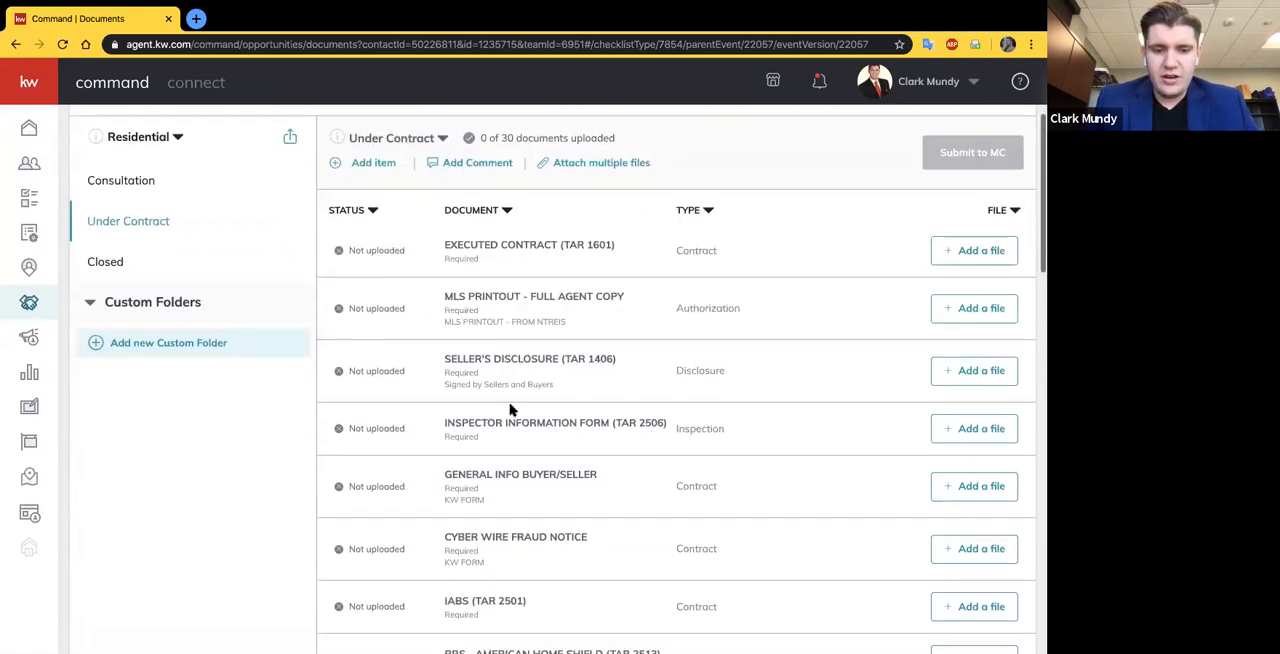
triple_click(444, 262)
left_click_drag(480, 259, 444, 258)
triple_click(444, 258)
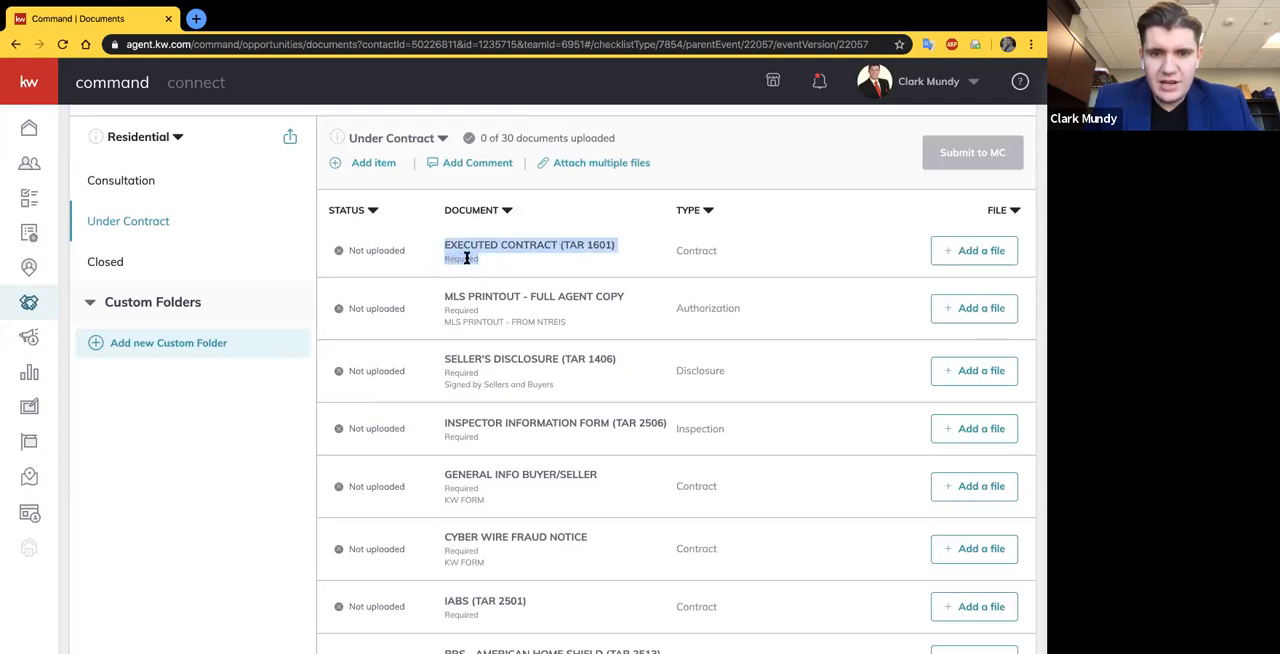
left_click(506, 262)
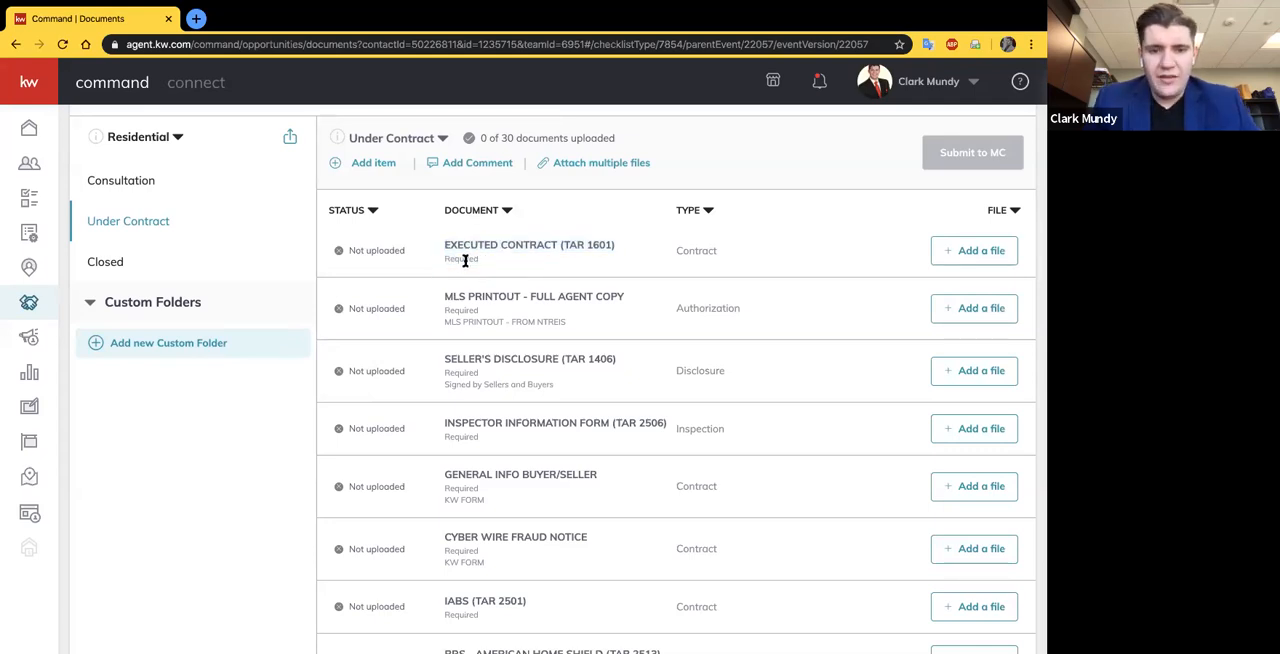
- Read through the remaining Under Contract documents, checking the condition on Receipted Option Fee - Page 9 and the other conditionally required forms
scroll(478, 352, "down", 2)
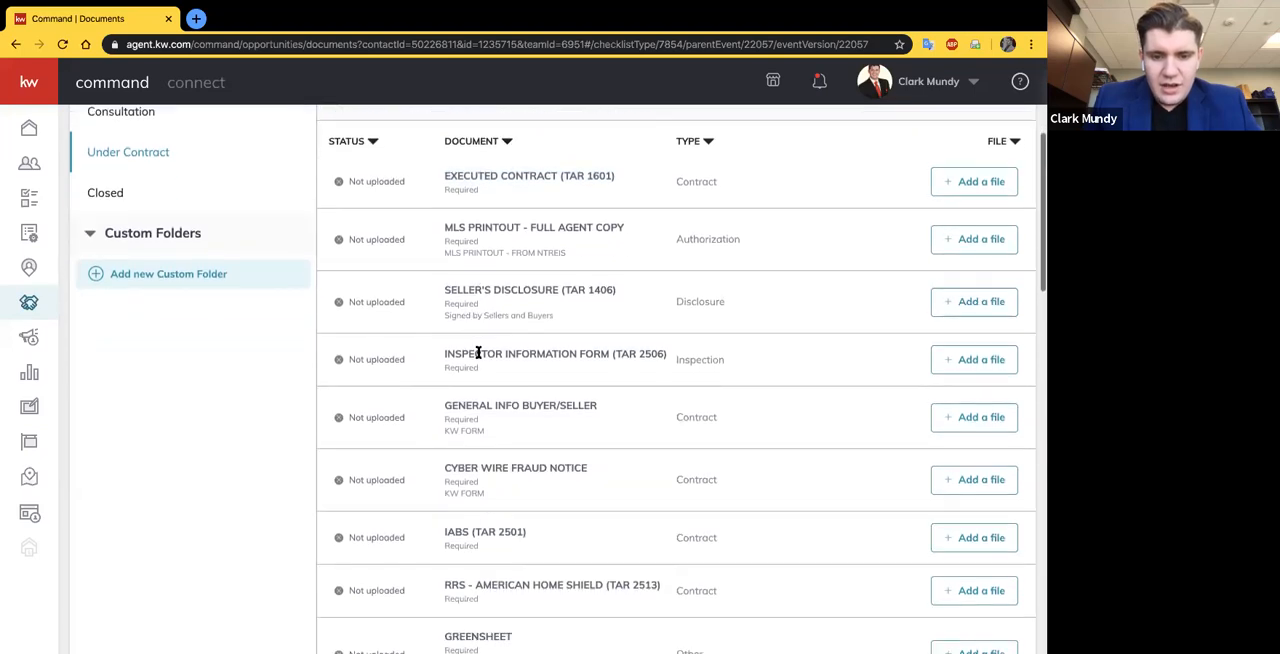
scroll(466, 548, "down", 4)
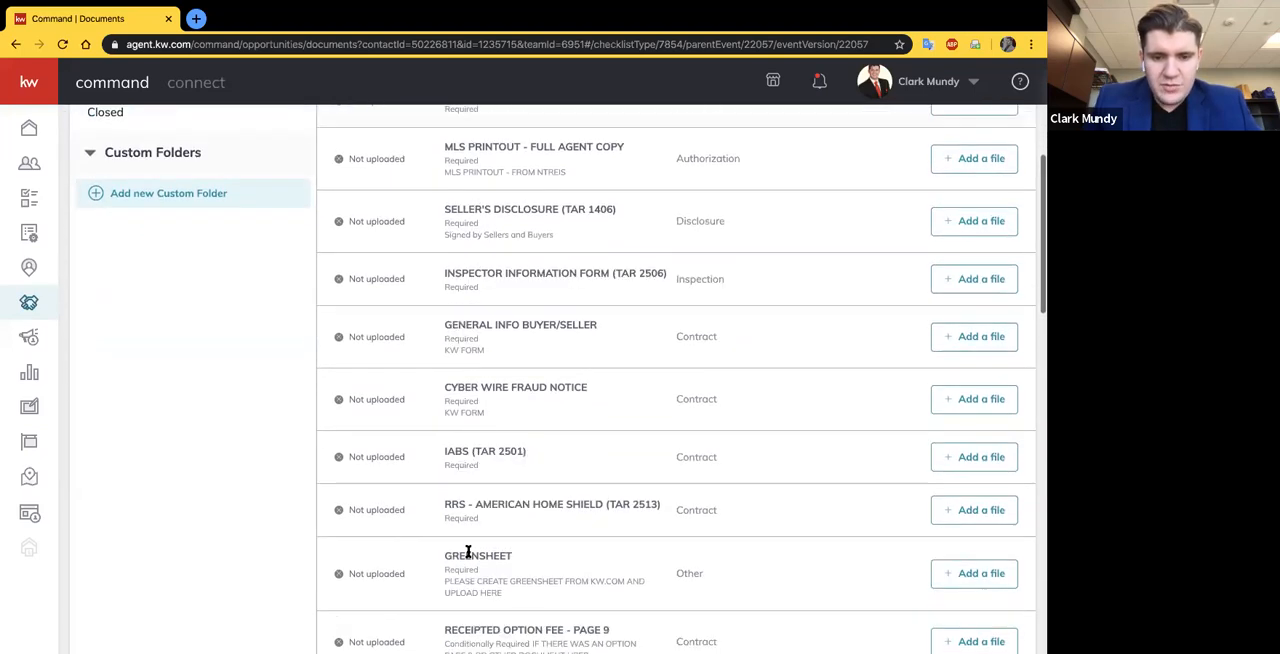
scroll(467, 551, "down", 2)
left_click_drag(446, 477, 578, 487)
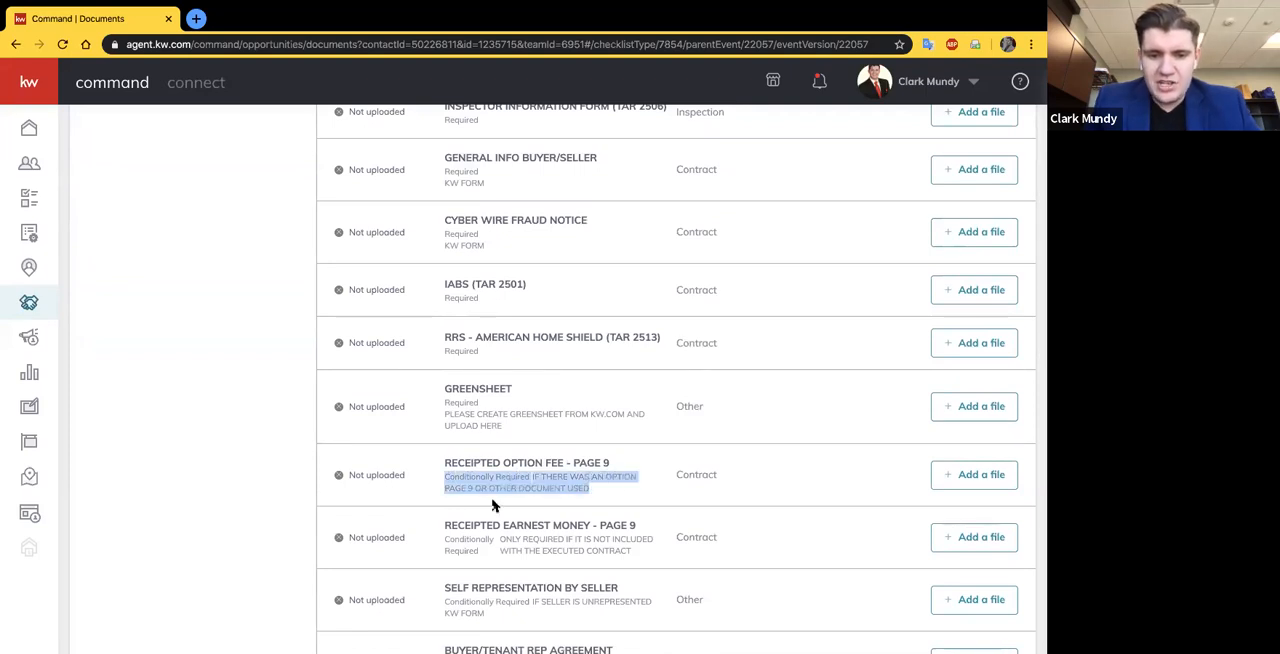
left_click(586, 496)
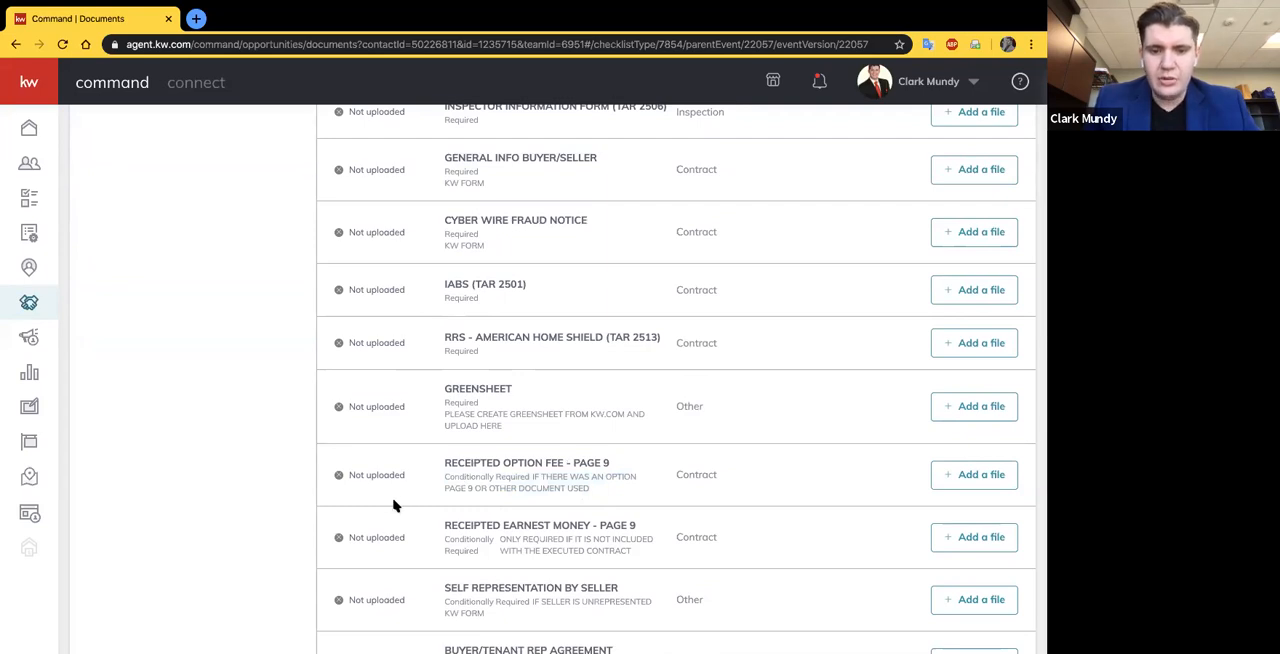
scroll(394, 506, "down", 1)
scroll(394, 506, "down", 2)
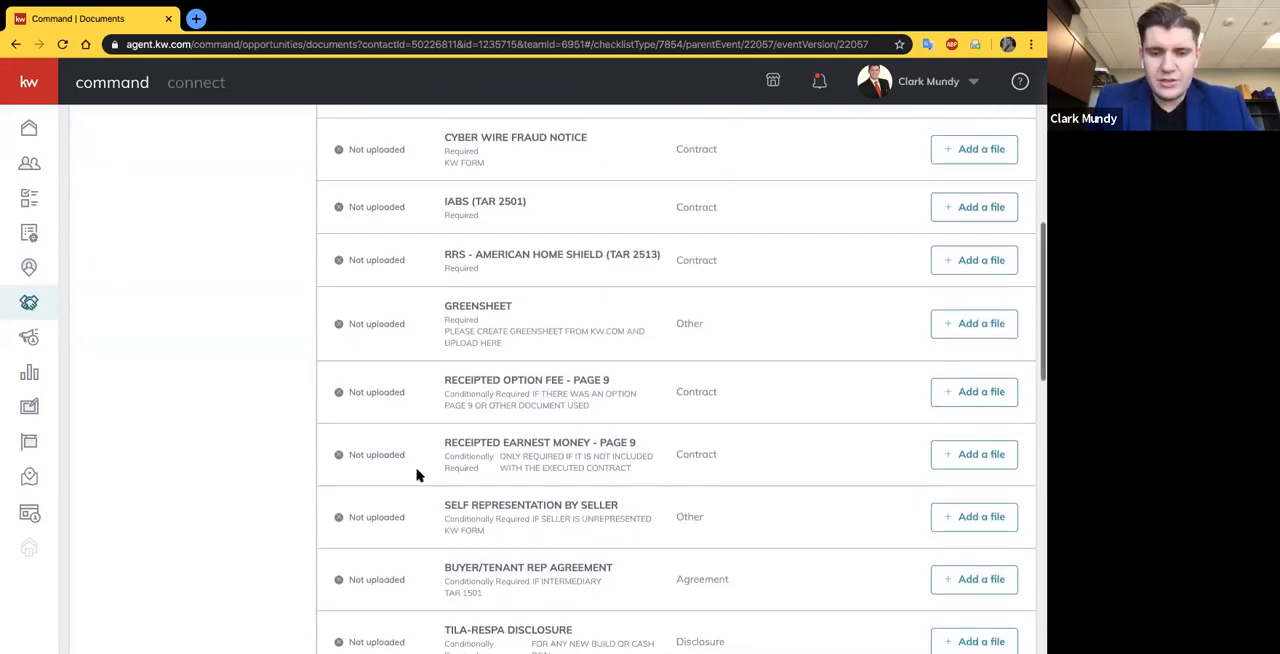
scroll(418, 475, "down", 3)
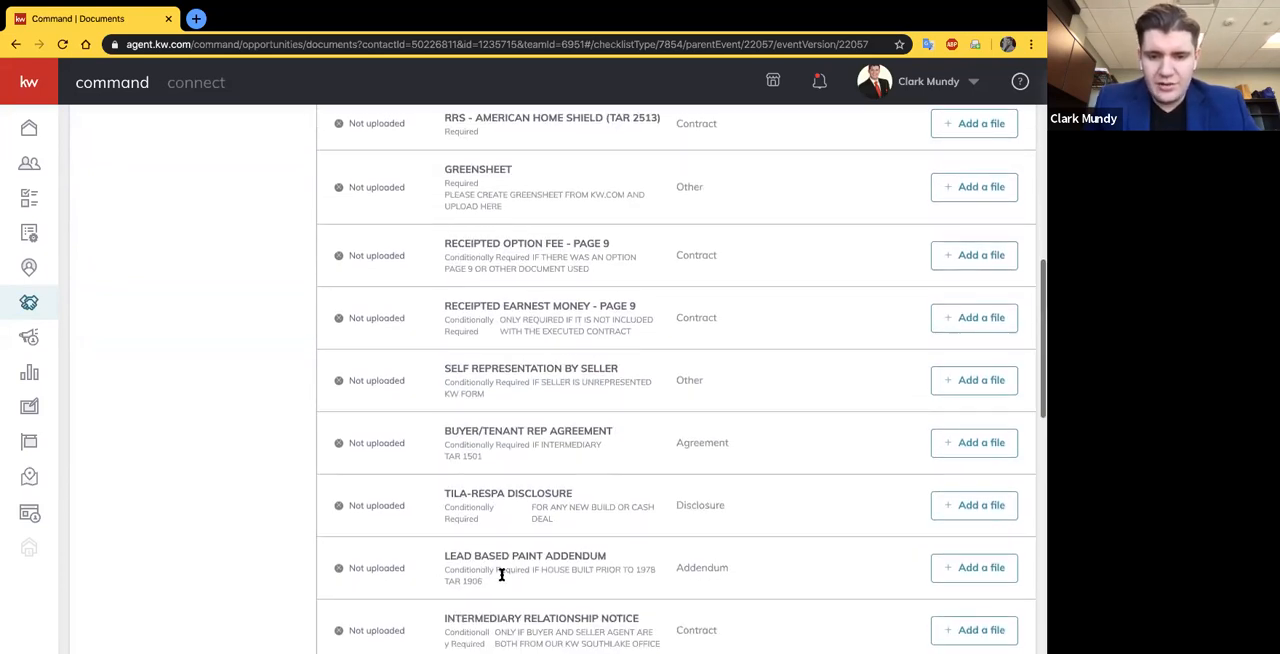
scroll(505, 416, "up", 10)
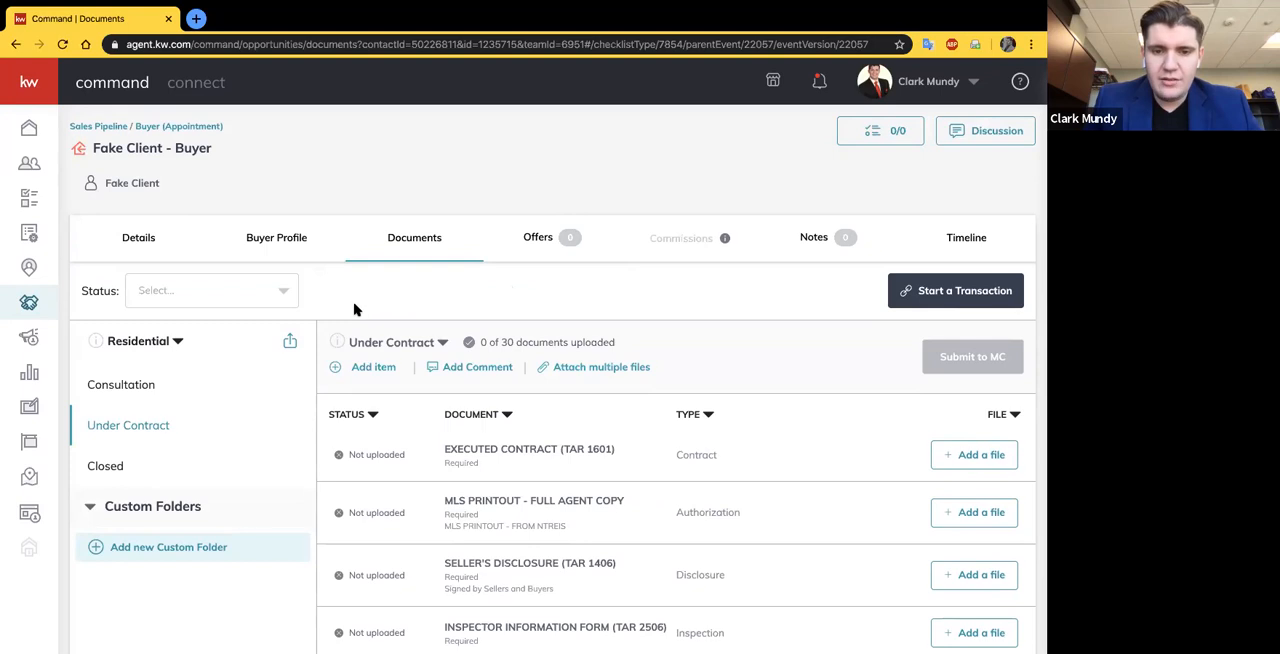
- Start a transaction from the opportunity's documents, assign its assignee as Buyer Agent 1, and confirm the sync to DocuSign
scroll(355, 310, "down", 1)
scroll(356, 311, "down", 2)
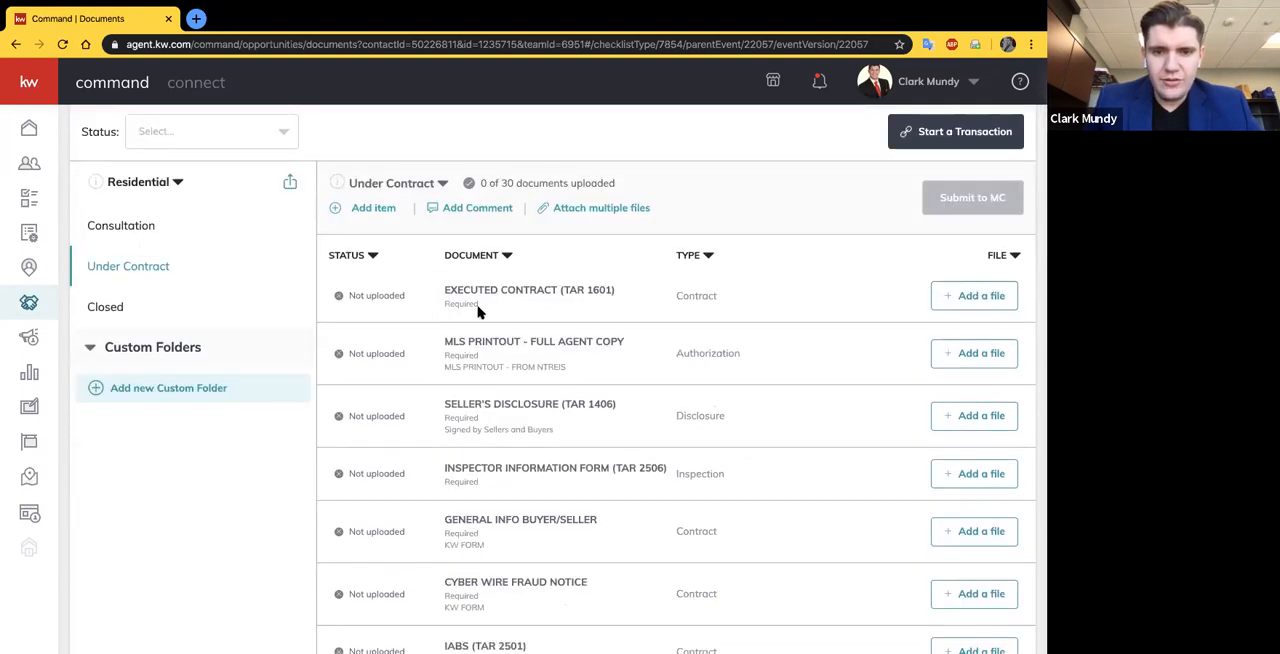
scroll(580, 212, "up", 1)
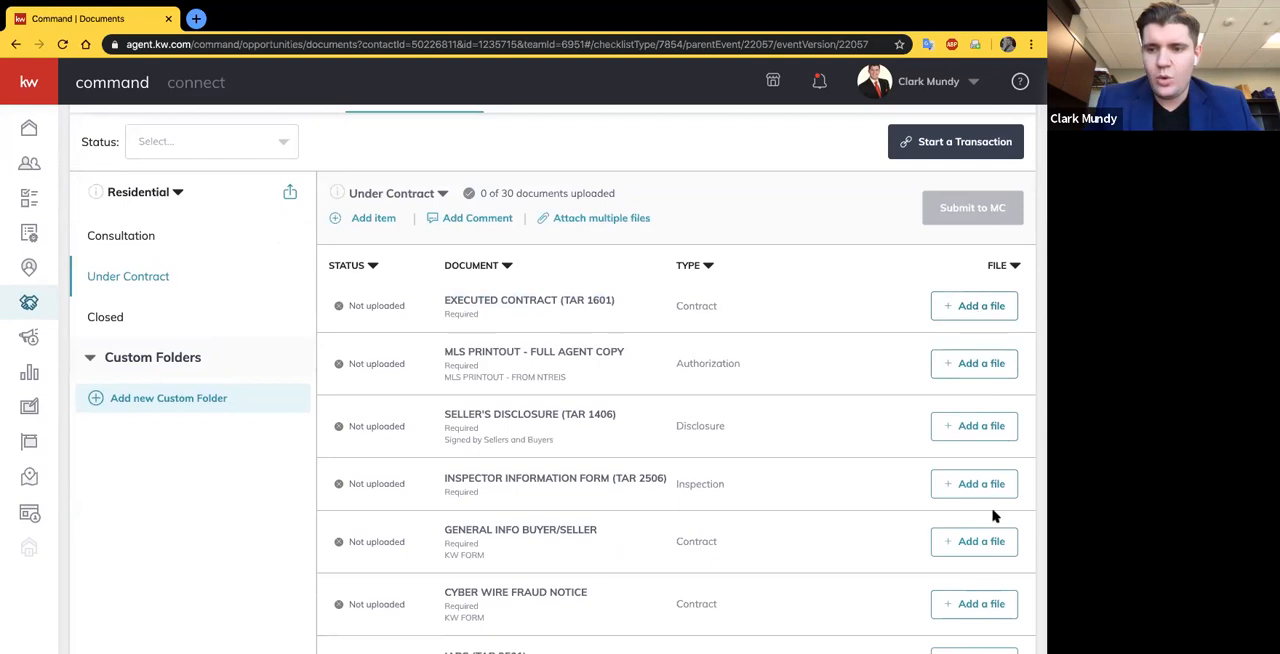
scroll(762, 430, "up", 1)
scroll(762, 430, "up", 3)
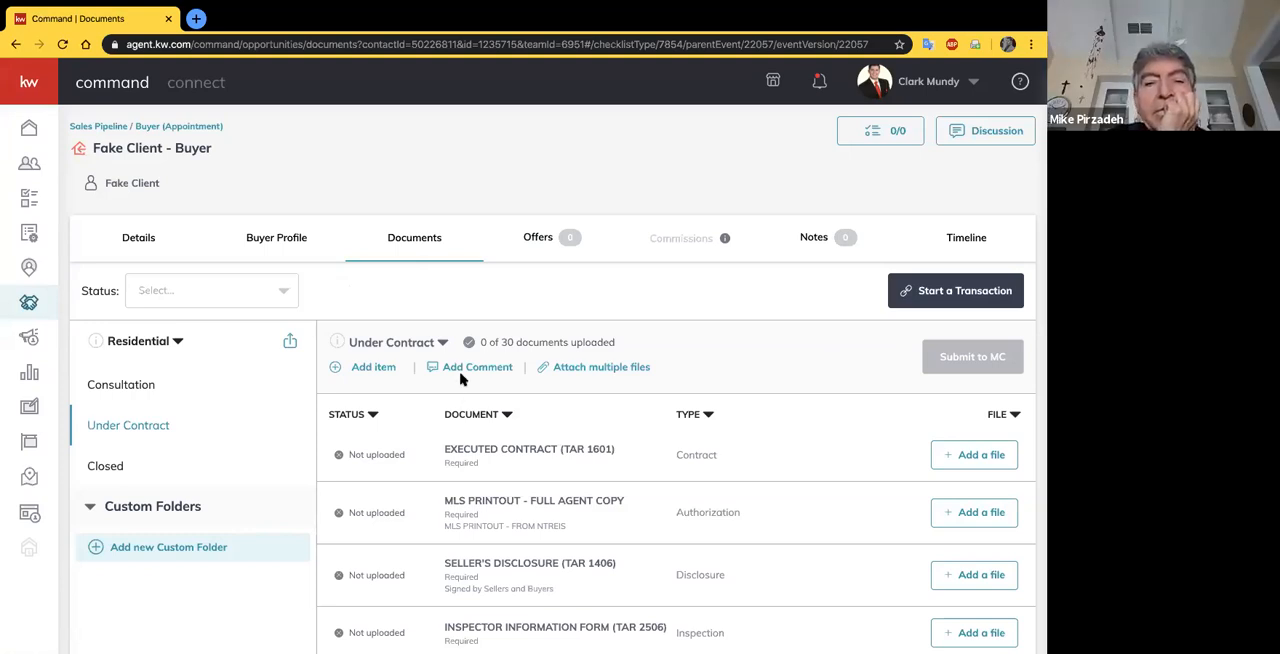
left_click(968, 292)
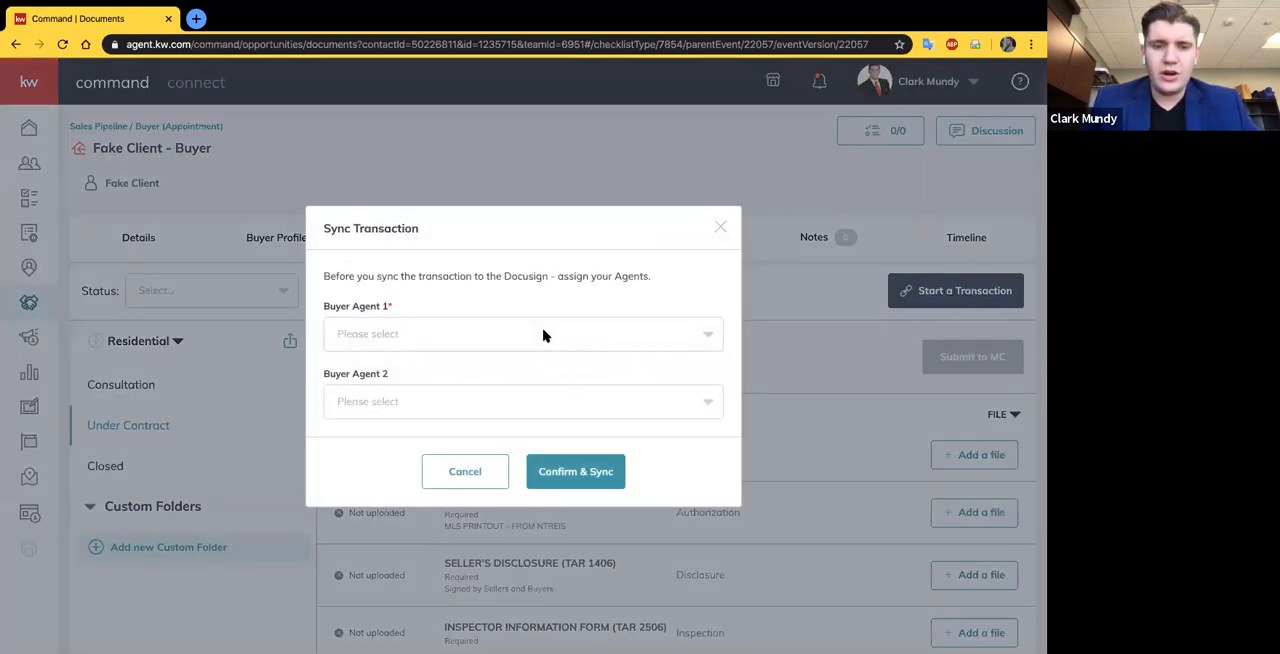
left_click(543, 334)
left_click(366, 405)
scroll(455, 383, "down", 1)
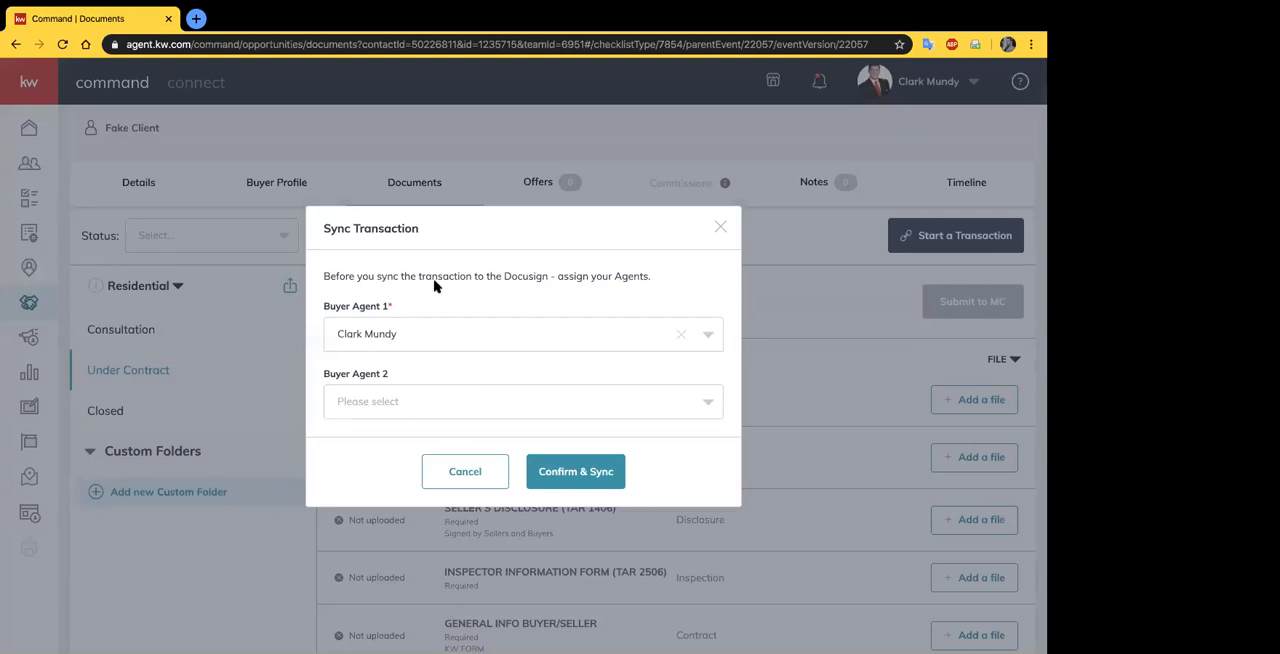
left_click(362, 331)
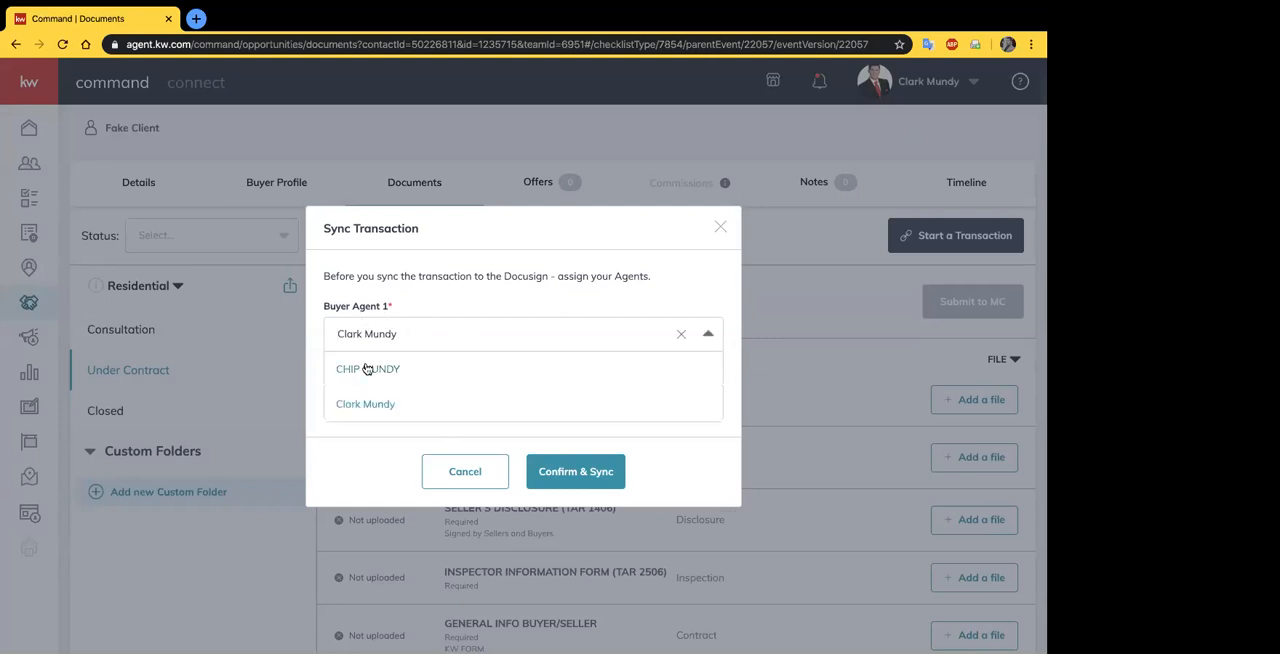
left_click(428, 345)
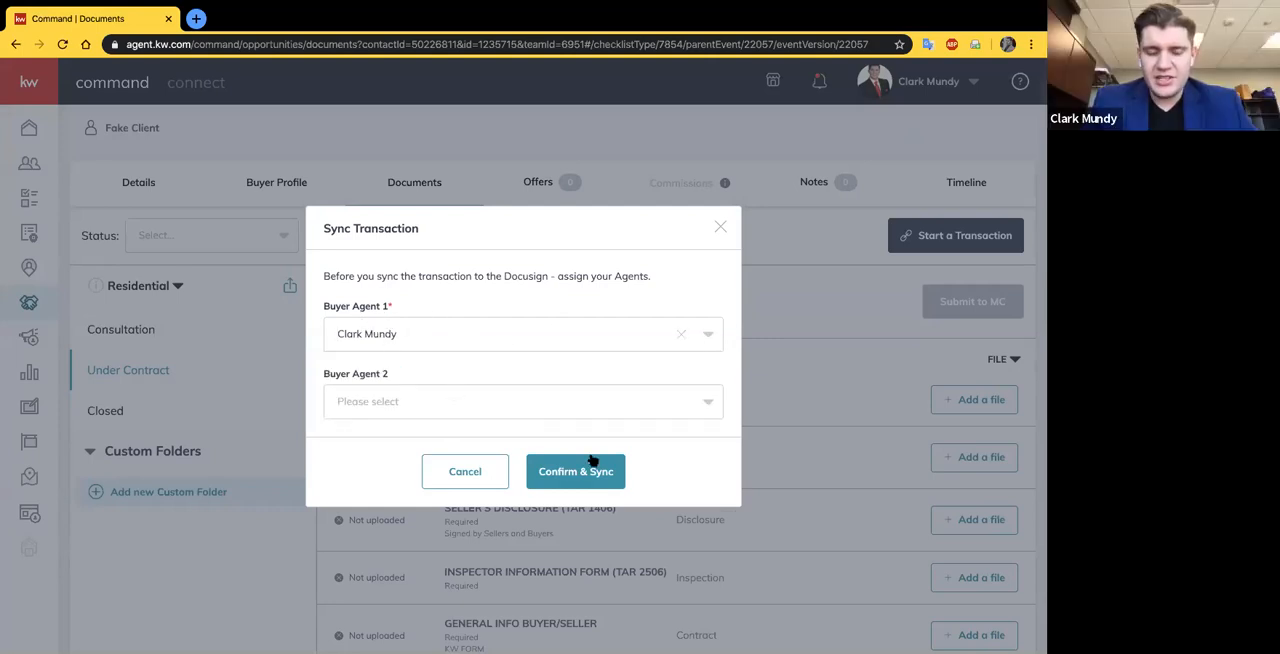
left_click(571, 481)
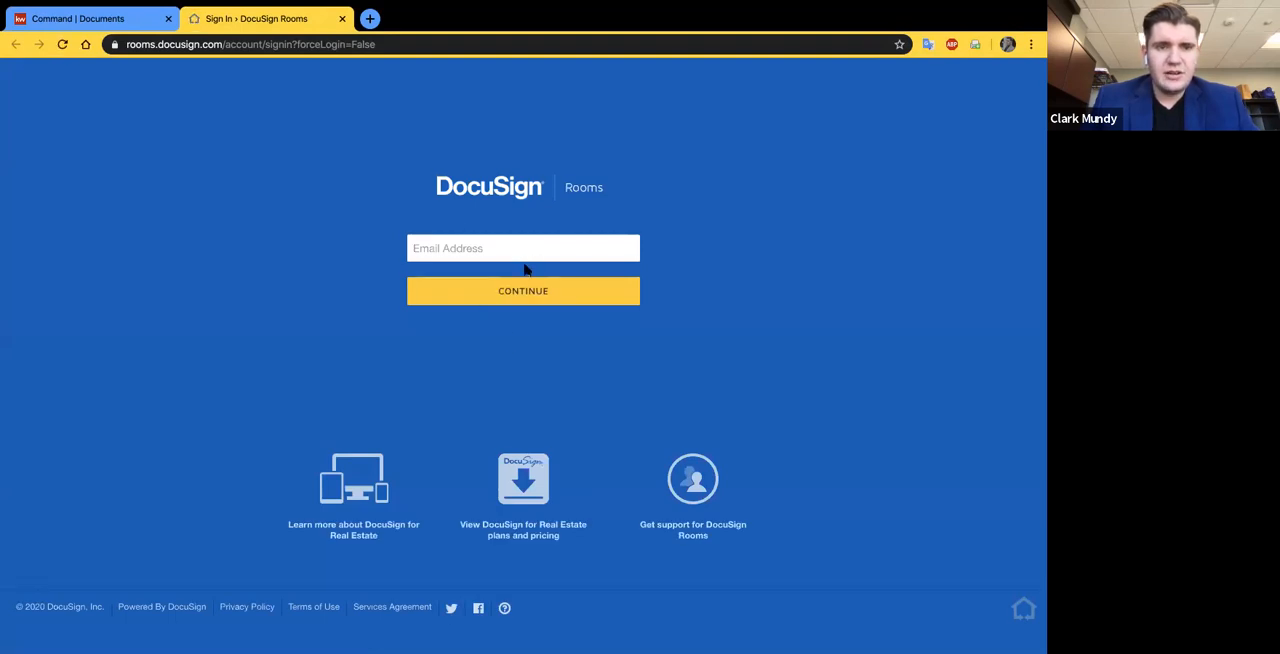
- Sign in to DocuSign Rooms with the account e-mail and continue as the Keller Williams Realty, Inc. (NA3-EU1) user
left_click(523, 250)
left_click(489, 289)
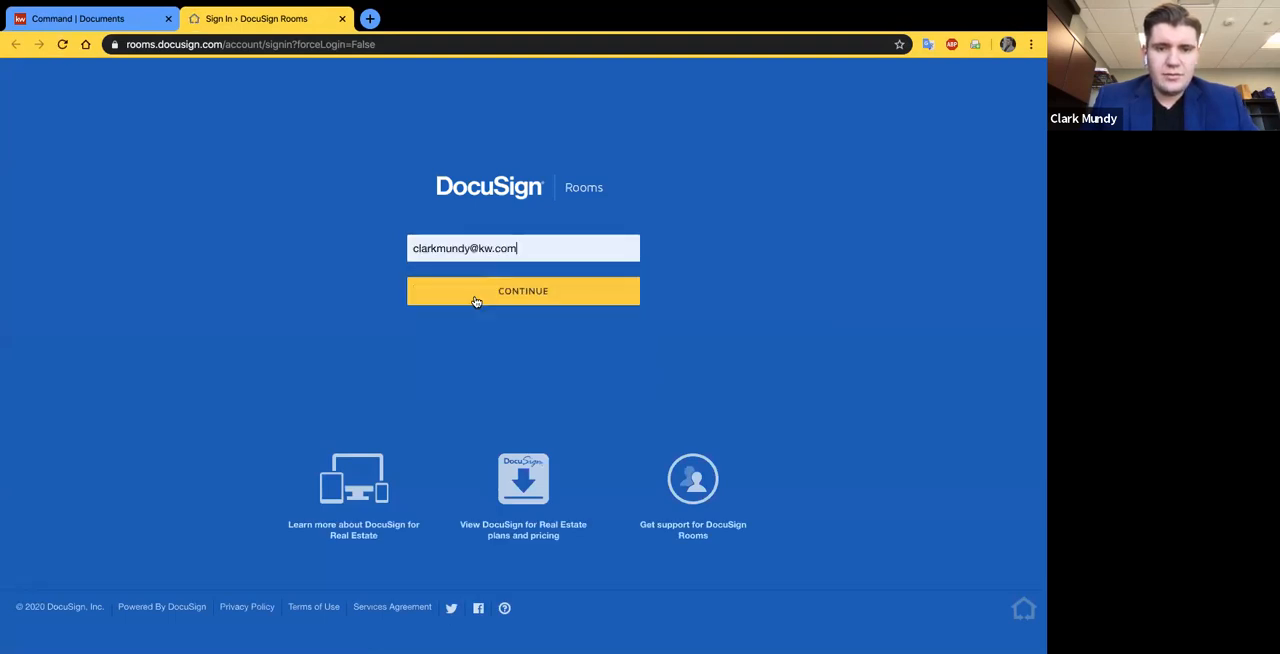
left_click(476, 302)
left_click(514, 343)
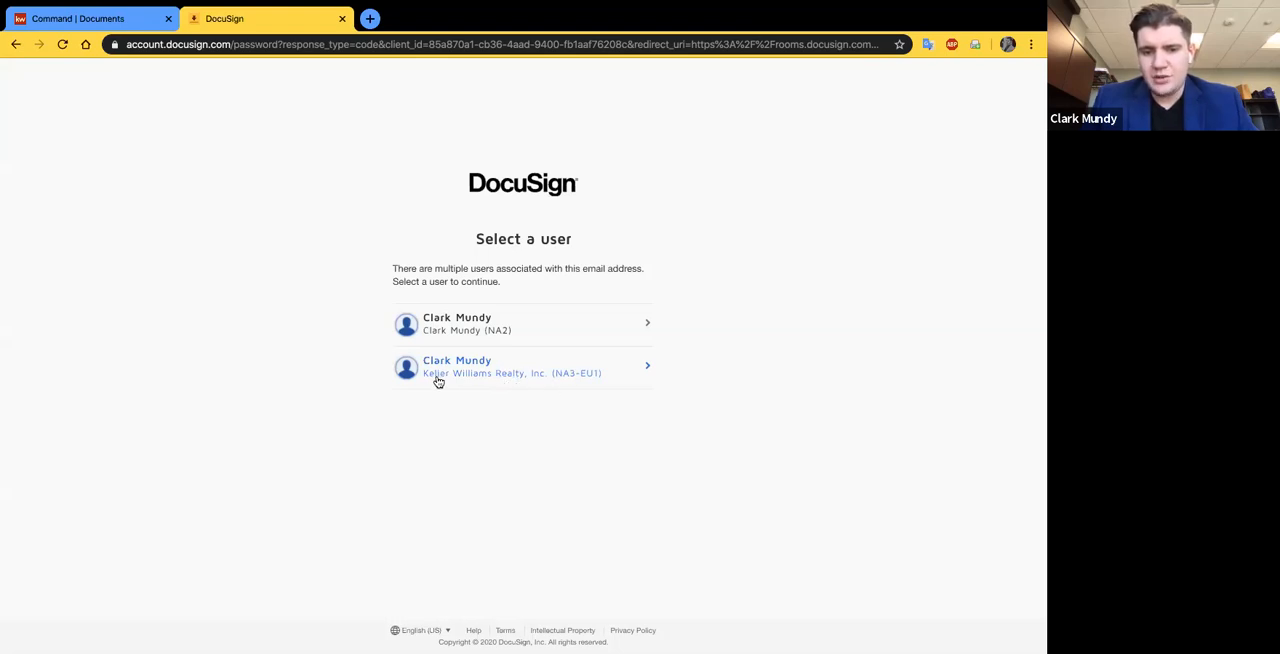
left_click(525, 385)
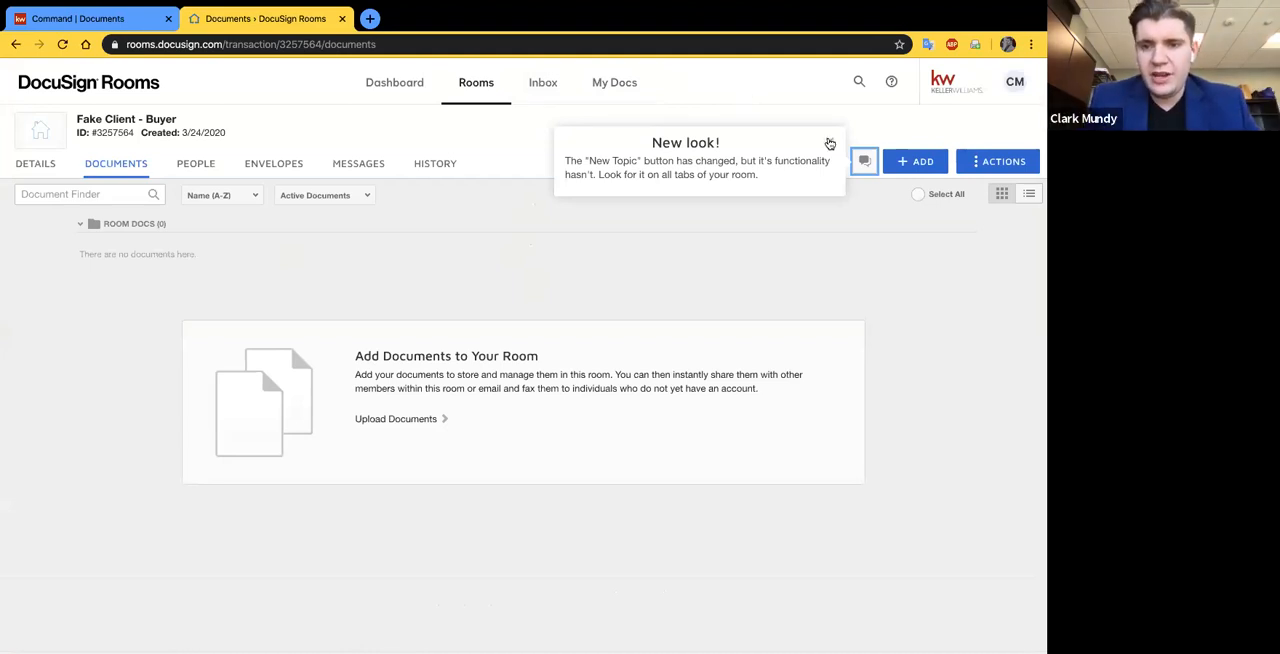
- Dismiss the New look notice and open the details of the Fake Client - Buyer room
left_click(830, 144)
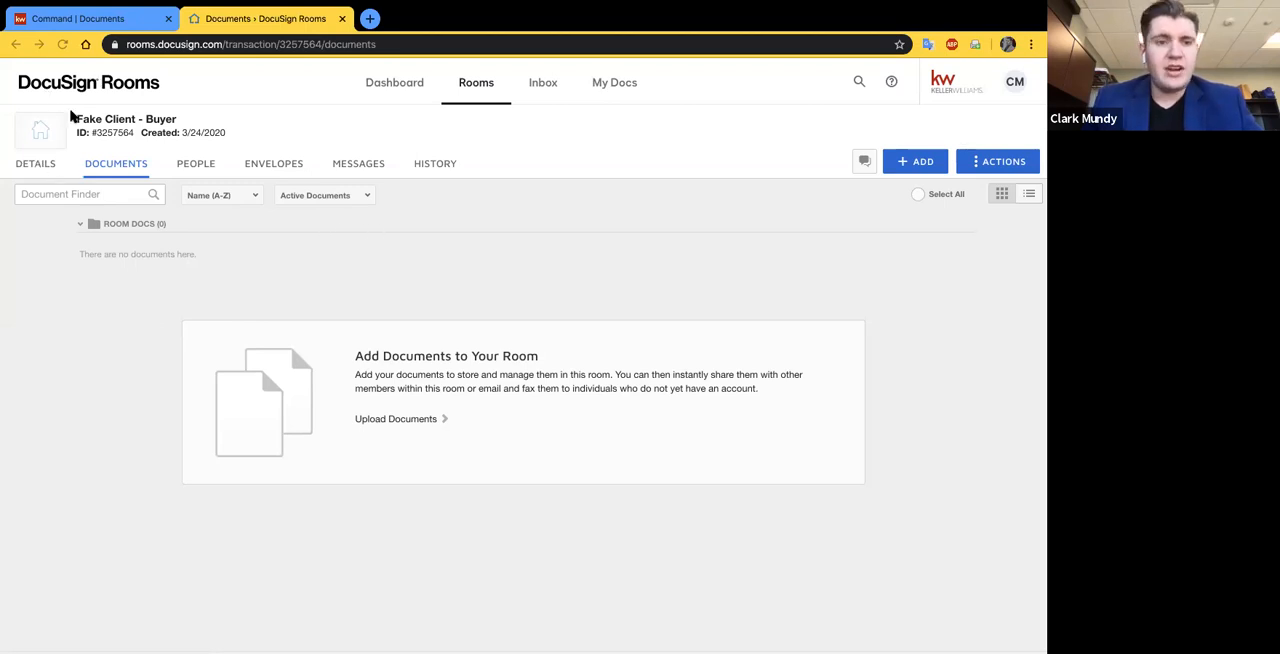
left_click(36, 167)
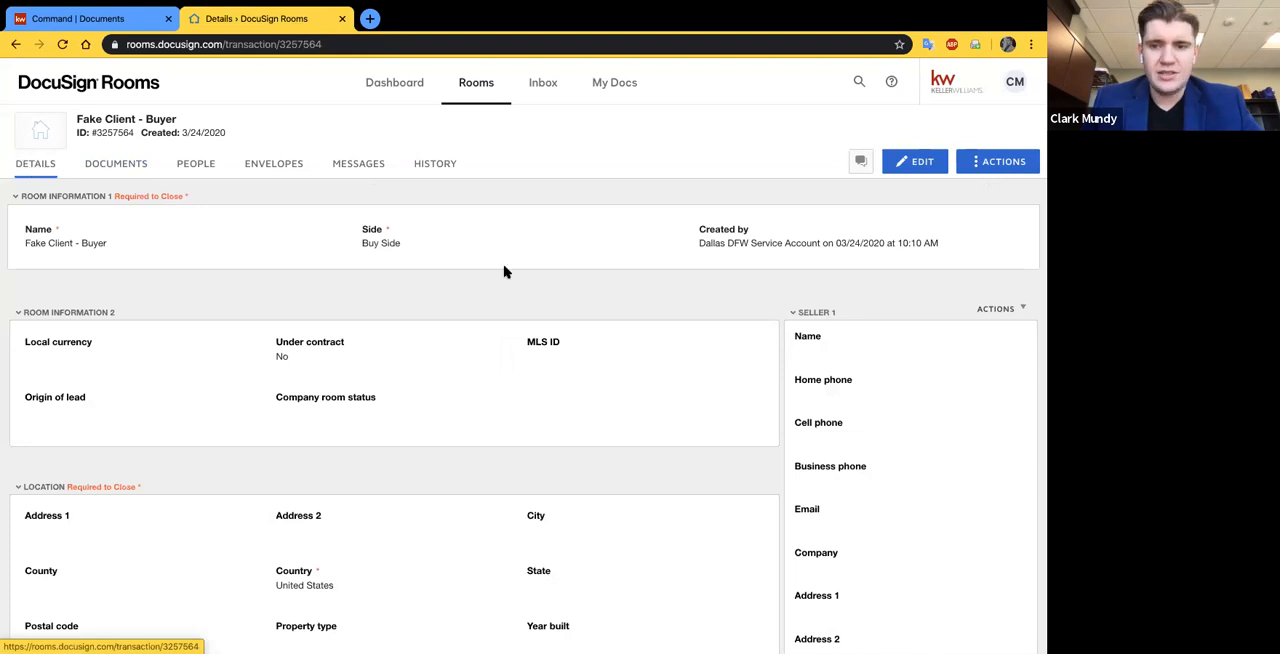
scroll(511, 275, "up", 1)
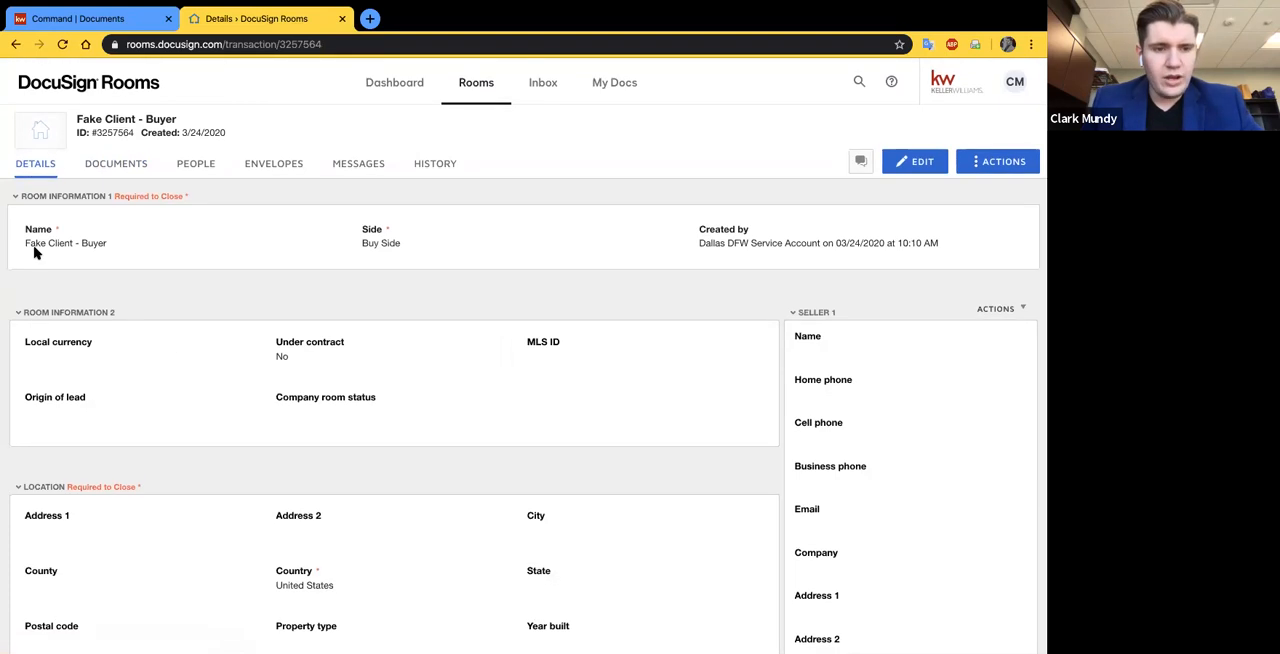
- Collapse the Seller 1, Seller 2, Listing Agent 1 and Listing Agent 2 sections in the room details
scroll(830, 330, "down", 1)
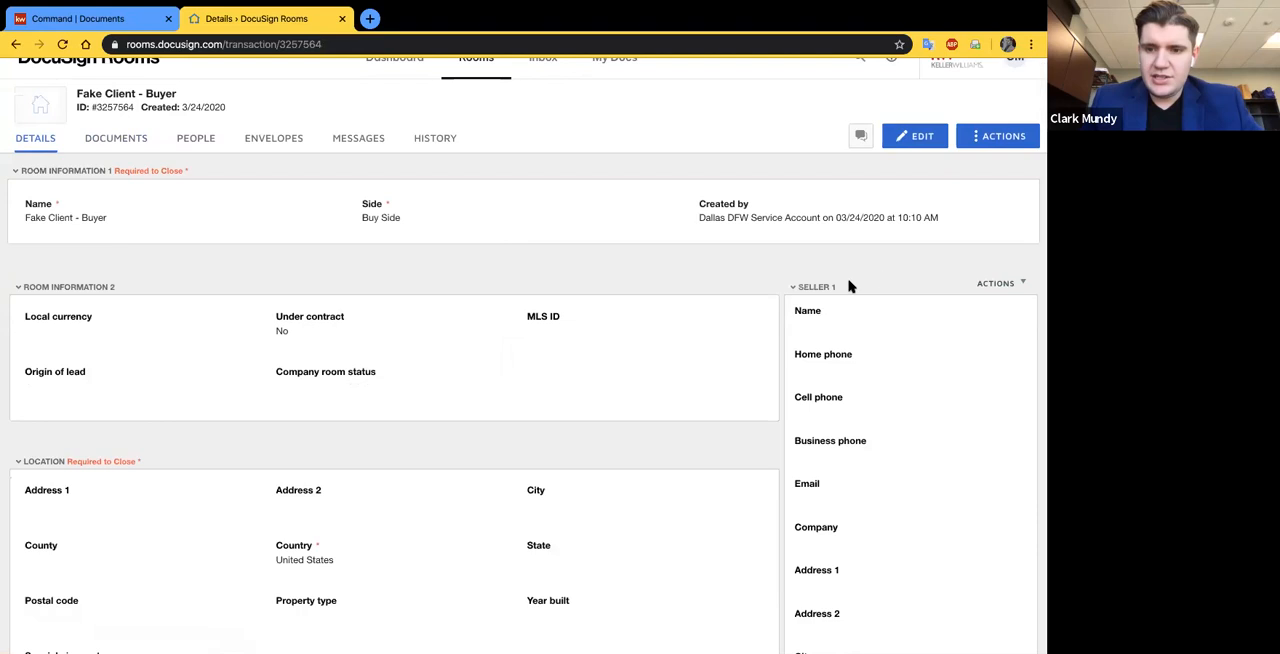
left_click(796, 289)
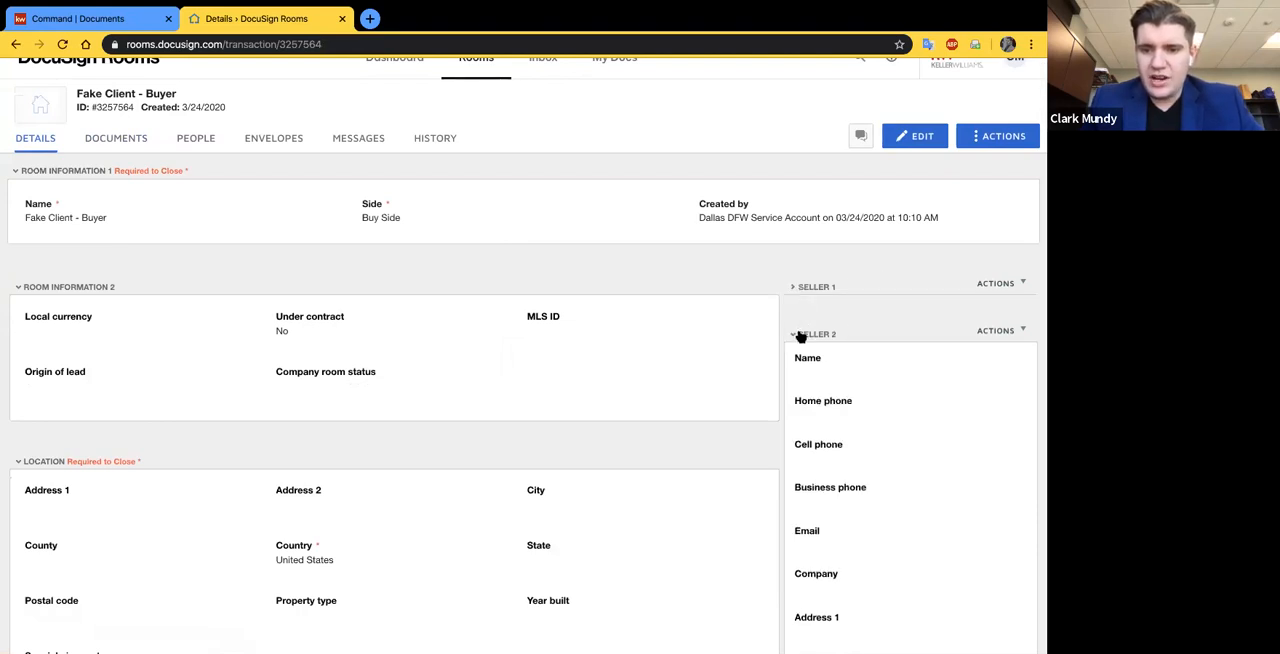
left_click(800, 333)
left_click(812, 382)
scroll(810, 380, "down", 2)
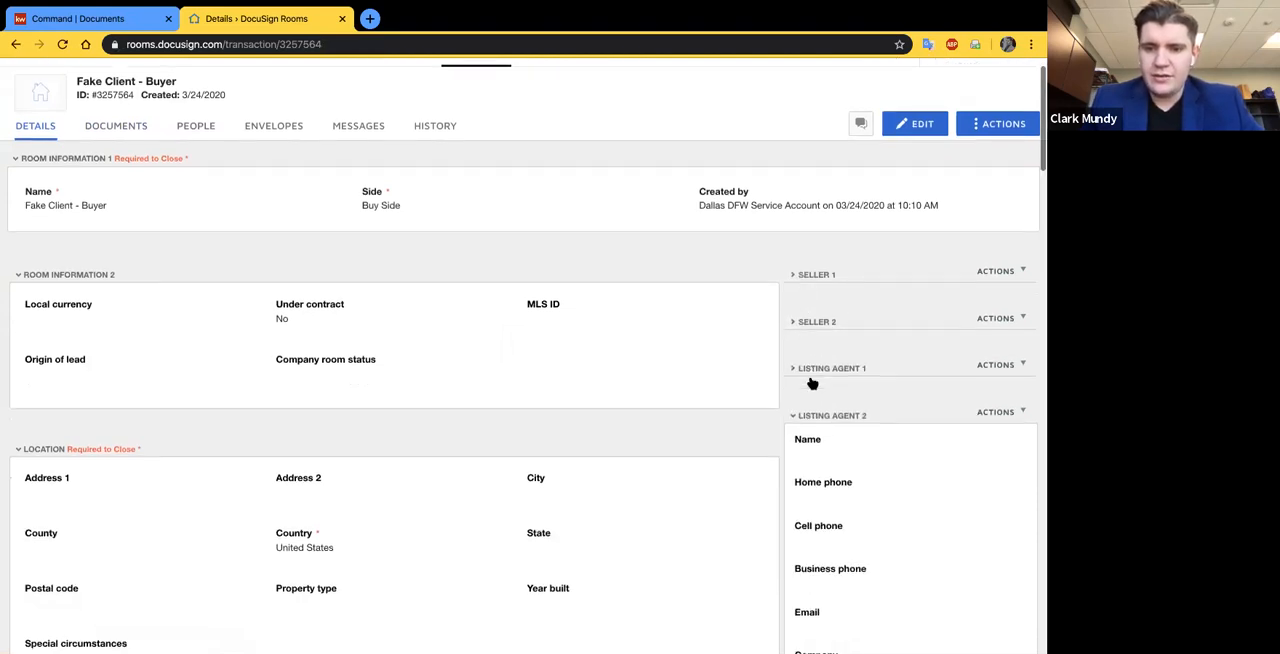
left_click(808, 376)
scroll(737, 357, "down", 2)
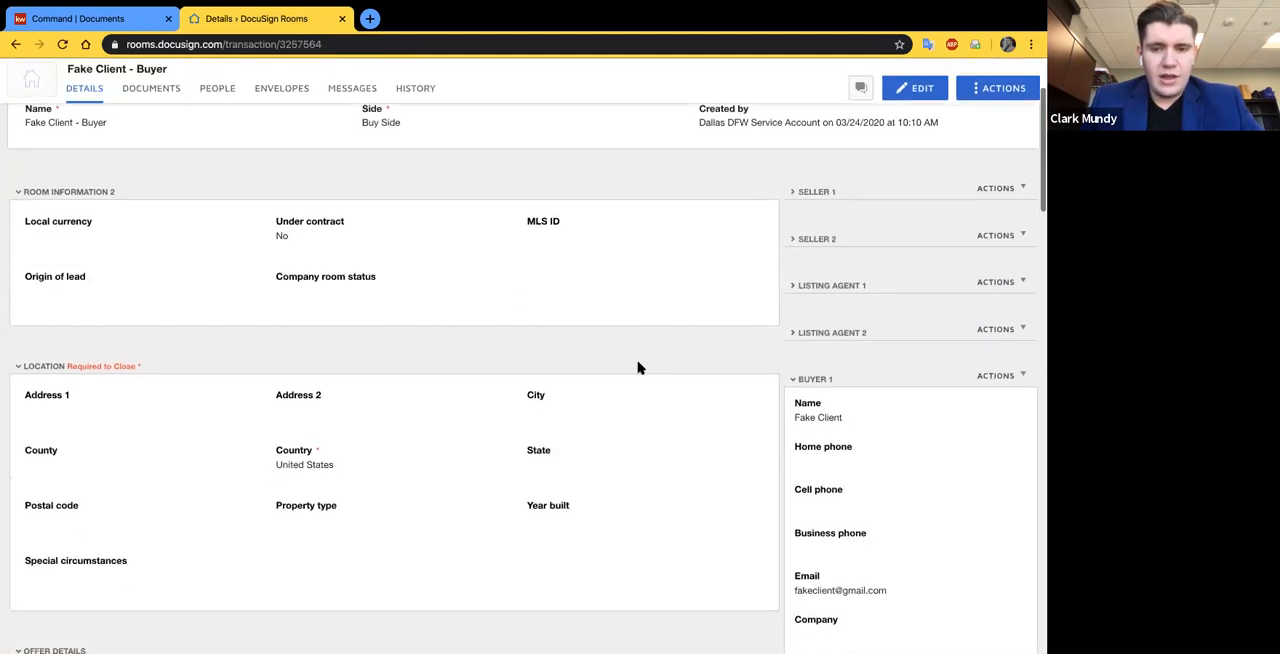
- Start editing the room details and enter the property's street address in the Location section
double_click(35, 368)
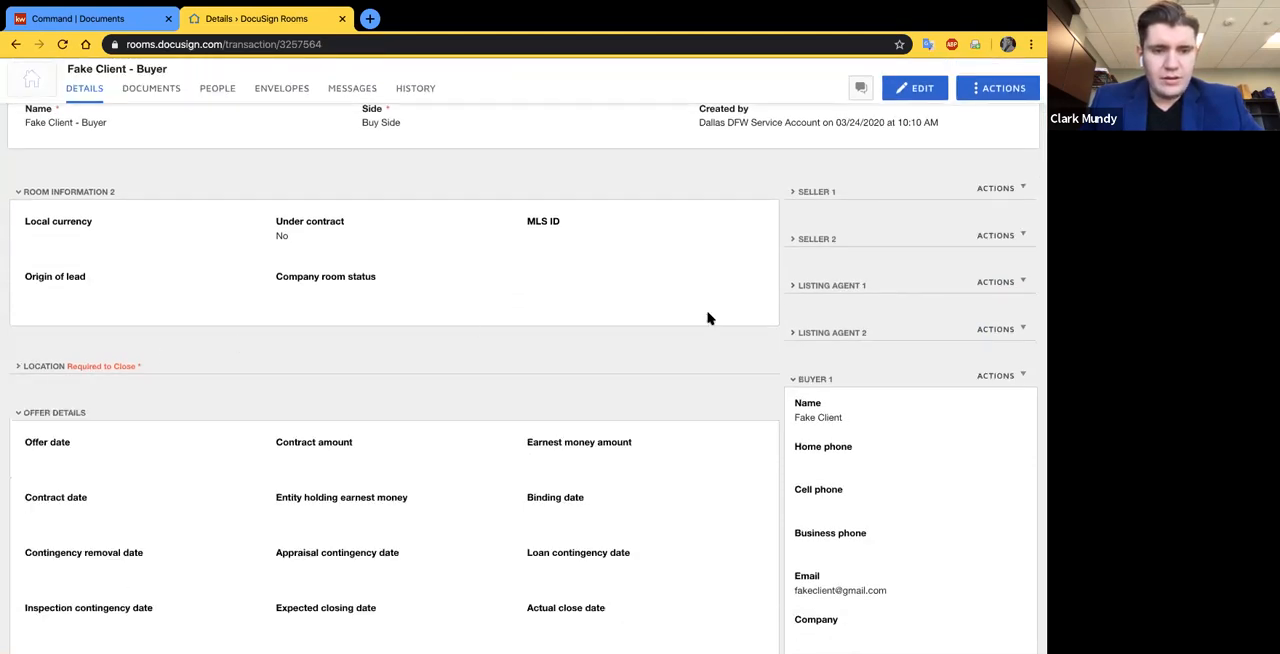
scroll(752, 407, "down", 2)
scroll(752, 407, "down", 5)
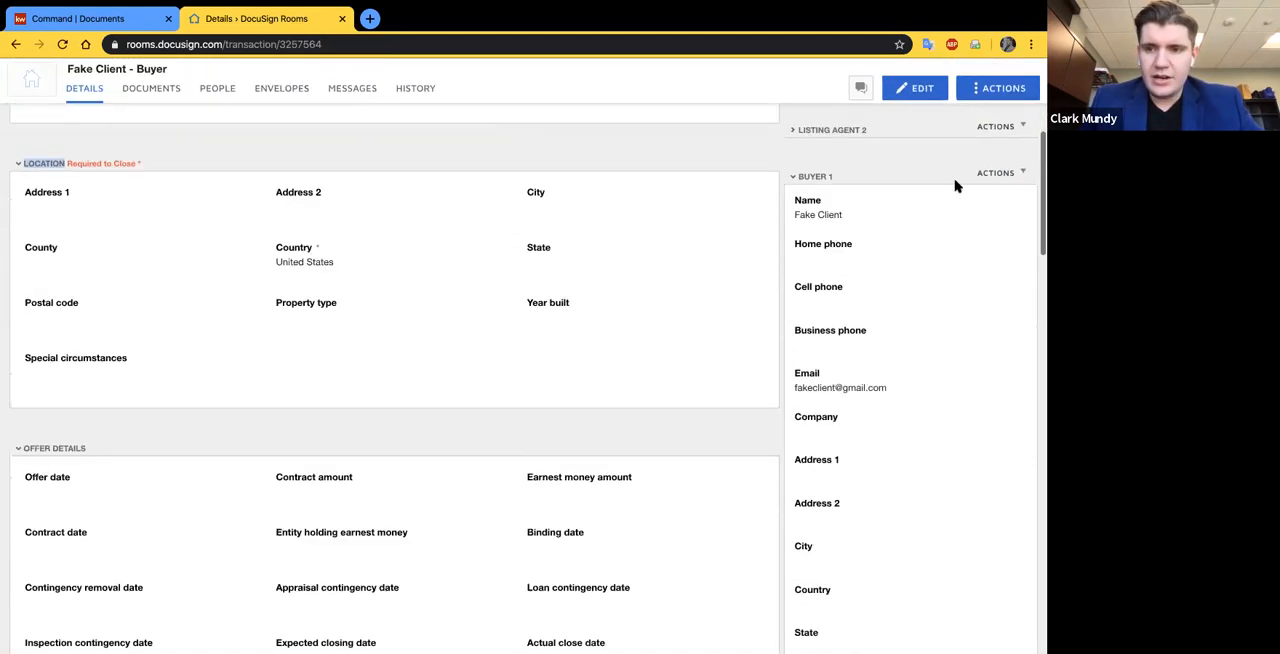
left_click(912, 88)
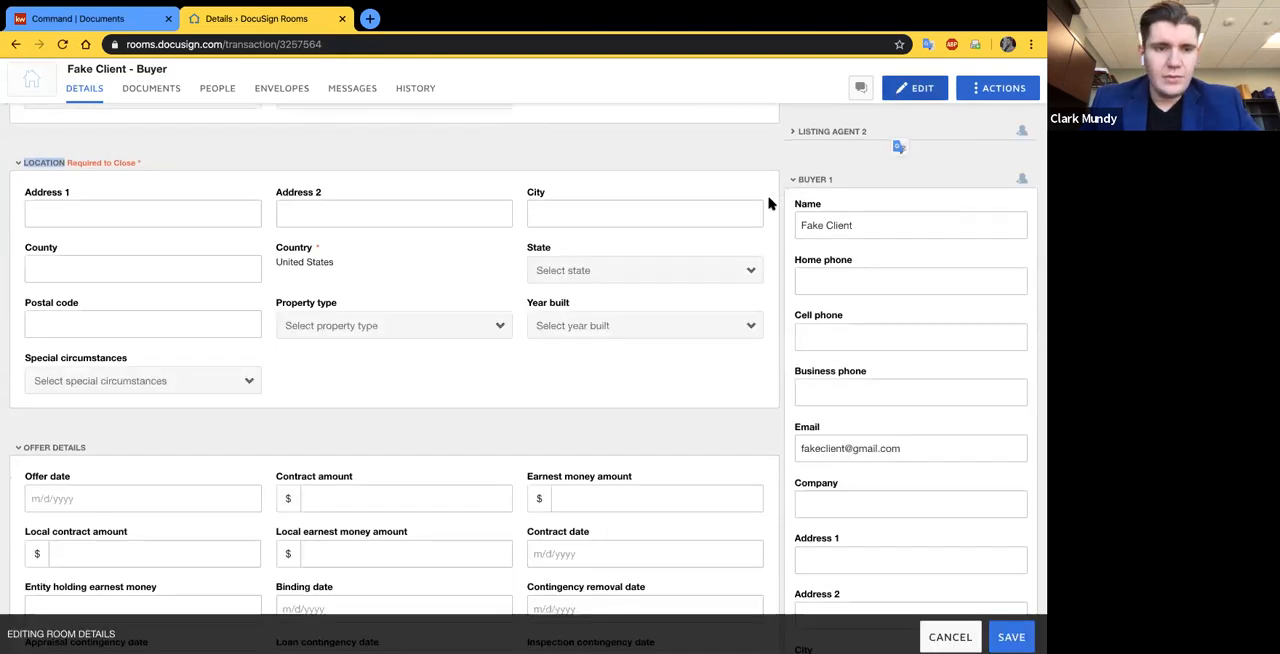
left_click(78, 214)
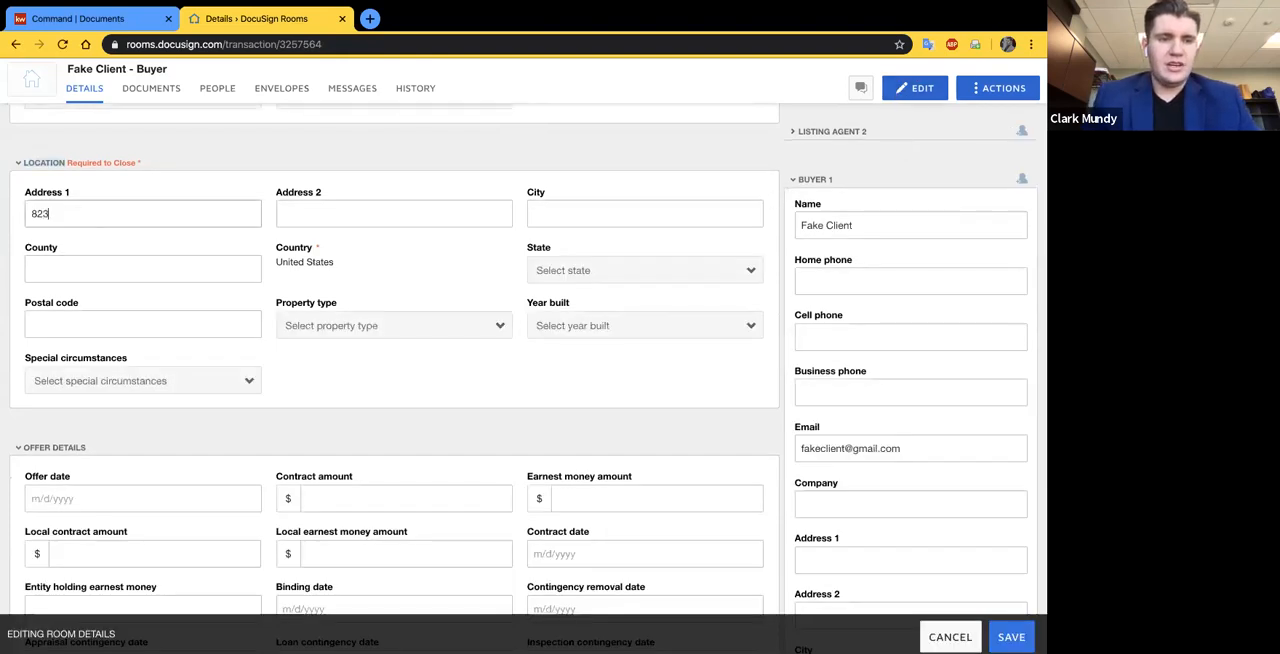
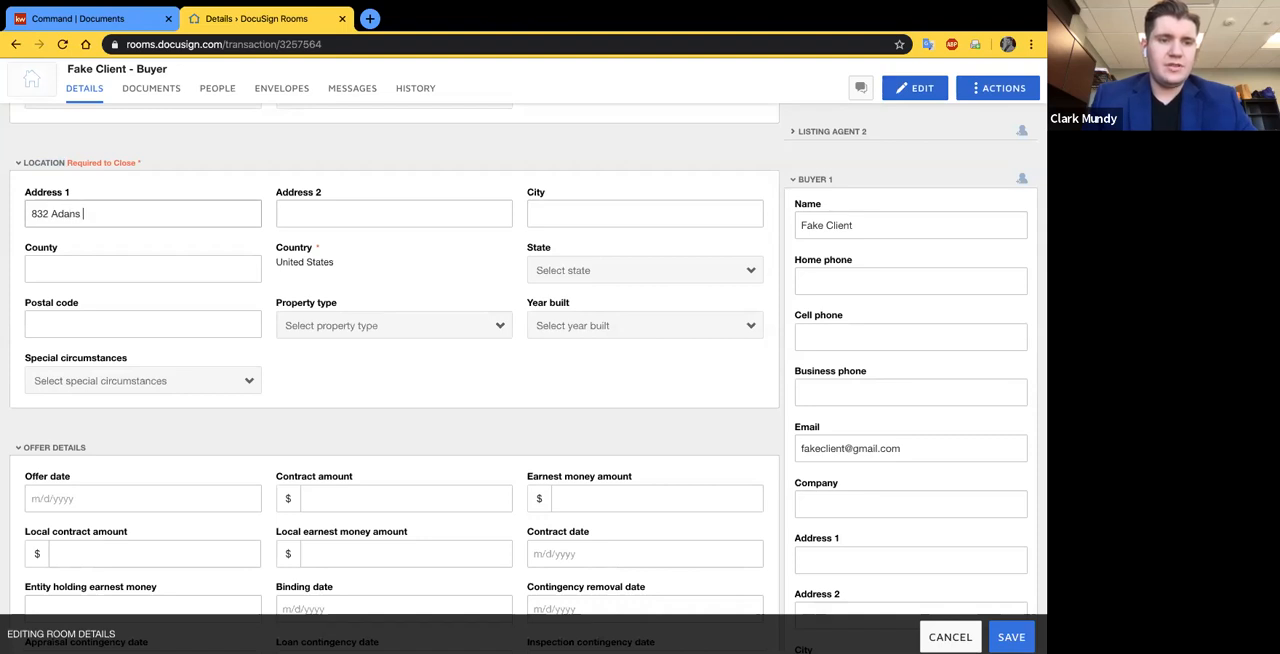
key("Tab")
key("Tab")
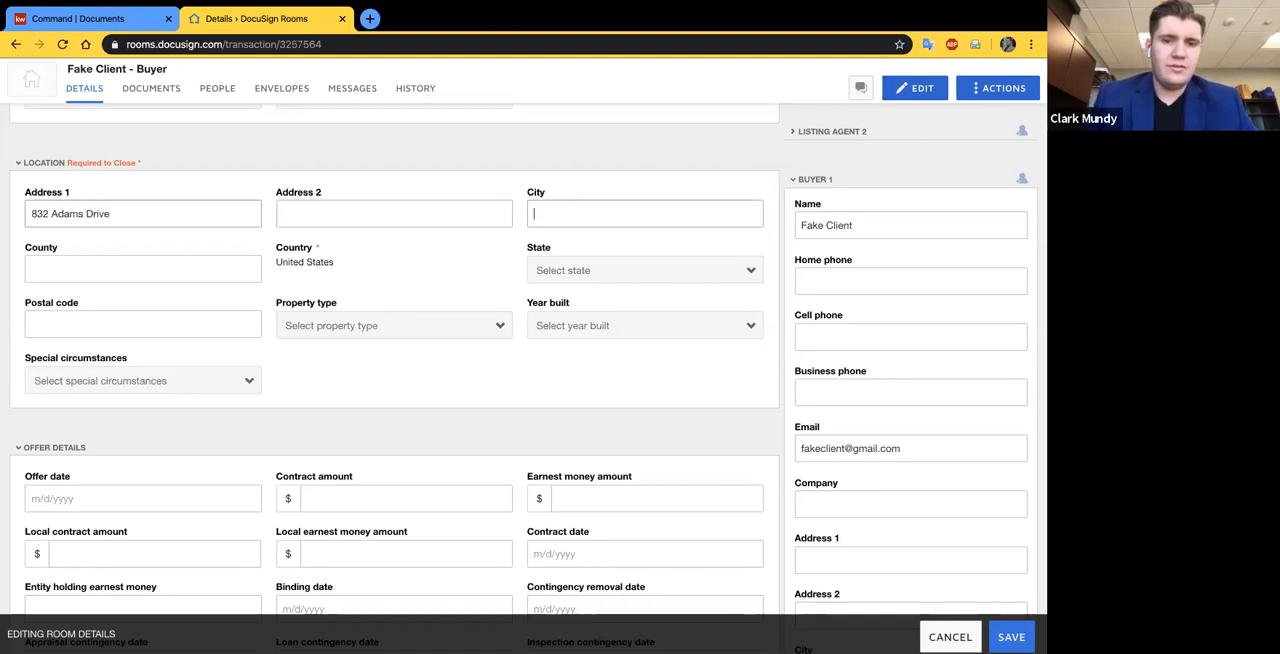
- Fill in the property's city, county and postal code in the Location section, and choose Texas as the state
type("Burleson")
key("Tab")
type("Johnson")
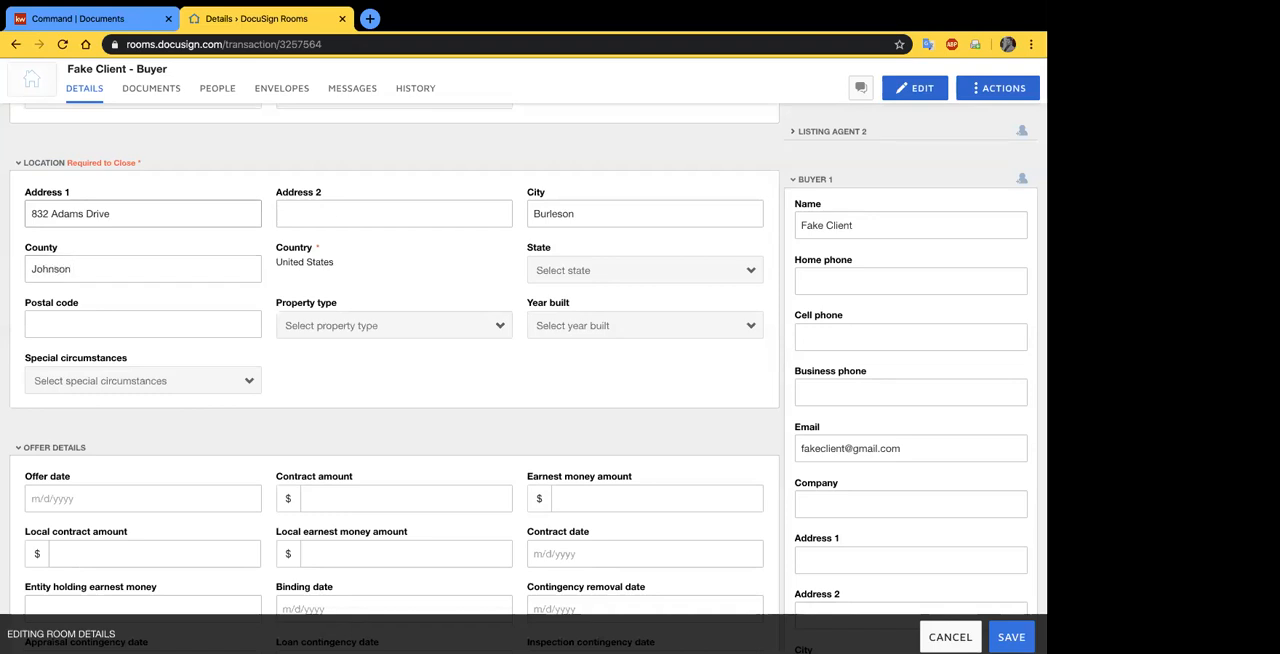
left_click(540, 264)
type("tex")
key("Return")
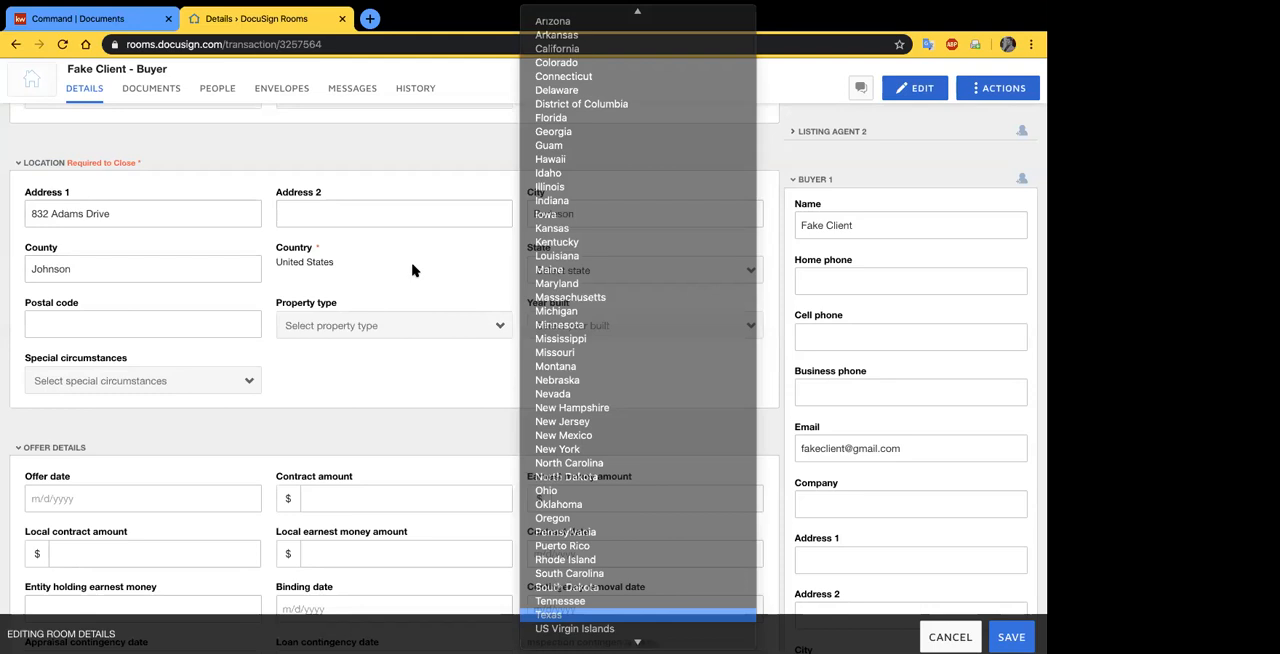
left_click(110, 316)
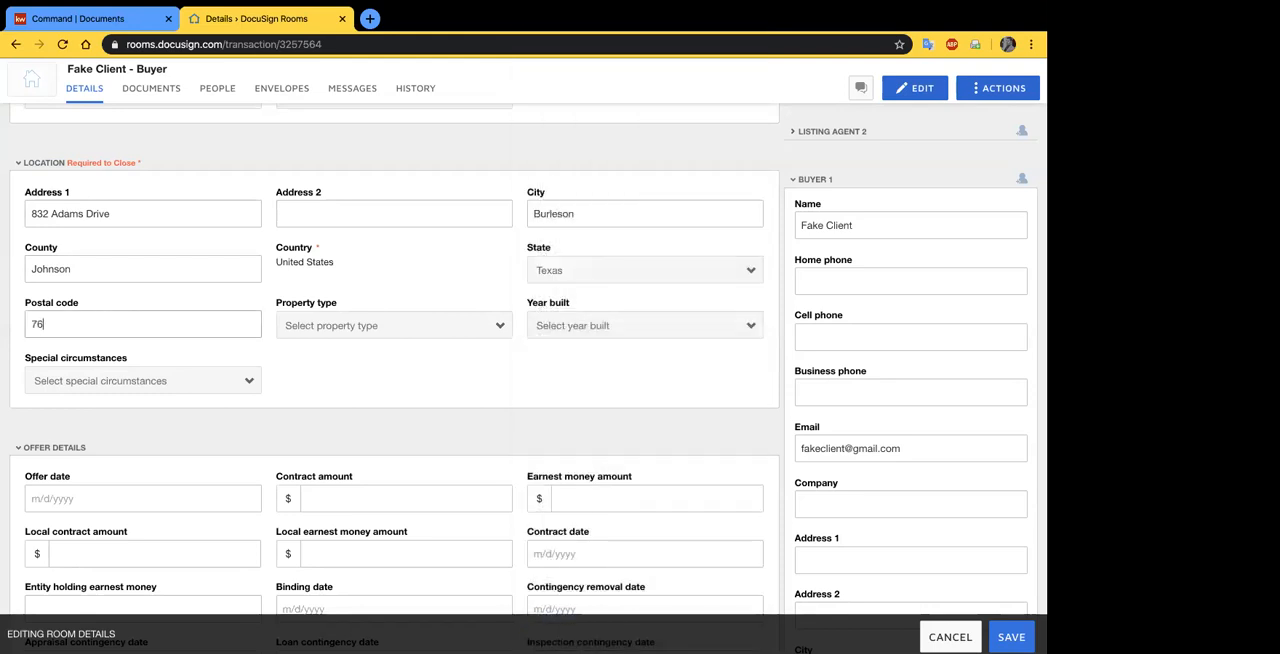
type("76021")
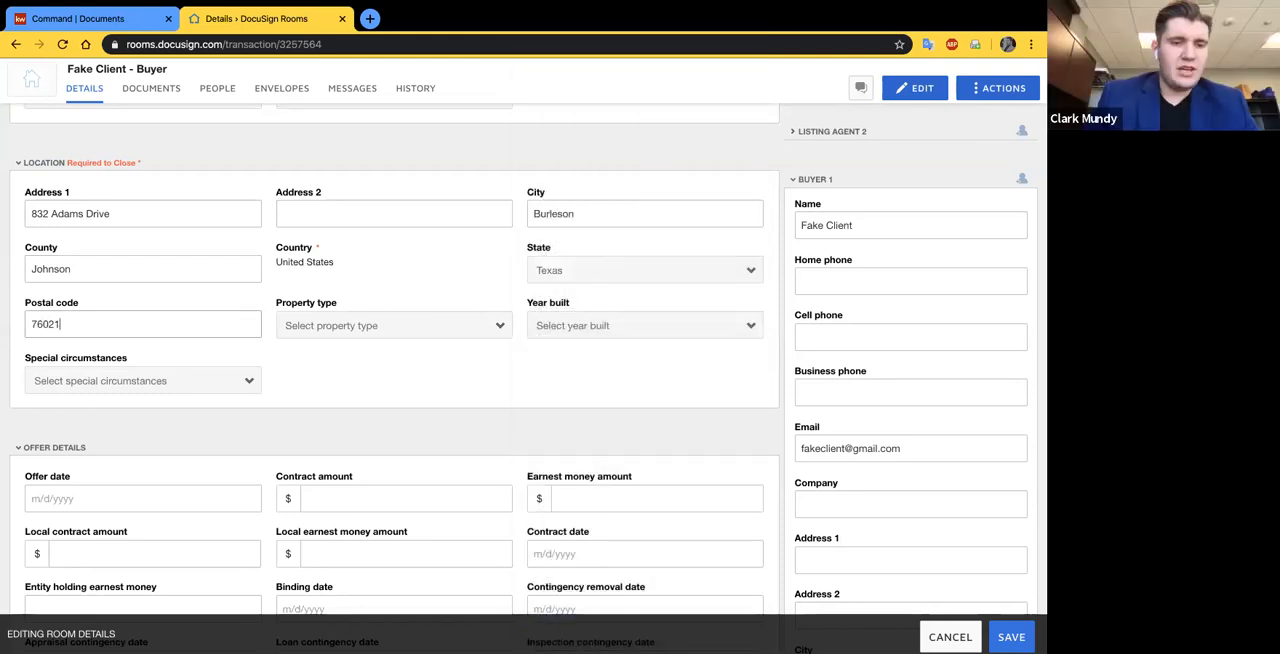
left_click(420, 327)
key("Escape")
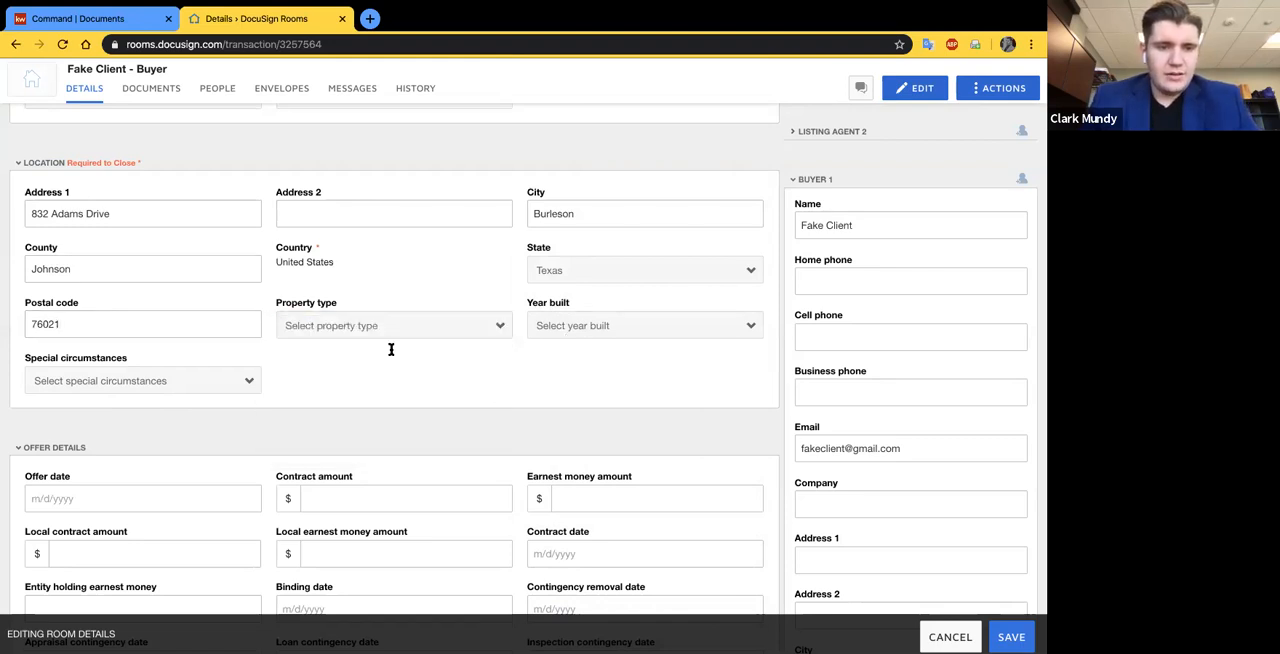
- In the offer details, set the offer date to 3/24/2020, the contract amount to $200000 and the earnest money amount to $2000
scroll(370, 406, "down", 1)
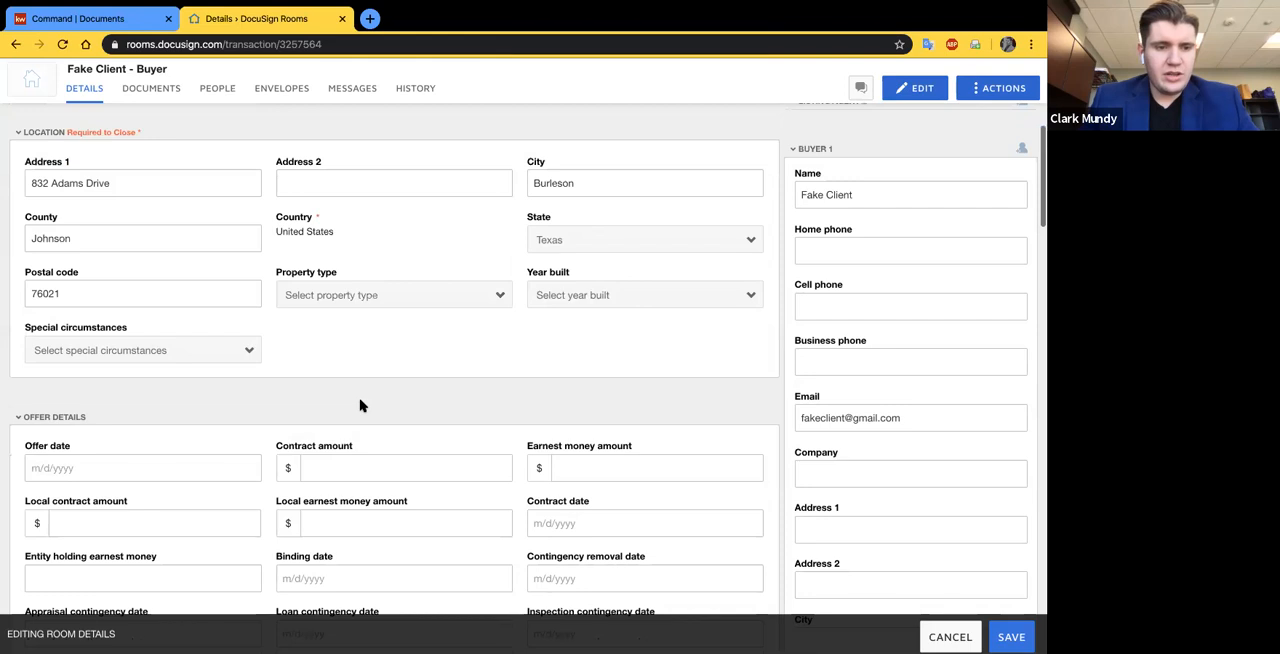
scroll(361, 406, "down", 2)
left_click(120, 374)
left_click(83, 325)
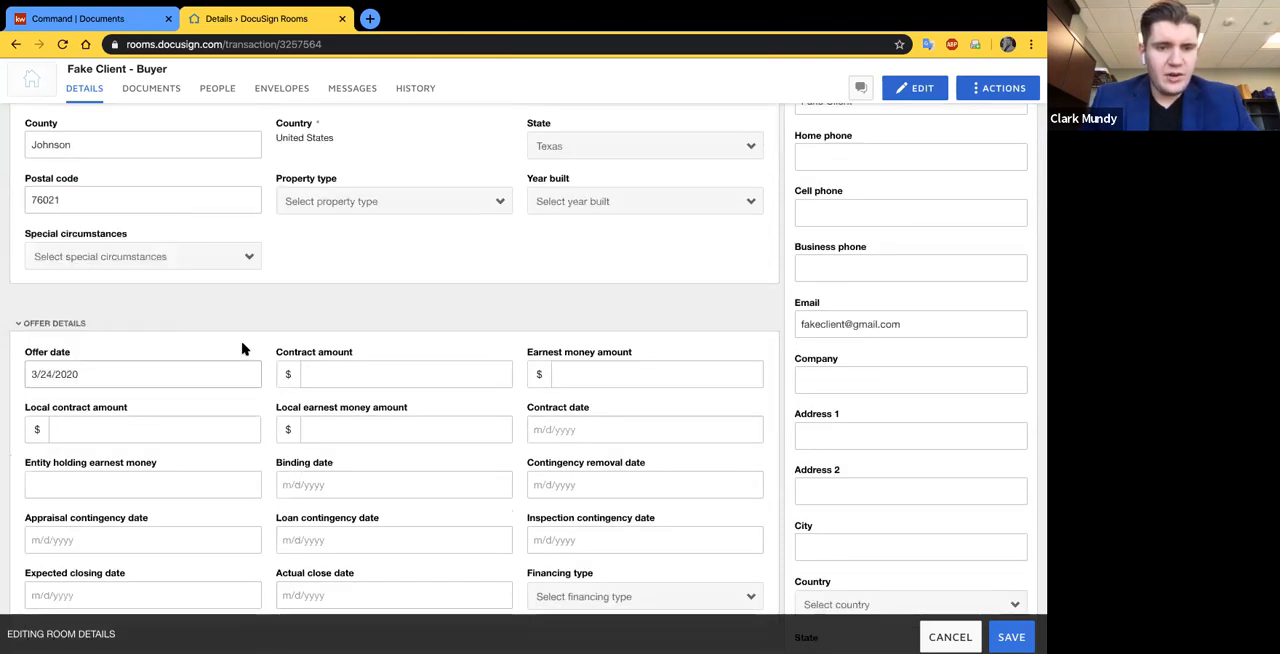
left_click(361, 373)
type("200000")
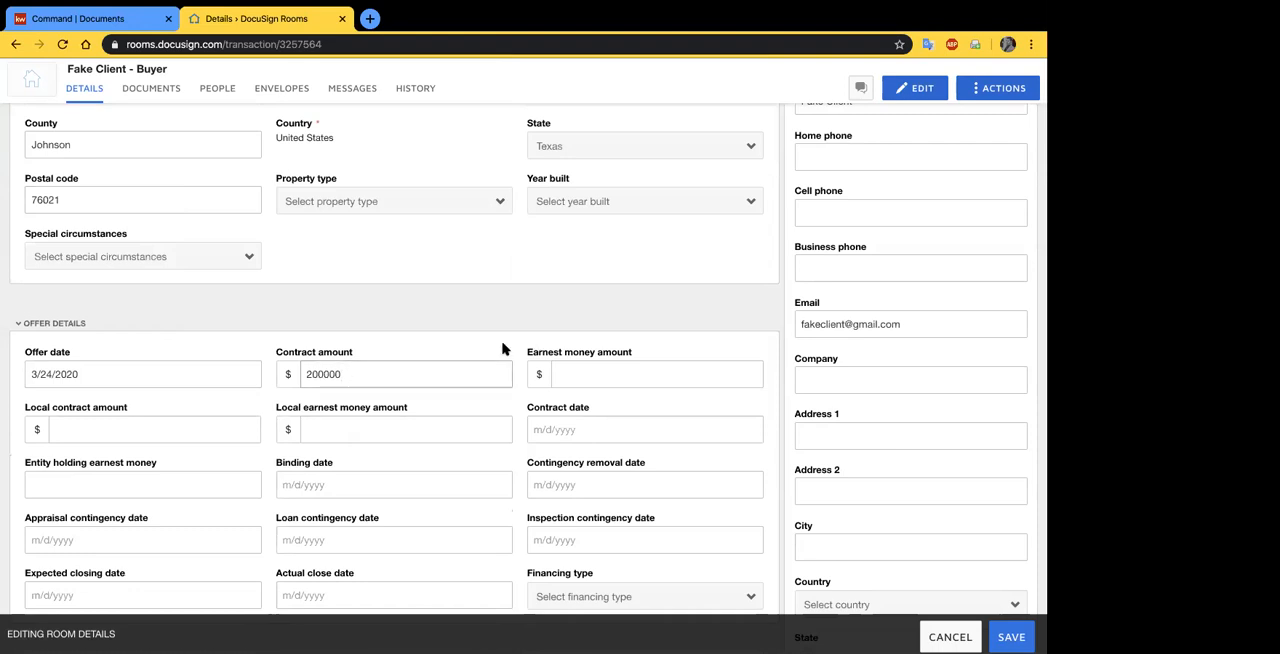
scroll(503, 346, "down", 1)
left_click(605, 325)
type("2000")
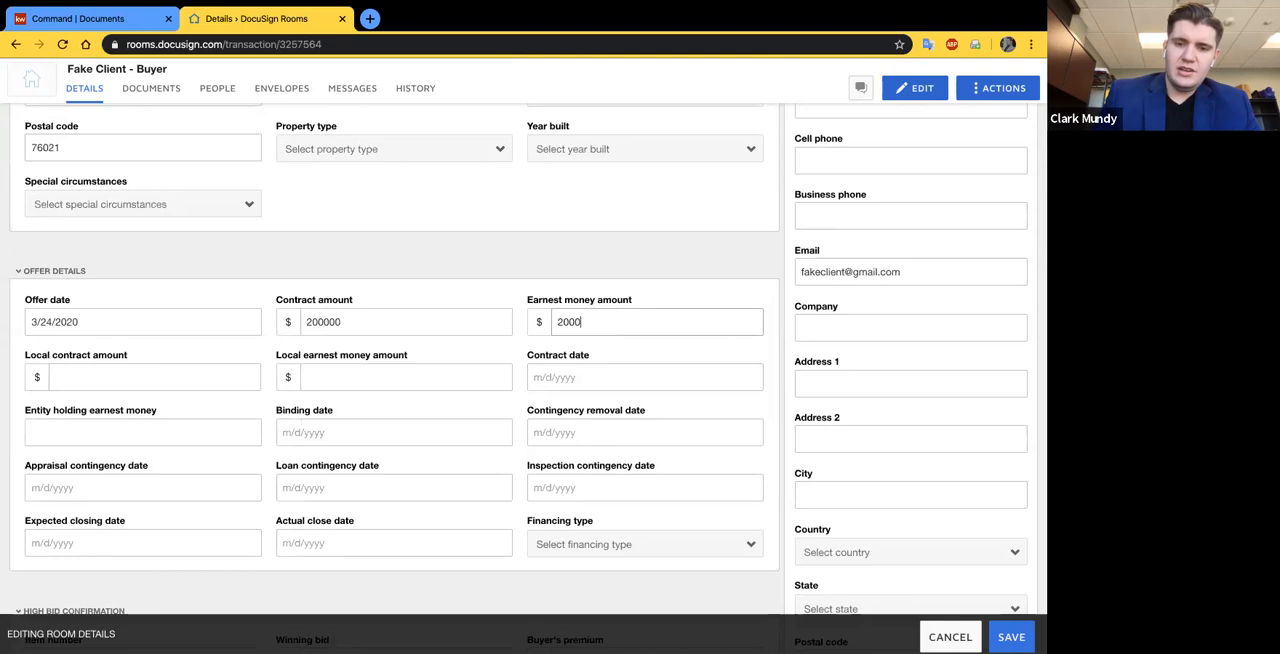
left_click(183, 341)
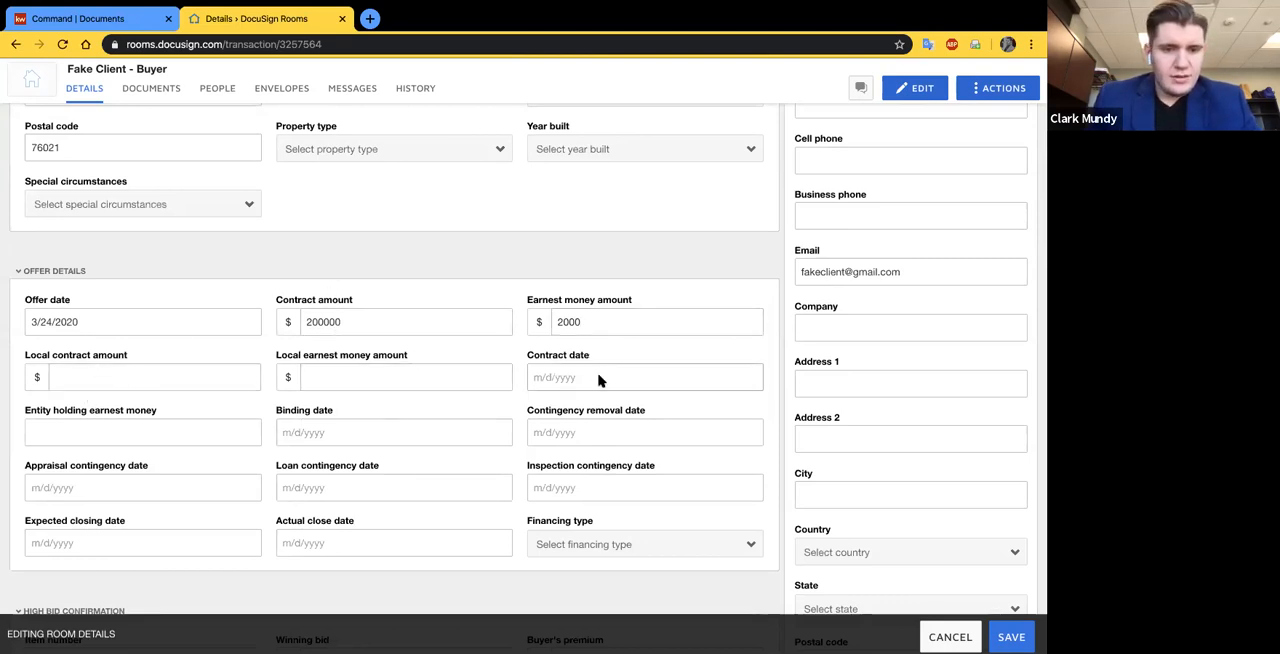
- Set the contract sent to seller date to 4/24/2020 in the closing details
scroll(599, 380, "down", 1)
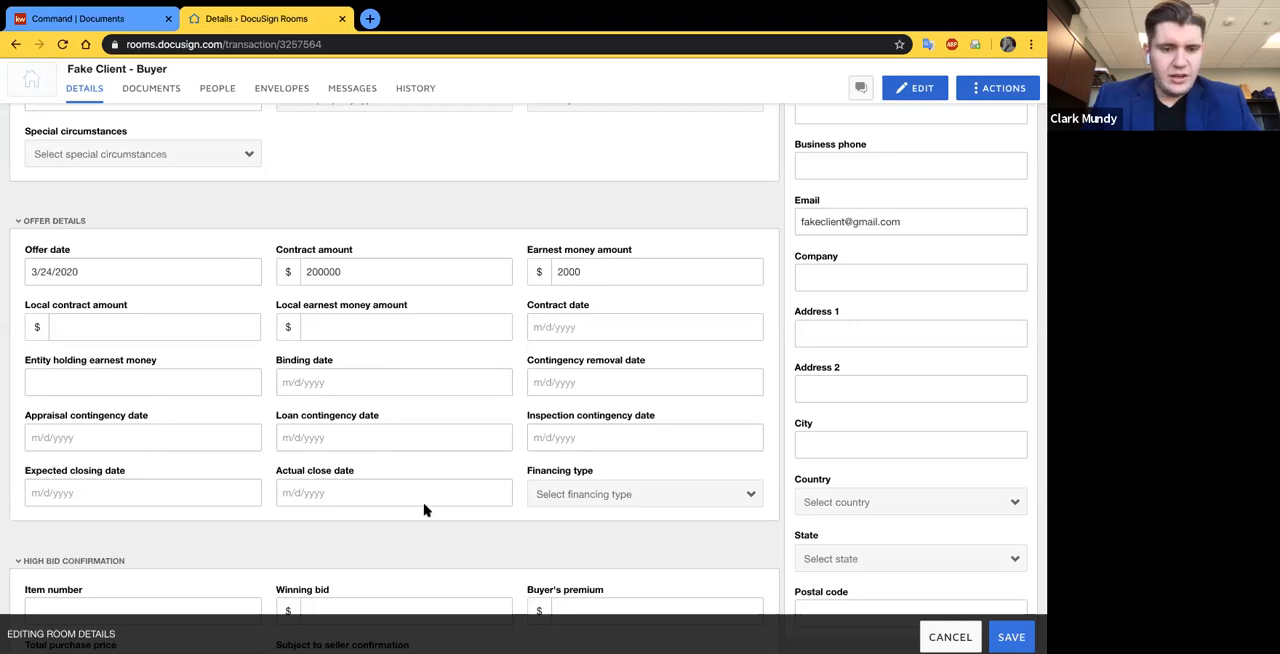
scroll(424, 510, "down", 5)
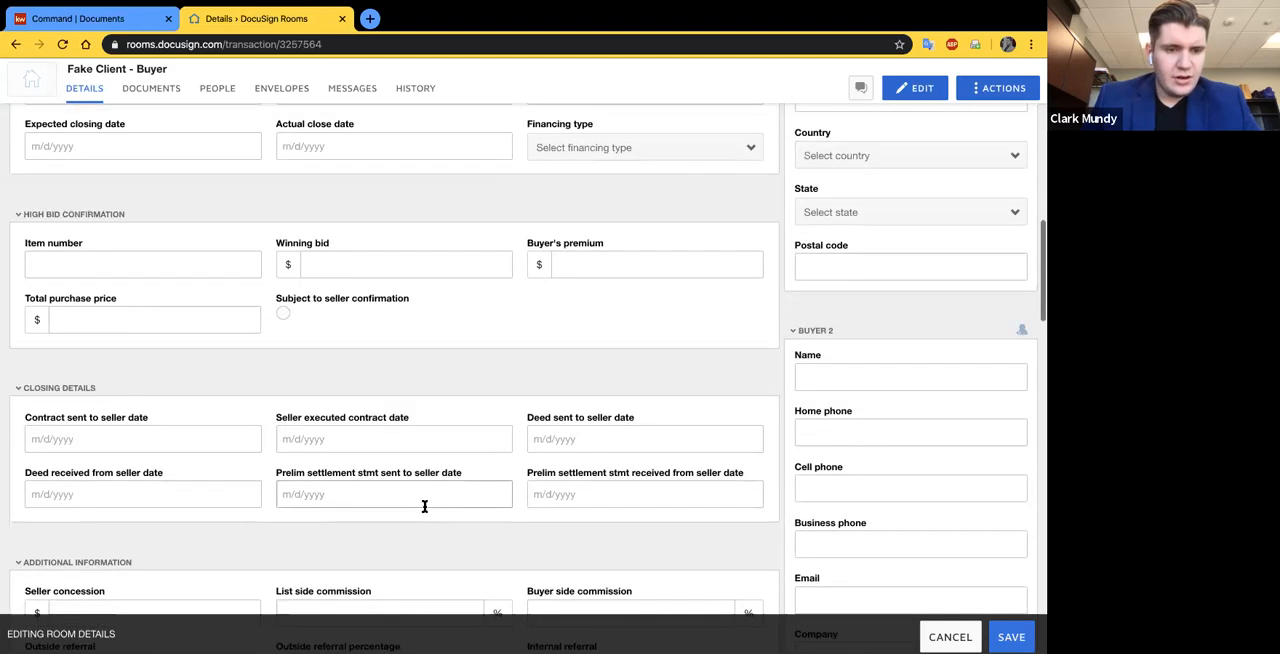
scroll(424, 506, "down", 1)
left_click(98, 389)
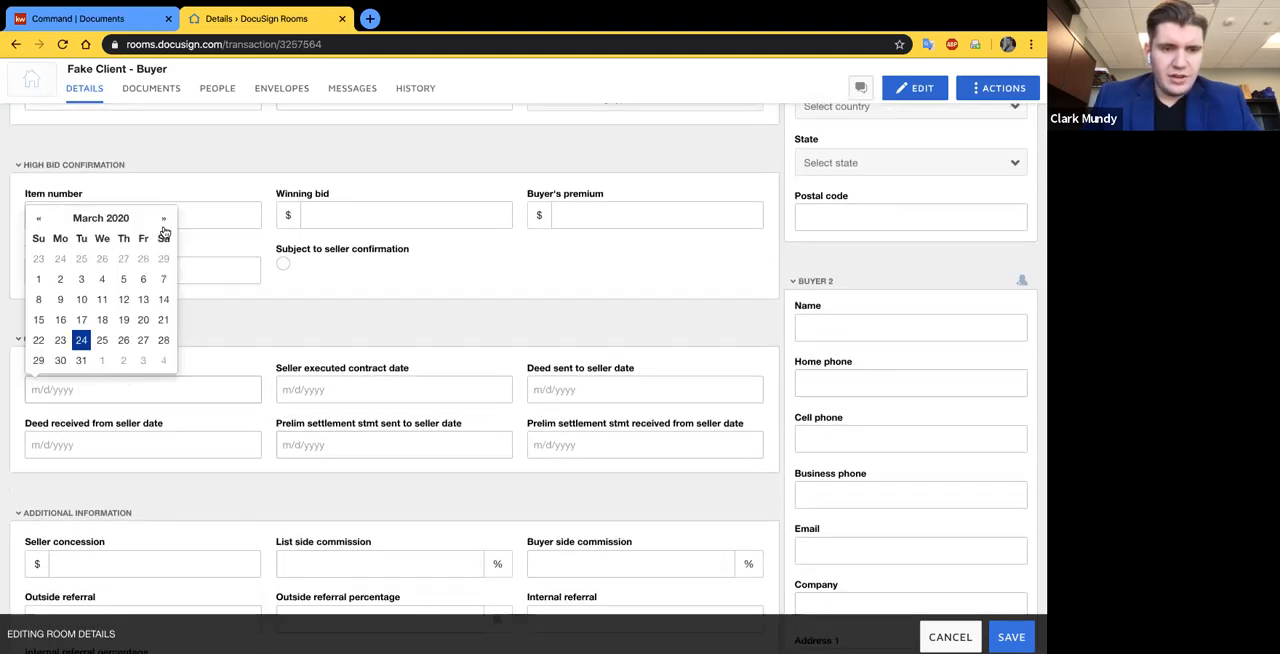
left_click(164, 220)
left_click(144, 325)
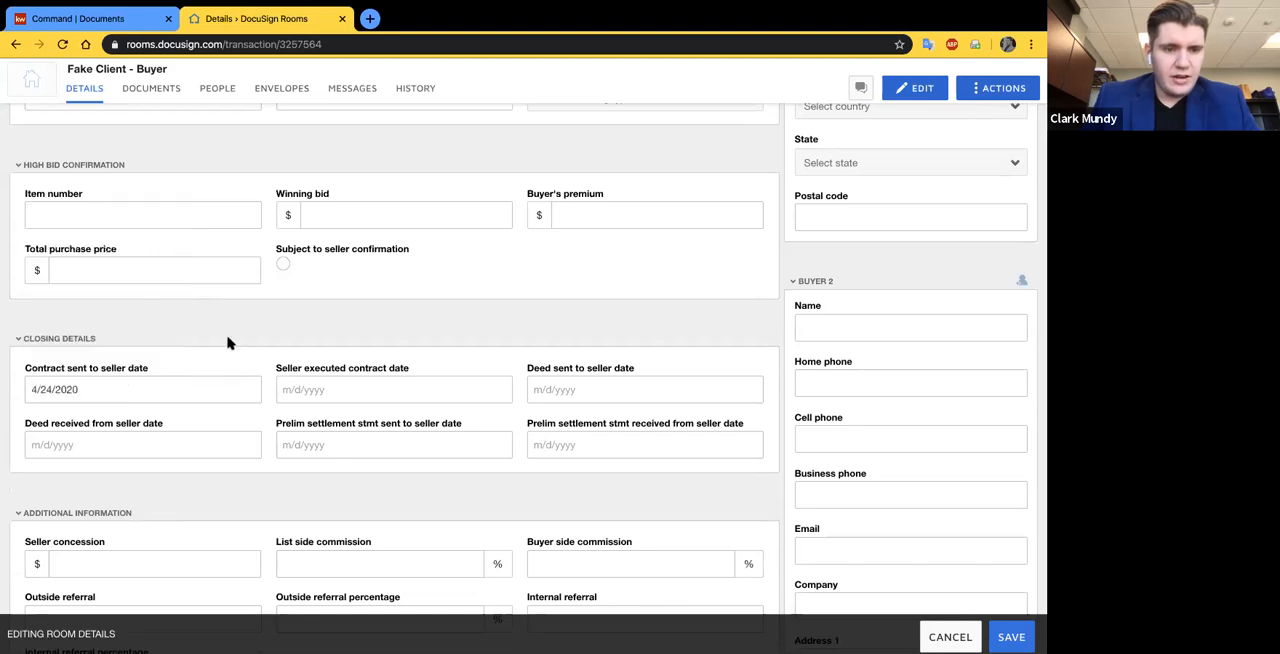
- Enter the buyer's cell phone number in the Buyer 1 section
scroll(191, 343, "down", 1)
scroll(386, 411, "down", 3)
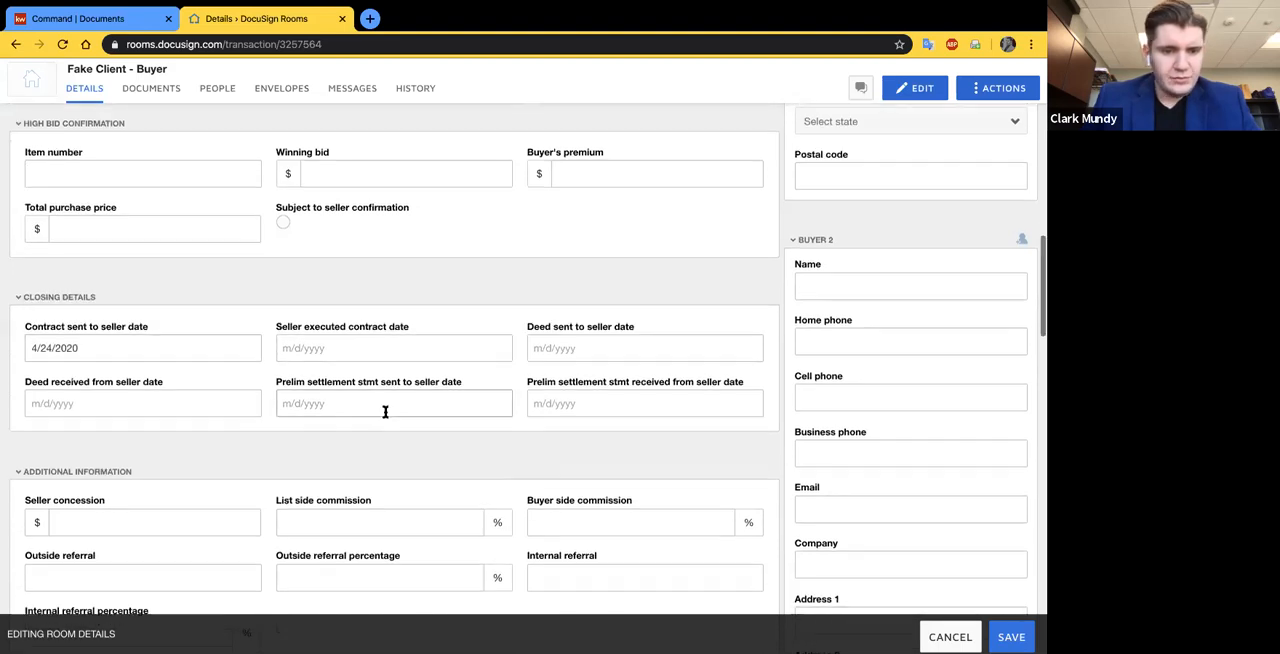
scroll(290, 463, "down", 10)
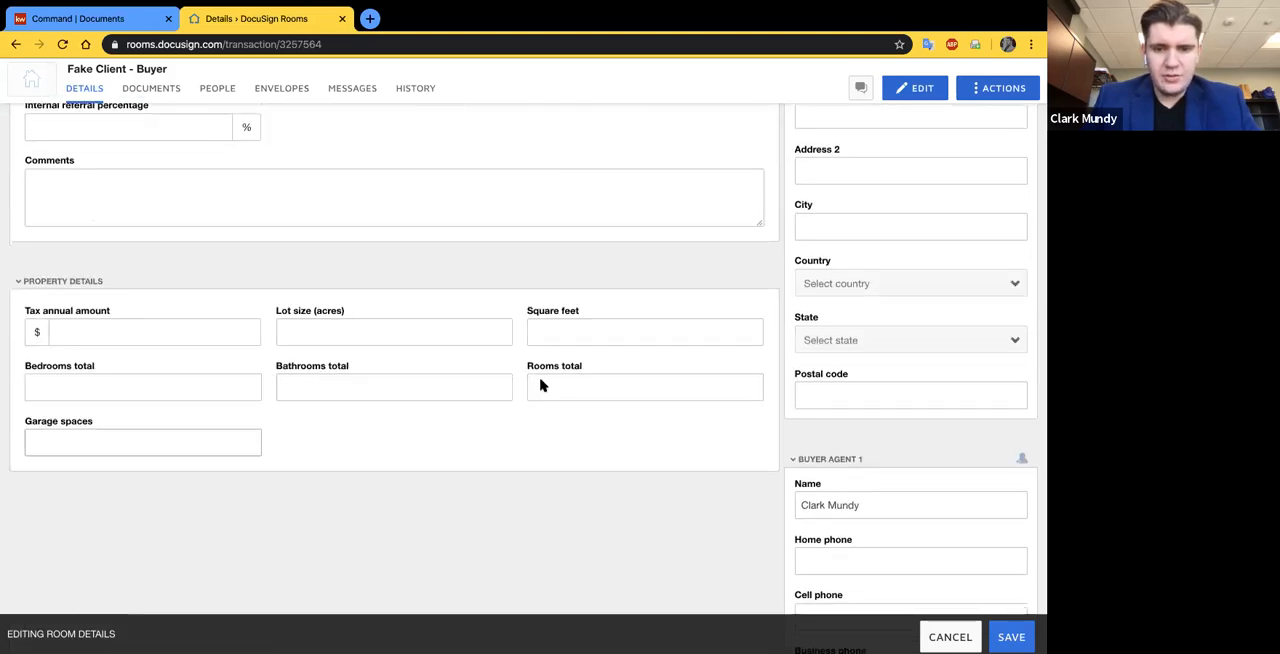
scroll(470, 330, "up", 20)
scroll(435, 296, "up", 5)
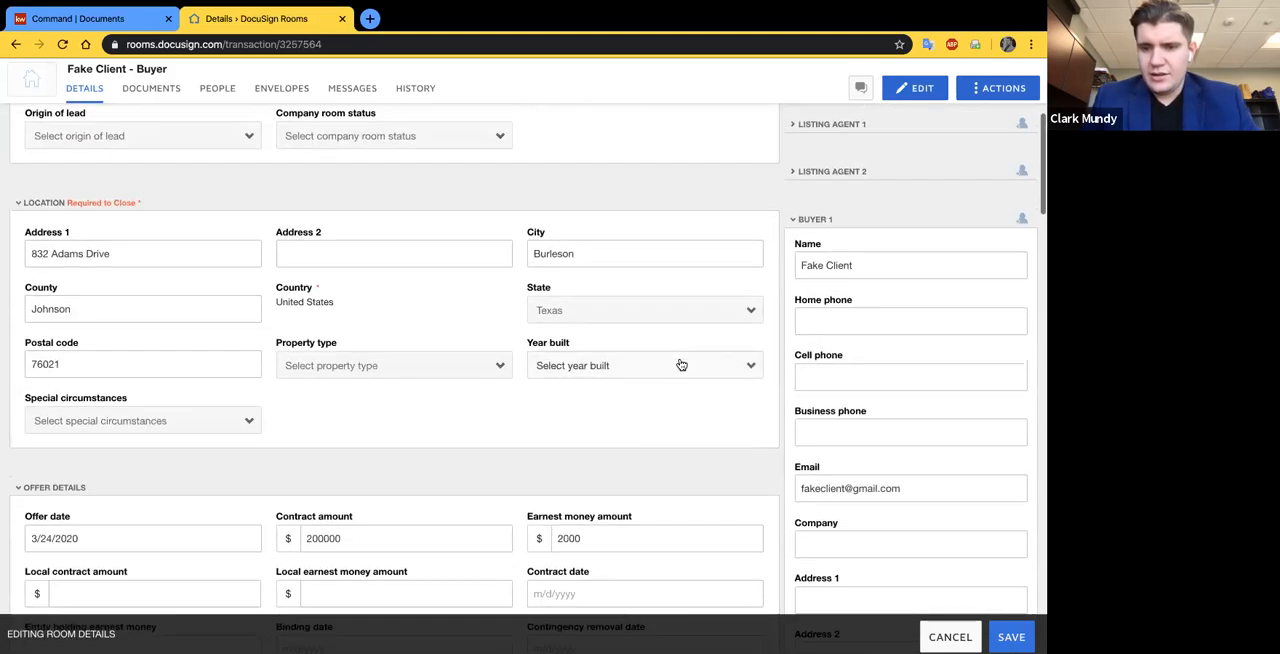
left_click(837, 503)
type("111-222-3333")
scroll(930, 516, "down", 1)
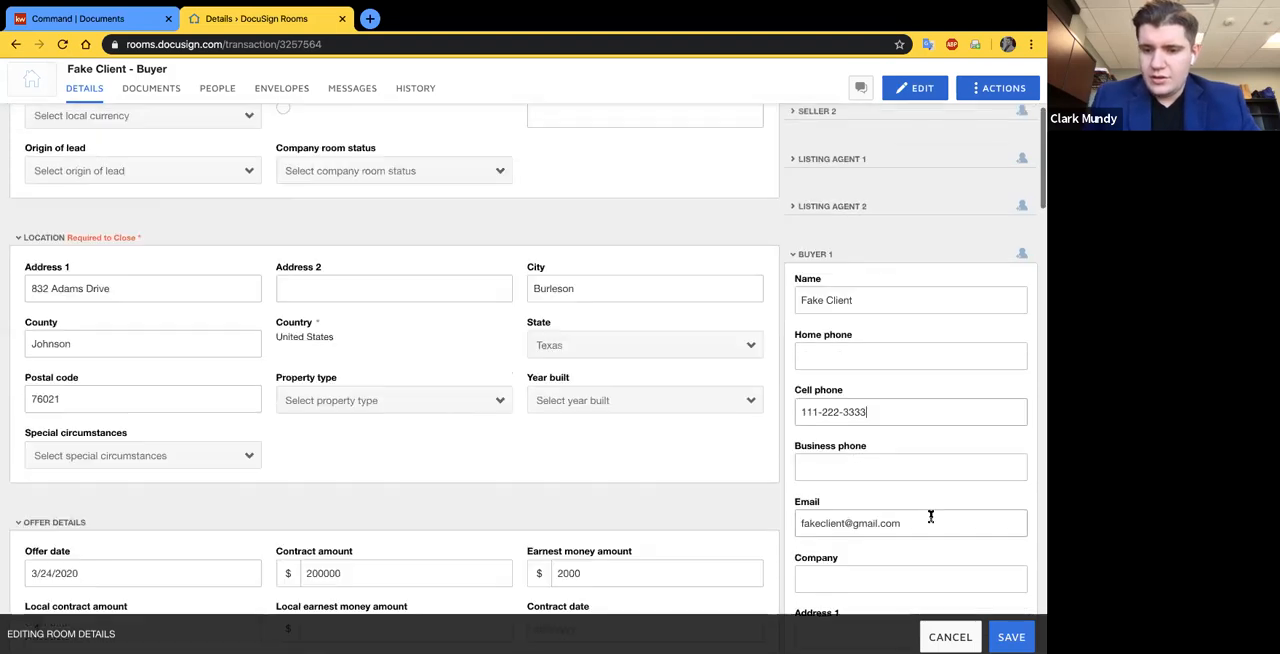
scroll(871, 454, "down", 2)
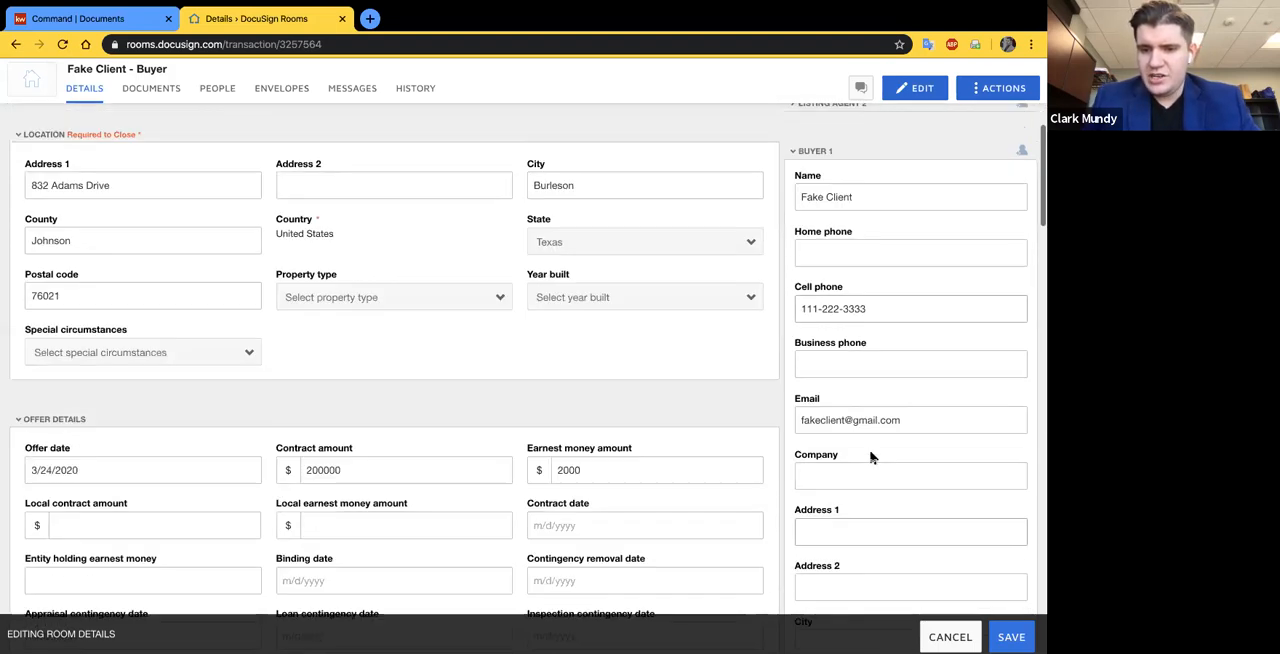
- Collapse the empty Buyer 2 section and look through the contact fields of Buyer 1 and Buyer Agent 1
scroll(871, 455, "down", 4)
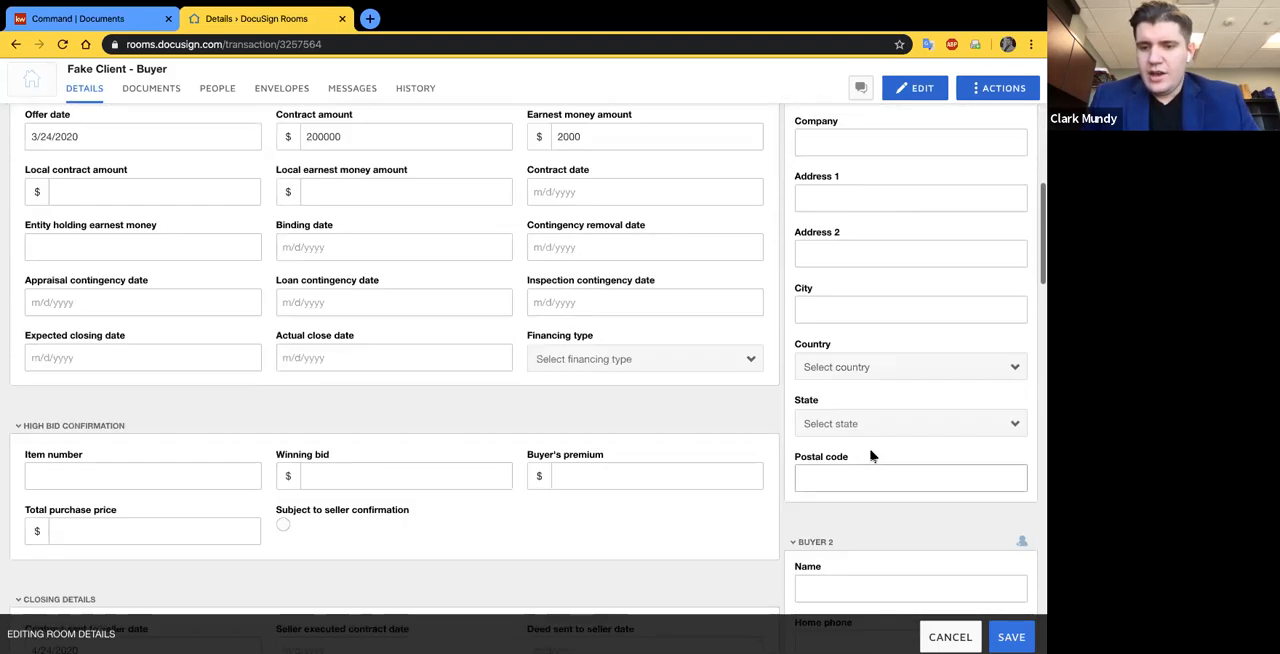
scroll(871, 451, "up", 5)
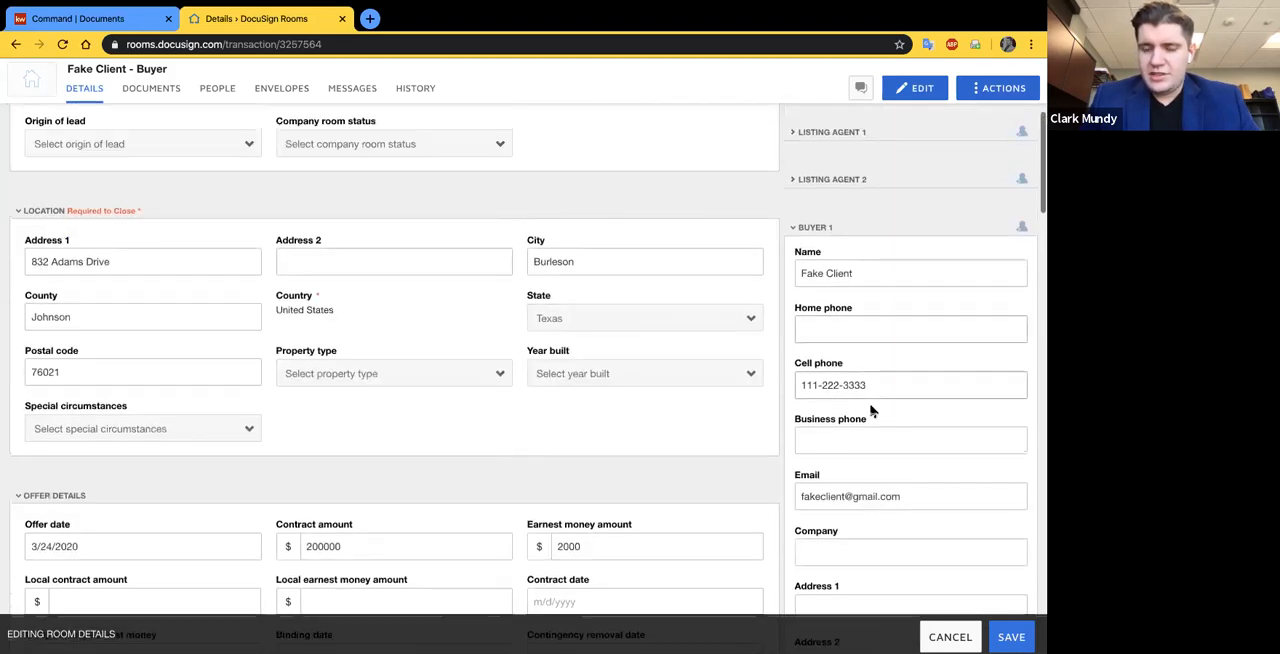
scroll(846, 291, "down", 4)
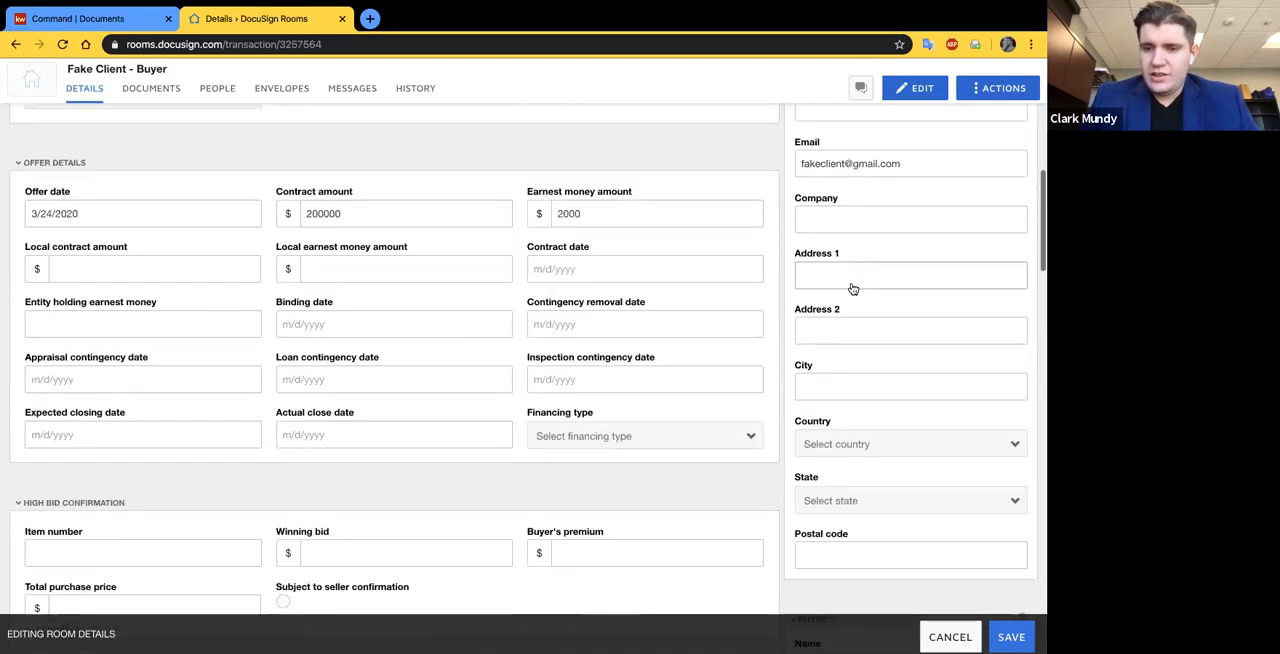
scroll(852, 289, "down", 4)
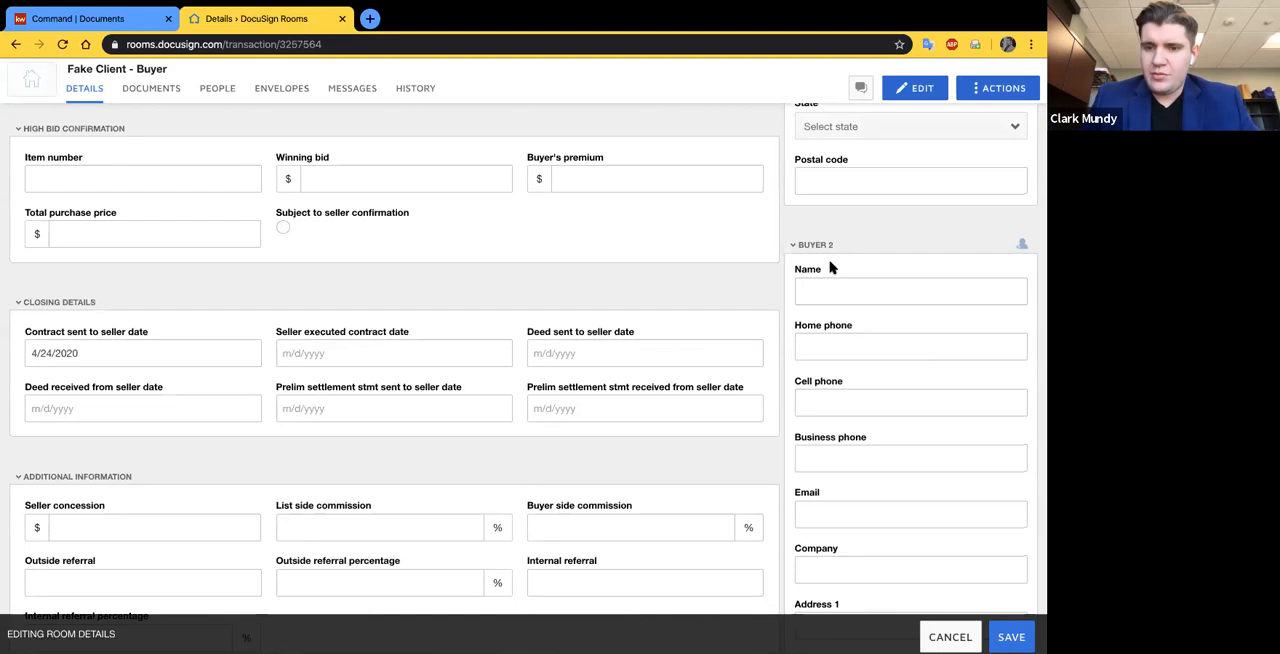
left_click(815, 245)
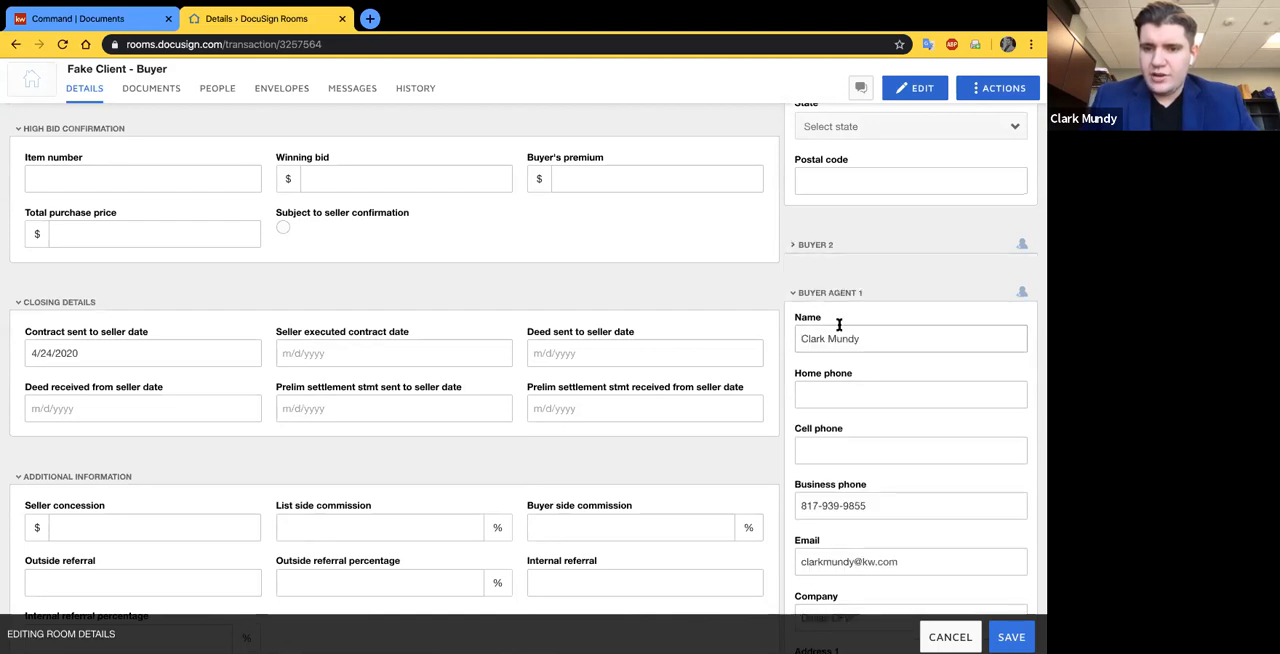
scroll(838, 323, "down", 1)
scroll(840, 328, "down", 1)
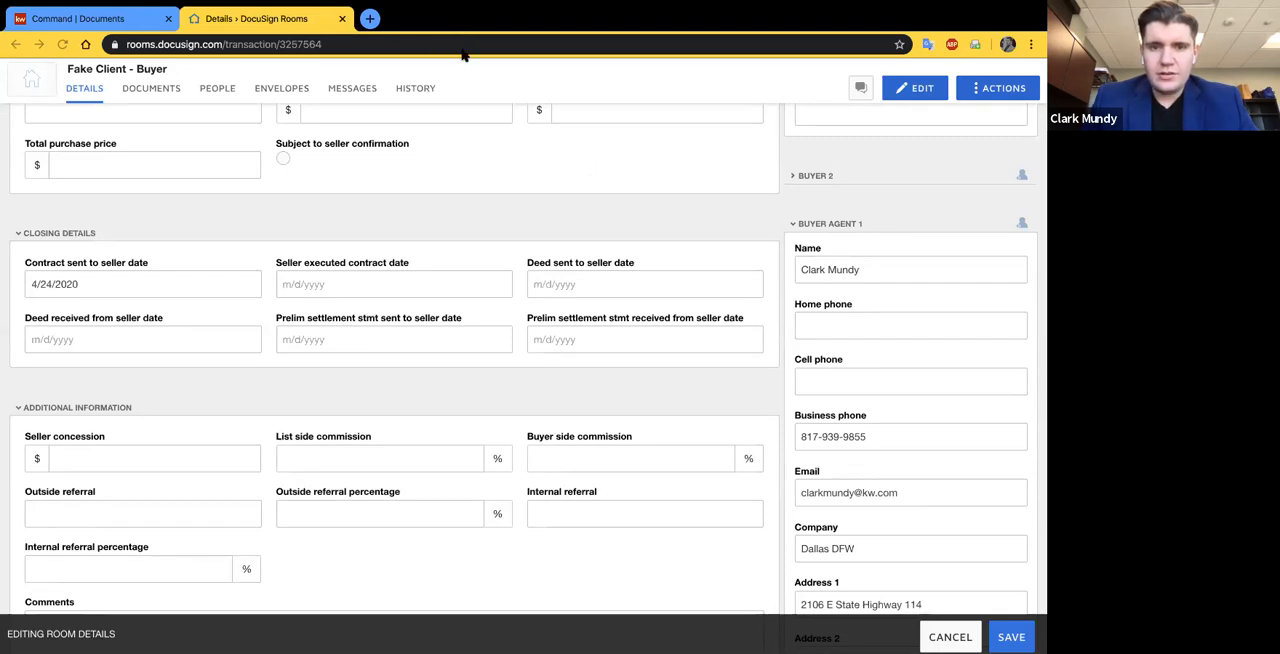
left_click(893, 314)
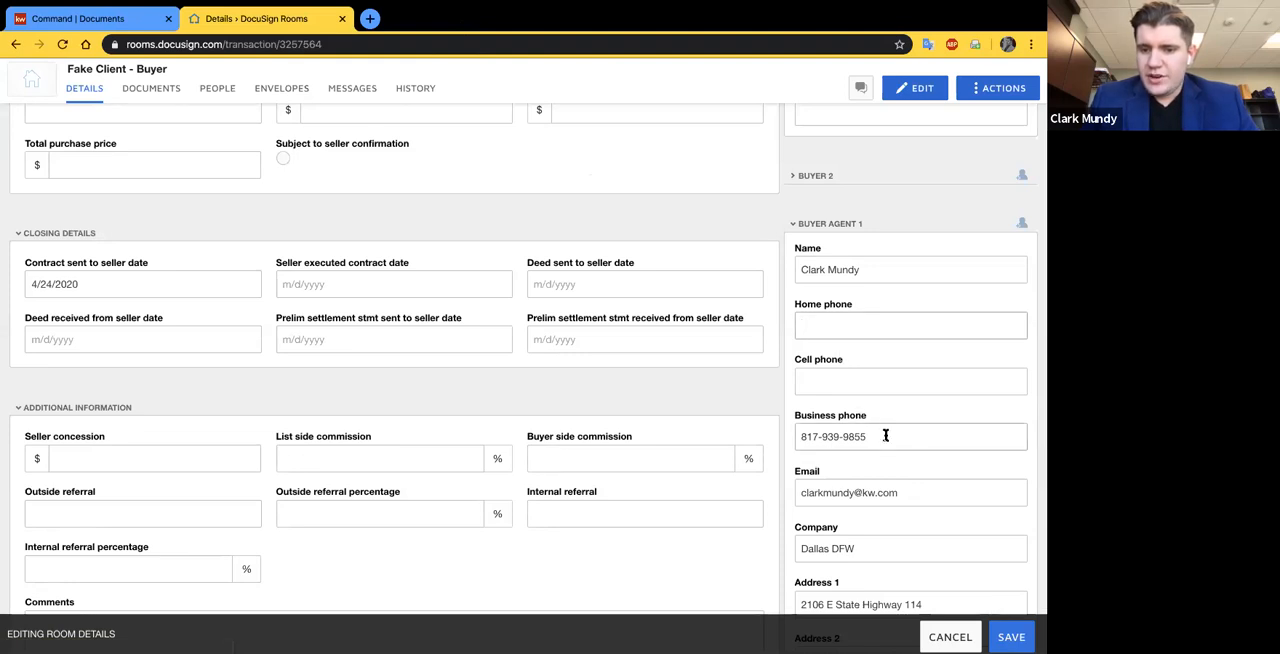
scroll(885, 436, "down", 3)
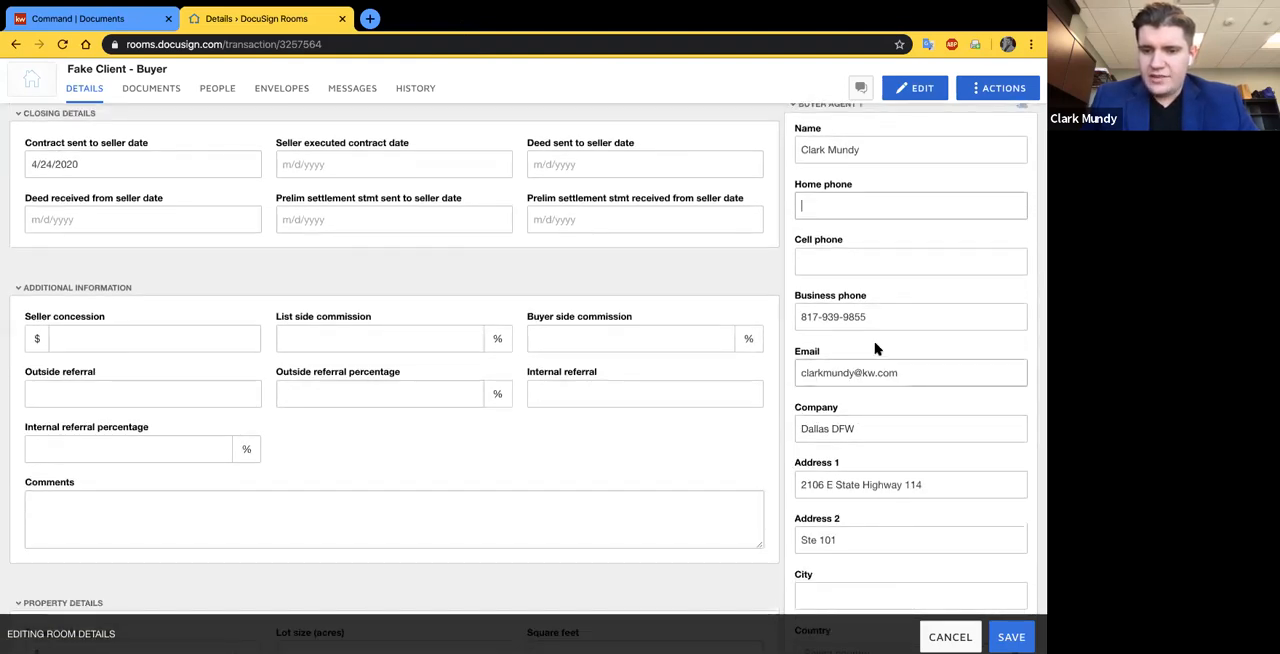
scroll(875, 348, "down", 5)
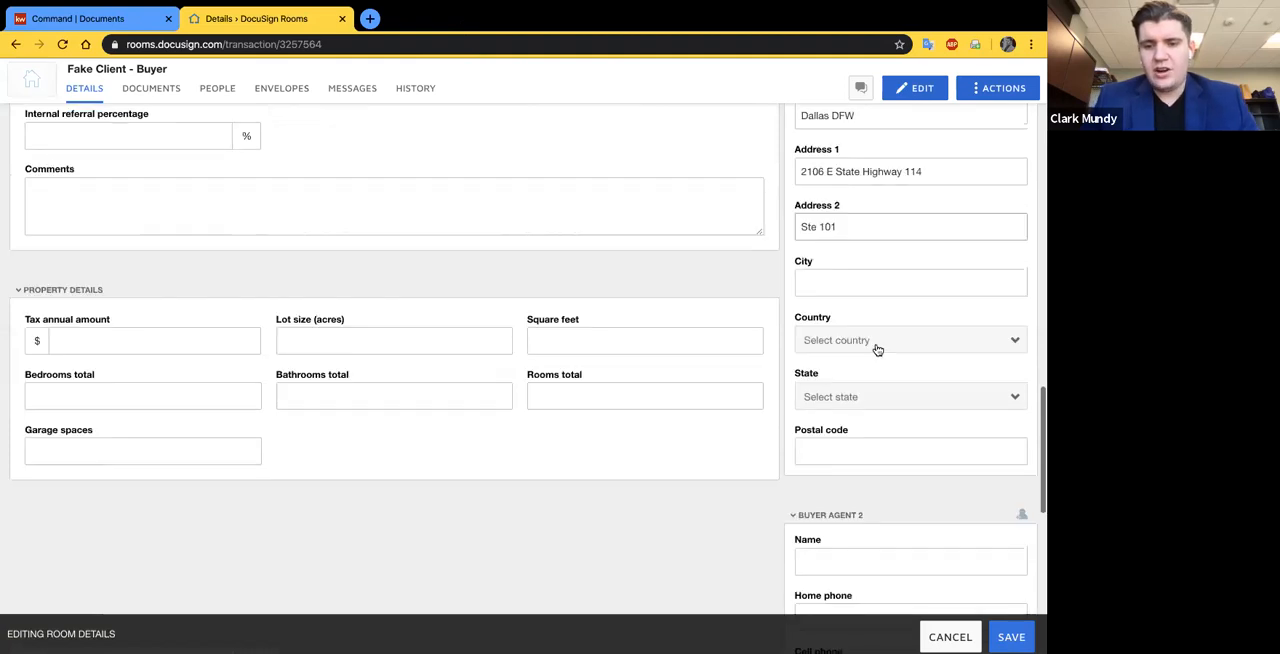
scroll(914, 380, "down", 2)
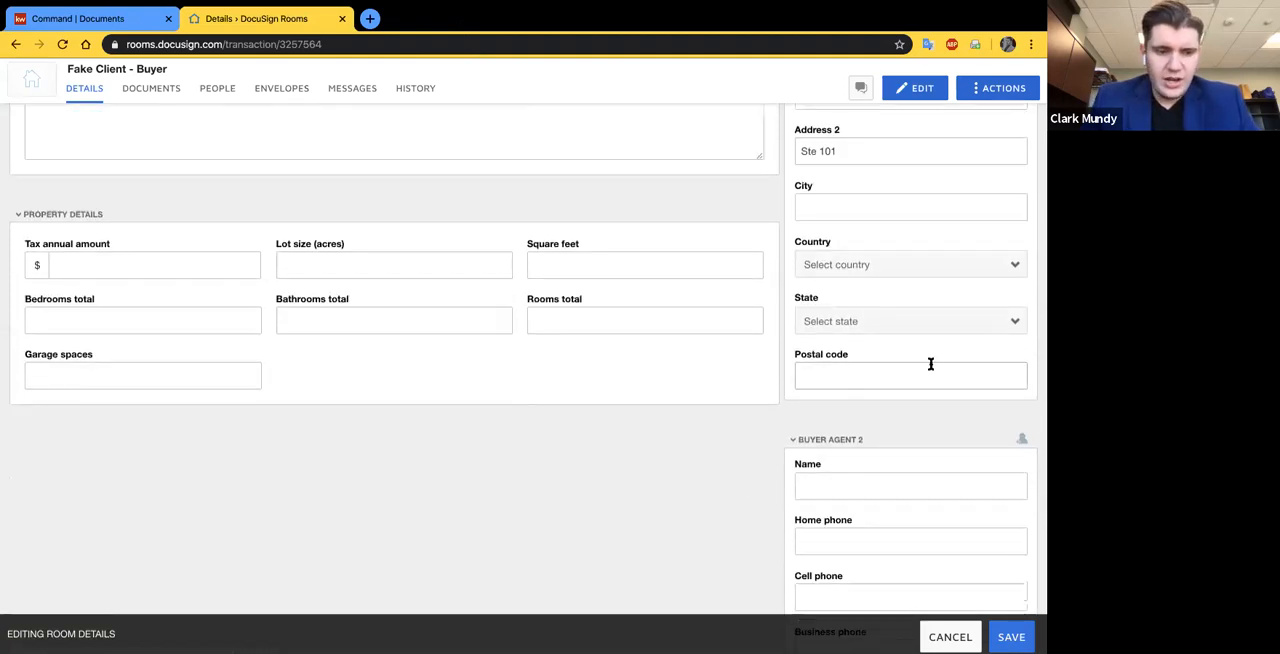
- Check the room details from the room information through to Buyer Agent 1 and save the edited room
scroll(894, 345, "up", 1)
scroll(894, 345, "up", 10)
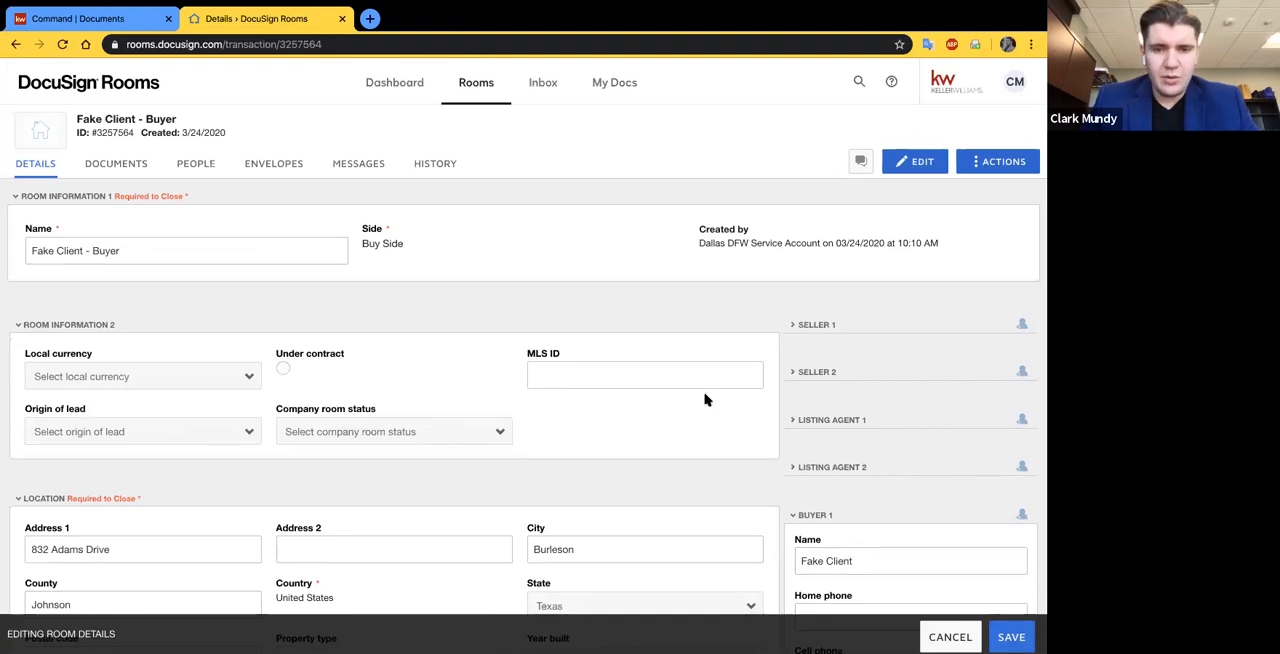
scroll(510, 355, "down", 1)
scroll(510, 355, "down", 2)
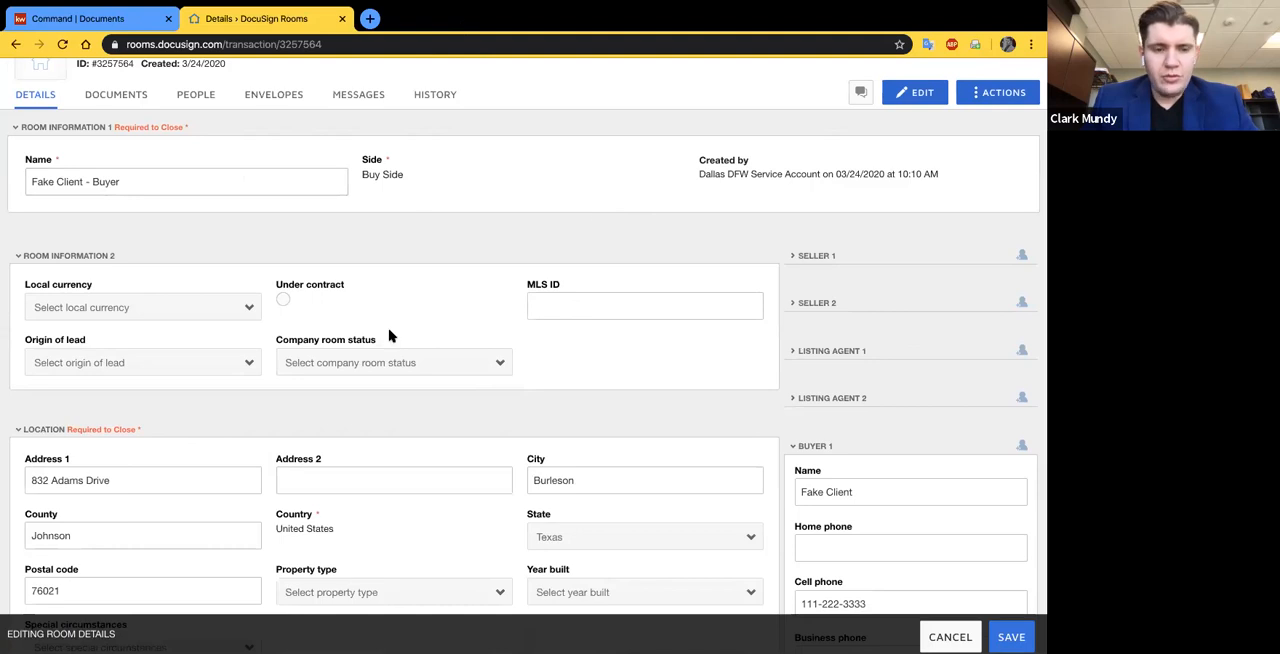
scroll(373, 401, "down", 1)
scroll(349, 389, "down", 2)
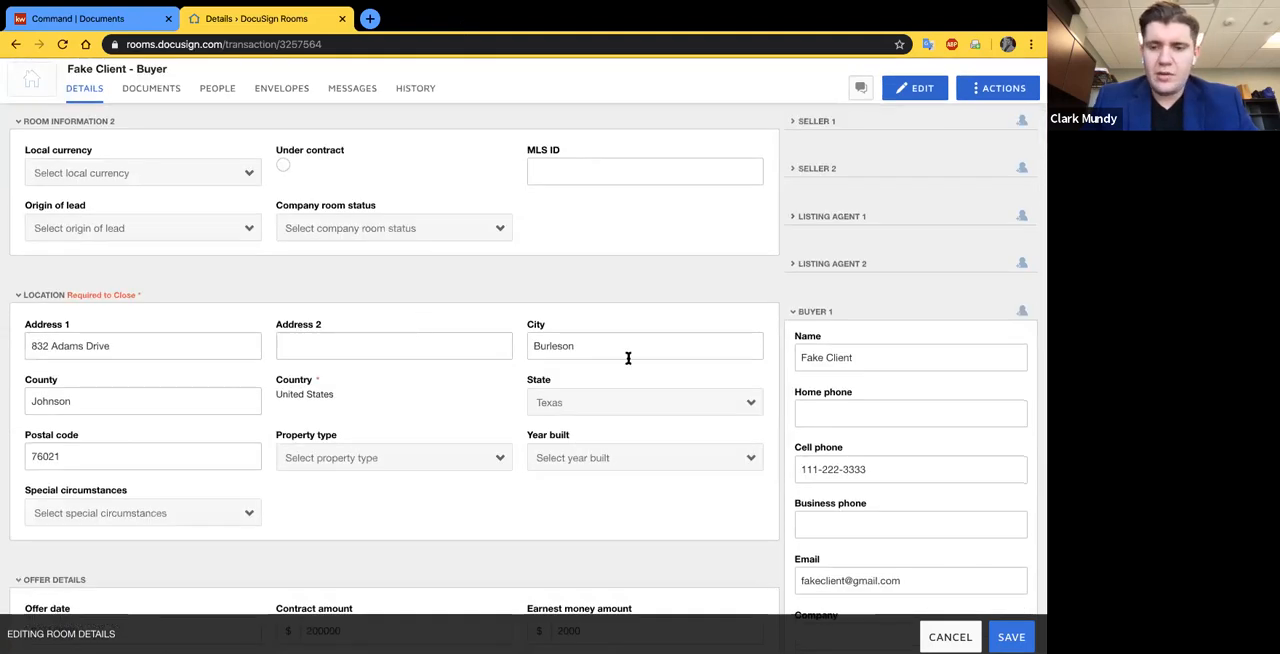
scroll(789, 400, "down", 3)
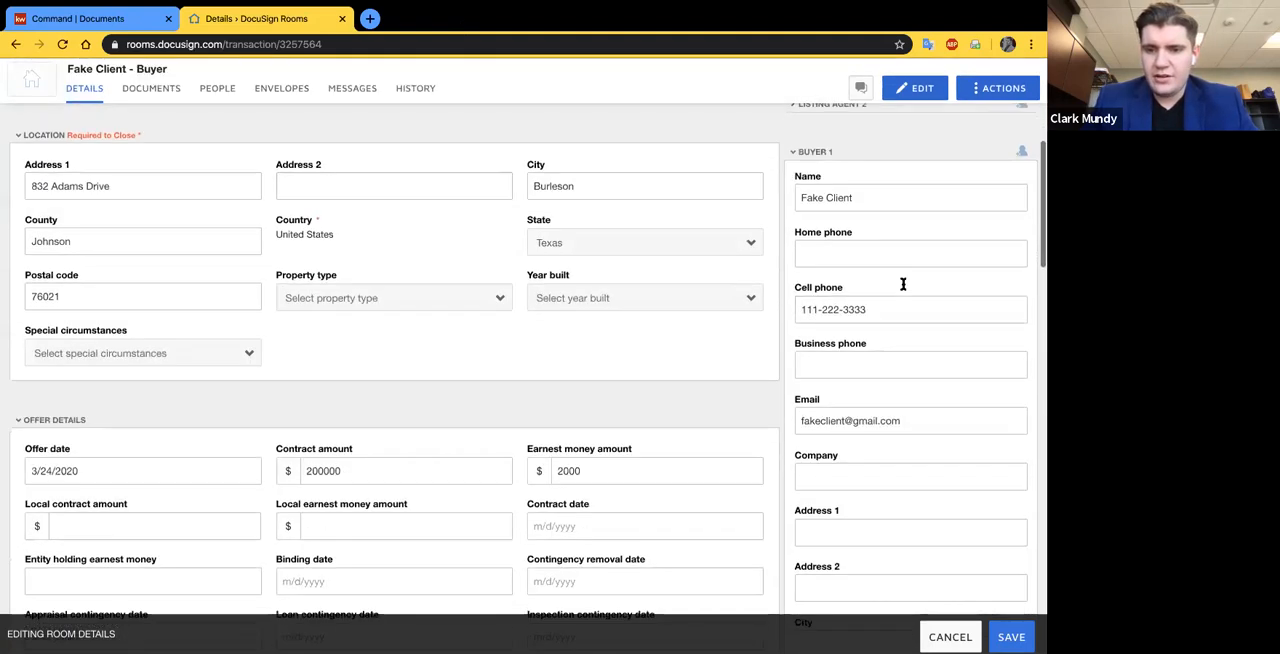
scroll(900, 430, "down", 10)
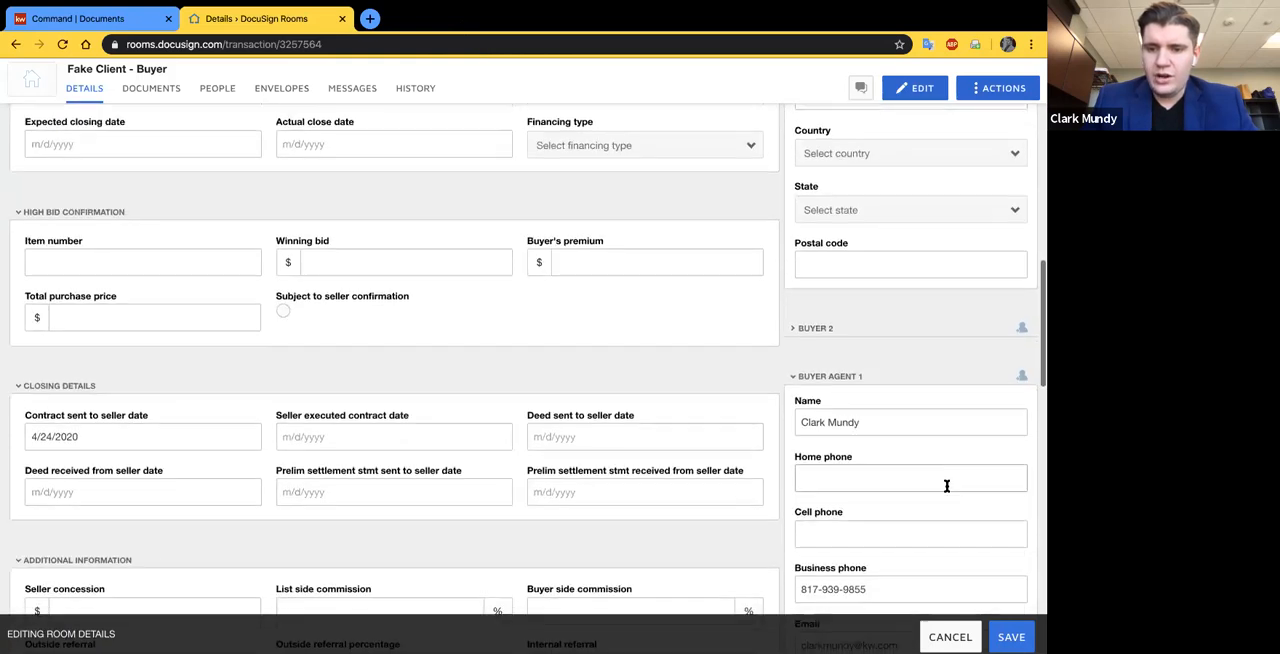
scroll(946, 485, "down", 2)
key("Return")
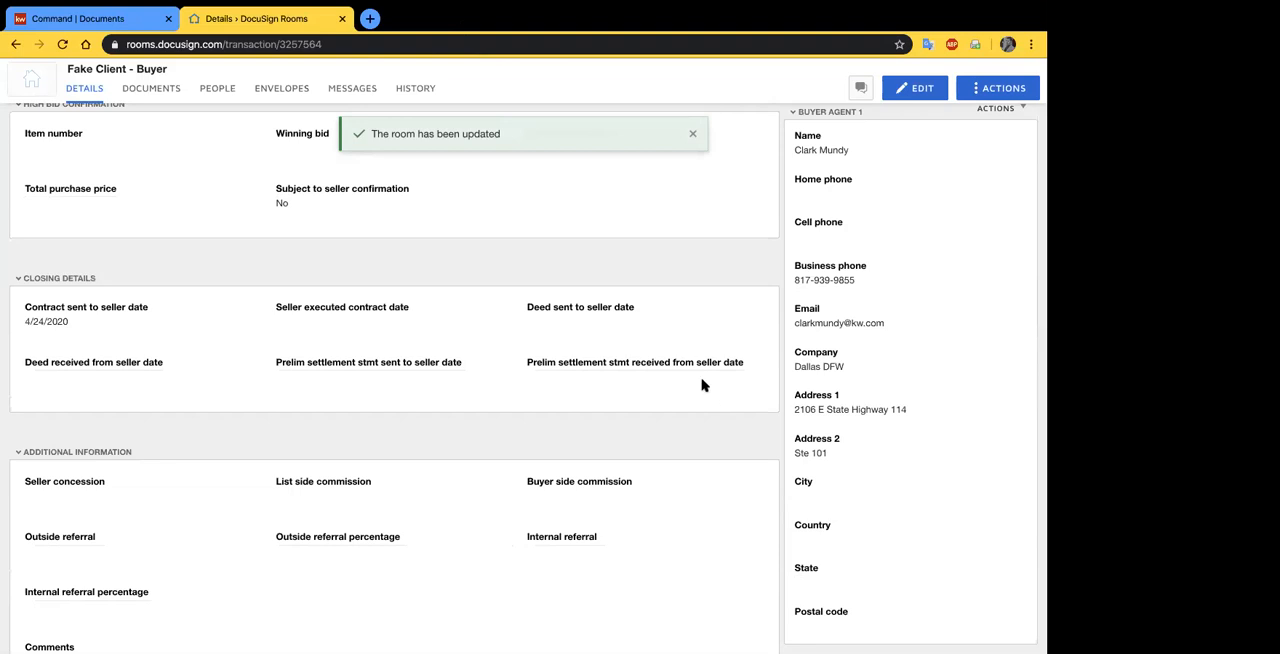
- Start adding DocuSign Forms to the room's documents and choose the TXR - Texas Association of Realtors library
left_click(160, 92)
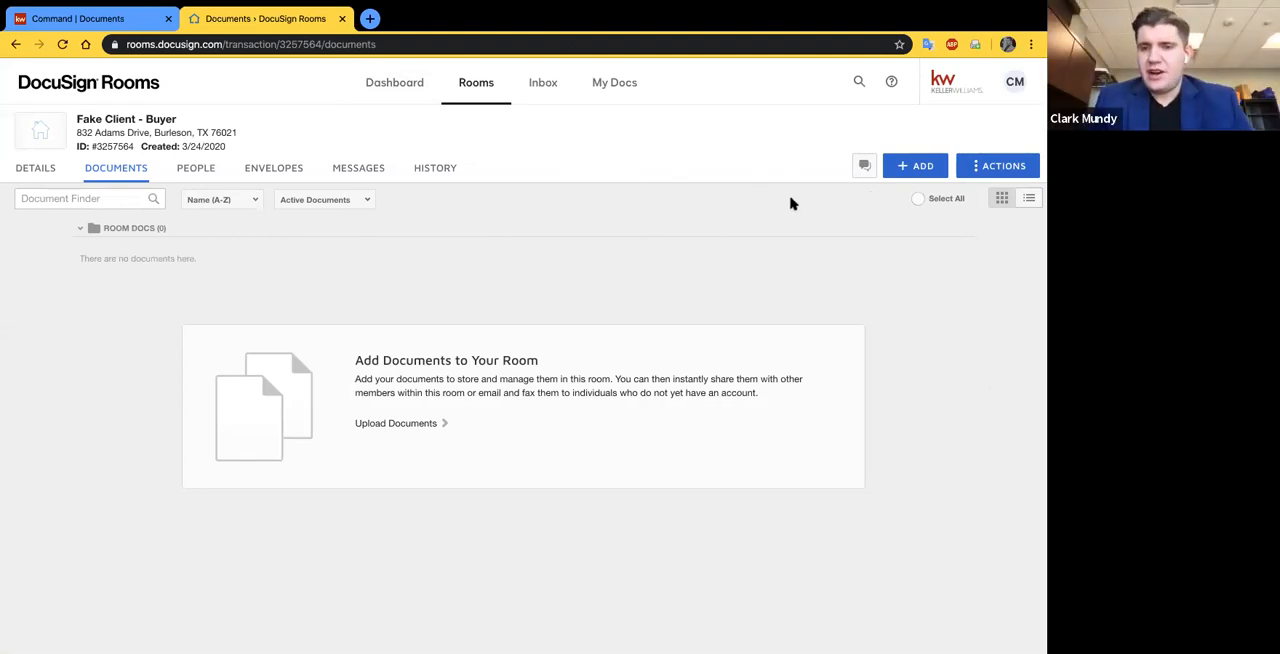
left_click(903, 166)
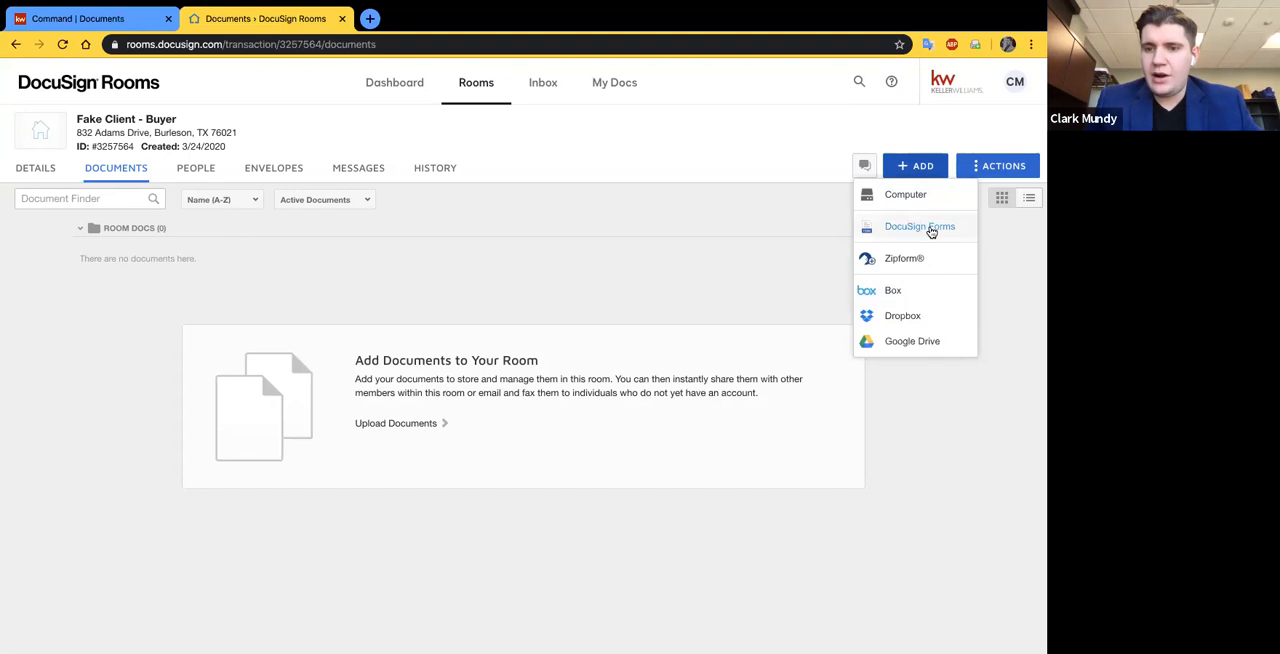
left_click(930, 228)
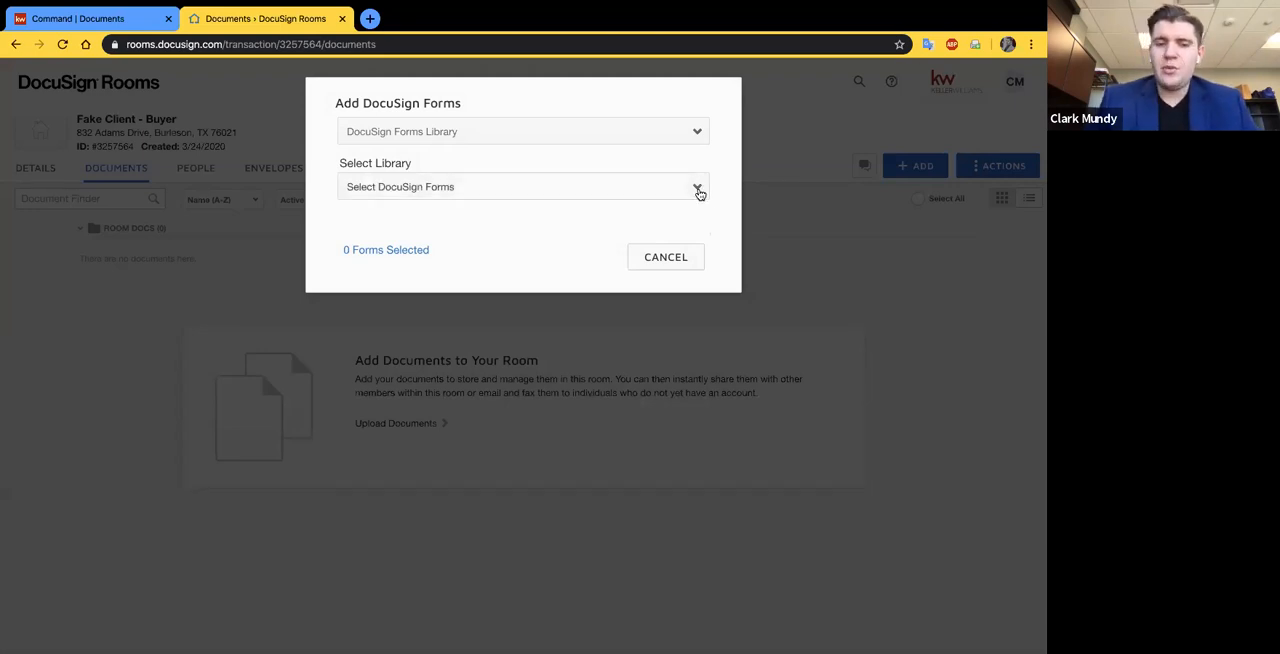
left_click(699, 192)
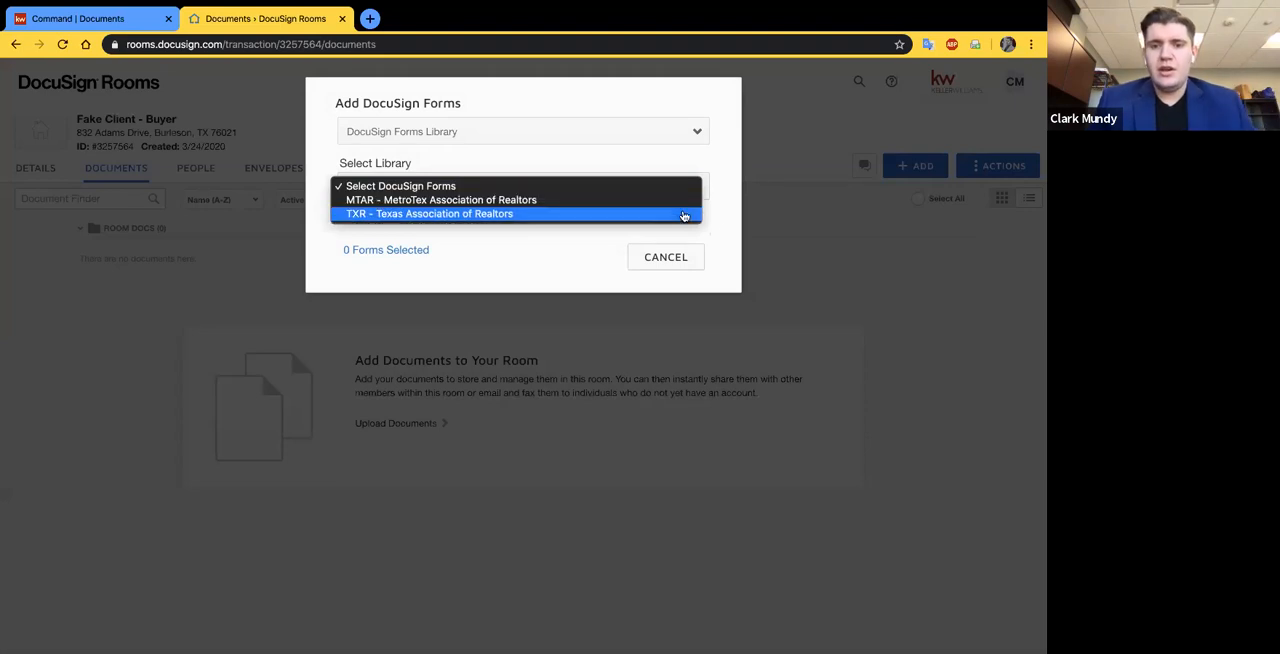
left_click(690, 215)
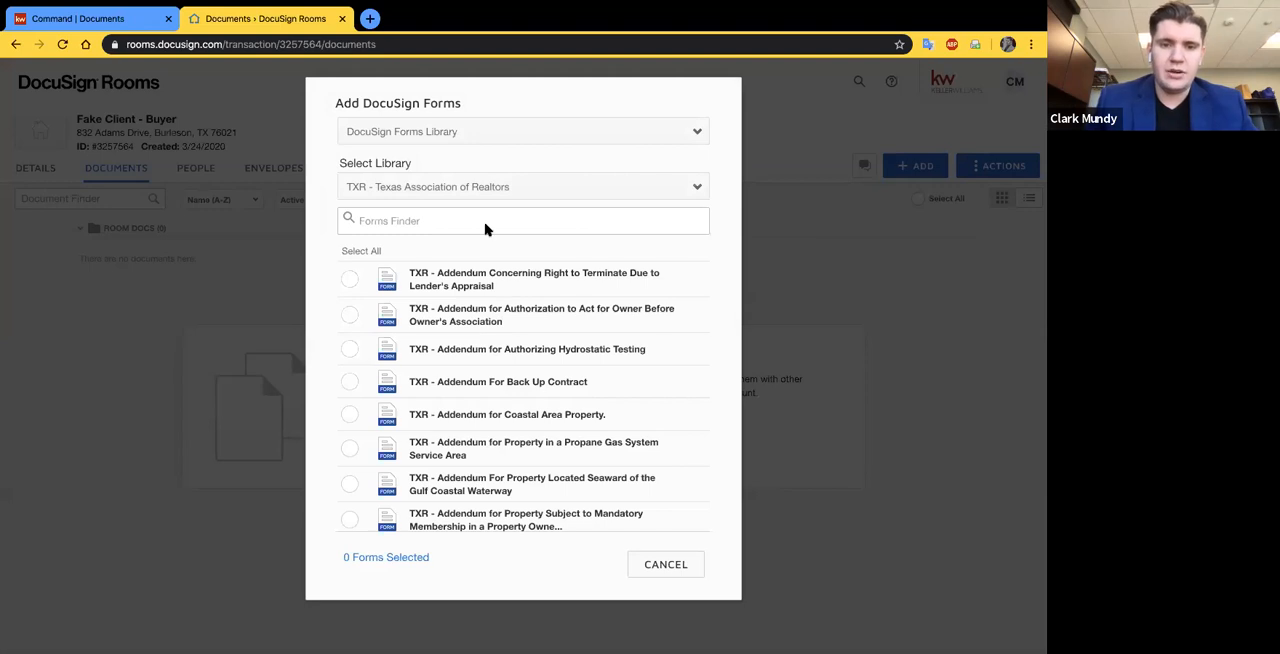
- Search the forms for "contra" and select TXR - Unimproved Property Contract
left_click(437, 217)
type("contr")
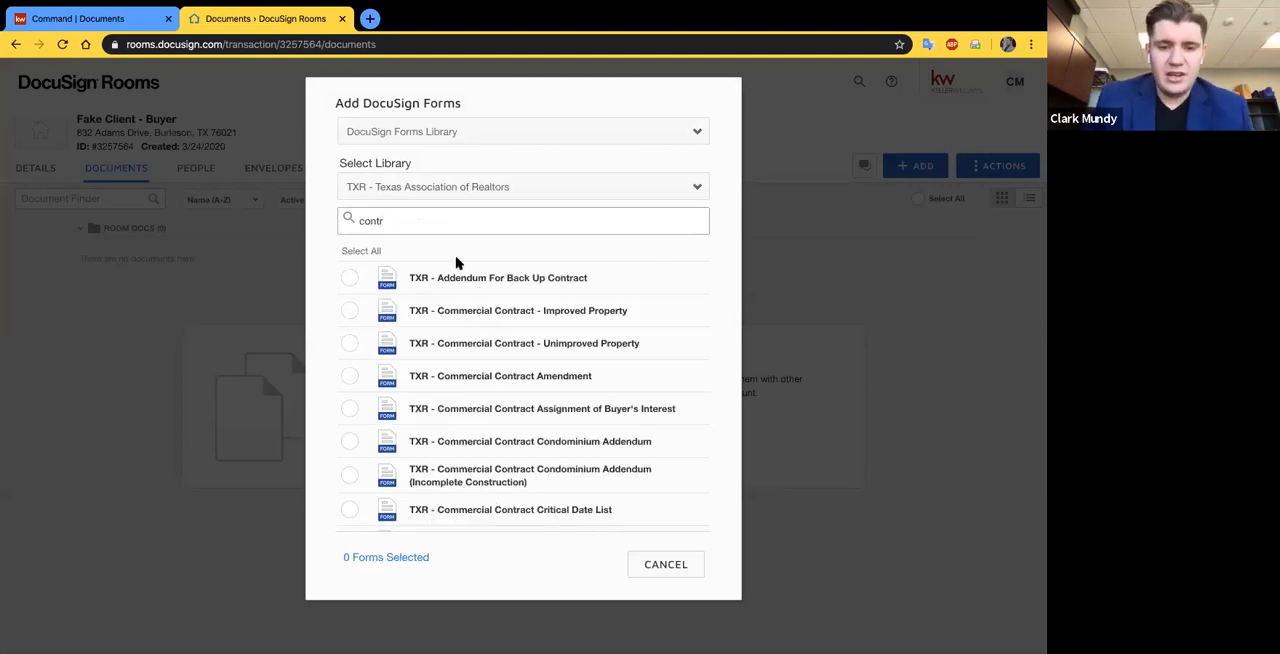
type("a")
scroll(474, 371, "down", 10)
double_click(429, 222)
scroll(423, 340, "down", 3)
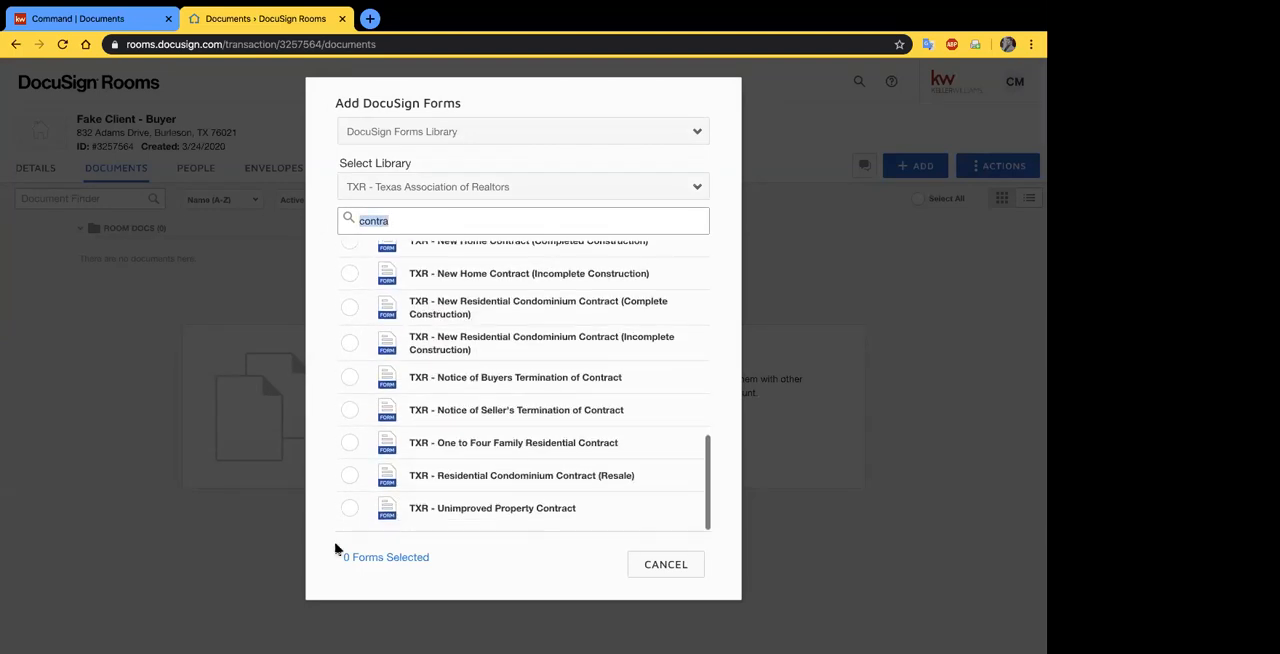
left_click(349, 508)
- Search the forms for "seller's di" and select TXR - Seller's Disclosure Notice
double_click(424, 221)
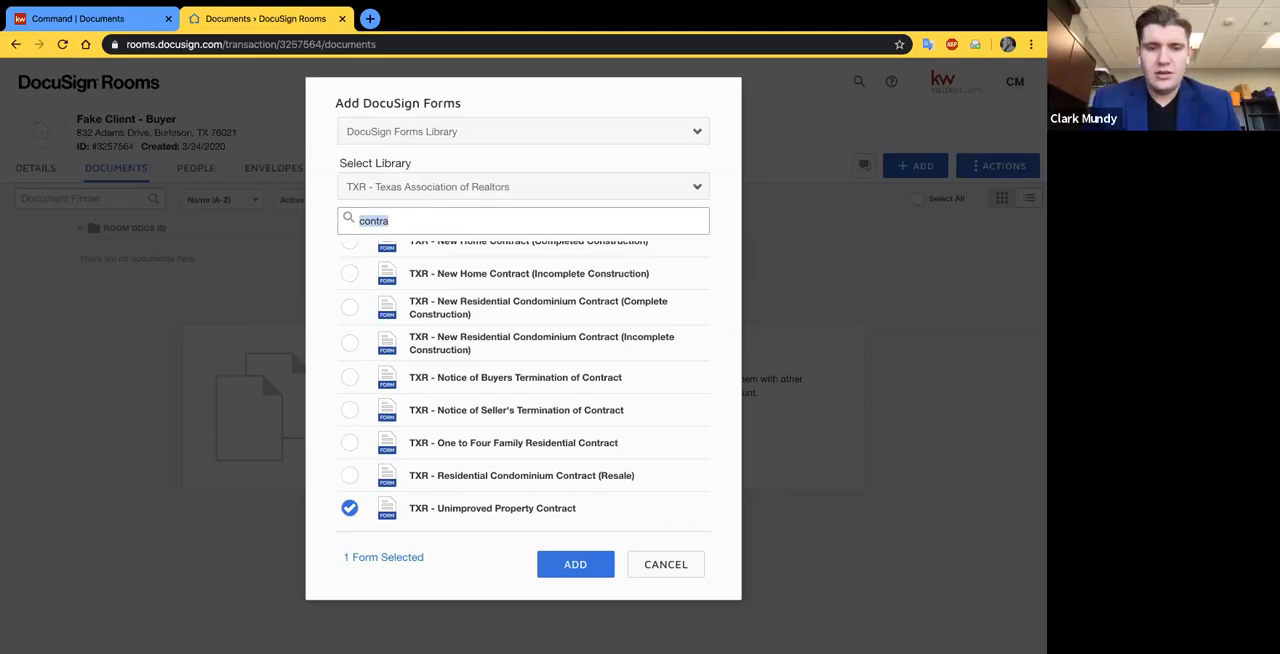
key("BackSpace")
type("seller's")
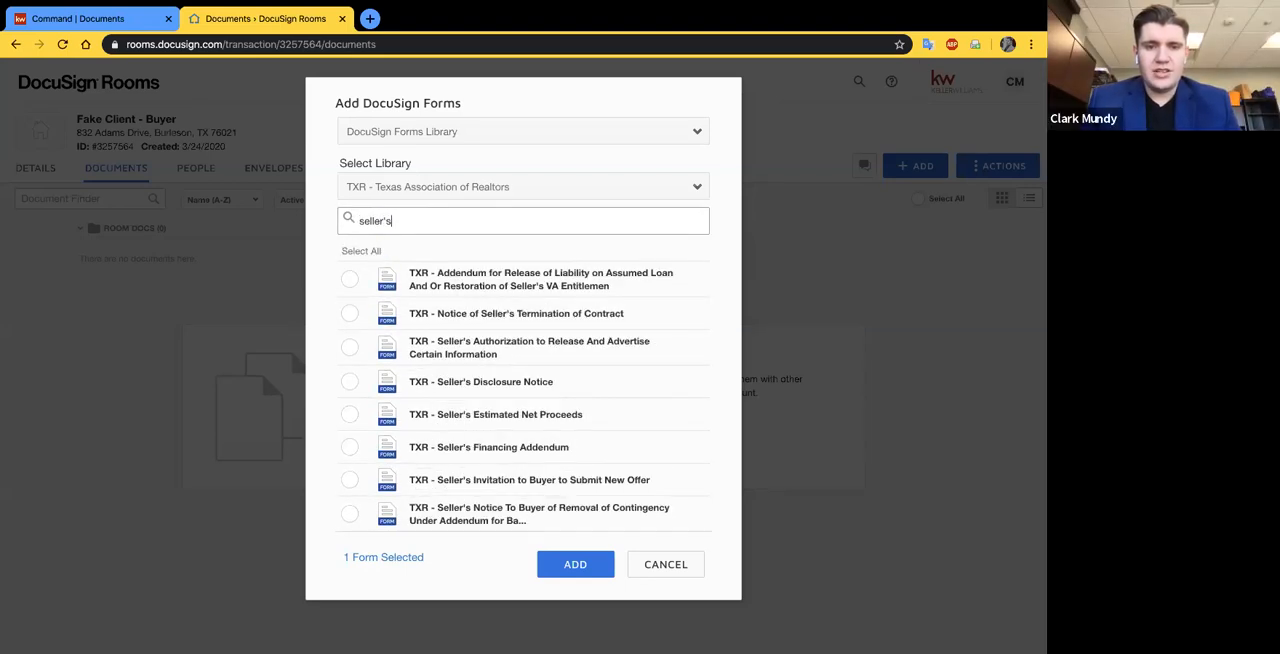
type(" di")
left_click(349, 278)
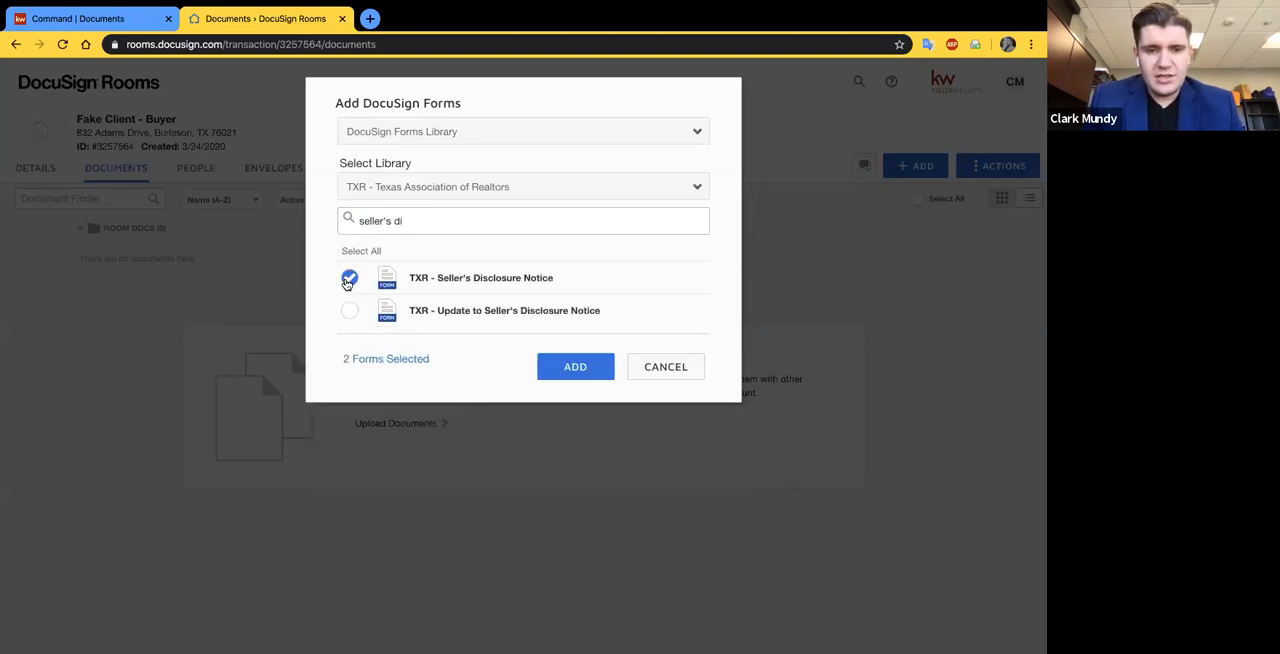
- Search the forms for "general" and select TXR - General Information and Notice to Sellers
left_click(486, 217)
key("super+a")
type("general")
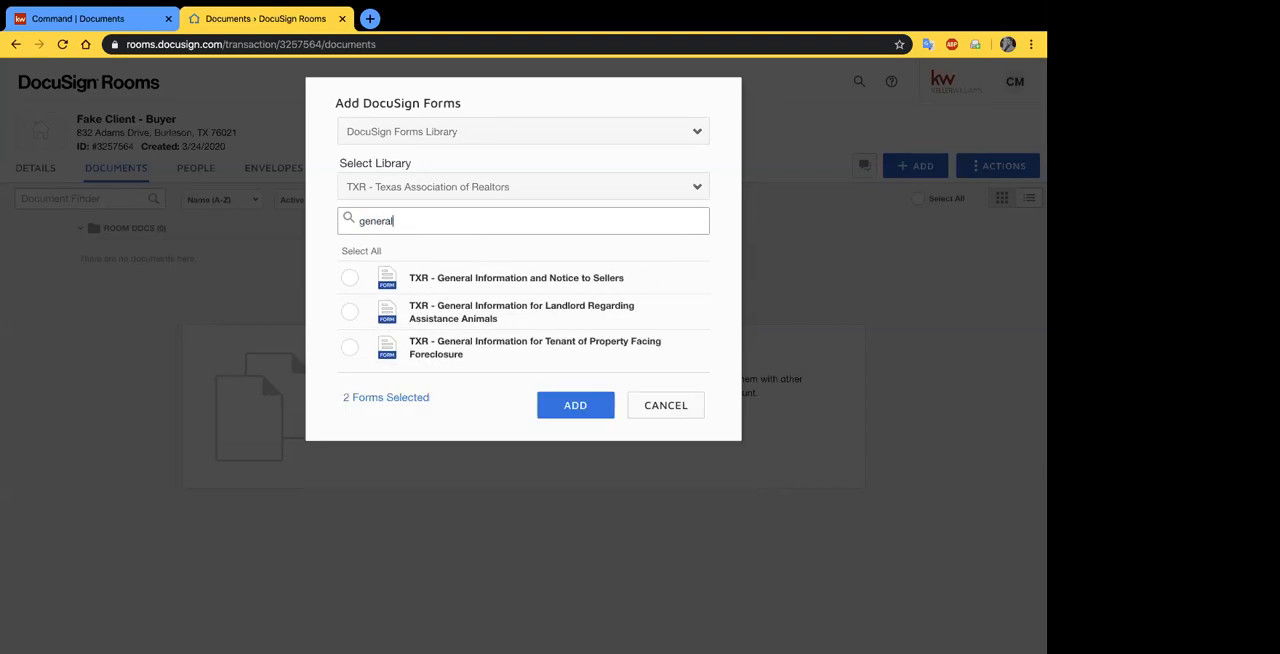
left_click(348, 280)
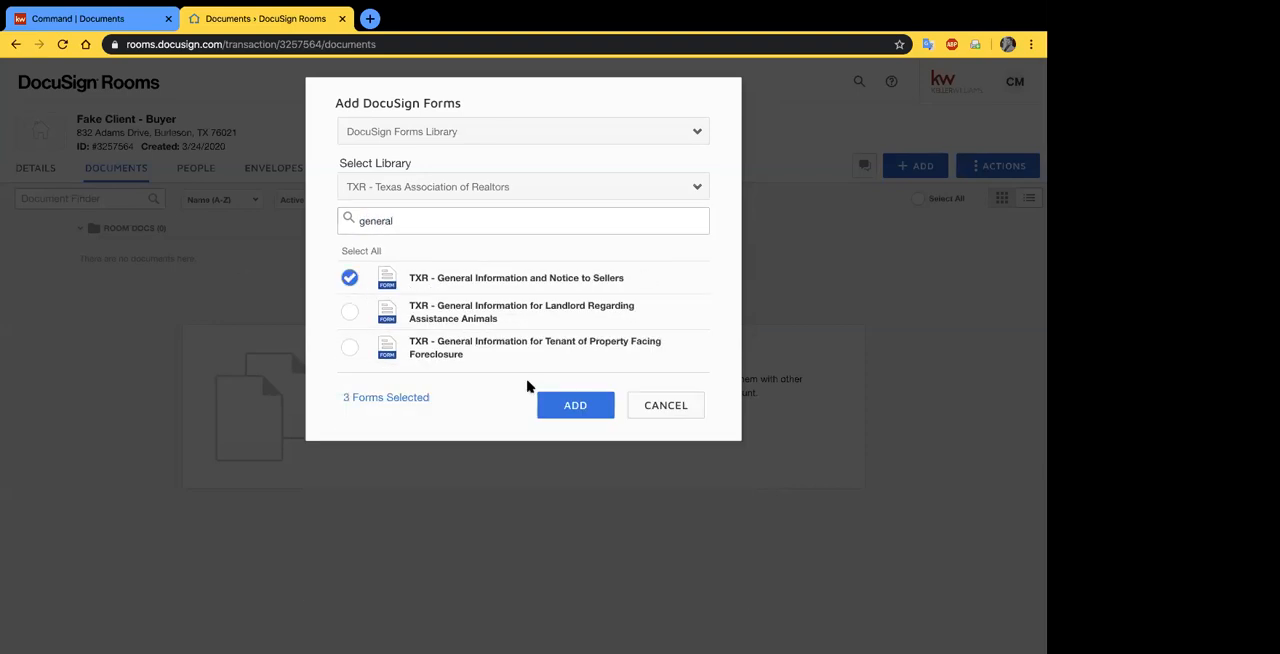
- Search for "residential ser", select TXR - Disclosure of Relationship with Residential Service Company, and add all selected forms to the room
left_click(440, 220)
key("super+a")
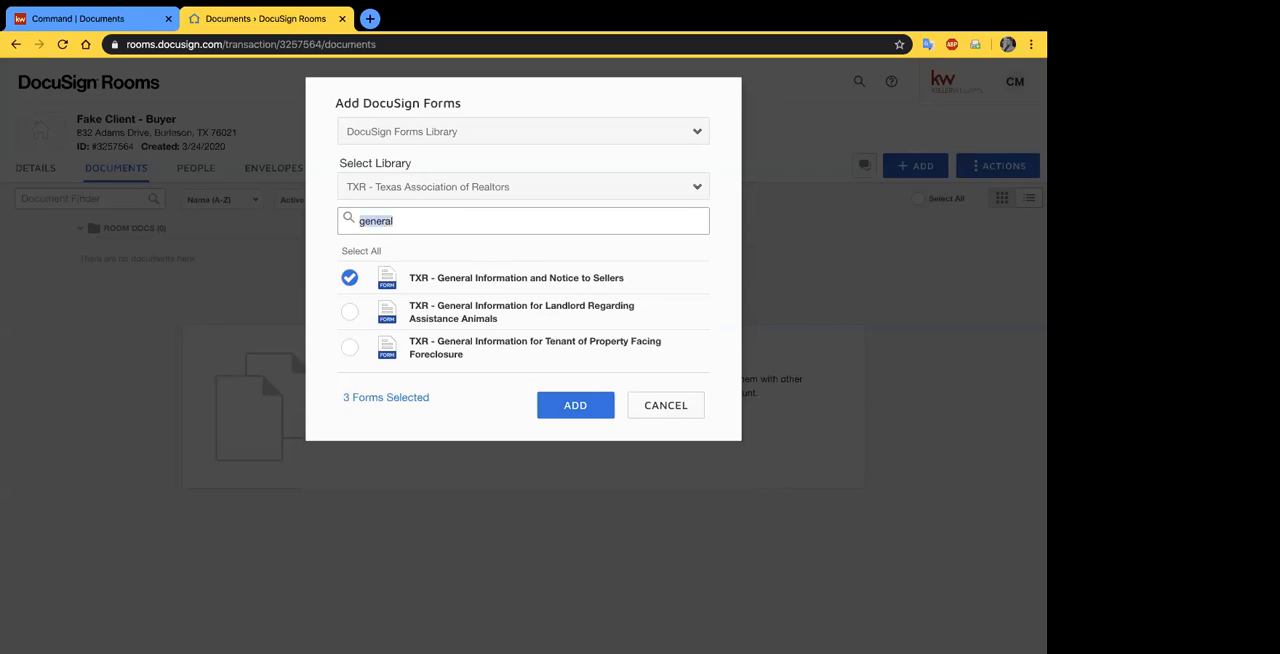
key("BackSpace")
type("r")
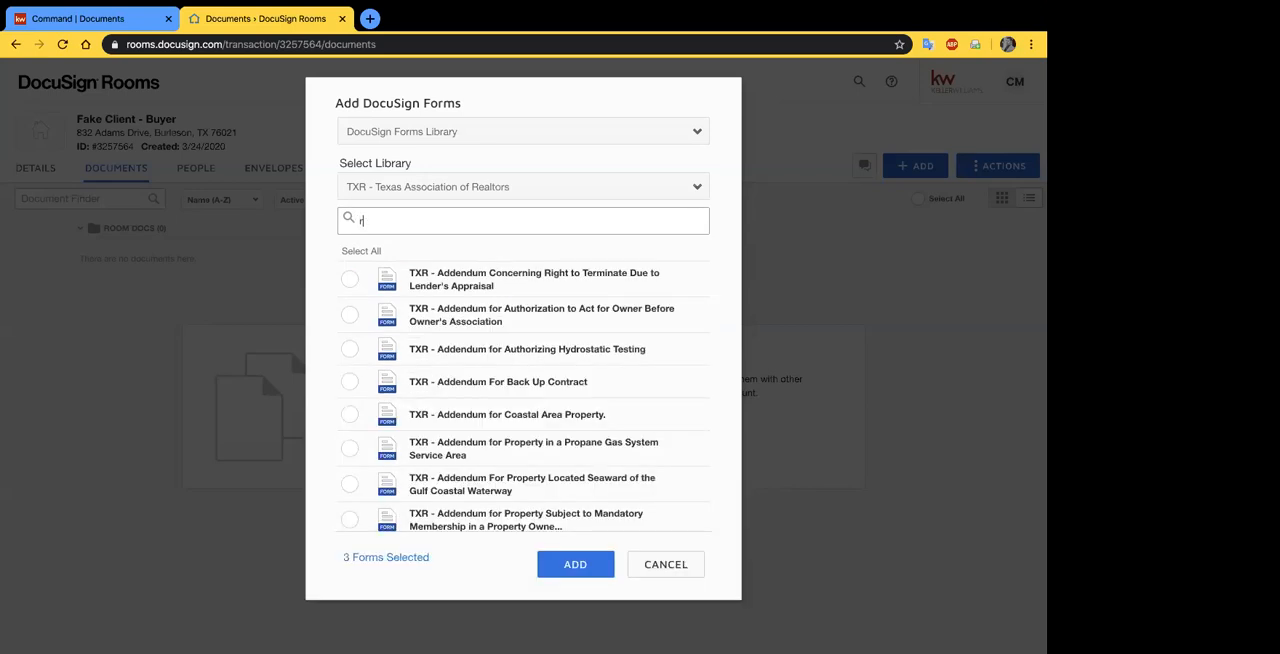
type("esidential ser")
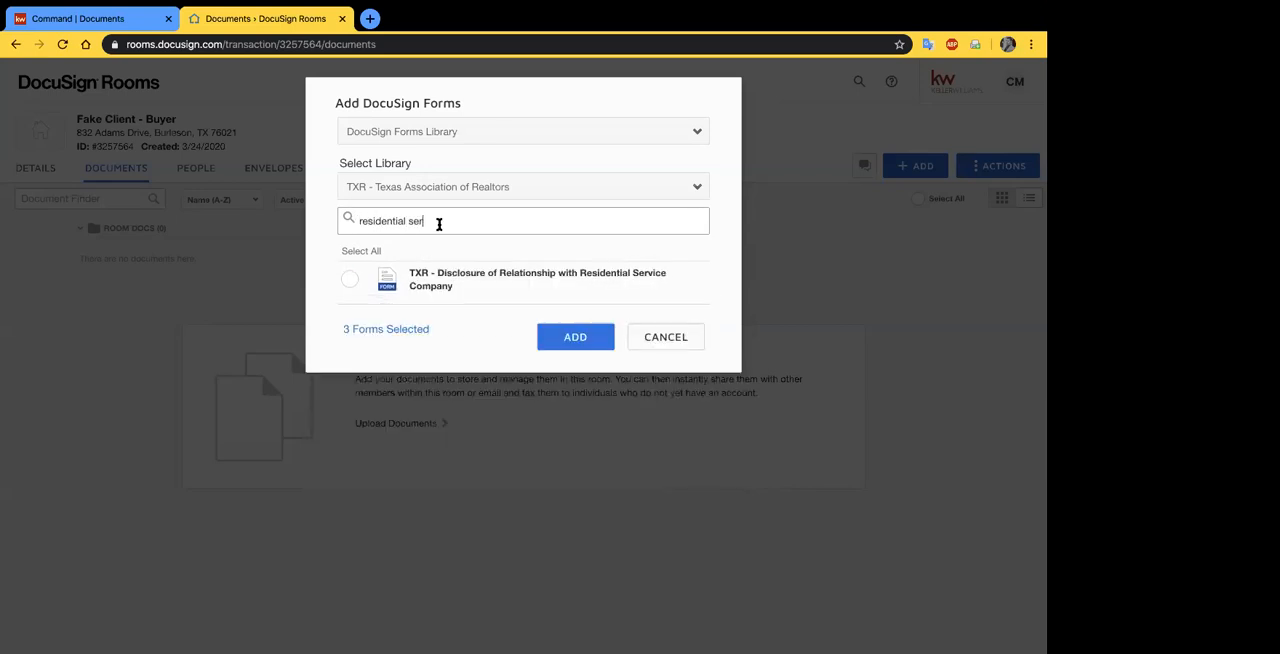
left_click(355, 286)
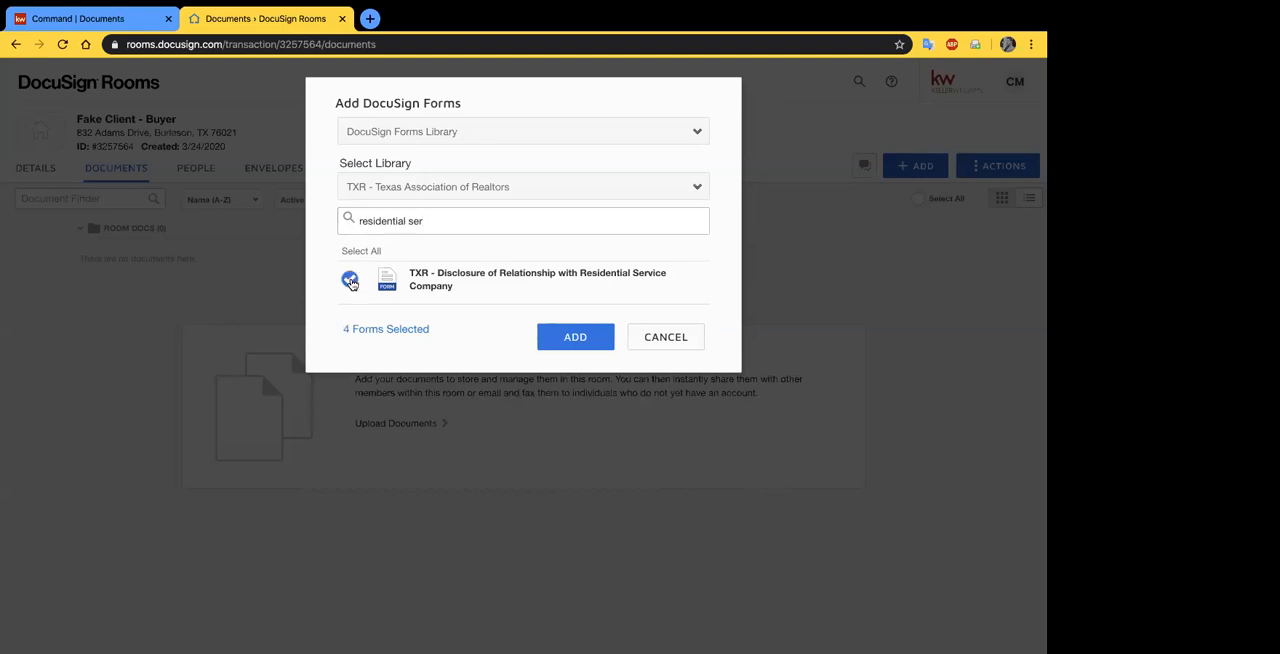
left_click(572, 336)
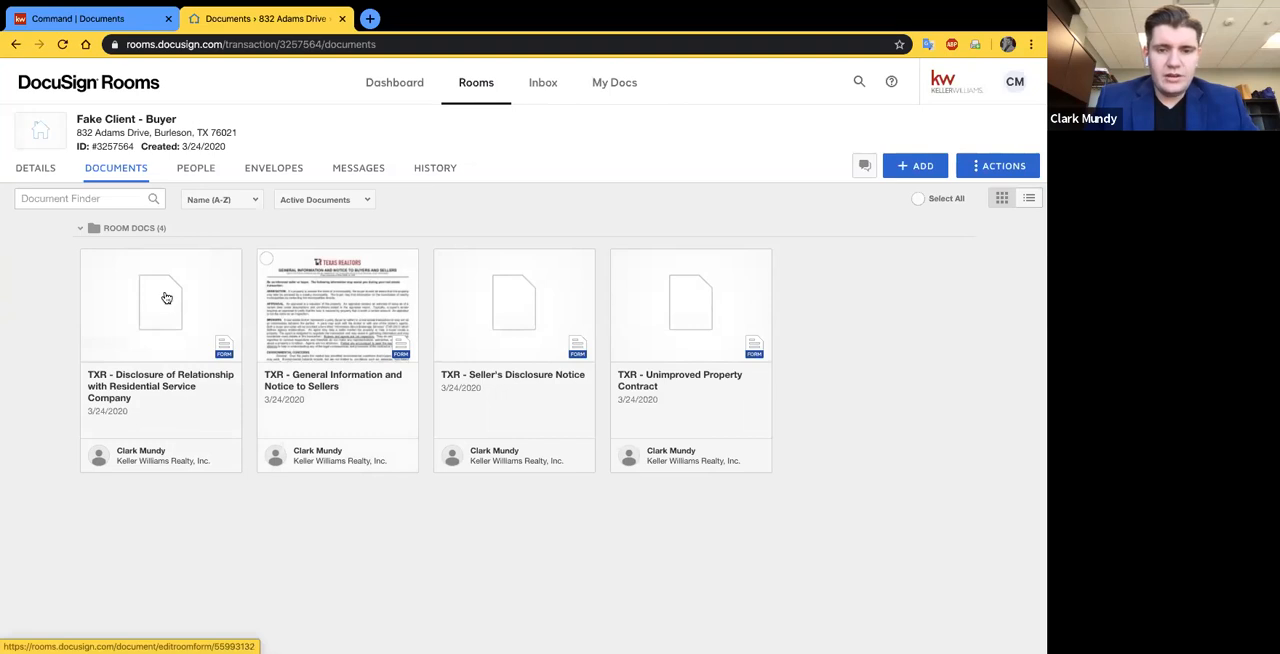
- Archive the TXR - Unimproved Property Contract in the room documents
left_click(620, 261)
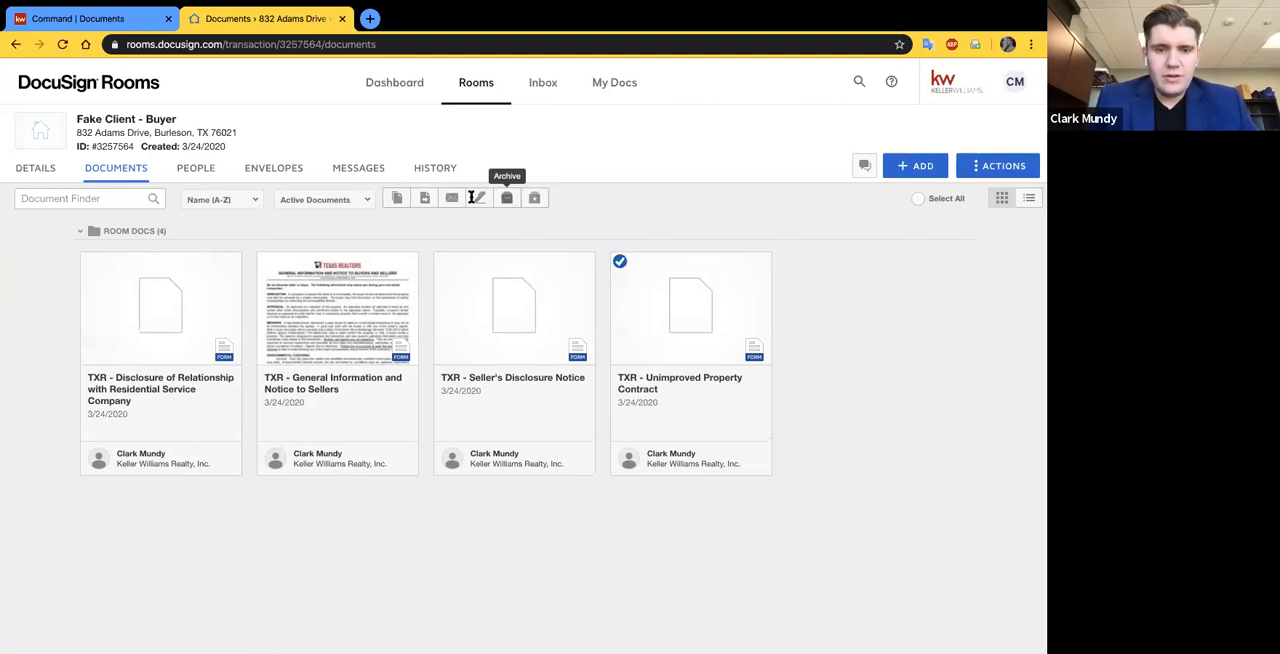
left_click(507, 198)
left_click(566, 245)
- Start adding DocuSign forms to the room and choose the TXR - Texas Association of Realtors library
left_click(915, 166)
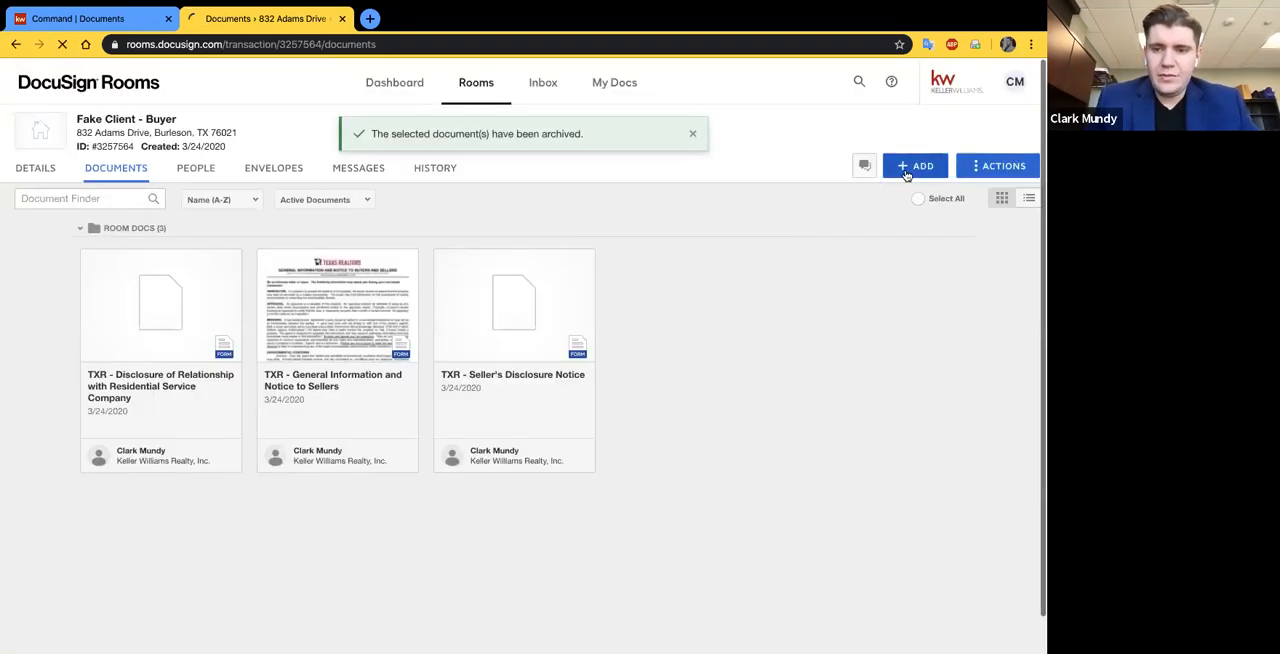
left_click(918, 226)
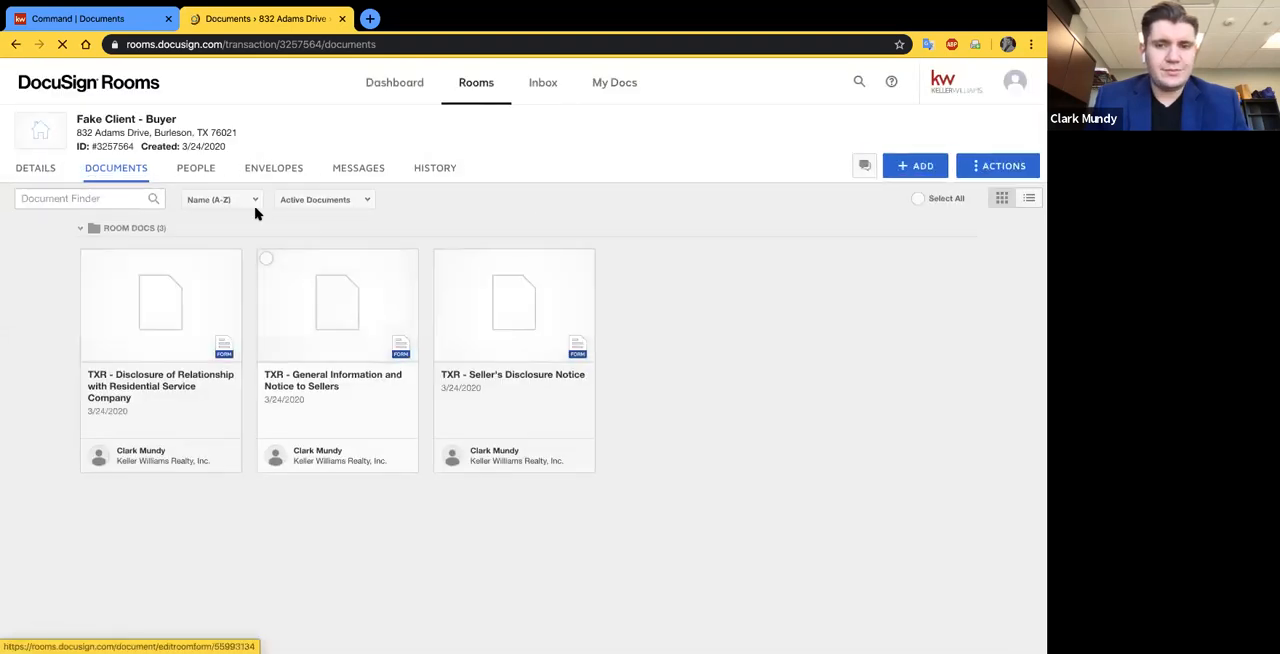
left_click(915, 166)
left_click(890, 228)
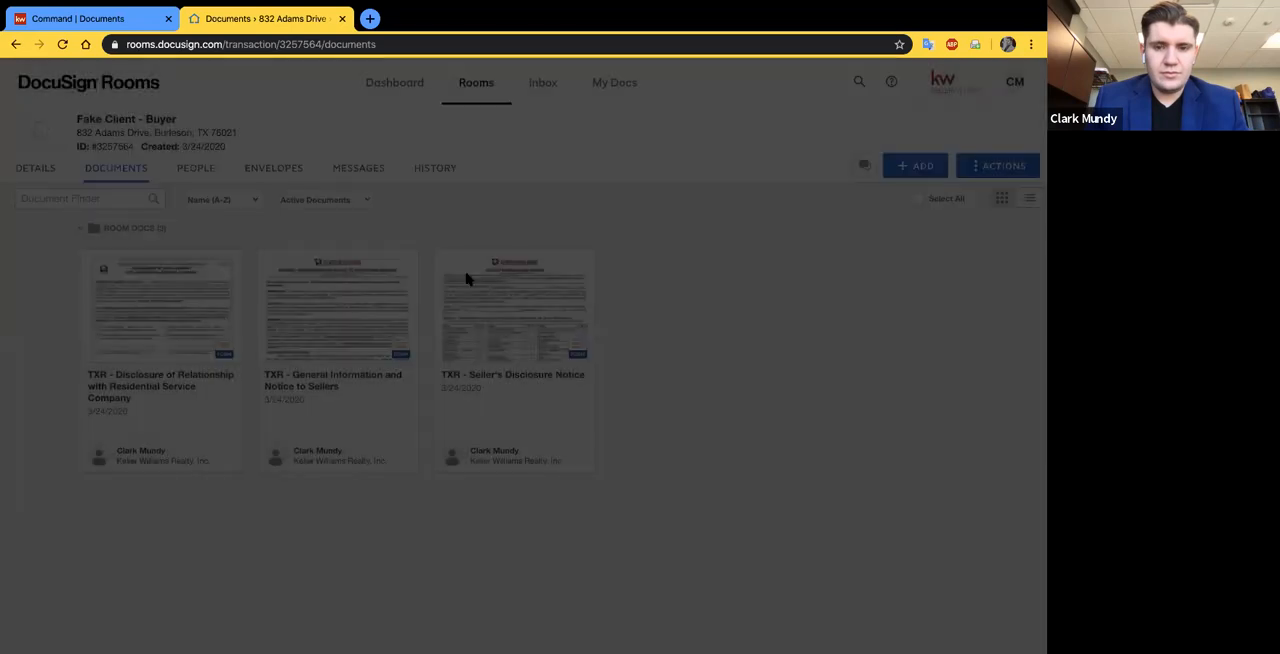
left_click(436, 190)
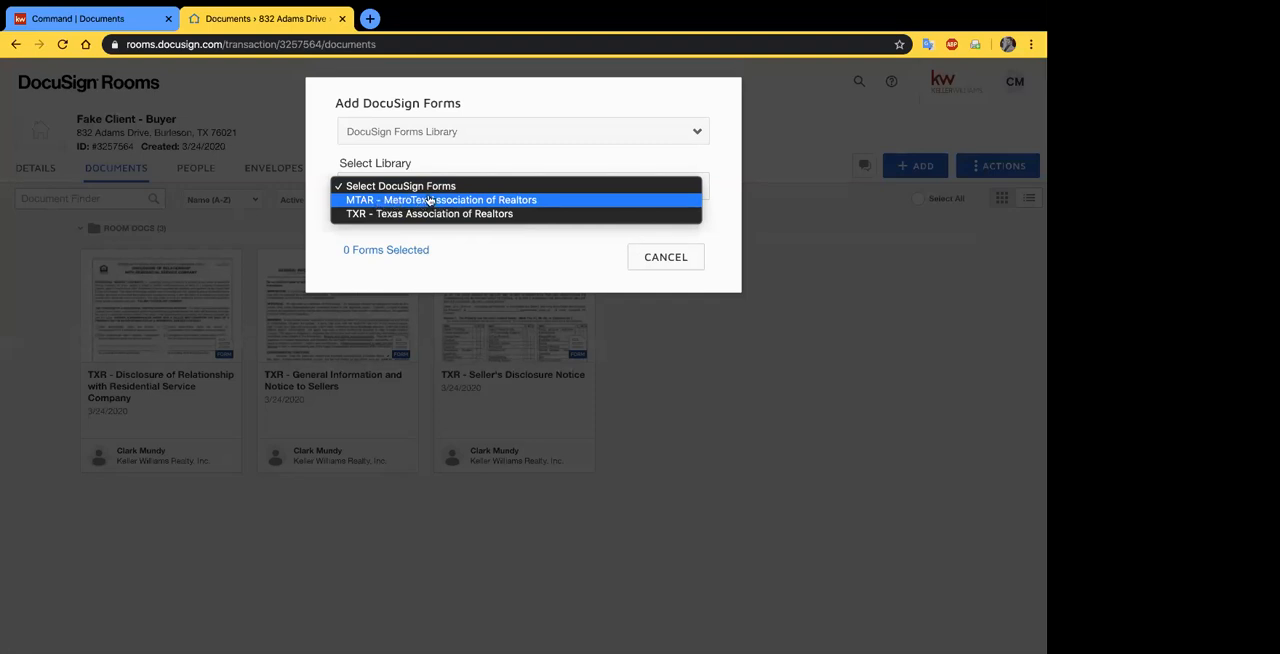
left_click(424, 201)
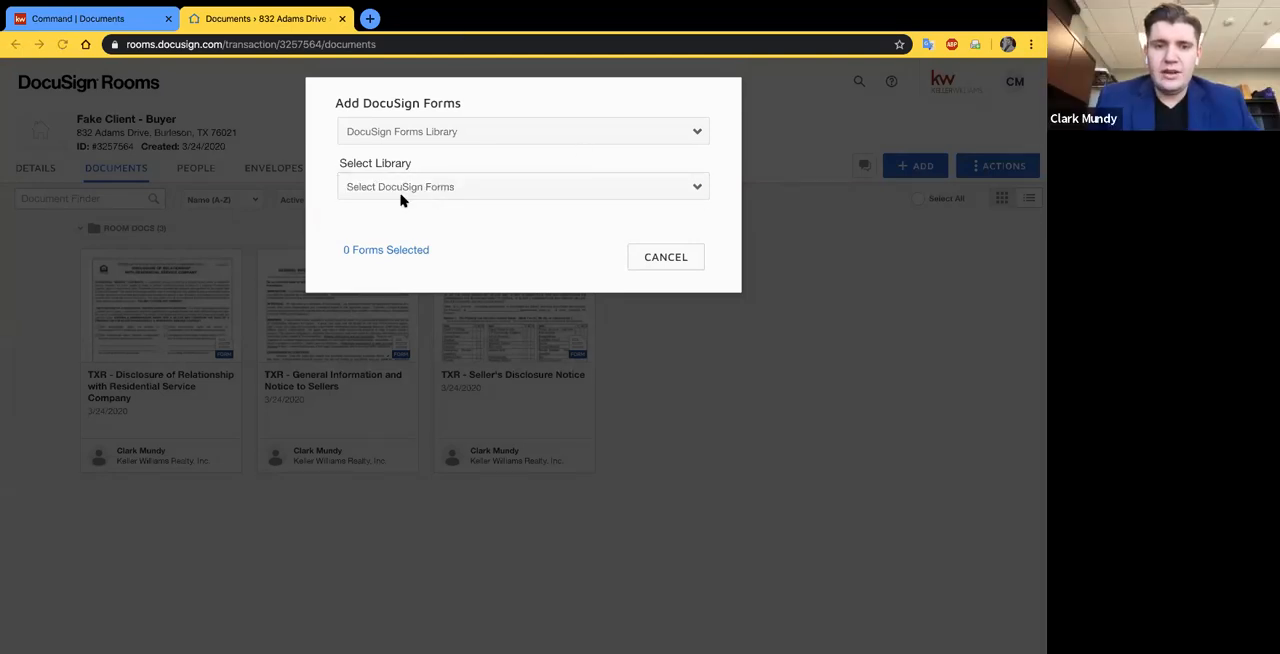
left_click(445, 186)
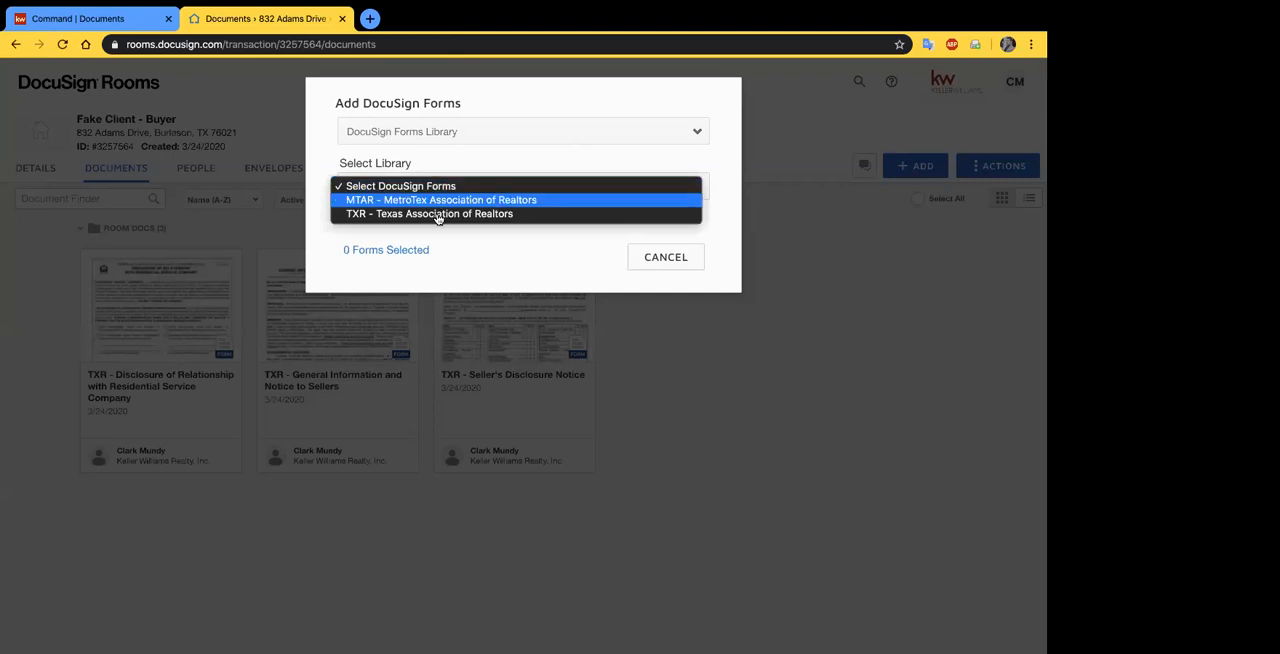
left_click(435, 218)
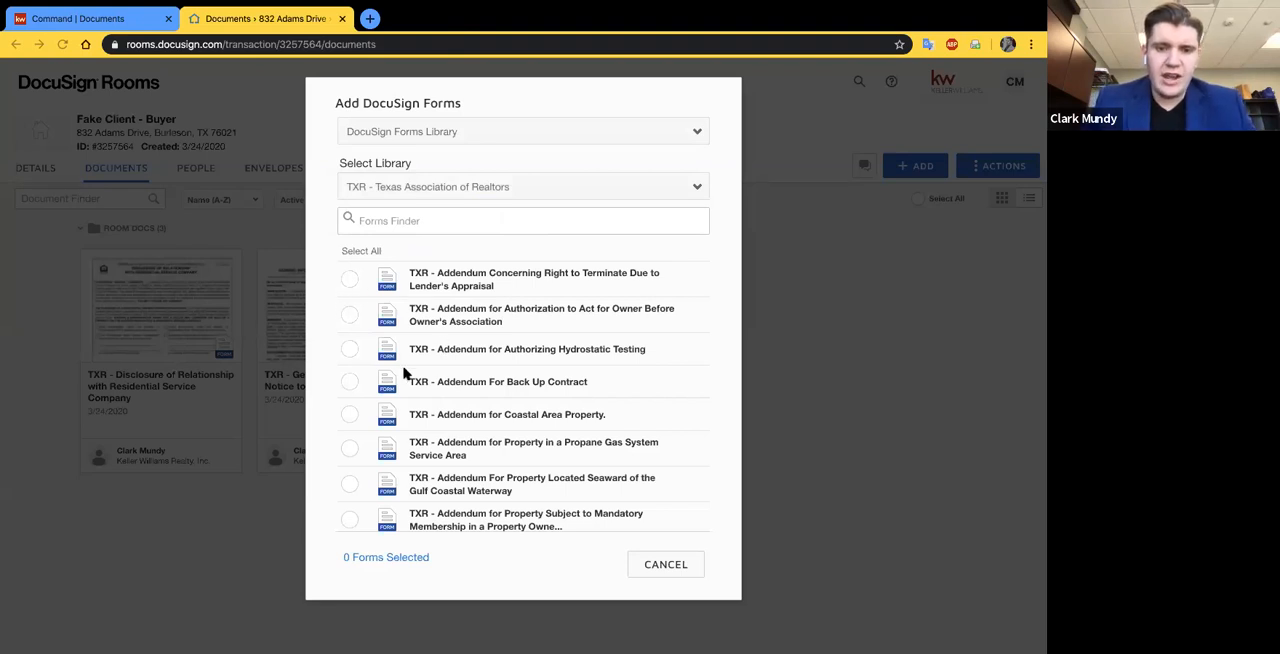
- Search the forms for "one" and add TXR - One to Four Family Residential Contract to the room
left_click(390, 220)
type("one")
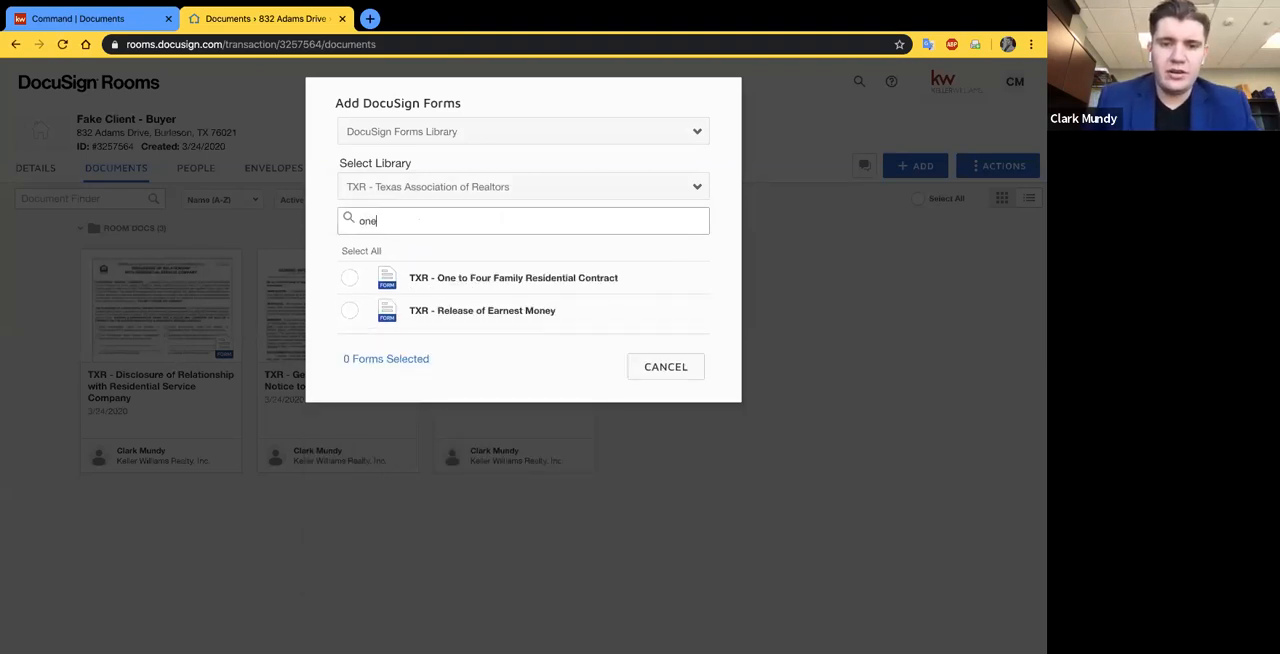
left_click(349, 278)
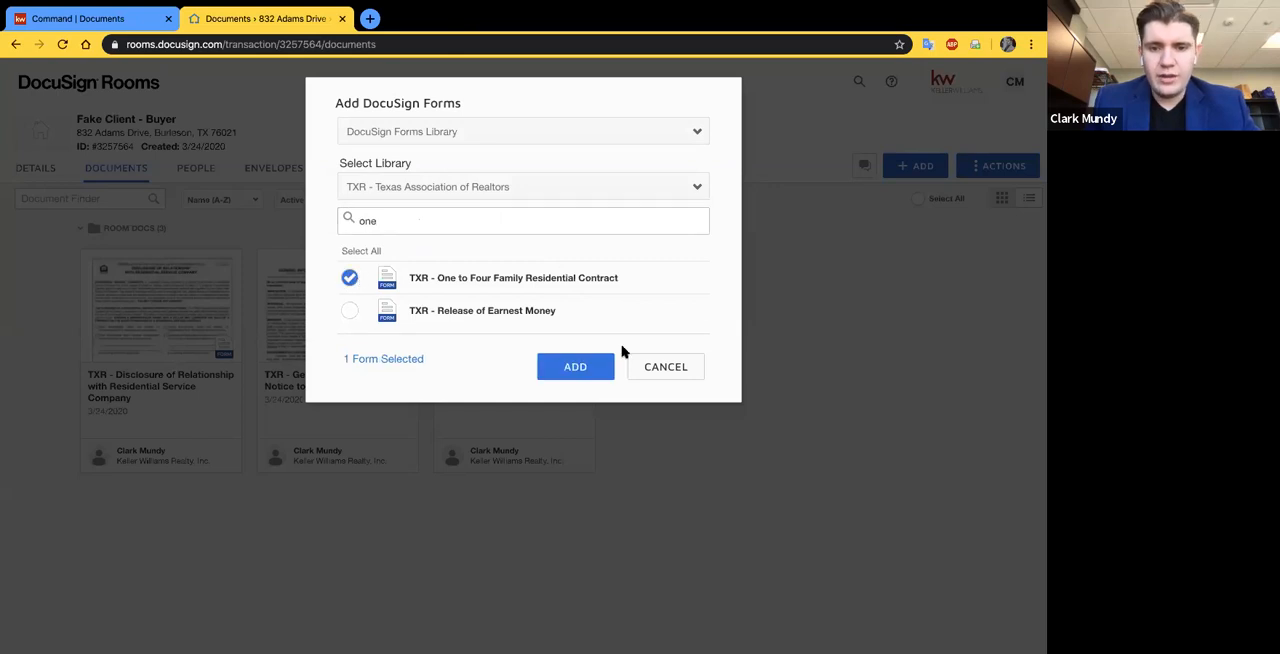
left_click(575, 367)
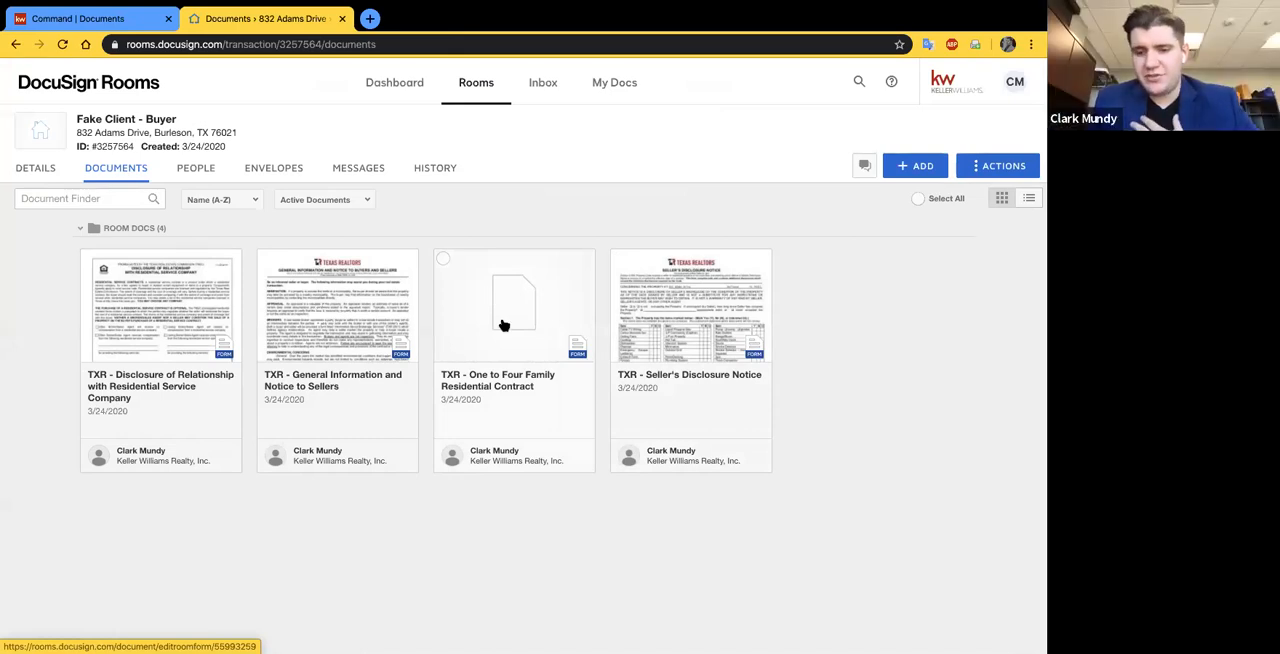
- Open the TXR - One to Four Family Residential Contract and enter both sellers' names in the Parties paragraph
left_click(490, 388)
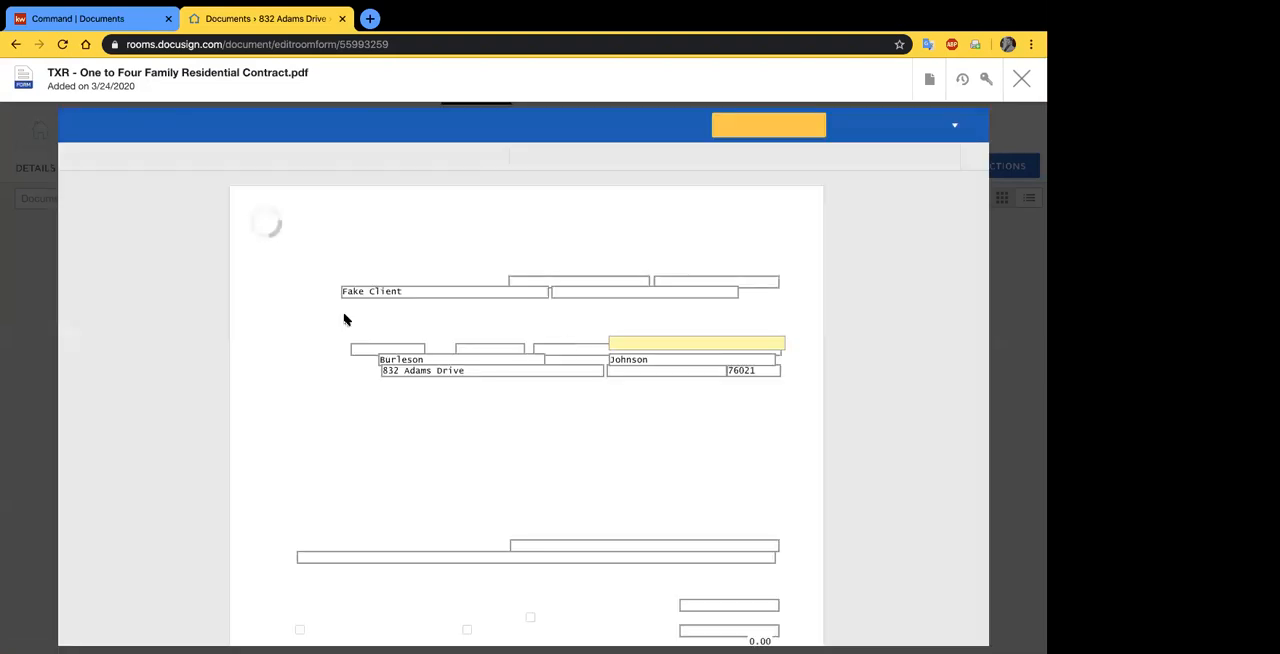
scroll(450, 290, "down", 1)
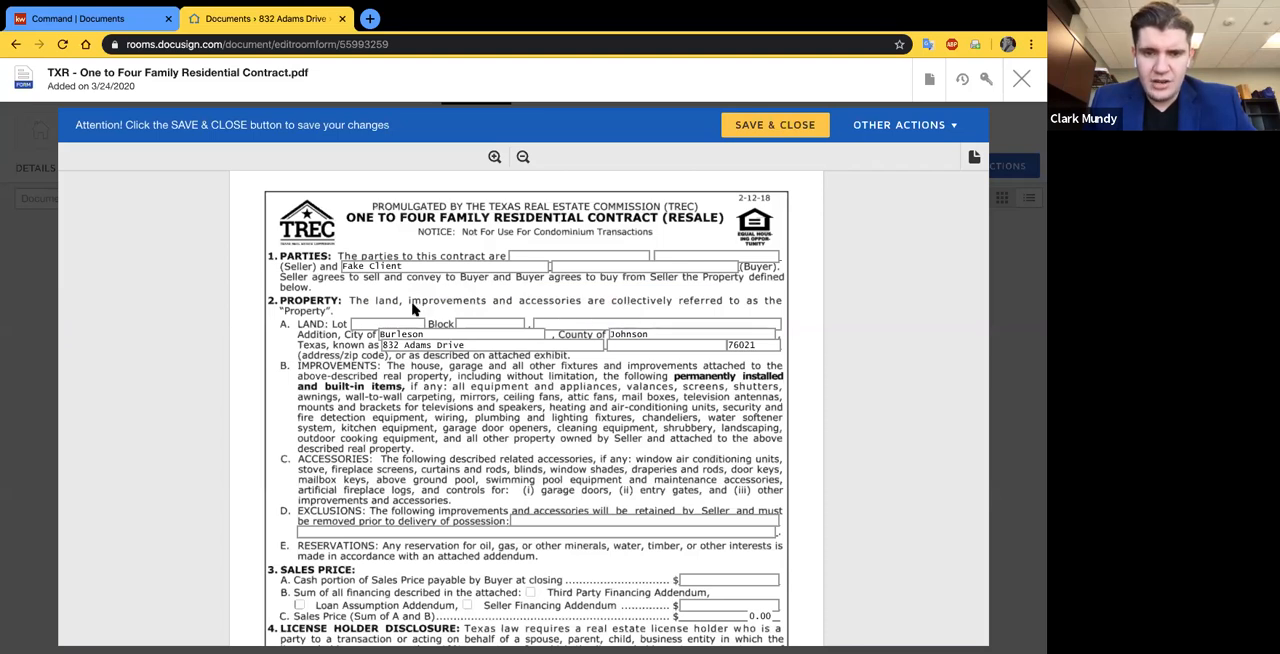
left_click(539, 253)
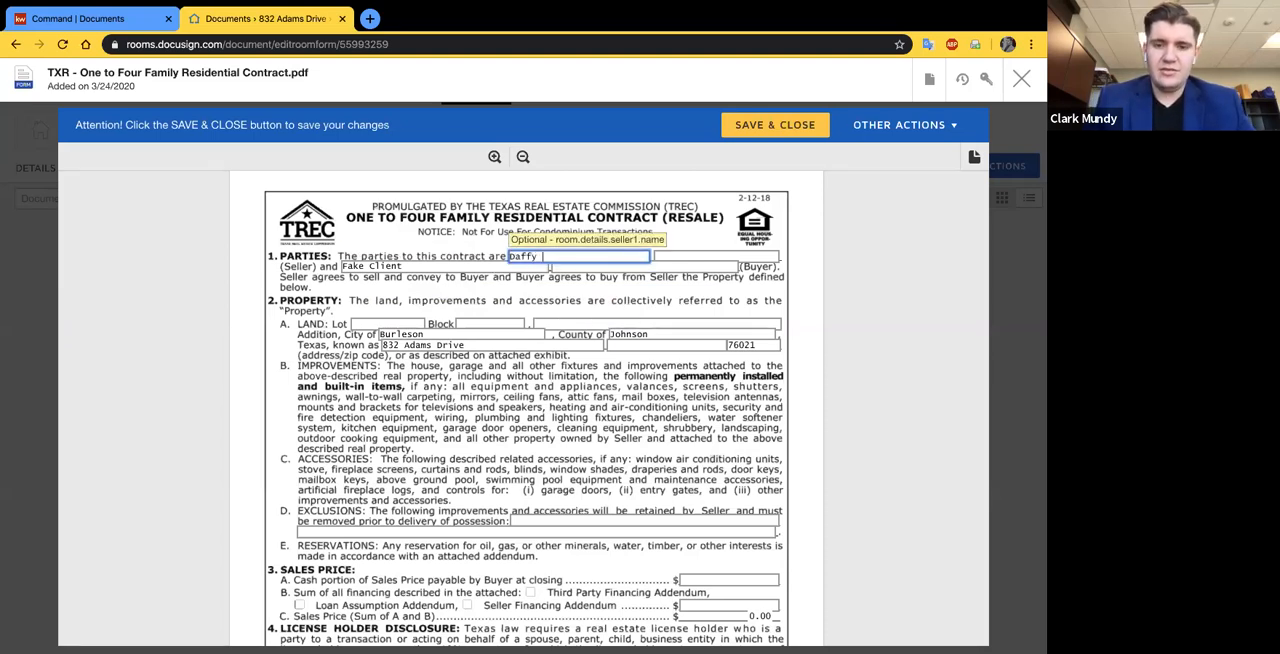
type("Daffy Duc")
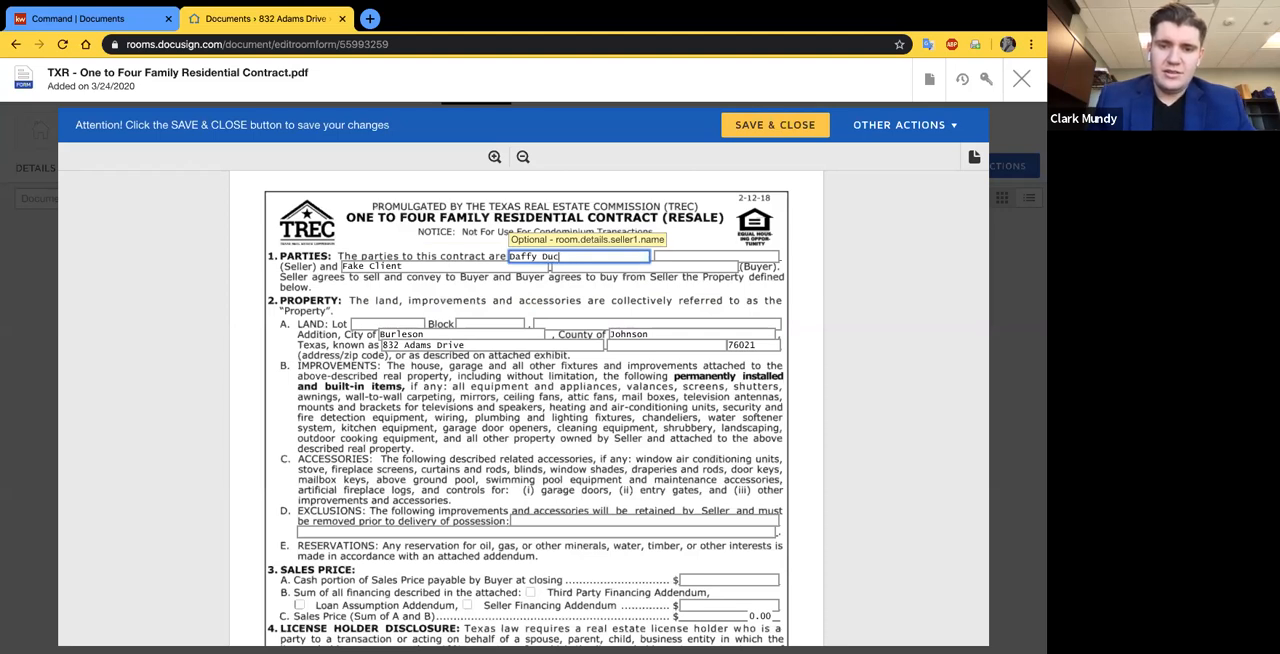
type("k")
left_click(723, 254)
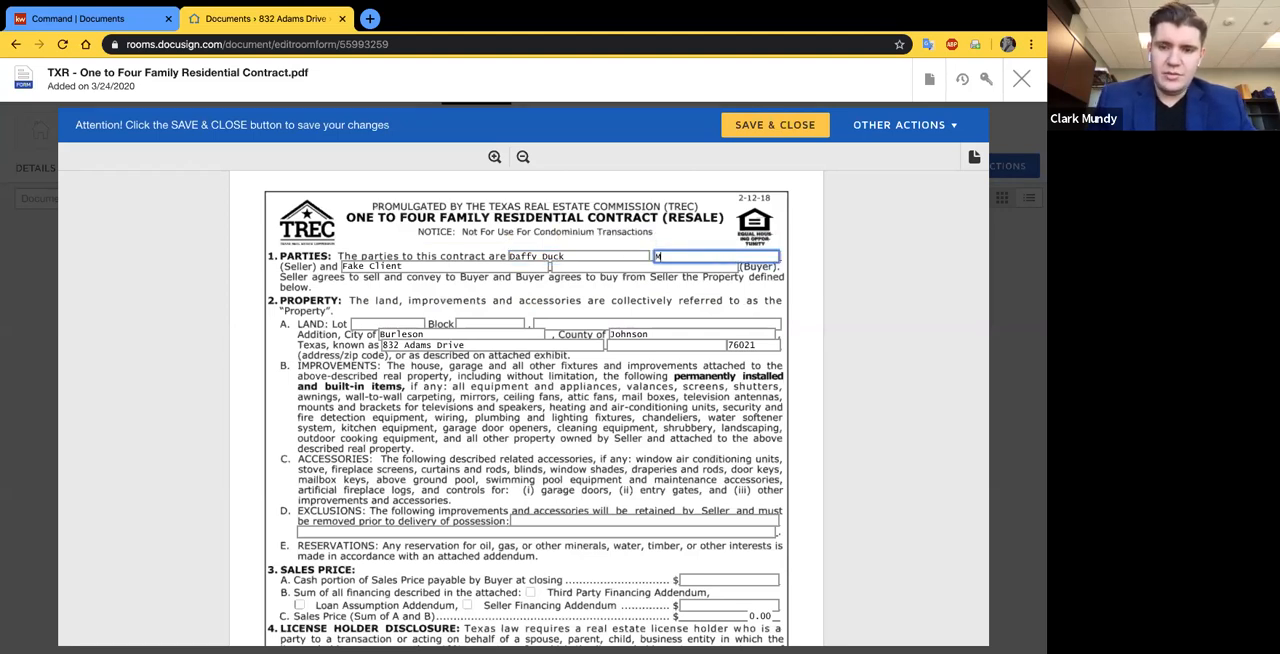
mouse_move(445, 18)
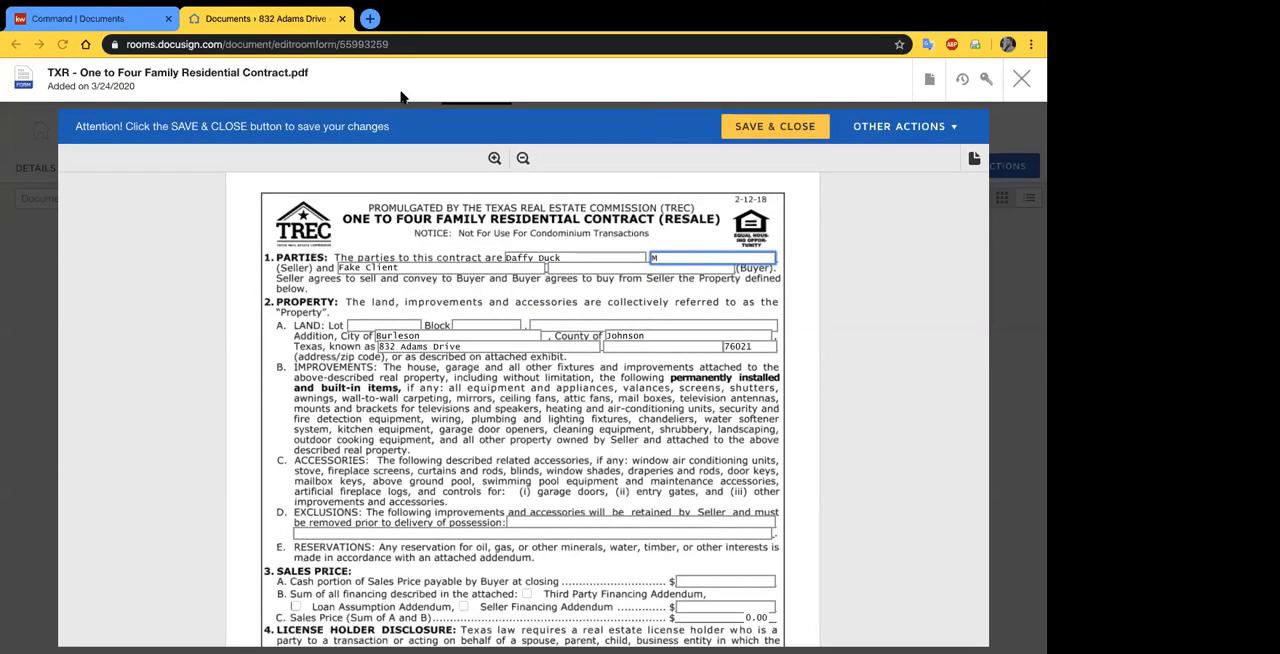
type("innie M")
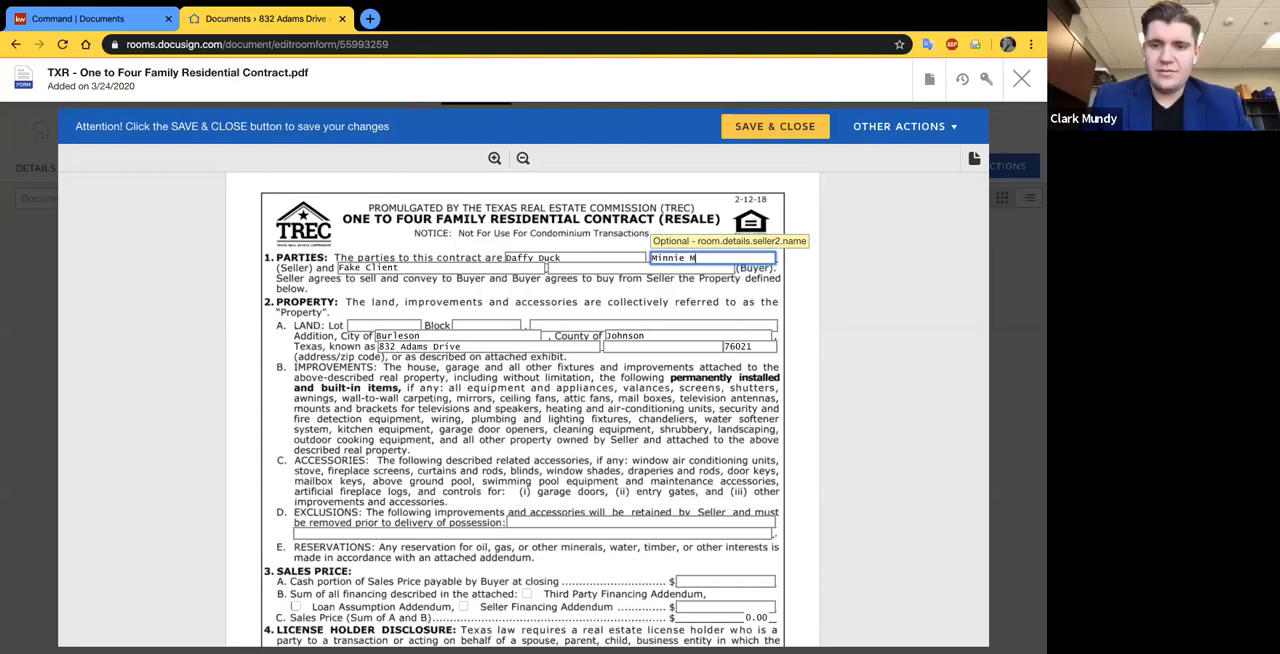
type("ouse")
left_click(866, 327)
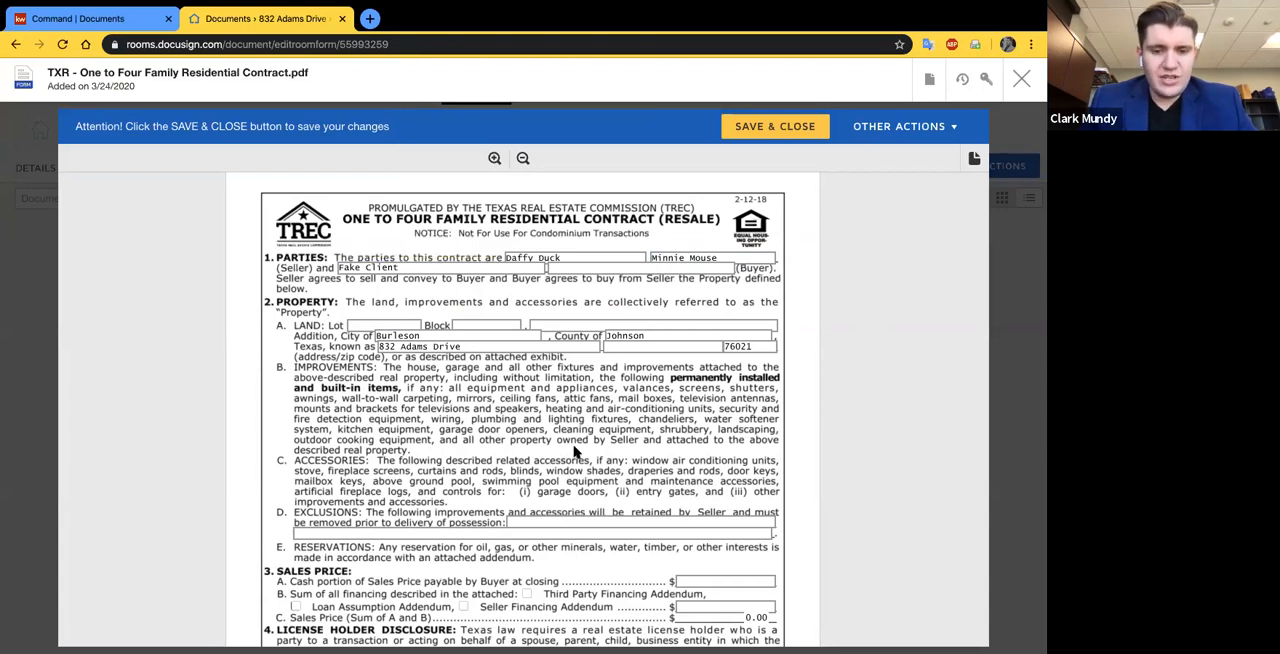
- In Sales Price, enter a cash portion of 40000, check Third Party Financing Addendum, and set the financing sum to 160000
scroll(575, 450, "down", 2)
scroll(575, 452, "down", 3)
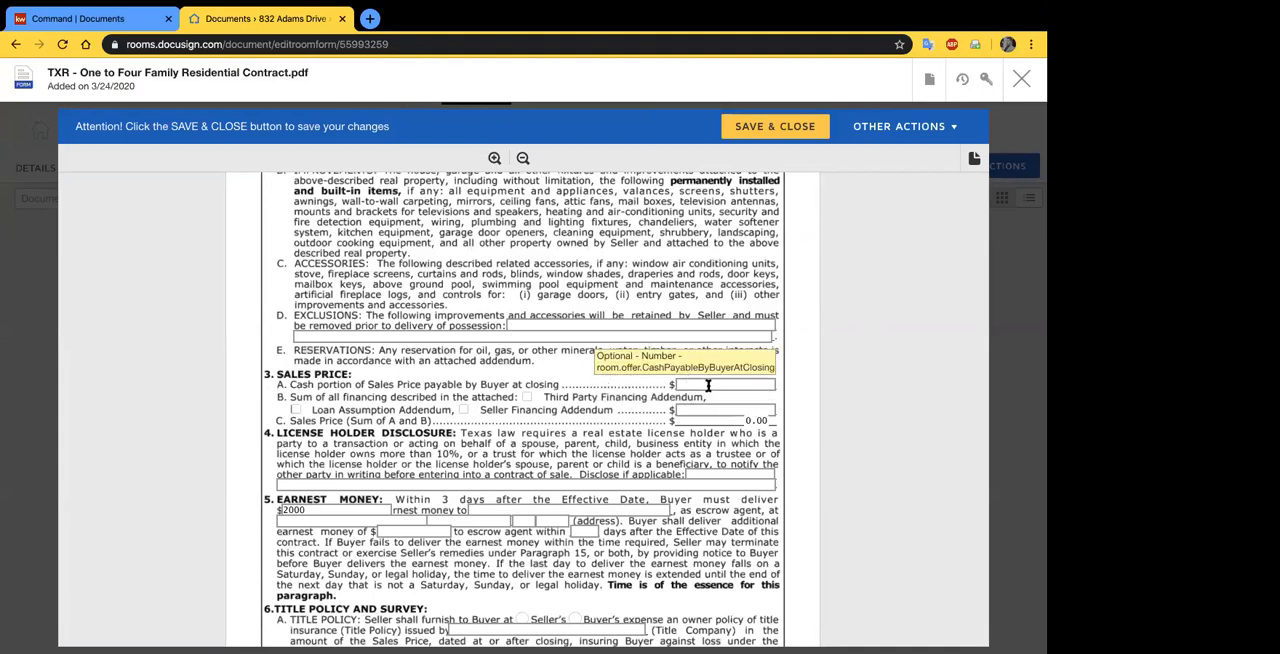
left_click(708, 385)
type("40000")
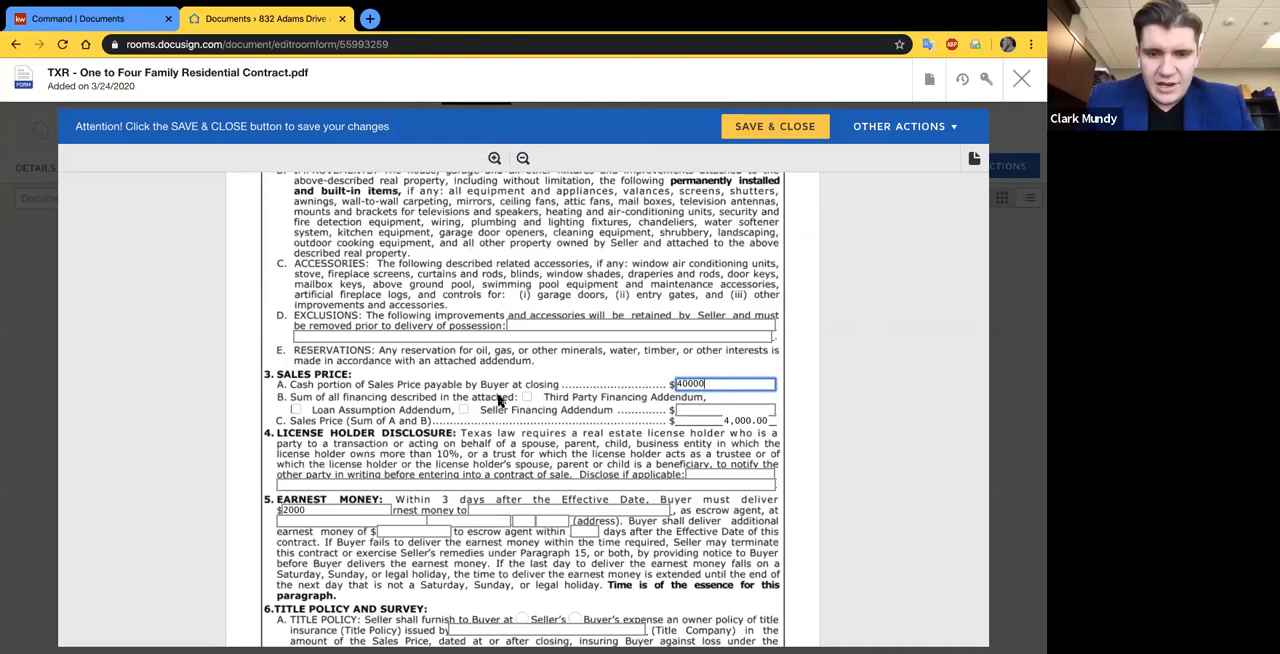
left_click(526, 397)
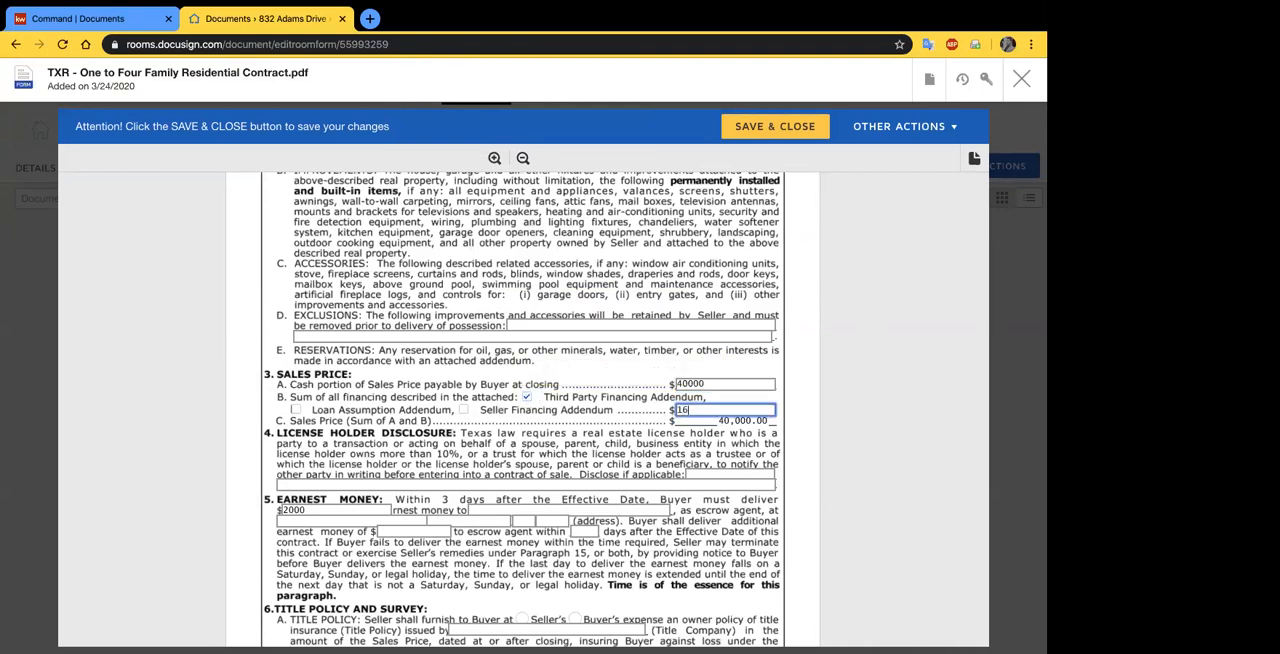
type("160000")
left_click(820, 428)
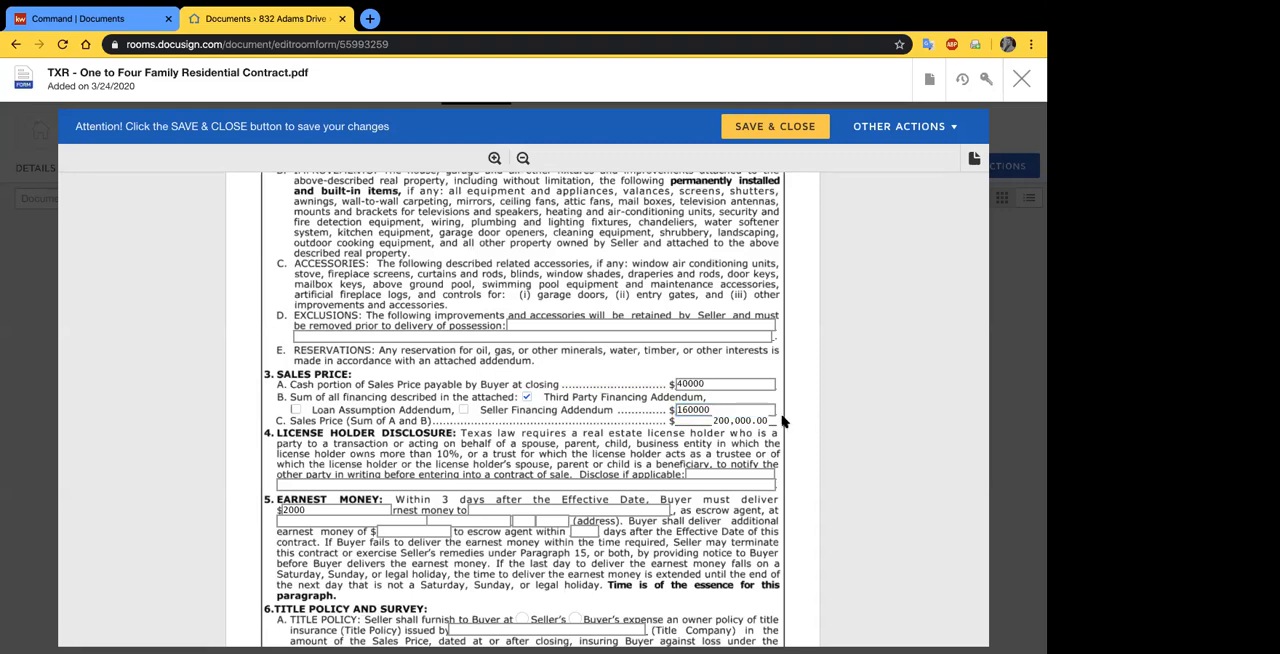
- Review the contract's earnest money and title policy paragraphs through the start of page 2, and return to the beginning of page 1
scroll(773, 337, "down", 1)
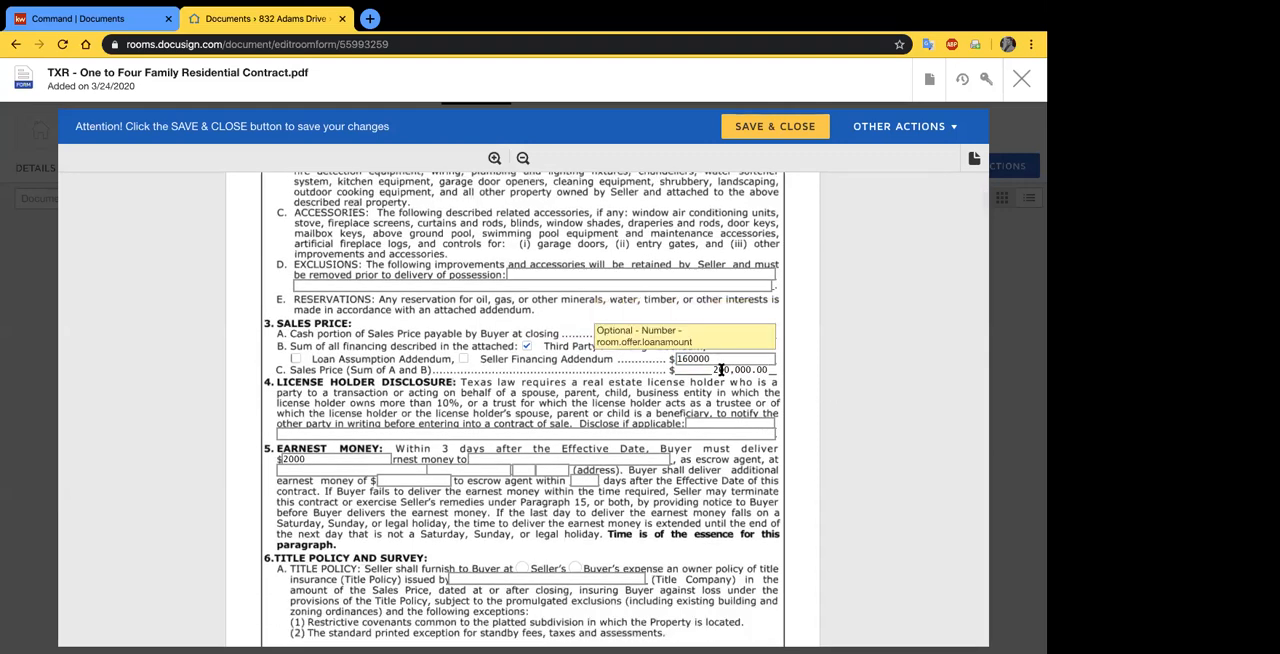
scroll(309, 416, "down", 1)
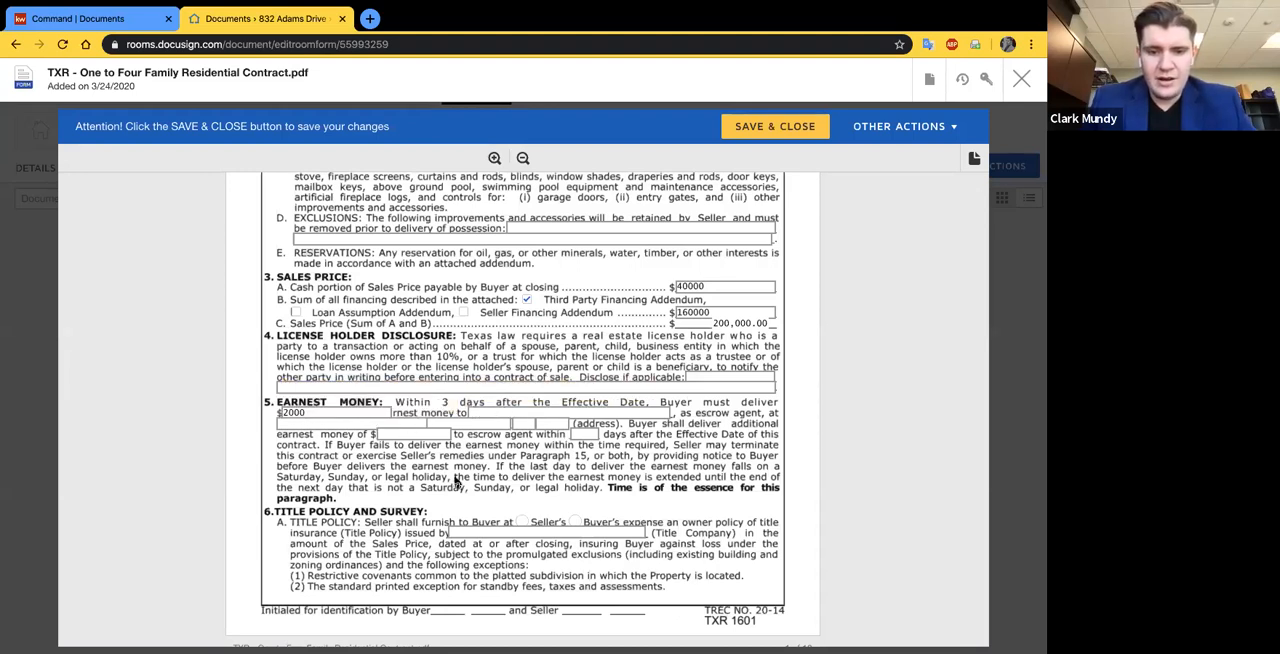
scroll(456, 482, "down", 1)
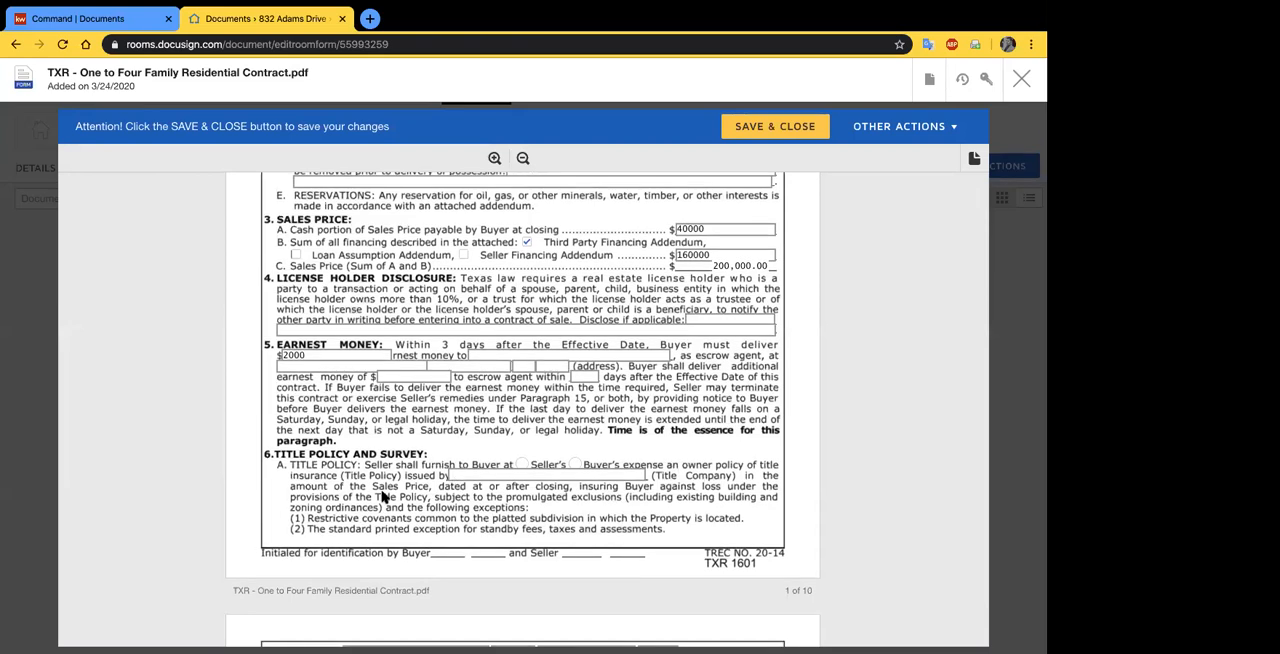
scroll(533, 430, "down", 1)
scroll(533, 430, "down", 5)
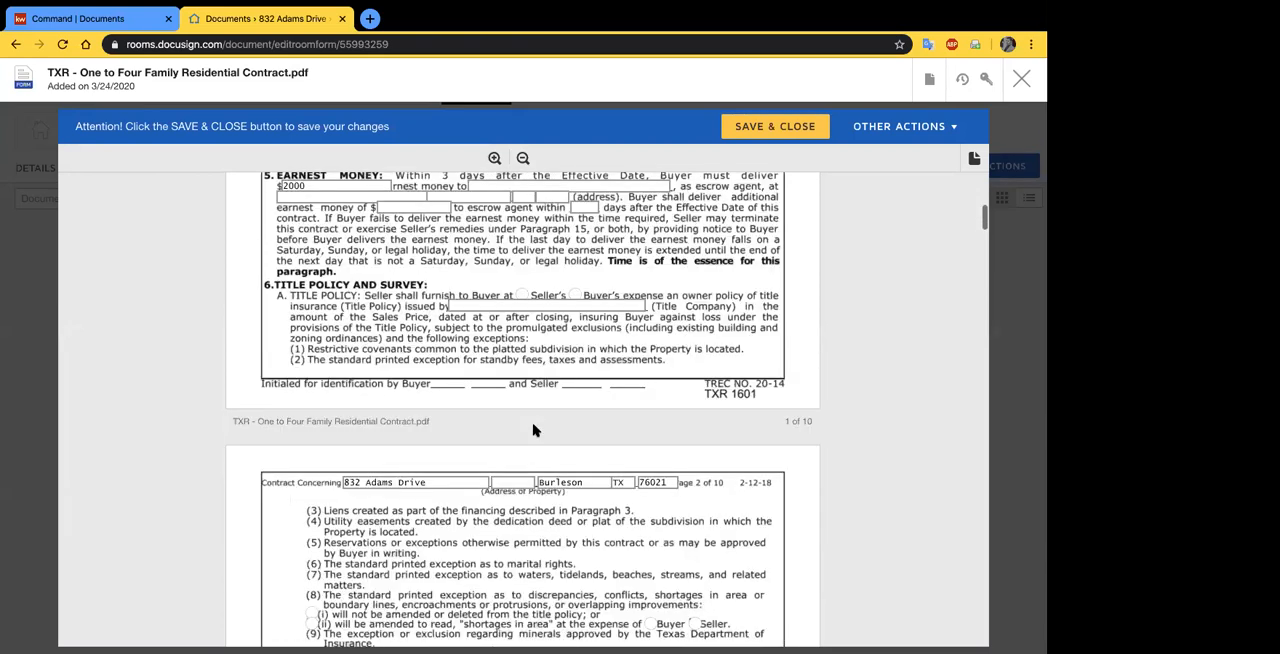
scroll(540, 430, "down", 2)
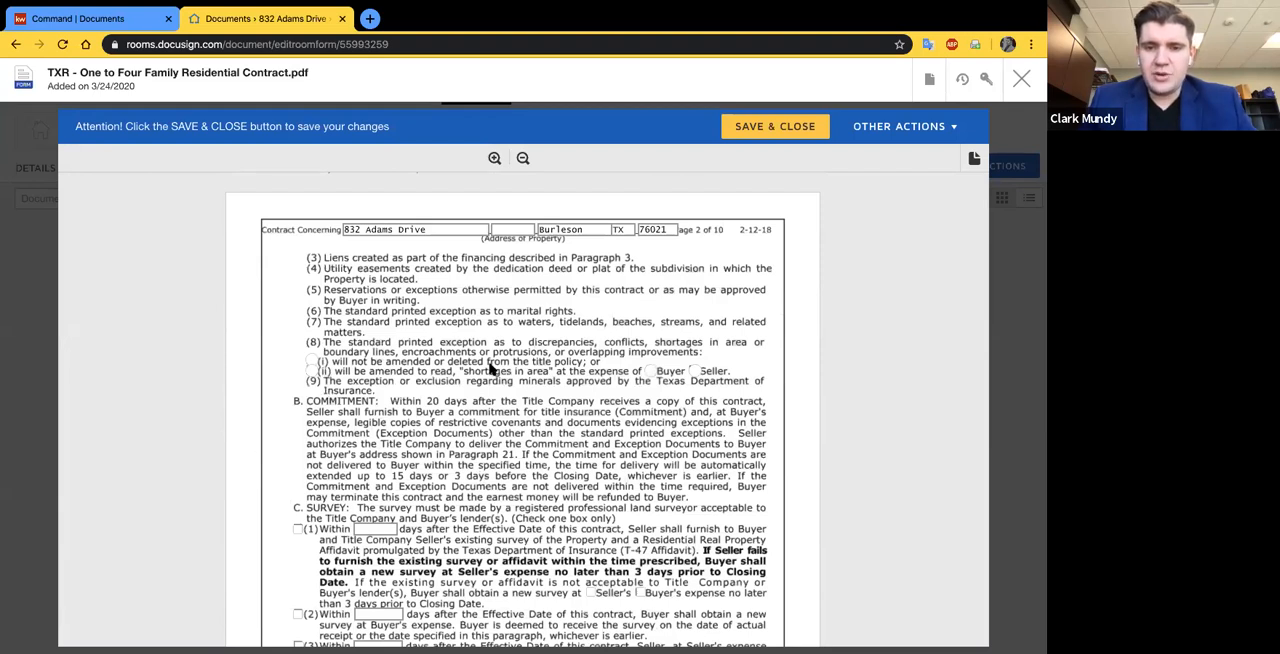
scroll(507, 347, "up", 1)
scroll(507, 347, "up", 2)
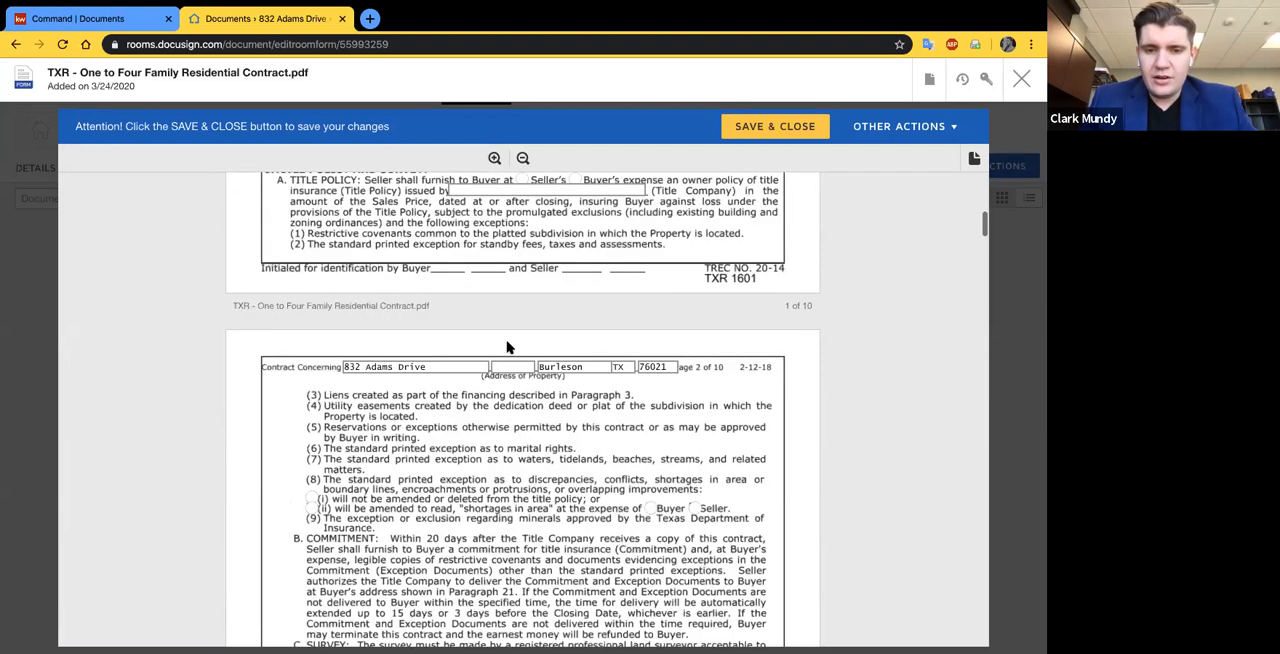
scroll(507, 347, "up", 2)
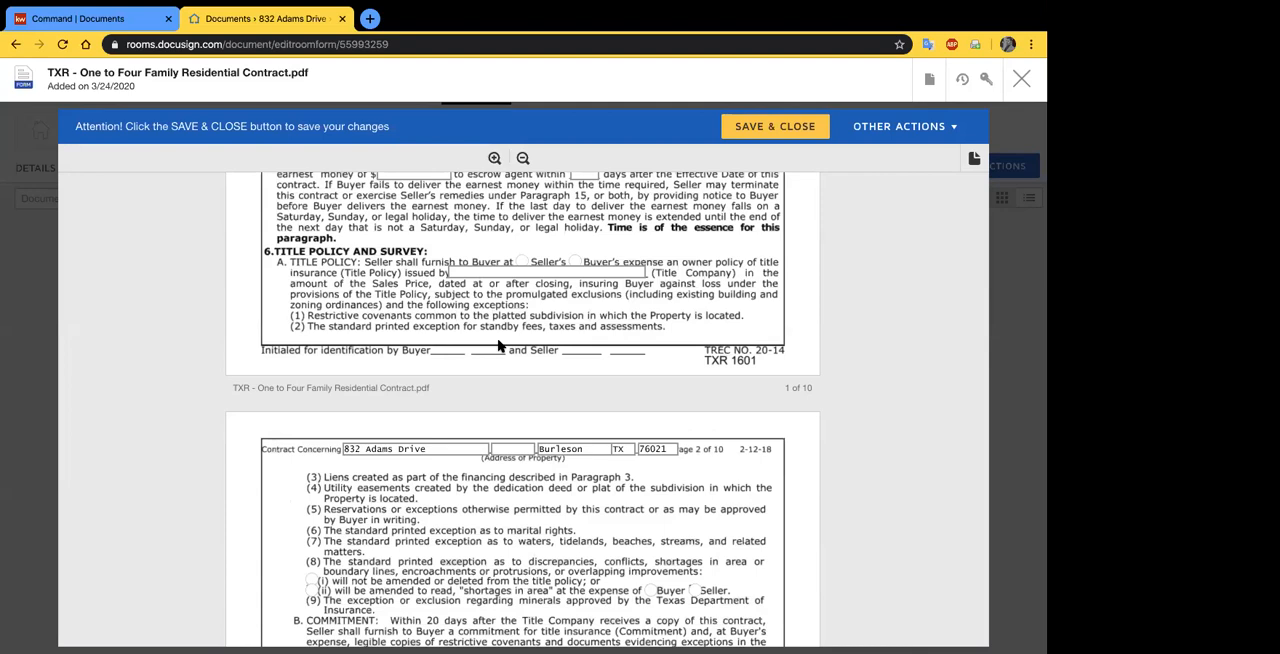
scroll(562, 366, "up", 1)
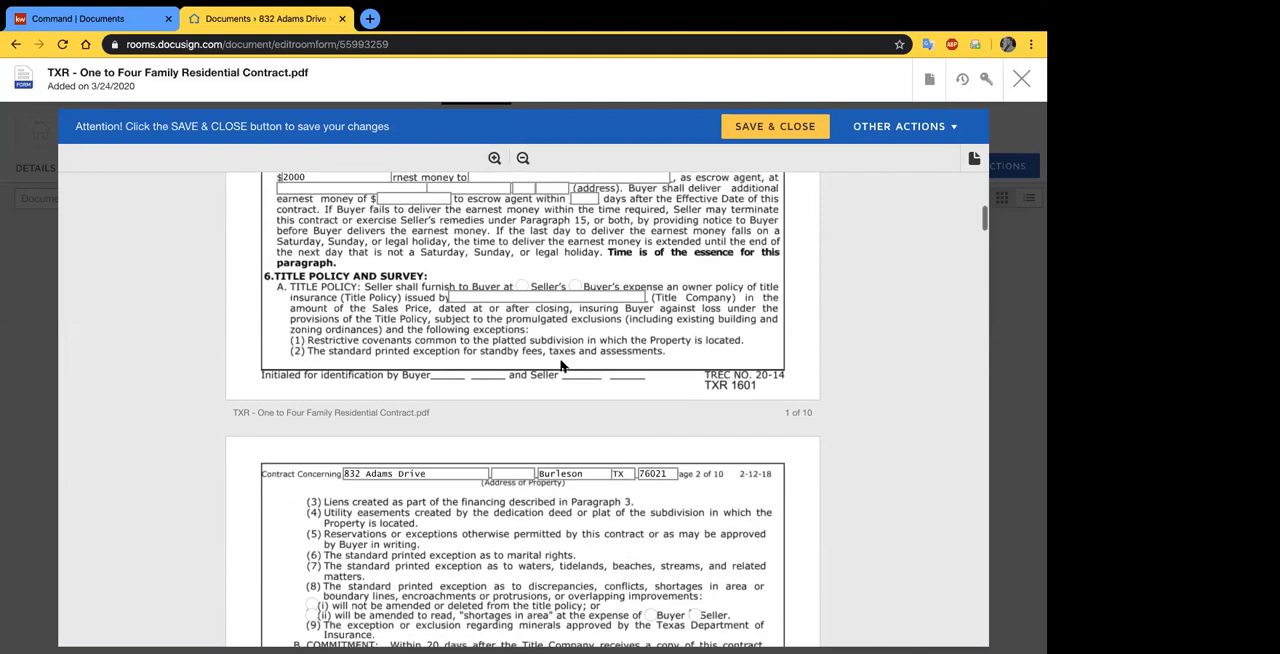
scroll(562, 366, "up", 2)
scroll(562, 366, "up", 5)
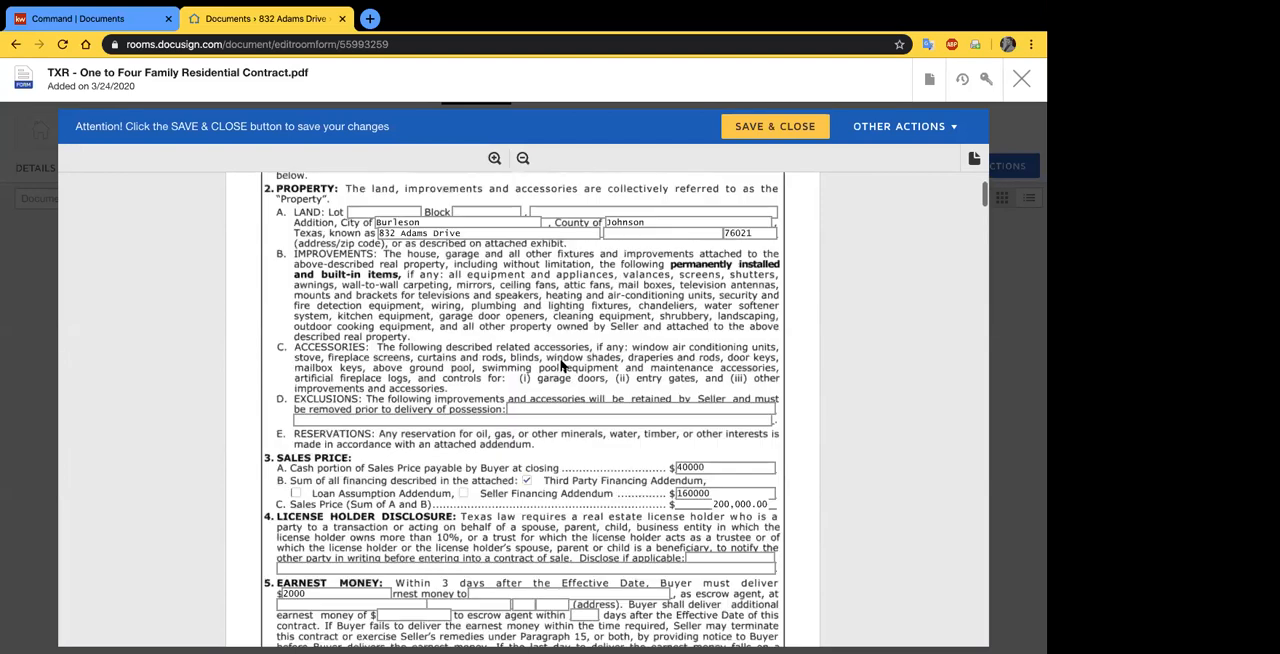
scroll(562, 366, "up", 3)
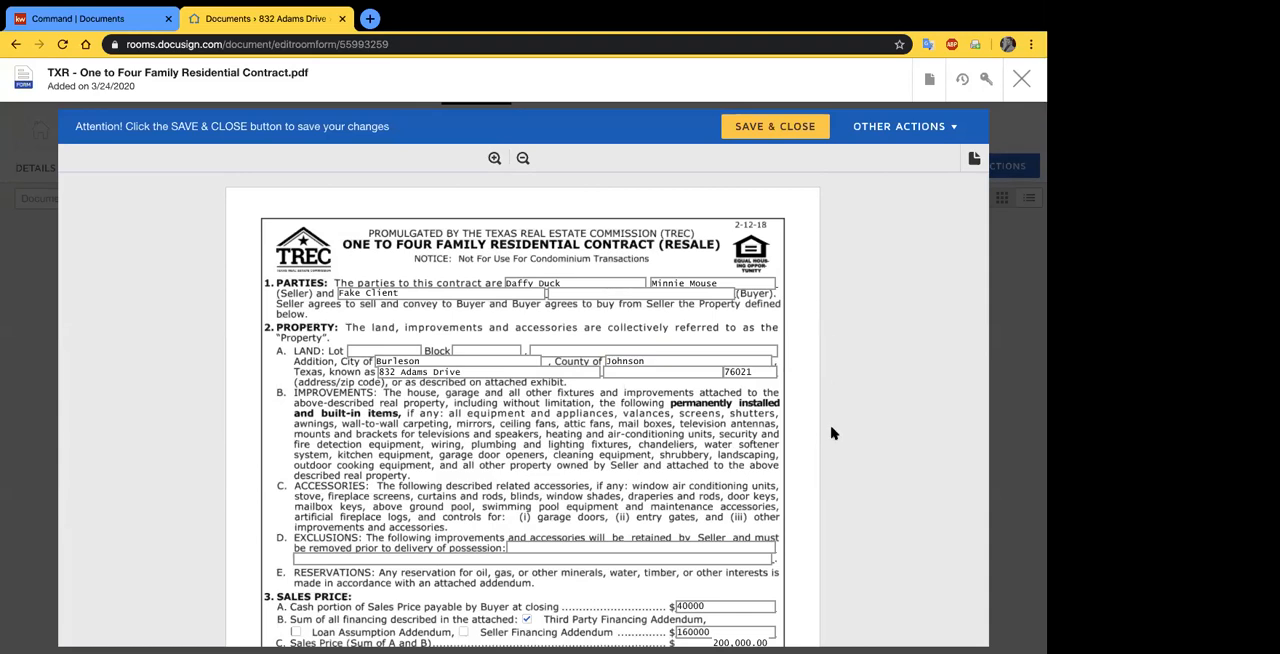
- Review the contract's sales price and earnest money paragraphs and the page 2 survey and objections terms, returning to page 1
scroll(823, 466, "down", 3)
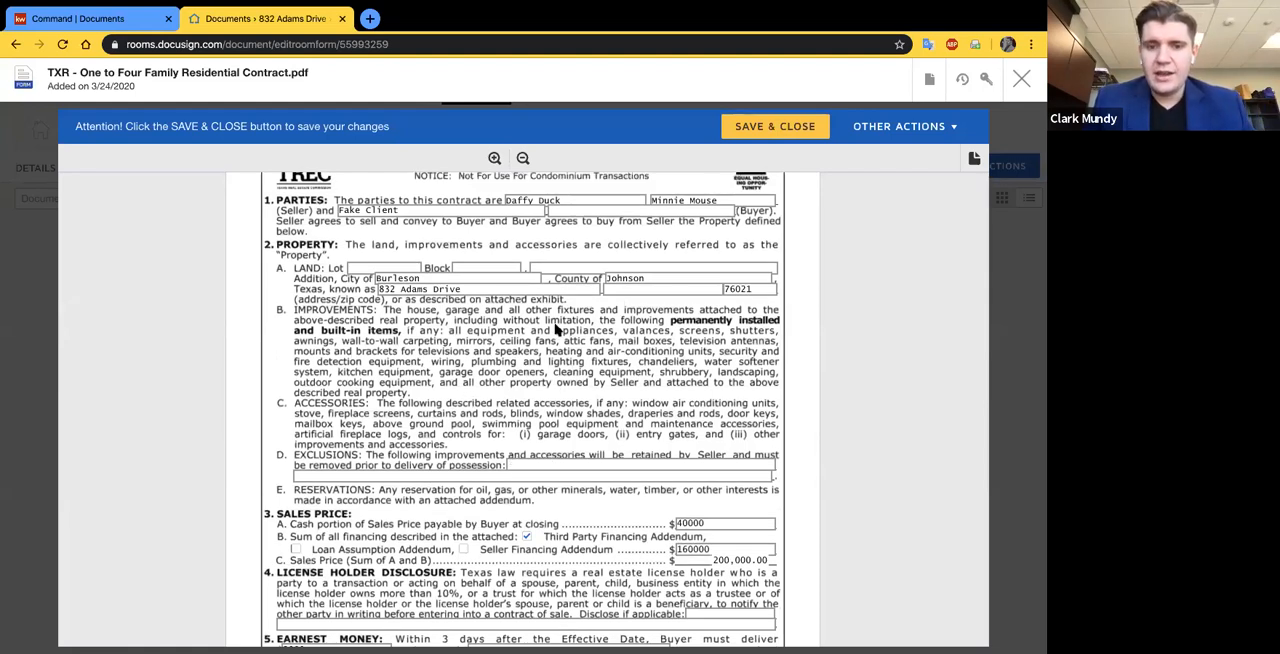
scroll(613, 462, "down", 3)
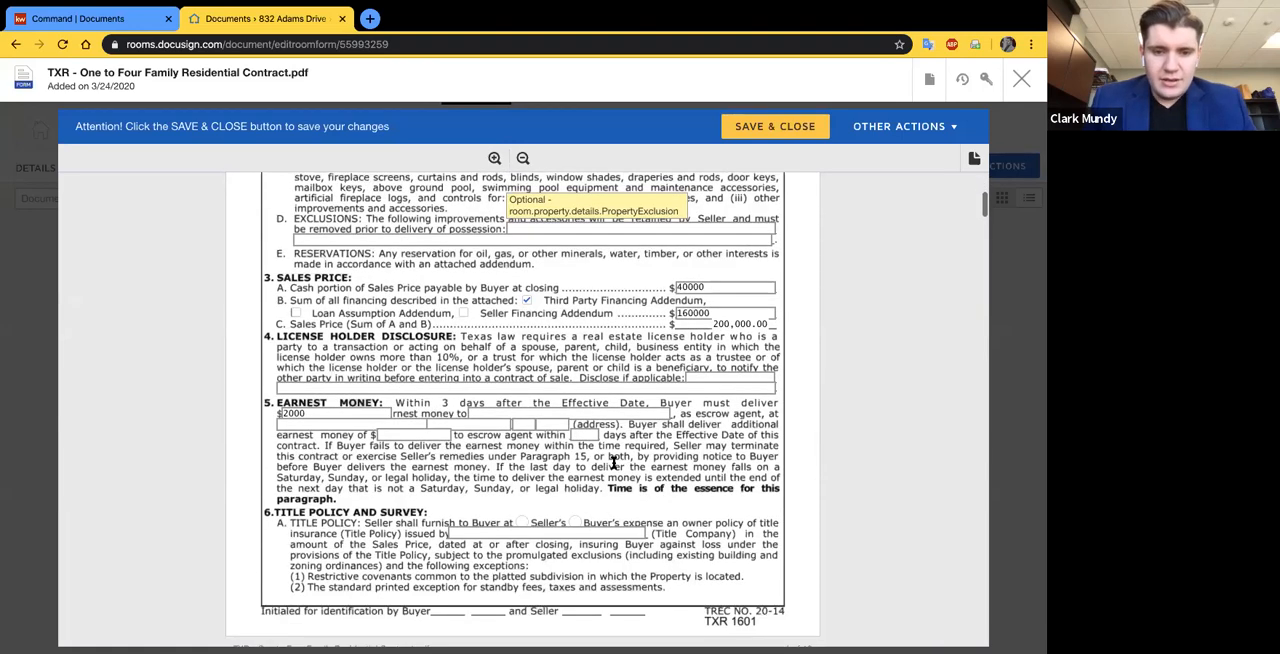
scroll(613, 462, "down", 2)
scroll(385, 408, "down", 5)
scroll(386, 390, "down", 8)
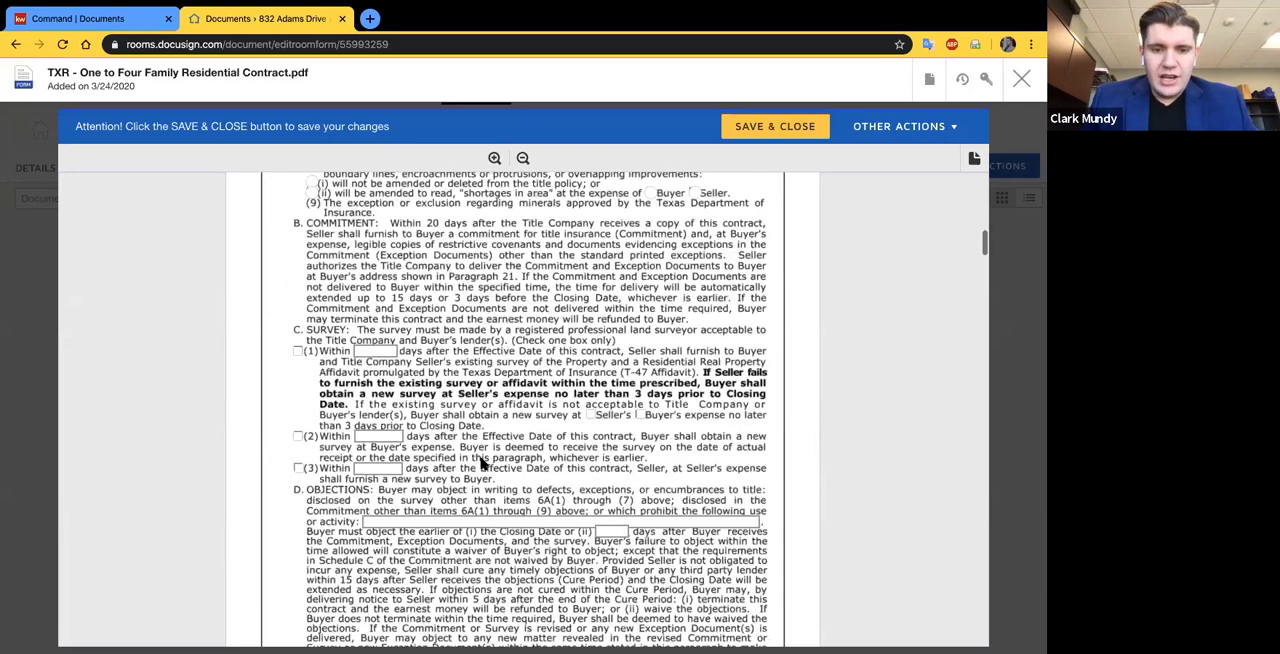
scroll(388, 370, "up", 2)
scroll(613, 487, "down", 1)
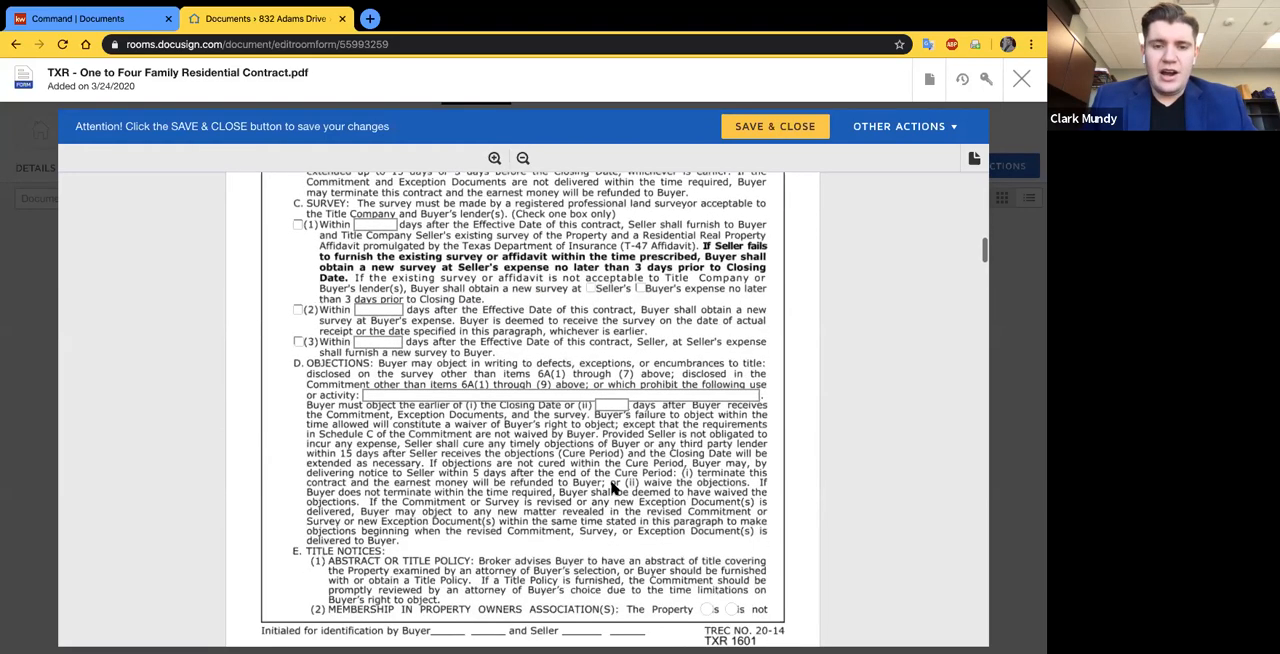
scroll(613, 487, "up", 1)
scroll(613, 487, "up", 15)
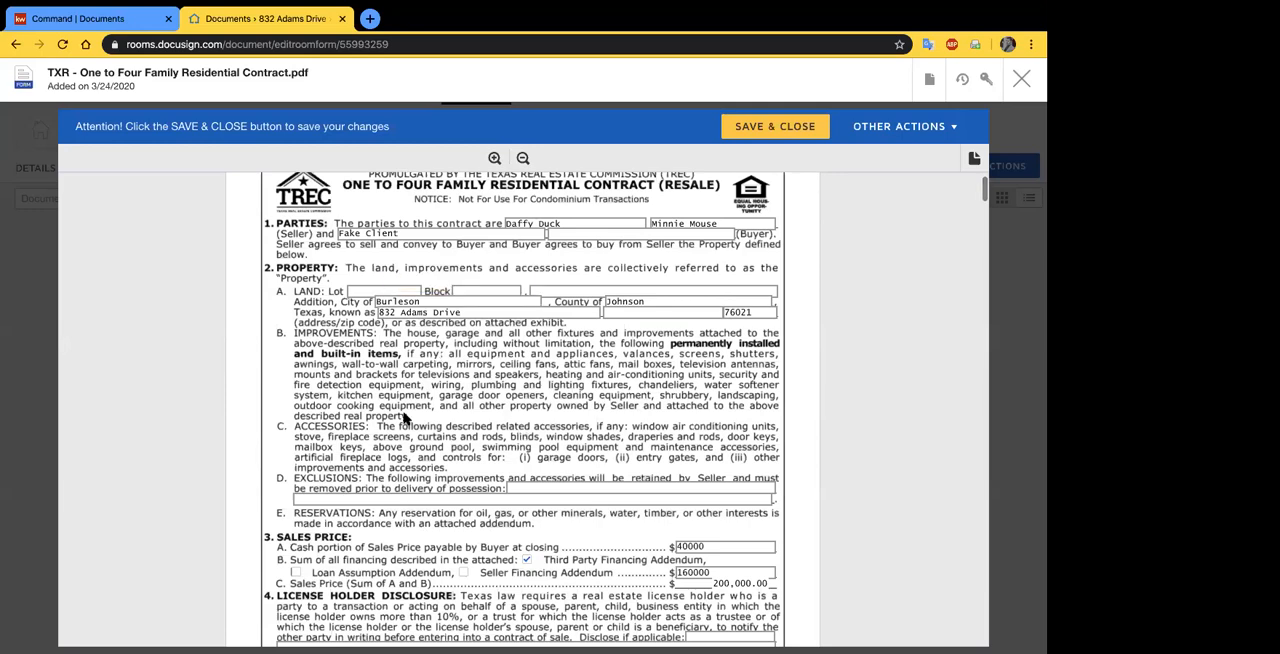
- Read through the contract from the title policy terms to the Notices and Agreement of Parties paragraphs, and save and close it
scroll(400, 430, "down", 8)
scroll(382, 450, "down", 4)
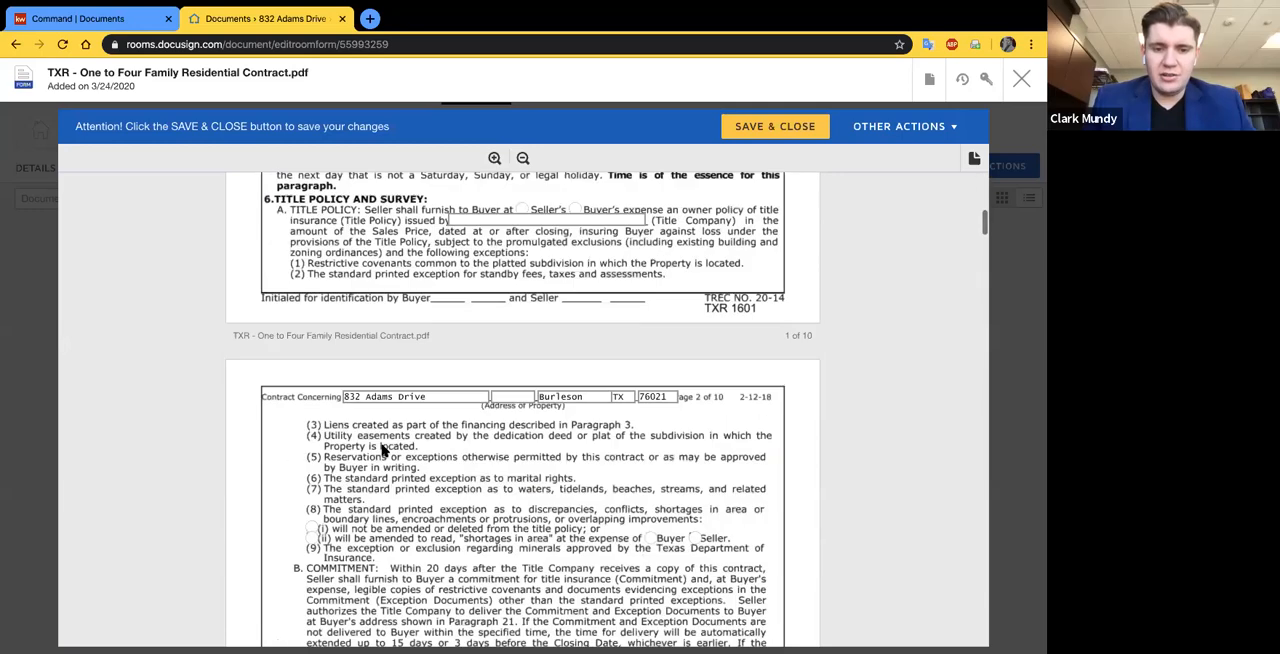
scroll(382, 450, "down", 3)
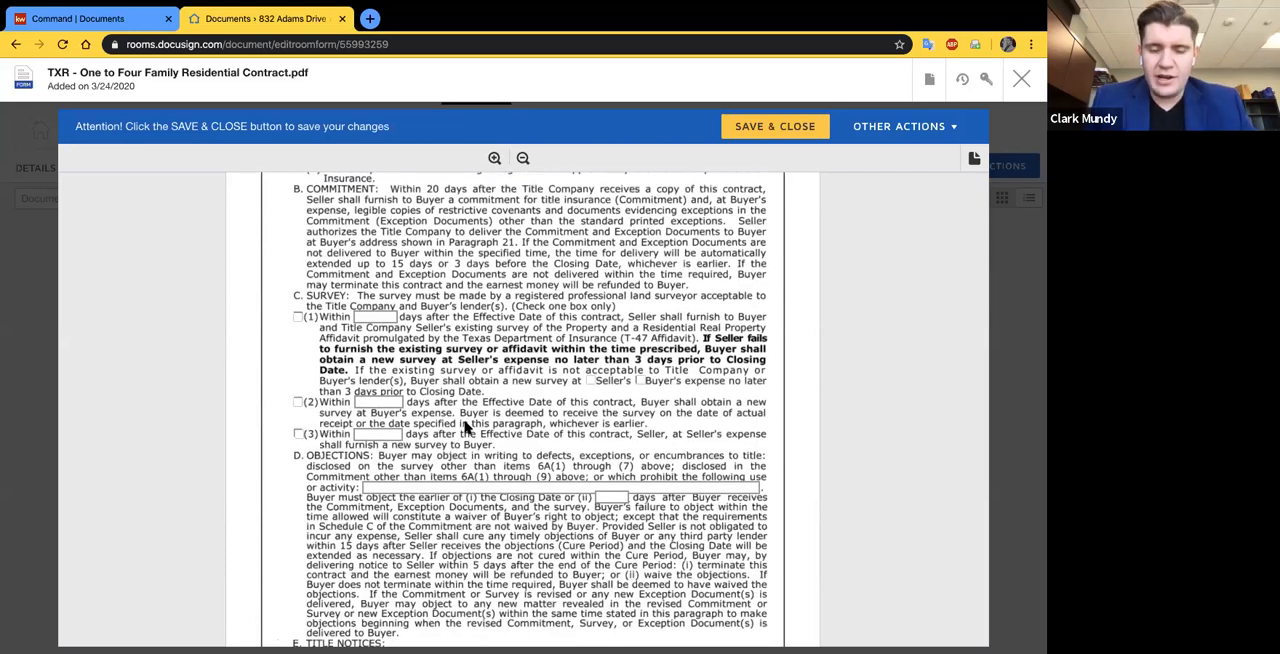
scroll(480, 395, "down", 1)
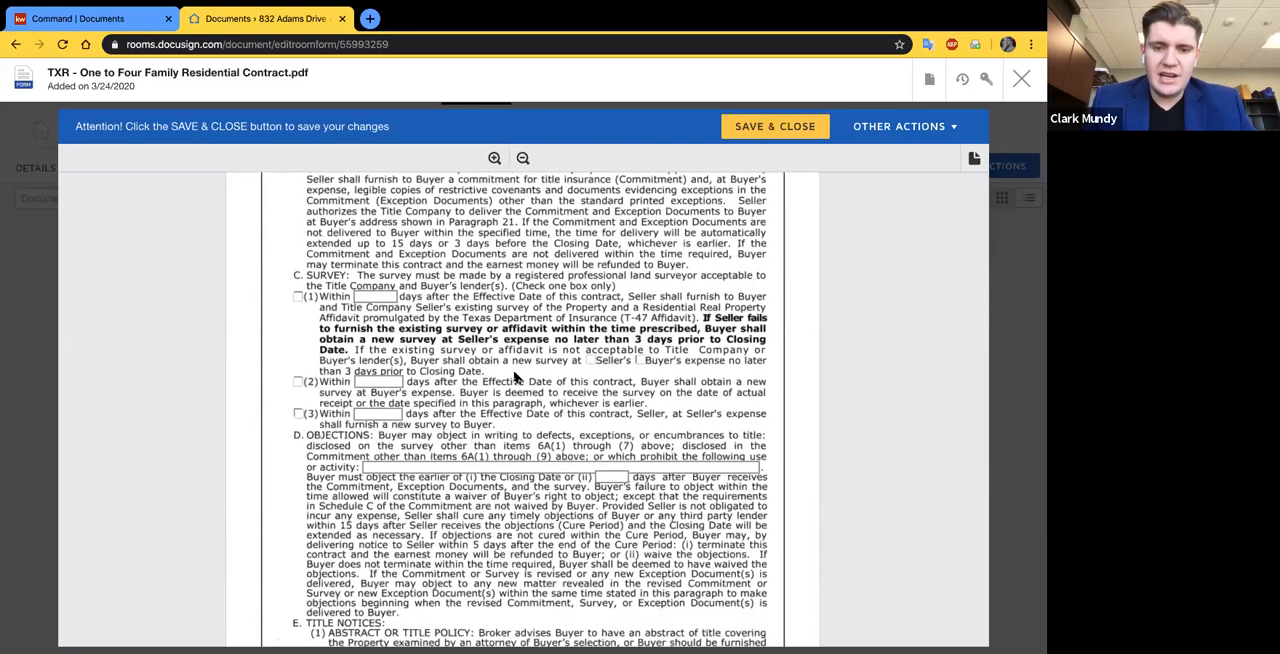
scroll(455, 390, "down", 1)
scroll(452, 390, "down", 3)
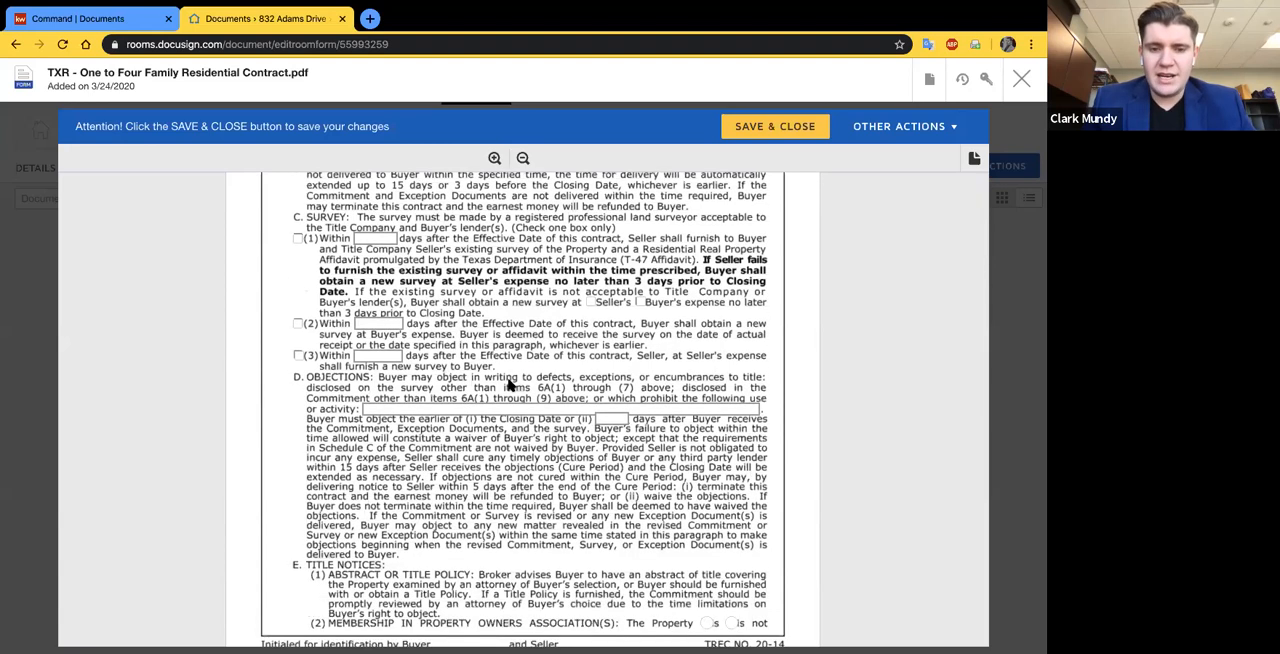
scroll(455, 427, "down", 3)
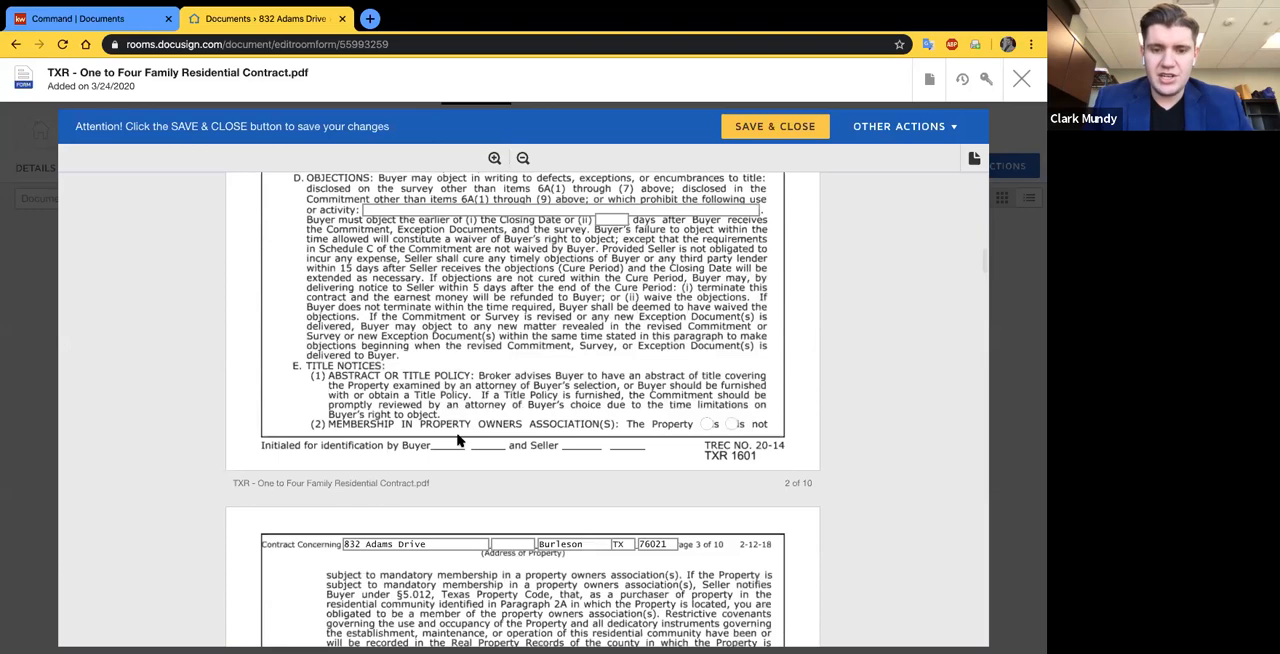
scroll(458, 440, "down", 15)
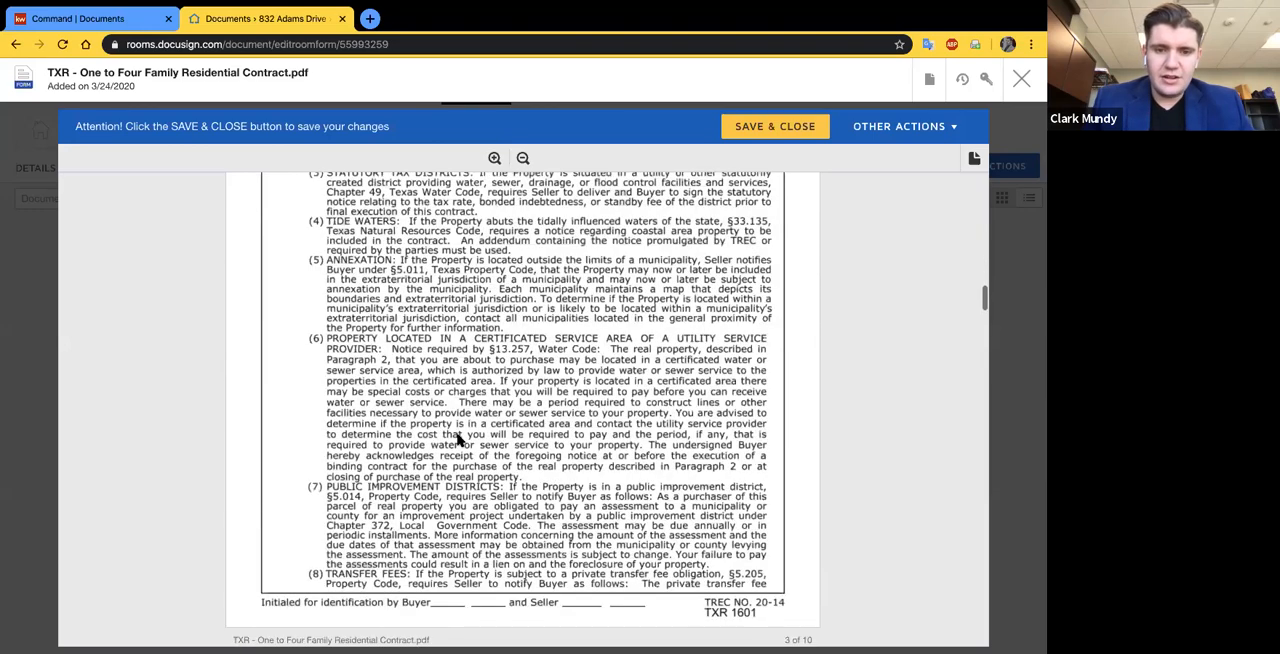
scroll(458, 440, "down", 20)
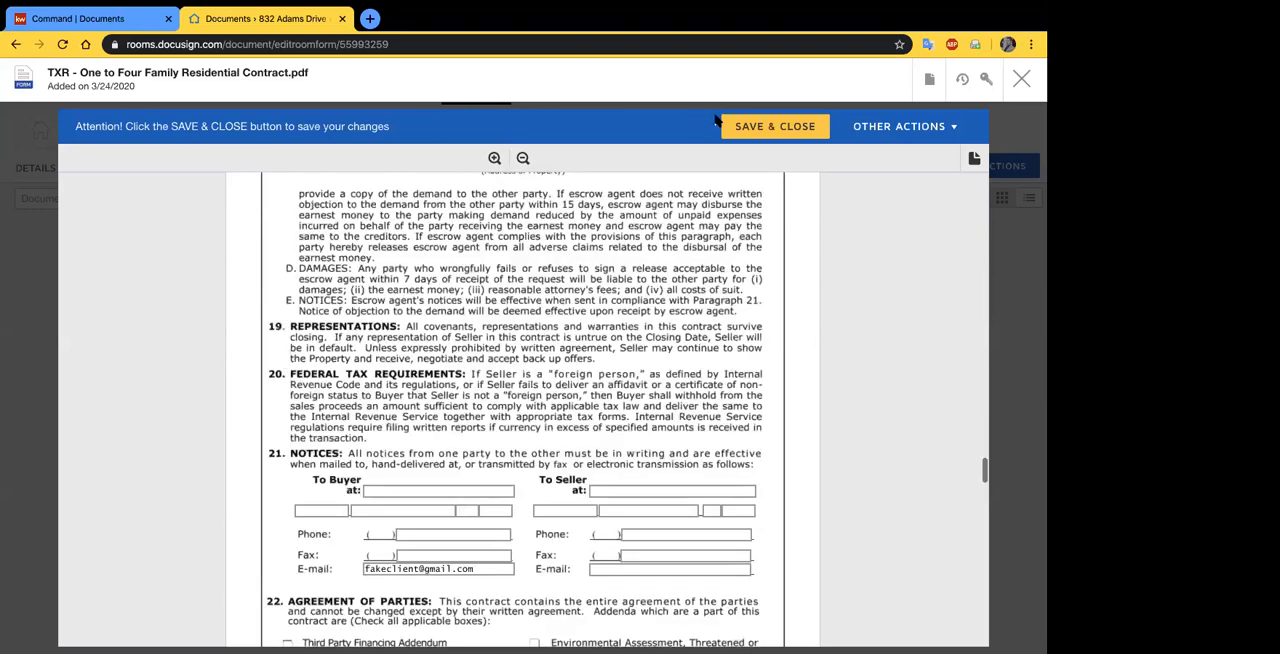
scroll(720, 122, "down", 5)
left_click(745, 127)
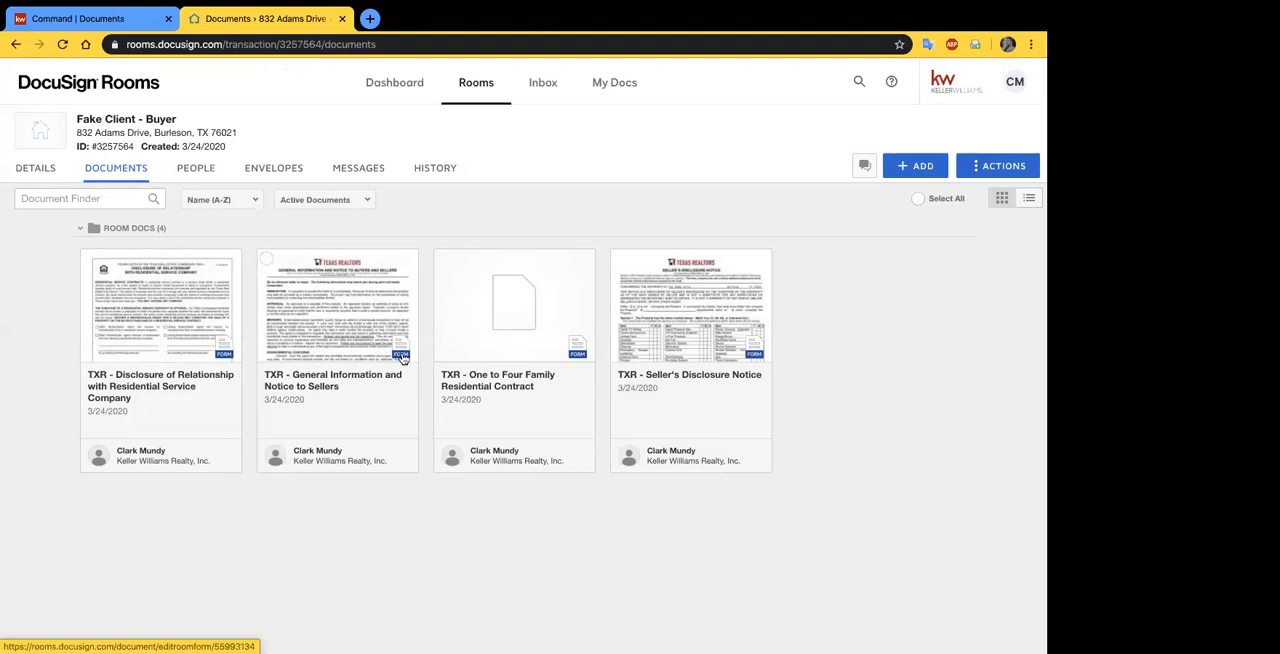
- Open TXR - General Information and Notice to Sellers and read through its notices up to the end of page 3
left_click(340, 374)
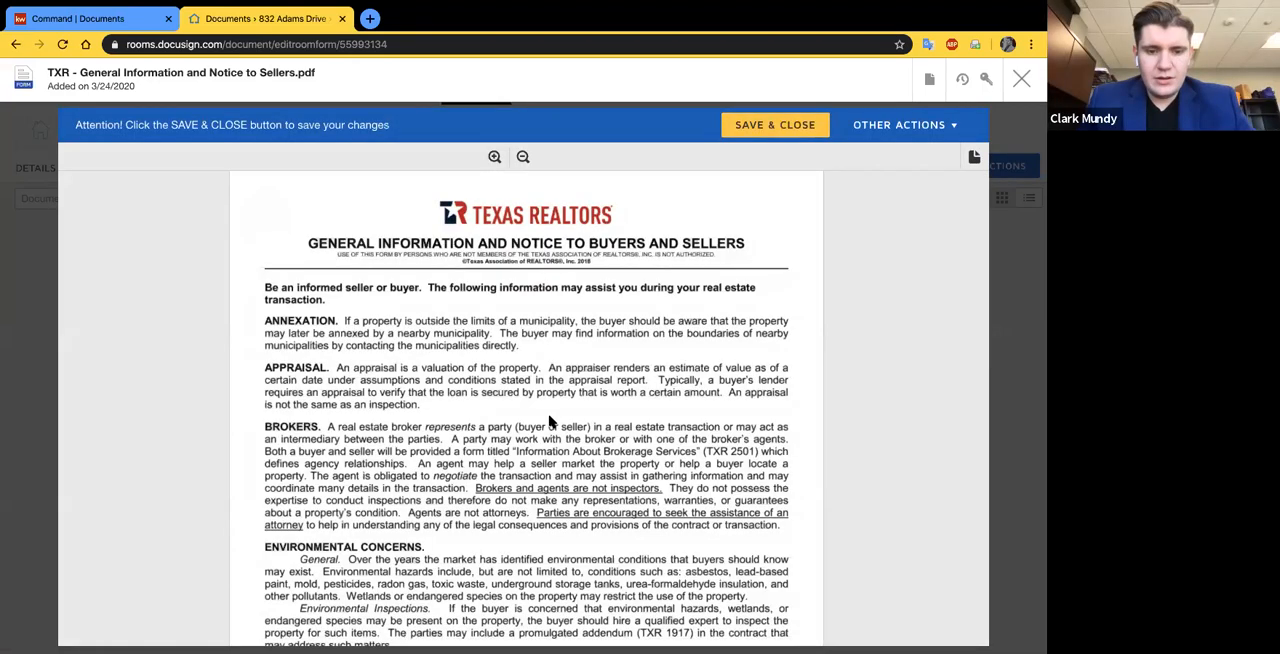
scroll(474, 326, "down", 10)
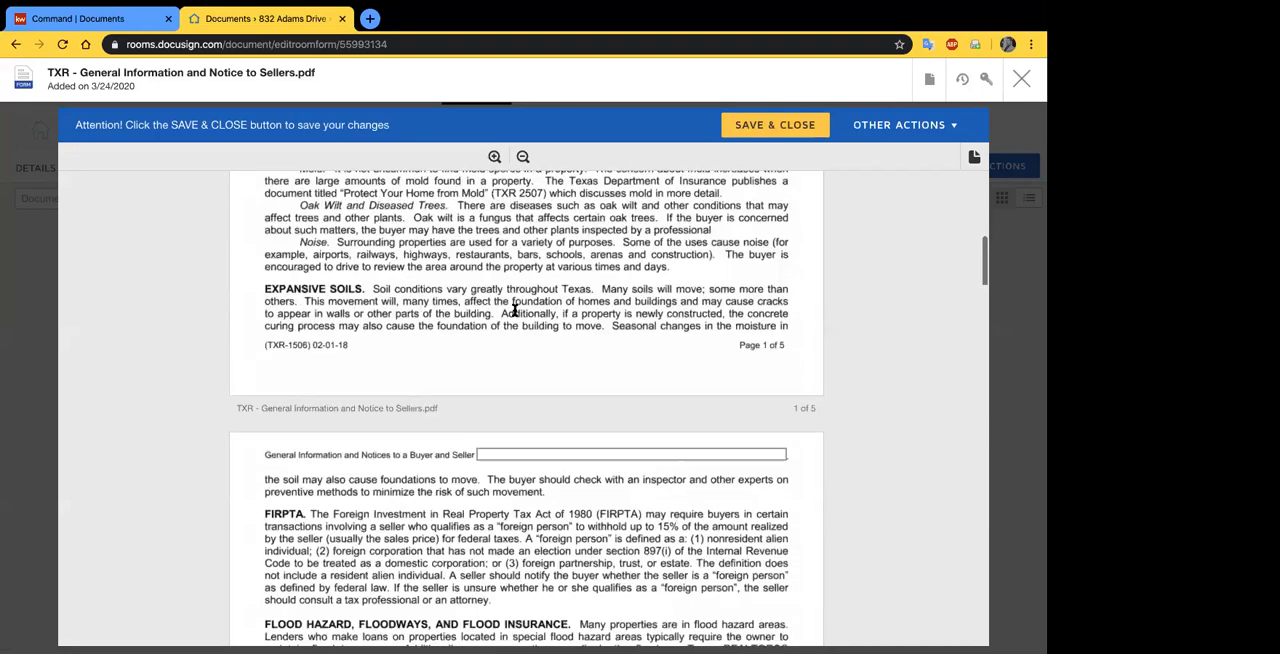
scroll(515, 381, "down", 3)
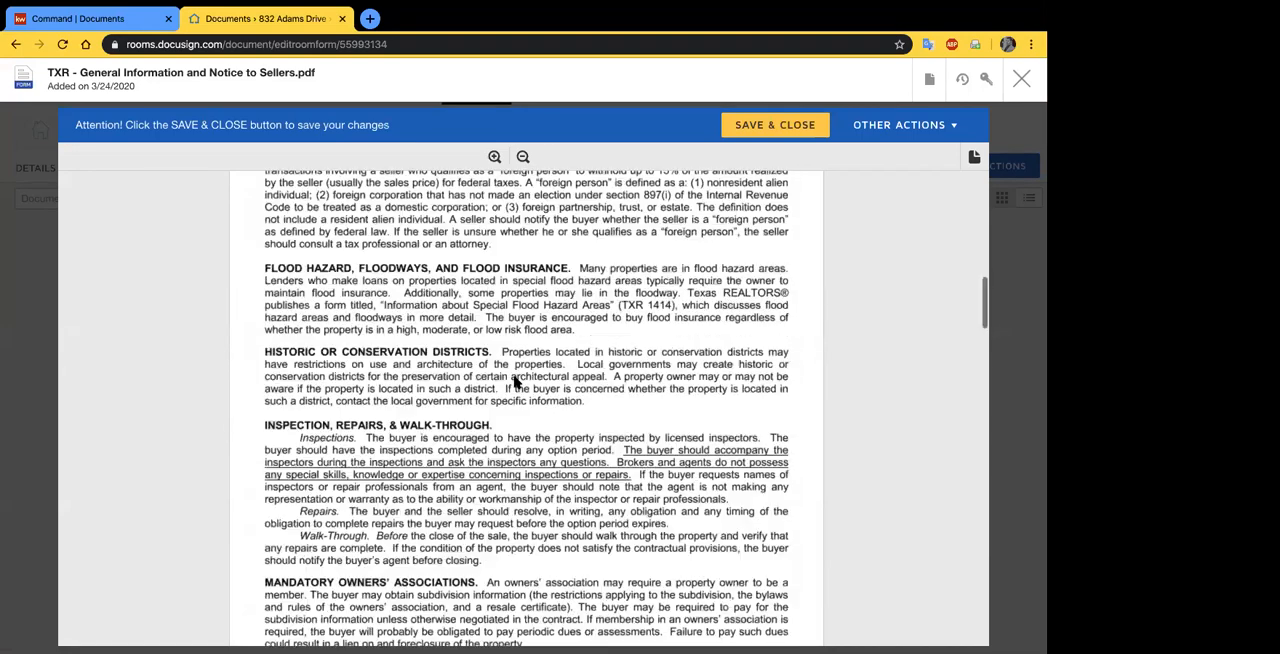
scroll(515, 381, "down", 15)
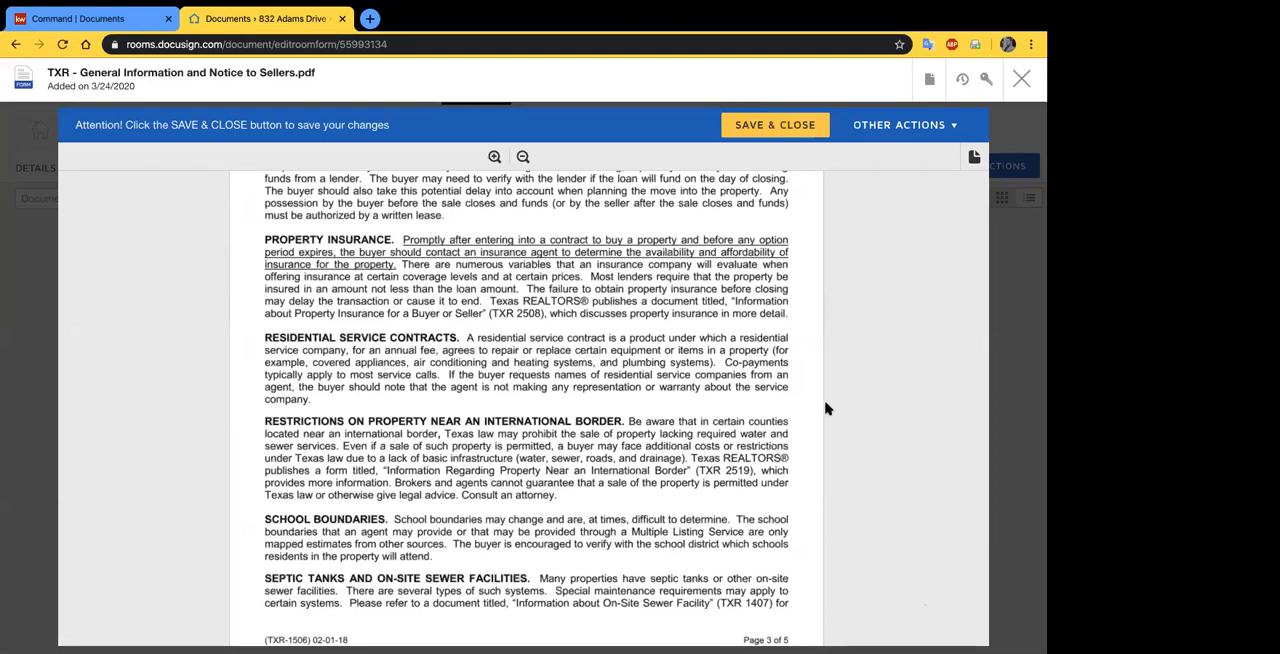
scroll(826, 408, "down", 3)
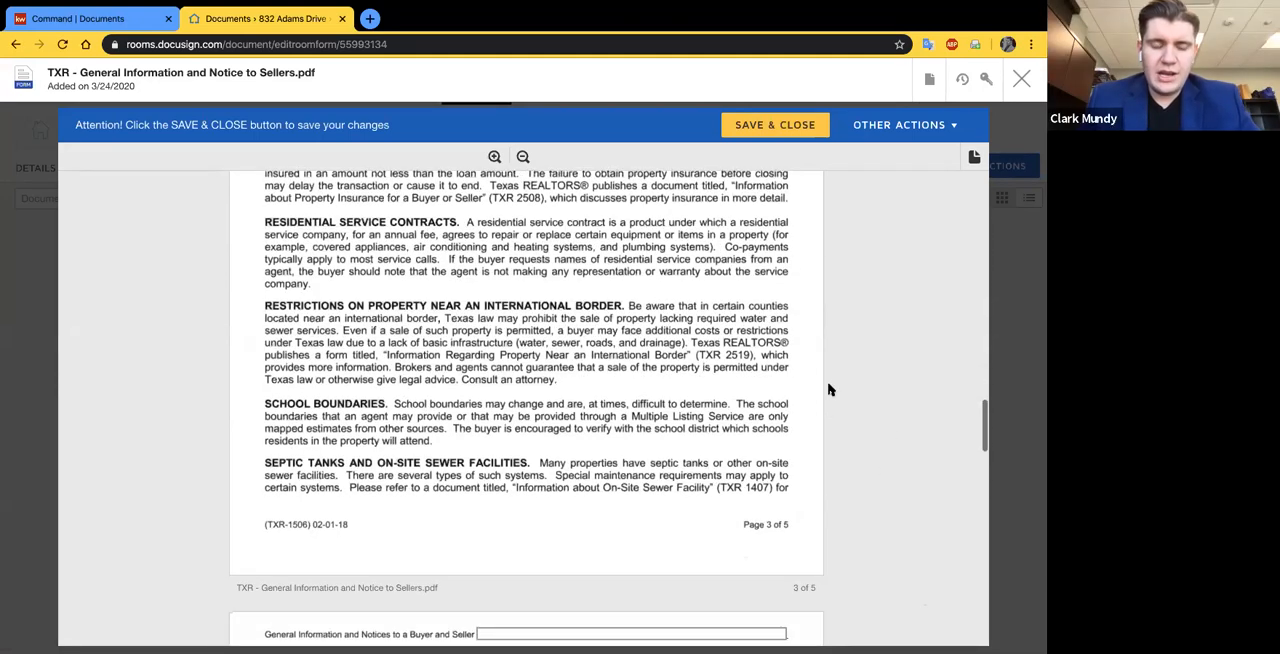
scroll(828, 390, "up", 2)
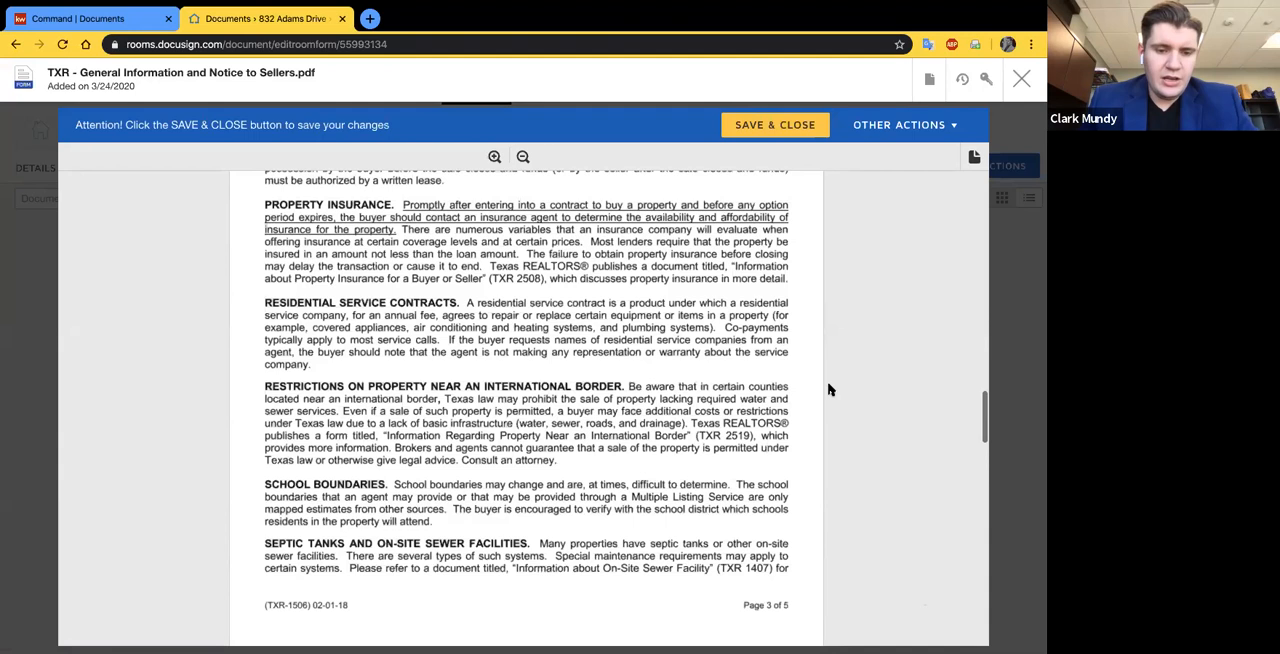
scroll(826, 390, "down", 1)
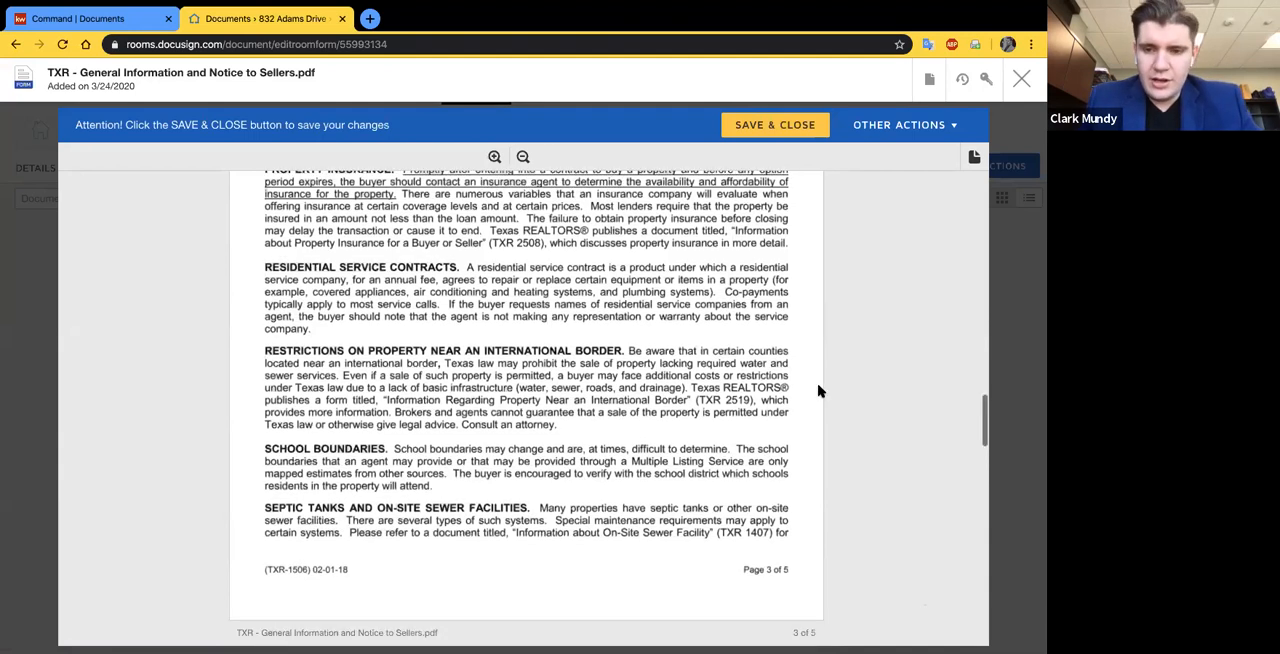
- Review the remaining notice pages through the broker and signature block on page 5, and save and close the form
scroll(858, 458, "down", 1)
scroll(851, 403, "down", 2)
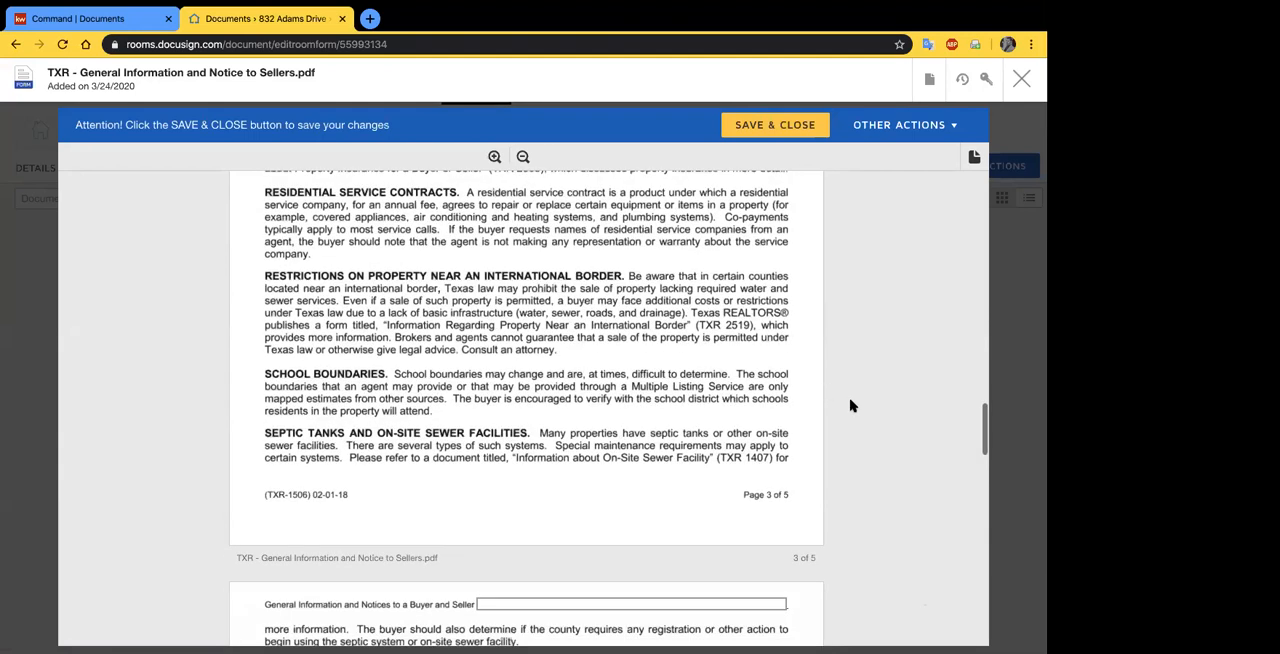
scroll(786, 376, "down", 2)
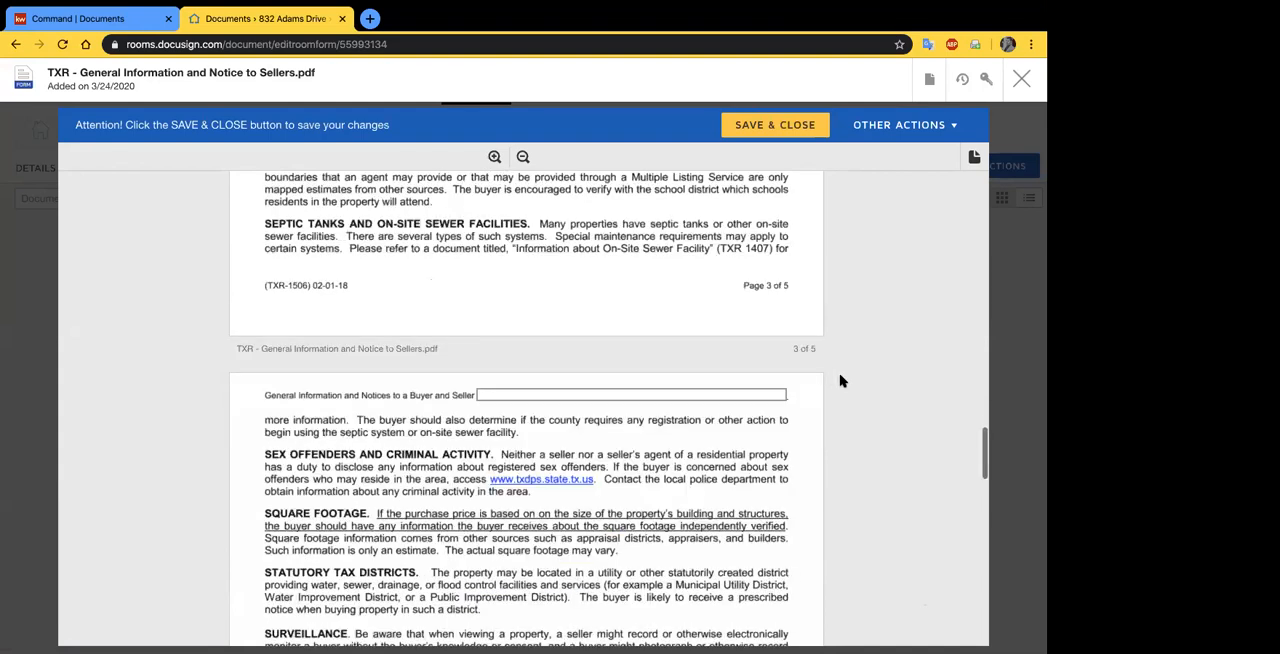
scroll(840, 380, "down", 2)
scroll(840, 380, "down", 2)
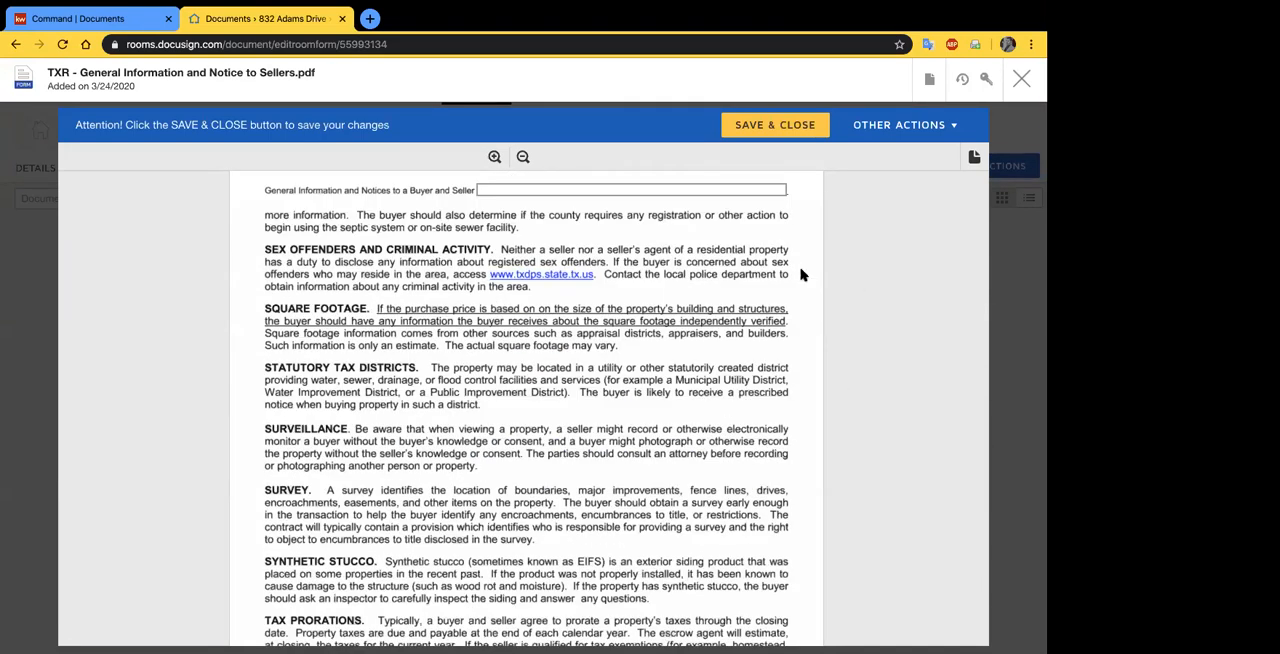
scroll(805, 275, "down", 3)
scroll(437, 429, "down", 8)
scroll(435, 428, "down", 10)
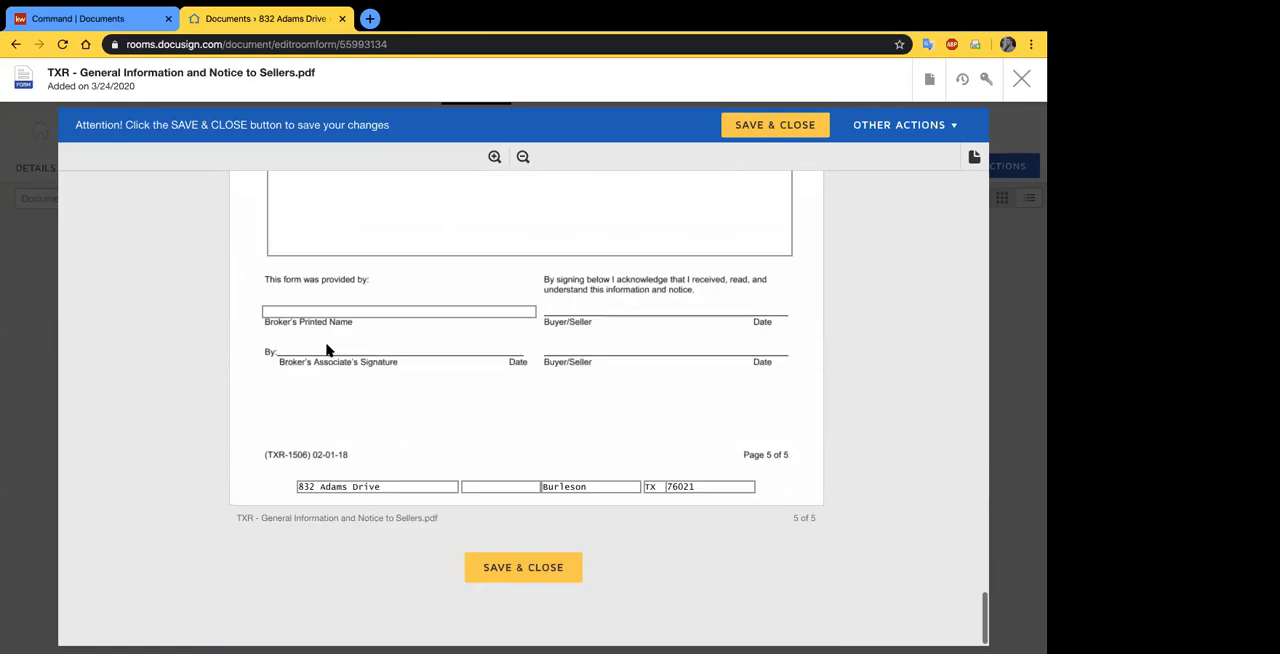
left_click(808, 124)
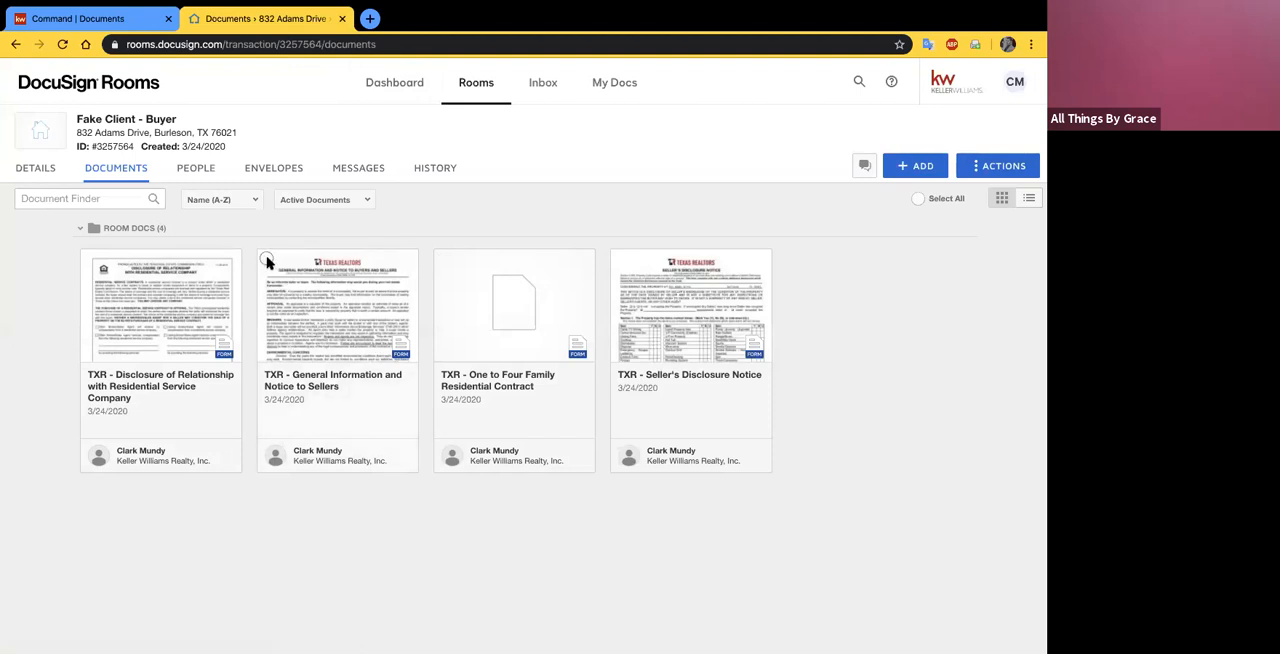
- Search the TXR - Texas Association of Realtors forms library for "general" and close the form picker without adding anything
left_click(920, 166)
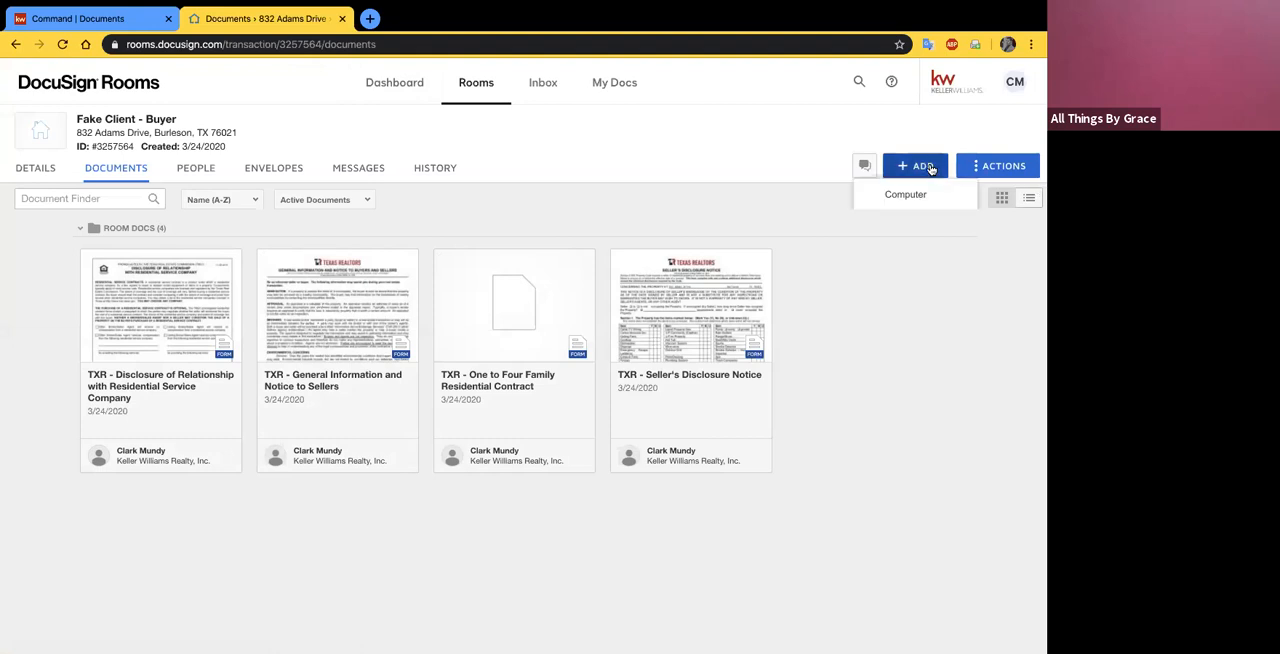
left_click(914, 224)
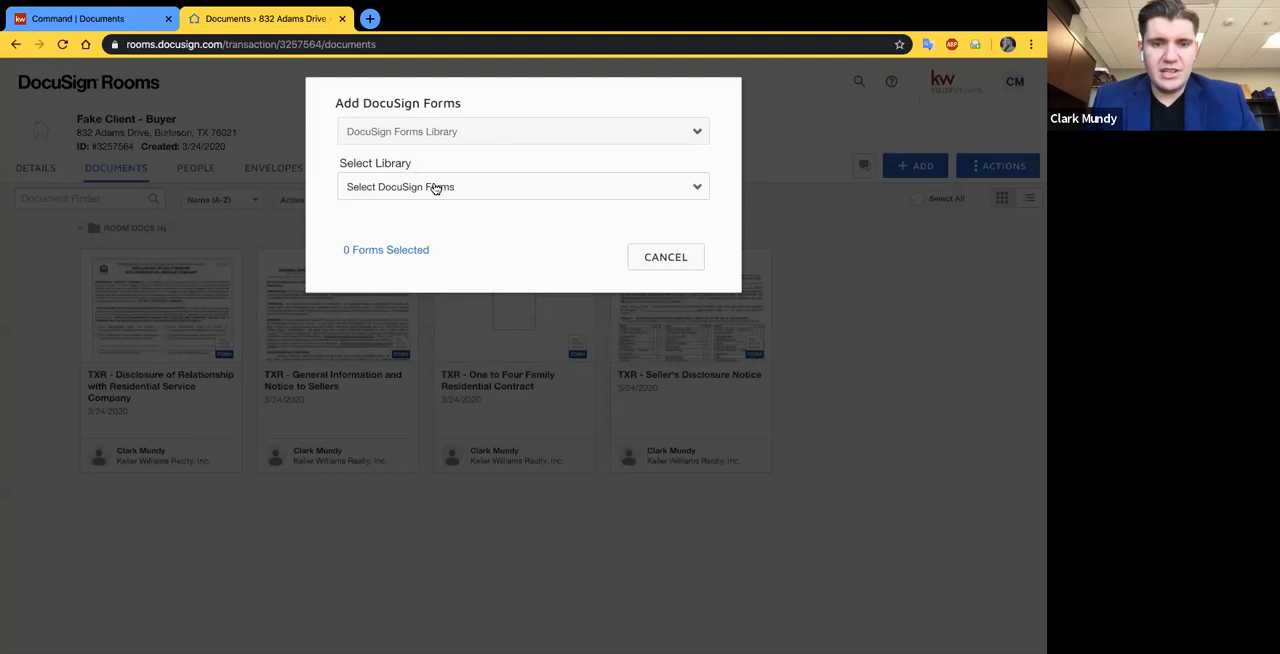
left_click(434, 189)
left_click(440, 213)
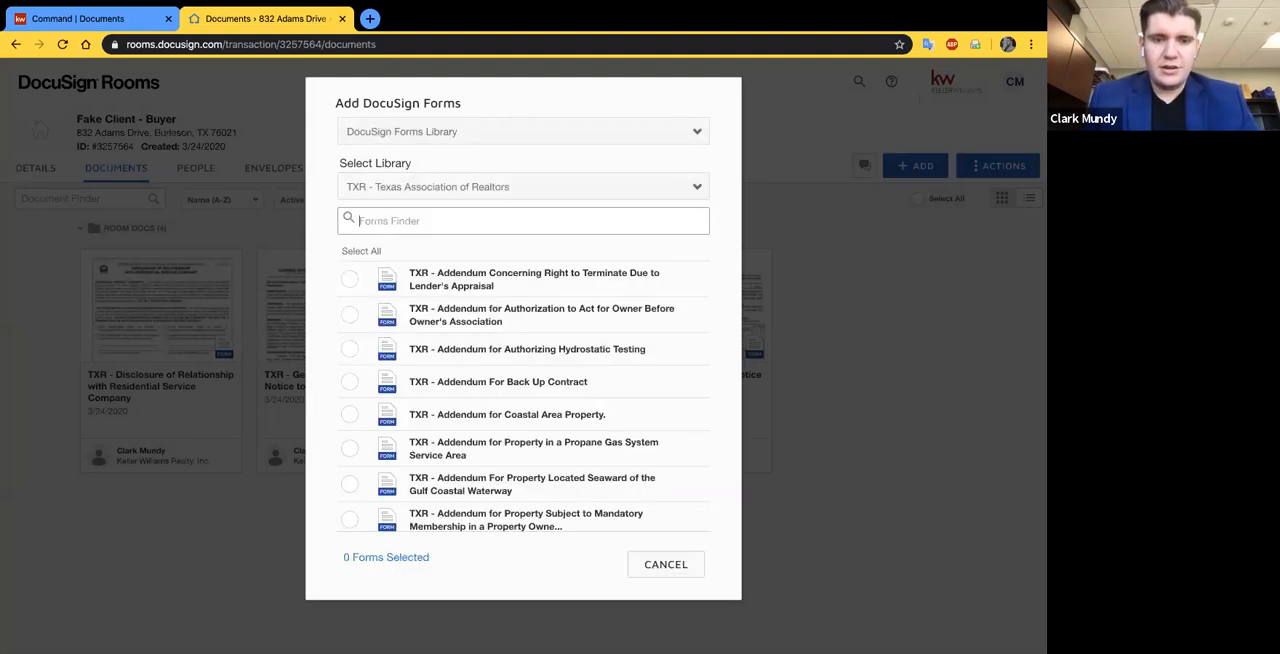
type("general")
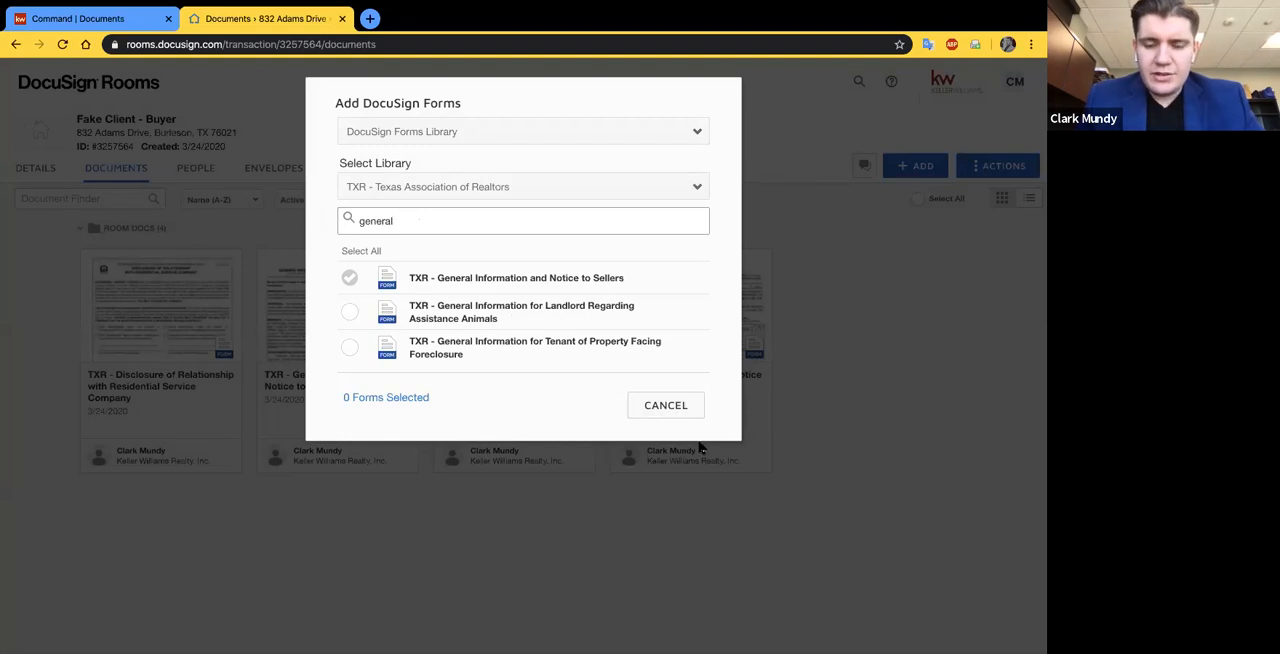
left_click(472, 437)
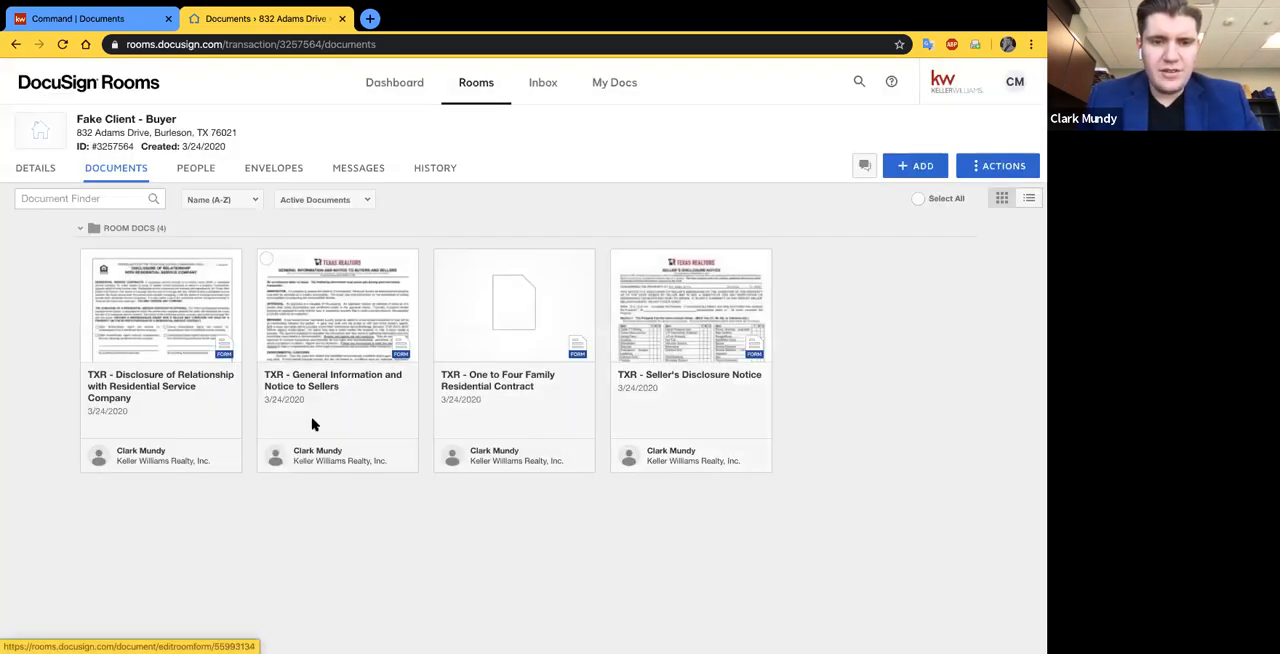
scroll(400, 340, "down", 1)
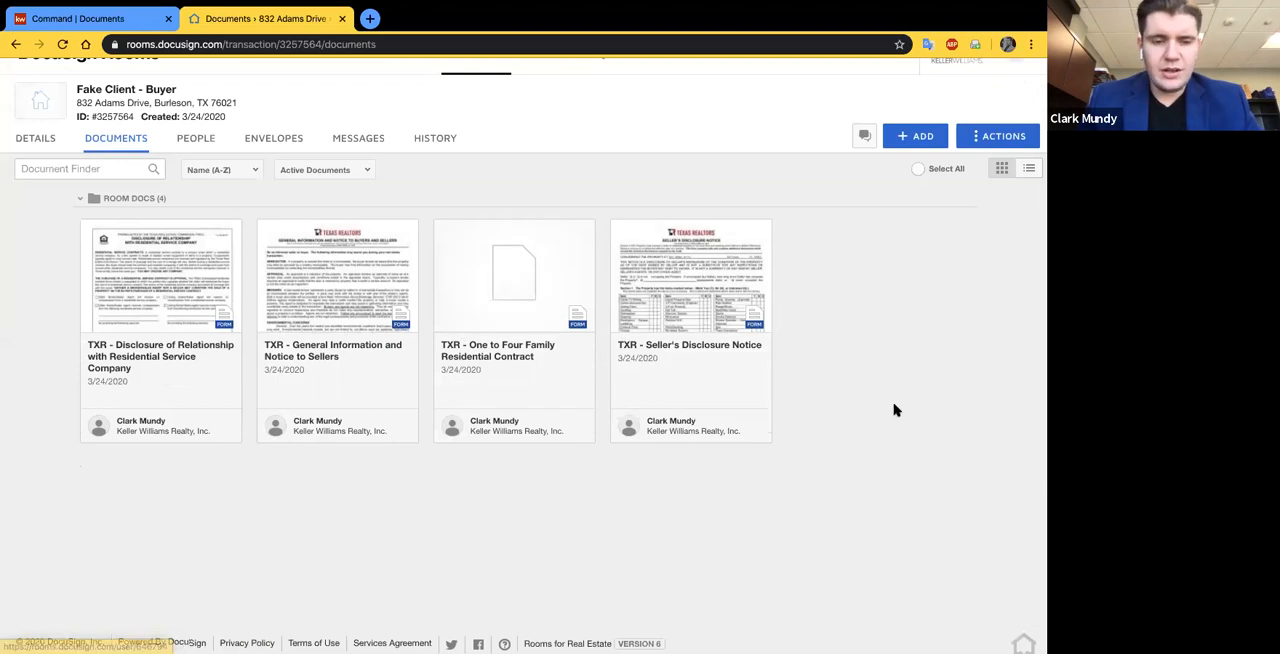
scroll(894, 408, "down", 1)
scroll(372, 320, "up", 2)
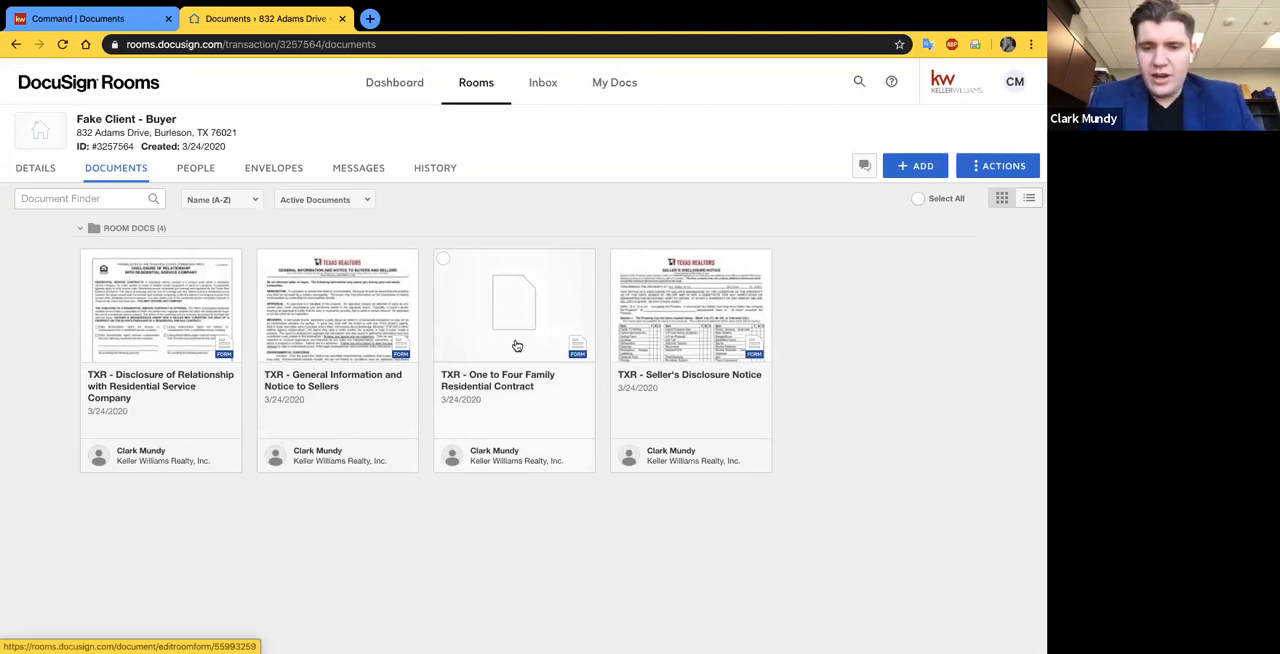
- Open TXR - Seller's Disclosure Notice and examine the property heading, occupancy question and Section 1 item checklist on page 1
left_click(680, 348)
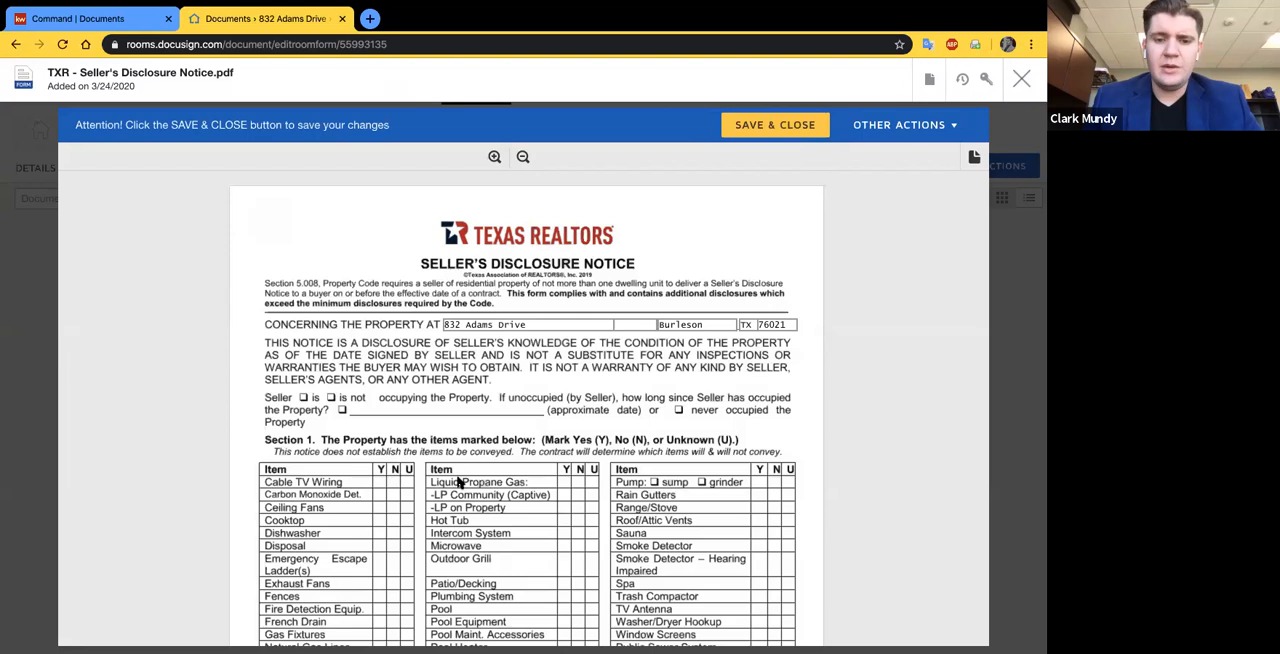
scroll(458, 482, "down", 1)
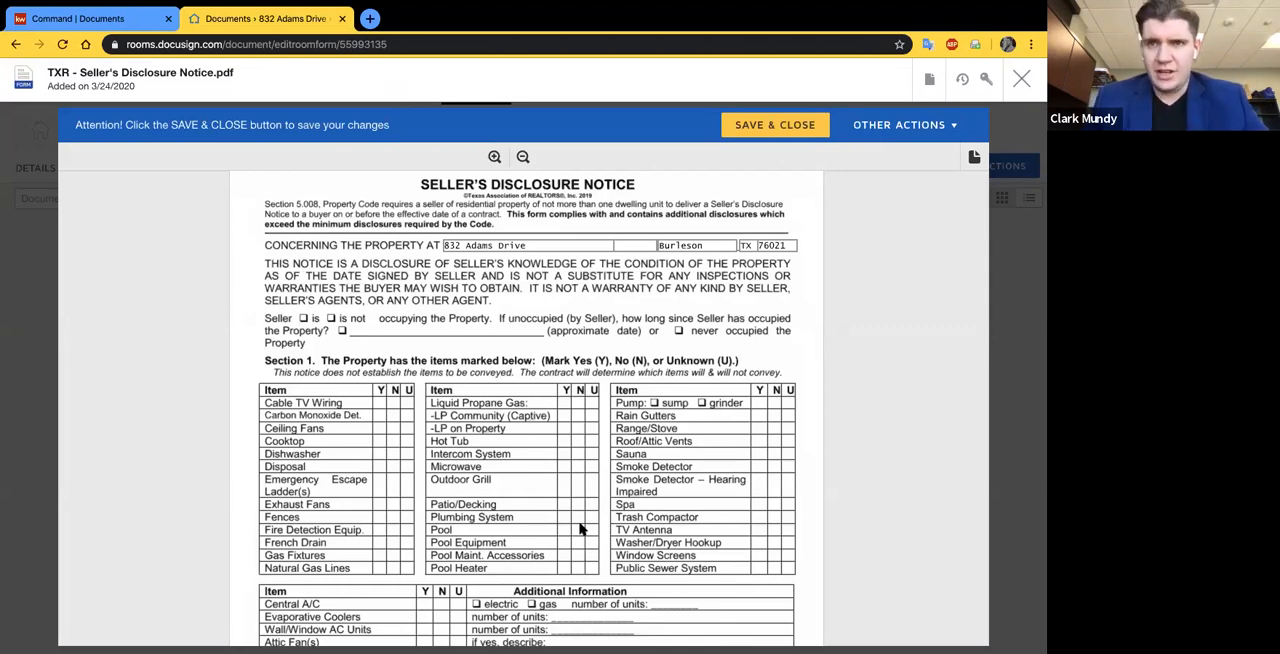
scroll(580, 528, "down", 1)
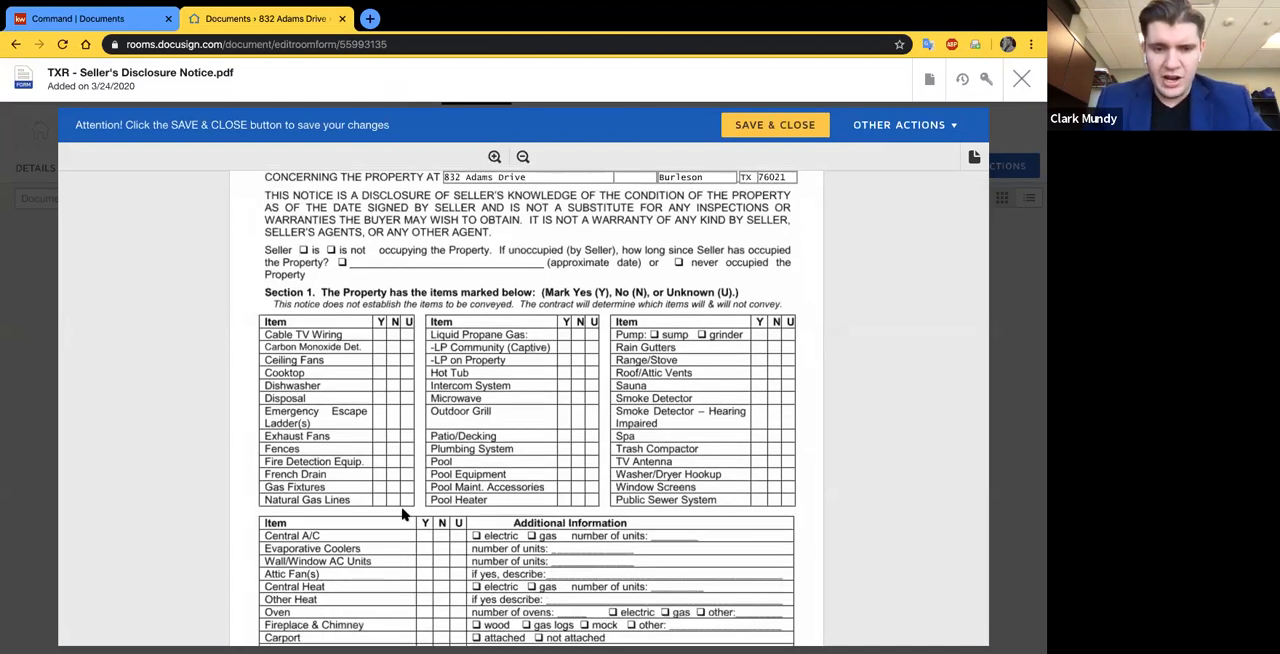
scroll(700, 410, "up", 1)
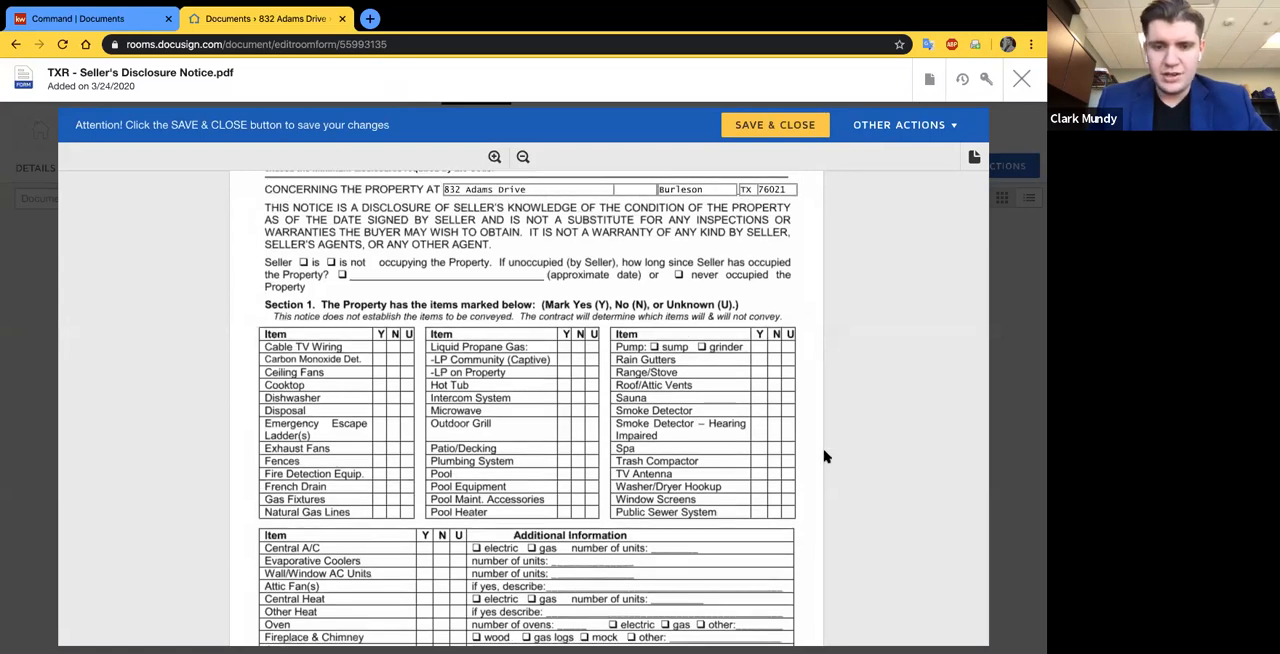
scroll(620, 434, "up", 3)
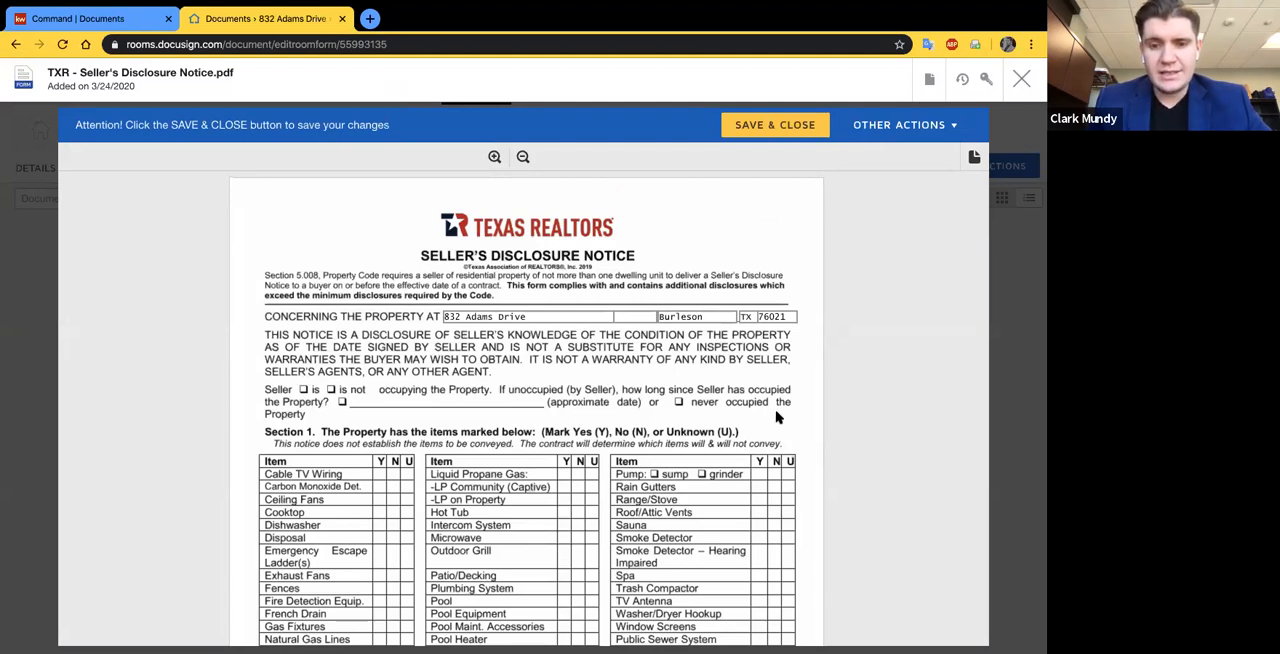
scroll(845, 474, "down", 1)
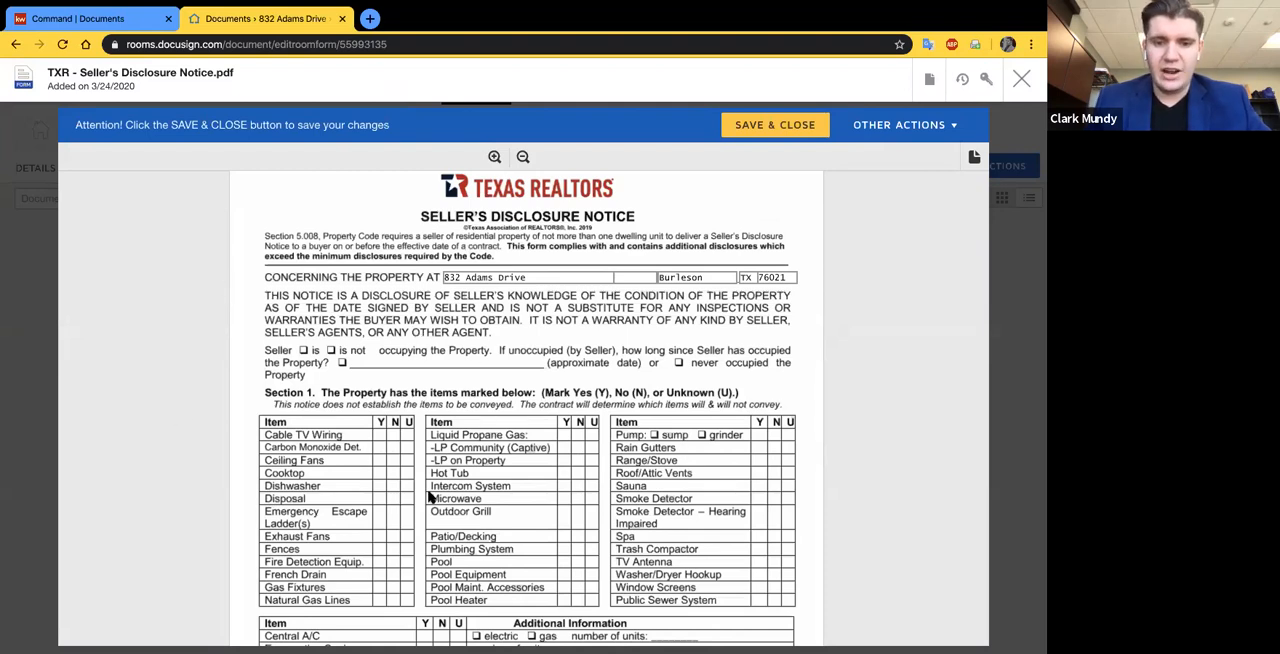
scroll(430, 497, "down", 1)
scroll(480, 460, "up", 2)
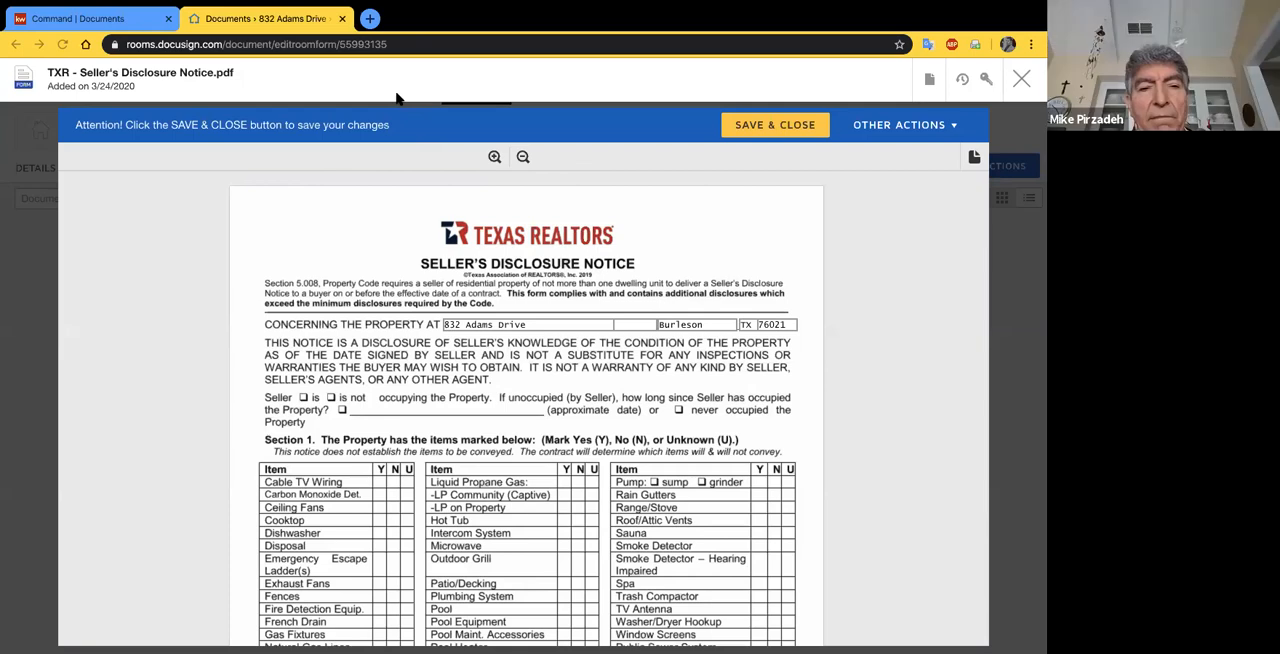
- Open the Sellers Shield website in a new browser tab
left_click(367, 22)
type("sellershiel")
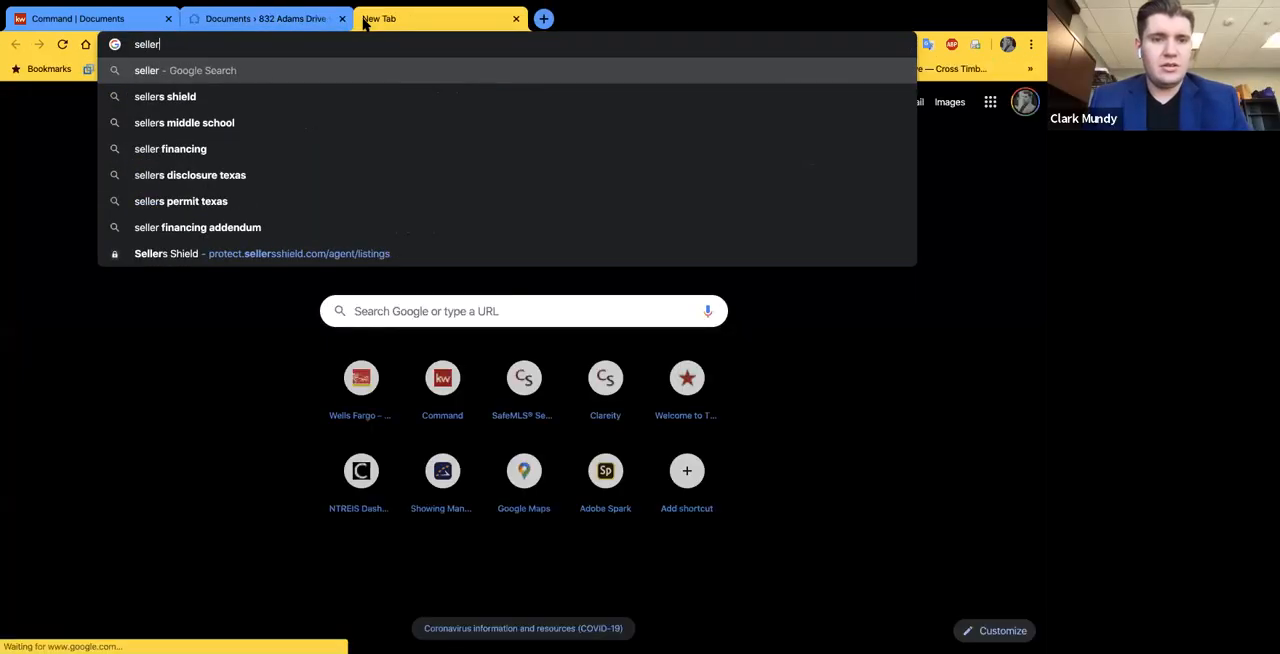
type("d")
key("Return")
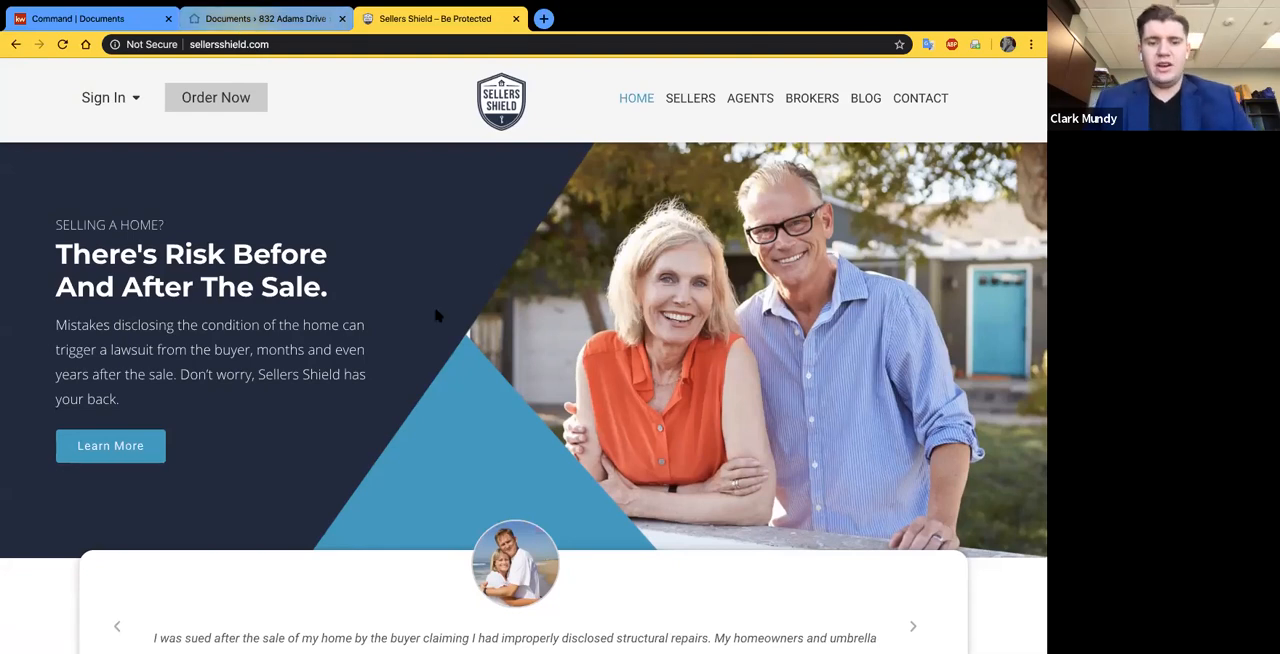
- Return to the Seller's Disclosure Notice, review its Section 1 item tables down to the start of page 2, and close the form
key("ctrl+shift+Tab")
scroll(530, 444, "down", 5)
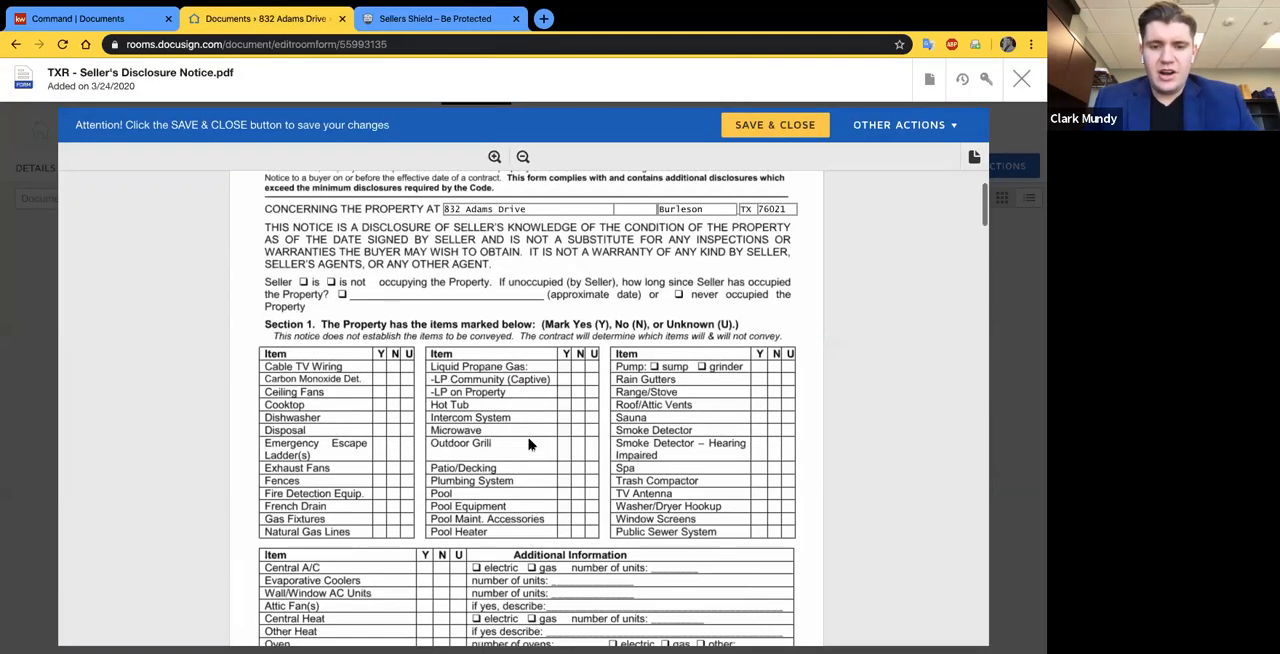
scroll(395, 440, "down", 3)
scroll(406, 455, "down", 2)
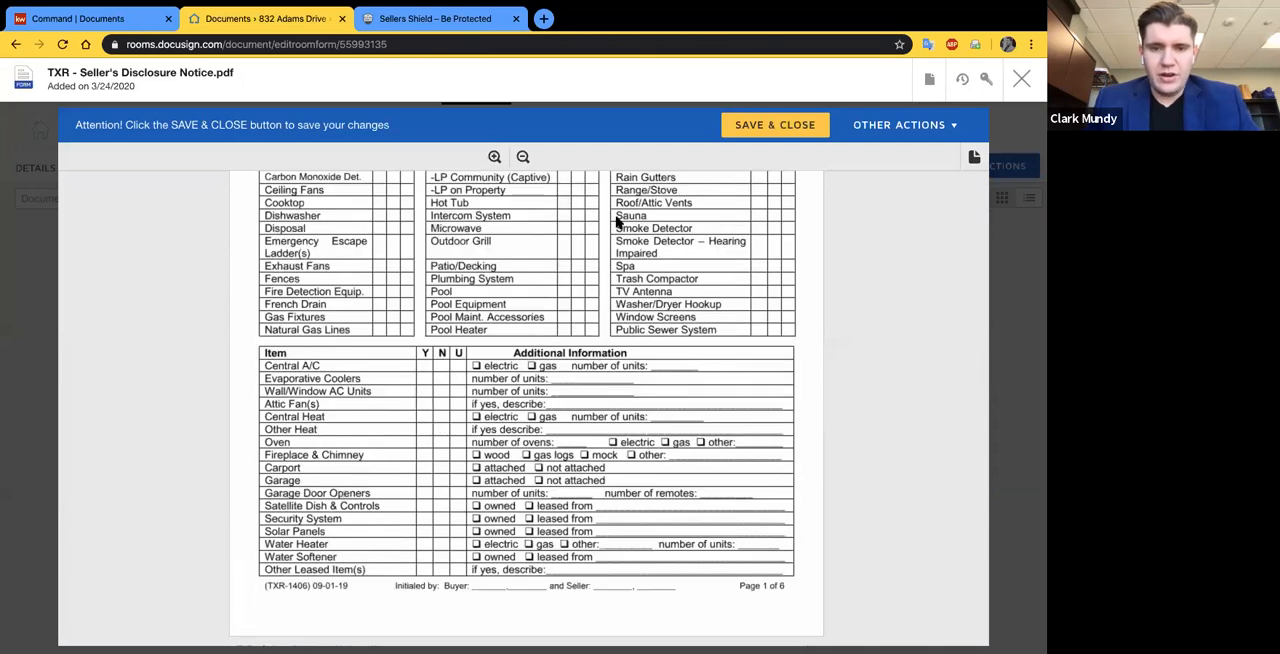
scroll(374, 278, "up", 3)
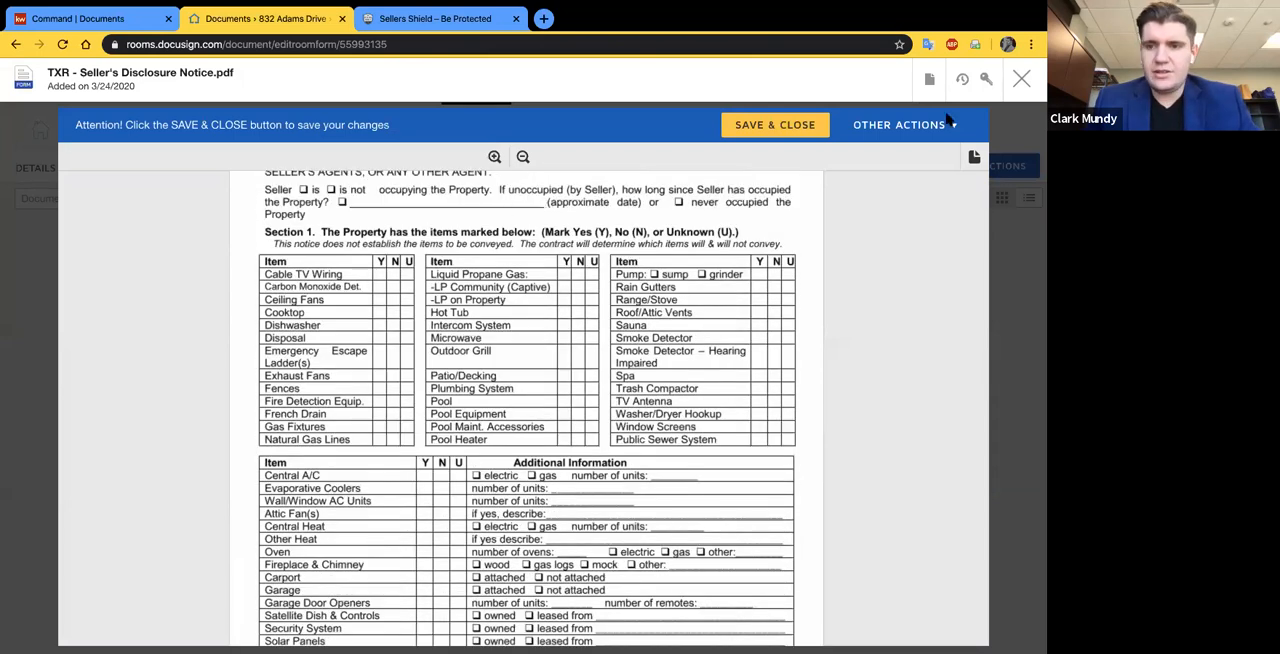
scroll(948, 120, "up", 1)
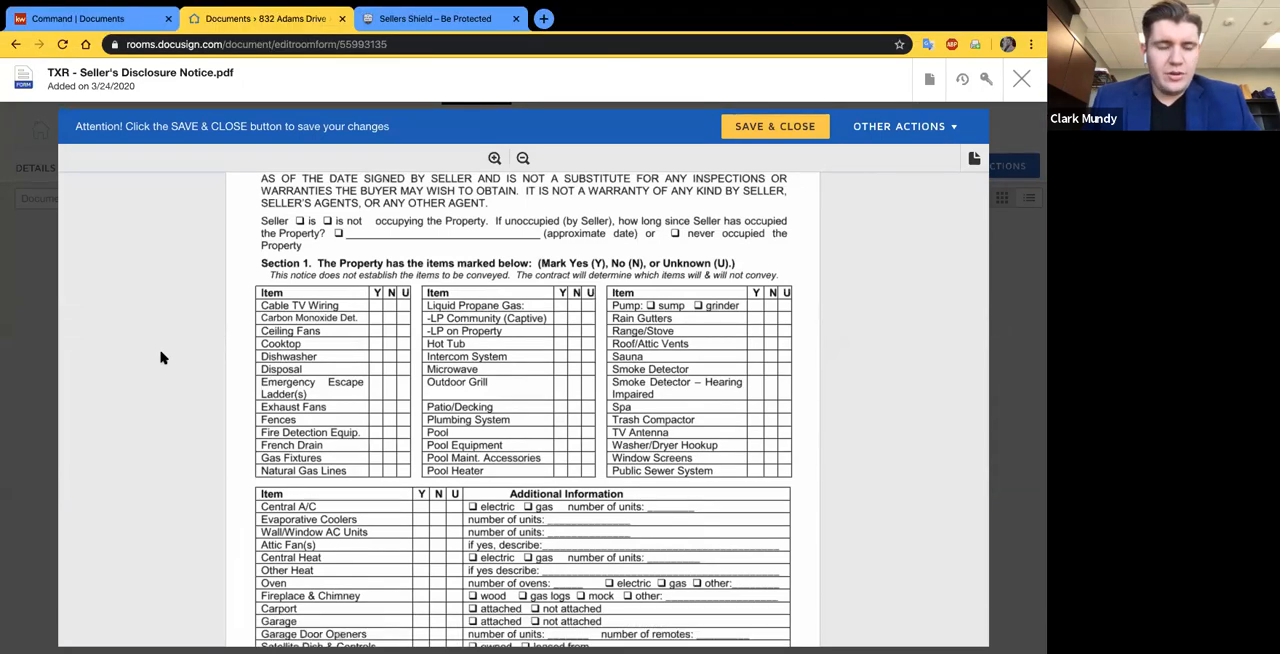
scroll(239, 382, "down", 2)
scroll(239, 382, "down", 5)
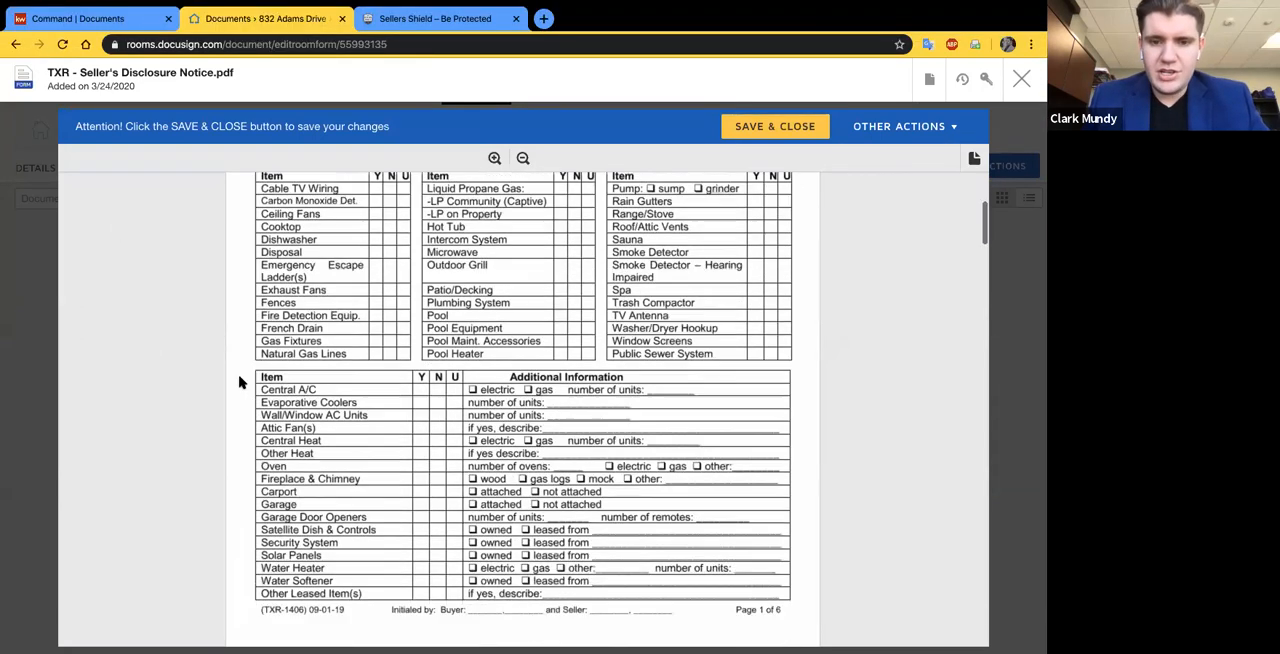
scroll(239, 382, "down", 2)
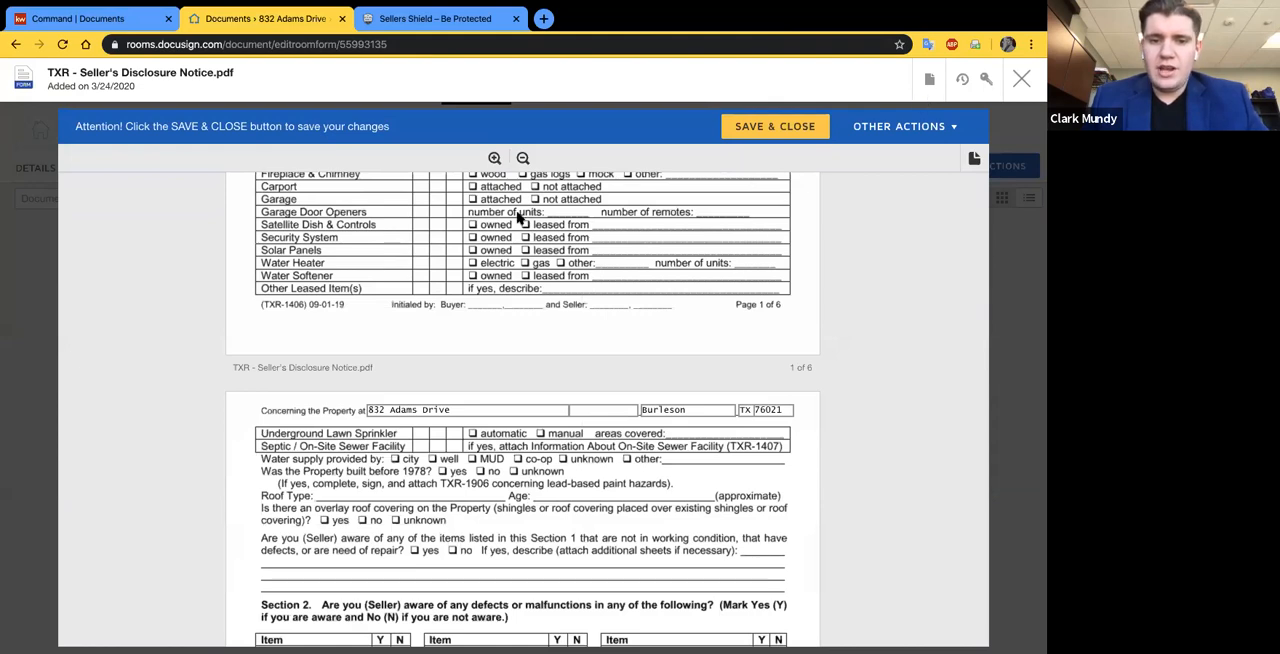
scroll(518, 217, "up", 1)
scroll(359, 383, "up", 8)
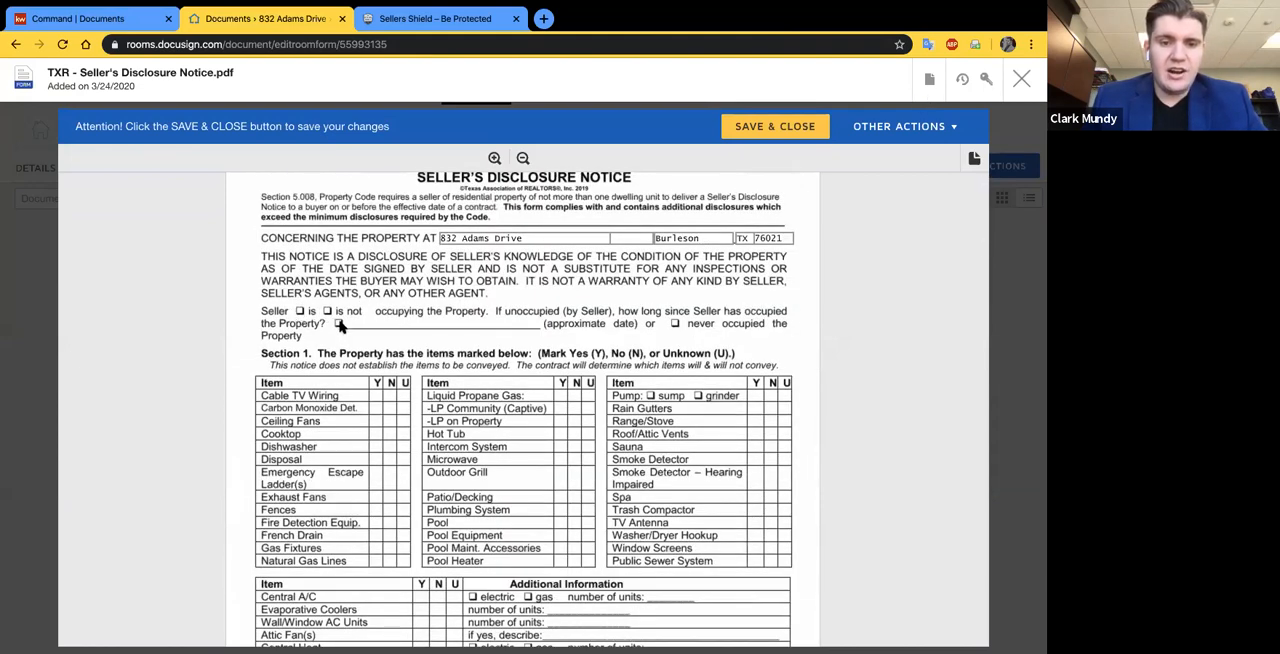
scroll(440, 520, "down", 1)
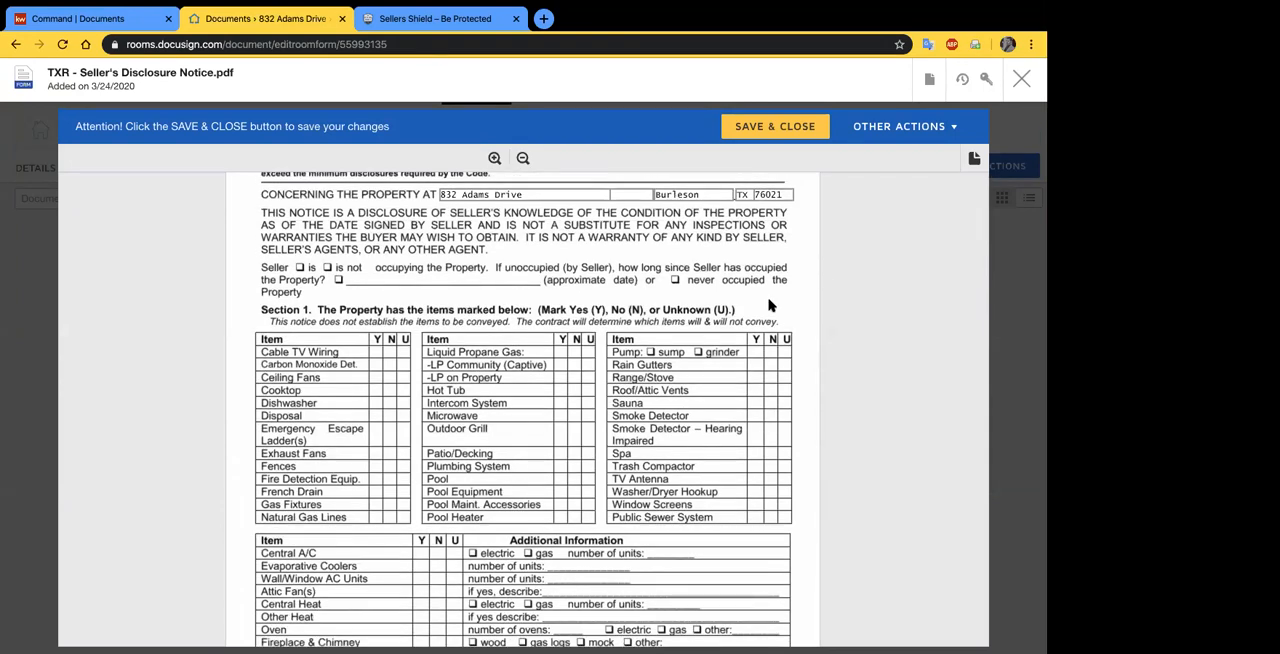
left_click(1022, 85)
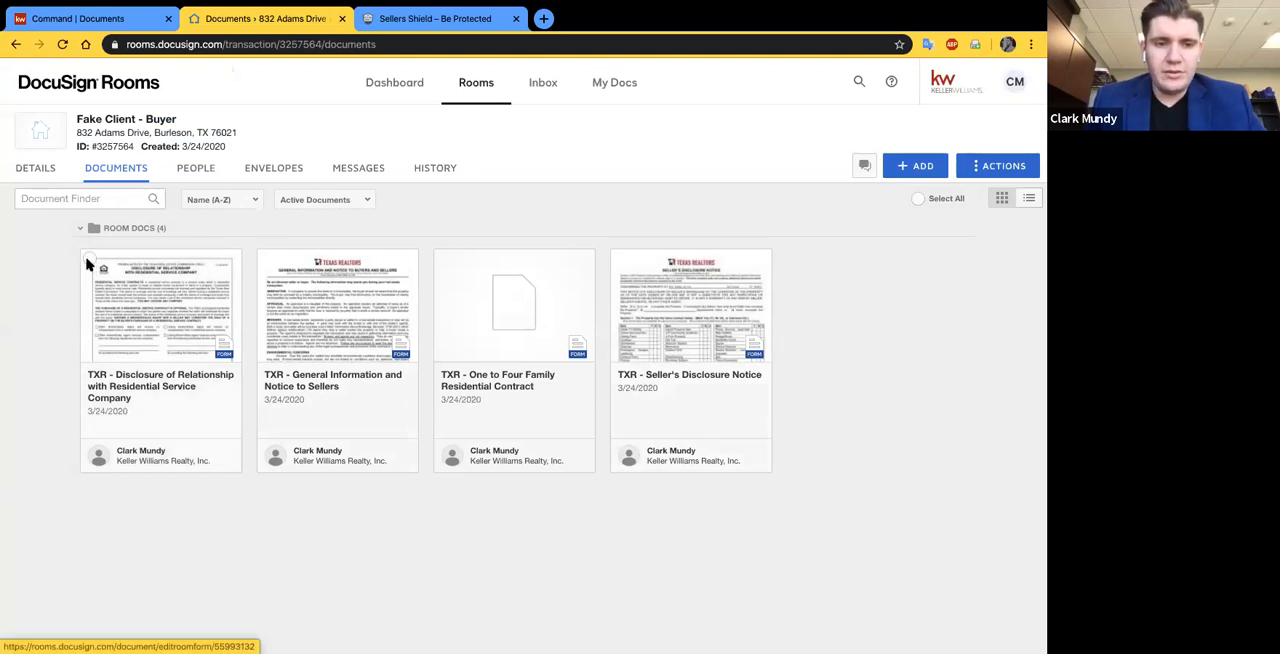
left_click(89, 262)
left_click(266, 261)
left_click(443, 262)
left_click(620, 262)
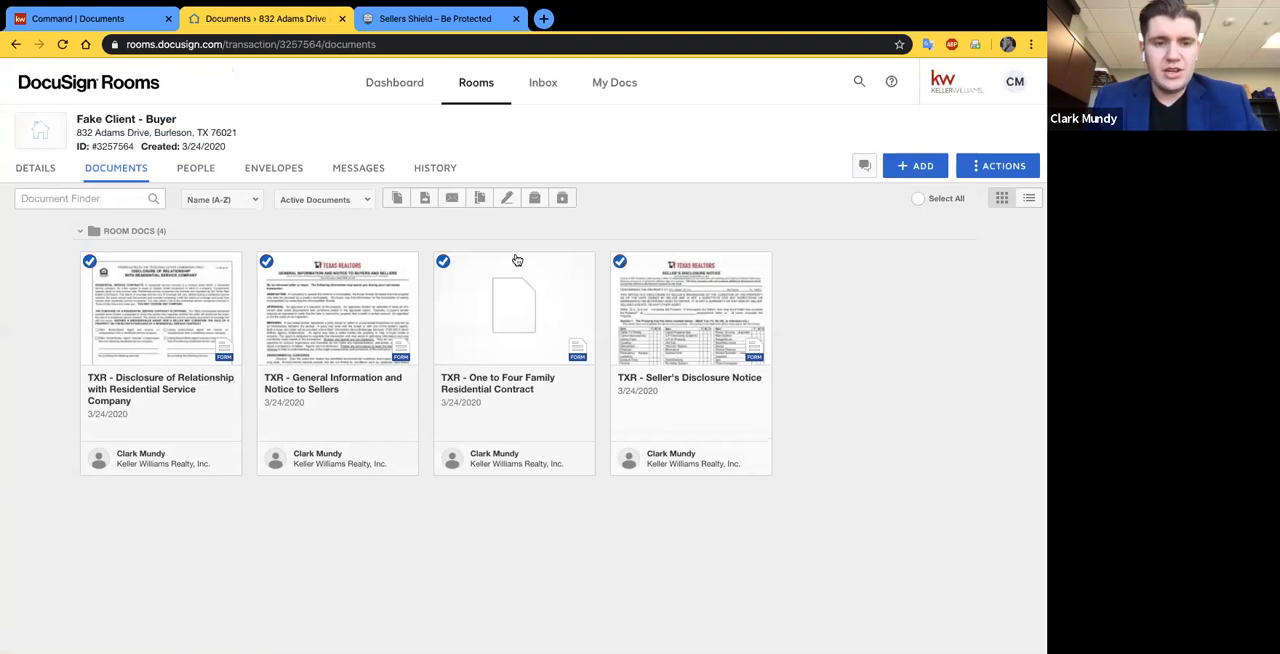
left_click(89, 262)
left_click(268, 263)
left_click(445, 263)
left_click(620, 262)
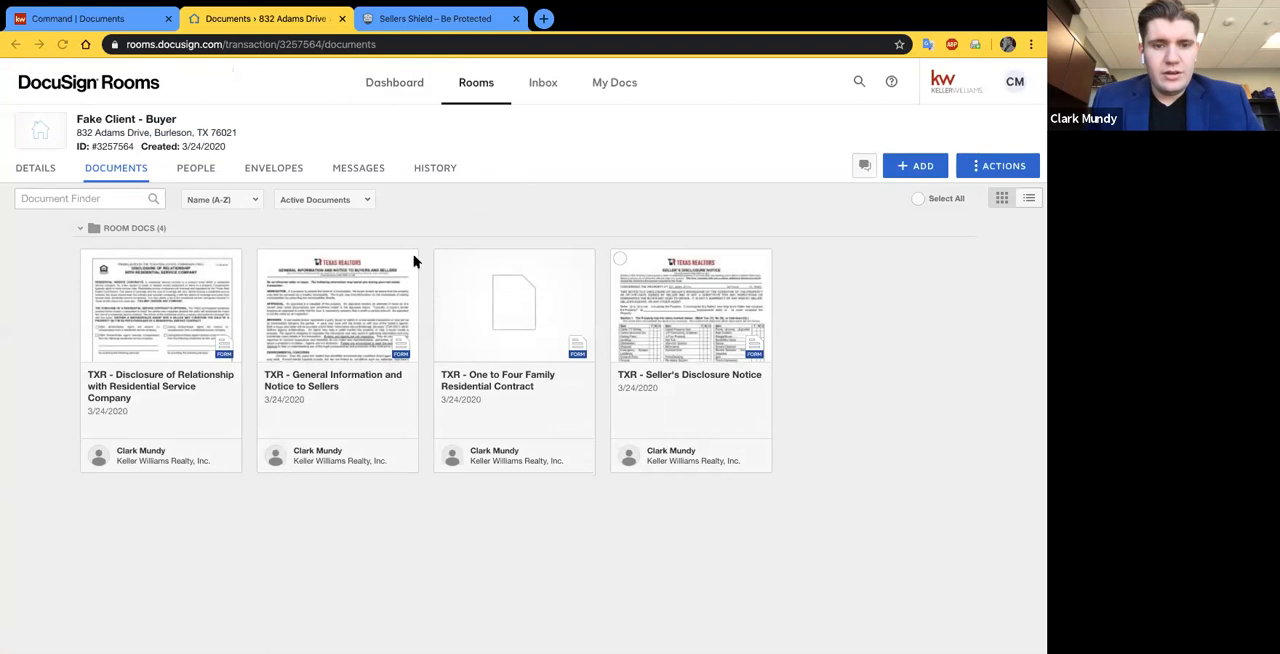
left_click(330, 287)
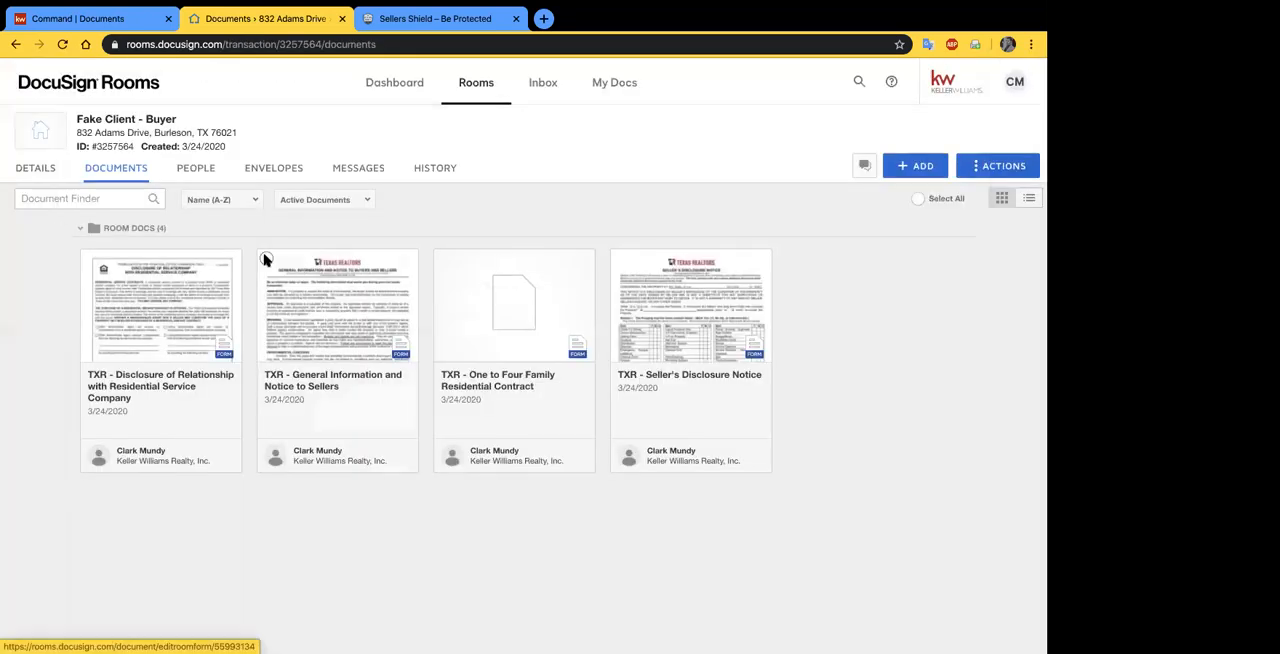
- Select all four TXR forms in the room documents and start a DocuSign envelope containing them
left_click(266, 261)
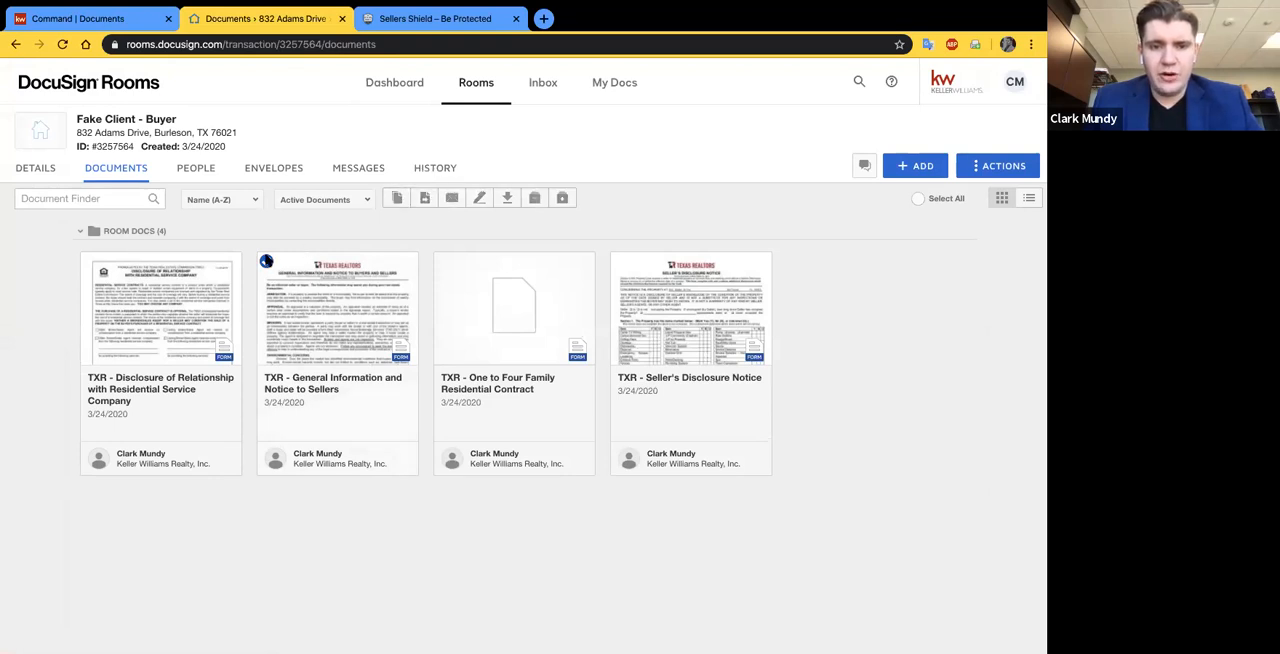
left_click(266, 260)
left_click(266, 260)
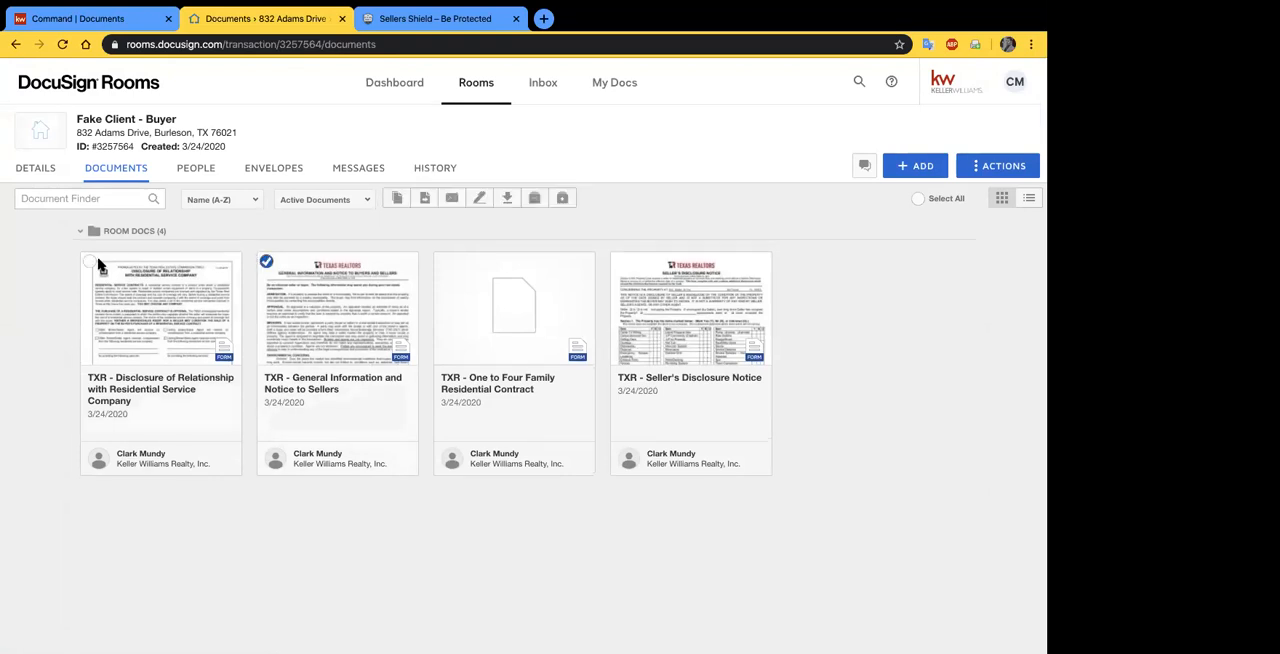
left_click(90, 261)
left_click(445, 258)
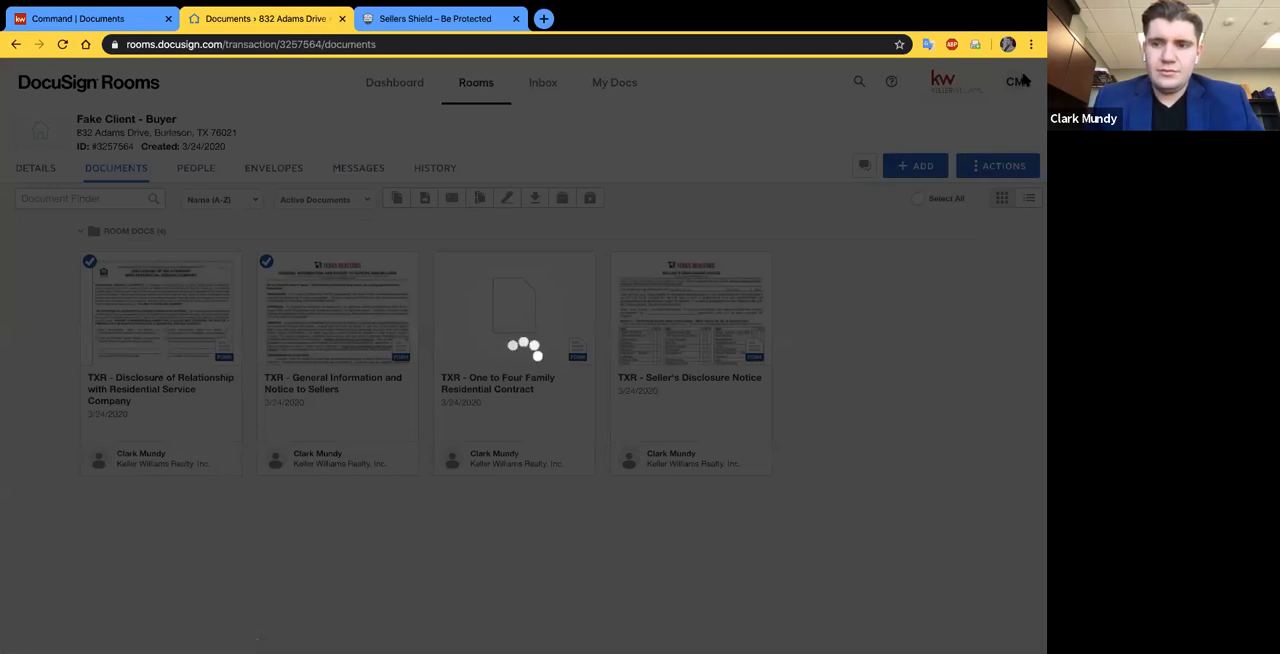
left_click(1022, 80)
left_click(443, 261)
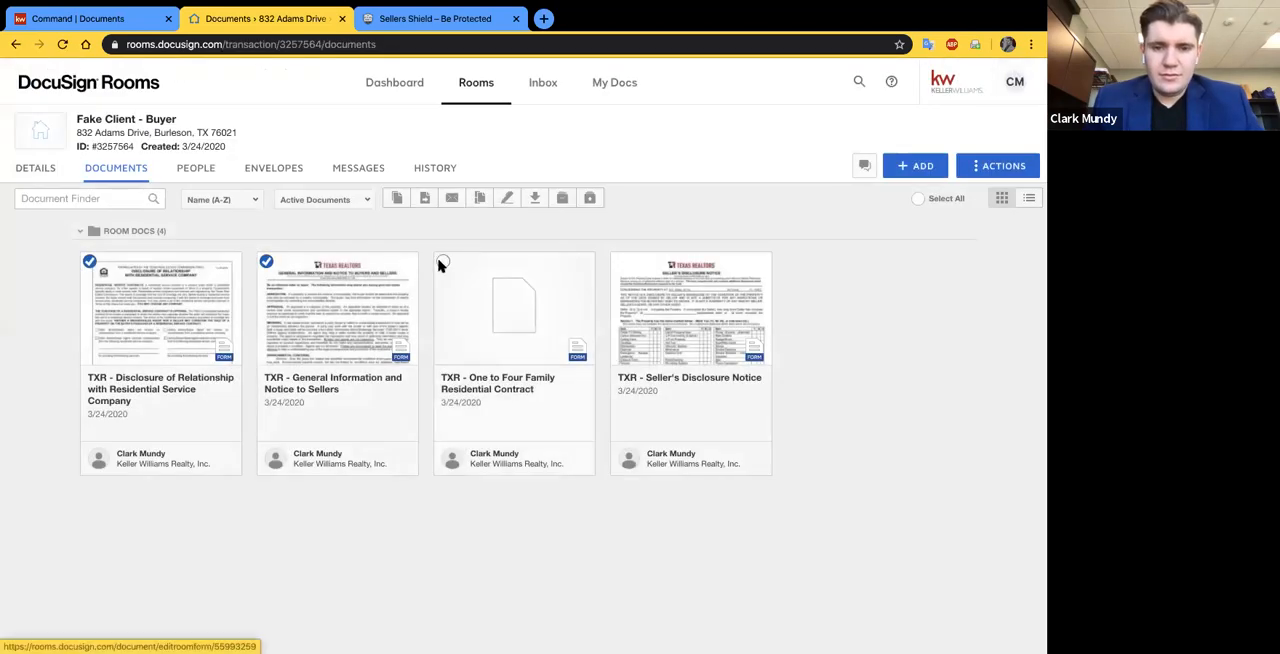
left_click(619, 262)
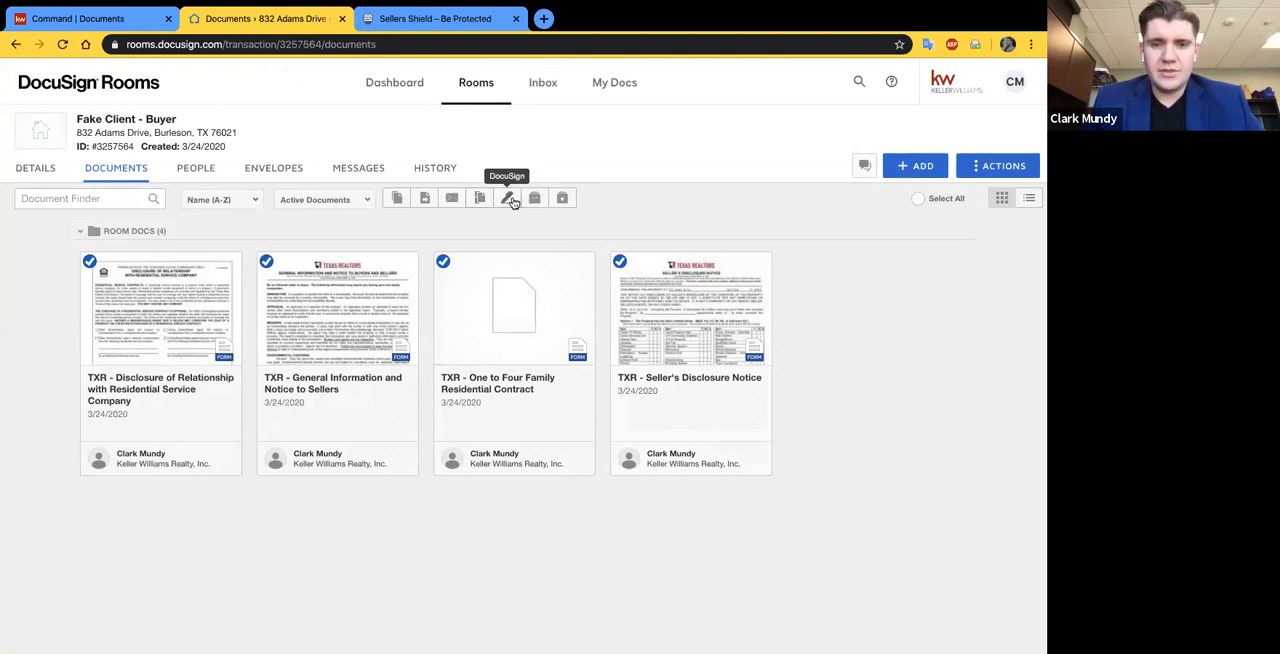
left_click(508, 198)
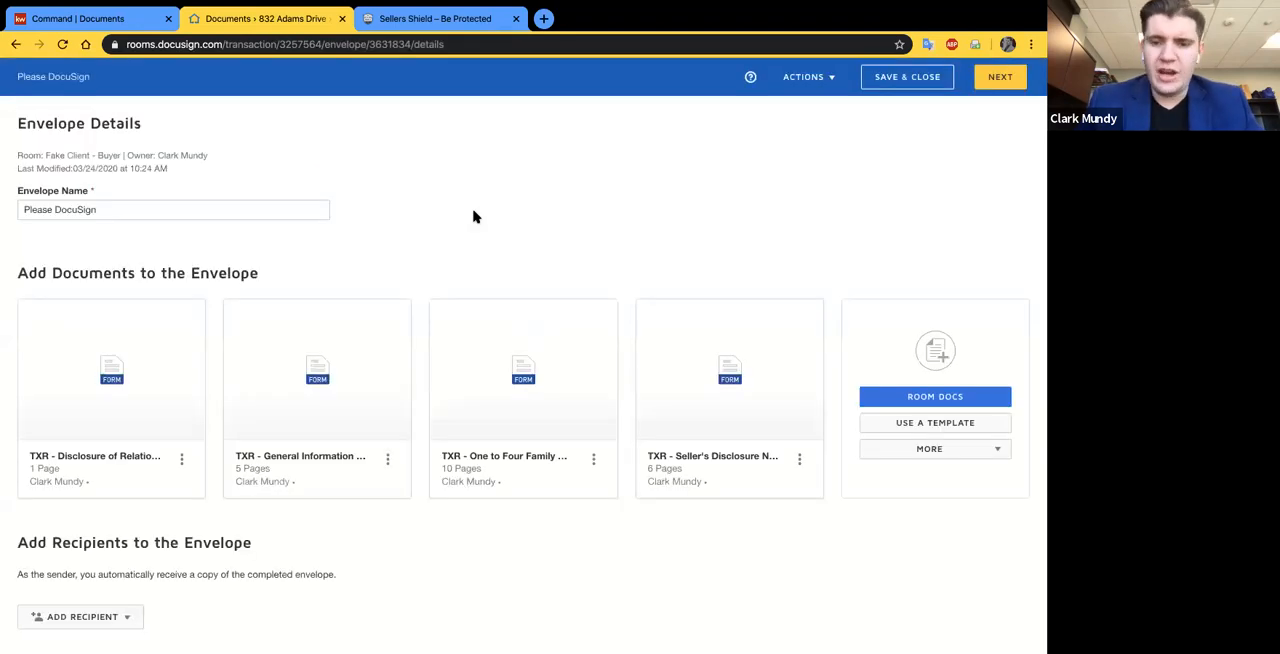
- Rename the envelope to the property's street address followed by "- Initial Offer Docs"
scroll(575, 250, "down", 1)
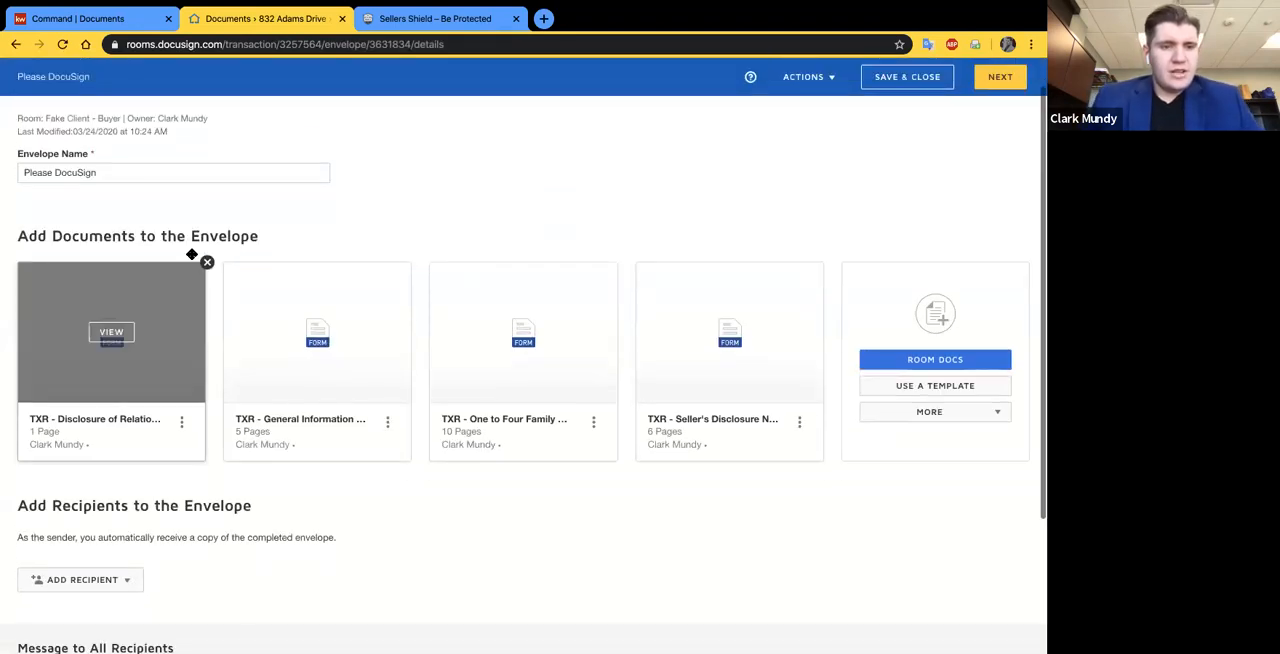
left_click(122, 163)
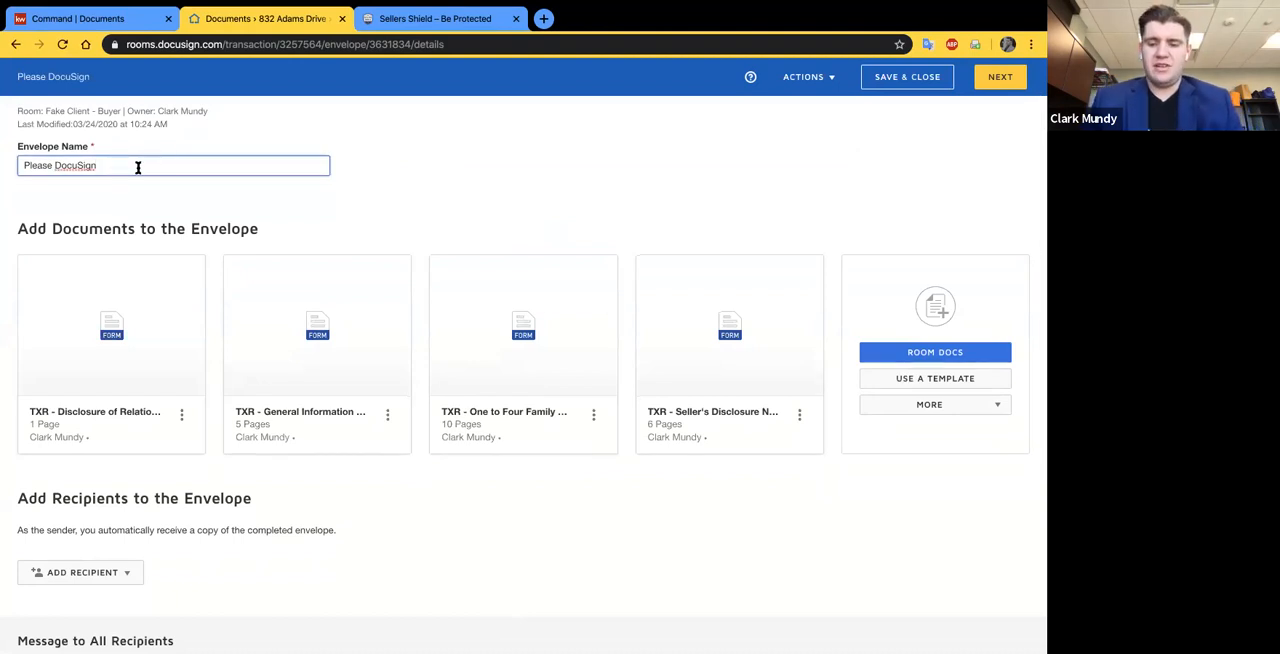
type("- Initial")
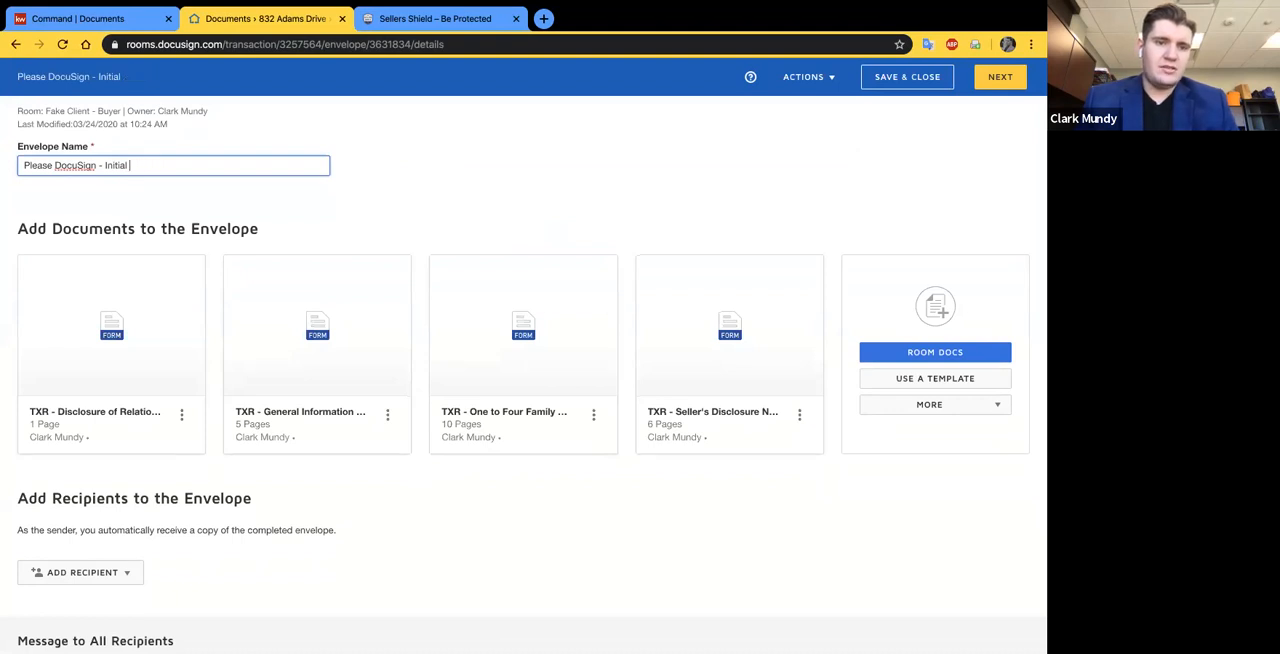
type(" Offer DOcs")
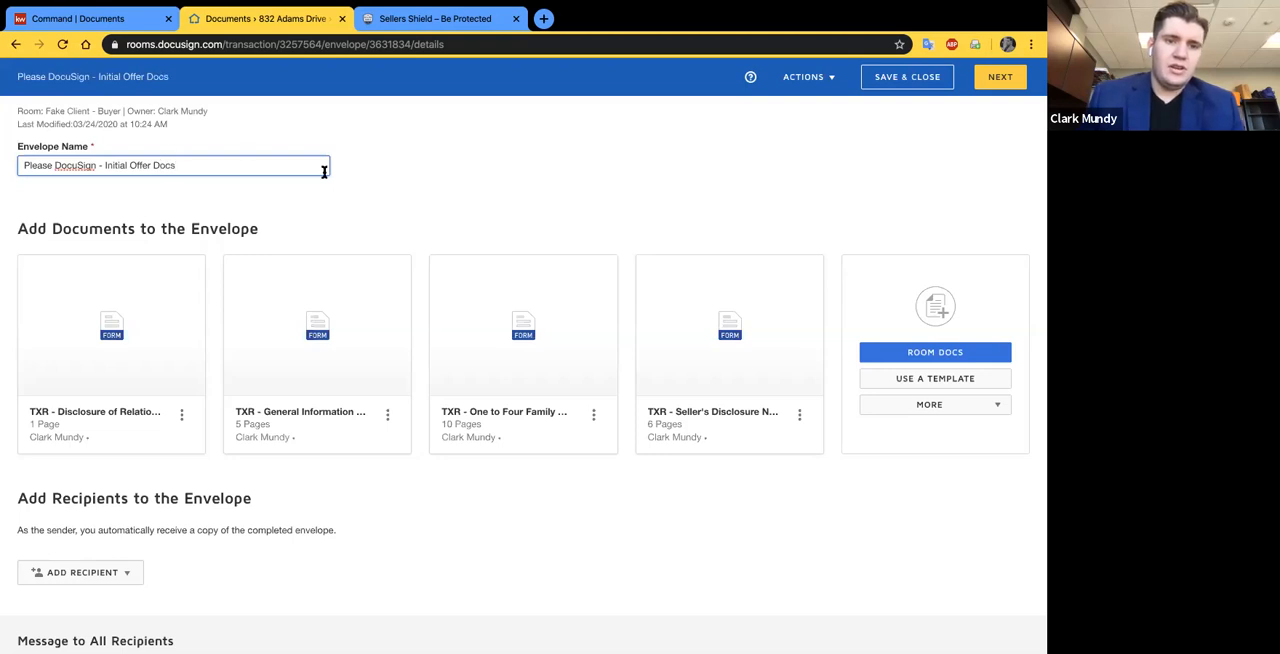
left_click(362, 175)
left_click_drag(82, 171, 14, 172)
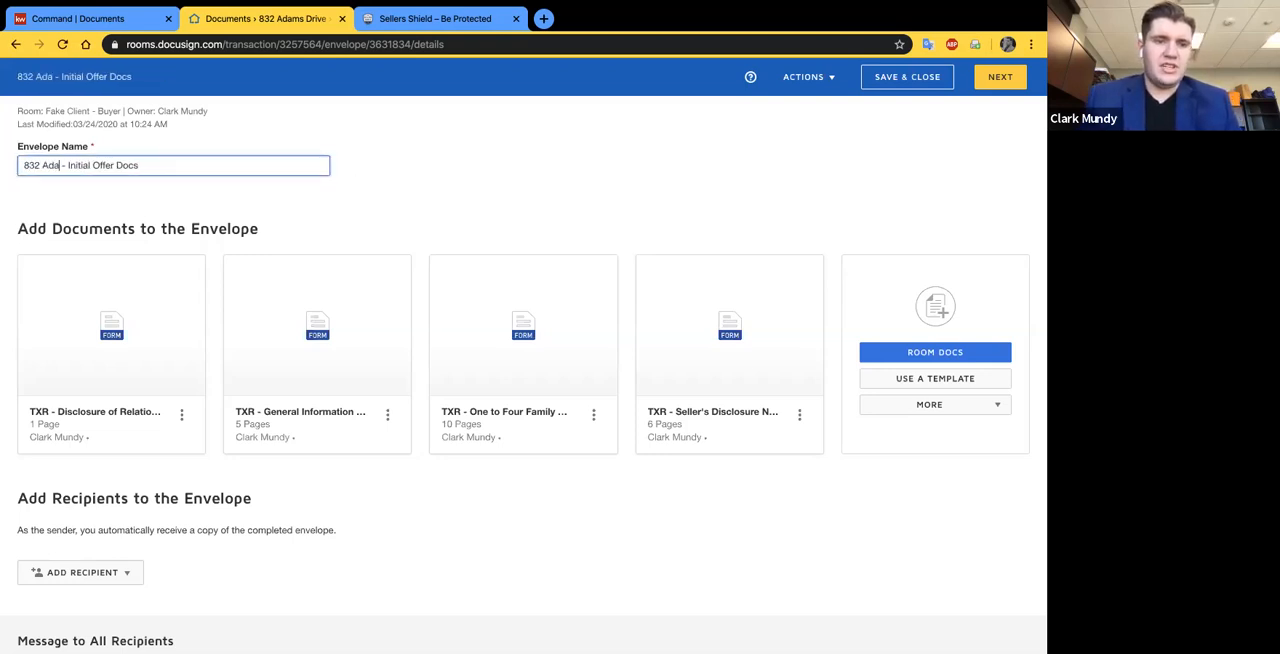
left_click(437, 194)
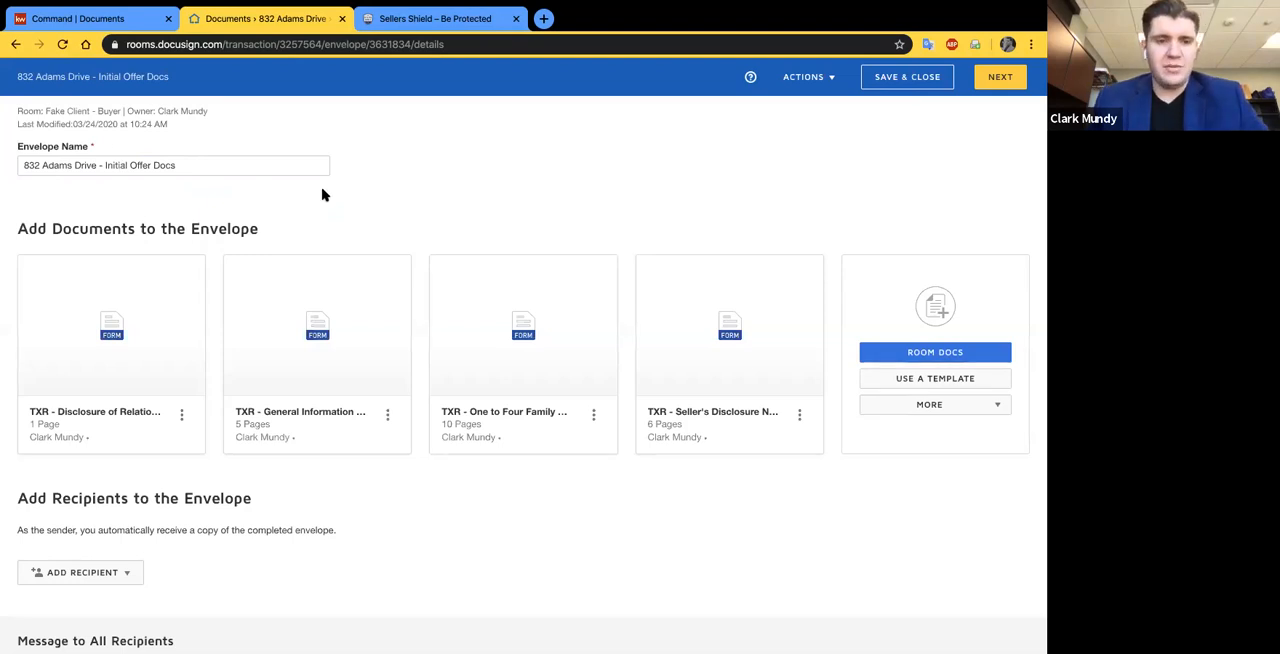
- Preview the One to Four Family Residential Contract and General Information and Notice to Sellers in the envelope, and close the preview
scroll(363, 213, "down", 1)
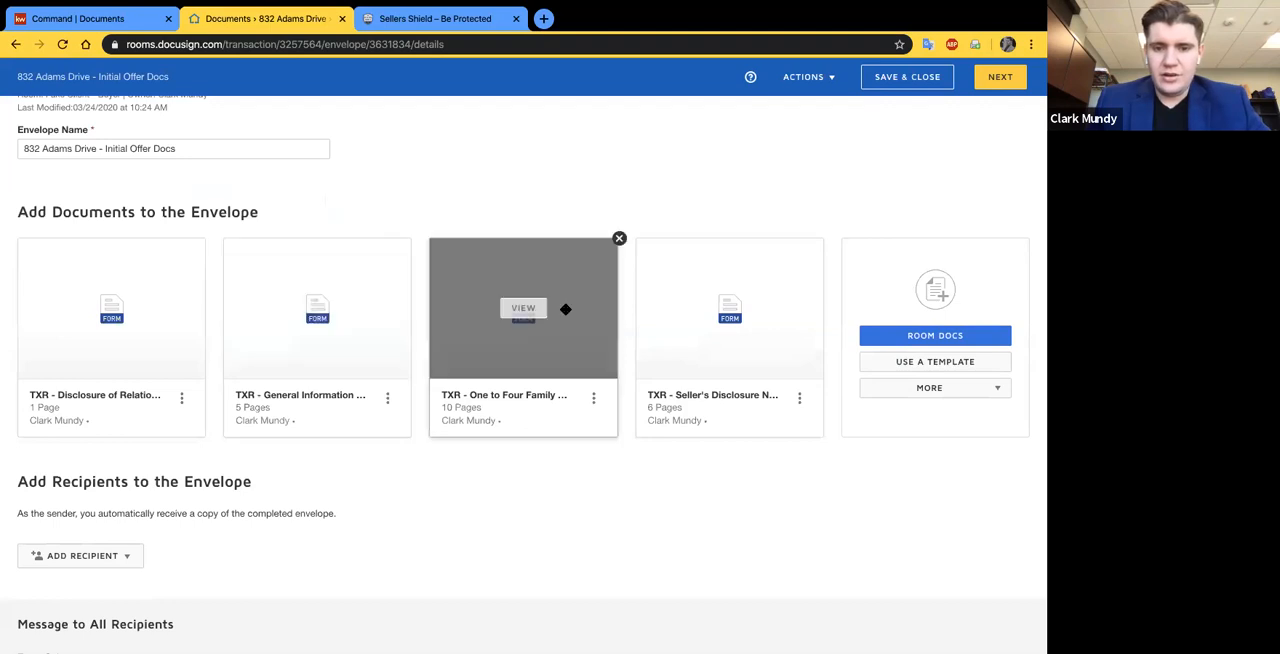
left_click(523, 308)
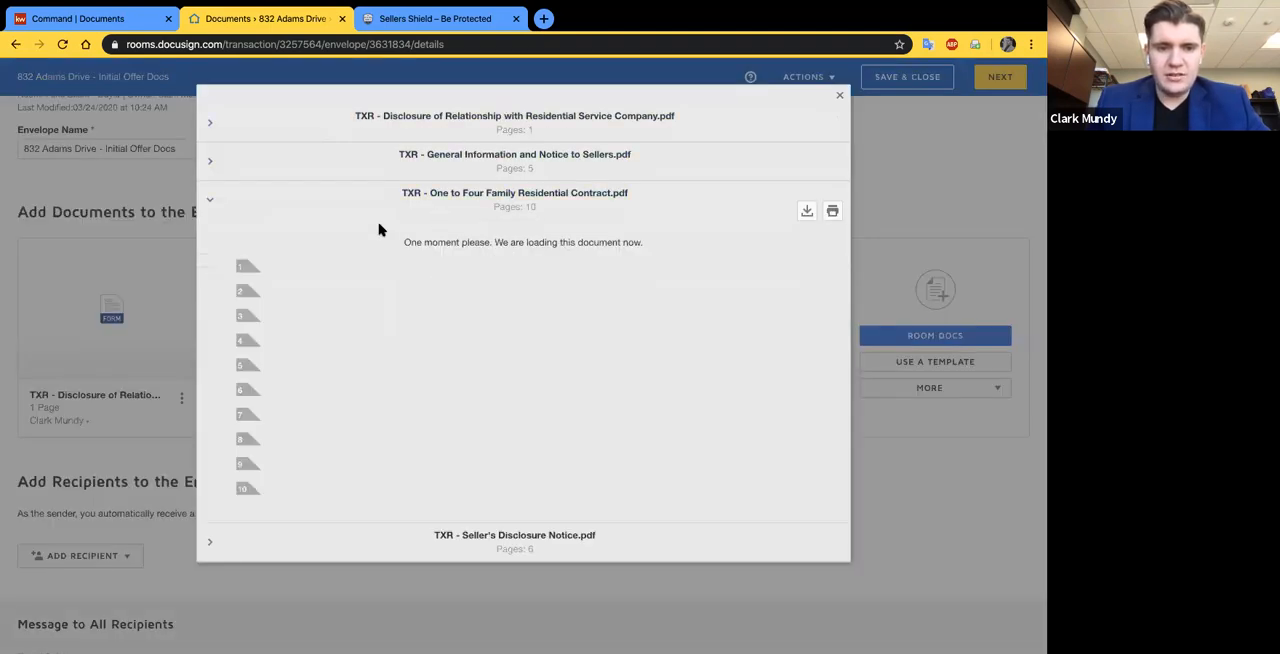
left_click(211, 192)
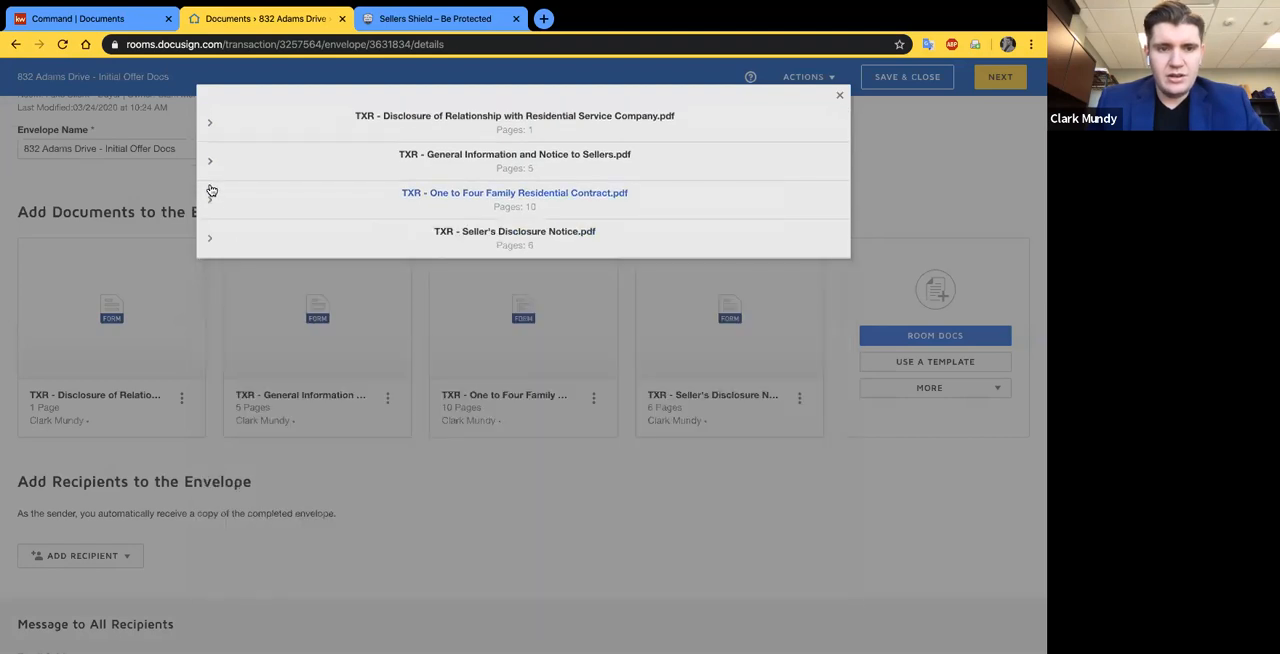
left_click(209, 163)
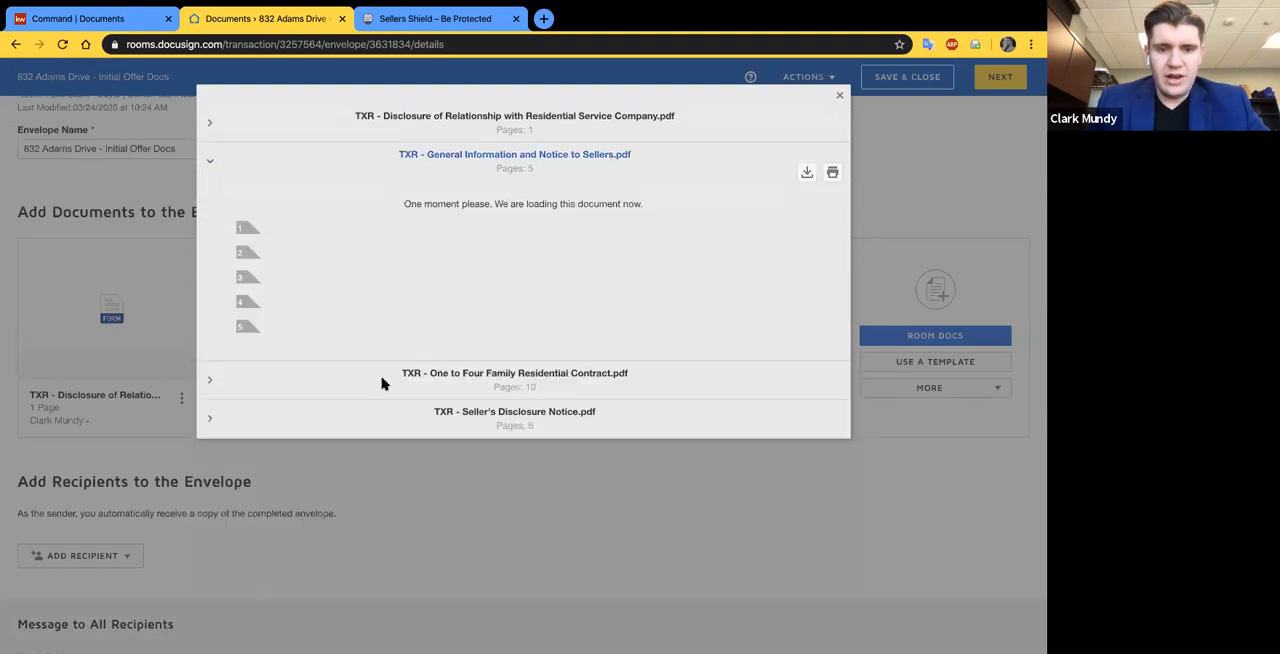
scroll(384, 384, "down", 1)
scroll(384, 384, "down", 3)
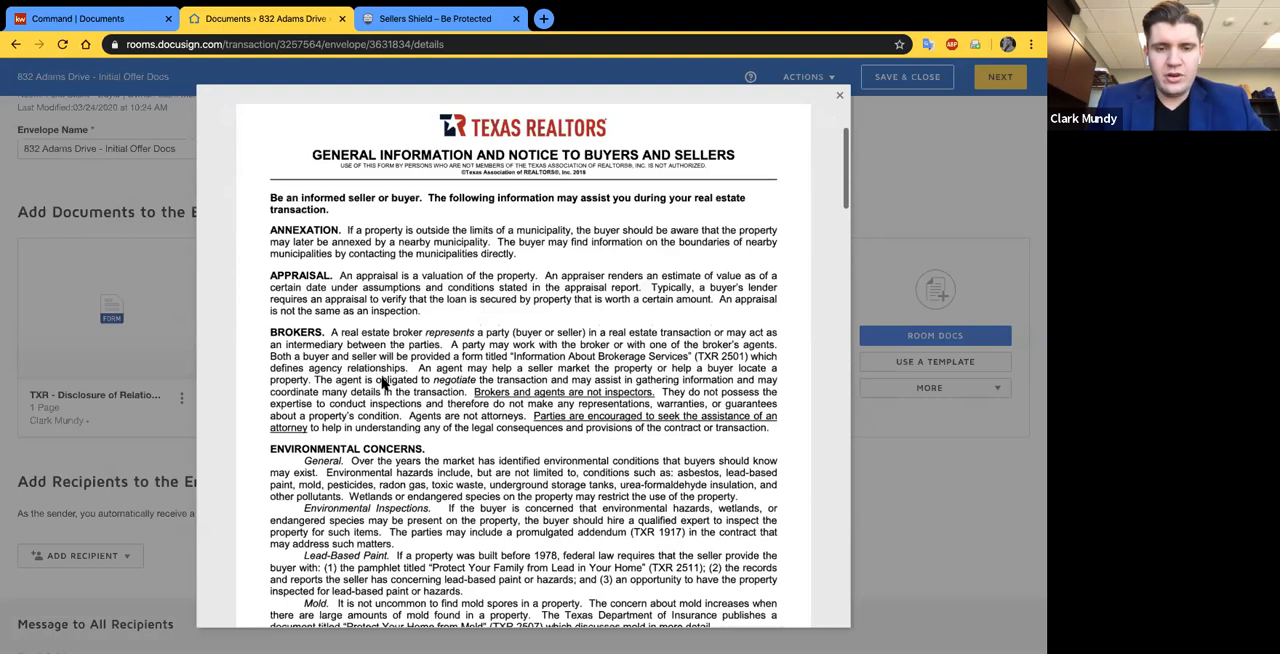
scroll(383, 383, "down", 10)
scroll(383, 383, "up", 12)
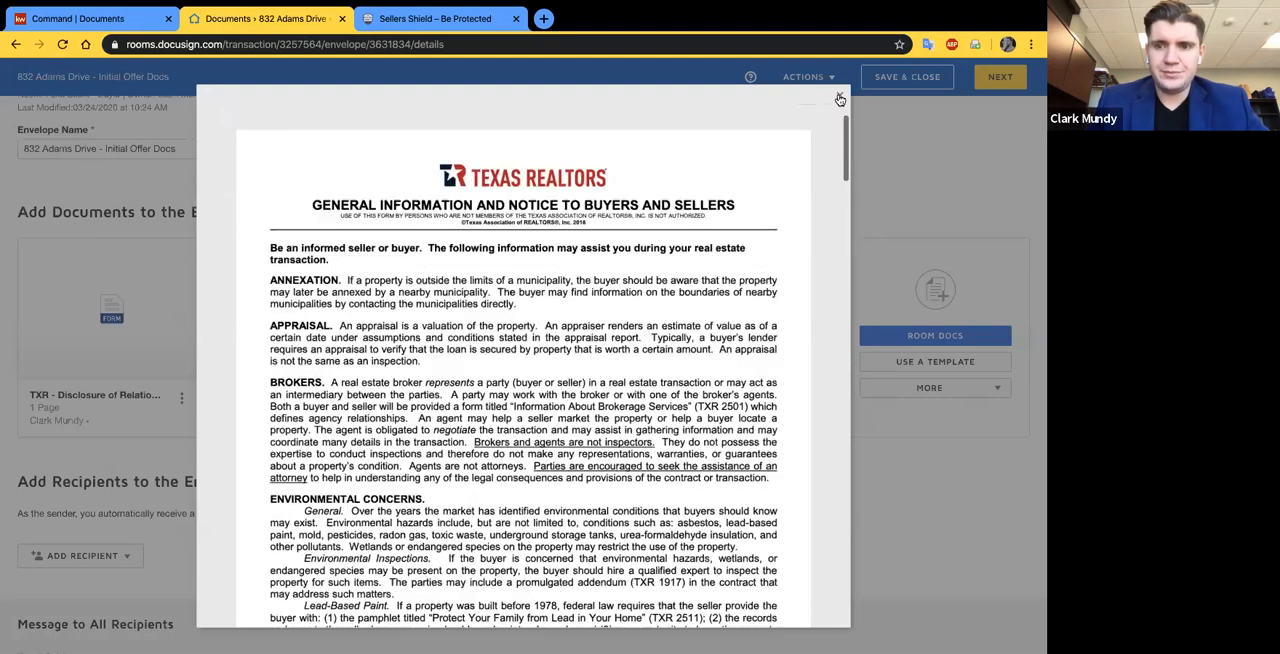
left_click(840, 100)
- Add the room participants with the roles Buyer Agent 1, Buyer 1, Seller 1 and Seller 2 as envelope recipients
scroll(94, 403, "down", 3)
left_click(80, 396)
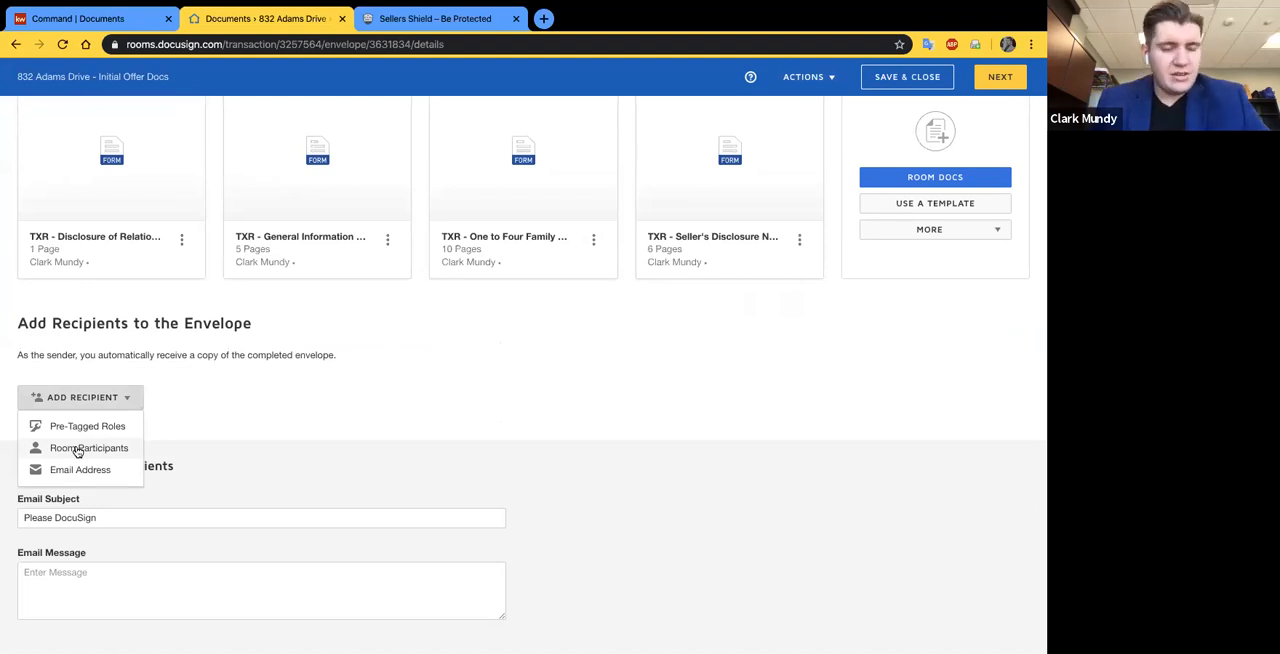
left_click(77, 450)
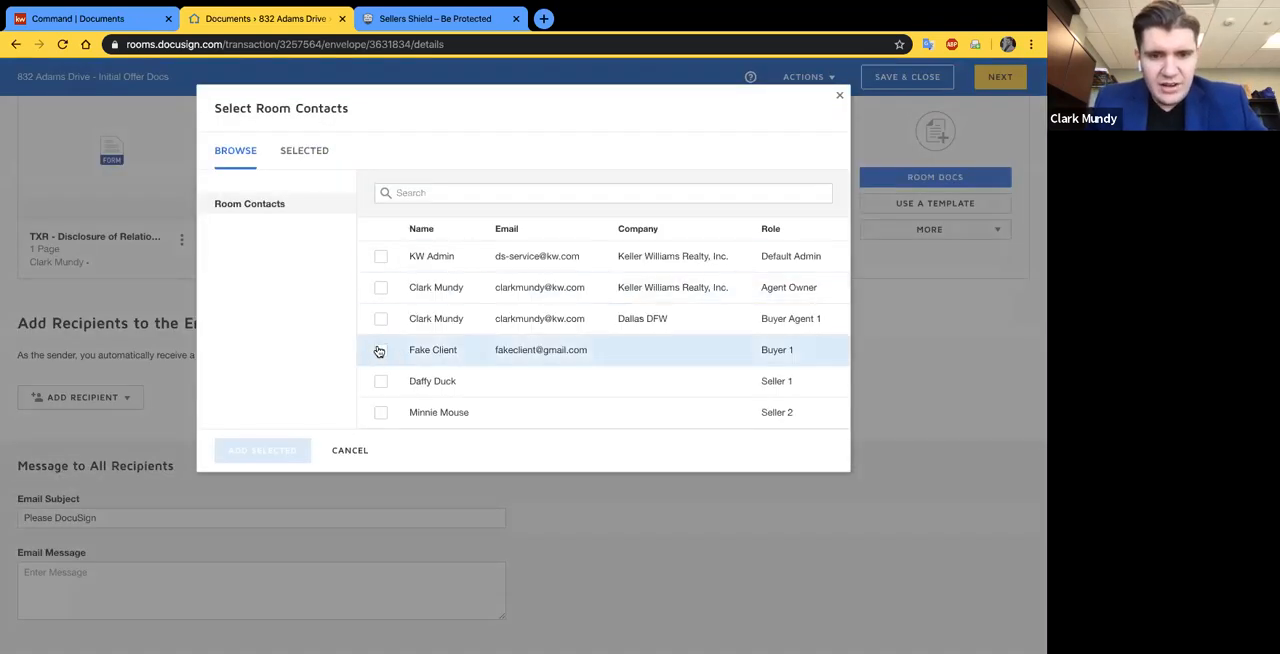
left_click(380, 350)
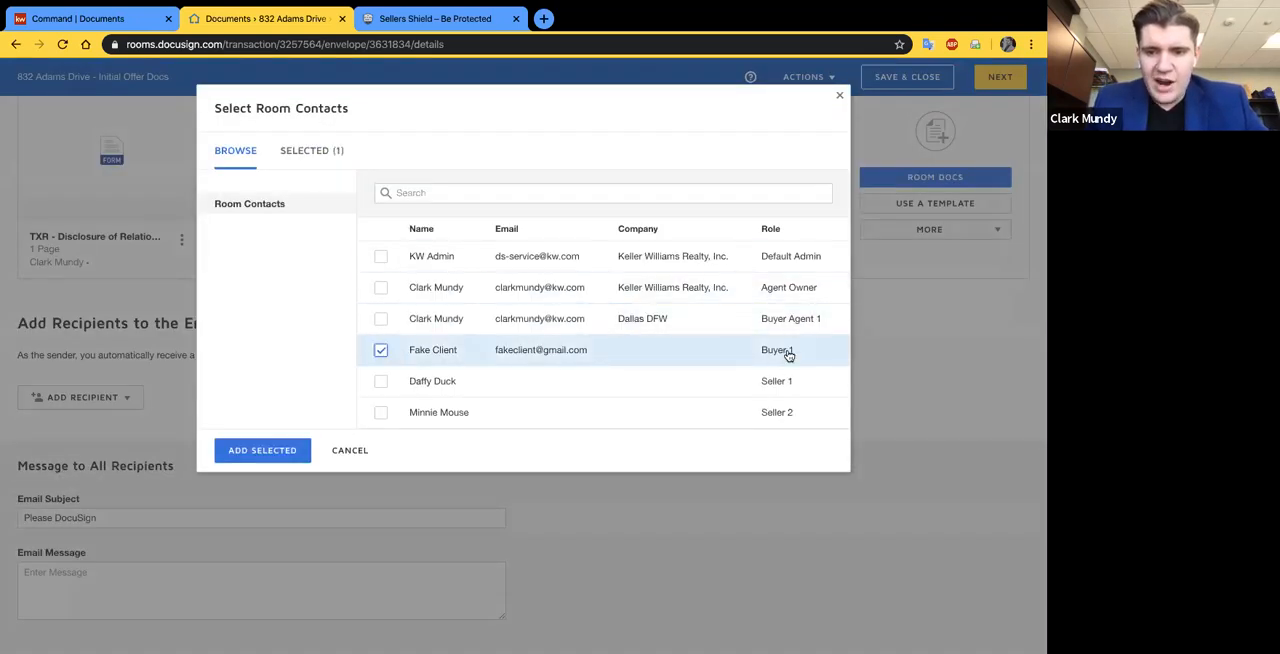
left_click(380, 288)
left_click(380, 319)
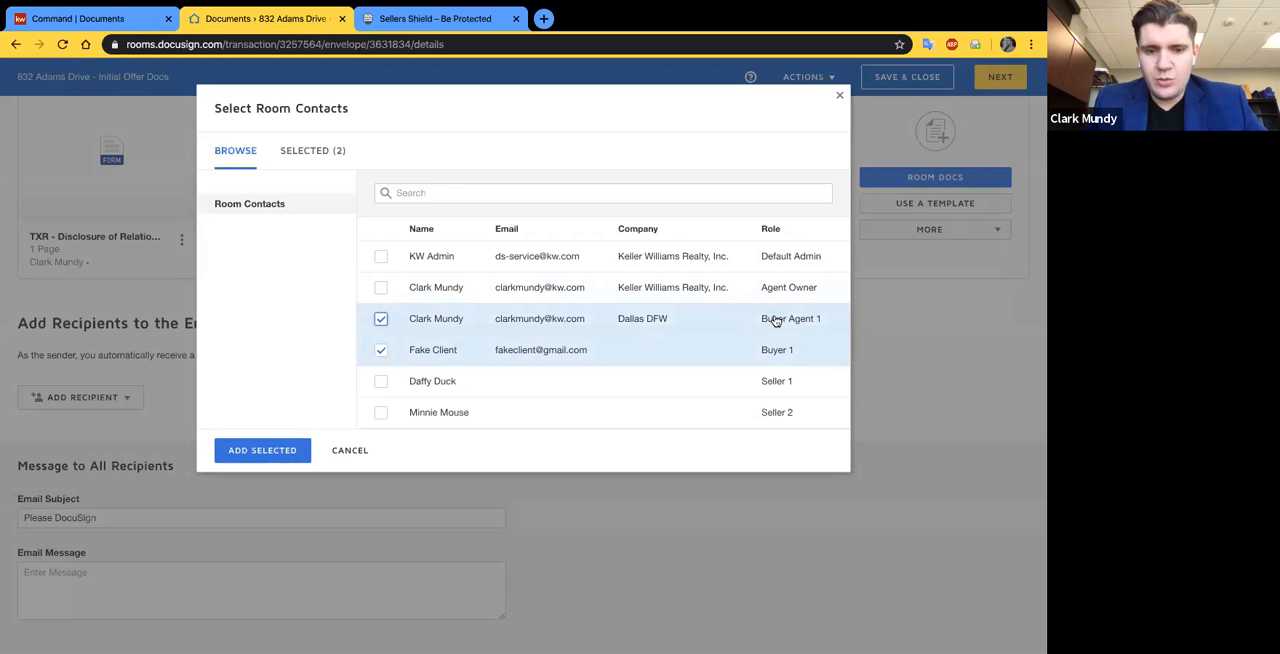
left_click(381, 381)
left_click(380, 414)
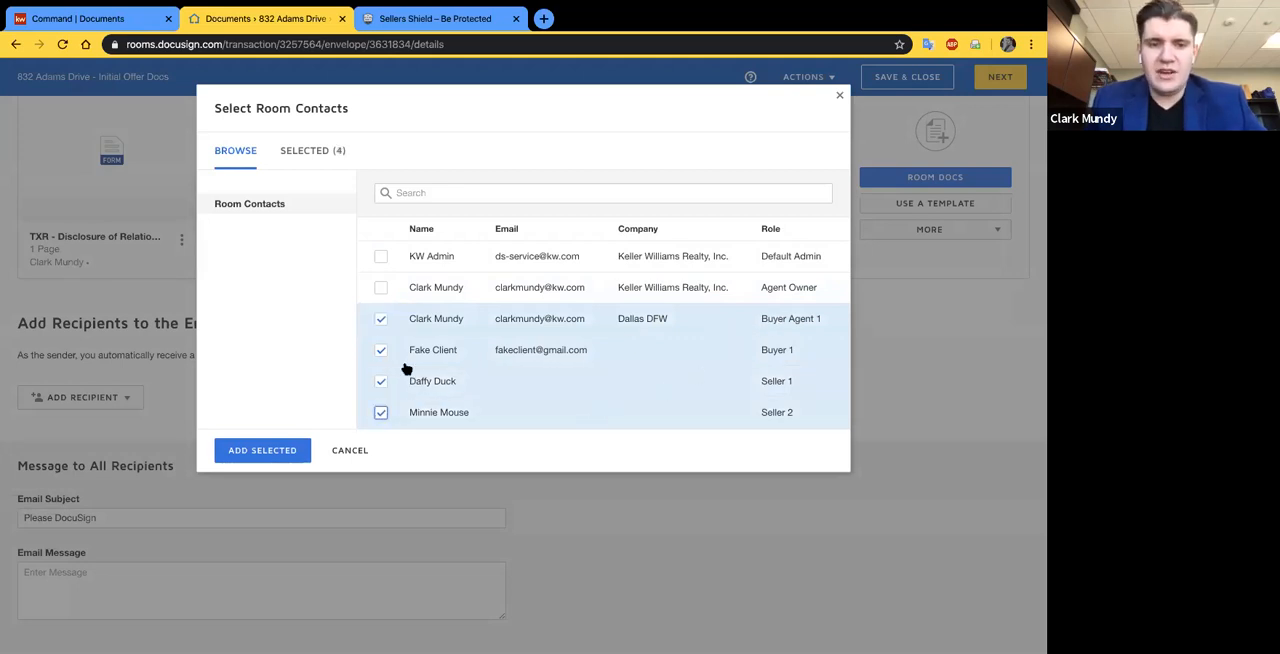
left_click(259, 452)
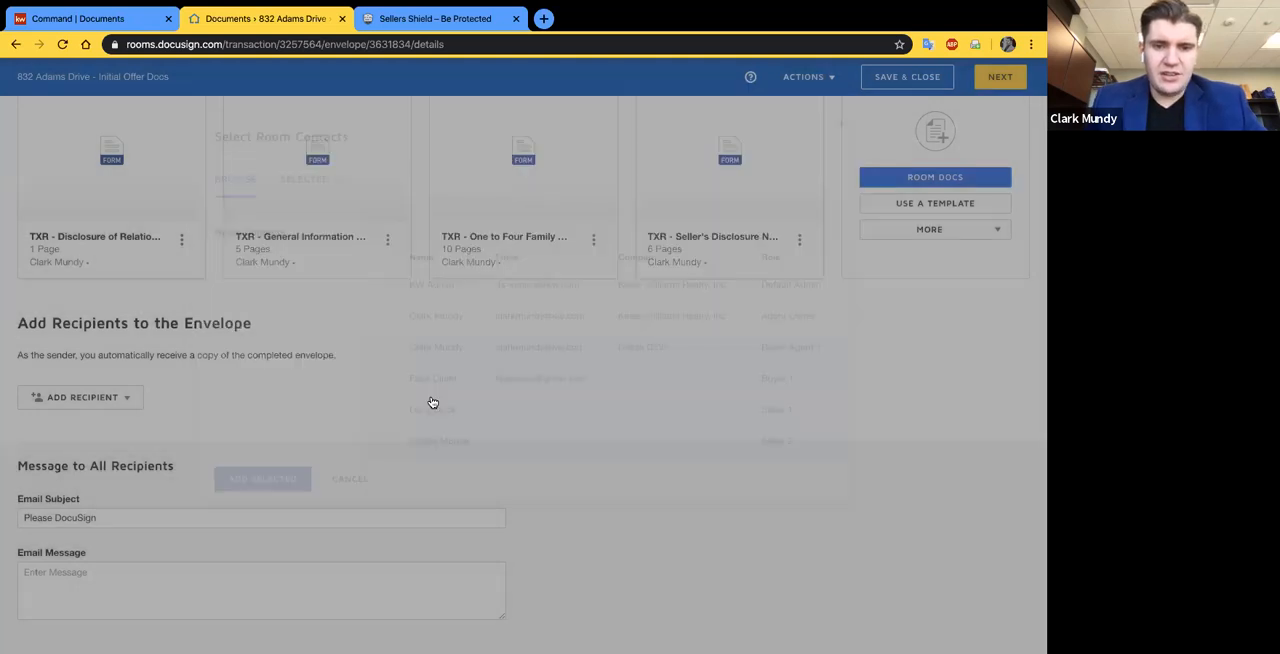
- Remove the Seller 2 recipient from the envelope and set the buyer's signing order to 2
scroll(210, 459, "down", 1)
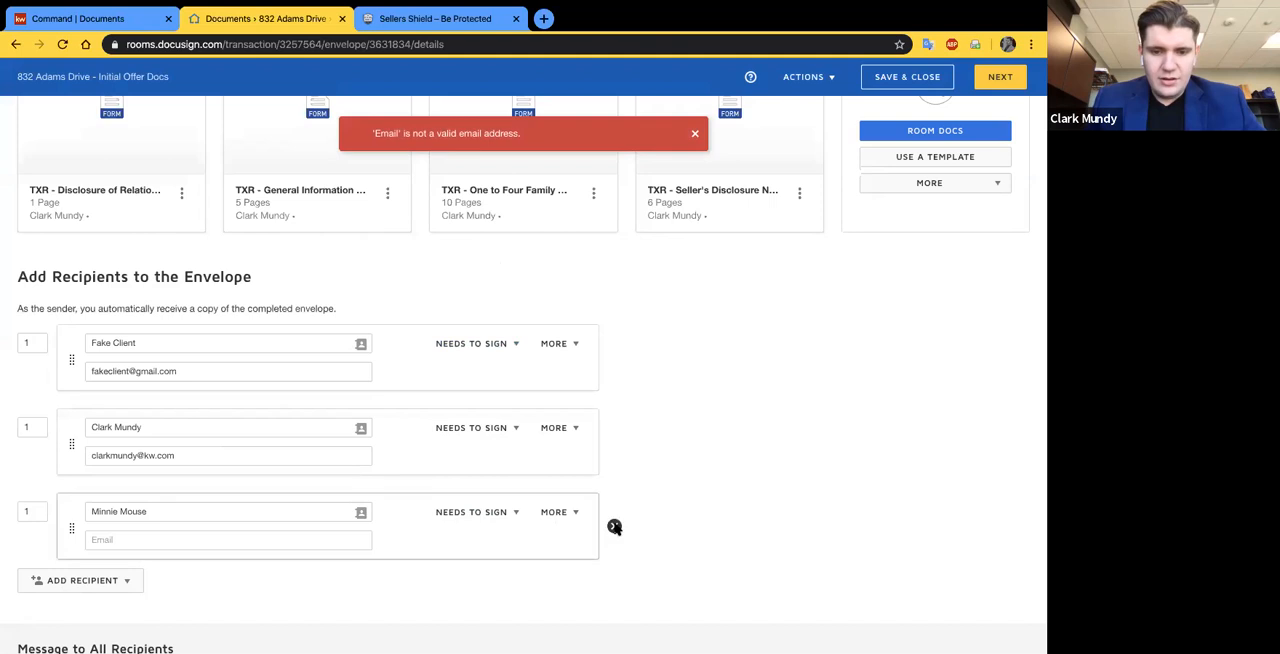
left_click(614, 526)
scroll(735, 422, "up", 1)
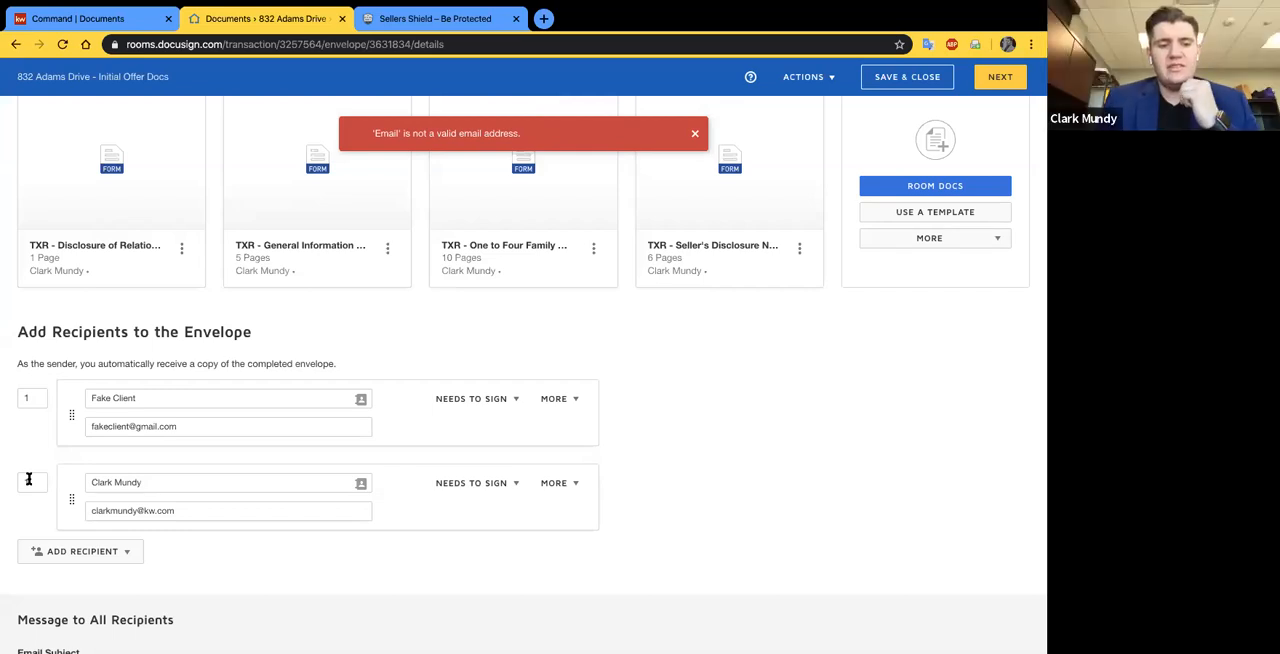
left_click(28, 398)
type("2")
left_click(680, 446)
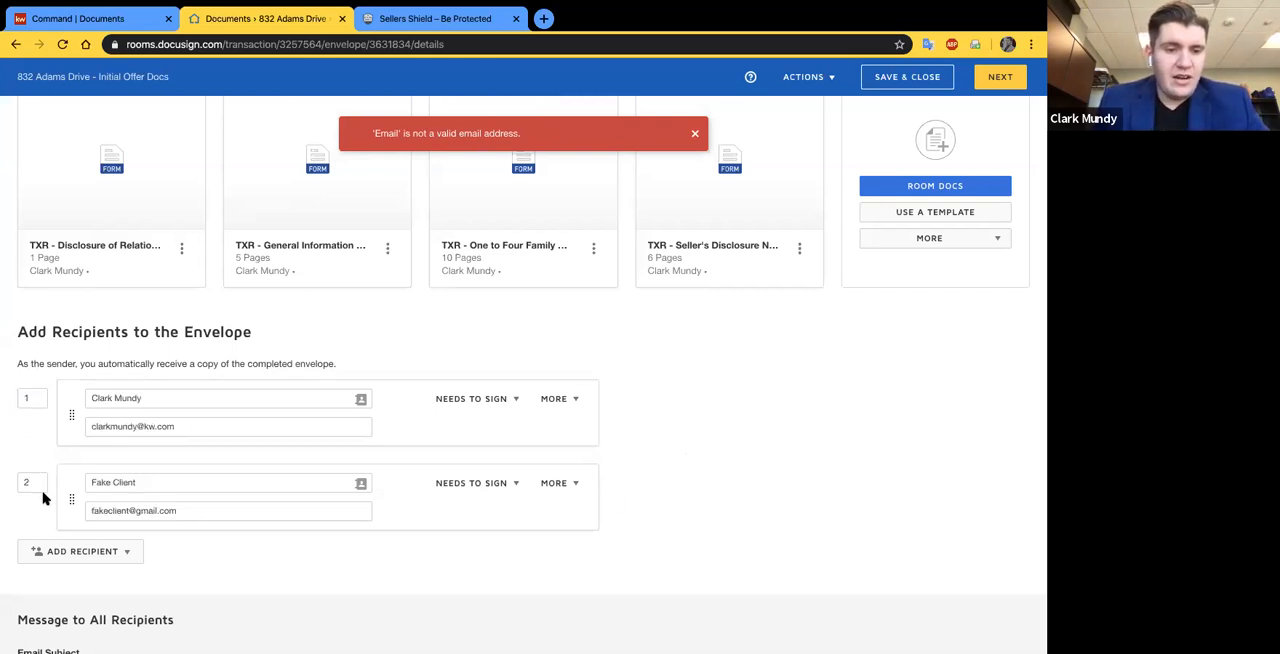
- Try to add the Seller 1 room participant as an envelope recipient
left_click(93, 552)
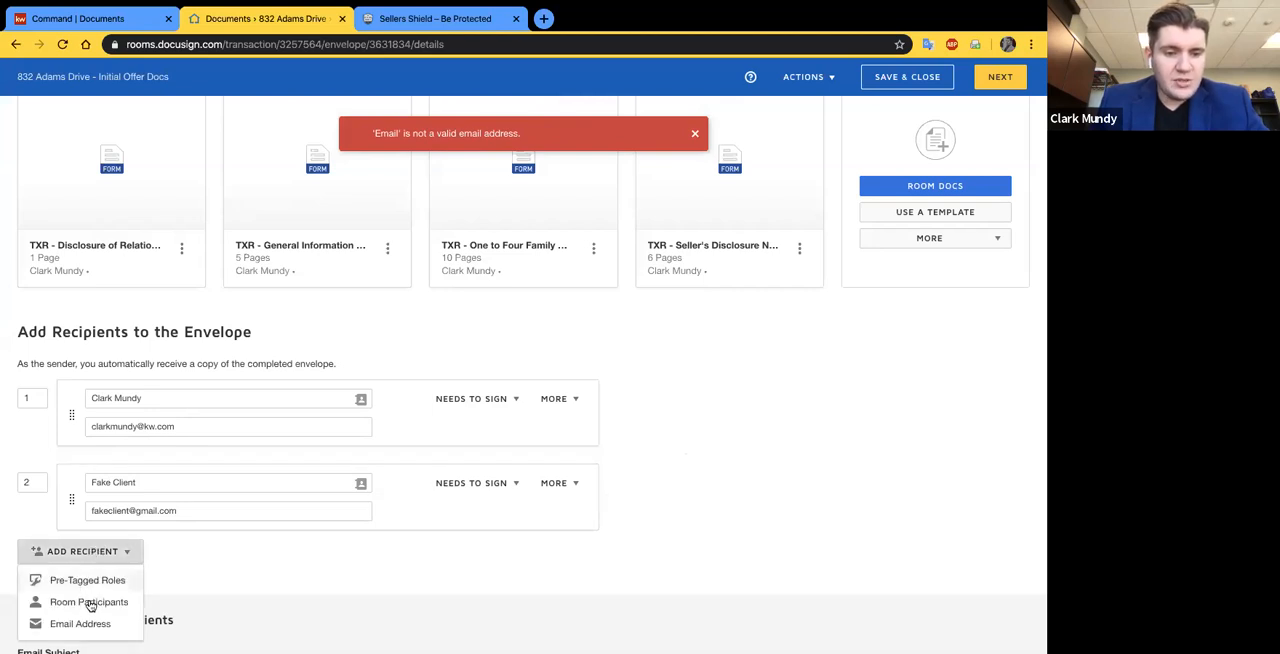
left_click(90, 604)
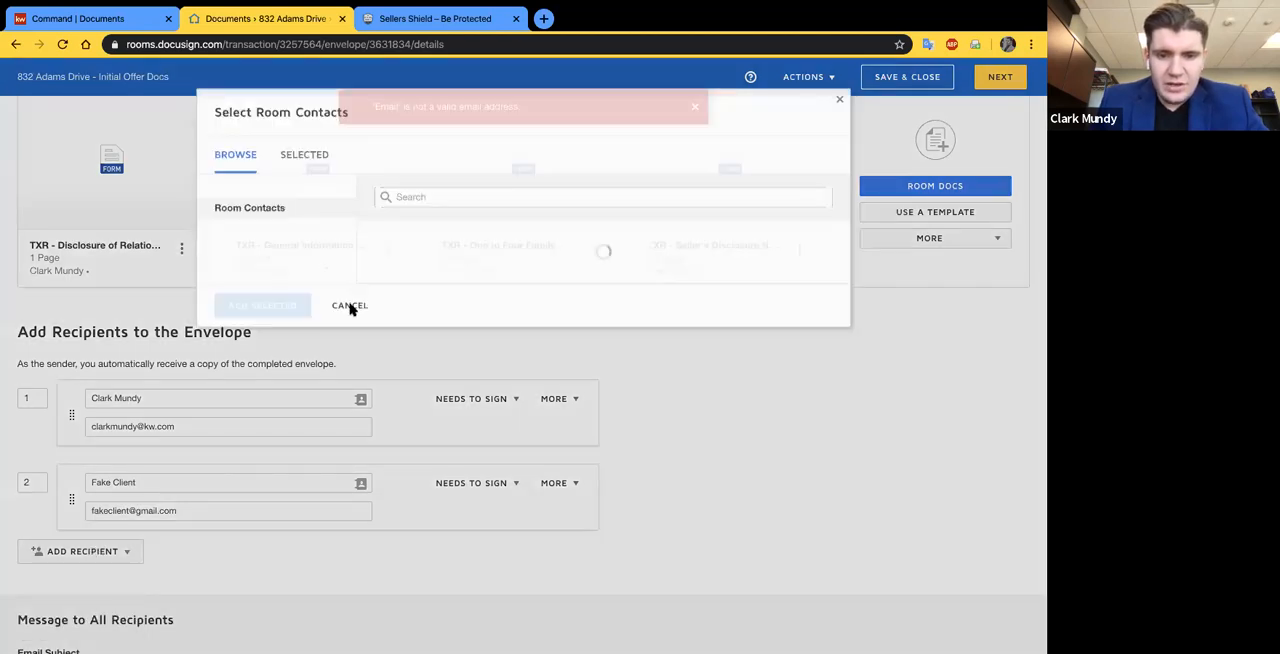
left_click(382, 384)
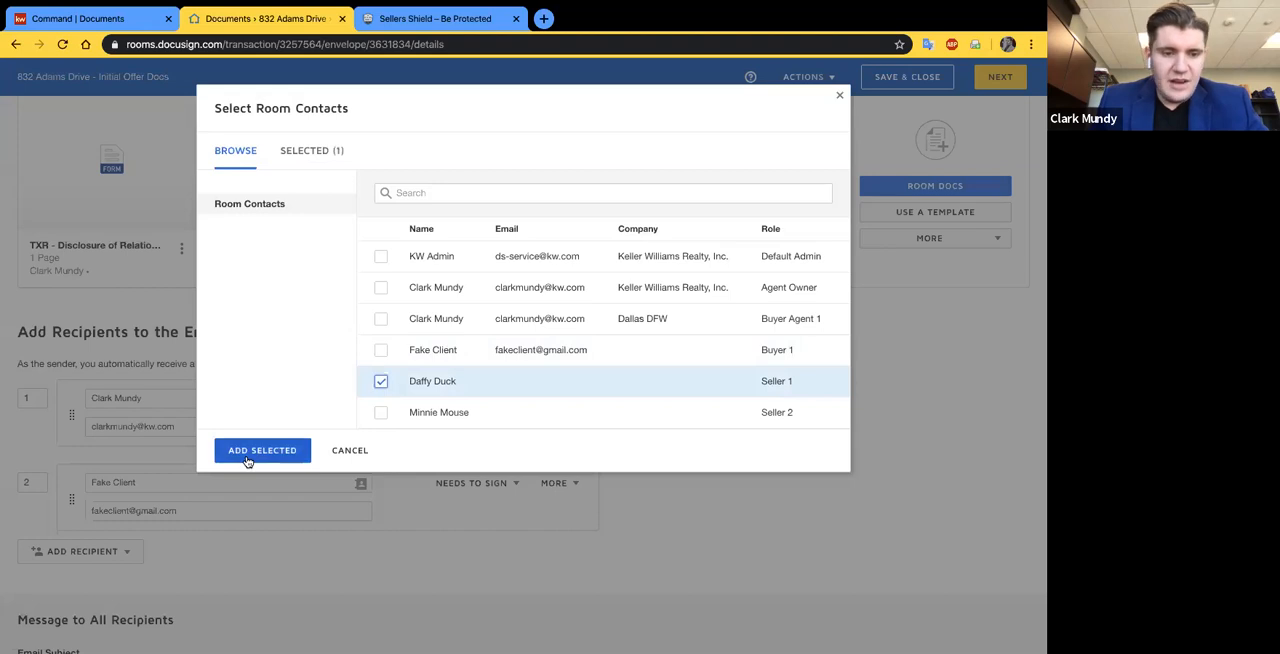
left_click(255, 450)
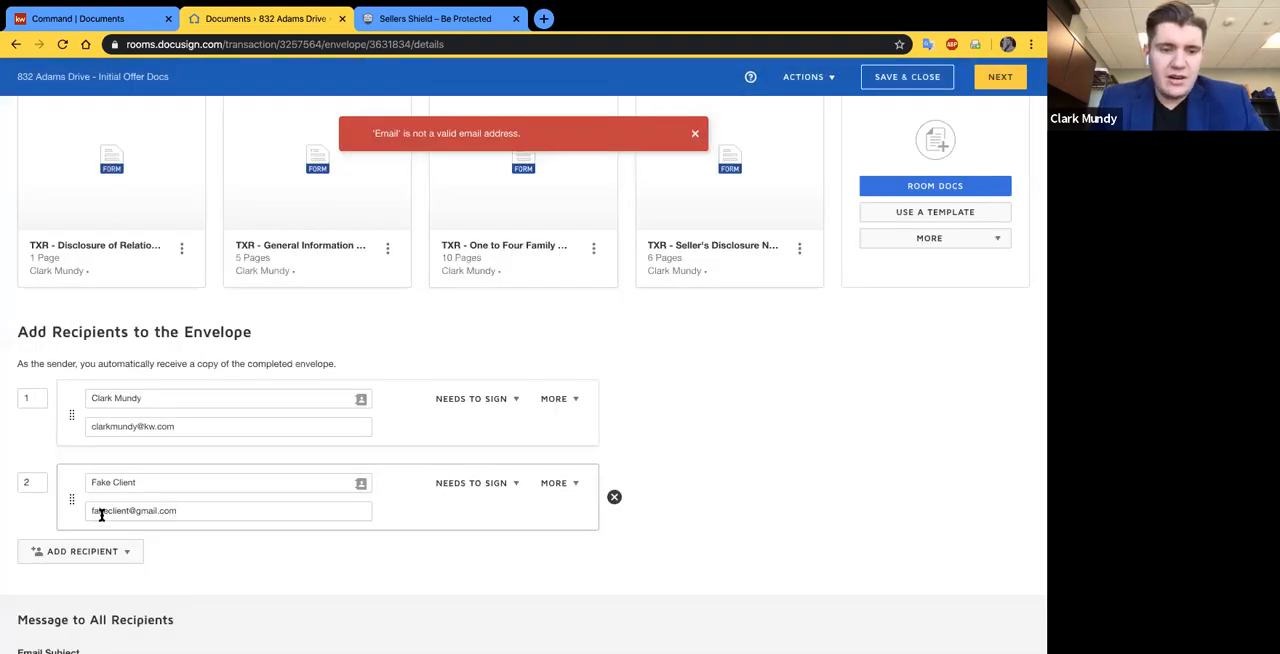
- Add the Seller 2 room participant as an envelope recipient and fill in the seller's email address
left_click(67, 552)
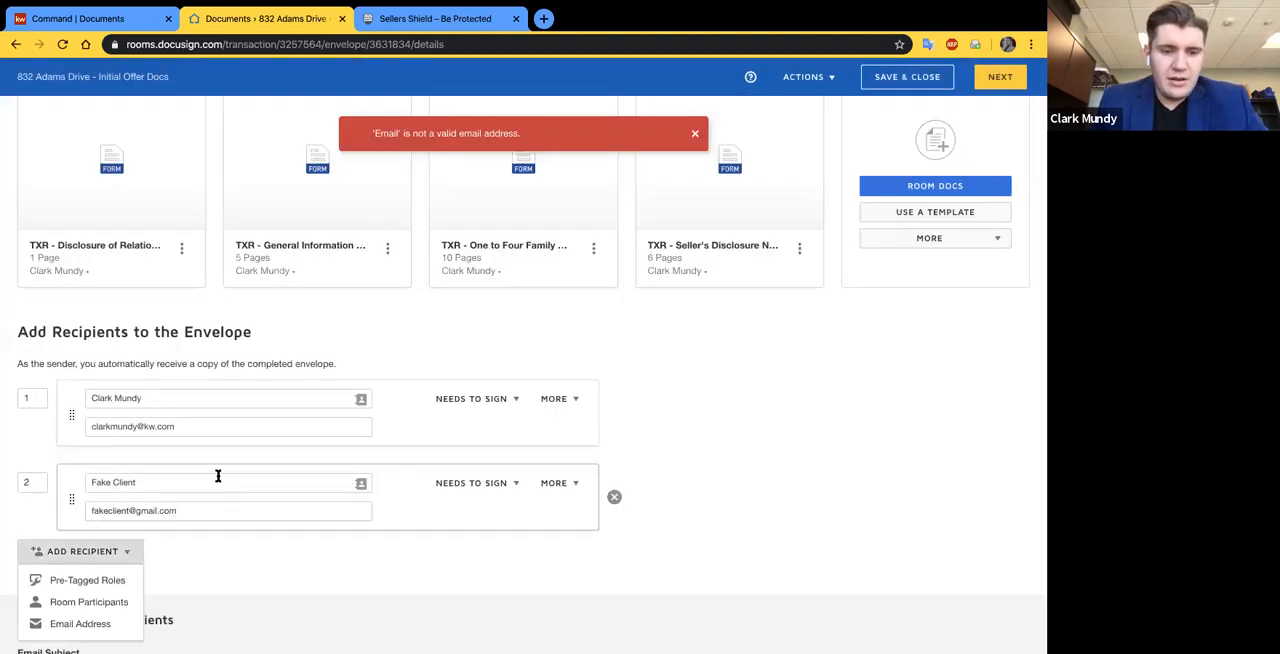
left_click(89, 603)
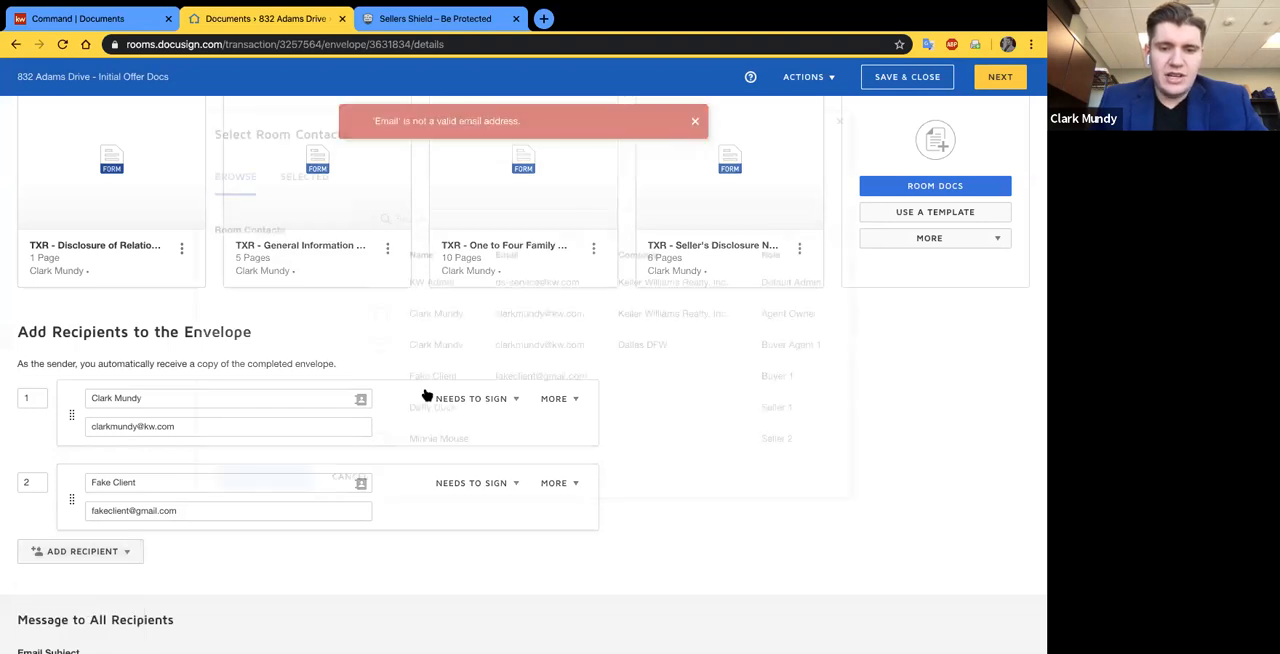
left_click(381, 415)
left_click(262, 450)
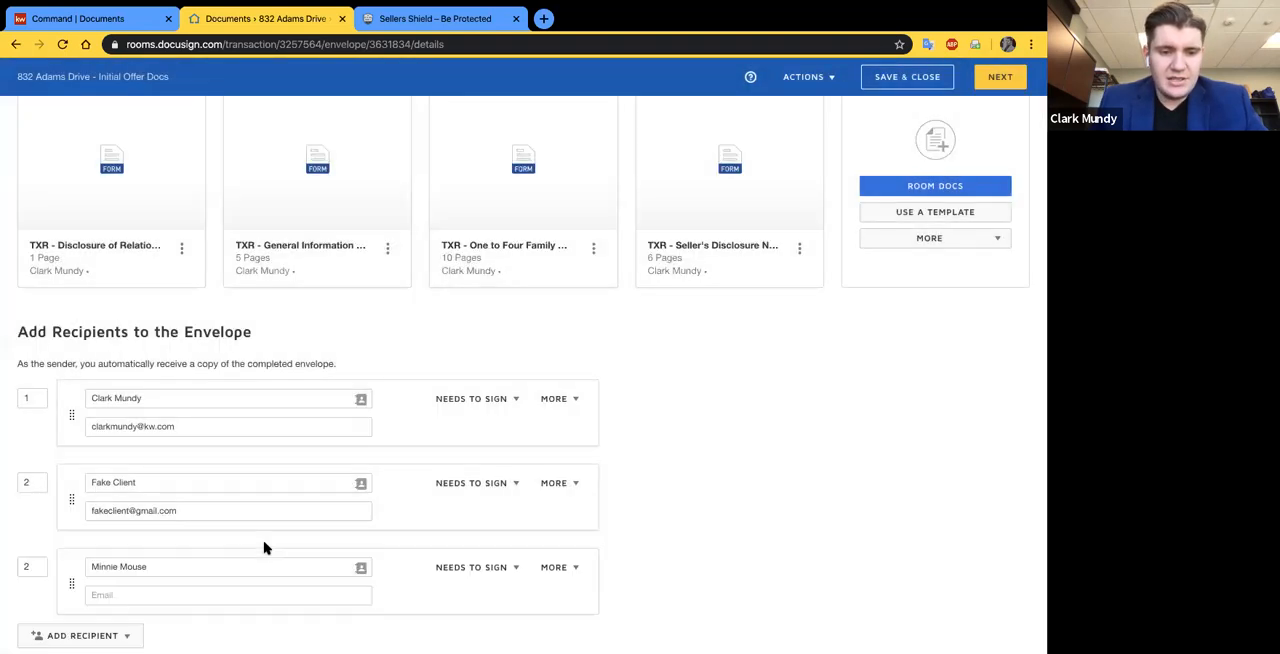
scroll(264, 548, "down", 1)
left_click(212, 515)
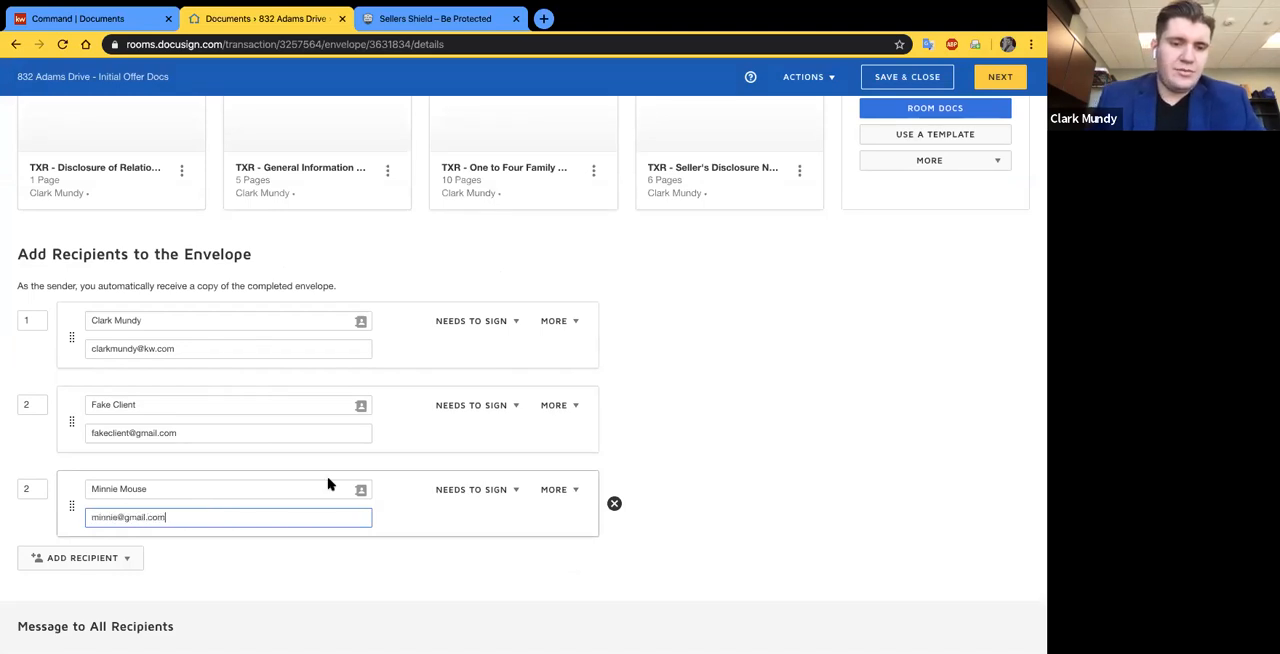
left_click(876, 355)
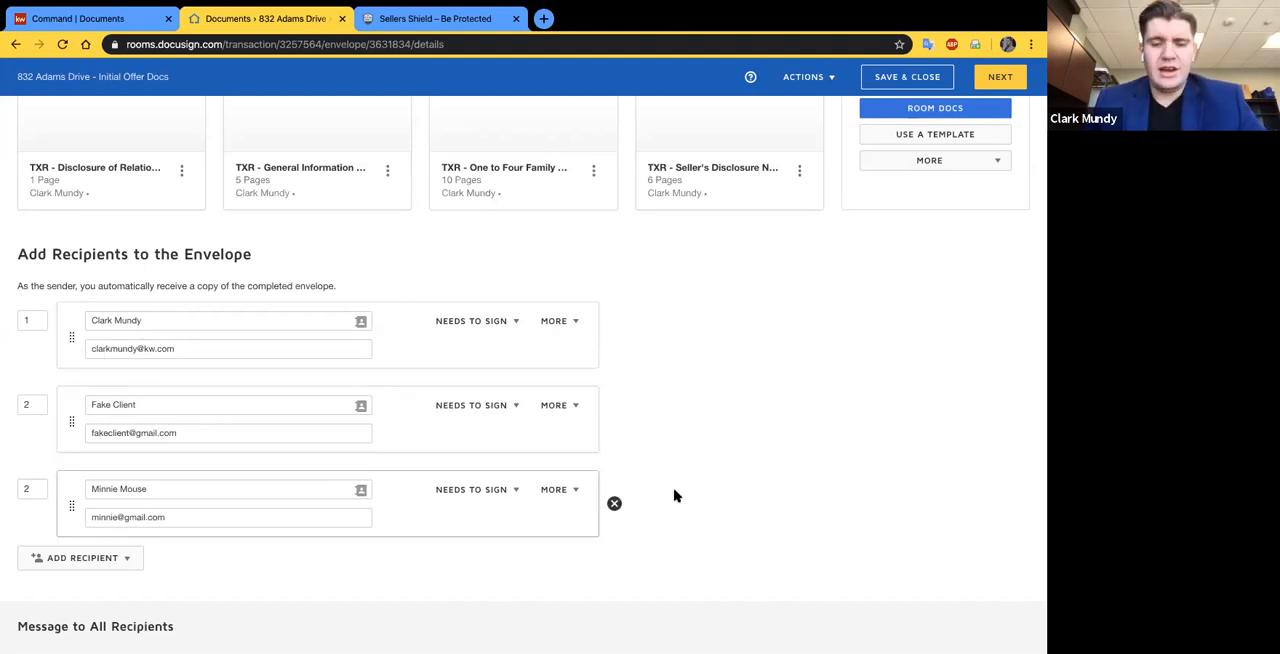
- Extend the email subject "Please DocuSign" with a dash, the property's street address and "Initial Contract Docs"
scroll(674, 495, "down", 1)
scroll(674, 495, "down", 3)
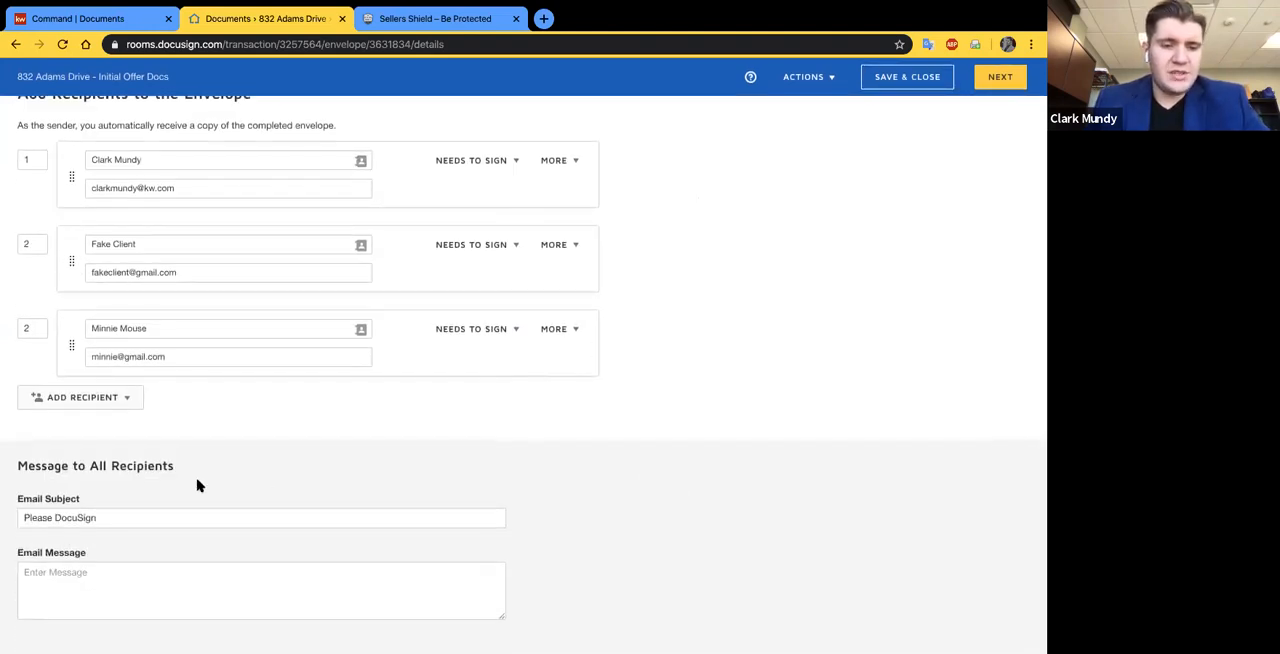
left_click(158, 520)
type("-")
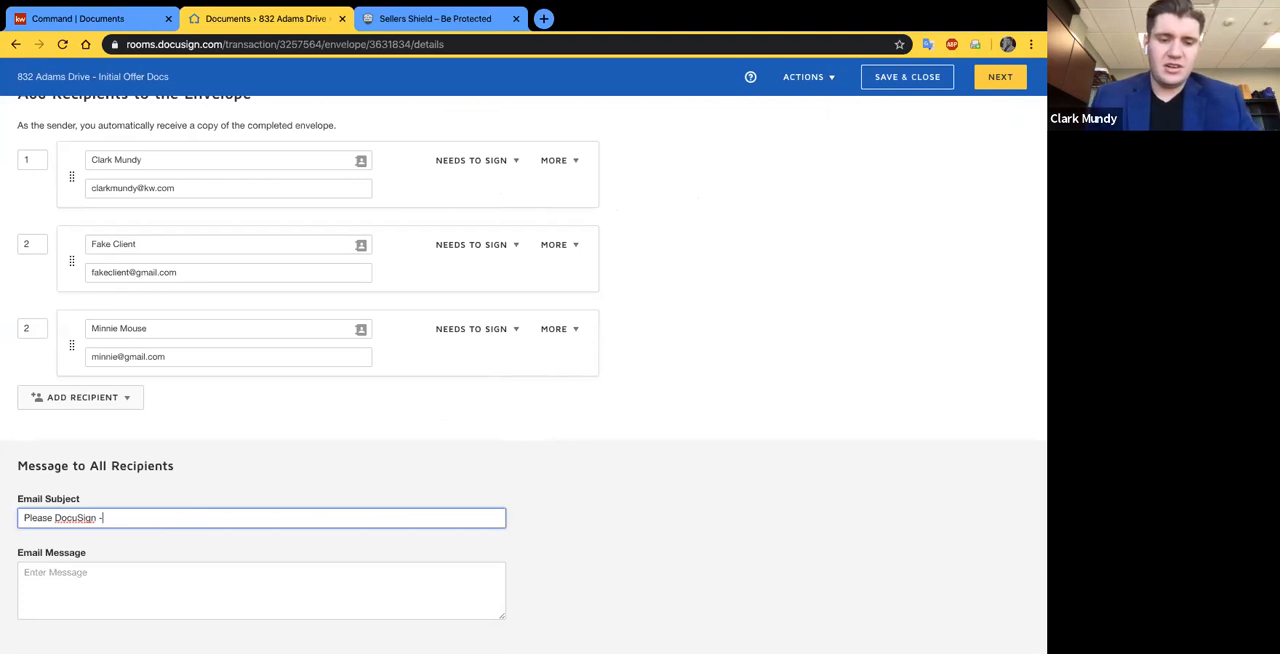
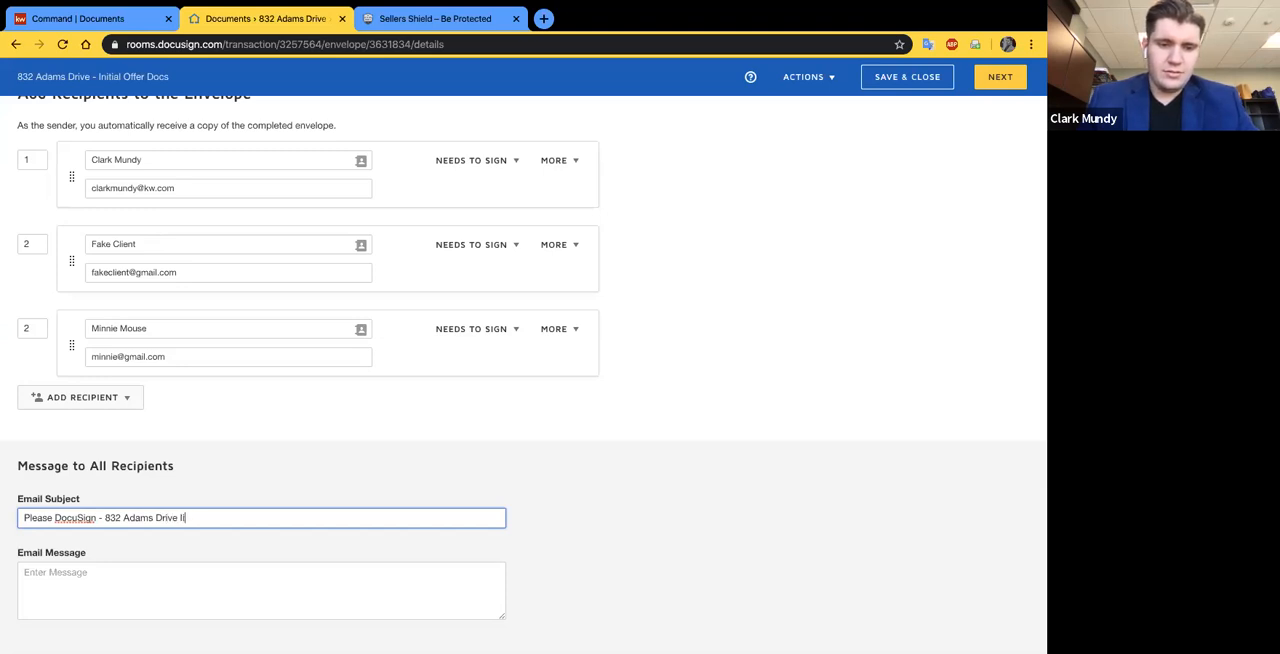
type("nitial COnt")
key("BackSpace")
key("BackSpace")
type("ontract D")
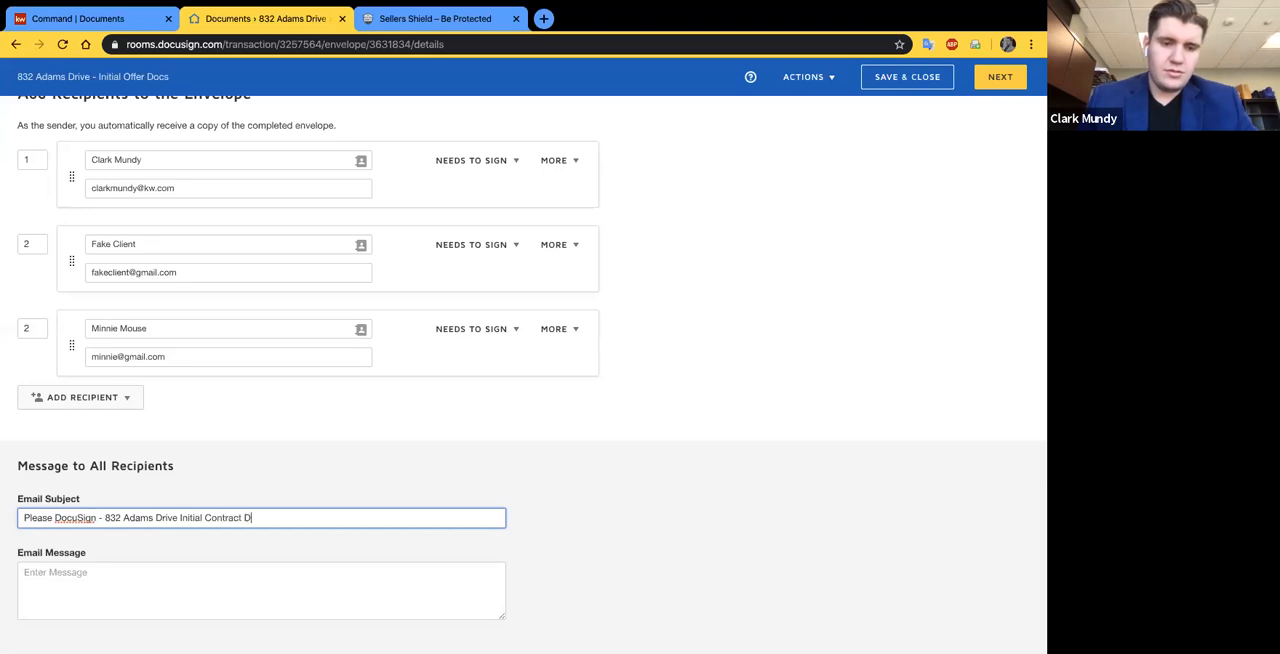
type("ocs")
- Write the email message "The initial contract docs are attached, please let me know if you have any questions."
left_click(228, 579)
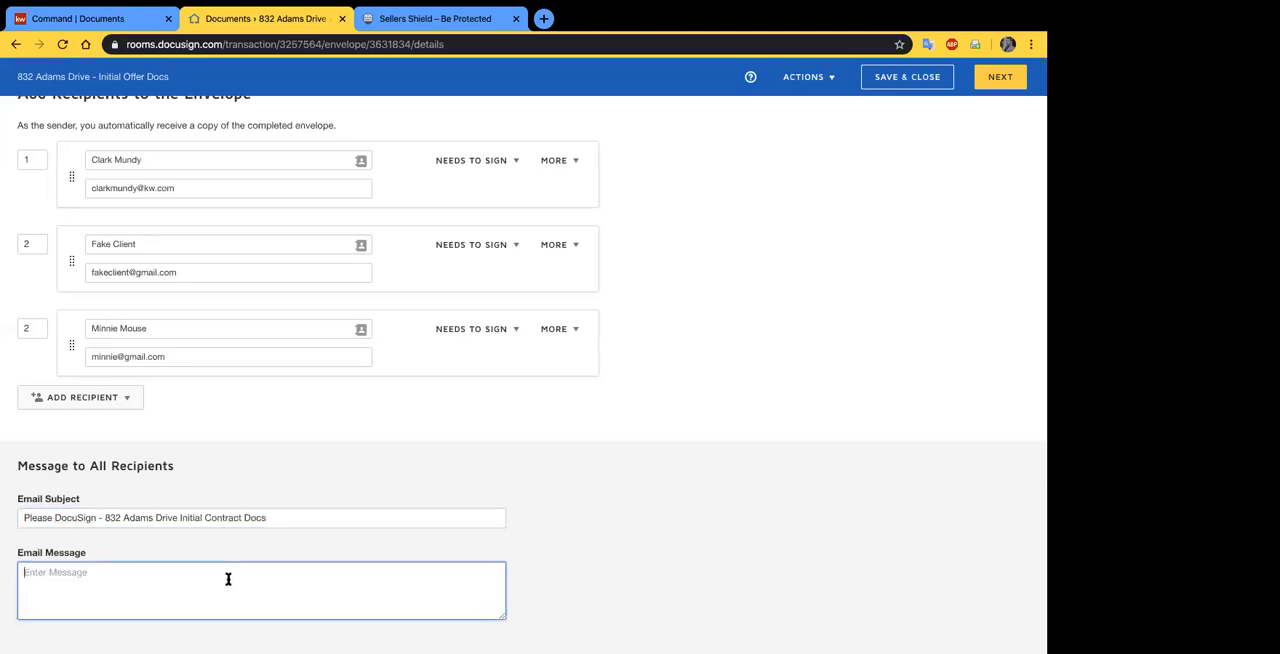
type("The initial contract docs are attached, please let m")
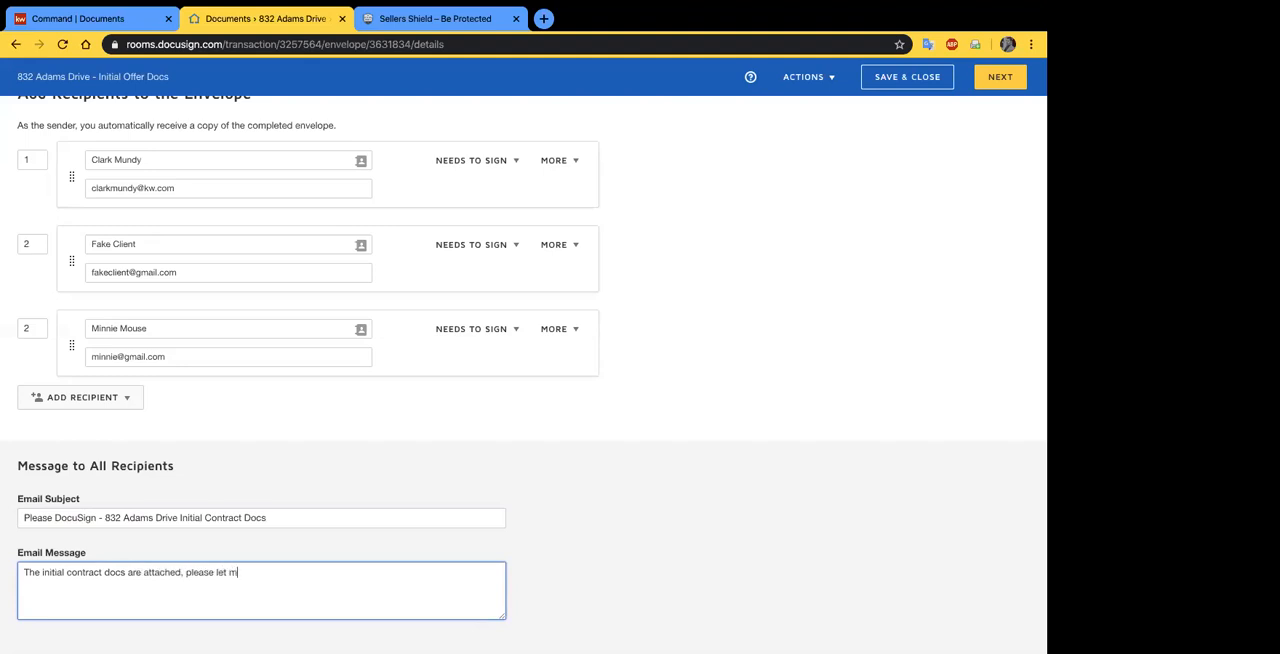
type("e know if you have any questions.")
left_click(544, 554)
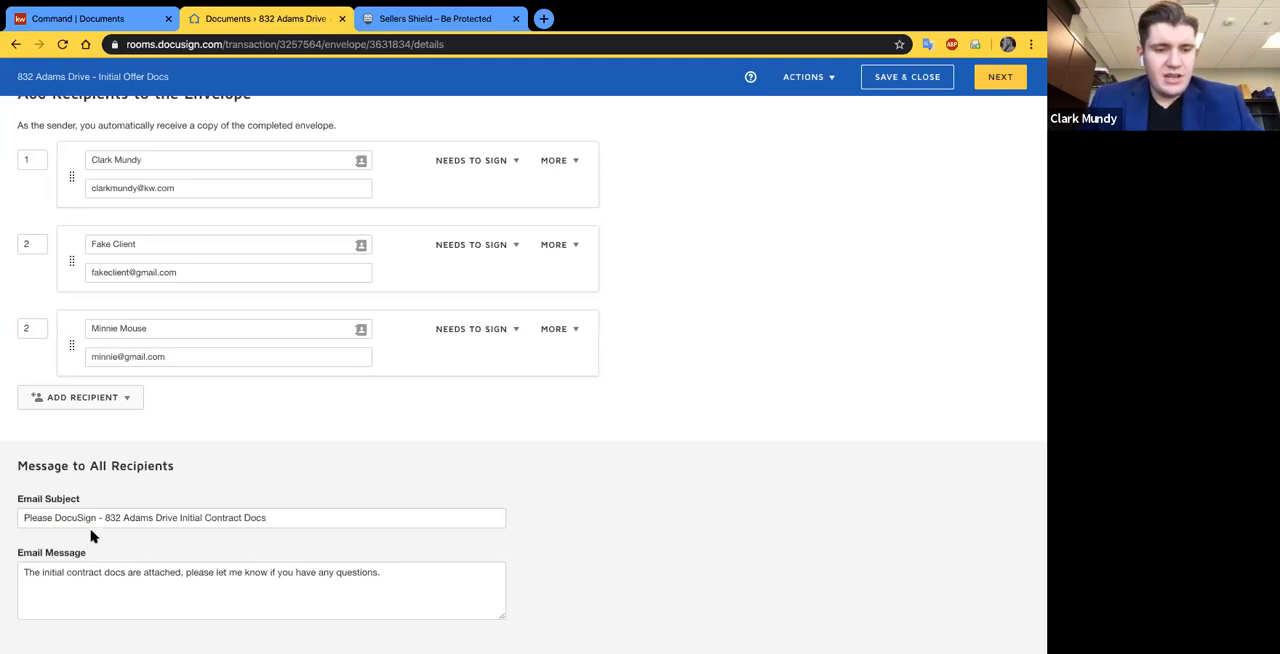
scroll(364, 487, "up", 4)
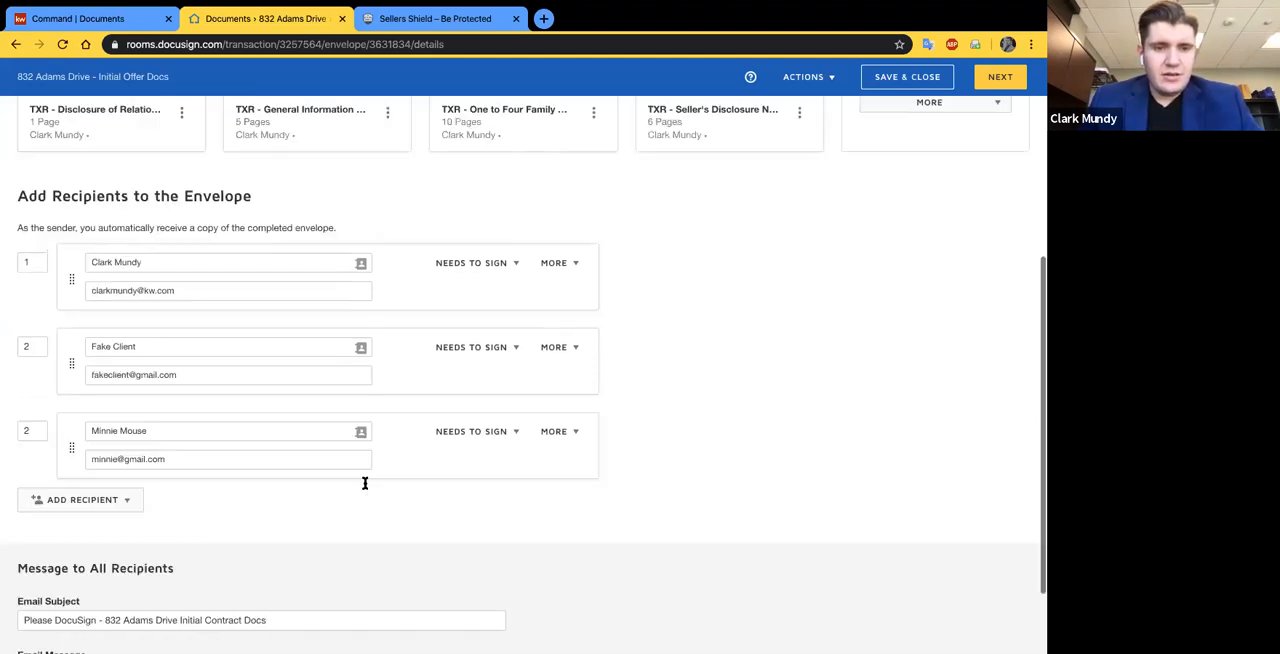
scroll(620, 452, "down", 1)
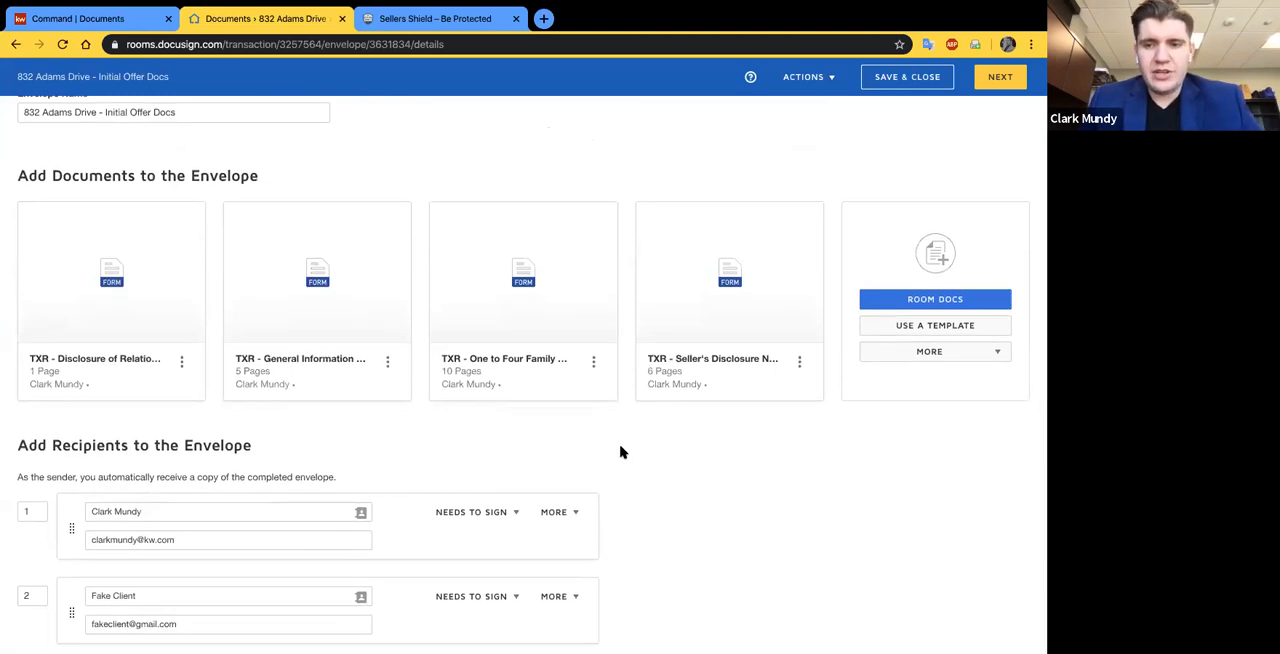
scroll(620, 452, "up", 2)
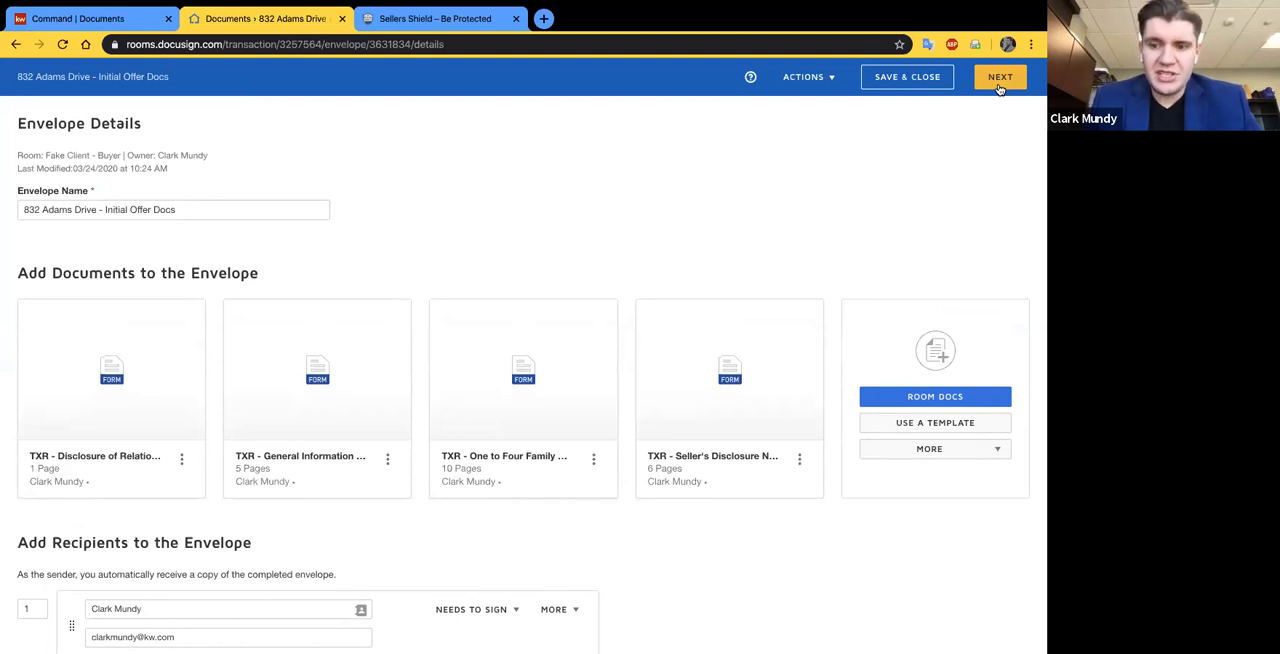
- Review the envelope's documents, recipients and email message, and continue to the next stage of preparing the envelope
scroll(766, 266, "down", 1)
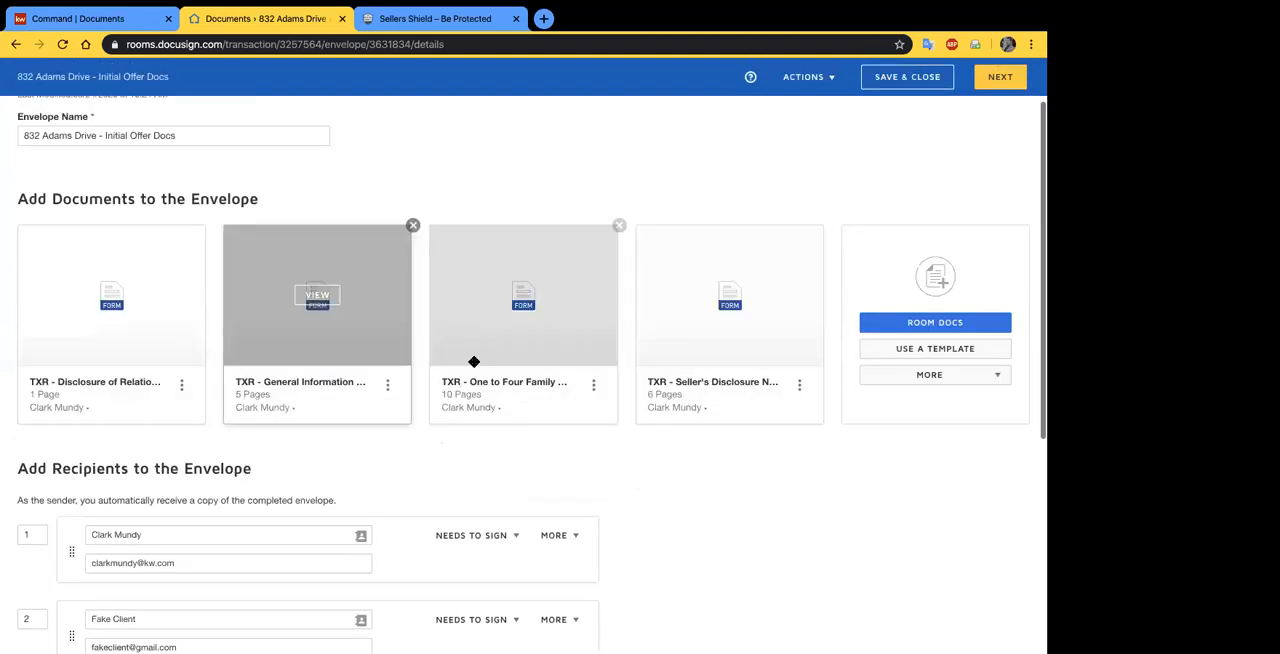
scroll(371, 503, "down", 2)
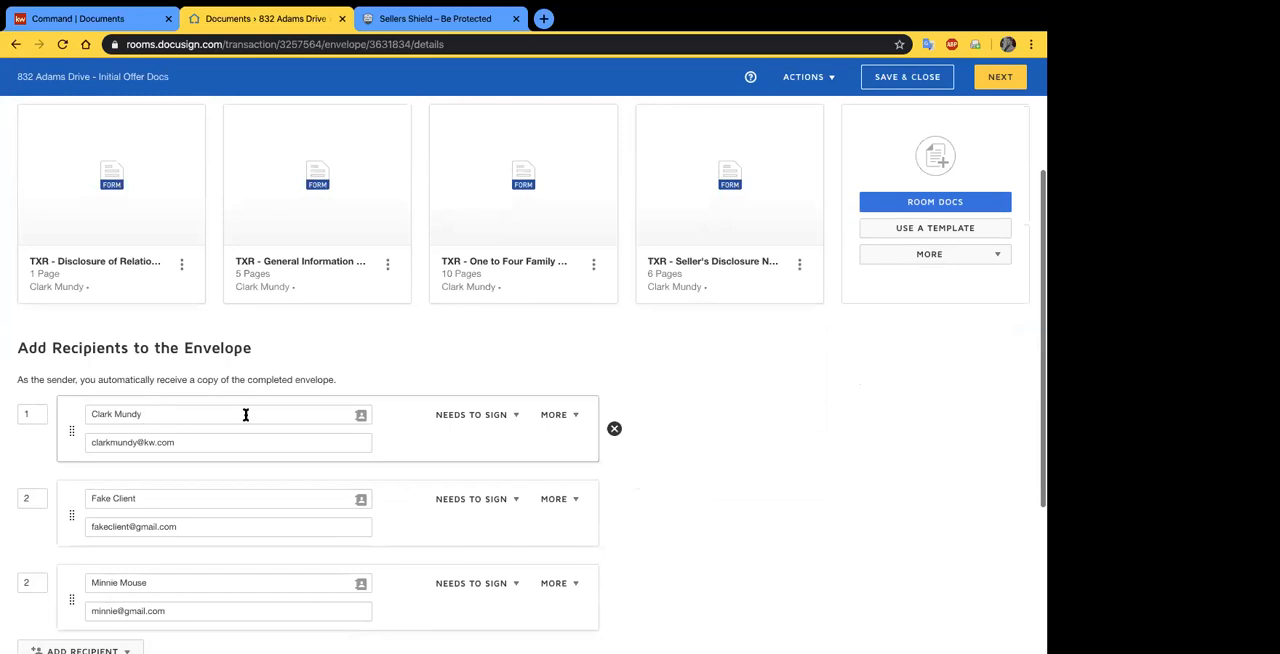
scroll(112, 432, "down", 1)
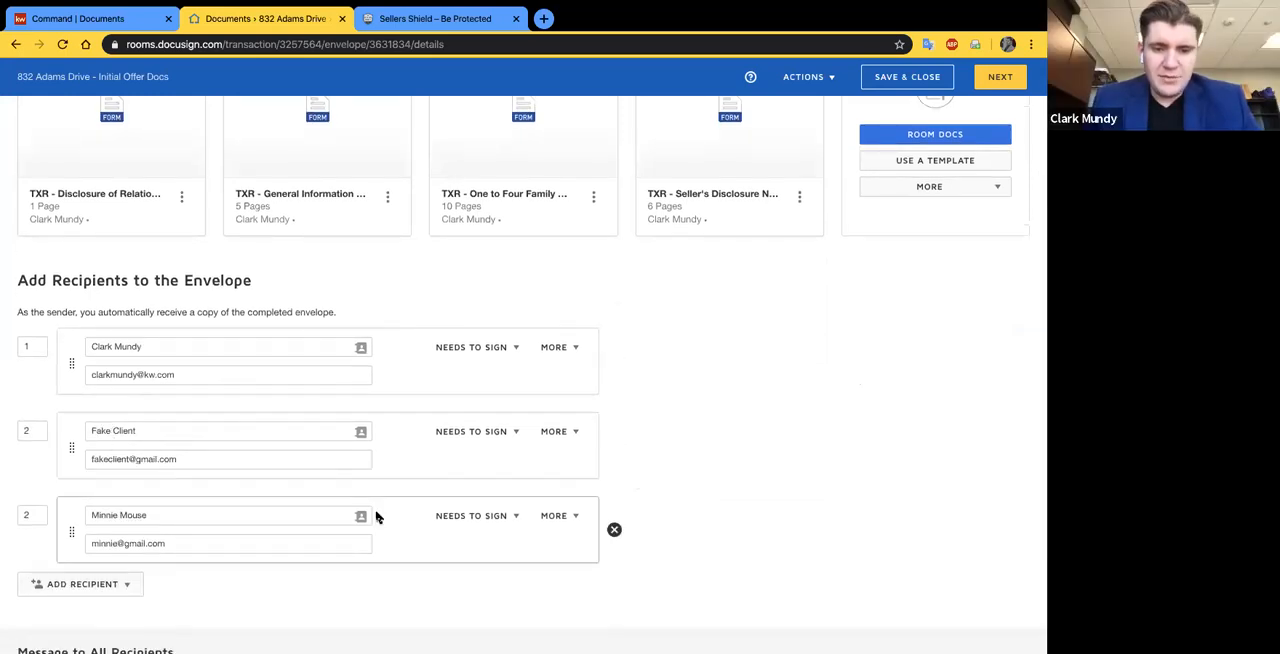
scroll(766, 537, "down", 3)
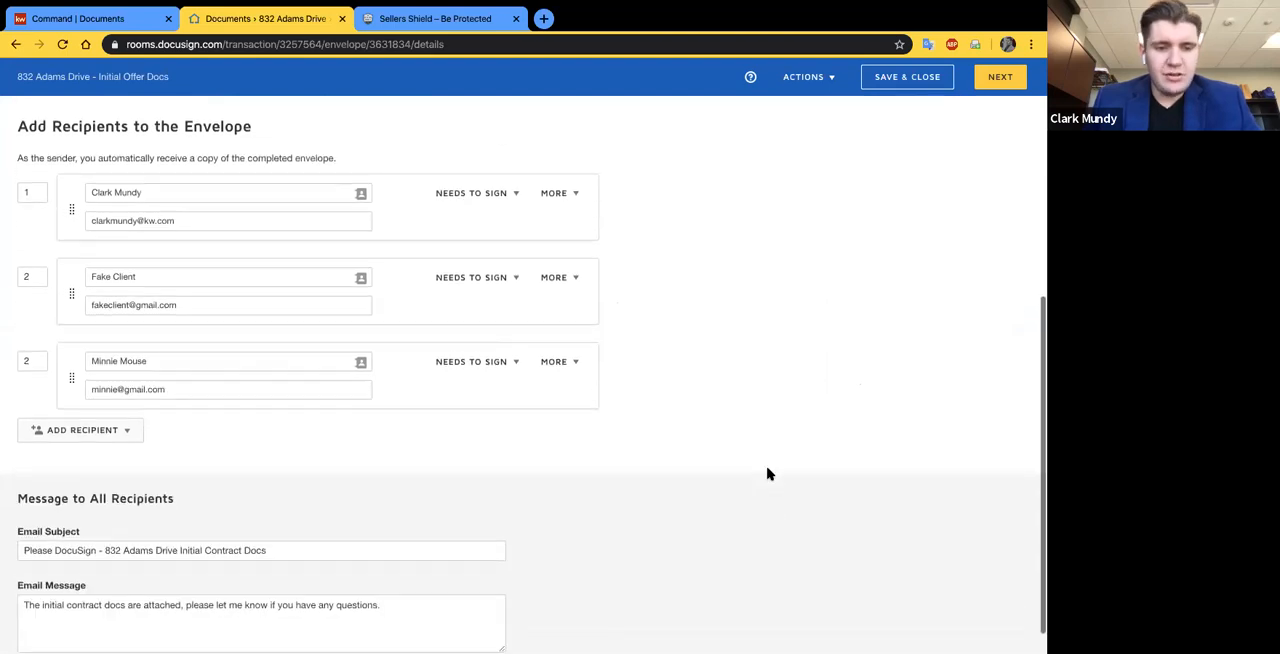
scroll(363, 503, "down", 1)
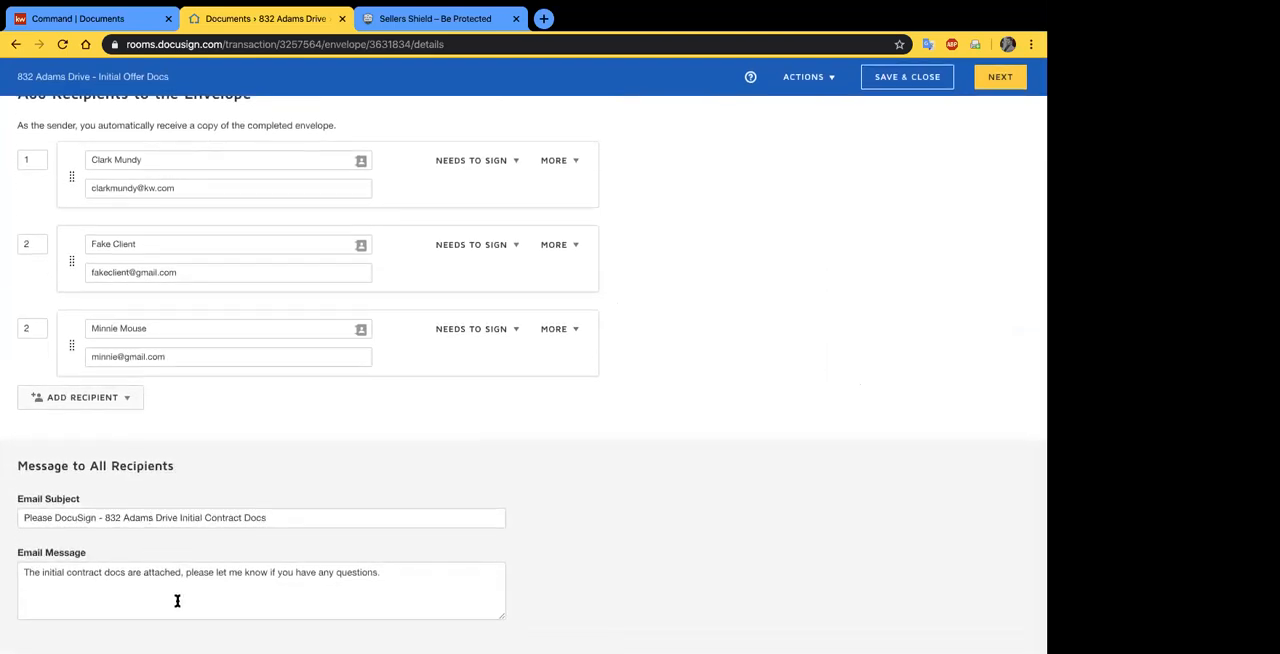
scroll(776, 397, "up", 5)
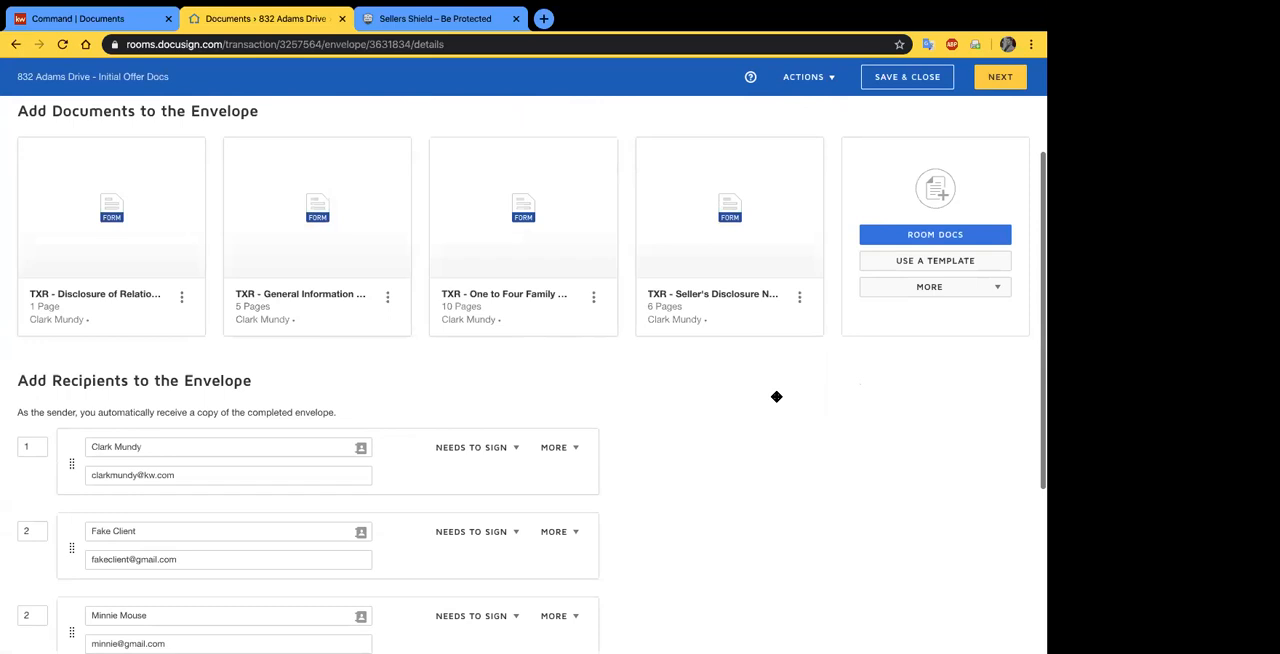
scroll(776, 397, "up", 3)
left_click(1000, 77)
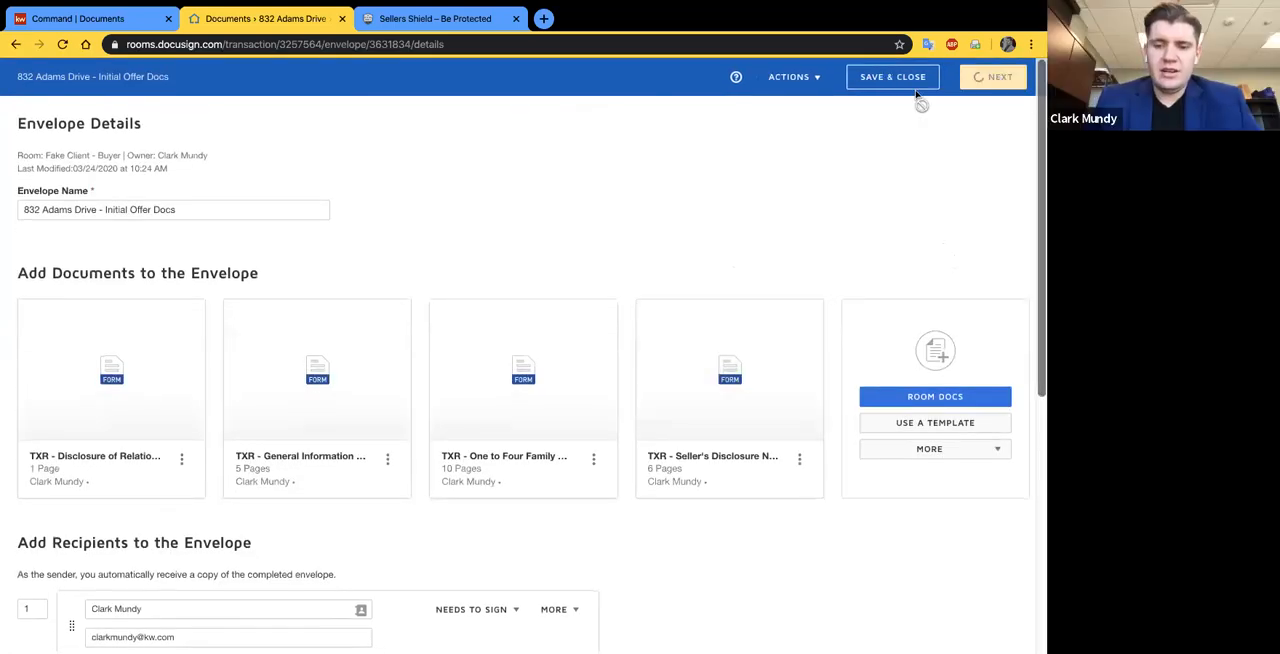
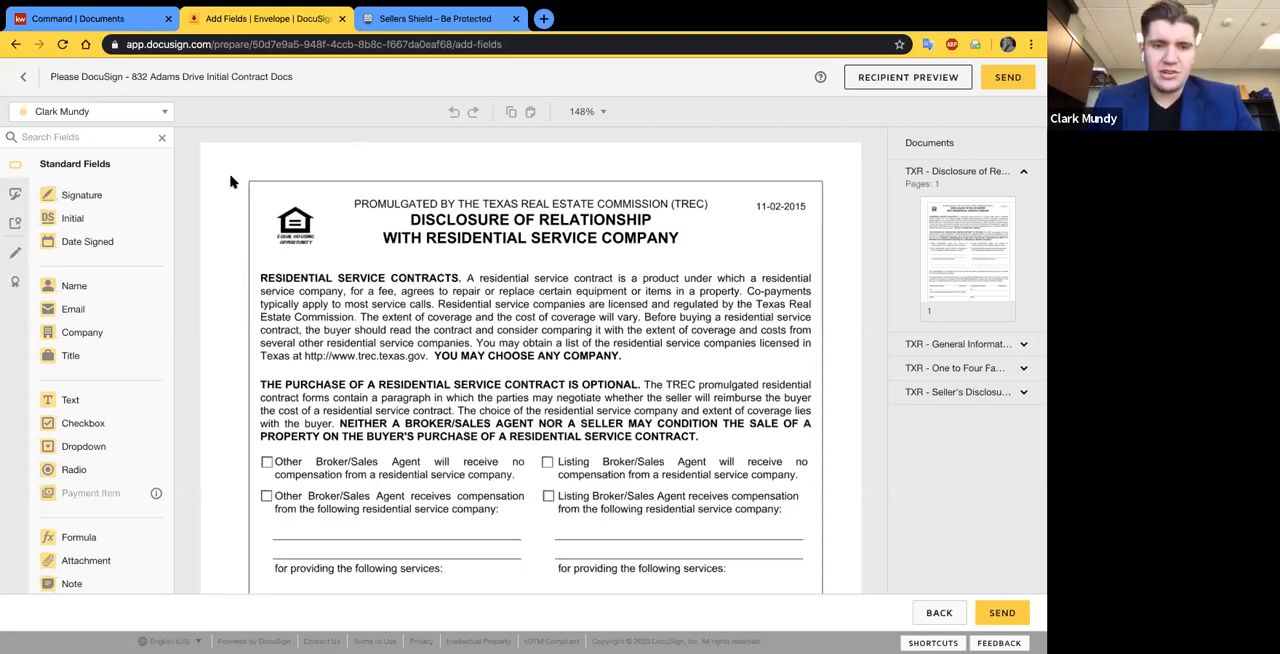
- Look over the Disclosure of Relationship form and cycle through the envelope recipients to compare their field colours, returning to the sender
scroll(192, 184, "down", 1)
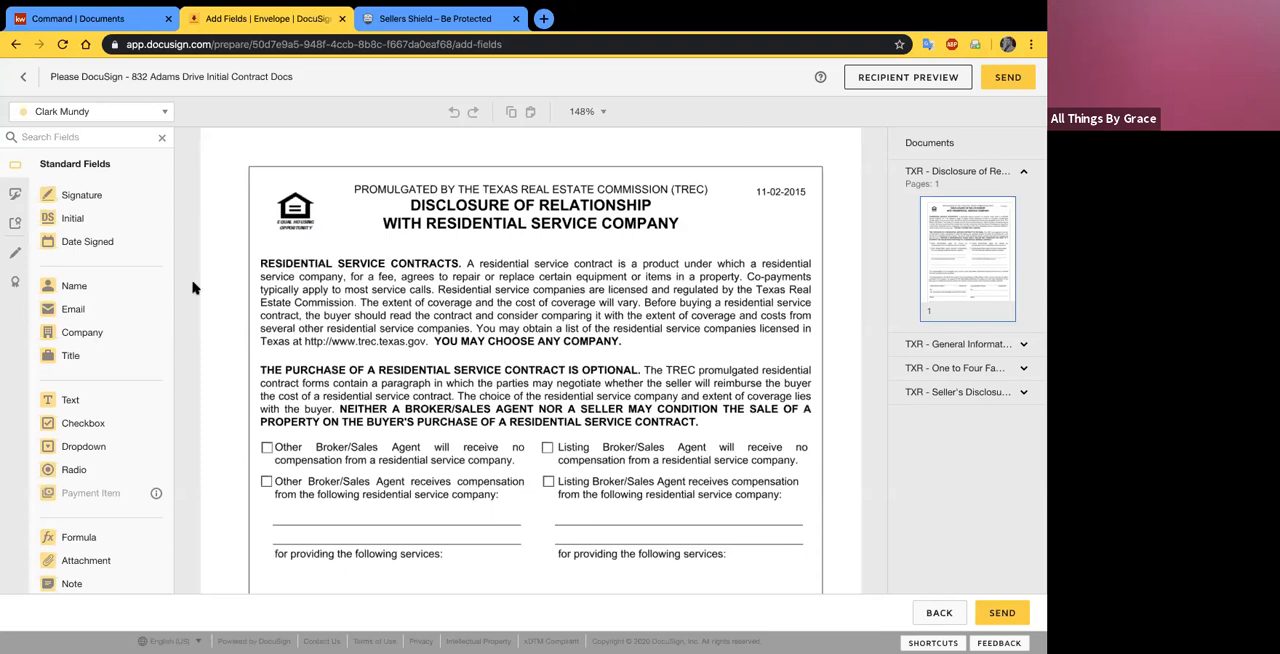
scroll(485, 539, "down", 3)
scroll(485, 539, "down", 3)
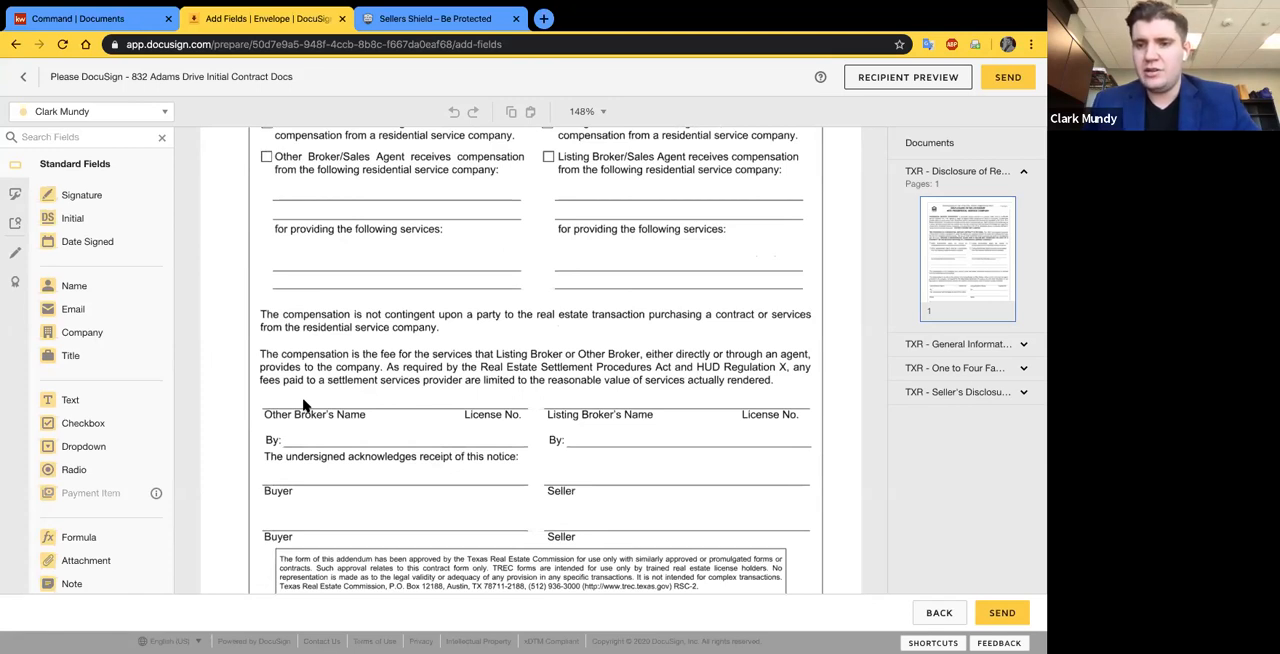
scroll(305, 405, "up", 6)
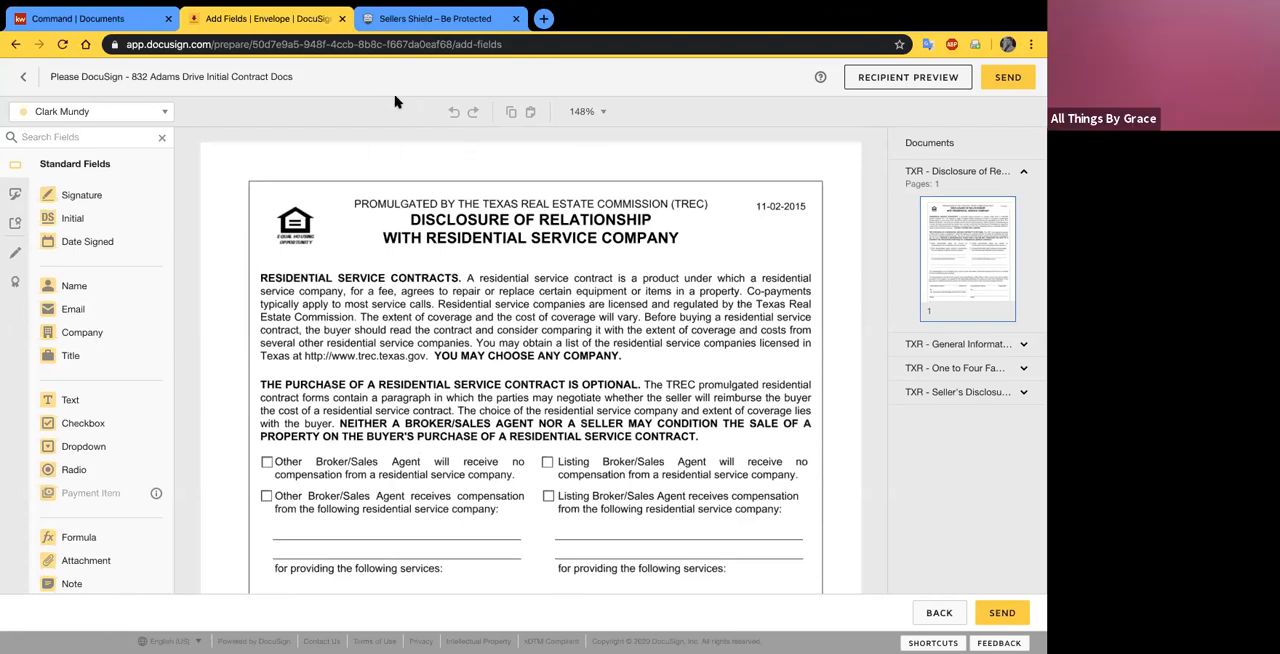
scroll(341, 216, "down", 2)
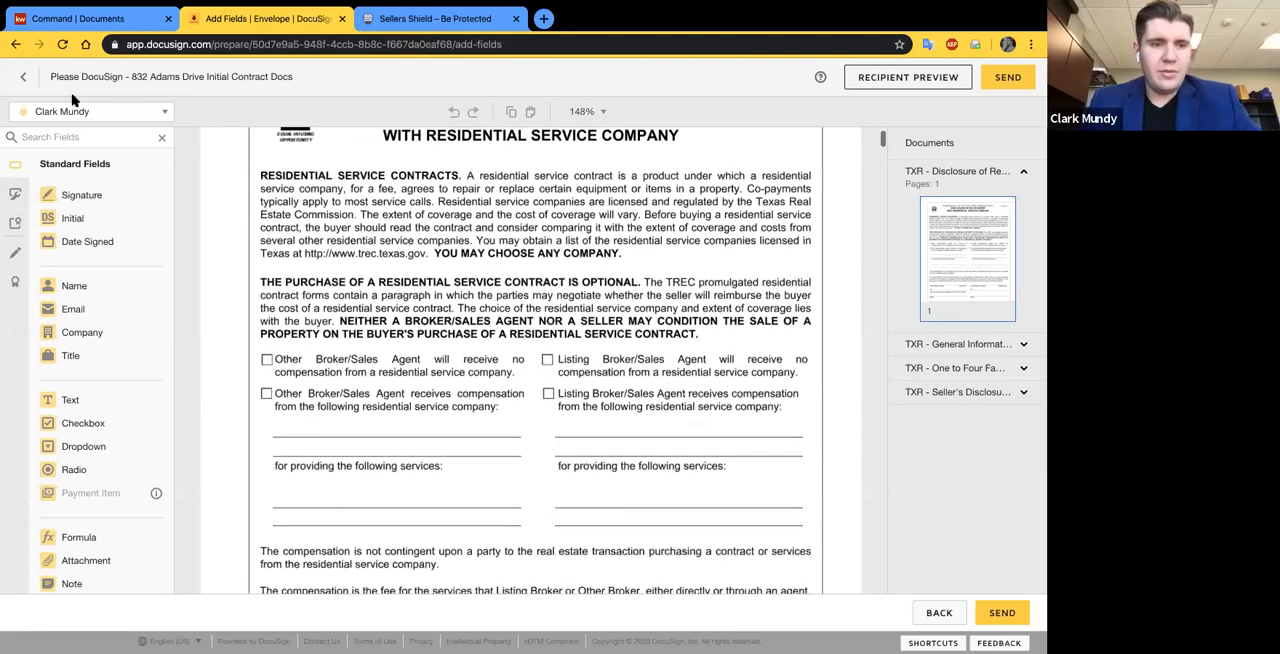
left_click(70, 112)
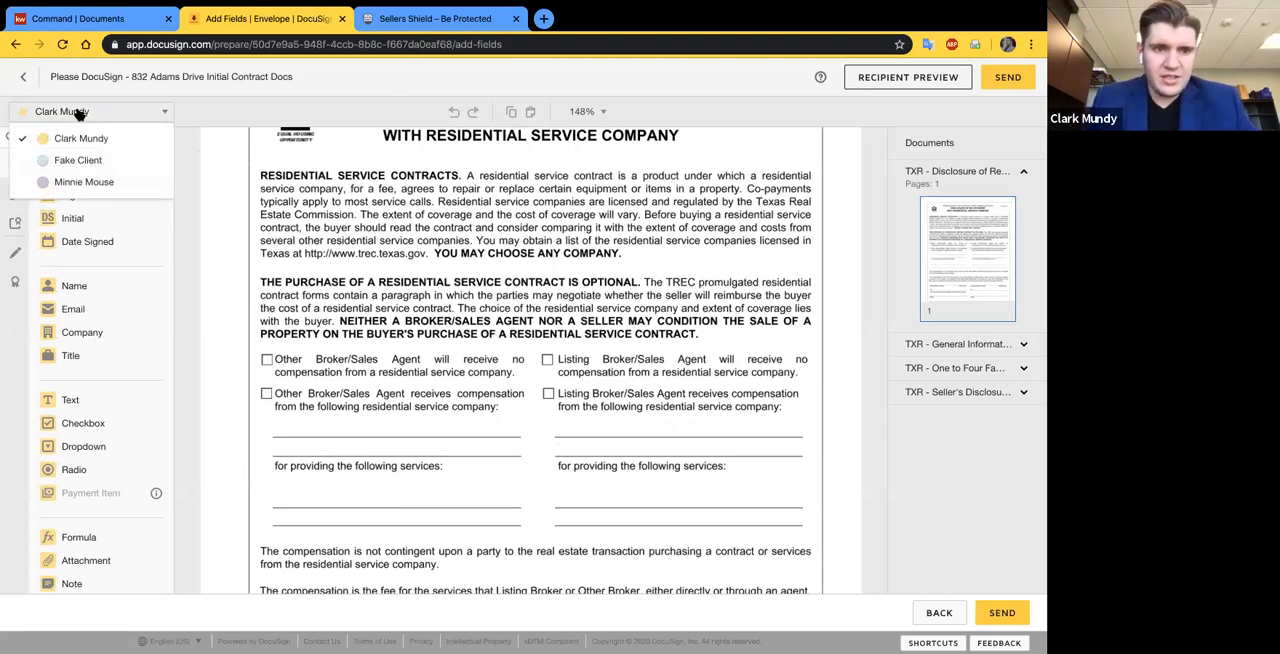
left_click(76, 168)
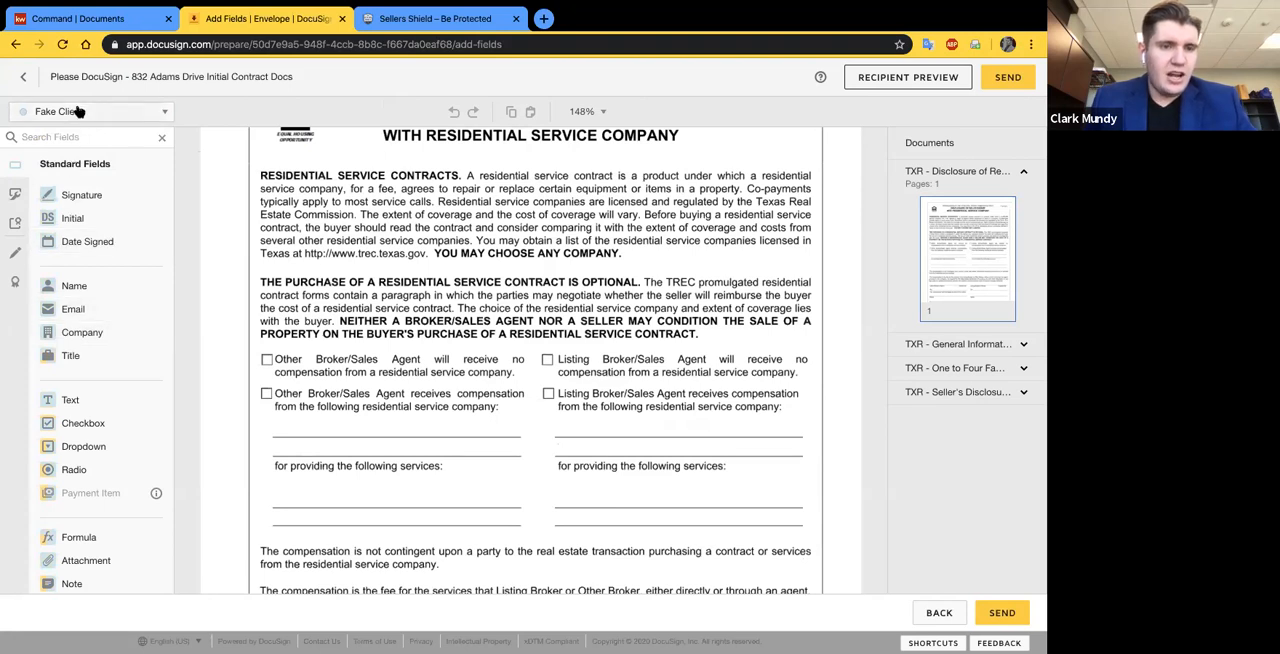
left_click(78, 111)
left_click(70, 186)
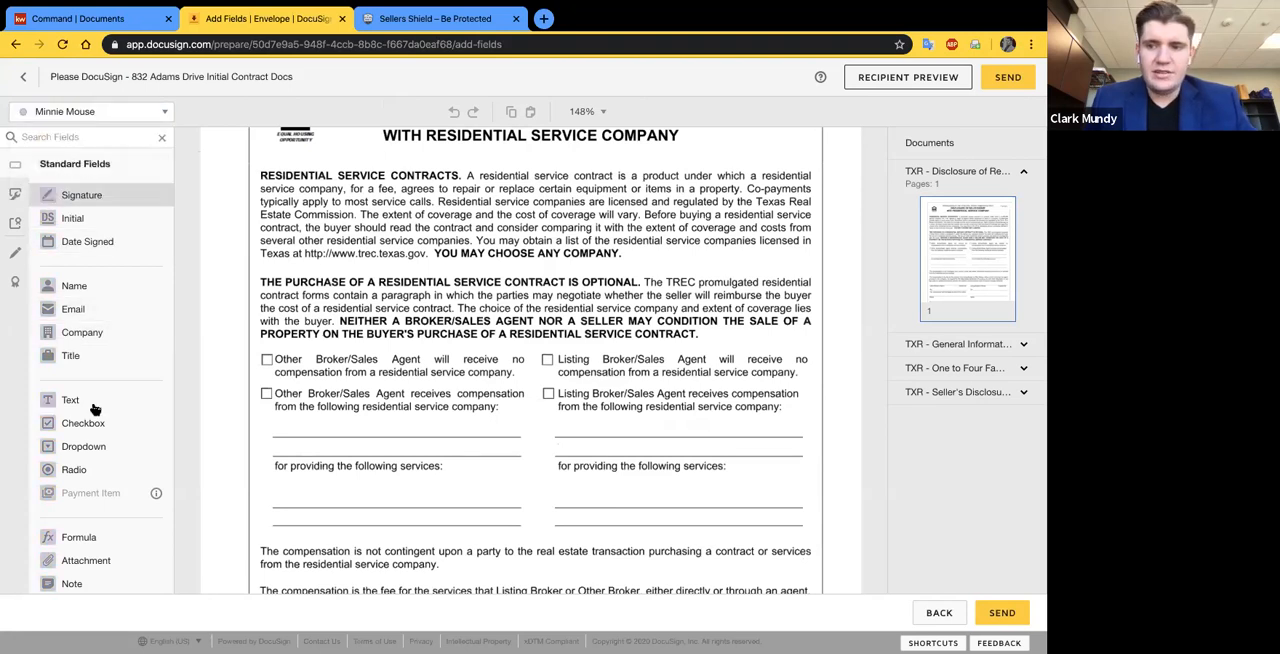
left_click(73, 119)
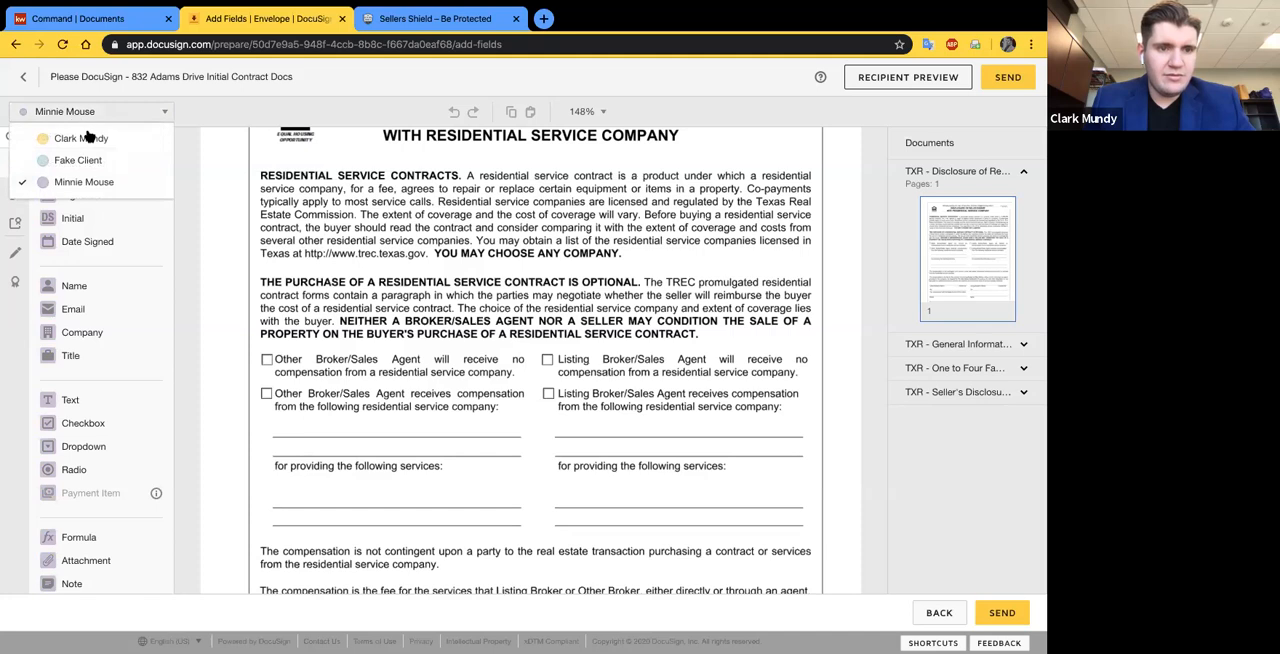
left_click(82, 139)
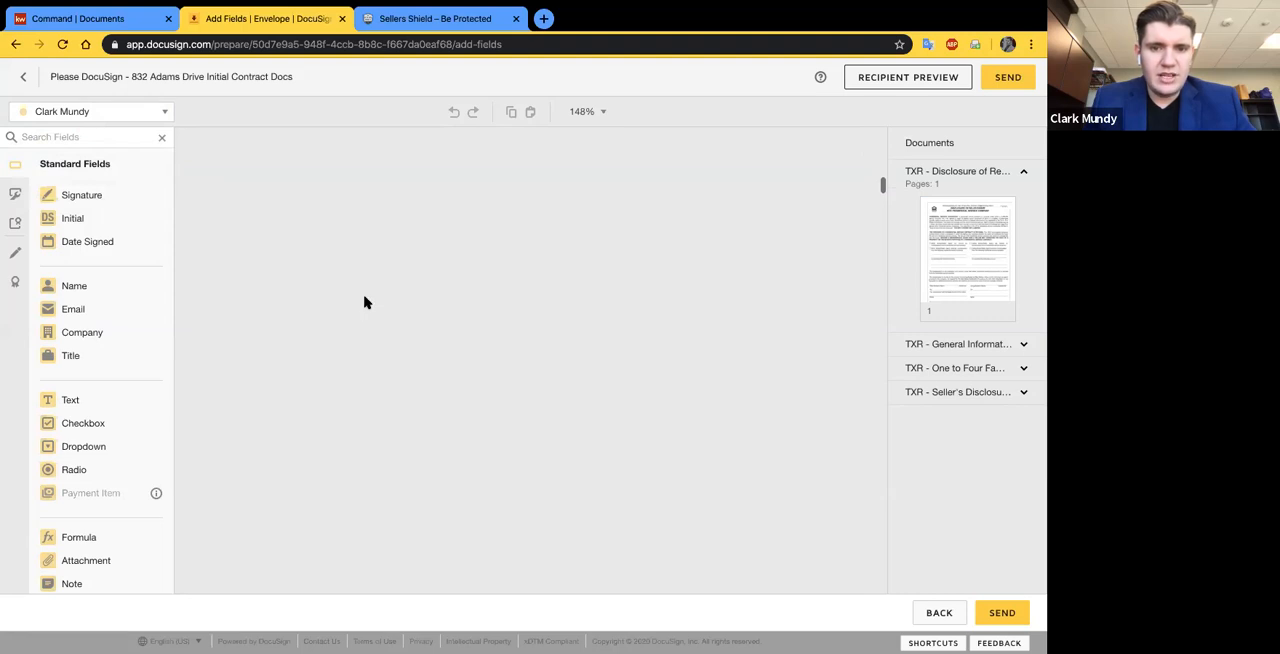
- Place a Text field for the sender on the Lot line in paragraph 2A of the One to Four Family contract and shrink it
scroll(365, 302, "down", 10)
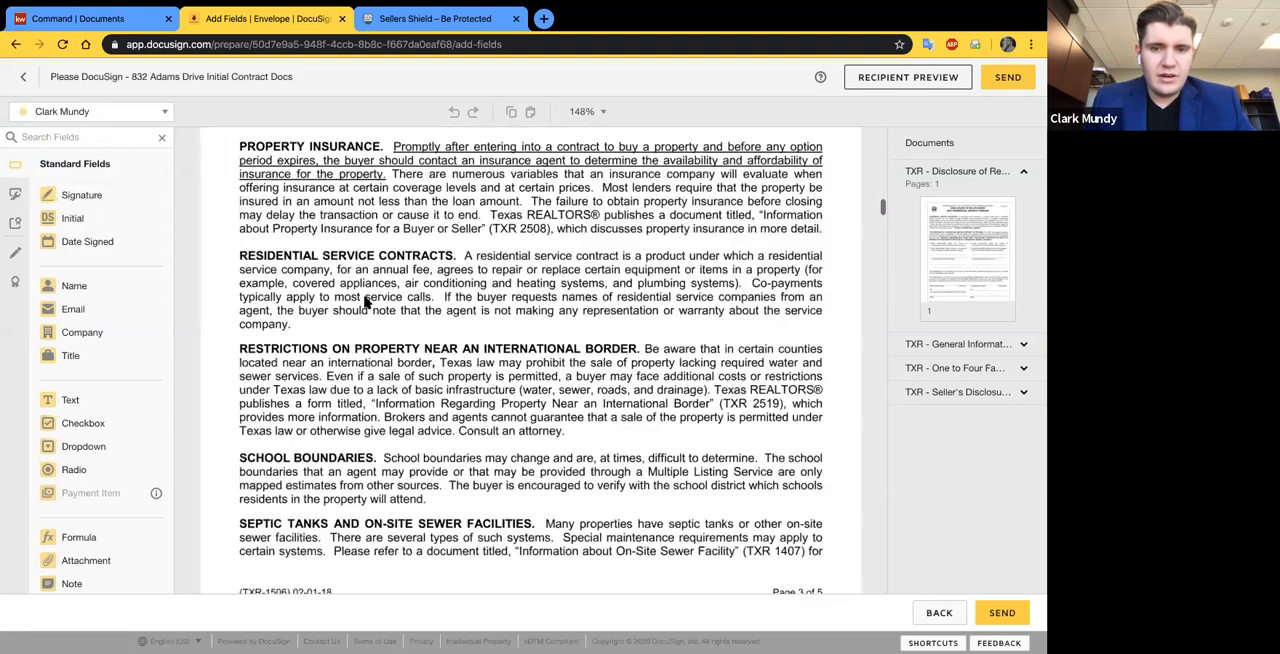
scroll(365, 302, "down", 5)
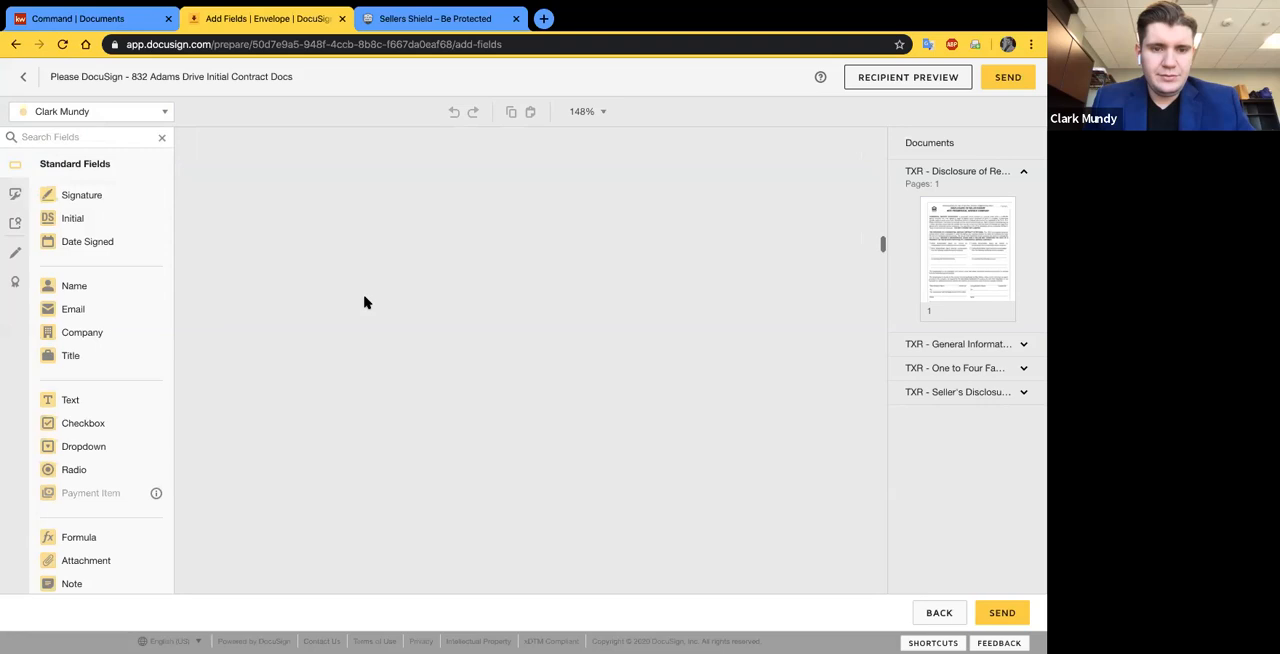
scroll(365, 302, "down", 5)
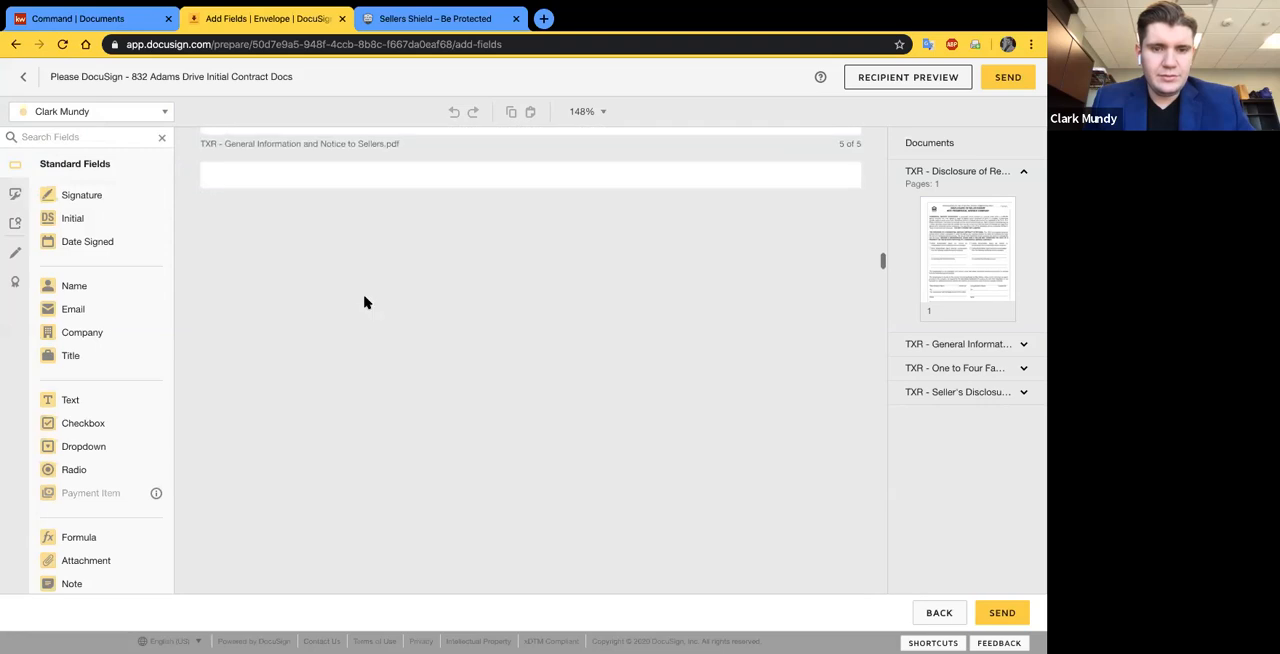
scroll(551, 232, "up", 1)
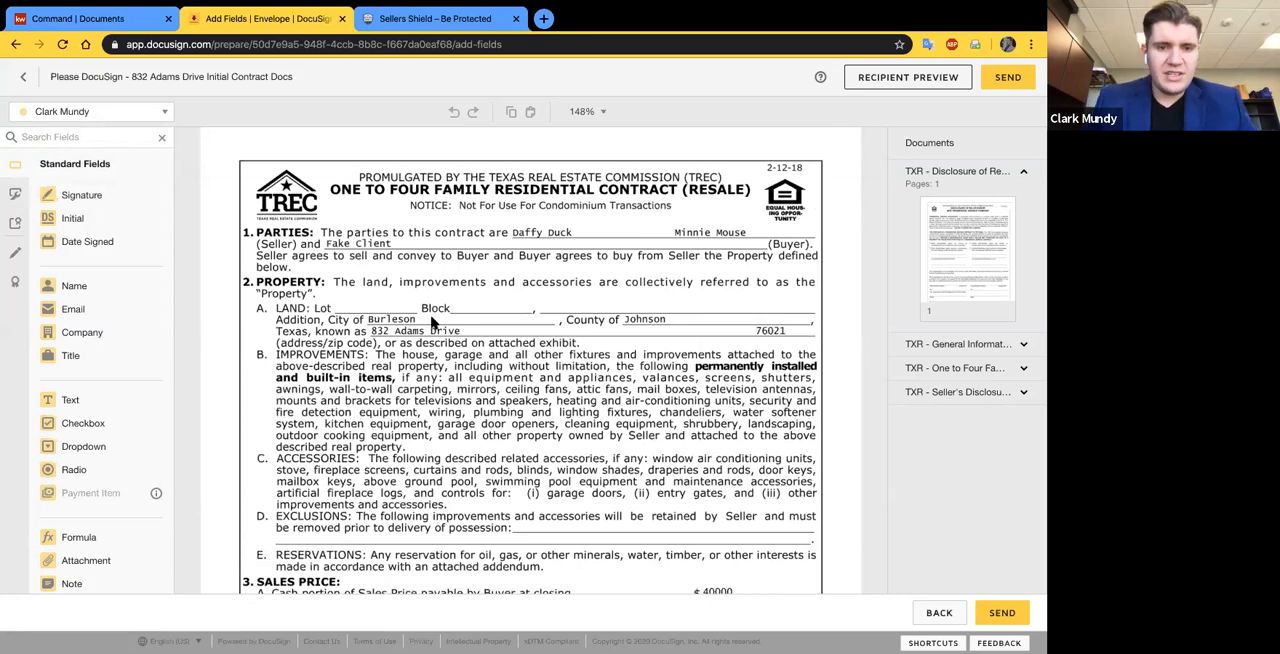
scroll(432, 318, "down", 1)
scroll(398, 289, "down", 1)
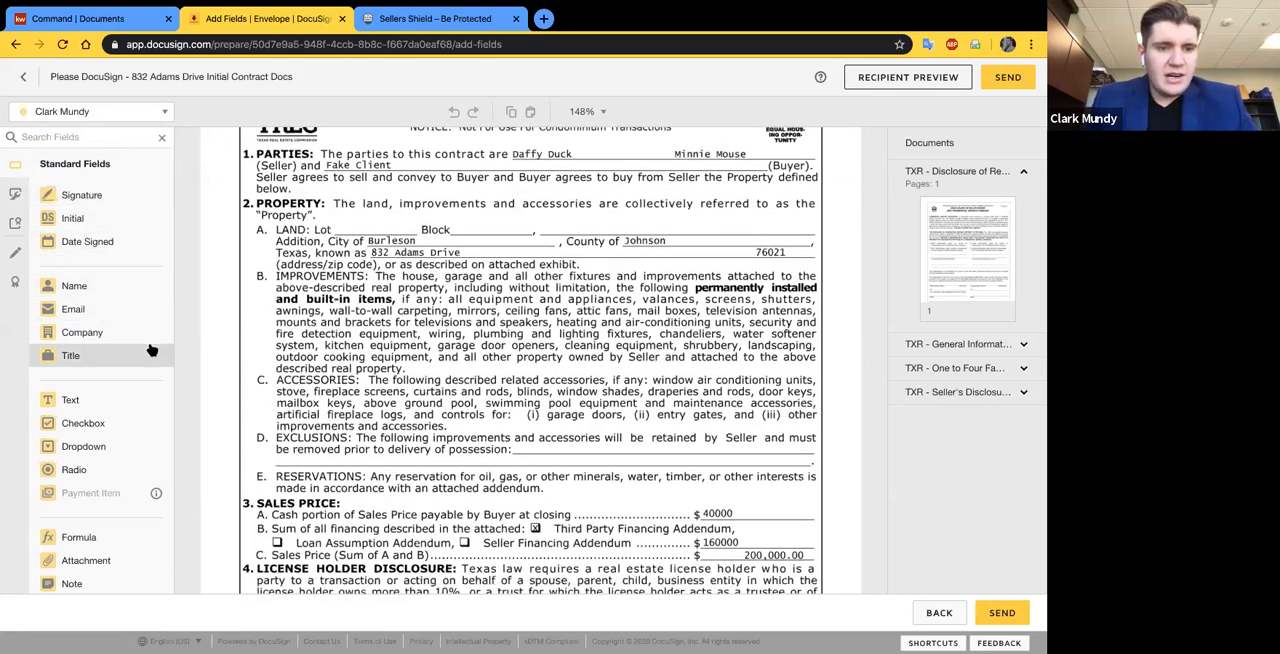
scroll(100, 365, "down", 1)
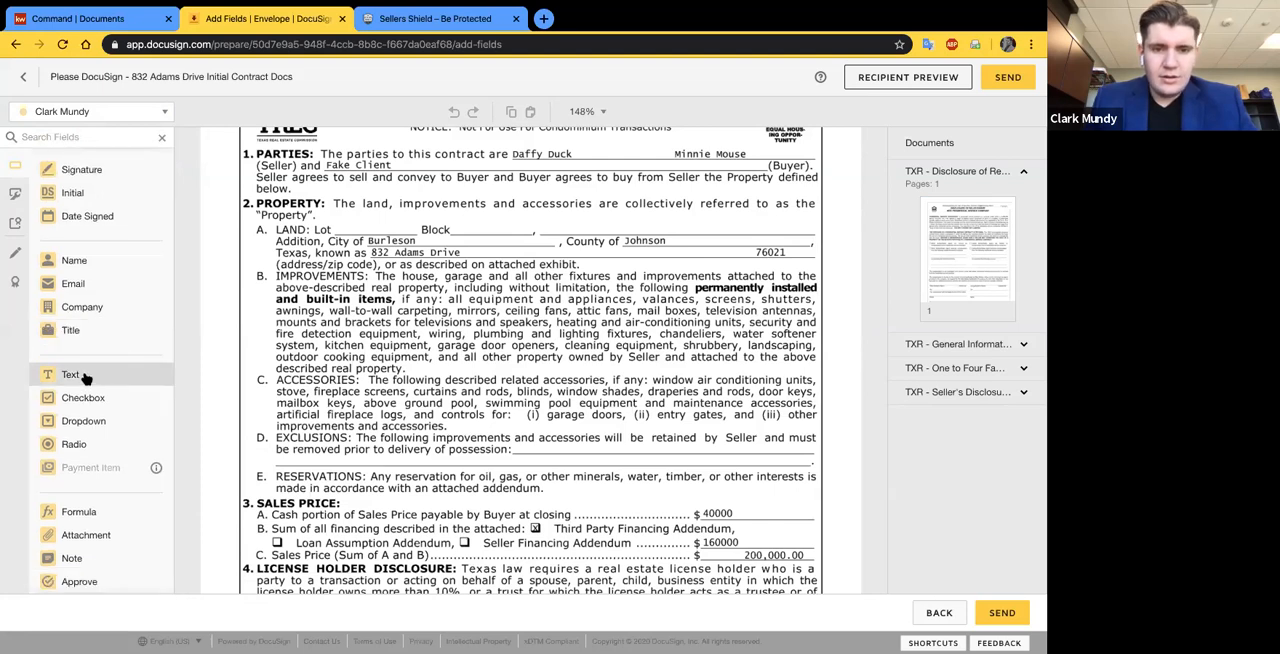
left_click(87, 377)
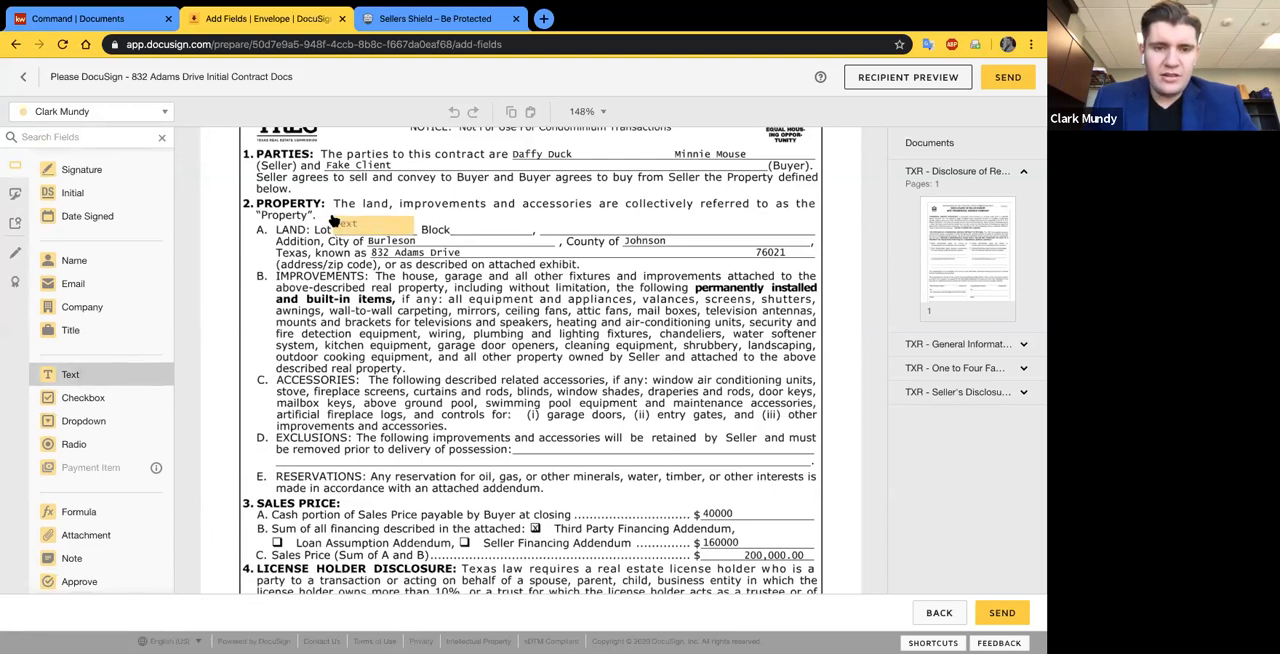
left_click(347, 220)
left_click_drag(412, 231, 365, 224)
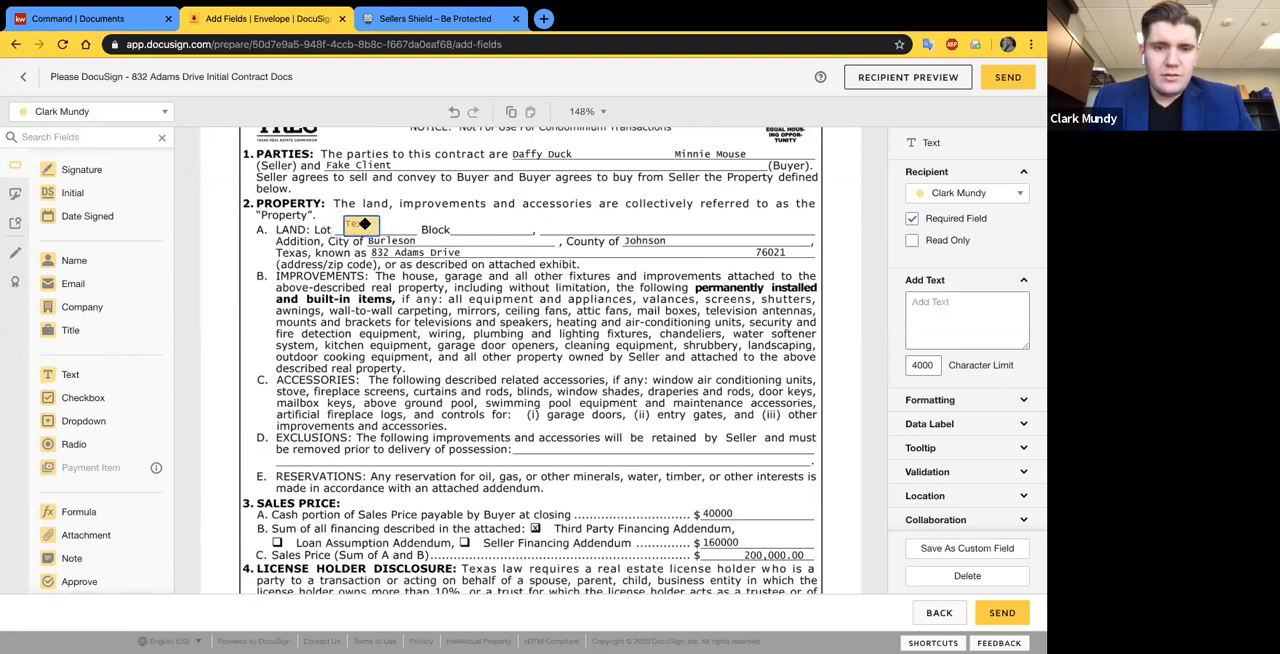
left_click(429, 234)
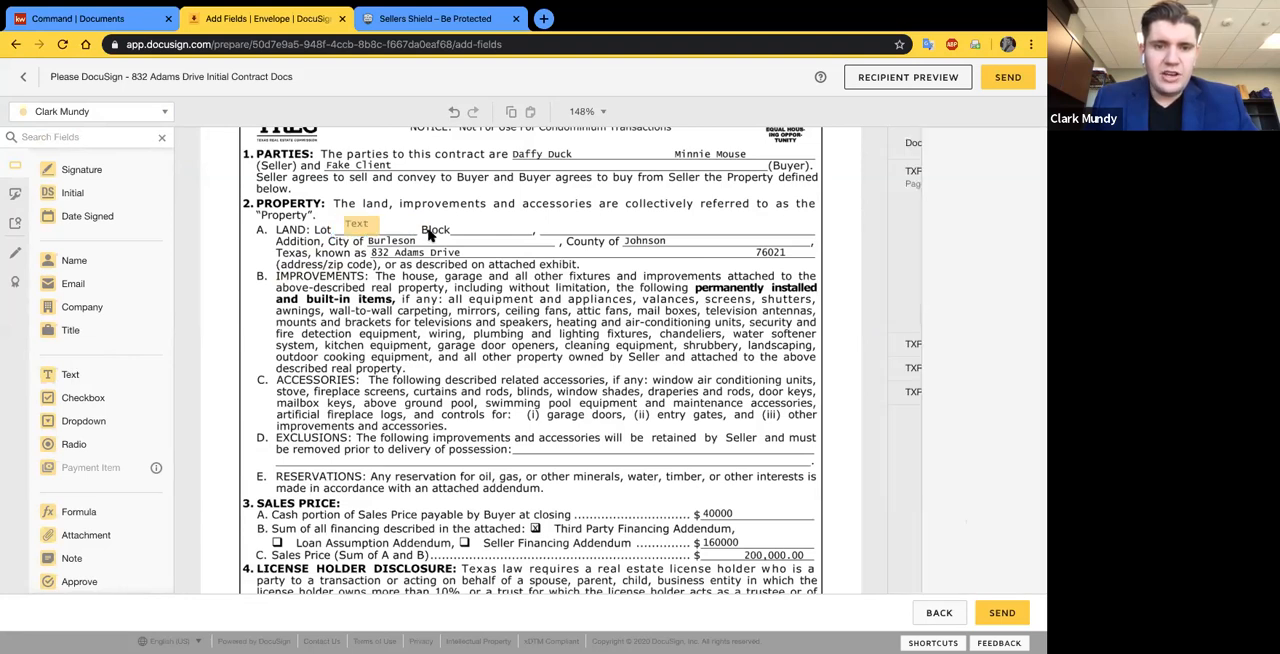
- Enter 5 as the Lot field's text and resize the field to sit on its line
left_click(360, 229)
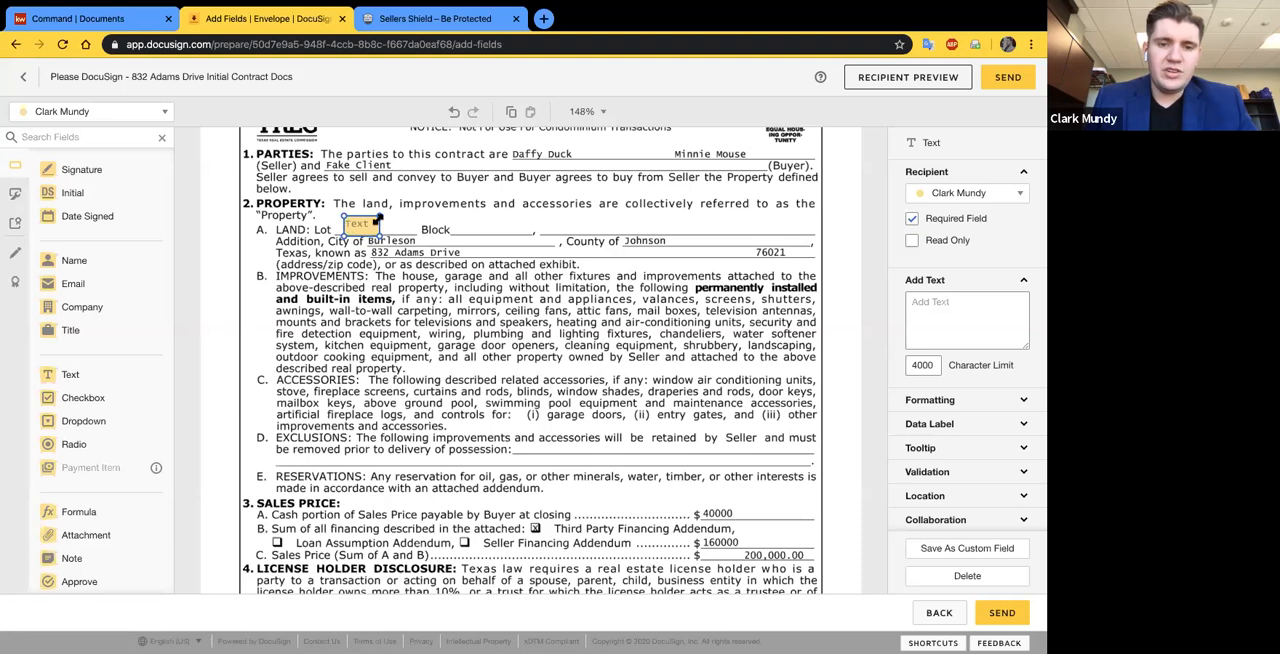
left_click(922, 312)
type("5")
left_click(735, 312)
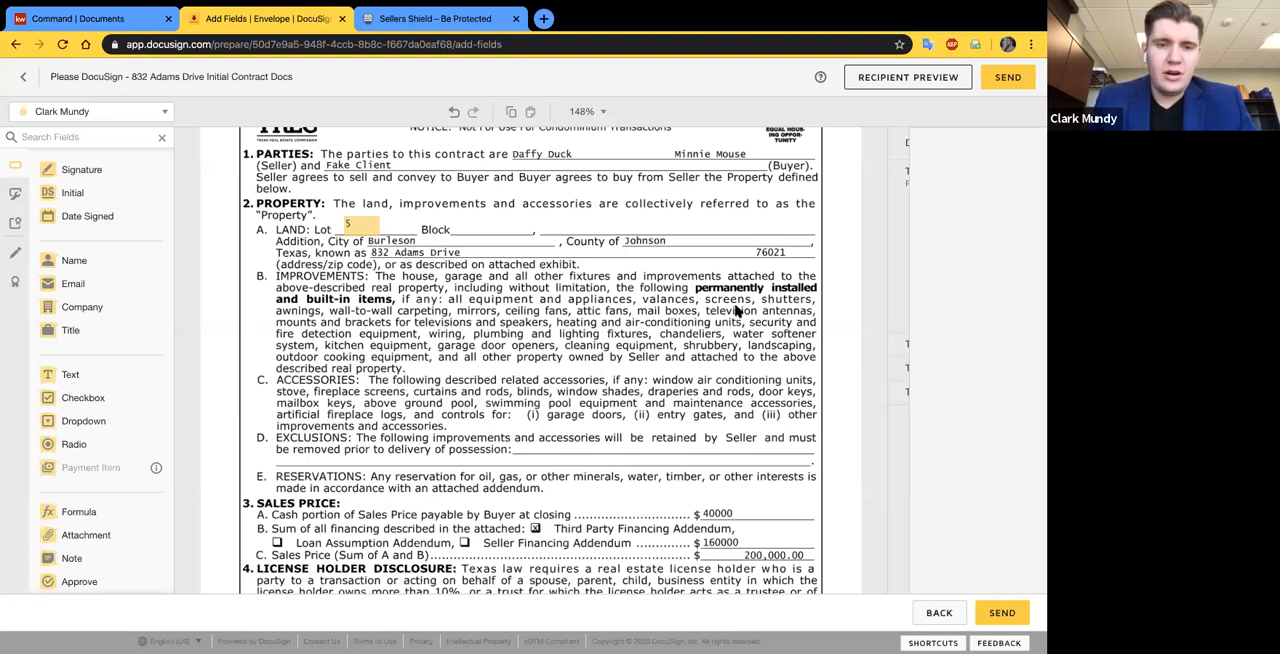
left_click(374, 222)
left_click_drag(374, 218, 368, 223)
left_click(398, 223)
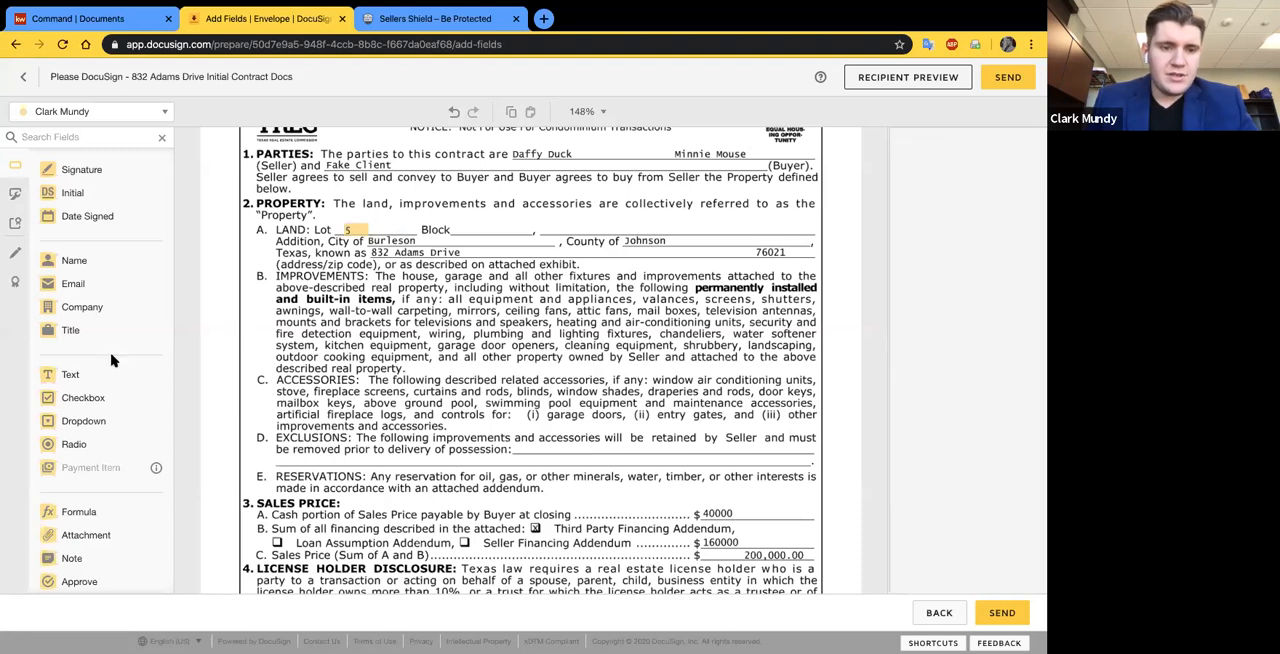
- Add a Text field containing 4 on the Block line of paragraph 2A and shrink it to fit
left_click(86, 374)
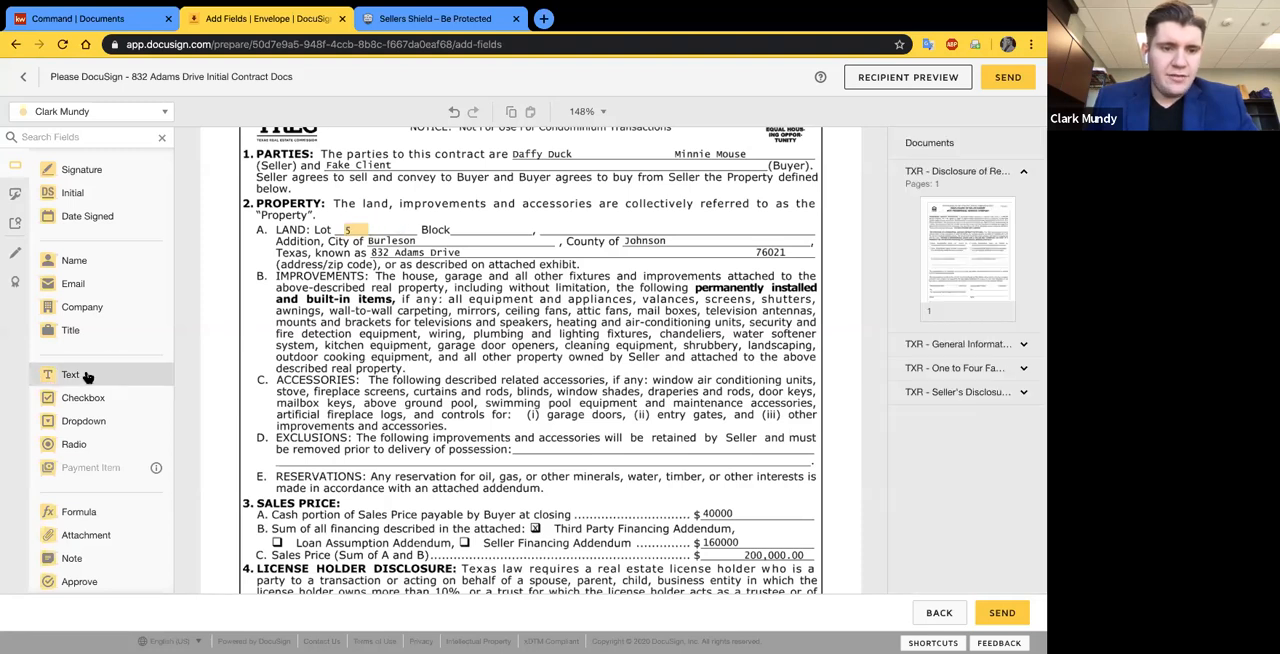
left_click(453, 222)
left_click(942, 312)
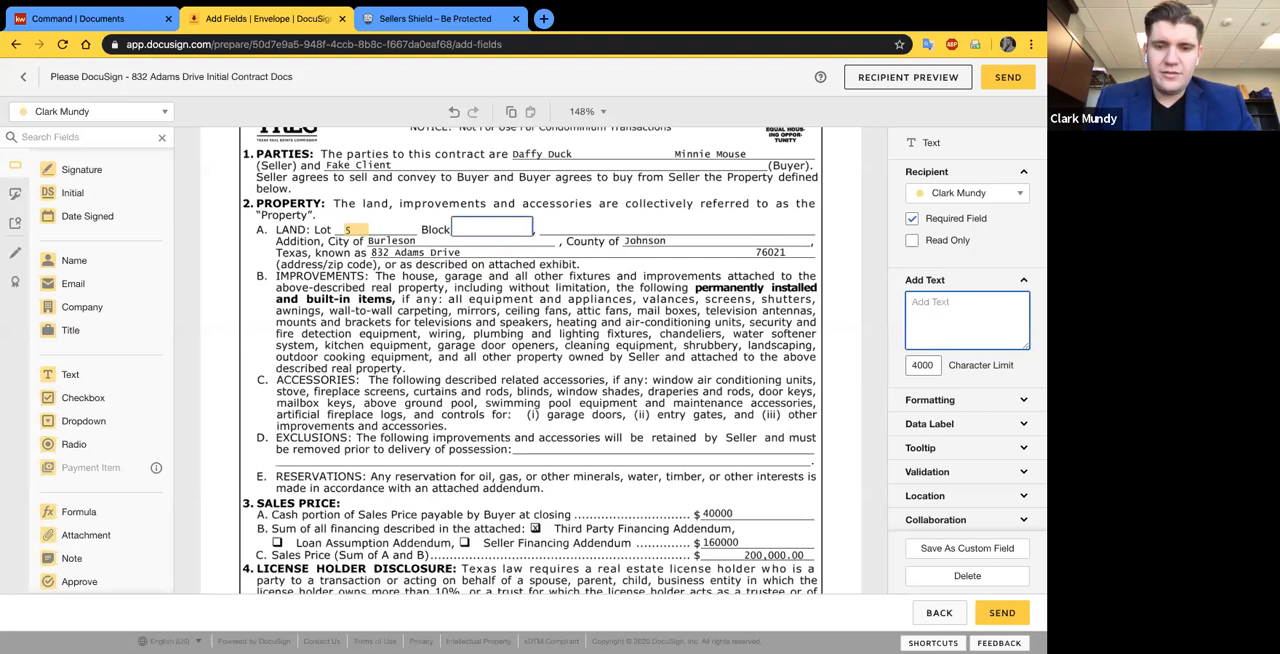
type("4")
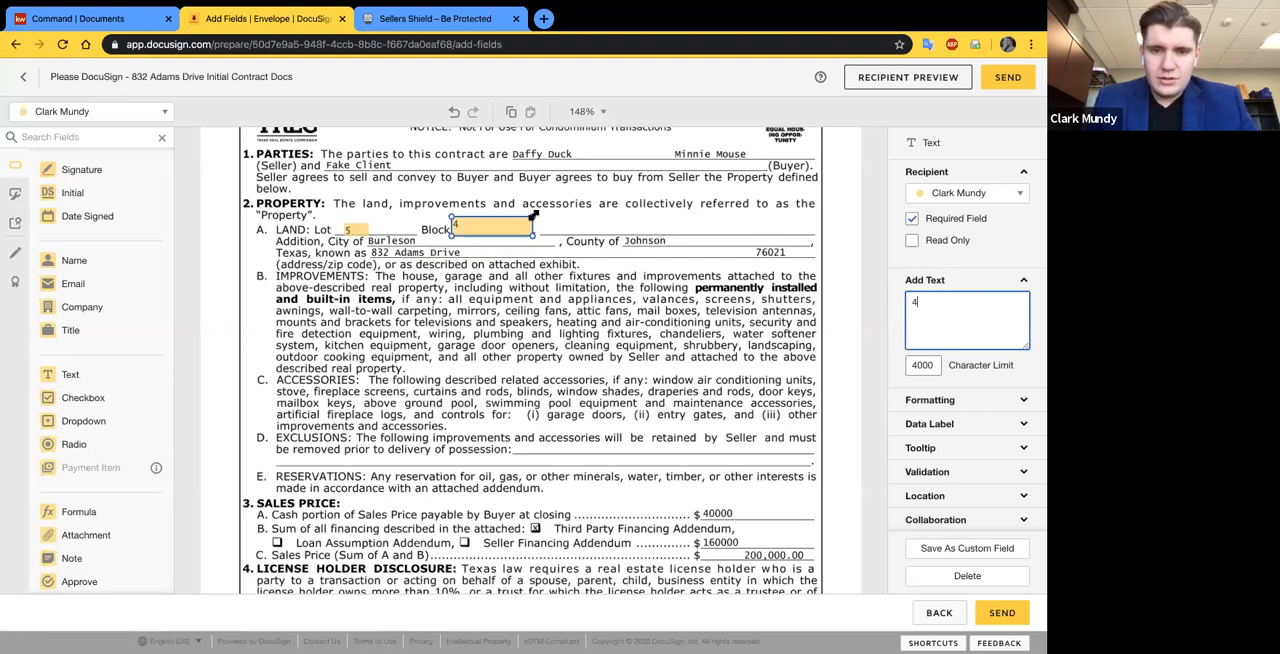
left_click_drag(533, 218, 485, 224)
left_click(529, 303)
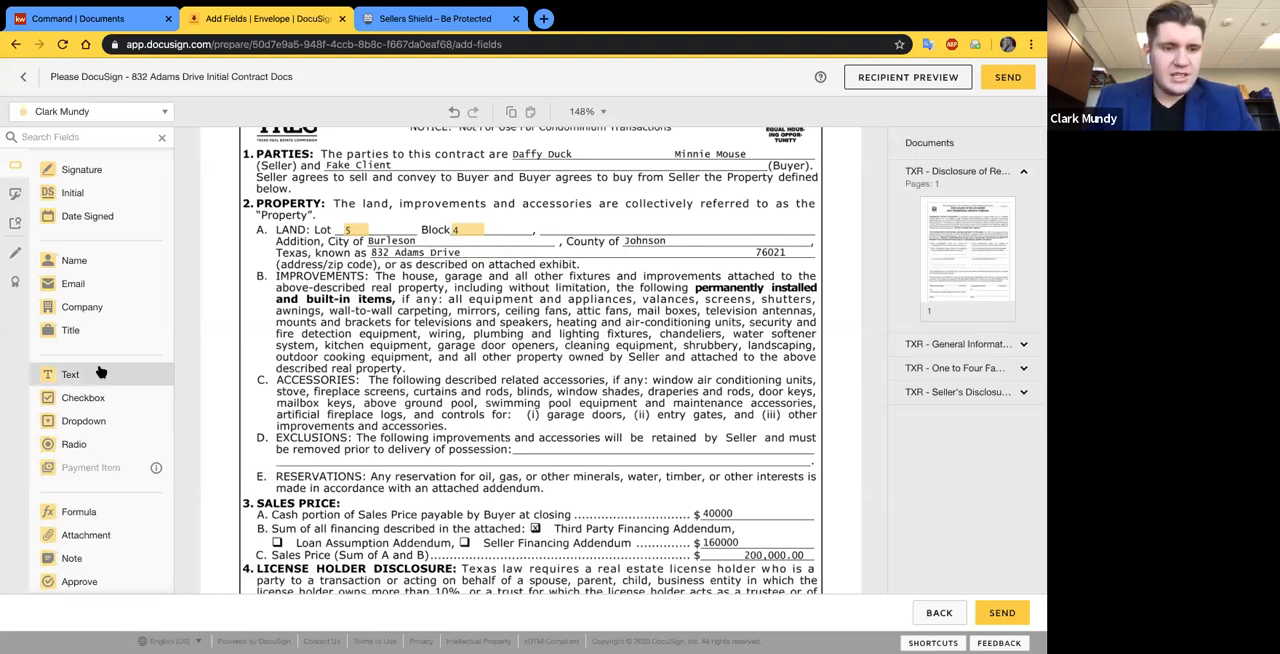
- Place a Checkbox field over the Third Party Financing Addendum box in paragraph 3B
scroll(553, 424, "down", 3)
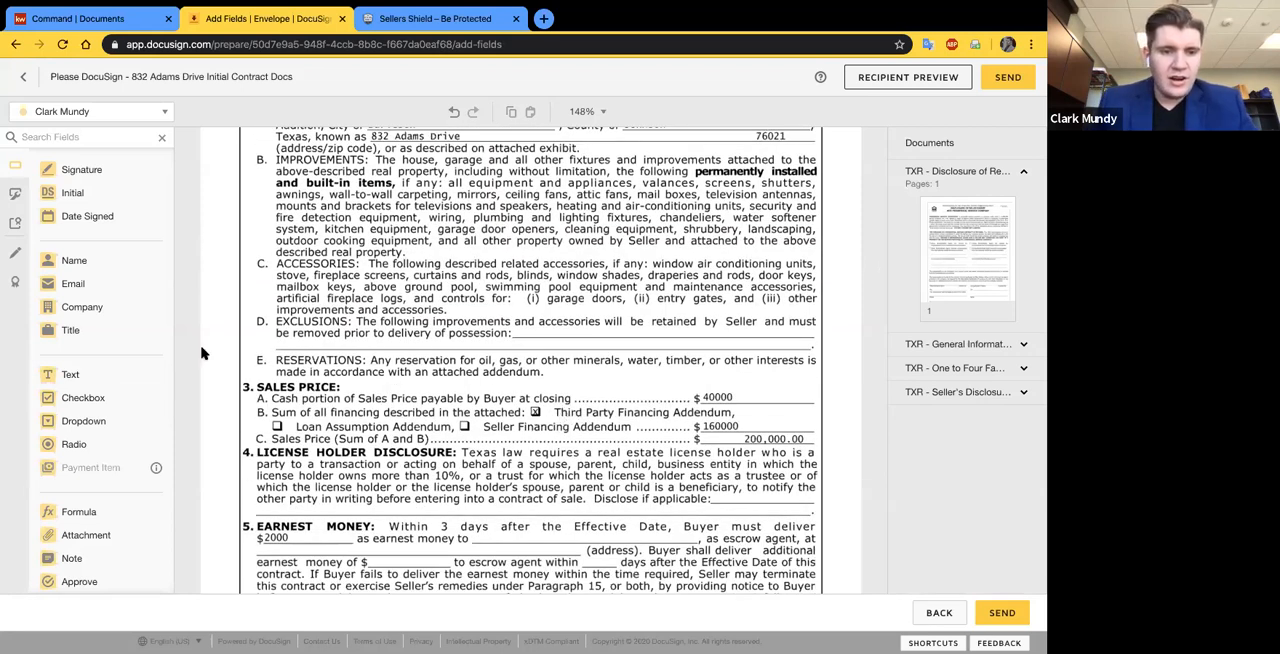
left_click_drag(83, 397, 528, 407)
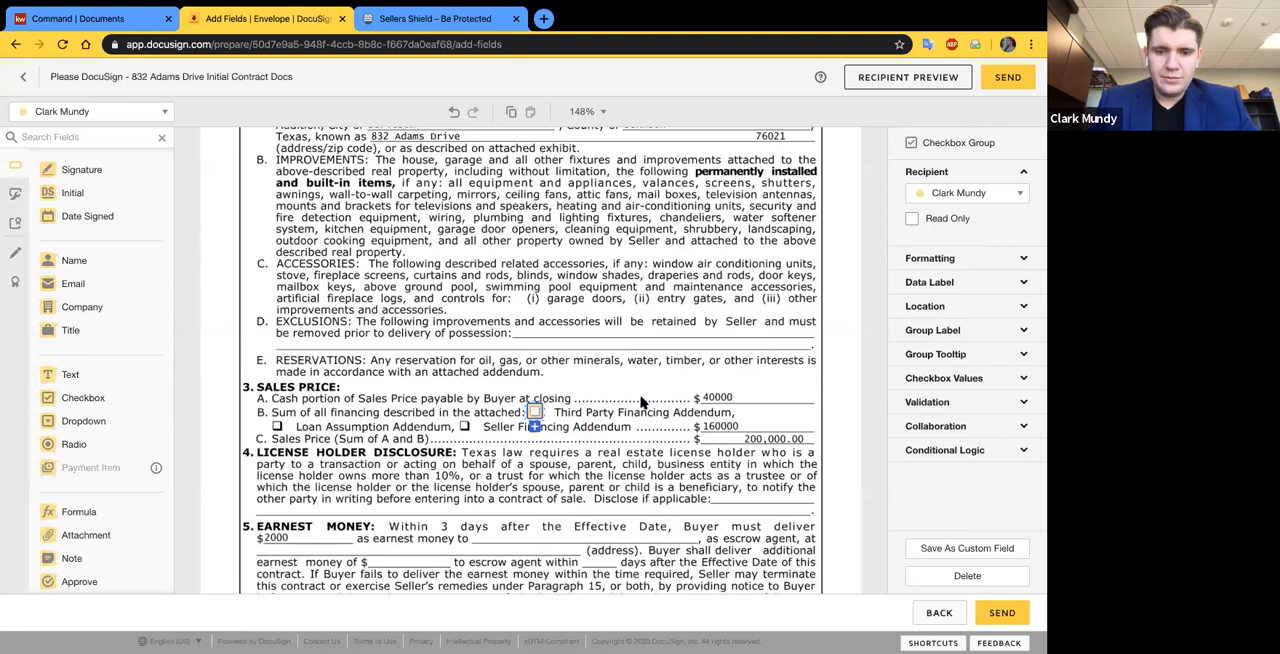
left_click(634, 432)
- Assign an Initial field to the buyer recipient on the first Buyer initials line at the foot of contract page 1
scroll(632, 432, "up", 1)
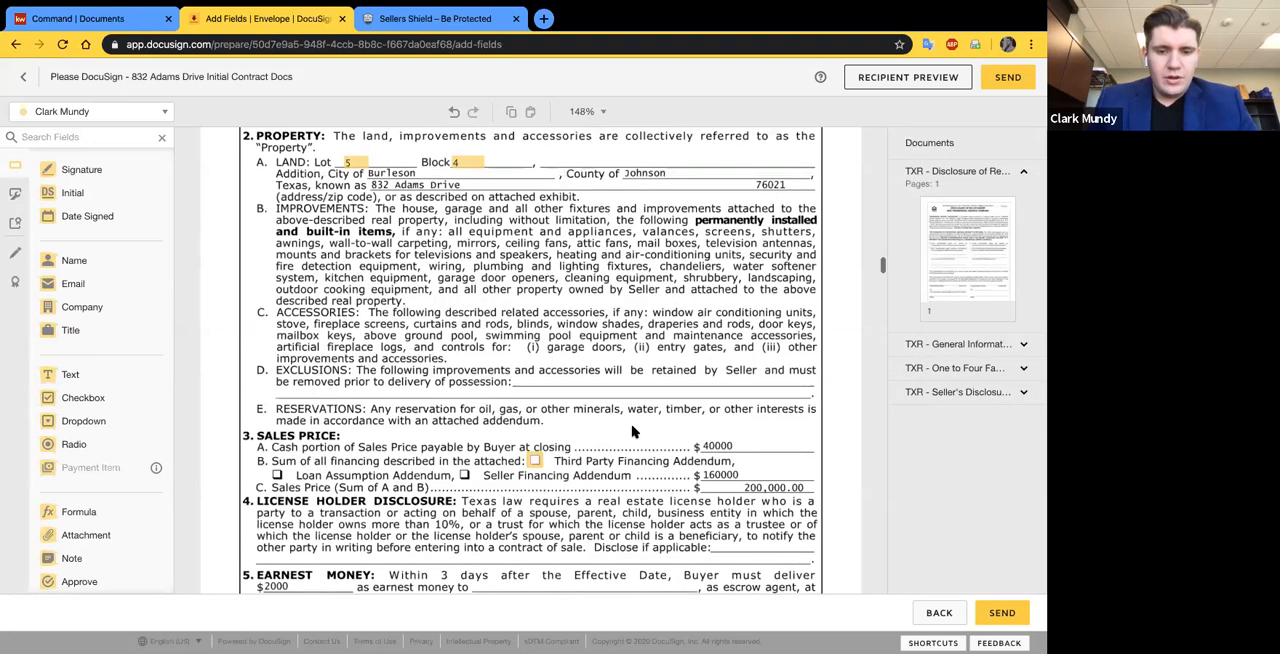
scroll(632, 432, "down", 7)
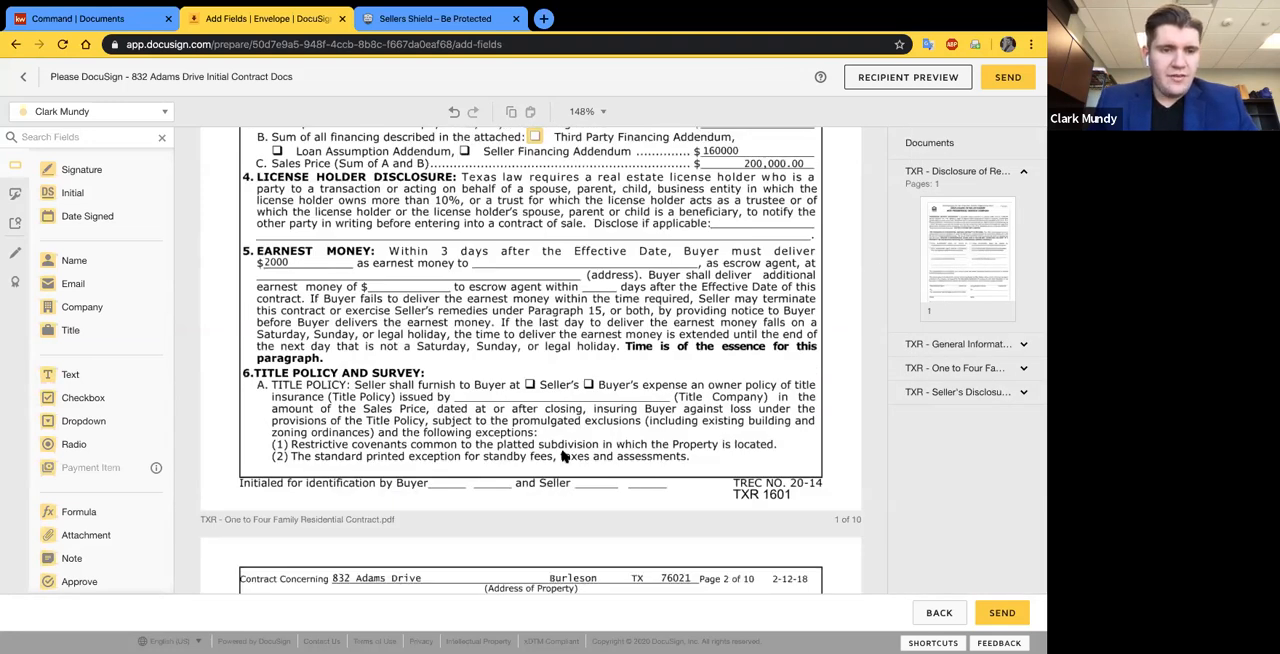
left_click(74, 192)
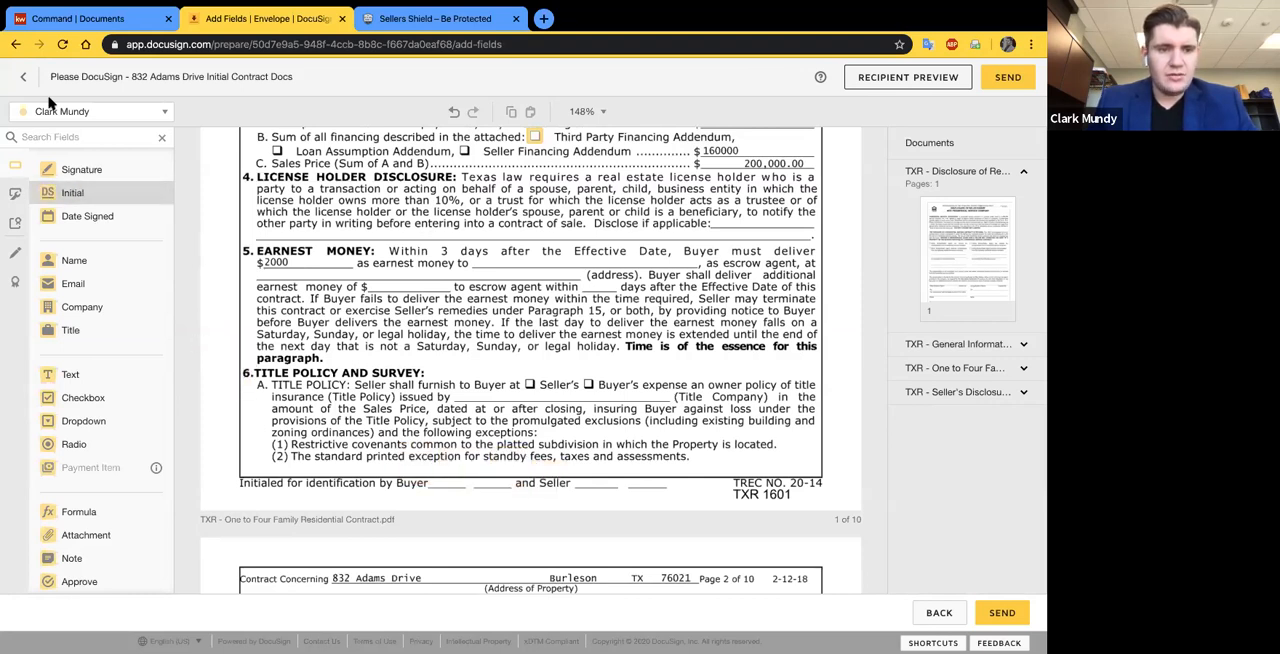
left_click(130, 117)
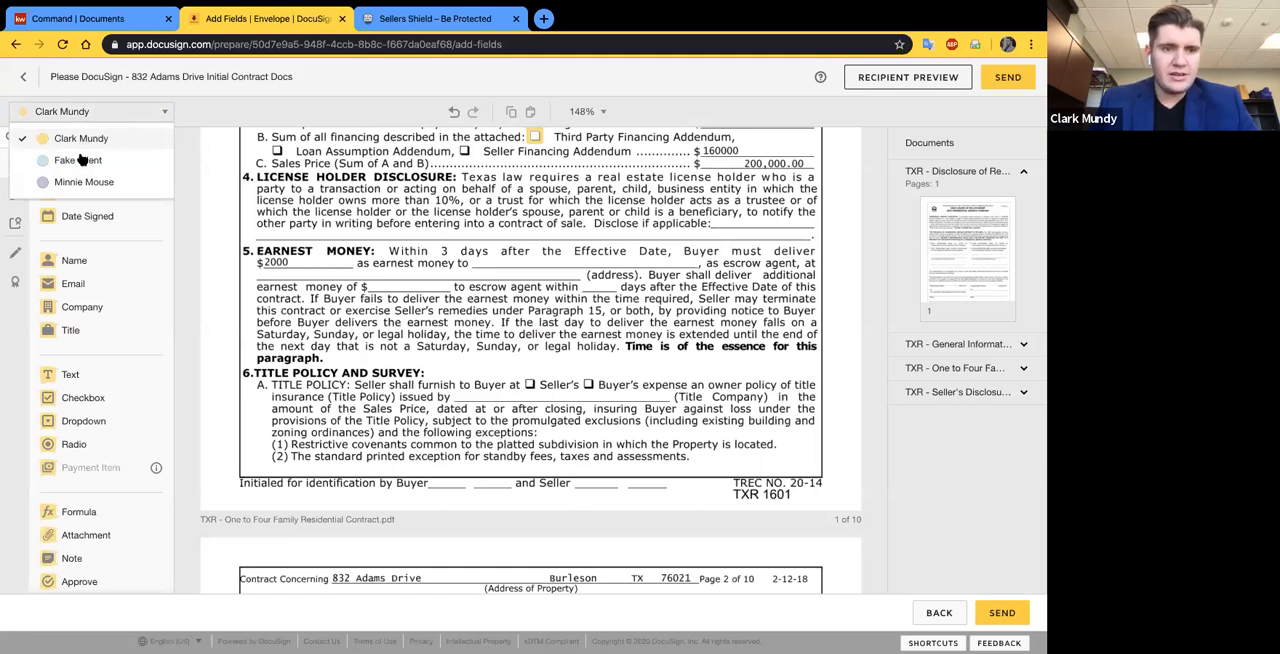
left_click(80, 160)
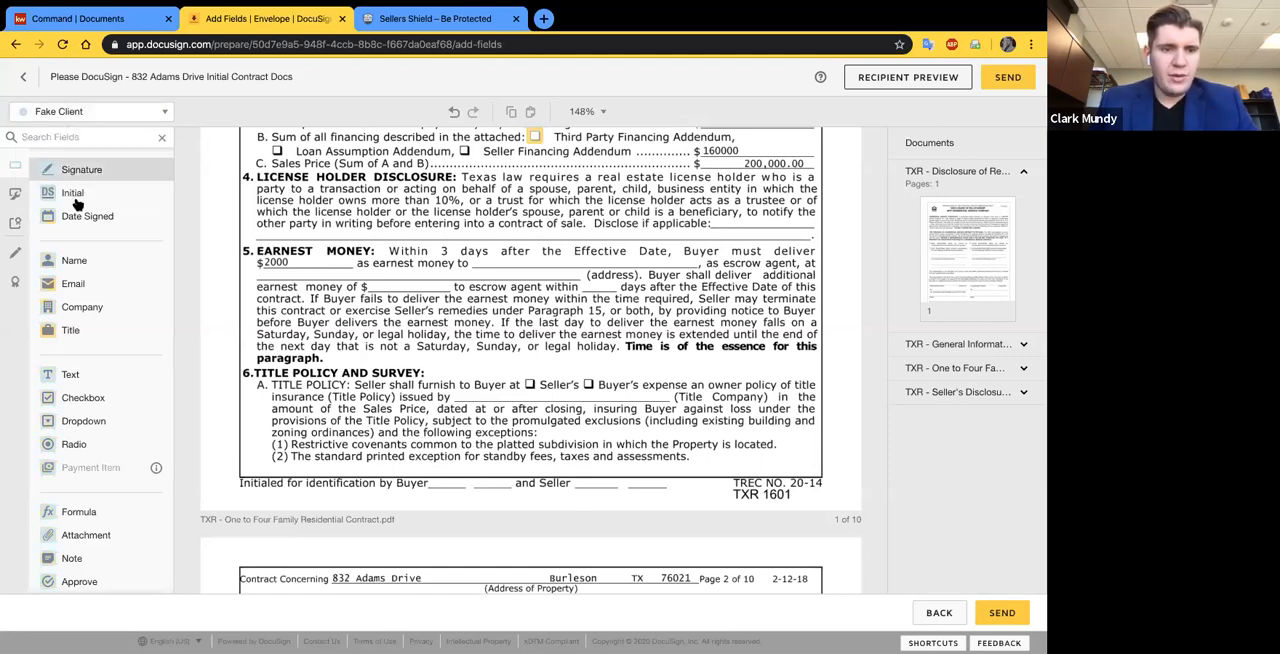
left_click_drag(86, 194, 443, 479)
left_click(393, 490)
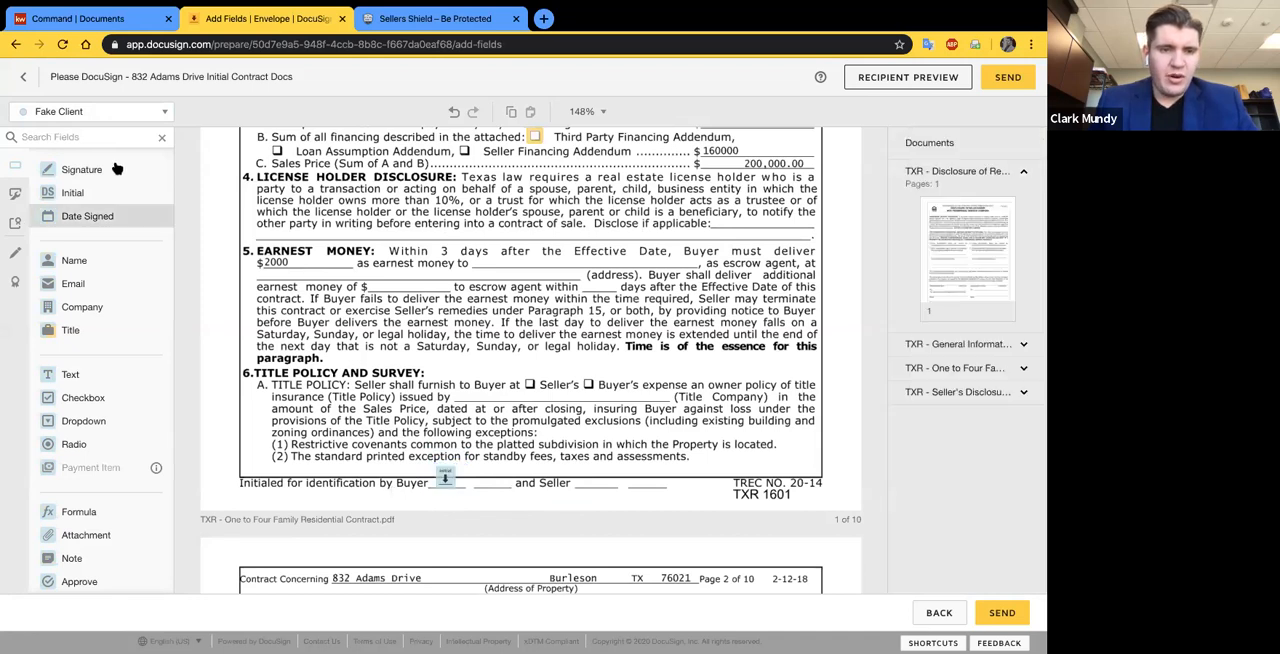
- Assign an Initial field to the Seller 2 recipient on the second Buyer initials line of contract page 1
left_click(105, 112)
left_click(90, 182)
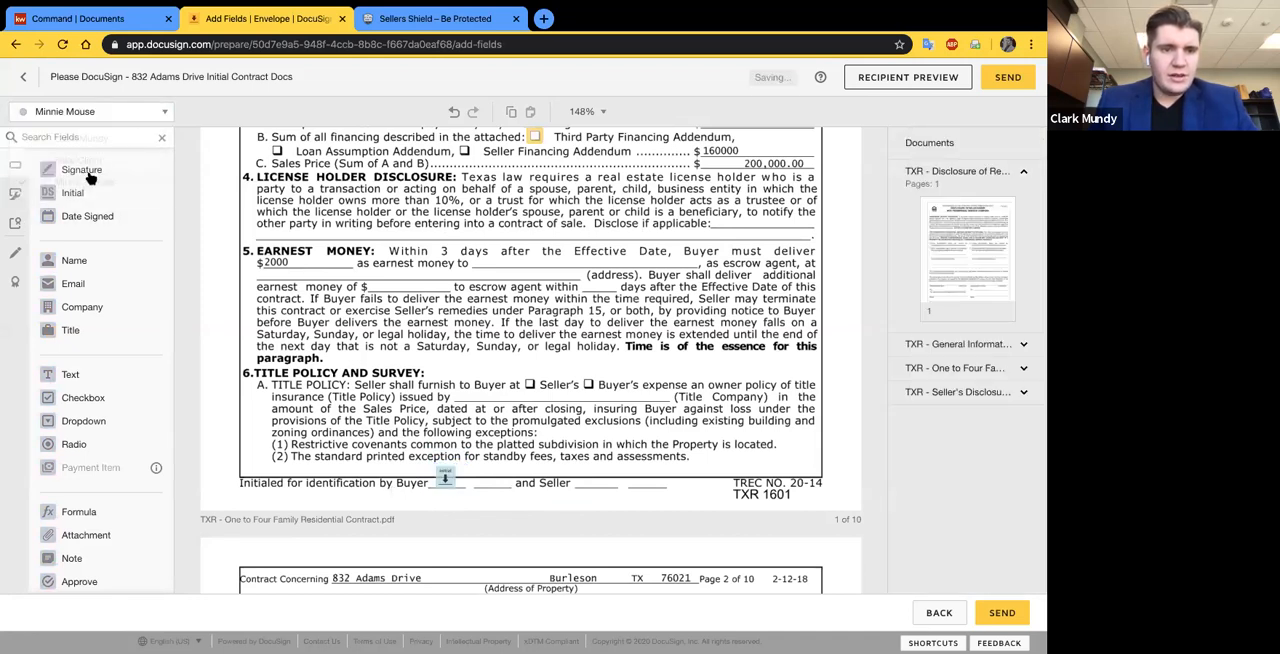
left_click_drag(78, 193, 479, 467)
left_click(471, 452)
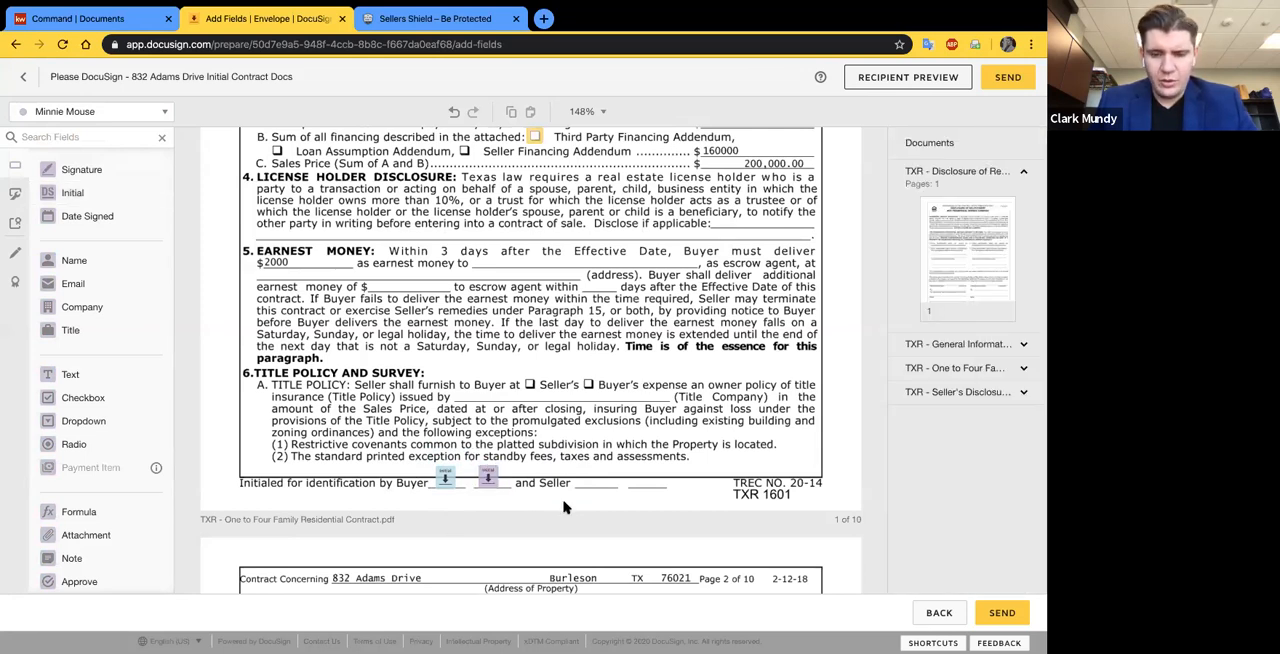
- Move the second signer's Initial field from the second Buyer line to the first Seller line on contract page 1
left_click_drag(487, 478, 590, 480)
left_click(528, 461)
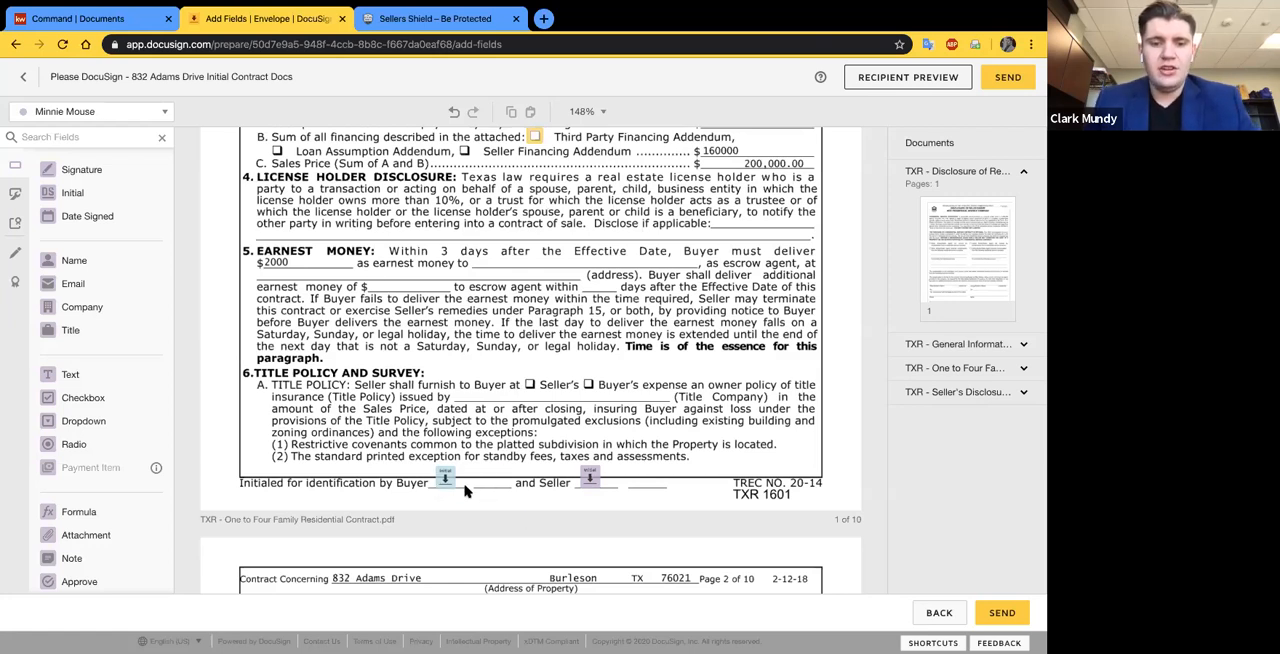
- Look over paragraphs 3 to 6 on contract pages 1 and 2 and the initial fields at the foot of page 1
scroll(467, 293, "up", 1)
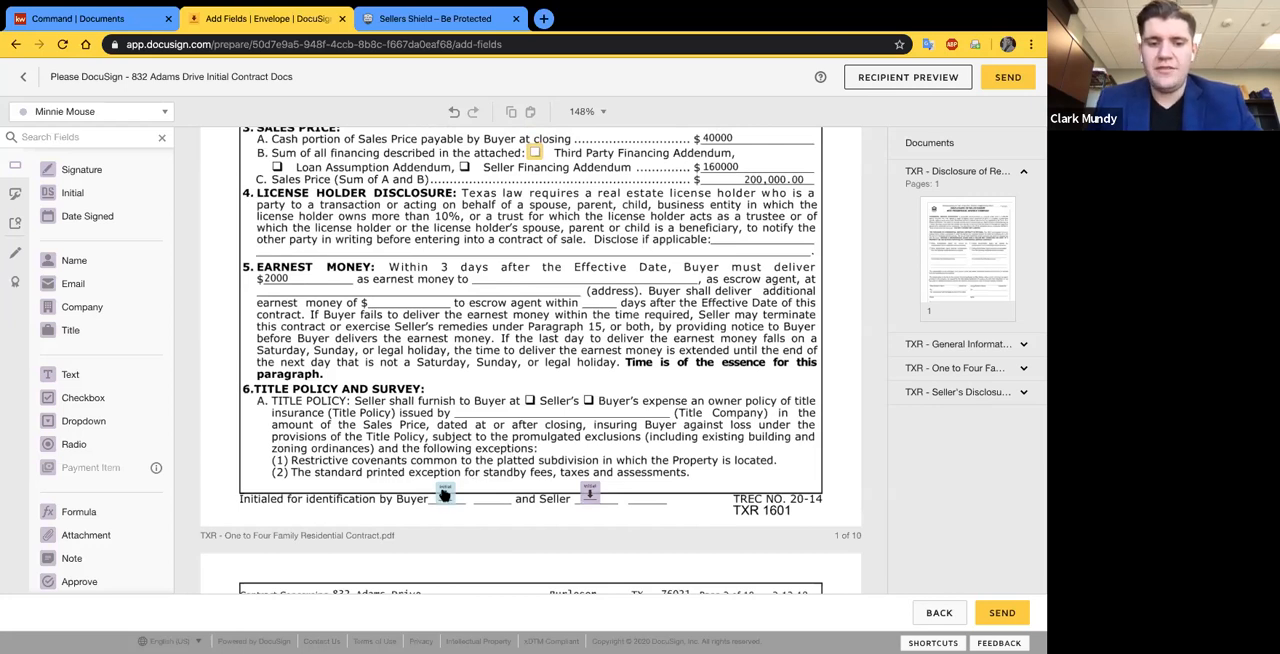
scroll(443, 425, "down", 2)
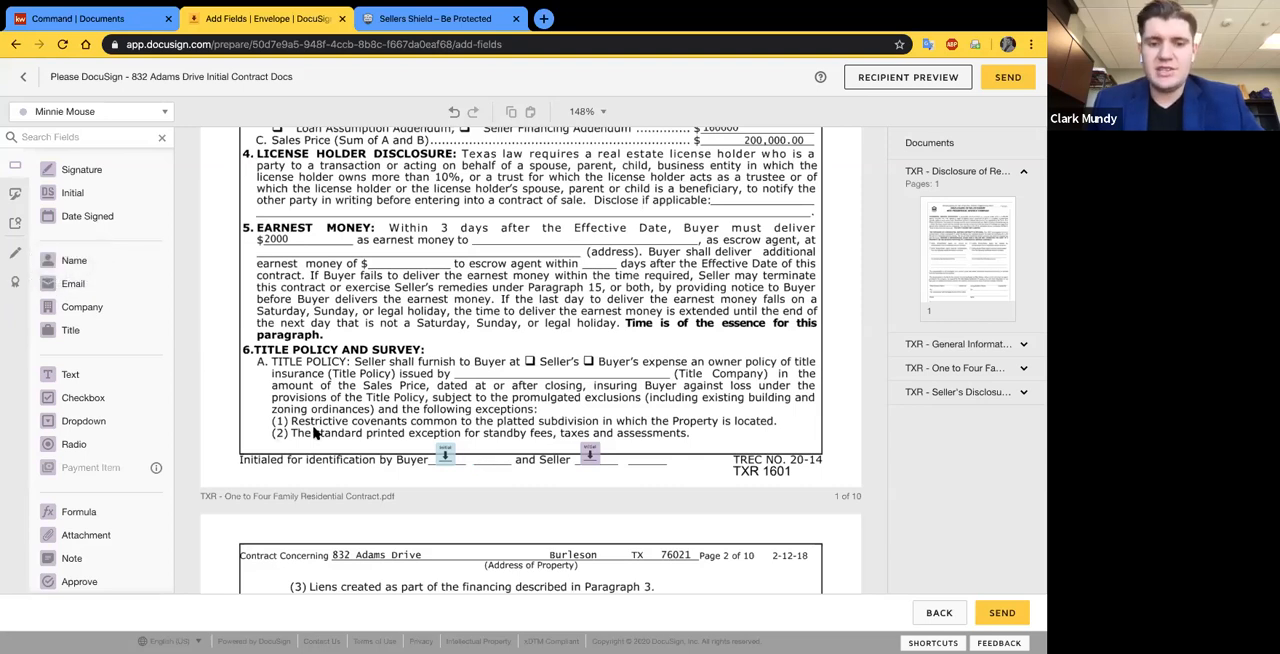
scroll(480, 418, "up", 1)
scroll(500, 360, "up", 3)
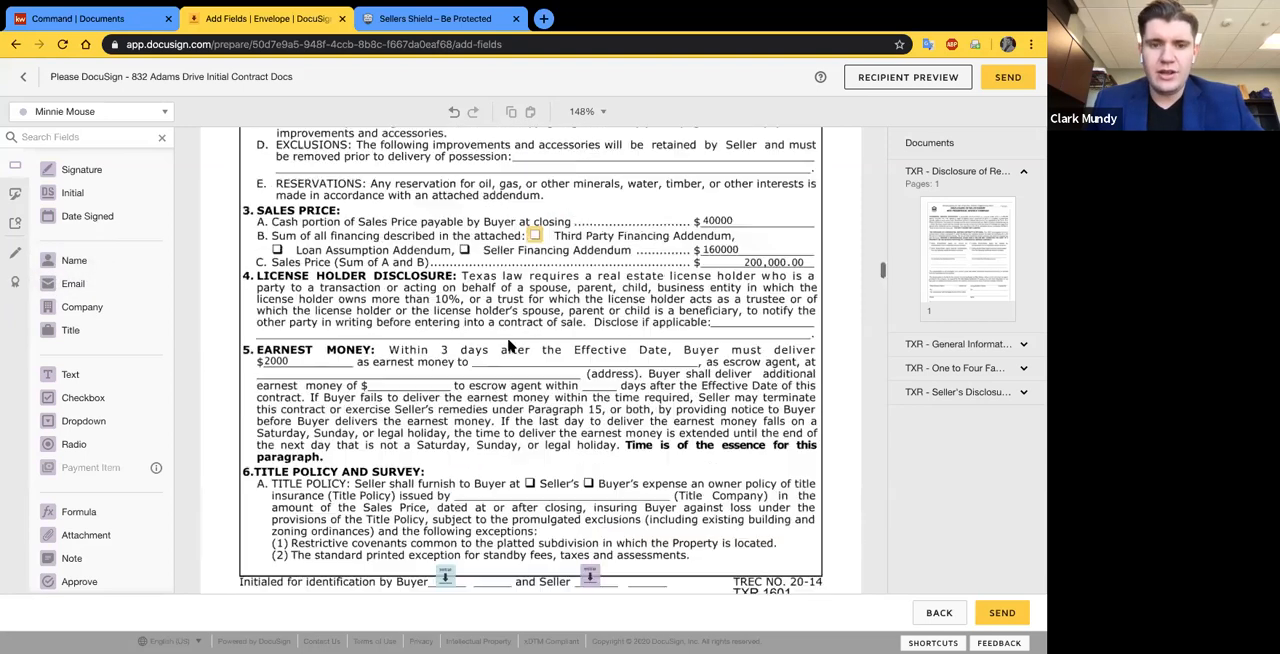
scroll(505, 340, "down", 6)
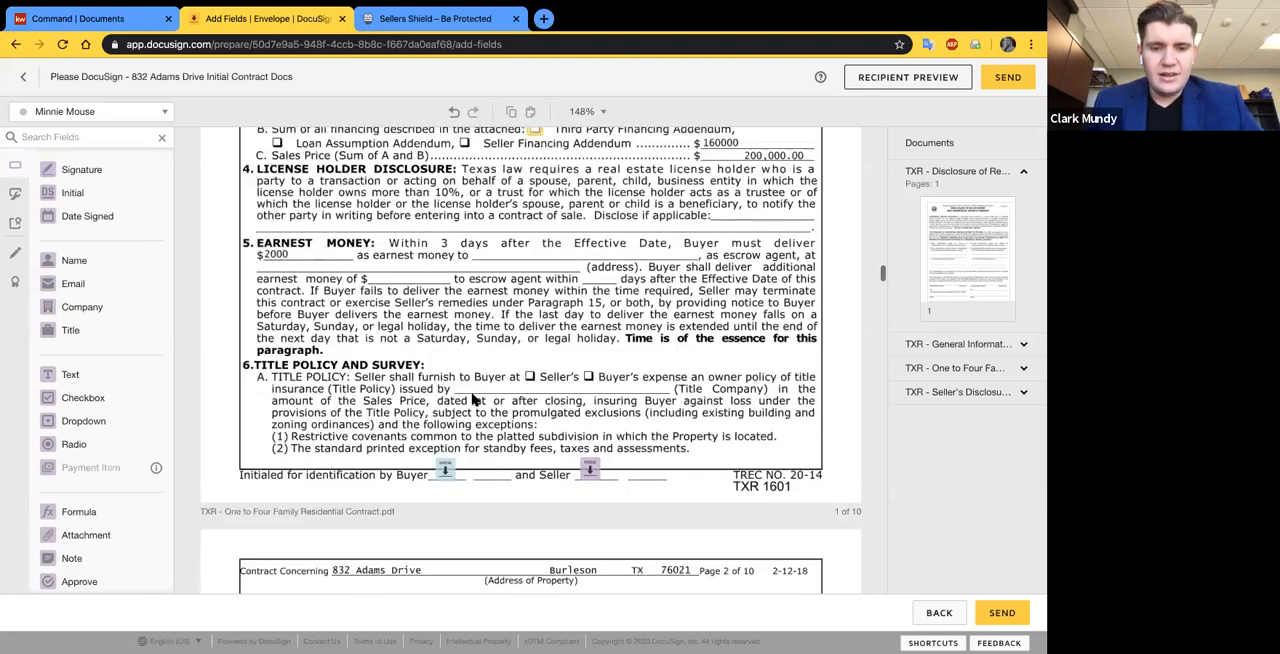
scroll(535, 437, "down", 4)
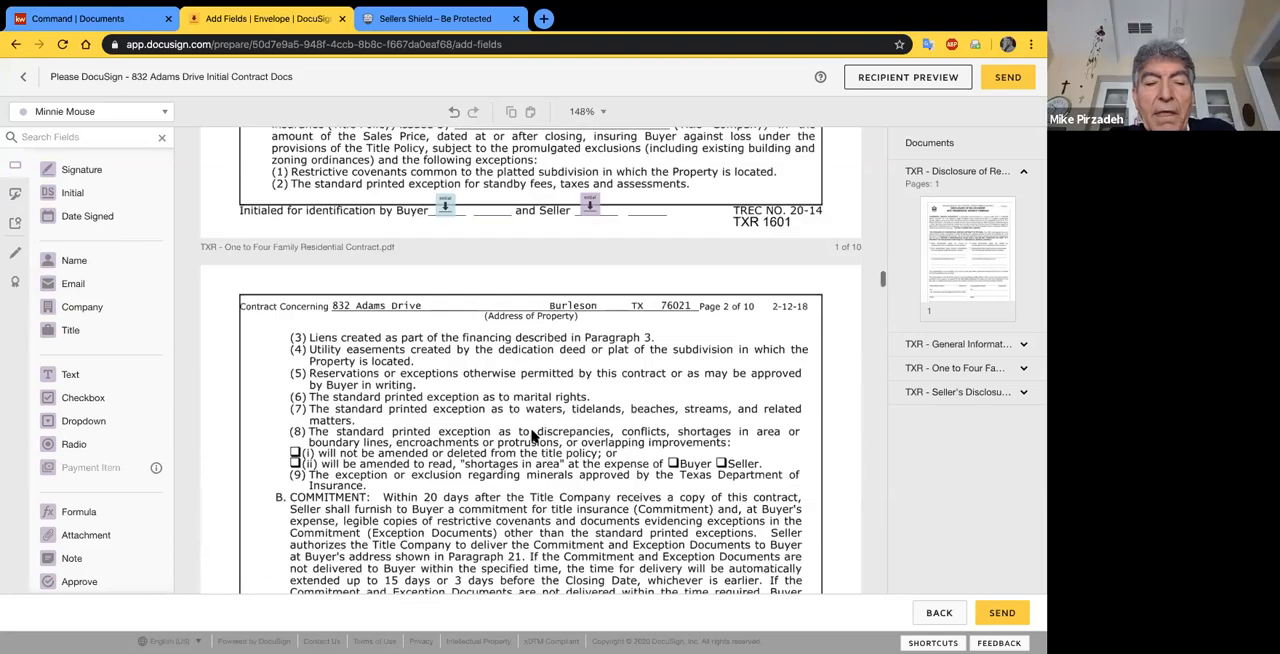
scroll(533, 436, "down", 4)
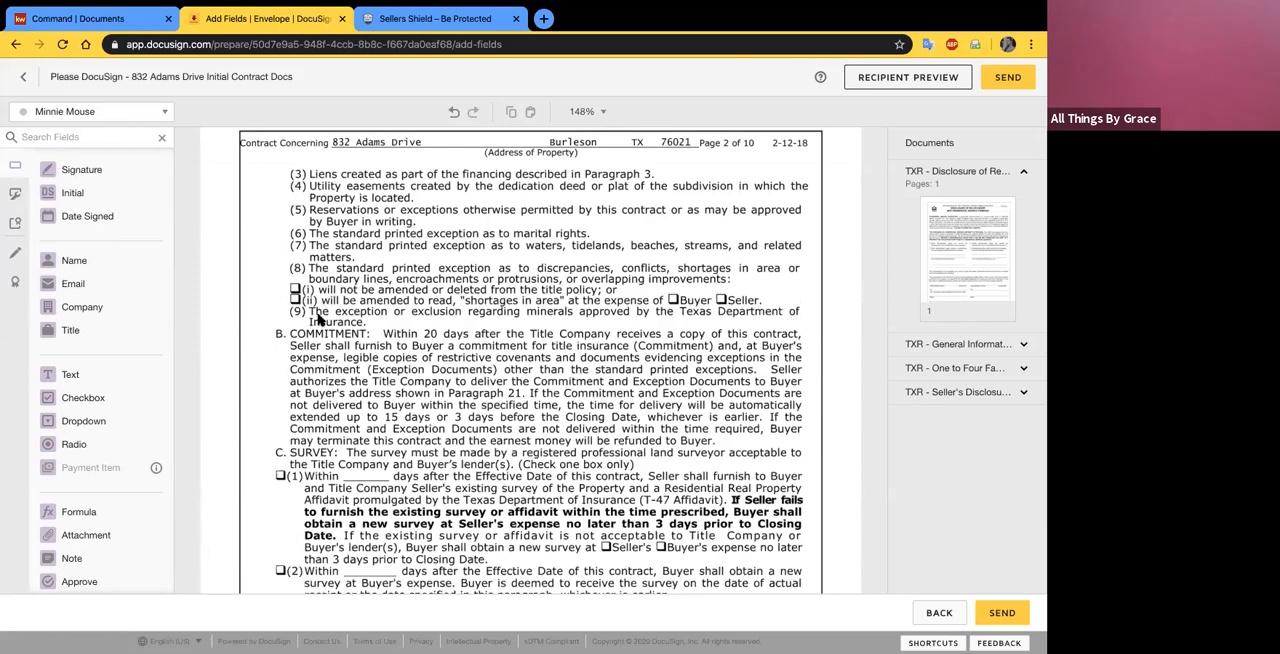
scroll(318, 318, "up", 5)
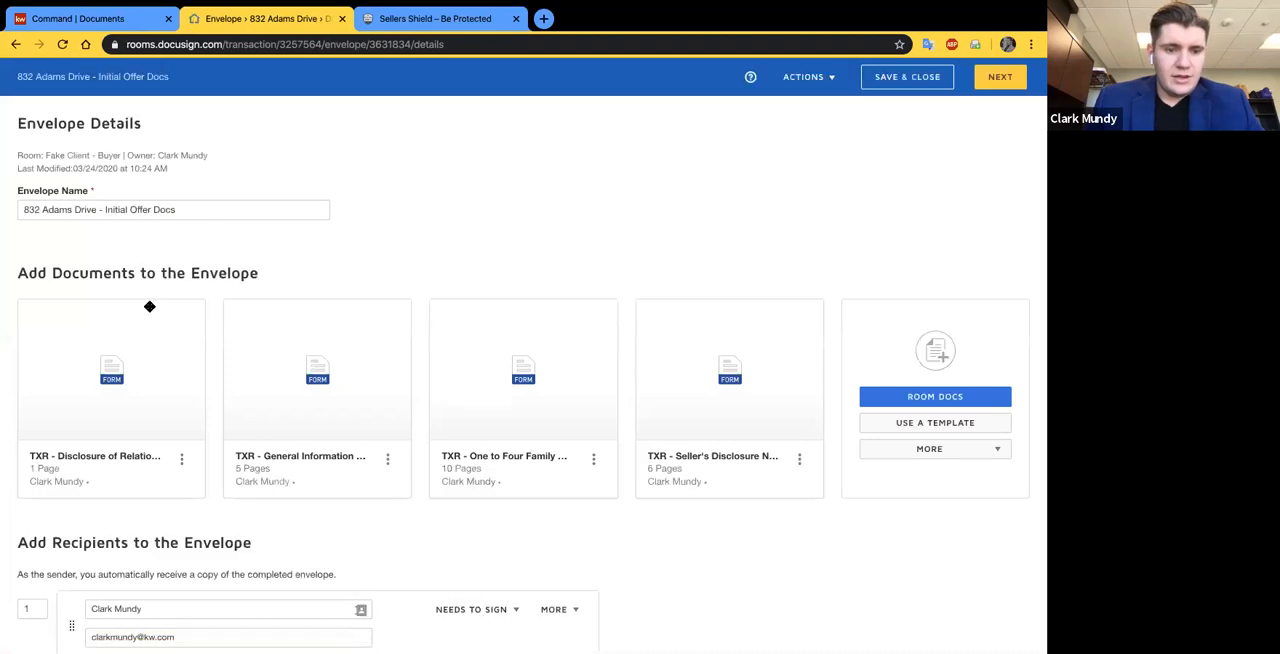
scroll(149, 300, "down", 5)
scroll(130, 420, "up", 5)
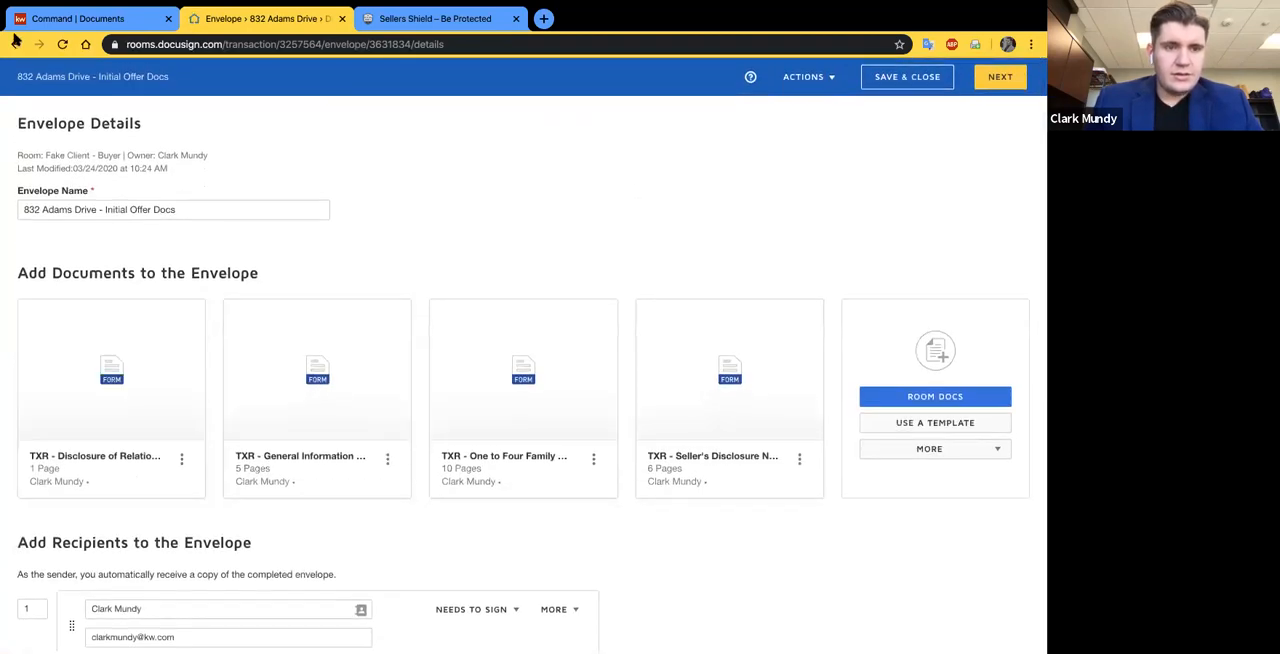
left_click(15, 44)
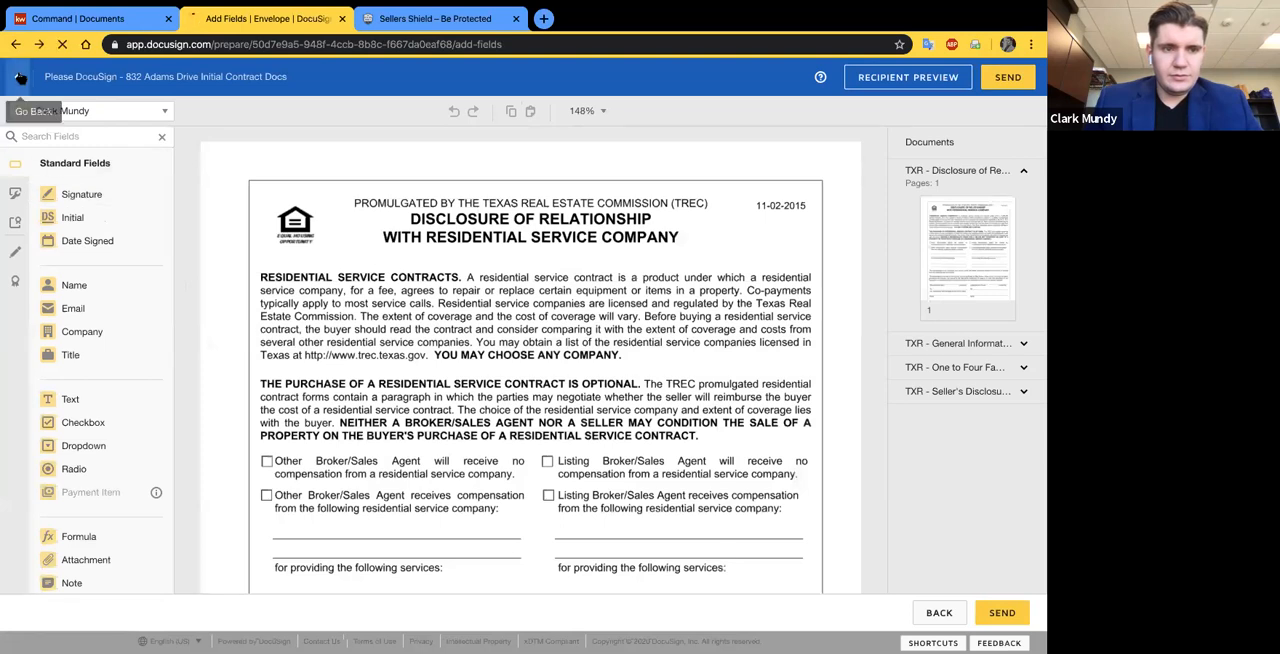
left_click(19, 77)
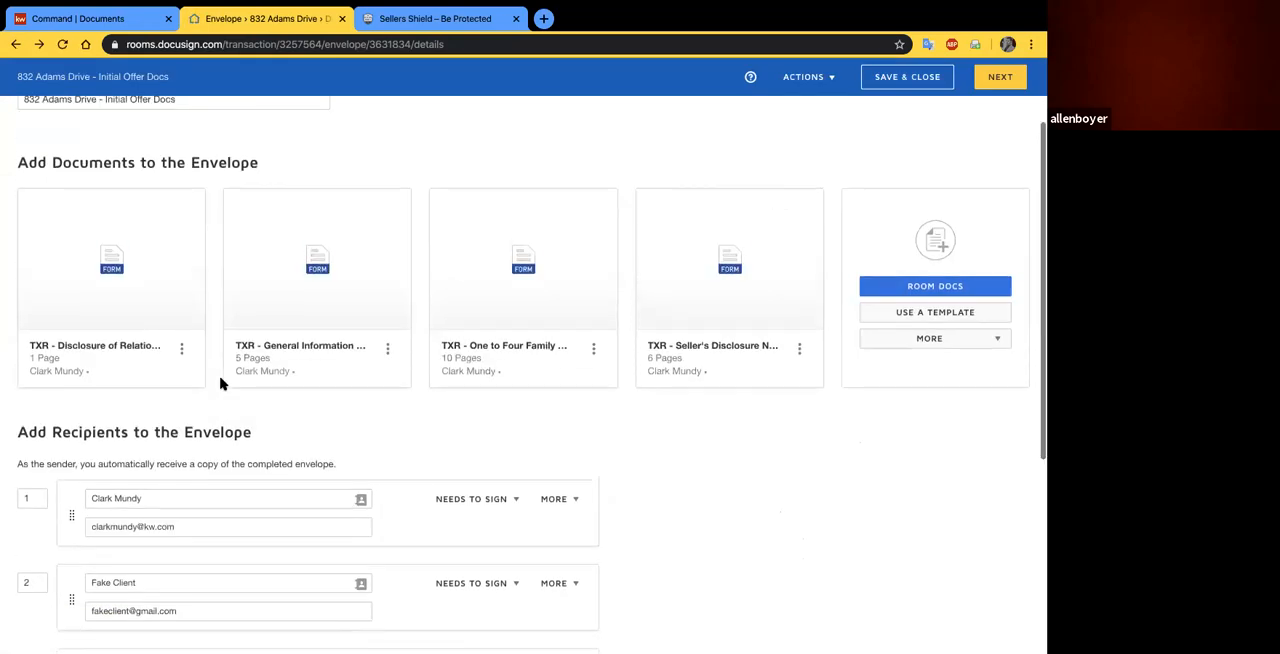
- Add the pre-tagged Buyer One role to the envelope and assign it to the buyer client
scroll(306, 209, "down", 5)
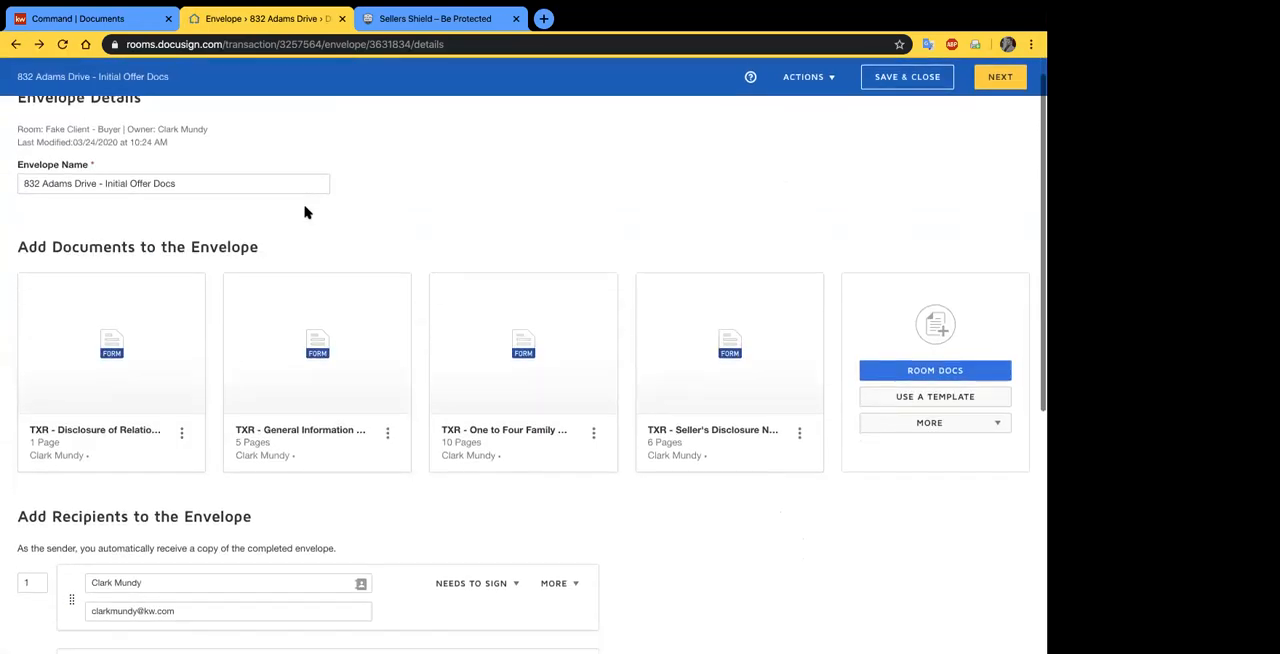
left_click(109, 417)
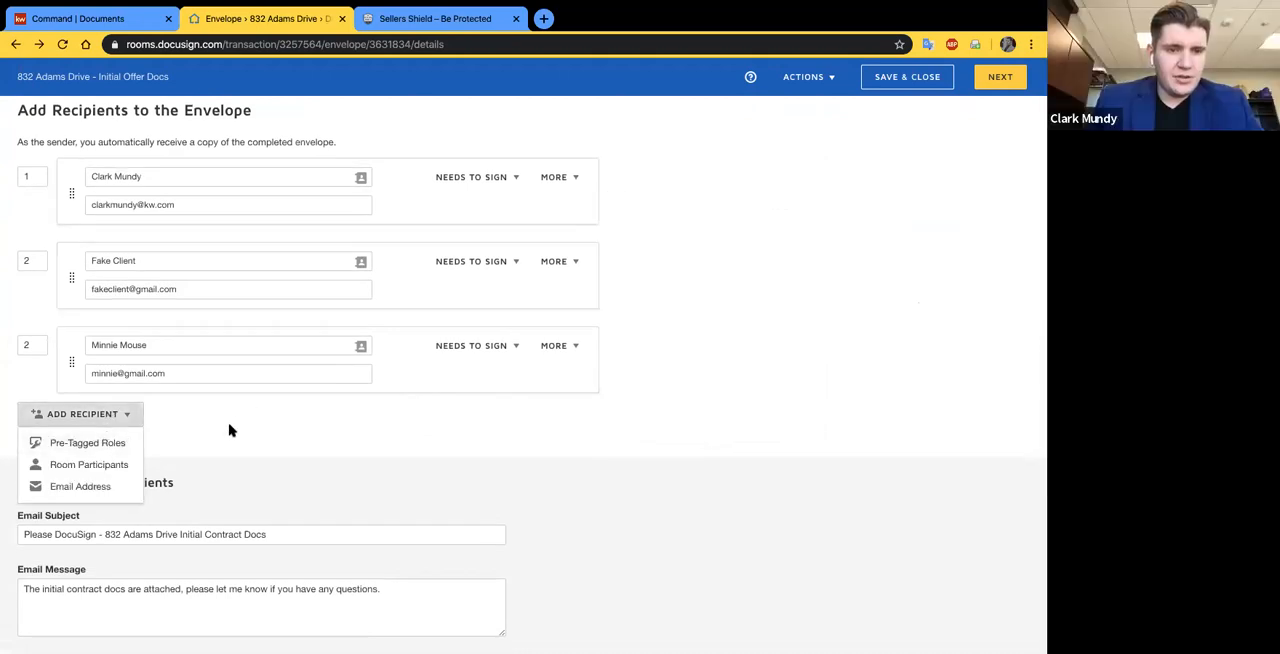
left_click(123, 420)
left_click(90, 420)
left_click(82, 442)
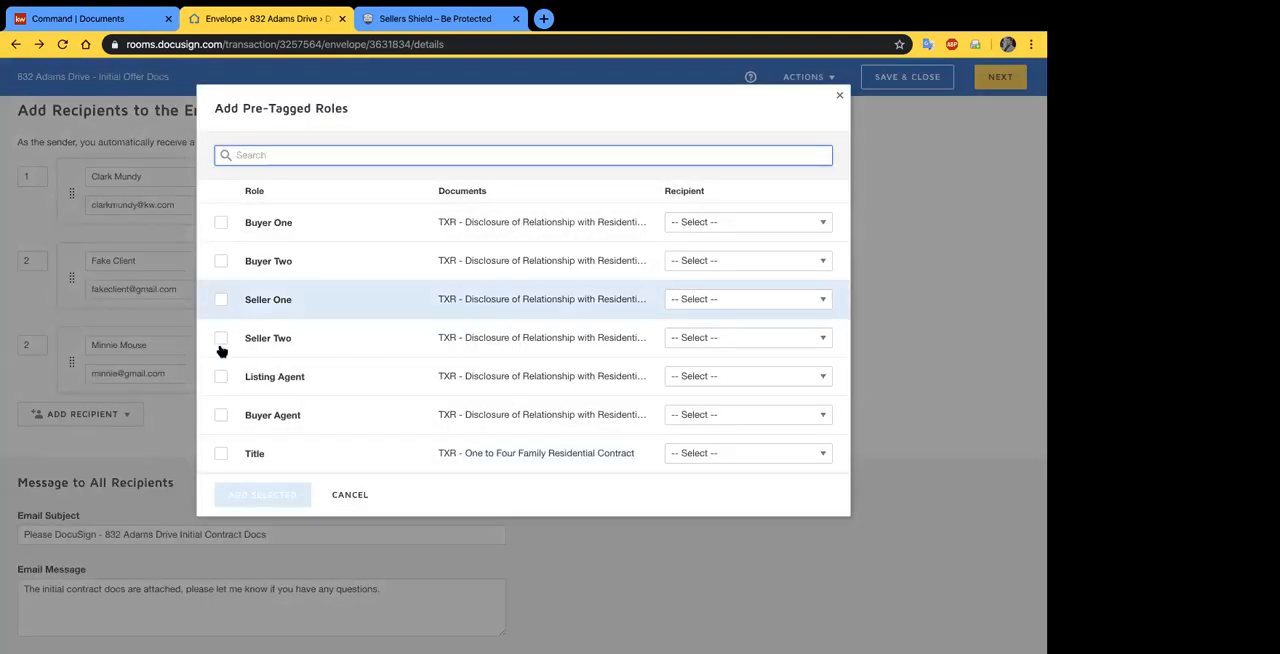
left_click(221, 223)
left_click(741, 226)
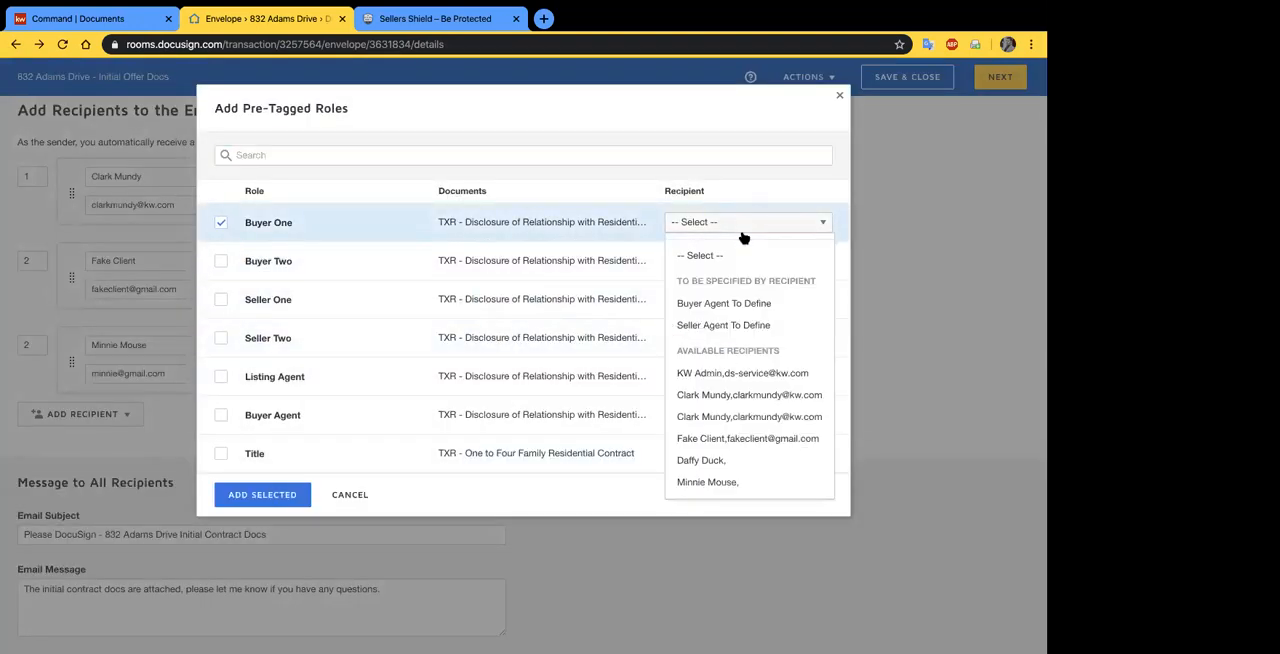
left_click(745, 440)
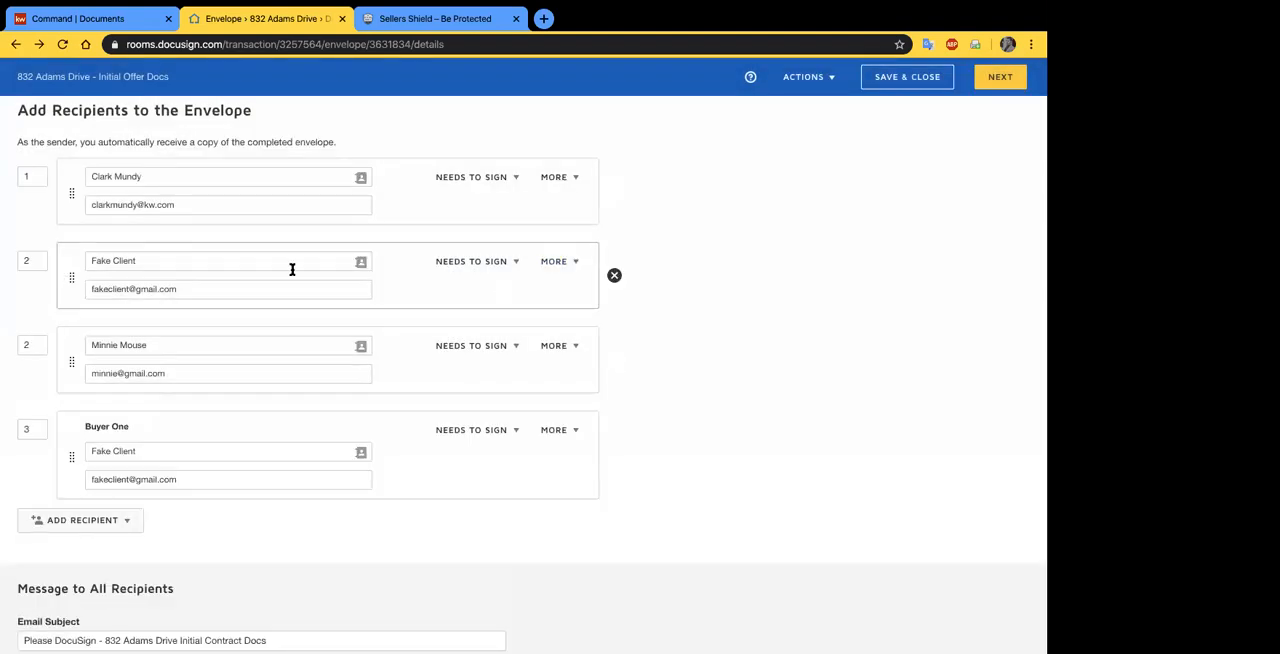
- Remove the buyer client's duplicate untagged recipient entry and set the Buyer One signing order to 2
left_click(615, 276)
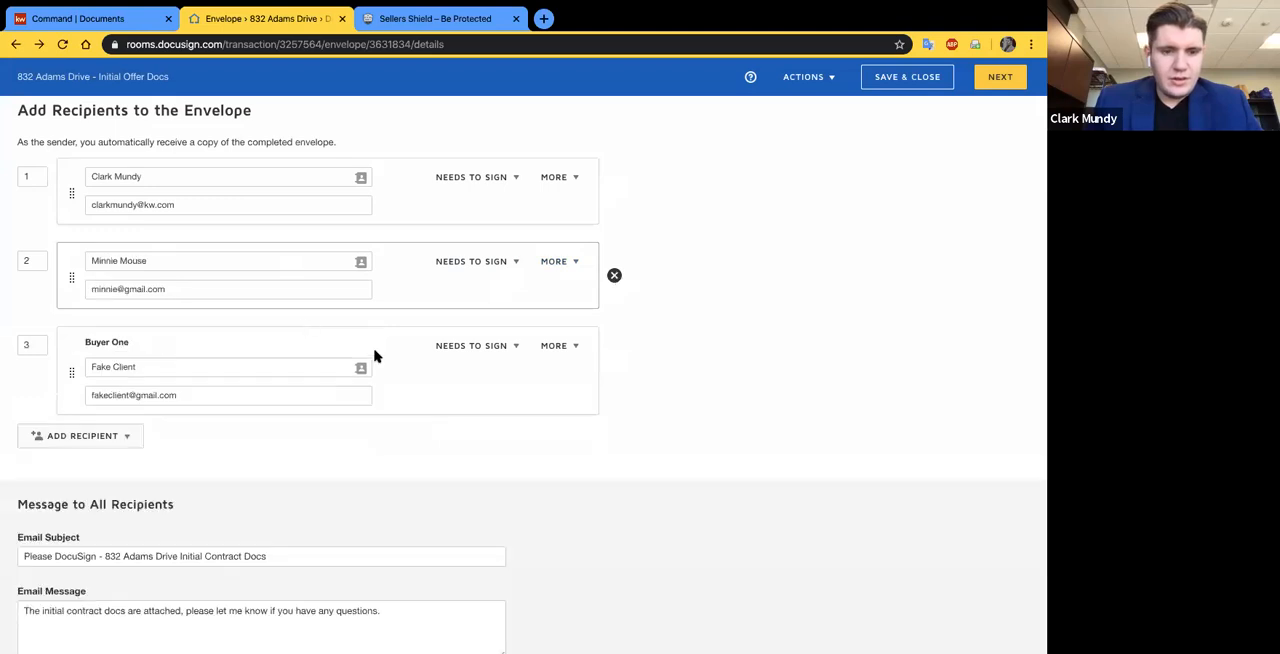
double_click(30, 344)
type("2")
left_click(500, 463)
- Reorder the recipients so that Buyer One sits directly above the other recipient with signing order 2
left_click_drag(411, 291, 414, 271)
left_click(415, 271)
left_click_drag(543, 355, 542, 298)
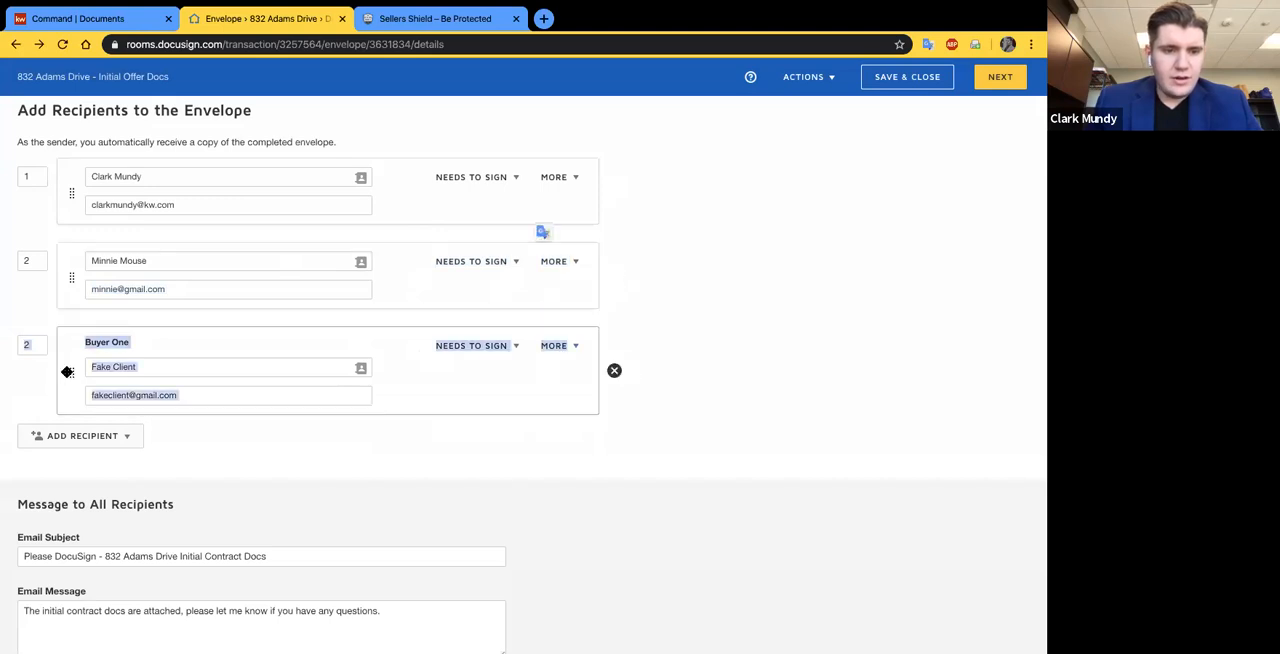
left_click_drag(70, 372, 70, 305)
mouse_move(72, 357)
left_mouse_down()
mouse_move(63, 486)
mouse_move(62, 337)
left_mouse_up()
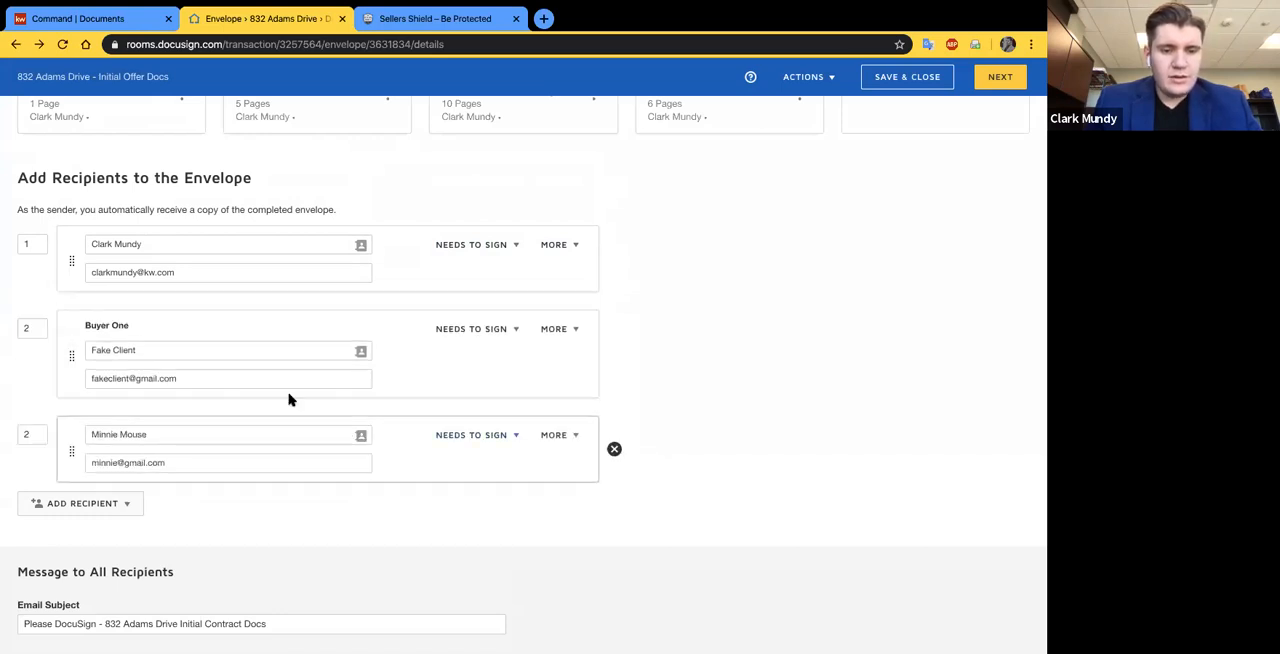
- Continue to field placement and inspect the pre-tagged Buyer One signature, date and initial fields across the General Information form and contract
left_click(990, 80)
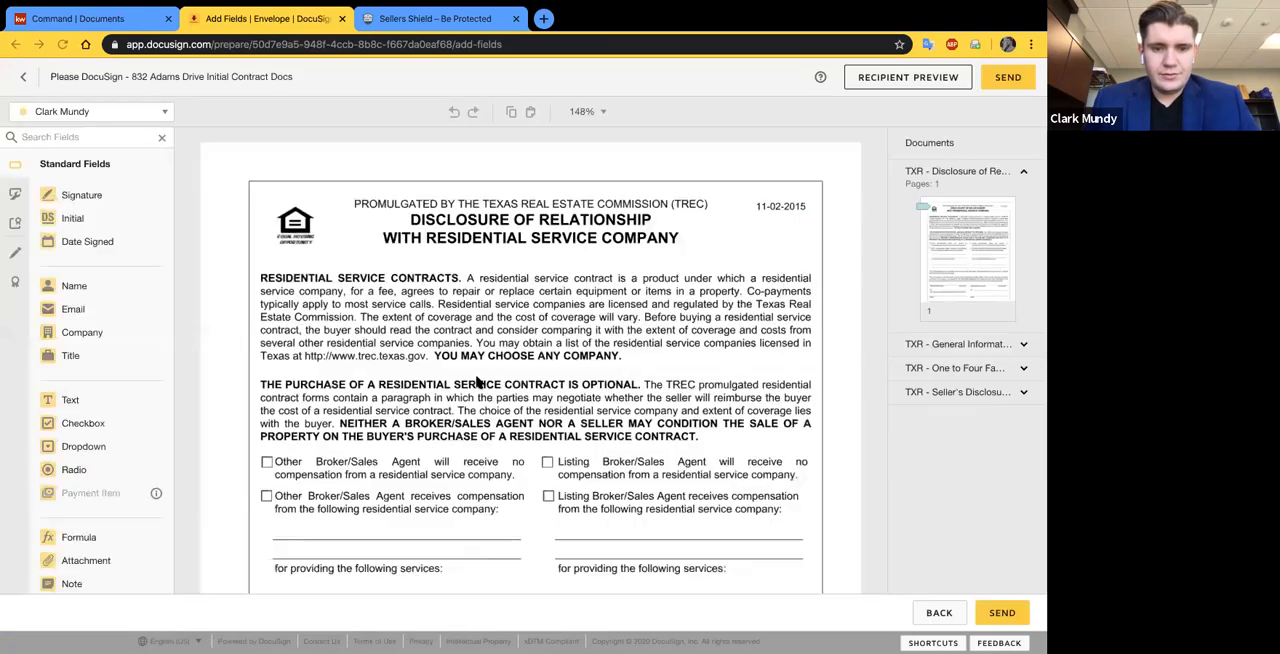
scroll(477, 357, "down", 10)
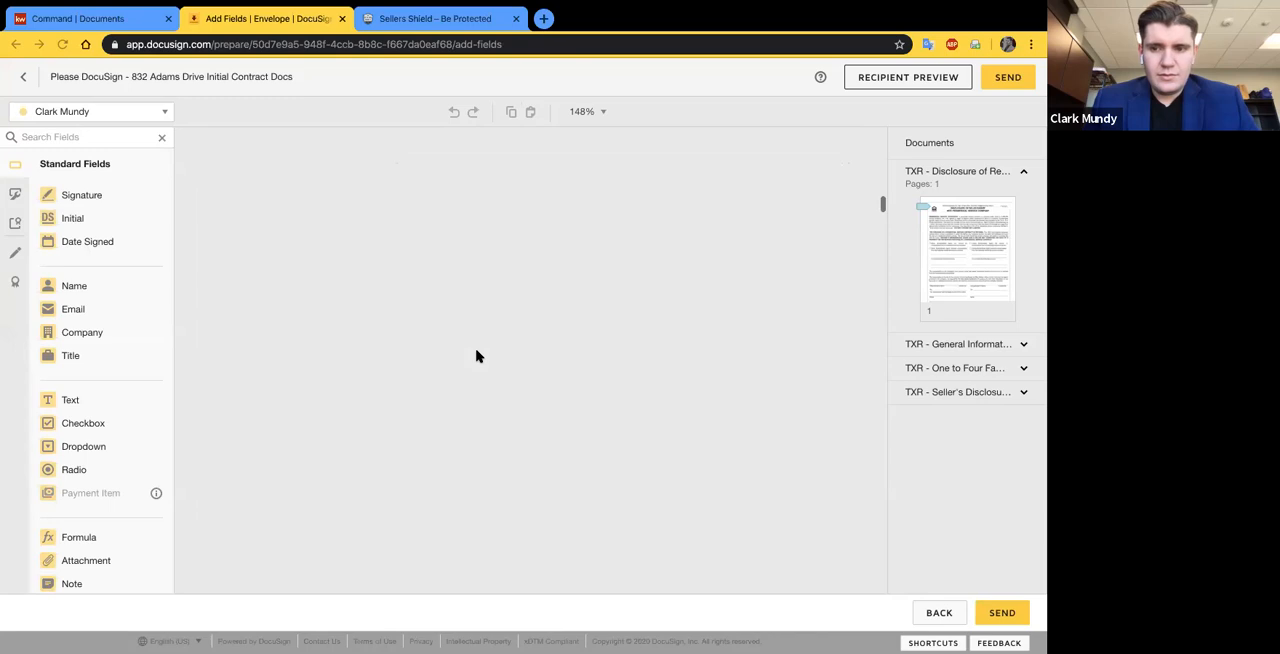
scroll(477, 357, "down", 5)
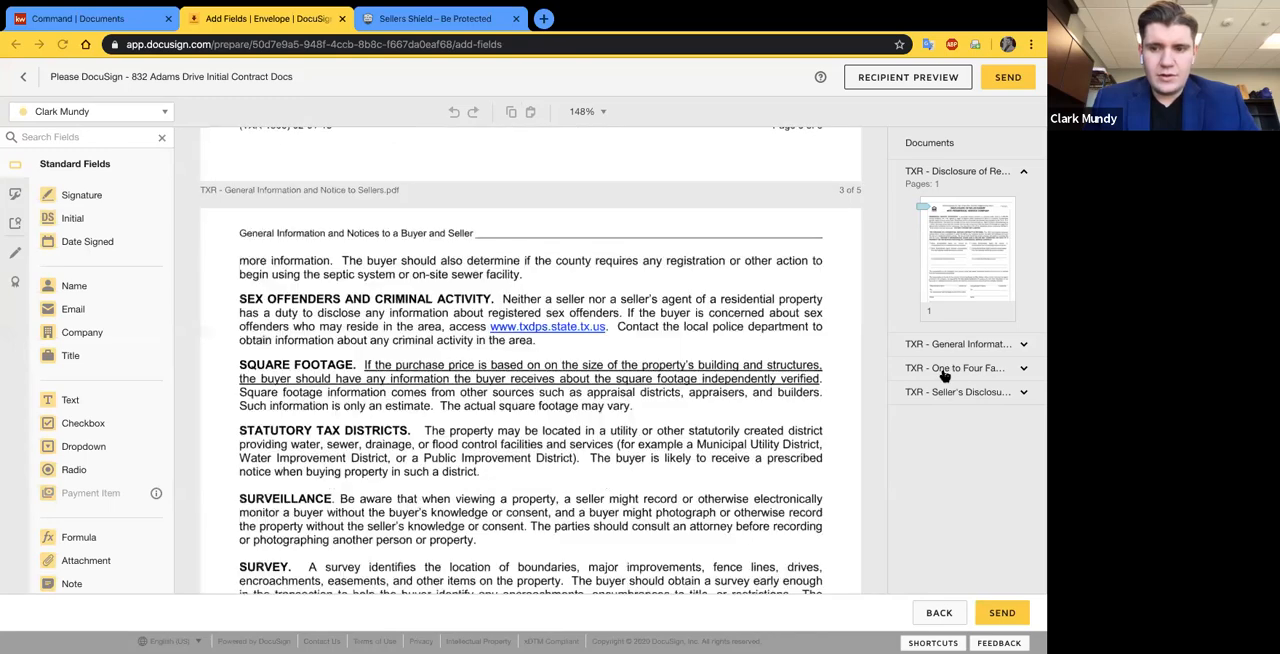
scroll(620, 365, "down", 1)
scroll(618, 365, "down", 15)
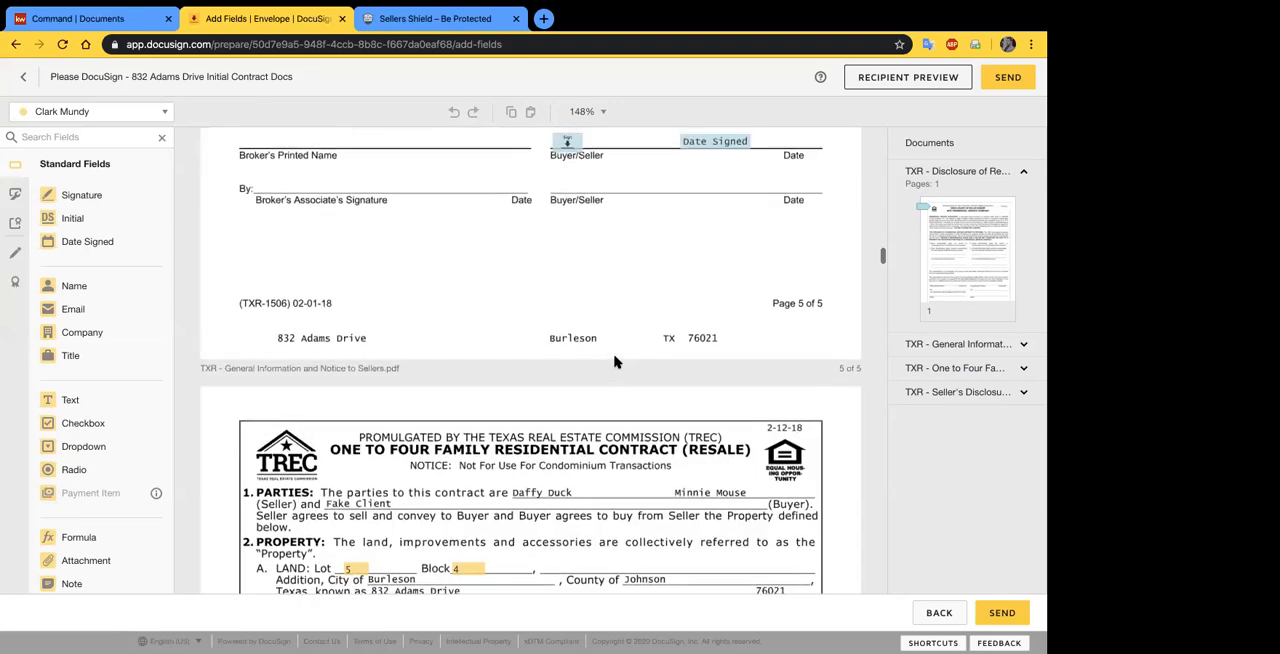
scroll(615, 362, "down", 5)
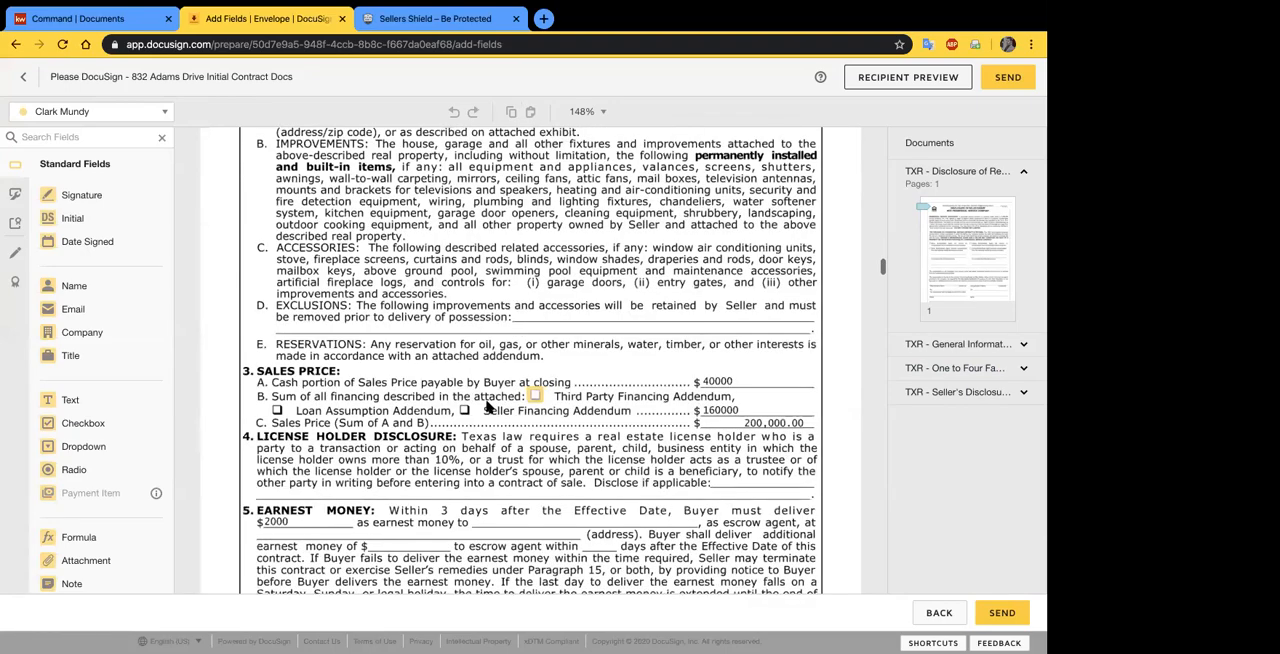
scroll(487, 405, "down", 5)
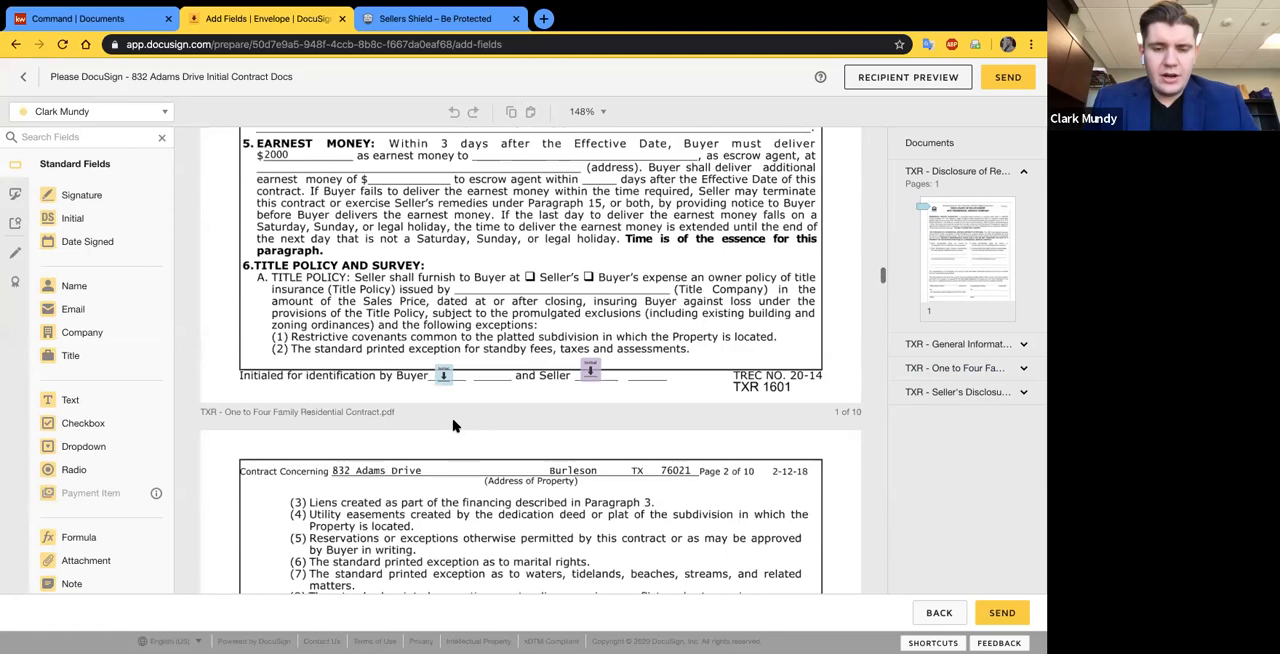
scroll(453, 426, "down", 5)
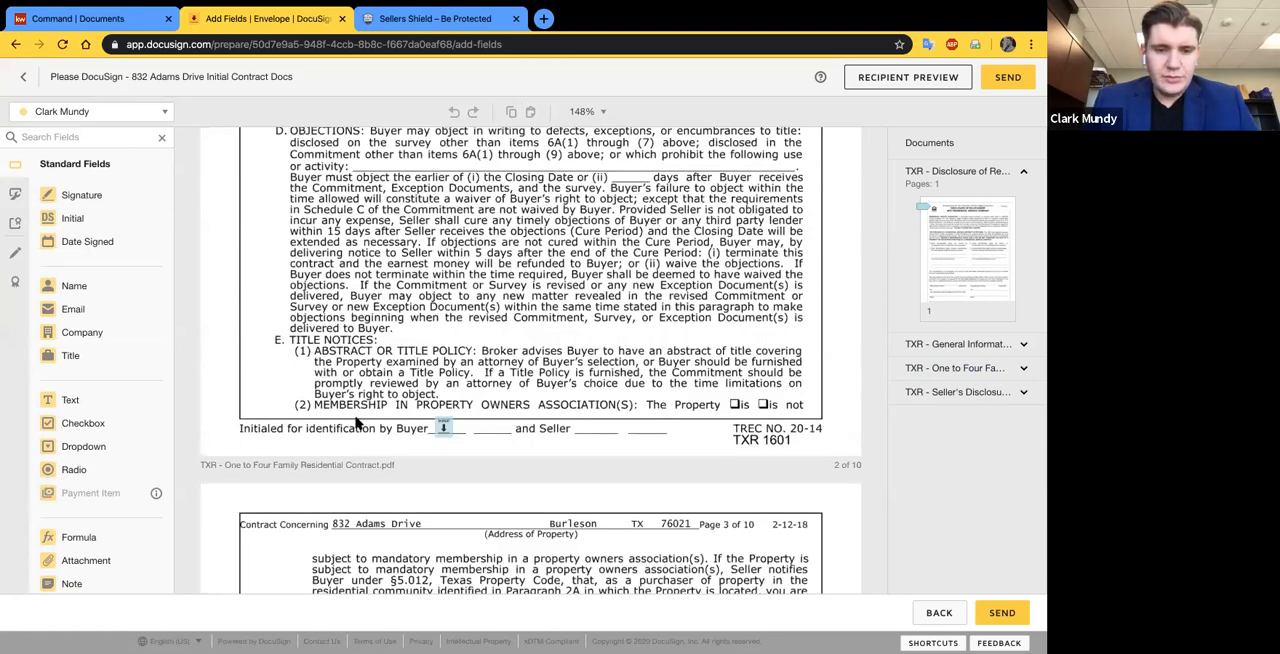
scroll(443, 451, "up", 1)
scroll(449, 451, "up", 15)
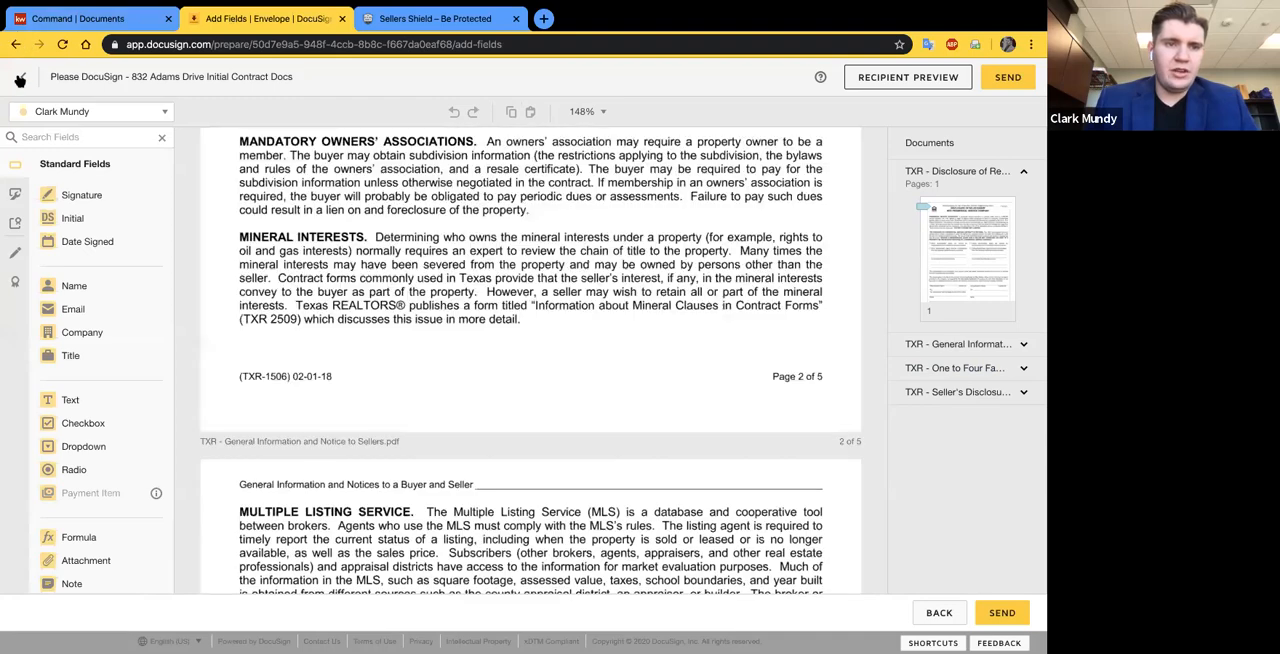
- Return to the envelope details and add the pre-tagged Buyer Agent role, assigned to the sending agent
left_click(23, 76)
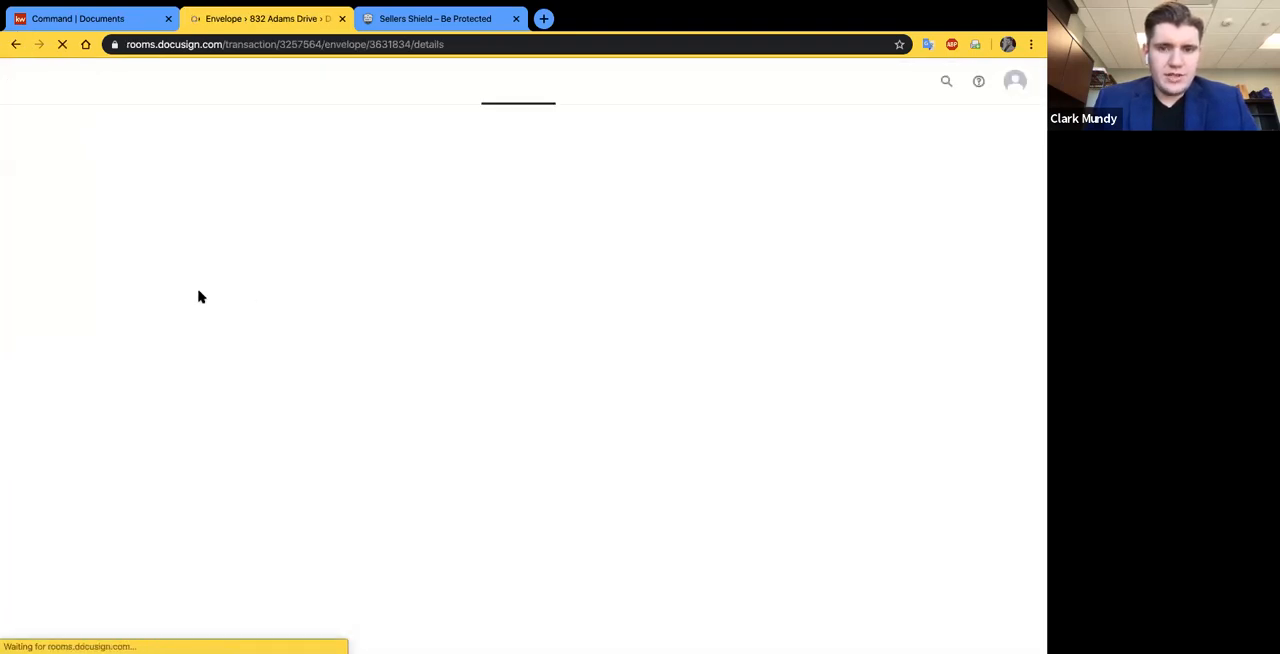
scroll(212, 298, "down", 4)
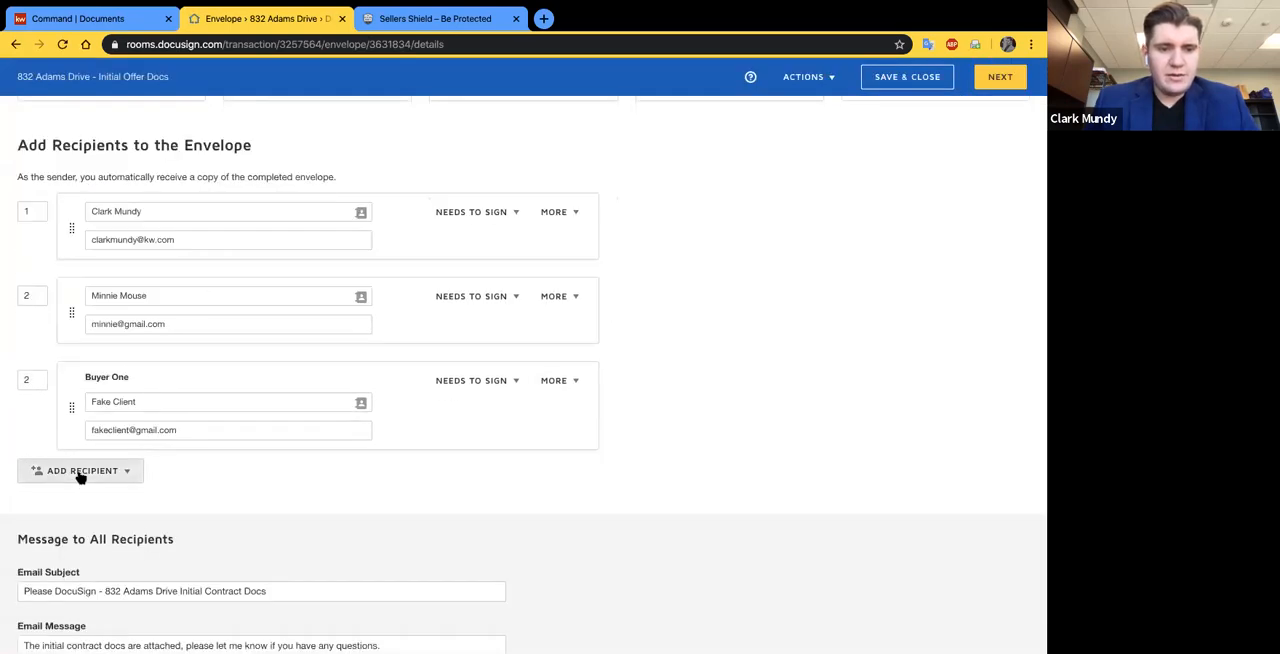
left_click(80, 474)
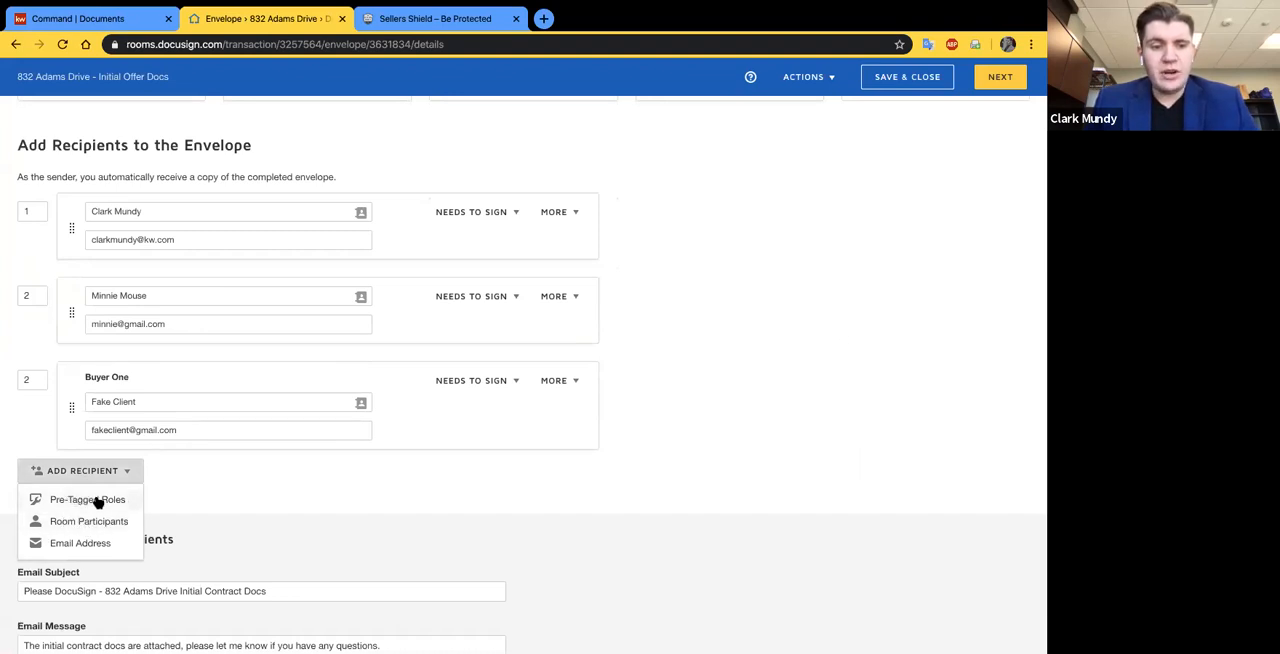
left_click(83, 500)
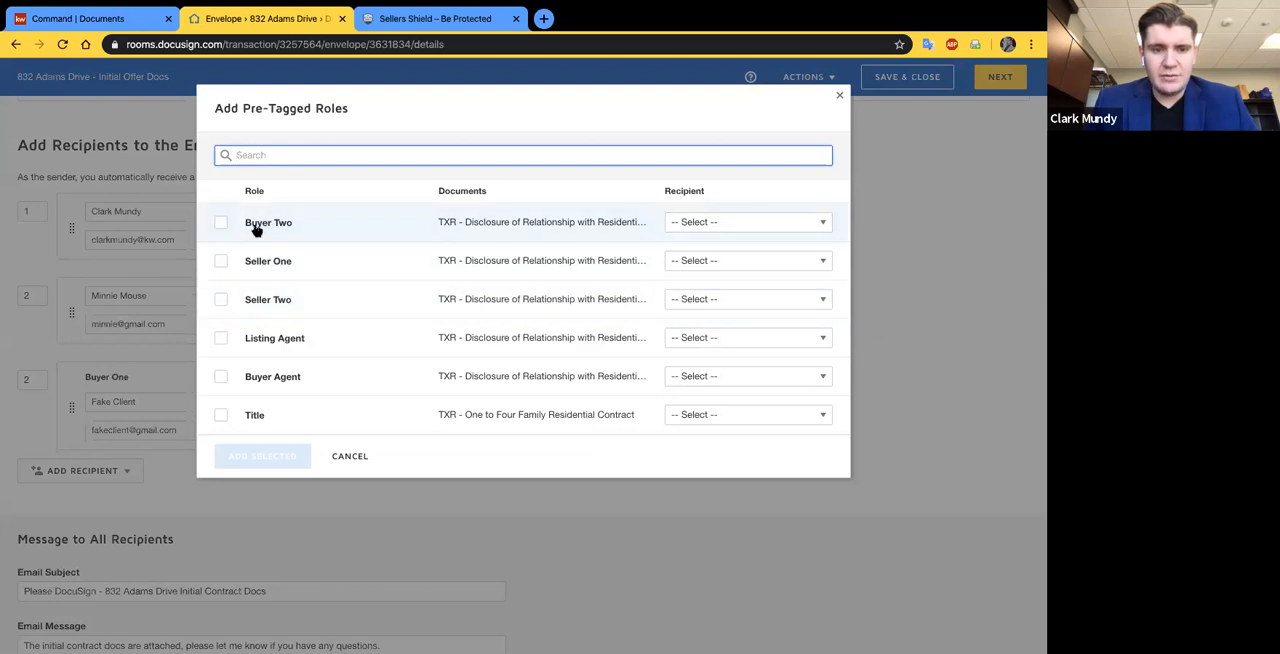
left_click(222, 377)
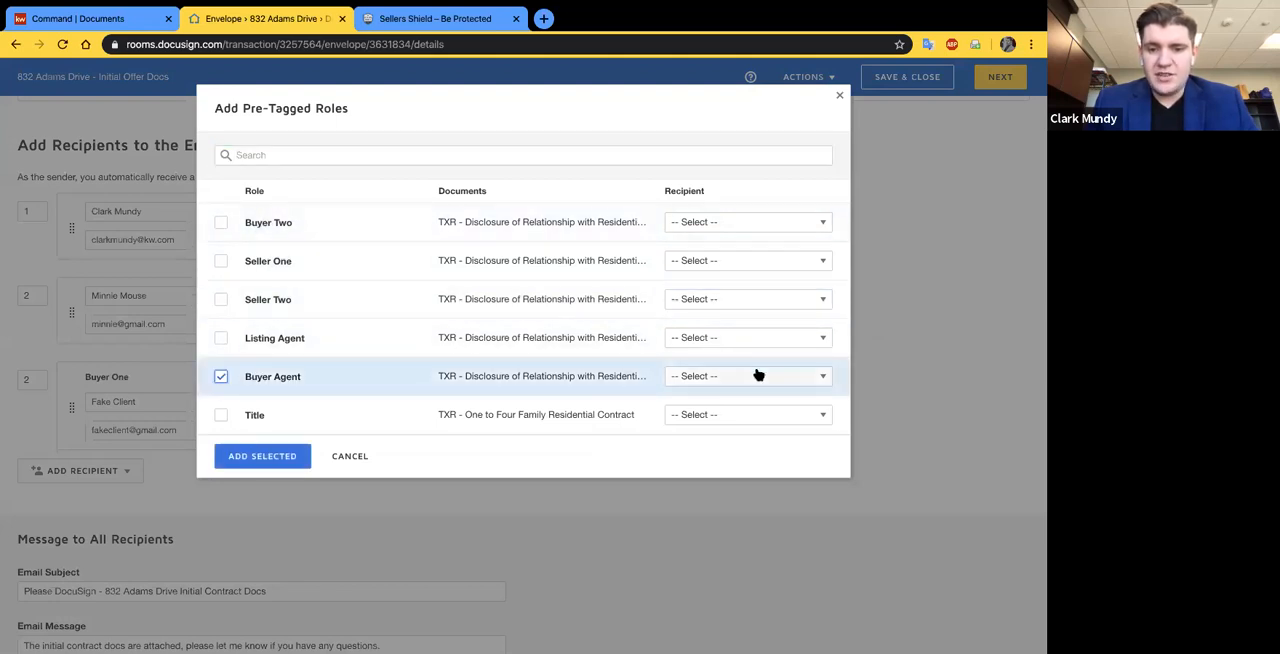
left_click(740, 377)
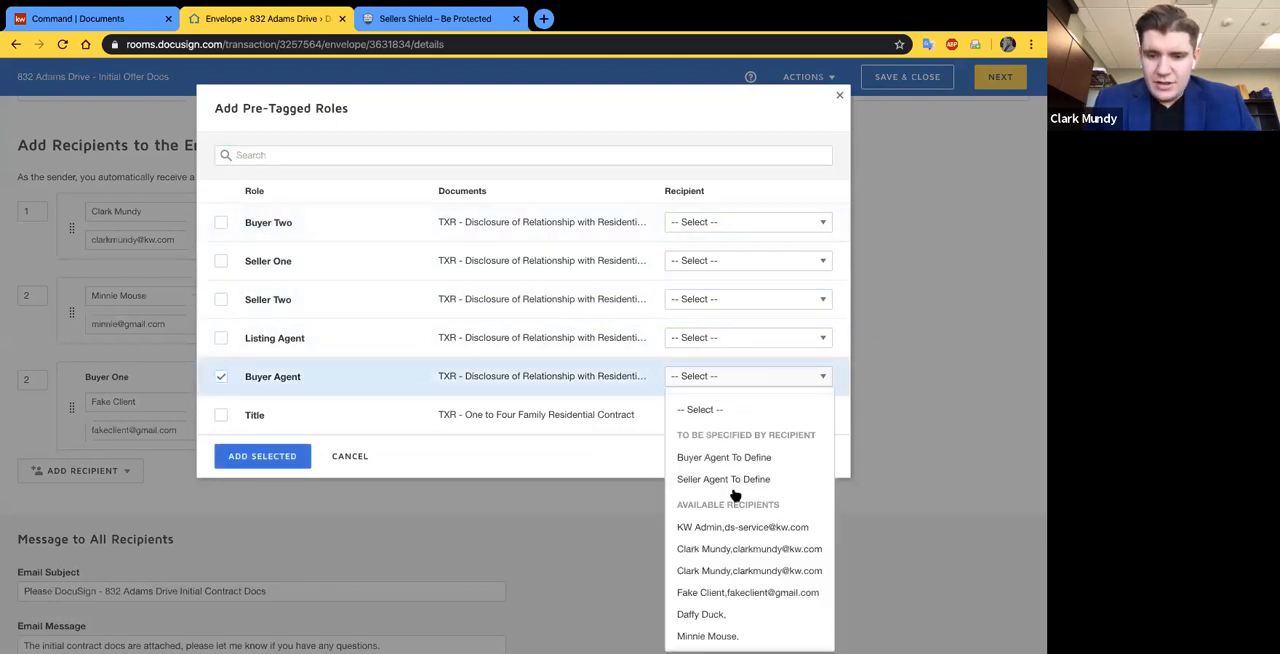
left_click(728, 570)
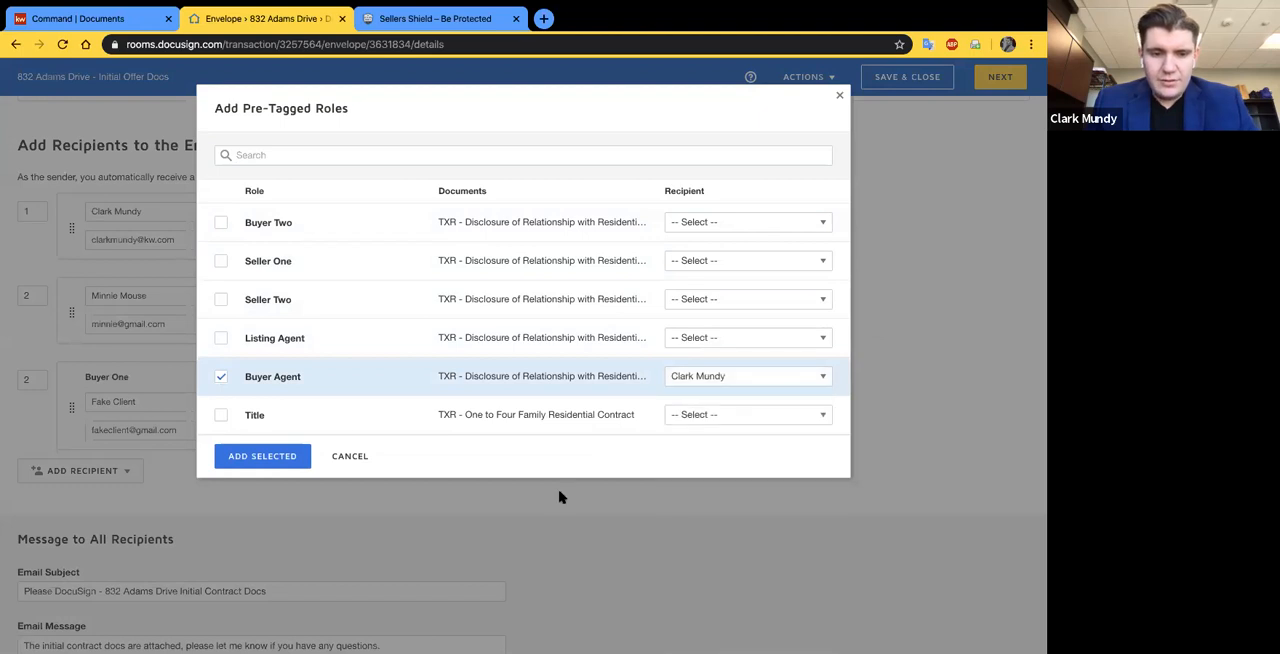
left_click(257, 457)
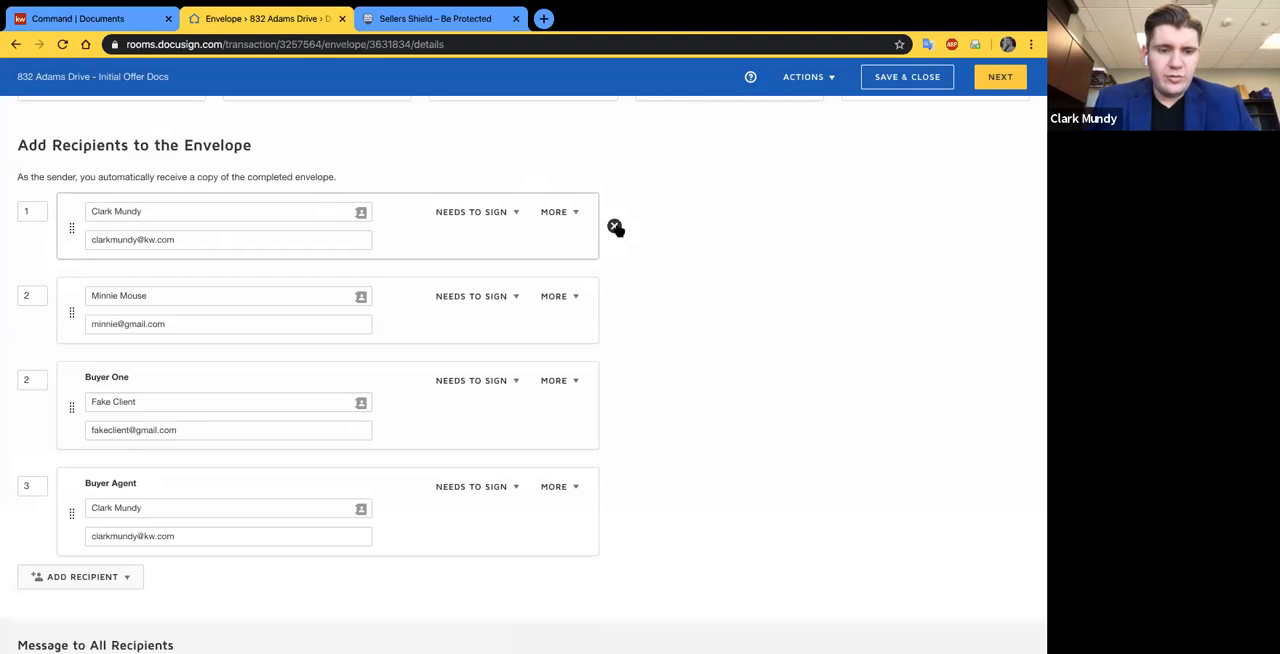
- Remove the sending agent's duplicate untagged recipient entry and set the Buyer Agent signing order to 1
left_click(614, 226)
left_click(39, 401)
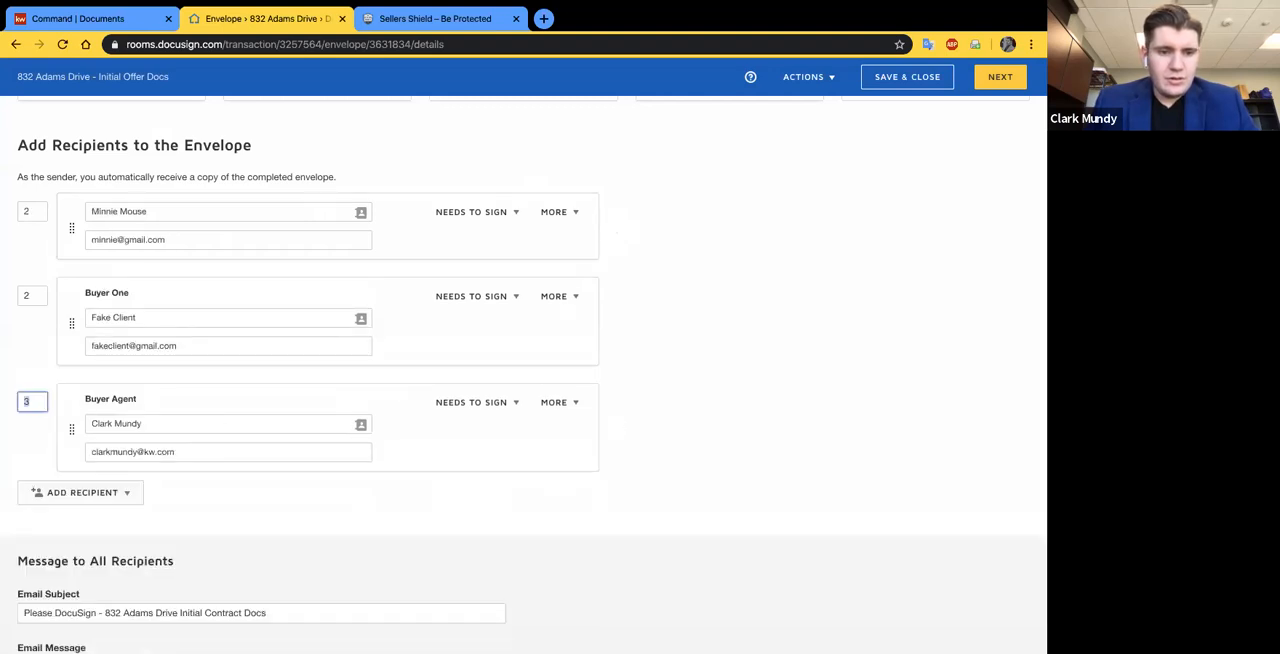
type("1")
left_click(233, 510)
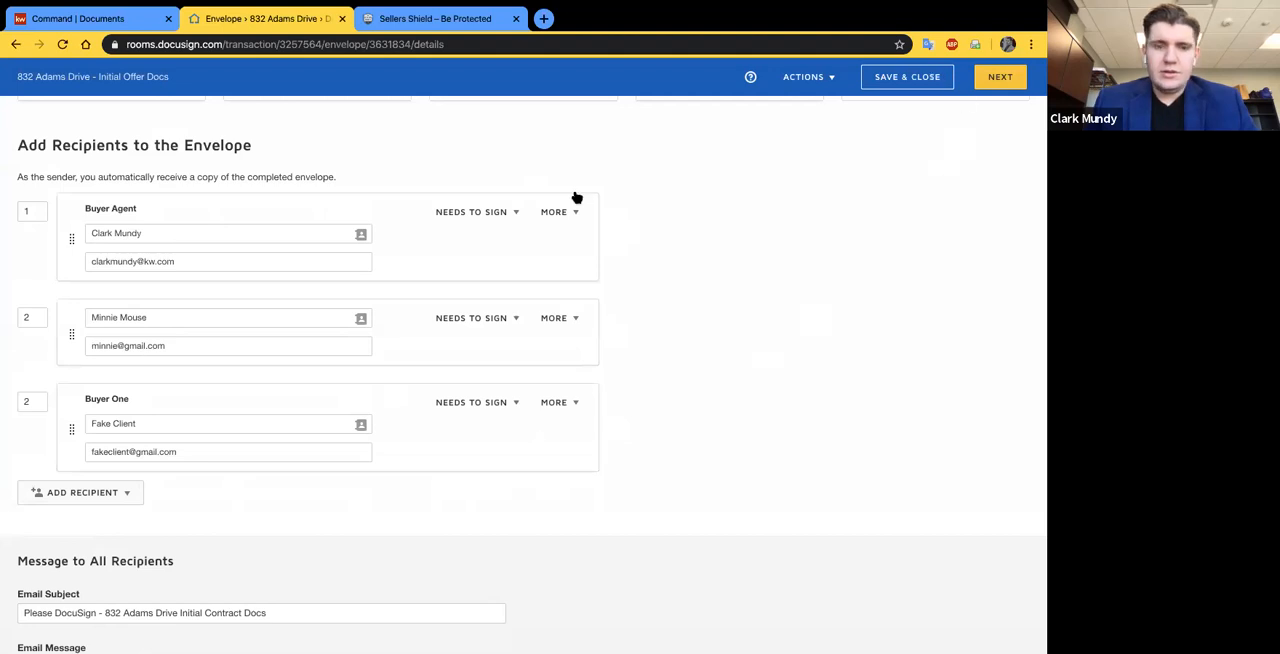
left_click(76, 491)
- Continue to field placement and inspect the pre-tagged Buyer Agent signature and date fields on the General Information form
left_click(982, 84)
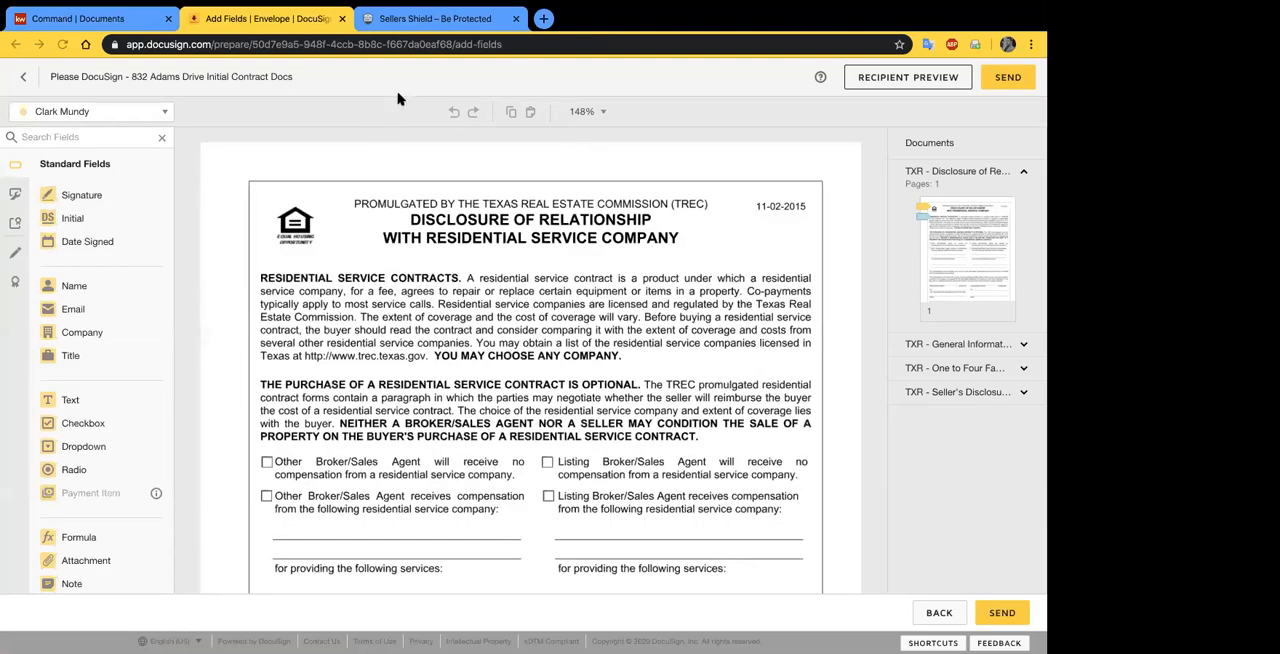
scroll(225, 165, "down", 1)
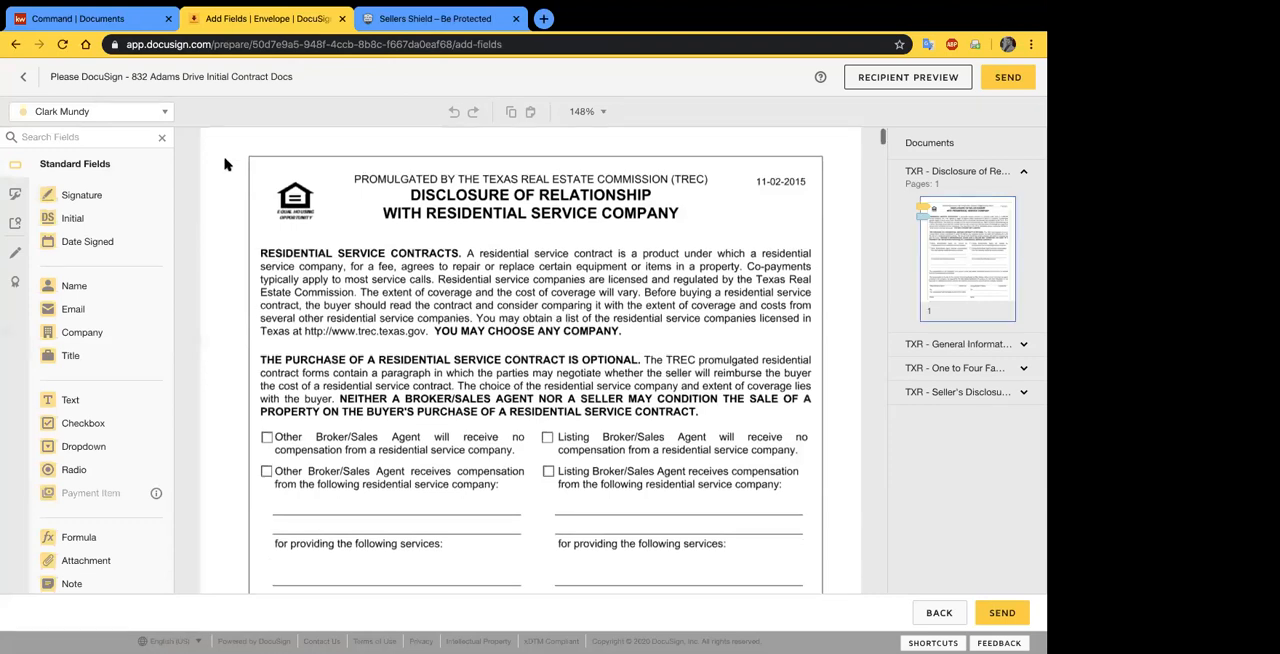
scroll(225, 165, "down", 10)
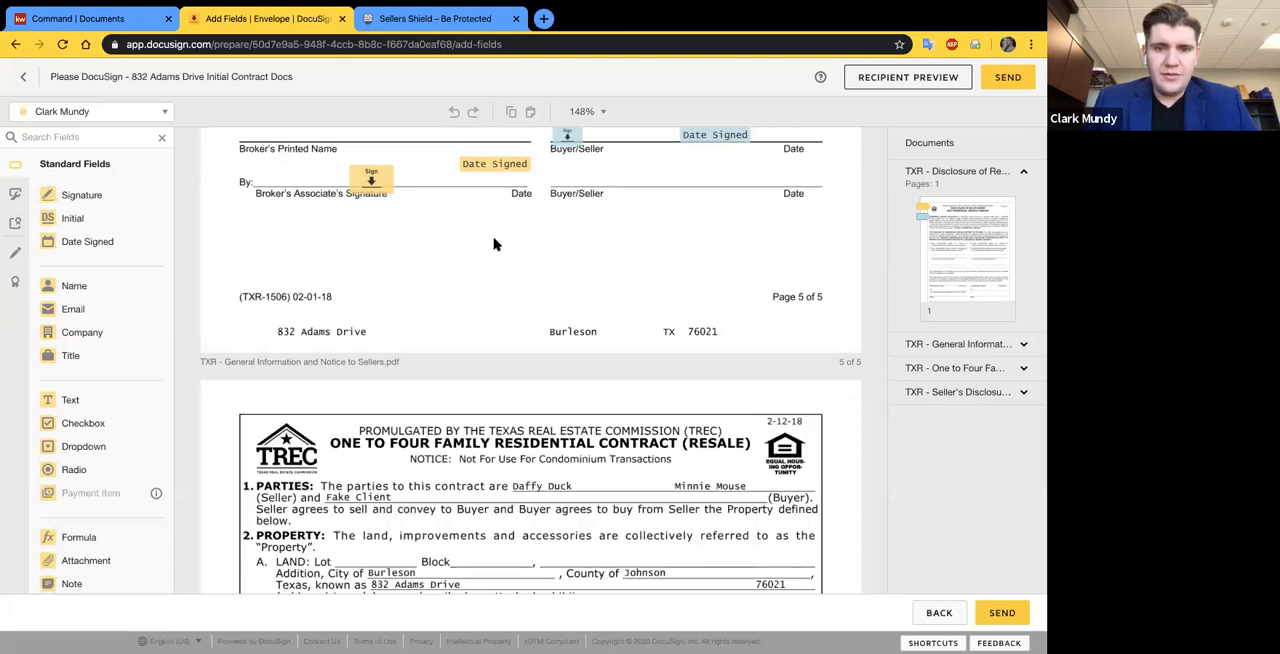
scroll(515, 348, "up", 1)
scroll(515, 348, "down", 5)
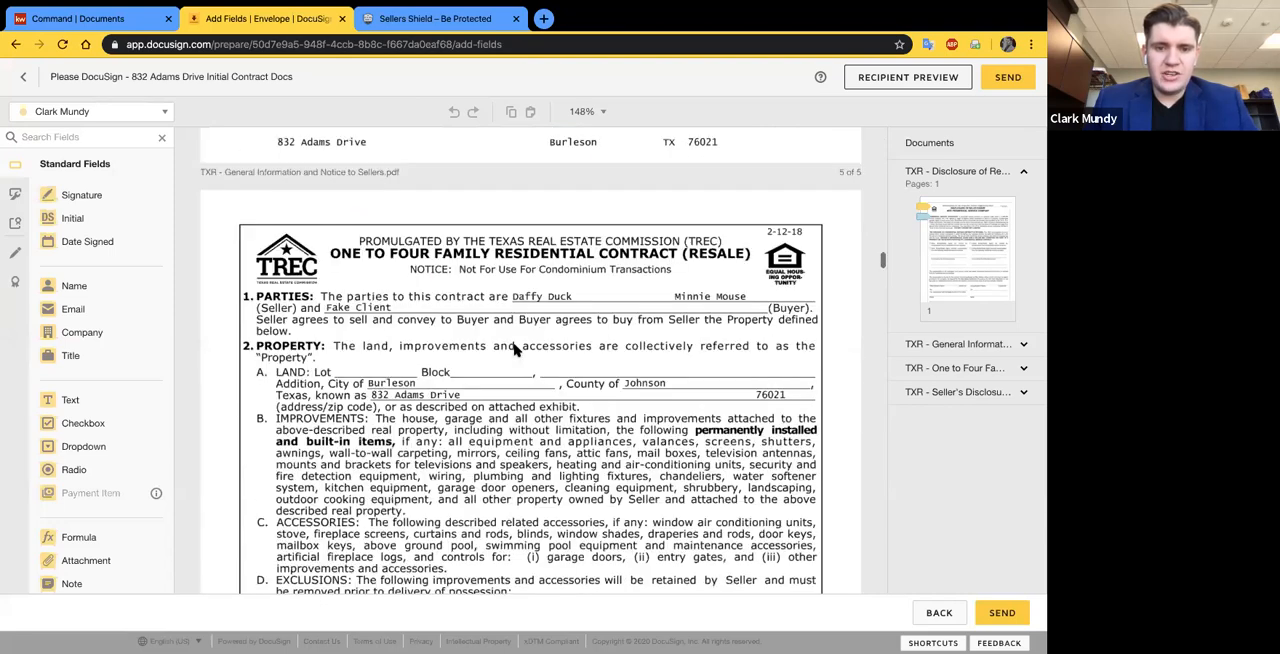
scroll(515, 348, "up", 3)
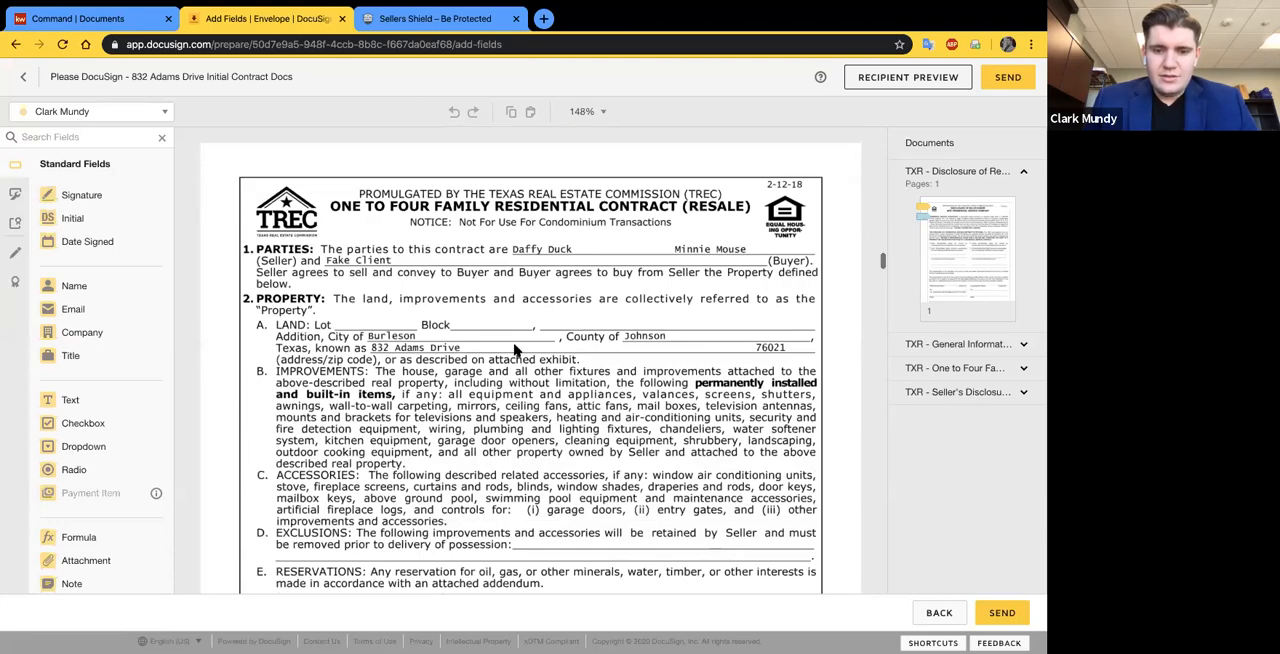
- Check the pre-tagged initial fields at the foot of the One to Four Family Residential Contract pages
scroll(515, 348, "down", 3)
scroll(435, 372, "down", 6)
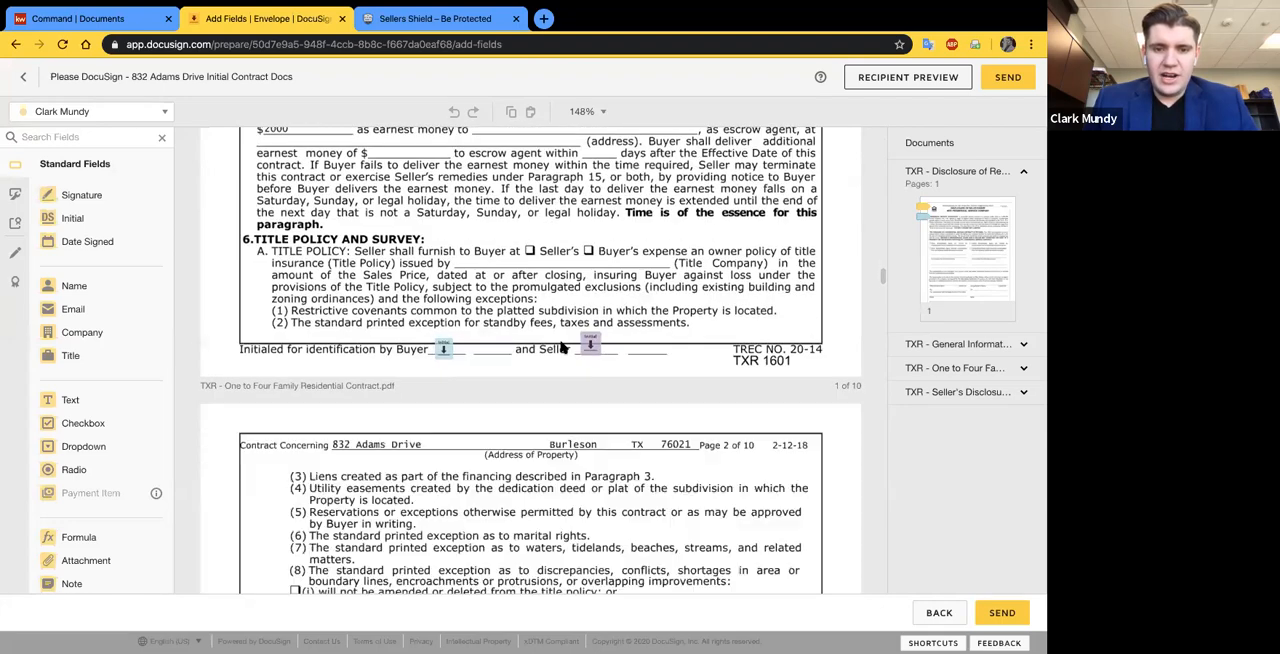
scroll(563, 347, "down", 9)
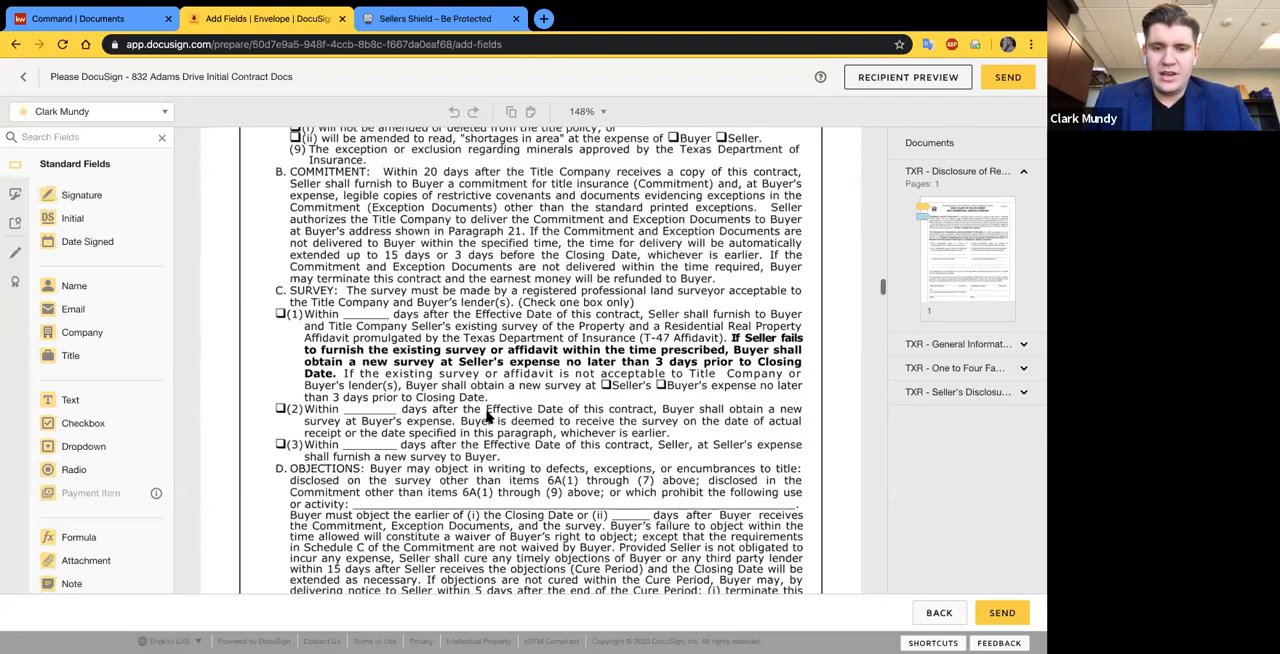
scroll(445, 188, "down", 2)
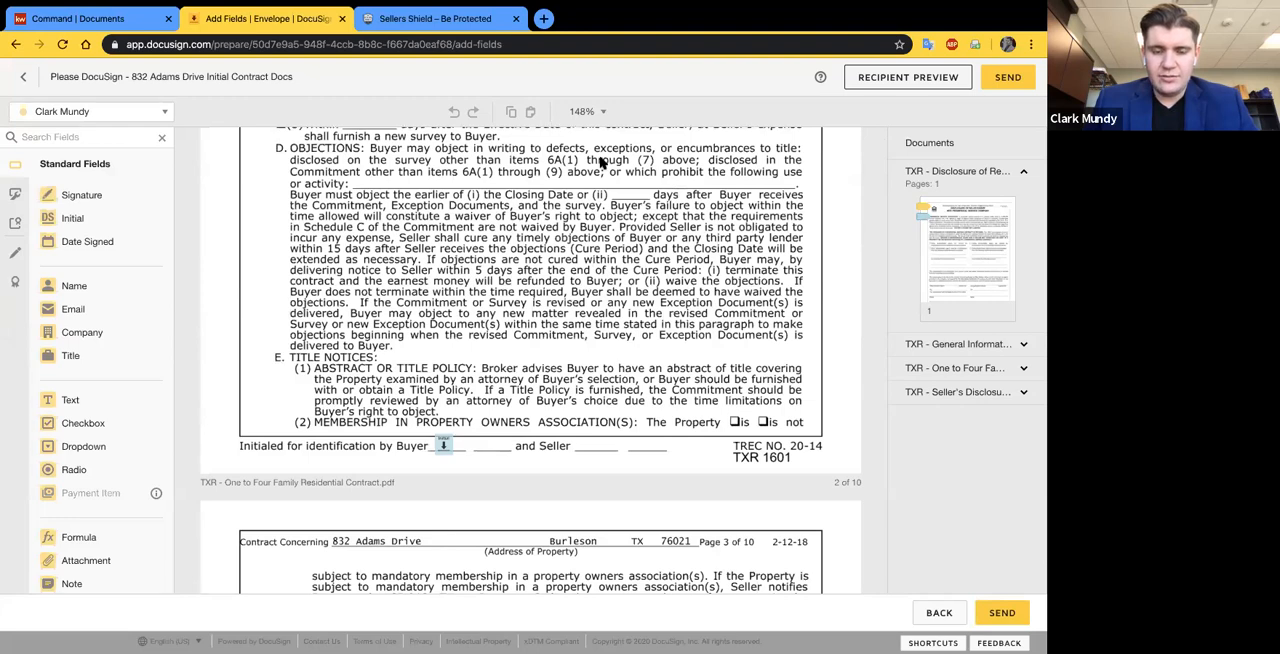
scroll(521, 412, "down", 1)
scroll(521, 412, "down", 3)
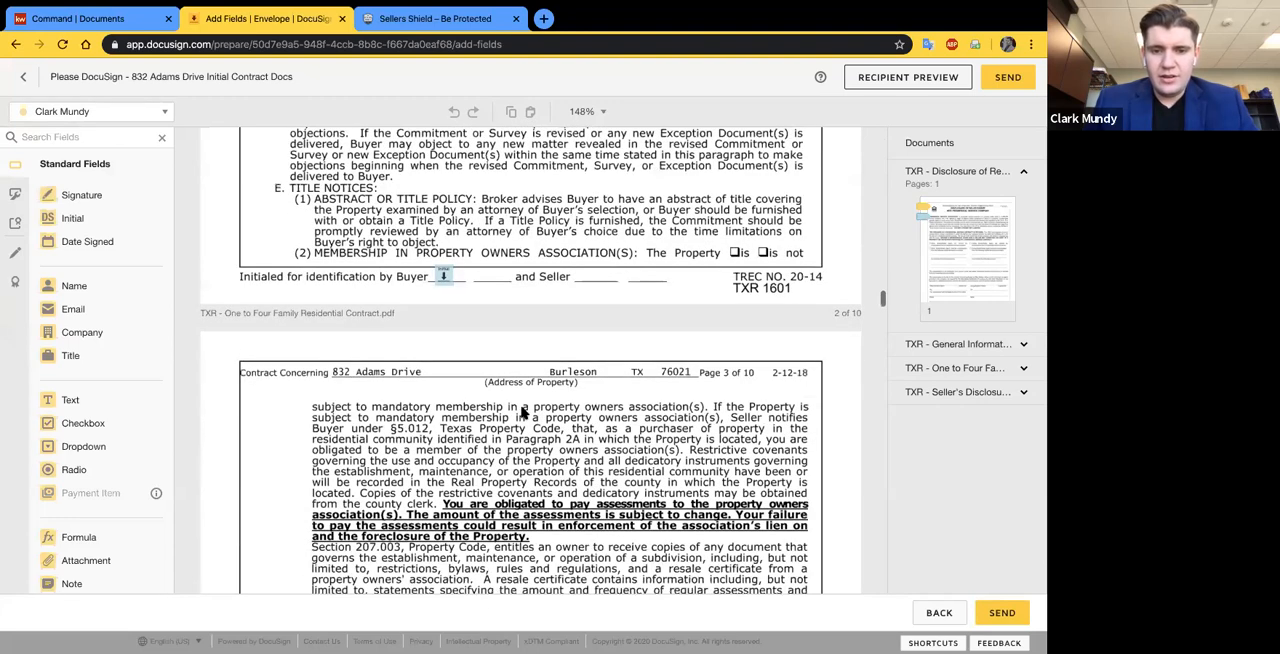
scroll(521, 412, "down", 15)
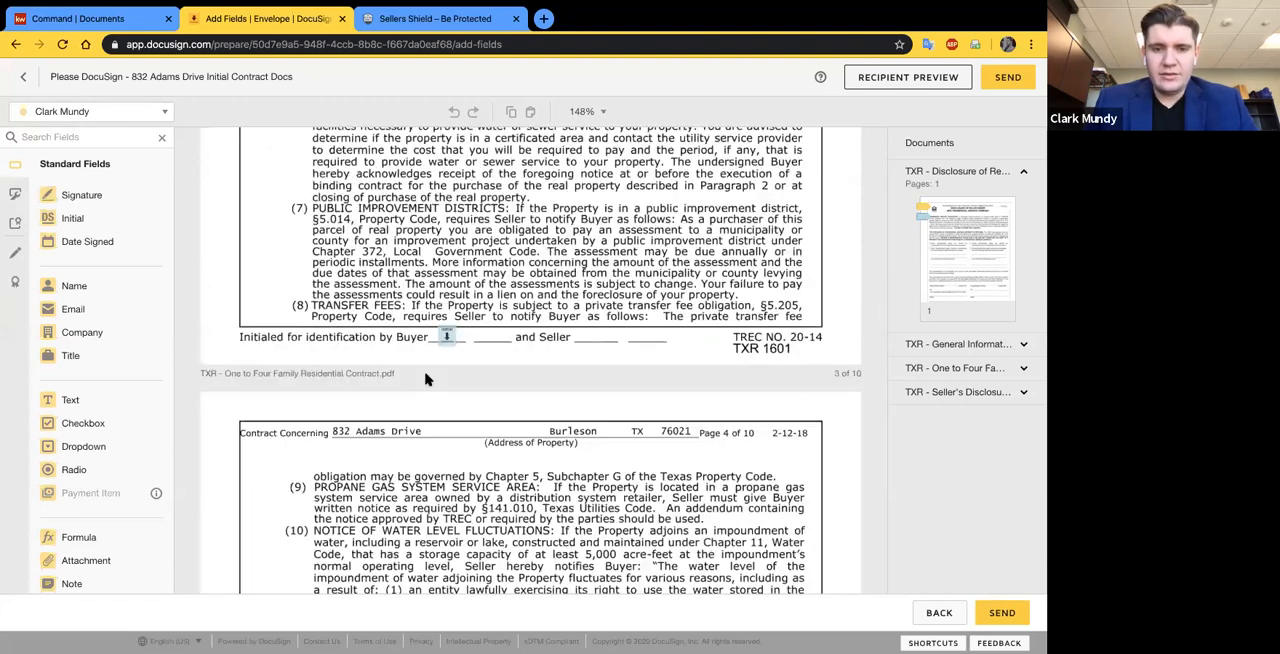
scroll(425, 379, "down", 18)
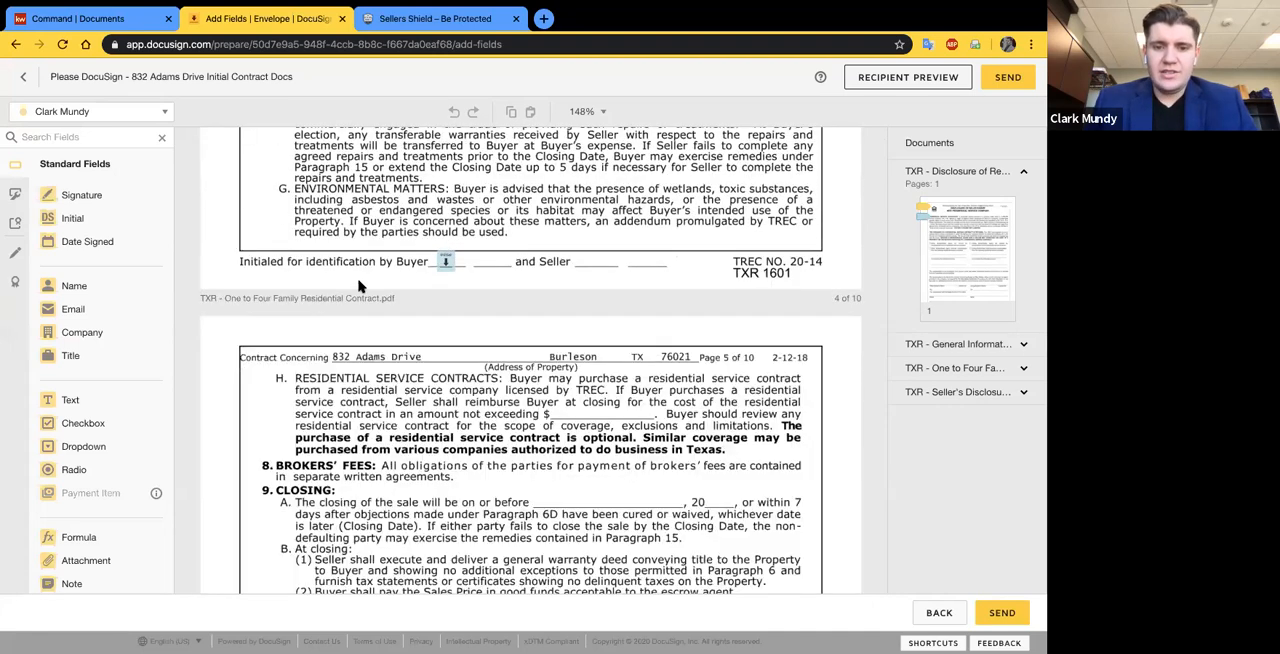
scroll(360, 287, "down", 10)
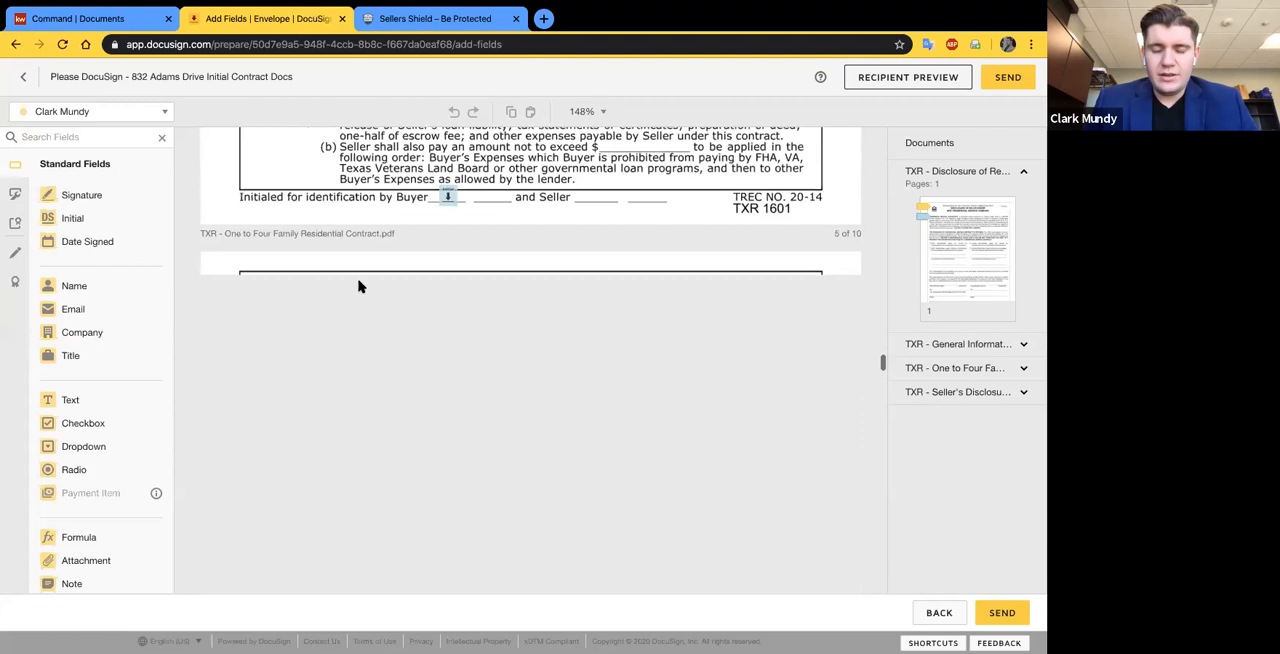
scroll(416, 333, "down", 20)
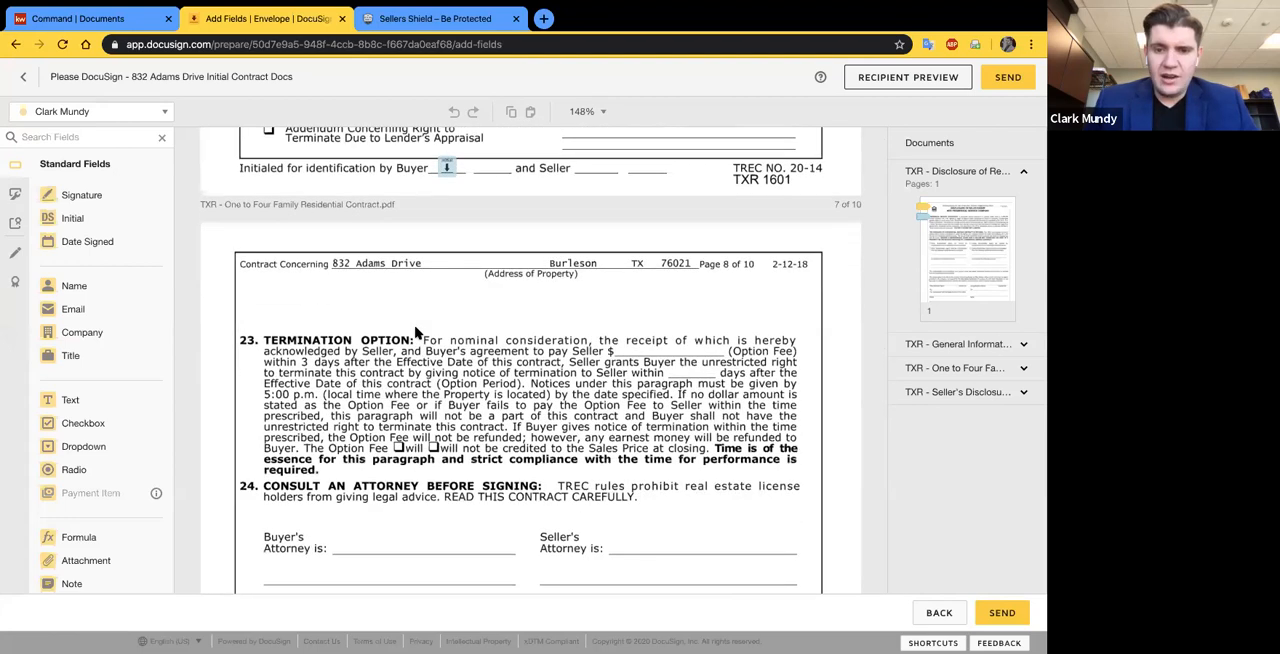
- Examine the buyer signature and date fields on page 8 of the residential contract
scroll(416, 333, "down", 3)
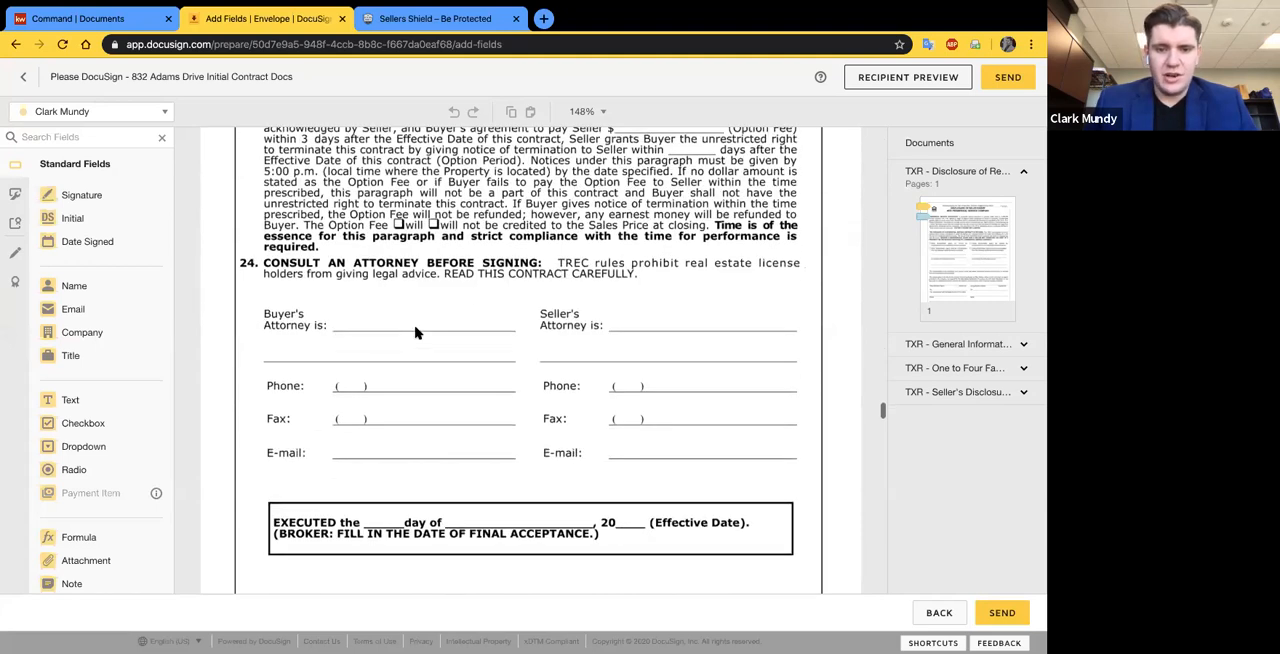
scroll(416, 333, "down", 3)
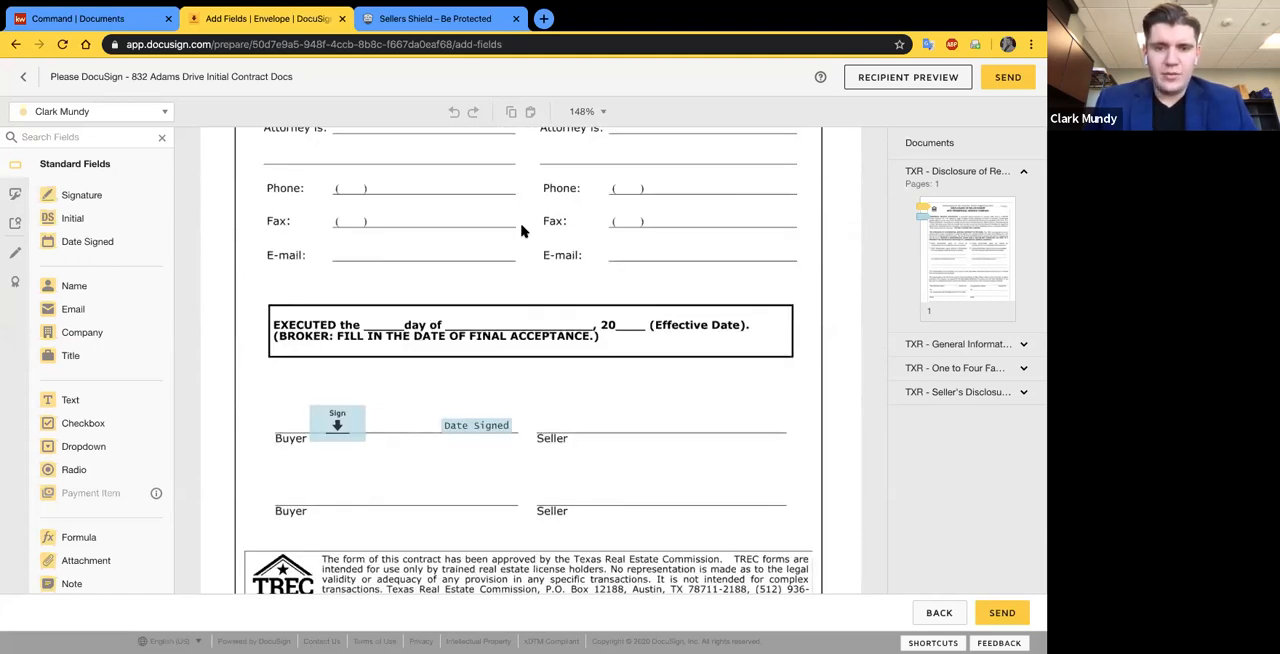
scroll(535, 266, "down", 1)
scroll(535, 266, "down", 1)
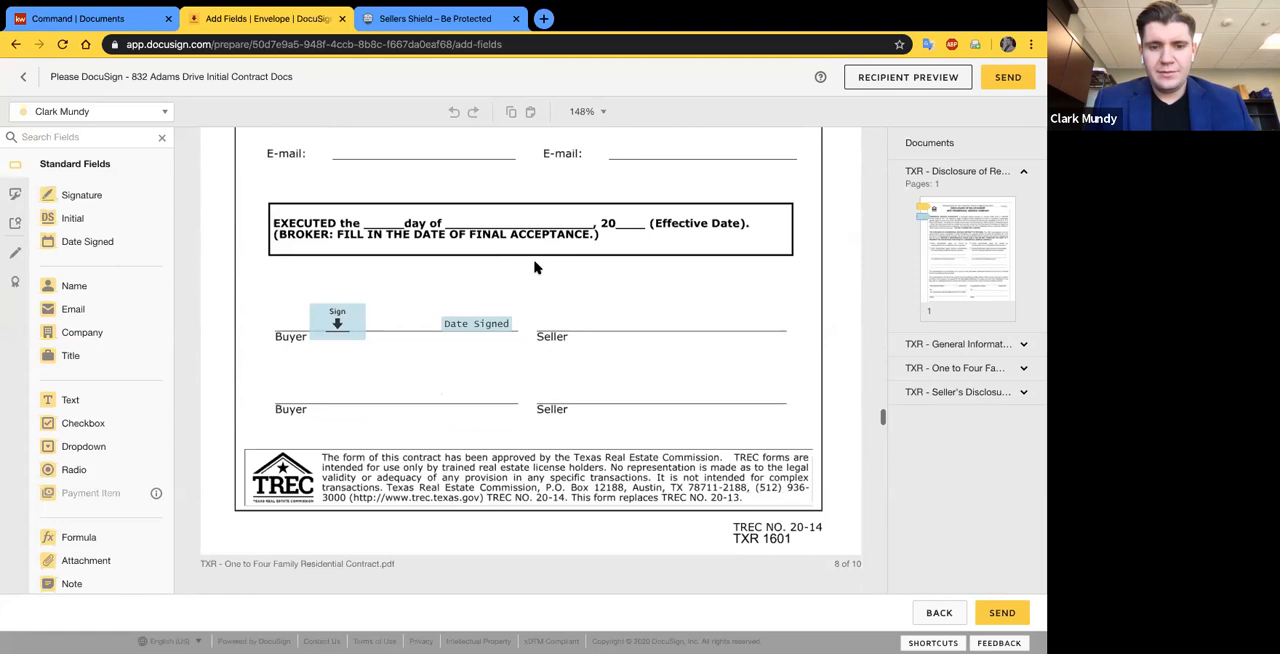
scroll(535, 266, "down", 2)
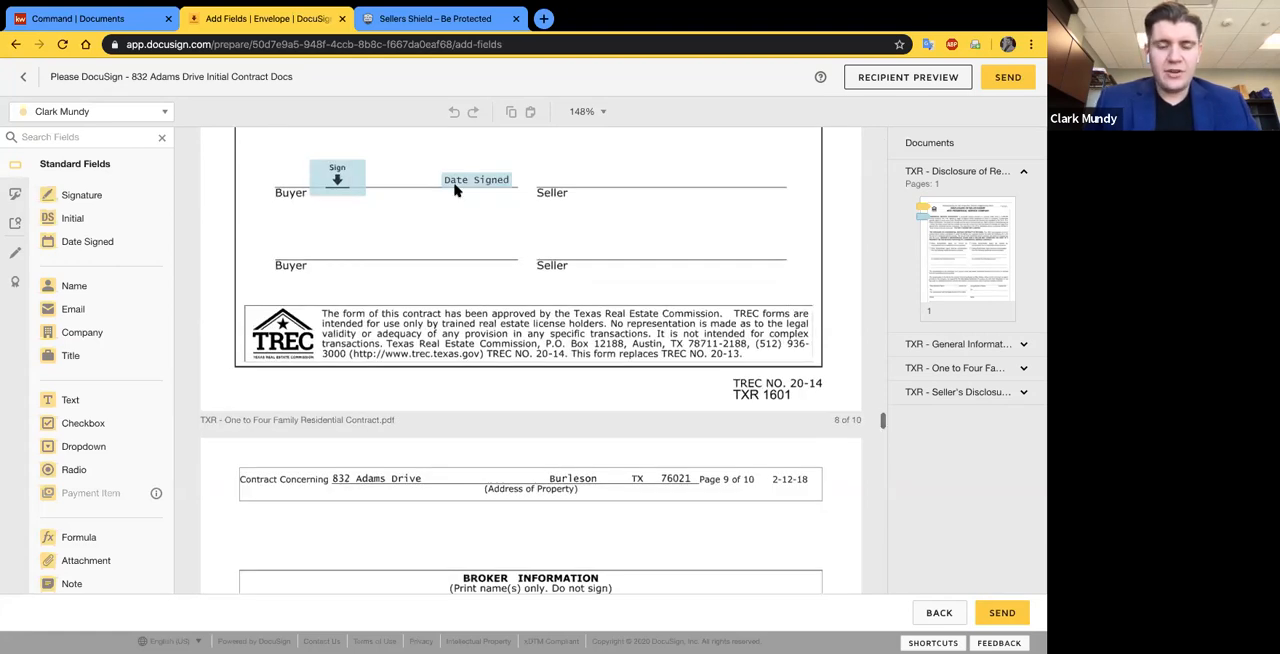
scroll(510, 365, "down", 1)
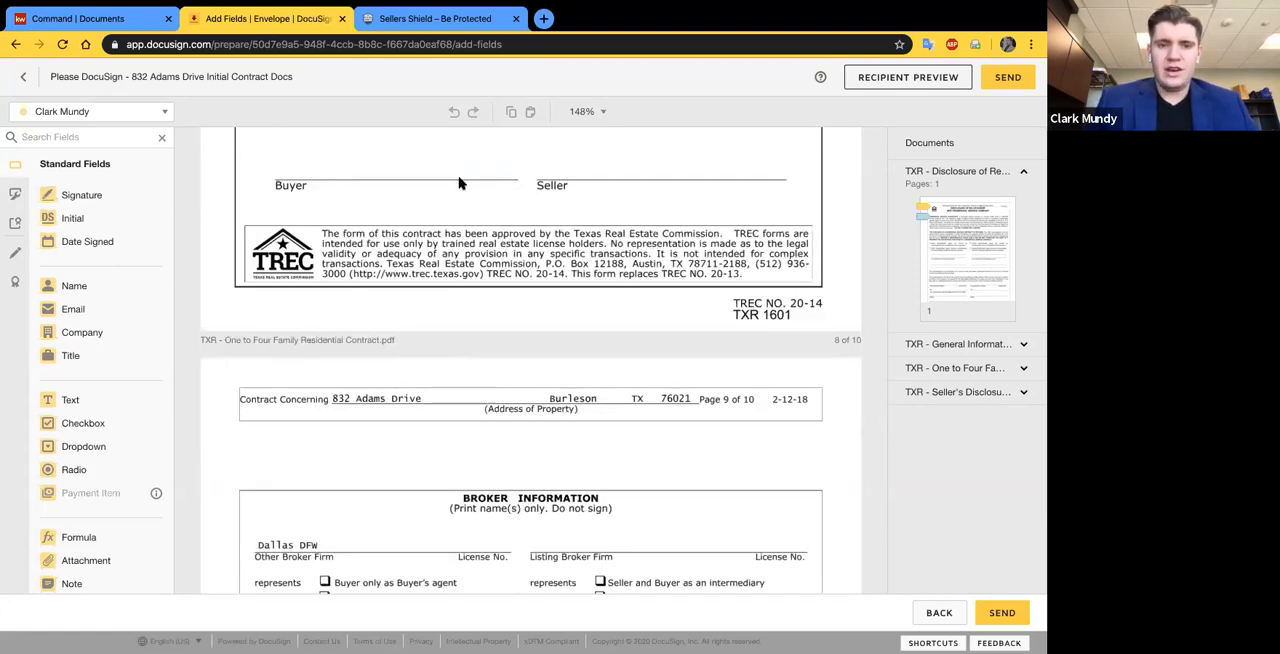
scroll(390, 268, "up", 2)
scroll(430, 457, "down", 20)
- Examine the Buyer Agent's option fee receipt fields on contract page 10, then look over the Seller's Disclosure
scroll(430, 457, "down", 3)
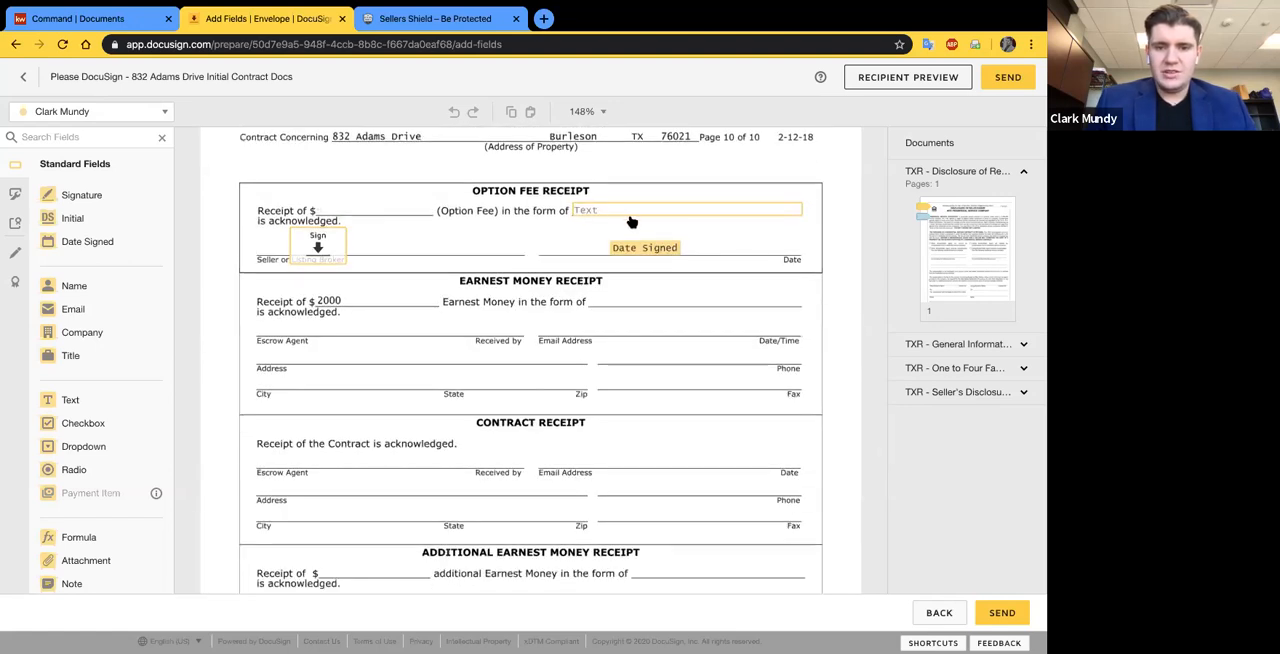
left_click(66, 112)
left_click(240, 120)
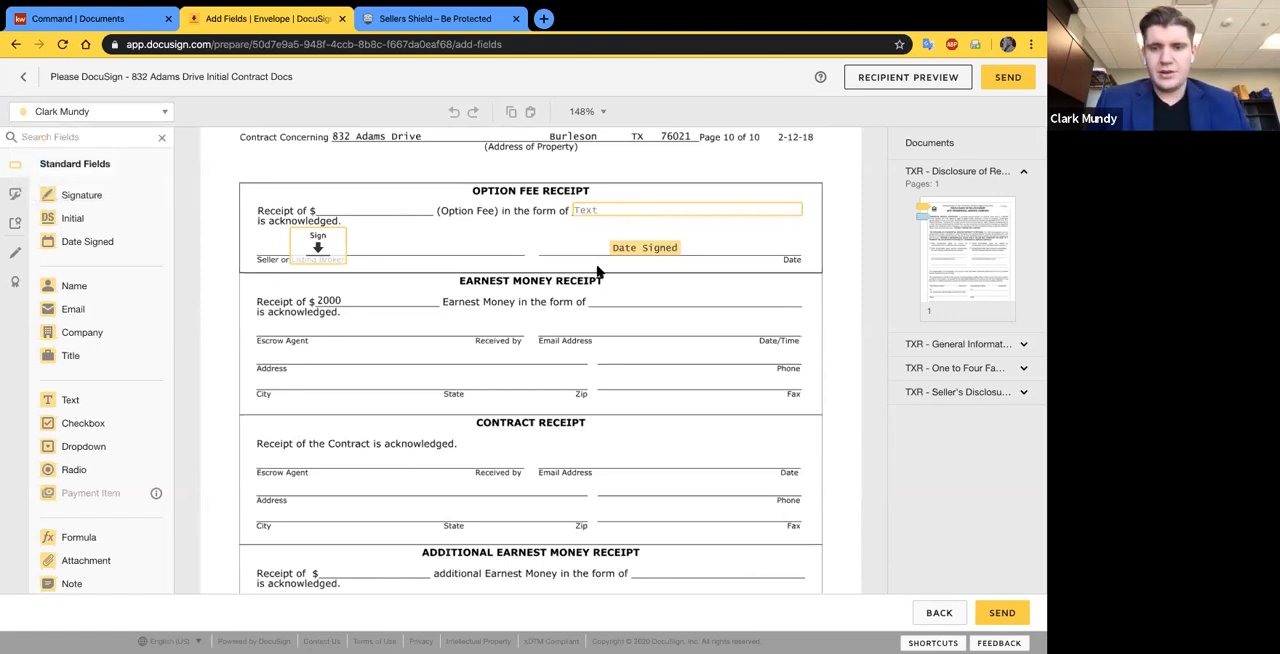
scroll(597, 271, "down", 5)
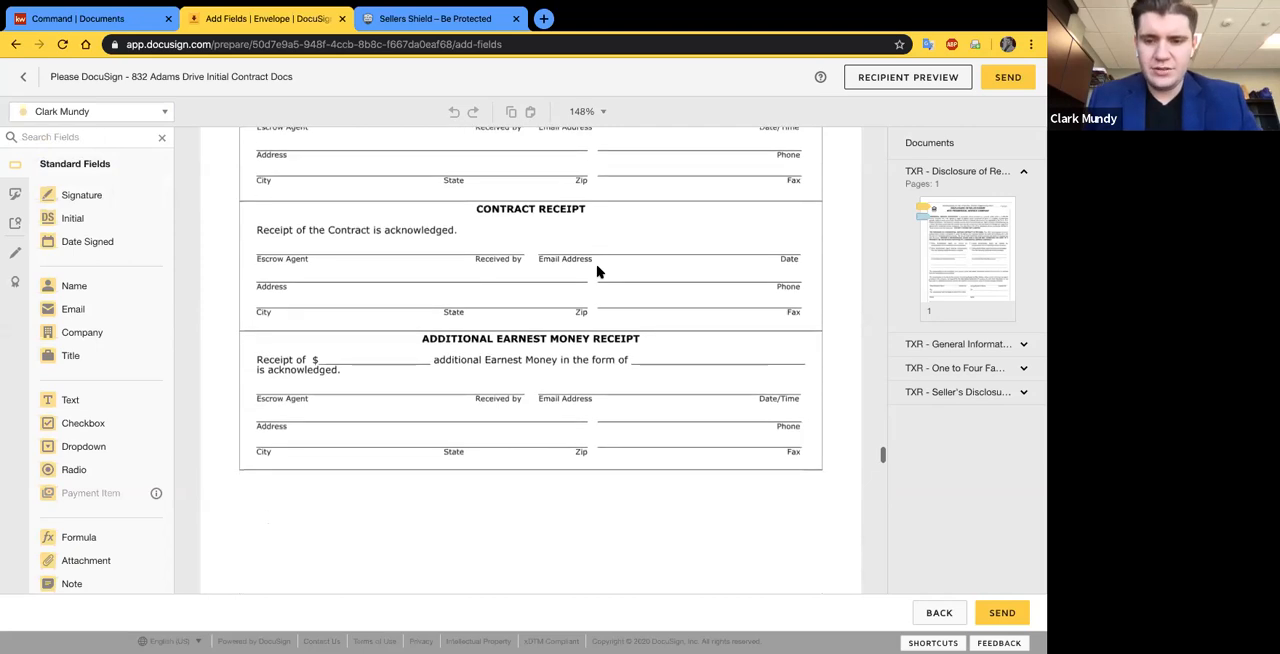
scroll(597, 271, "down", 12)
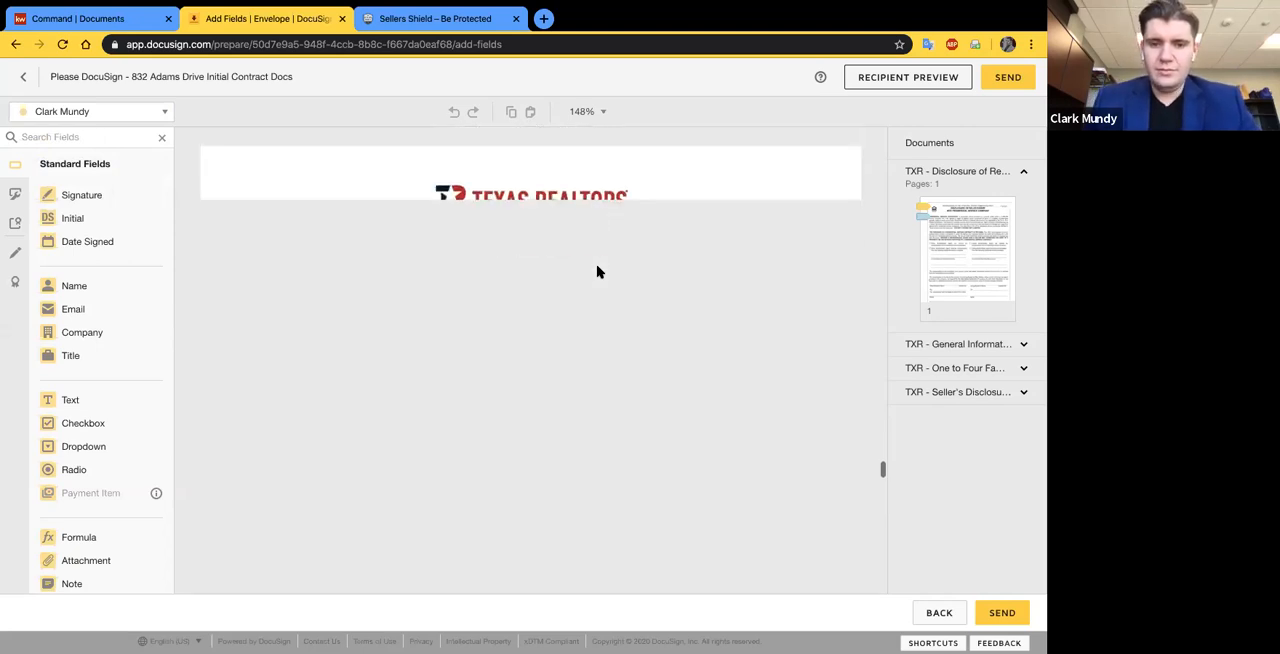
scroll(597, 271, "down", 3)
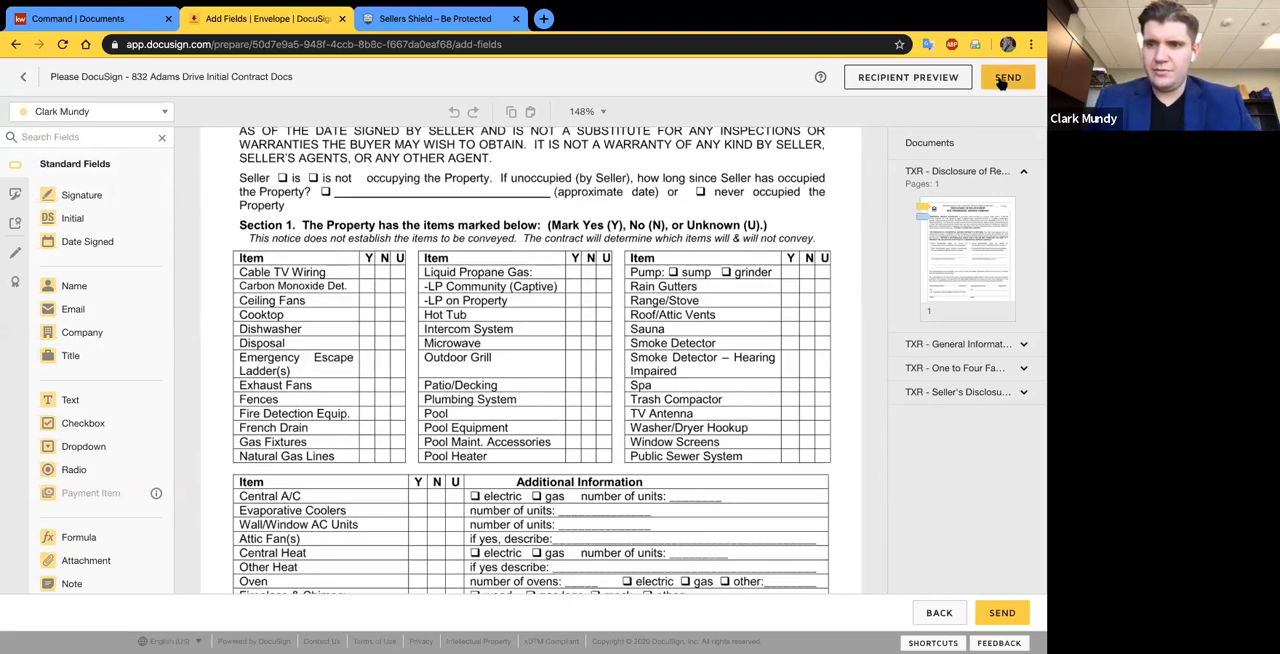
- Preview the envelope as the Buyer Agent recipient in tablet and mobile views
left_click(913, 78)
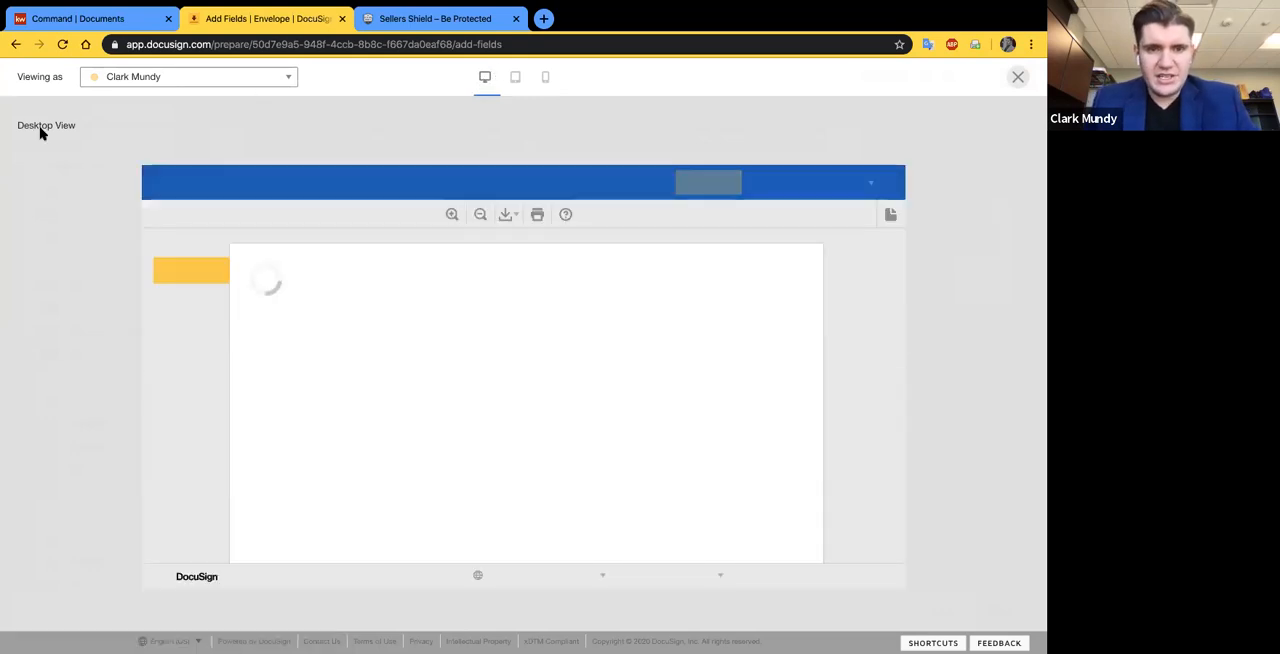
left_click(515, 76)
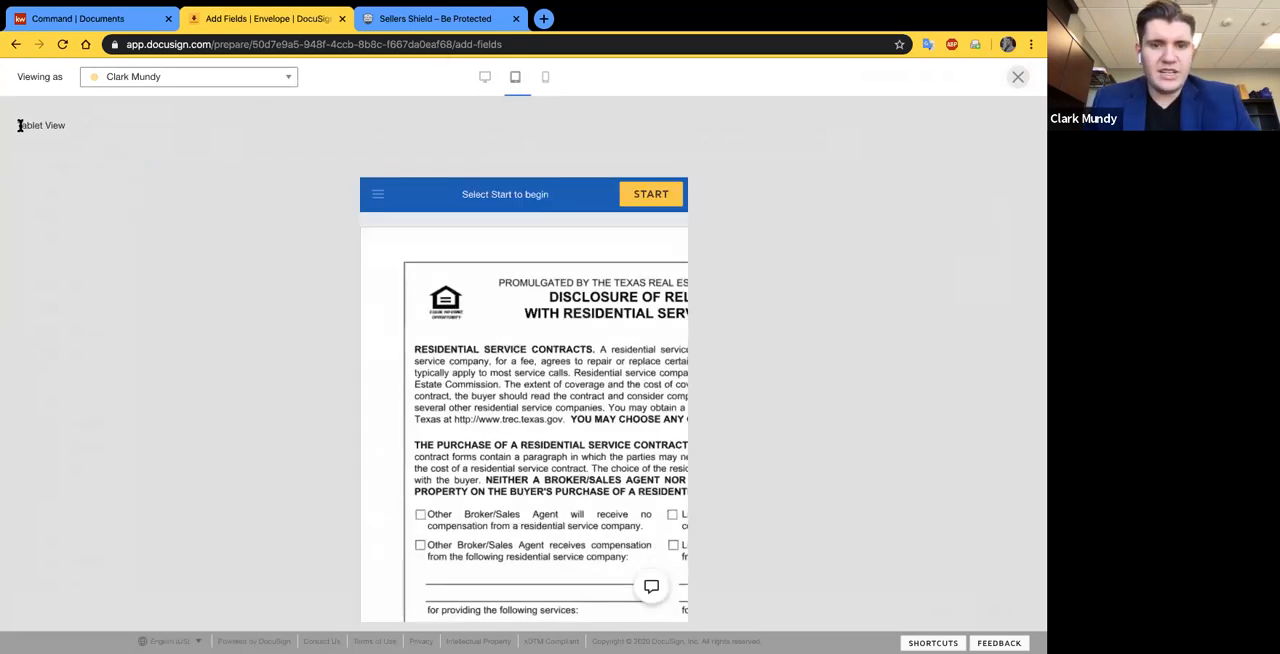
scroll(436, 380, "down", 1)
left_click(545, 77)
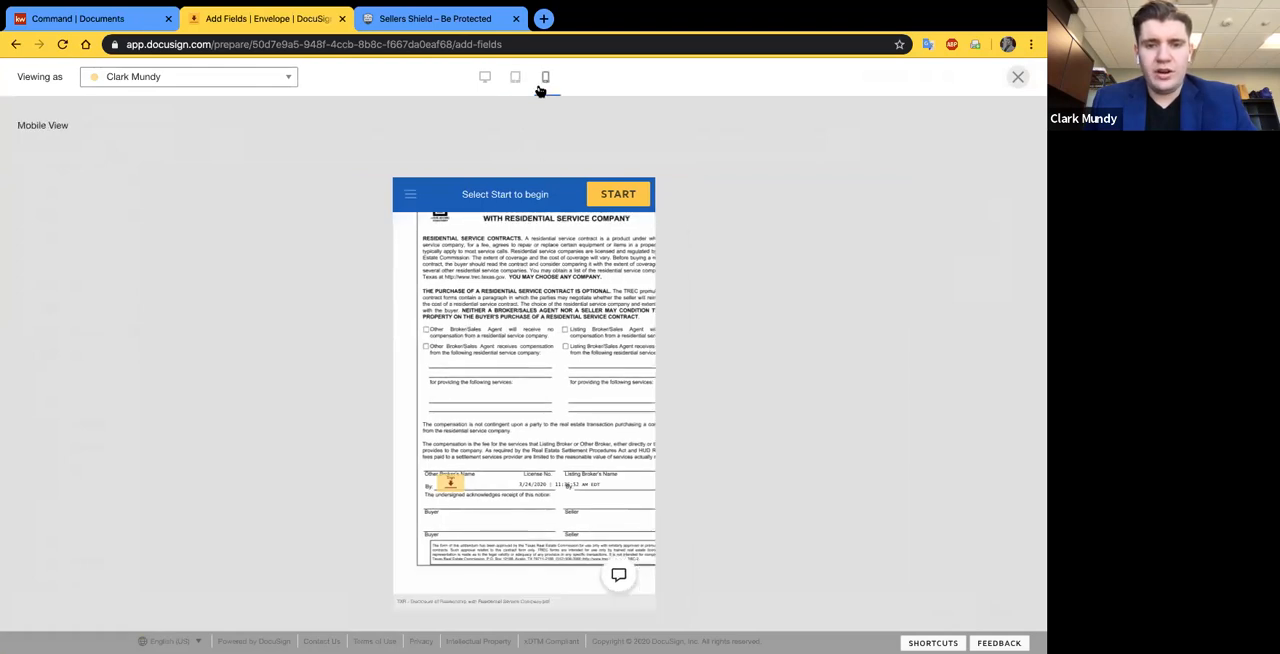
scroll(533, 427, "down", 1)
scroll(533, 427, "down", 5)
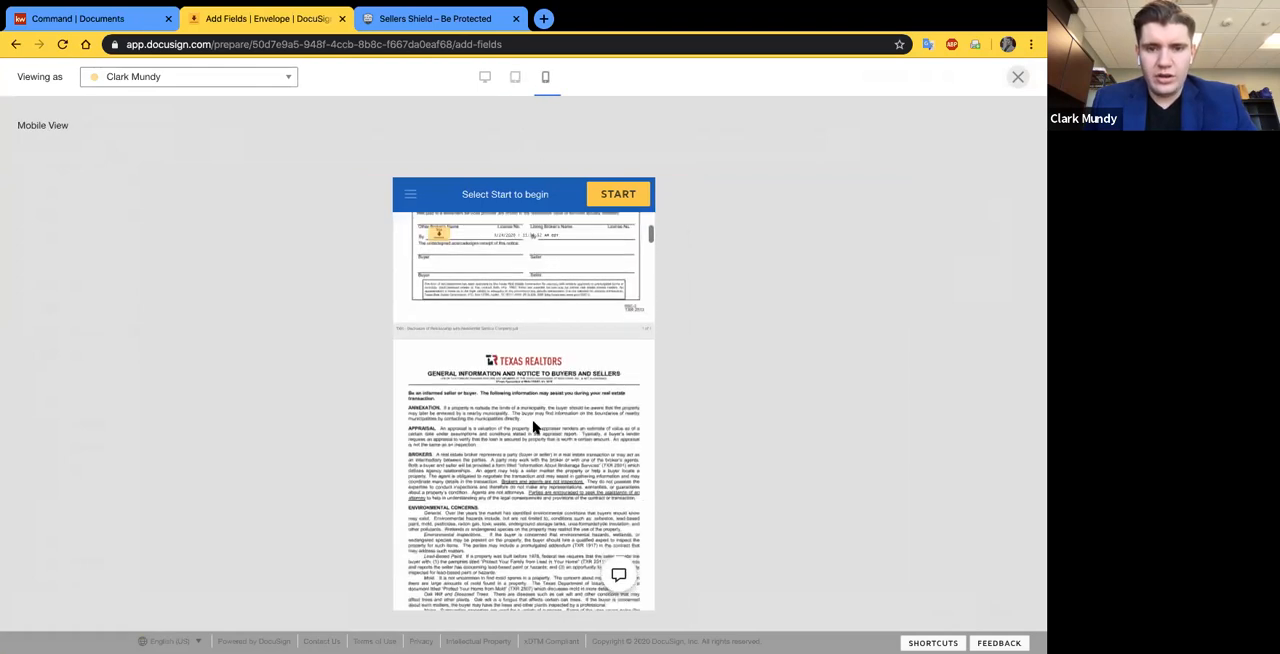
scroll(530, 330, "up", 10)
- Preview the envelope in desktop view and look through the forms to the agent's signature field on the General Information form
left_click(484, 76)
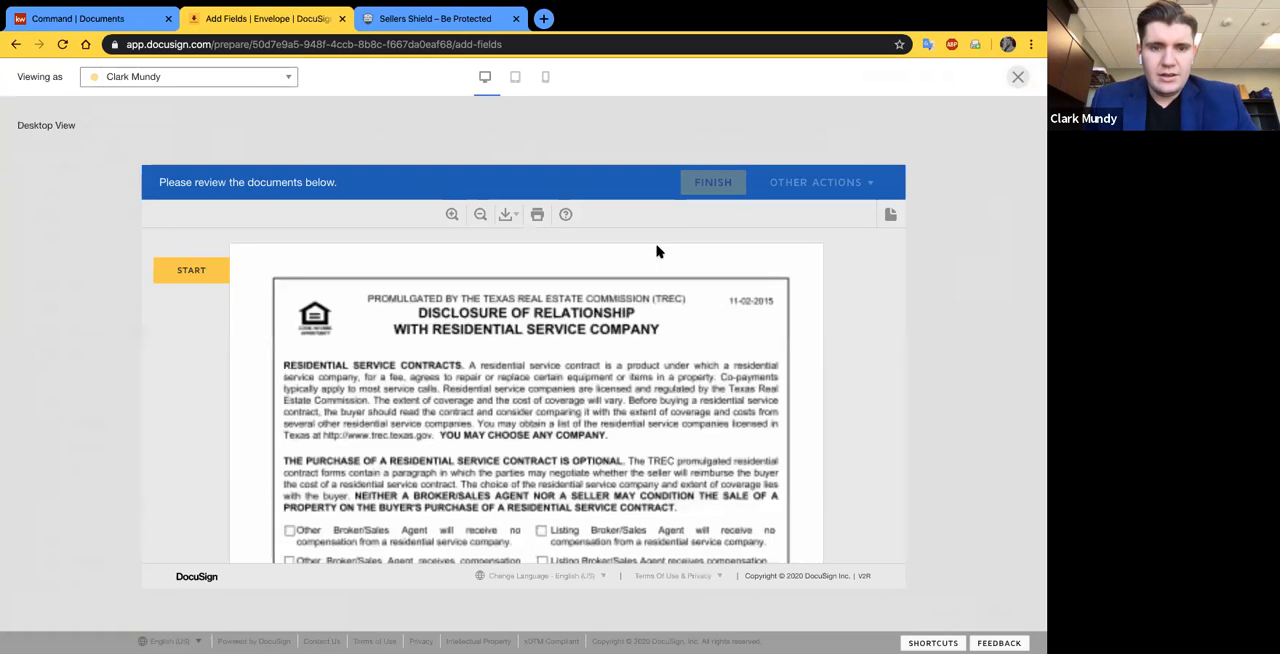
scroll(250, 300, "down", 1)
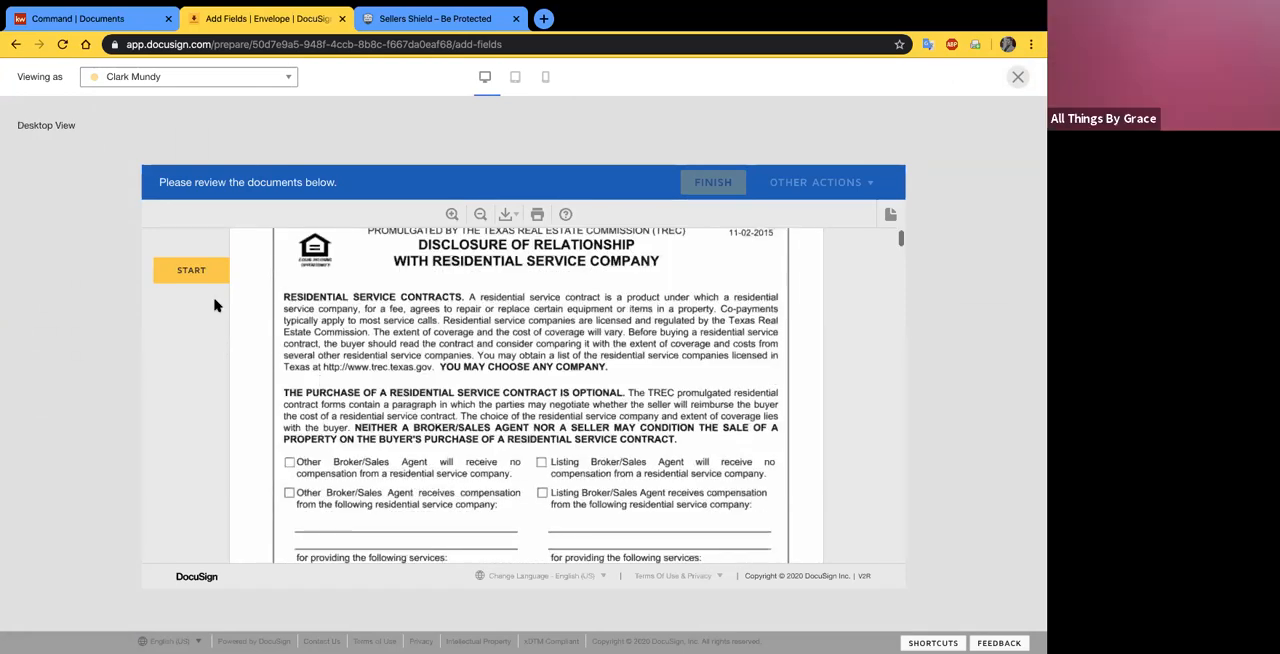
scroll(248, 335, "up", 1)
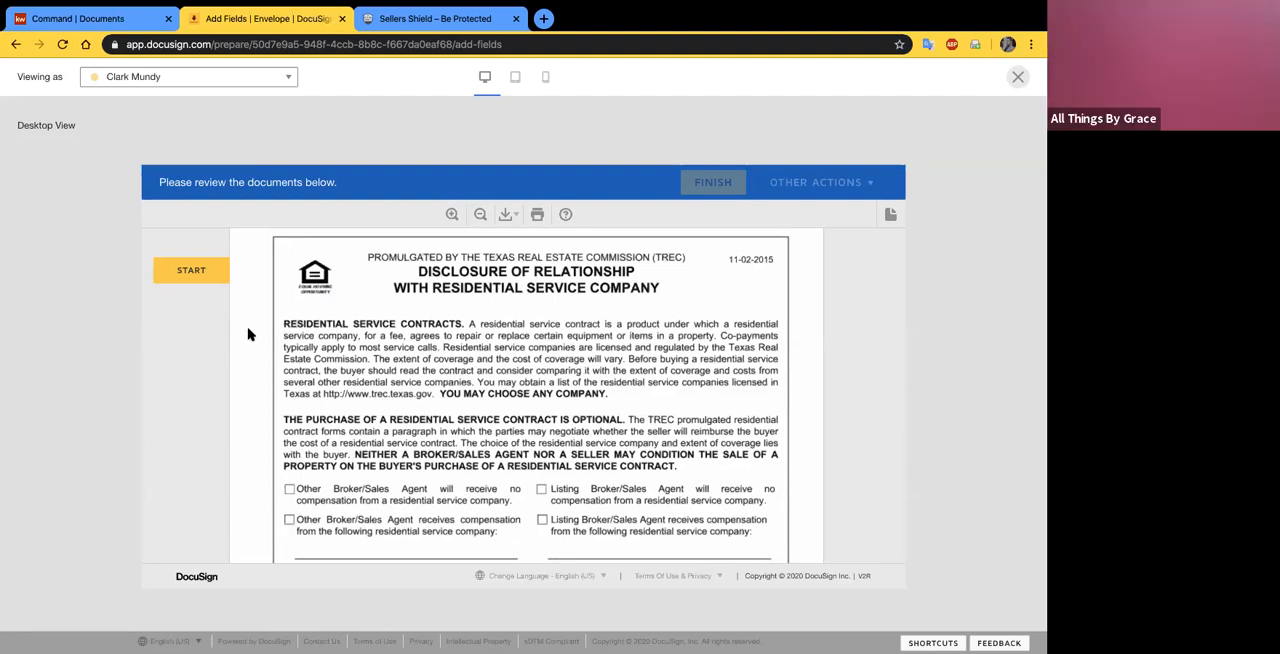
scroll(250, 334, "down", 15)
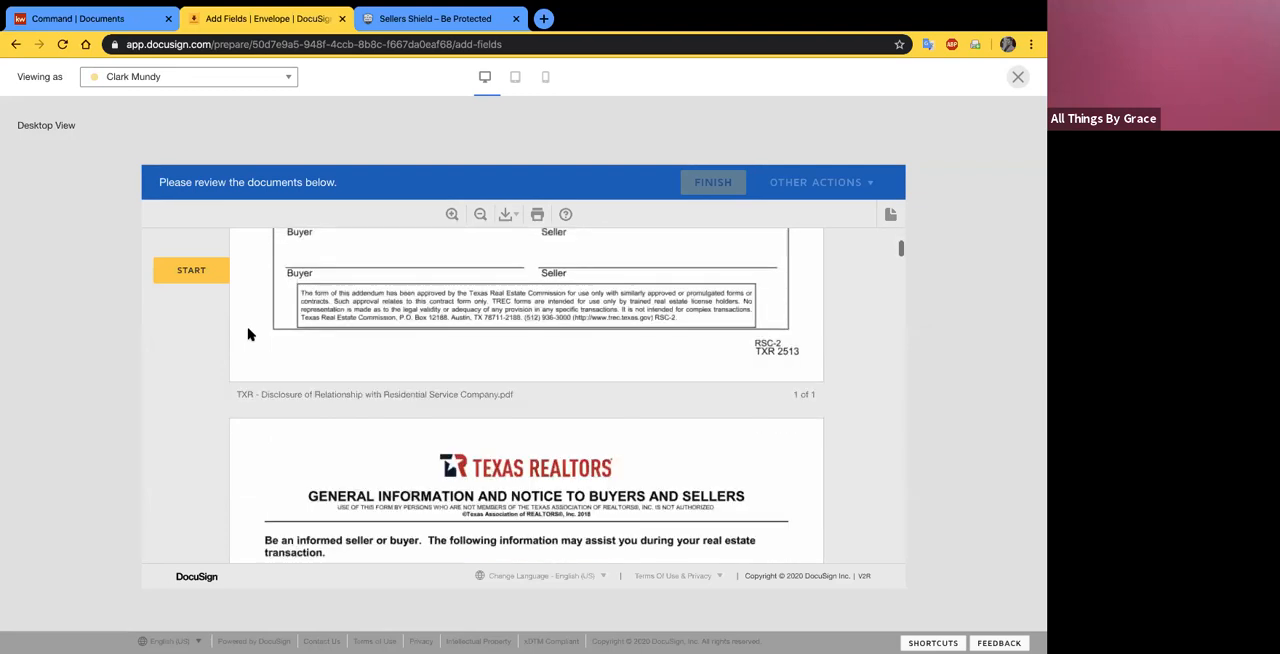
scroll(250, 334, "down", 5)
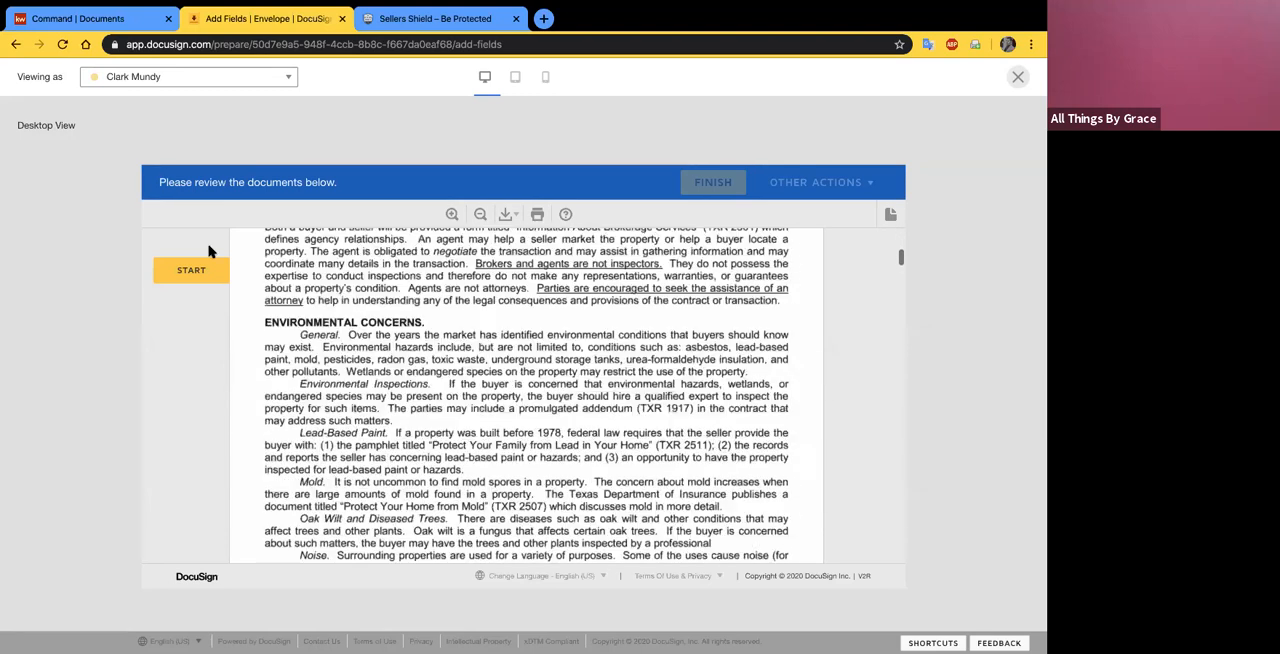
scroll(309, 416, "down", 5)
scroll(309, 416, "down", 12)
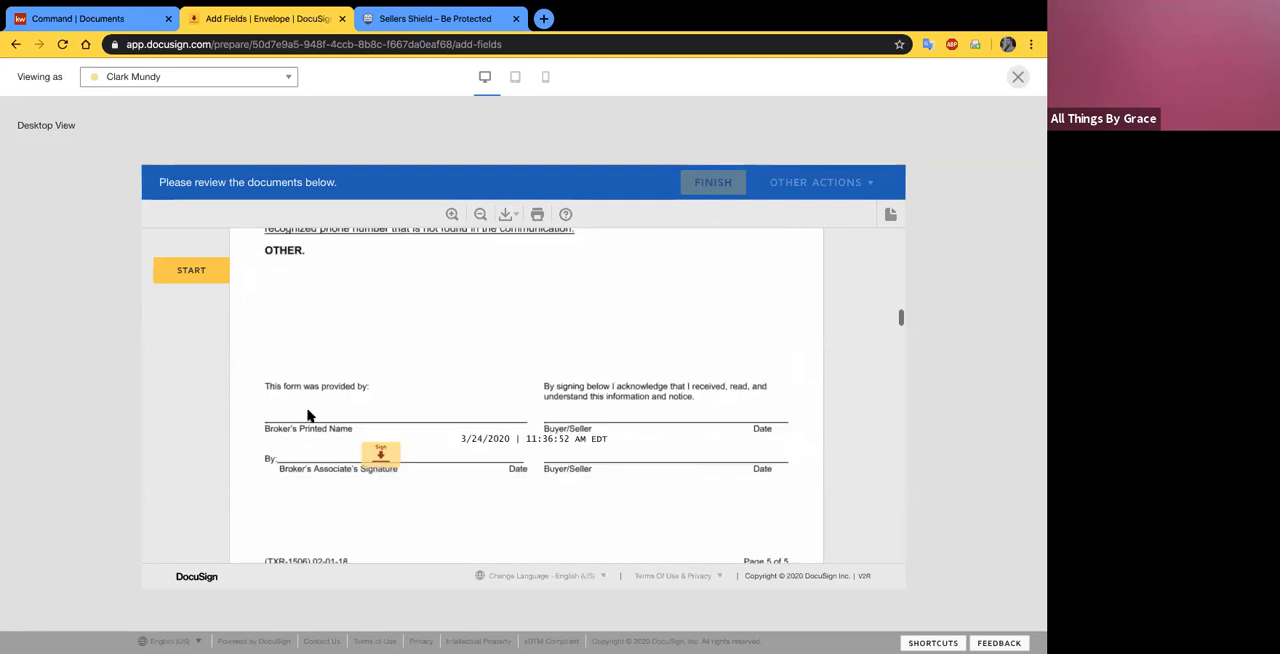
- Look through the residential contract to the agent's signature field in the page 10 option fee receipt, and leave the recipient preview
scroll(309, 416, "down", 15)
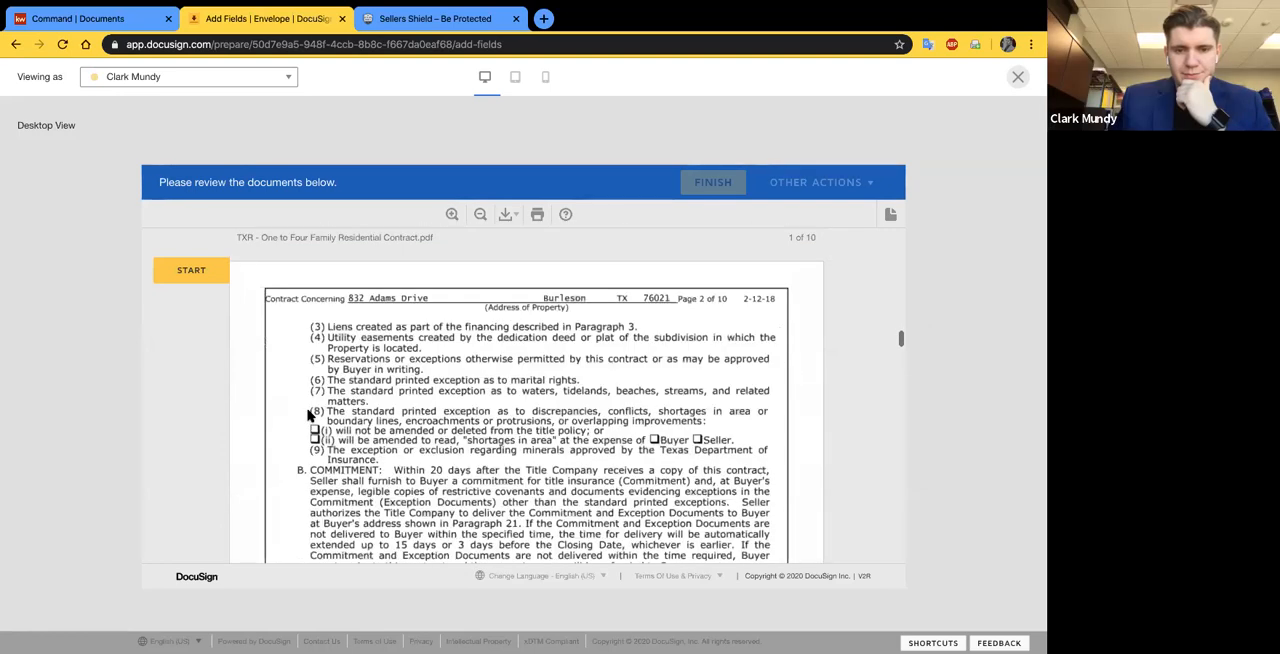
scroll(309, 416, "down", 8)
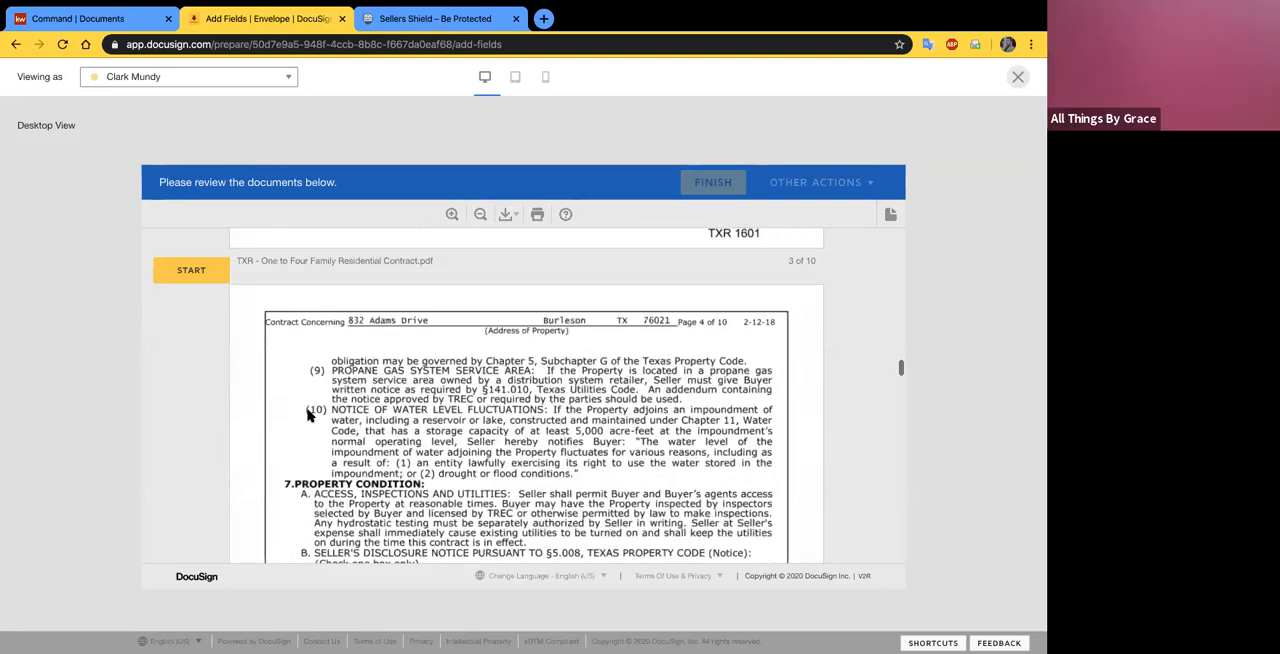
scroll(309, 416, "down", 5)
scroll(309, 416, "down", 10)
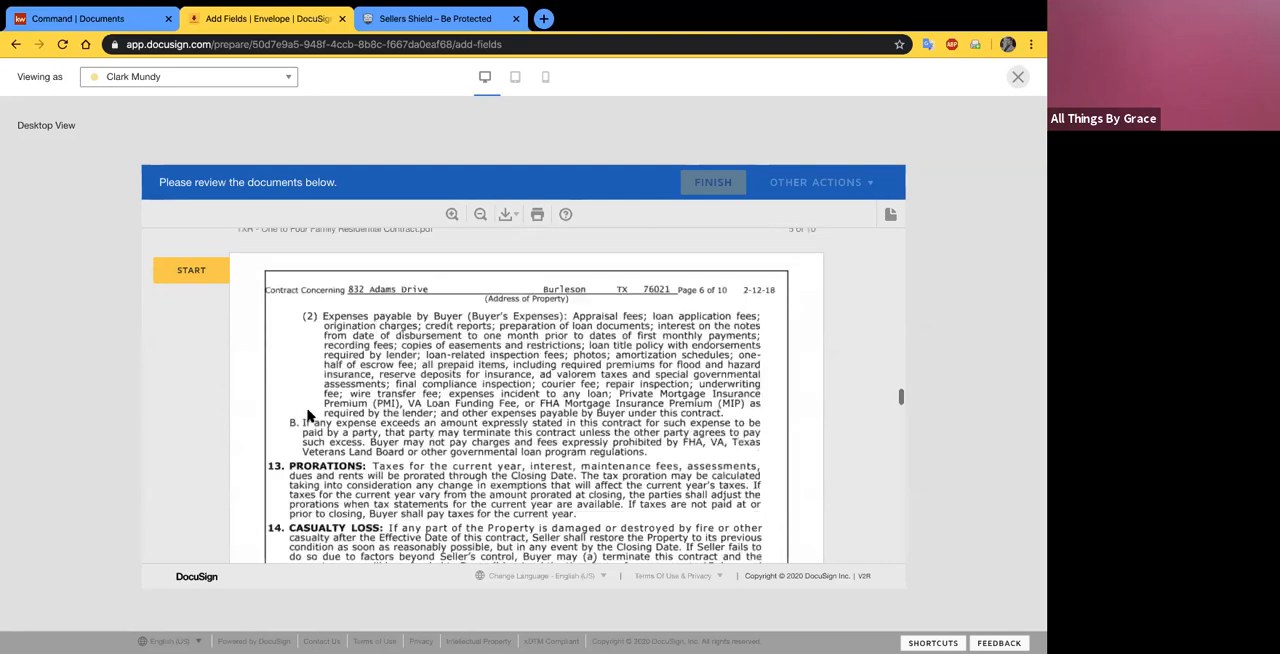
scroll(309, 416, "down", 15)
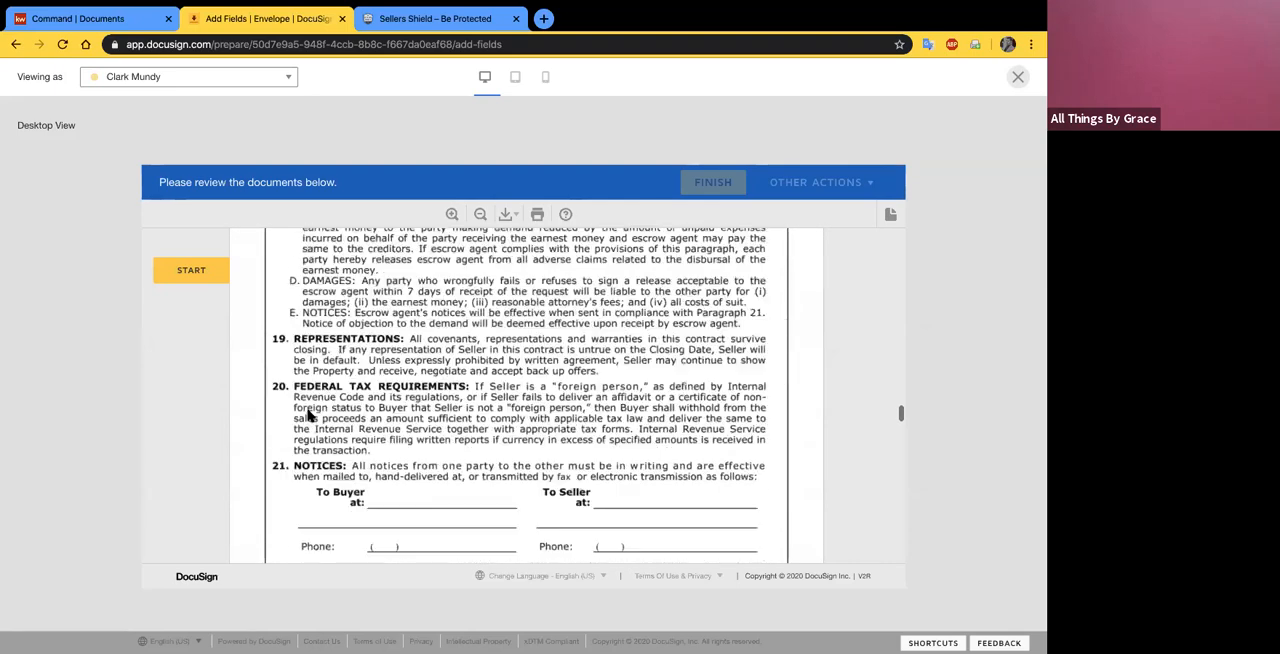
scroll(309, 416, "down", 15)
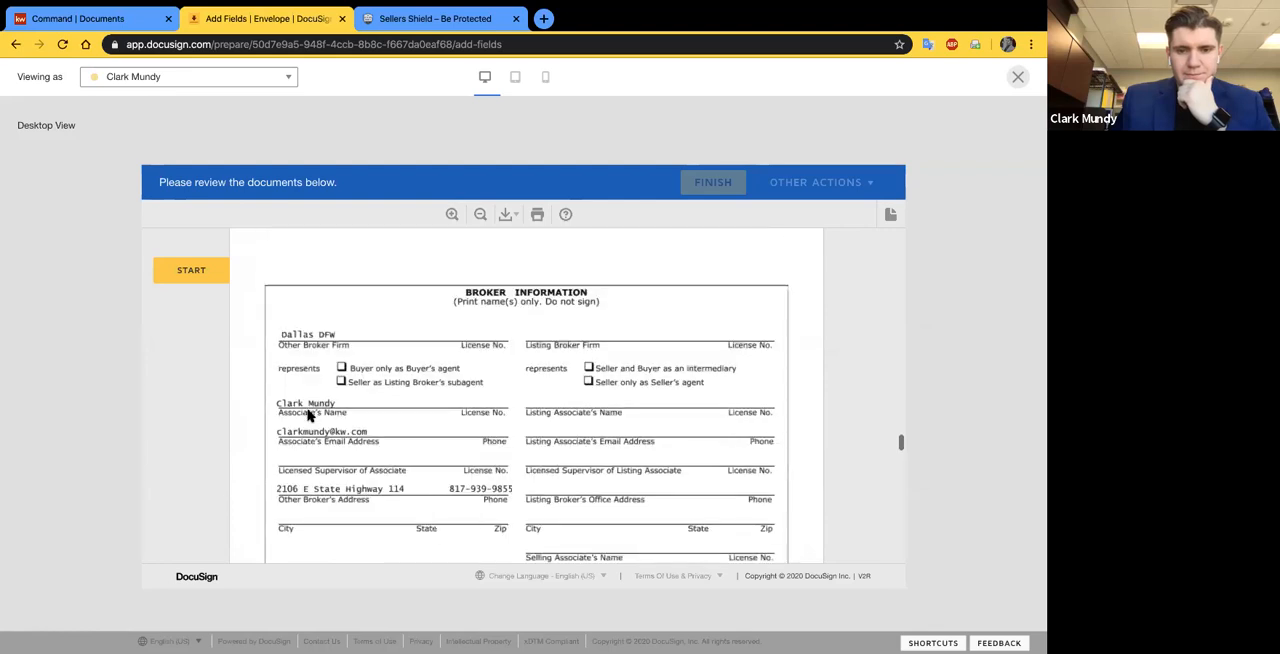
scroll(309, 416, "down", 6)
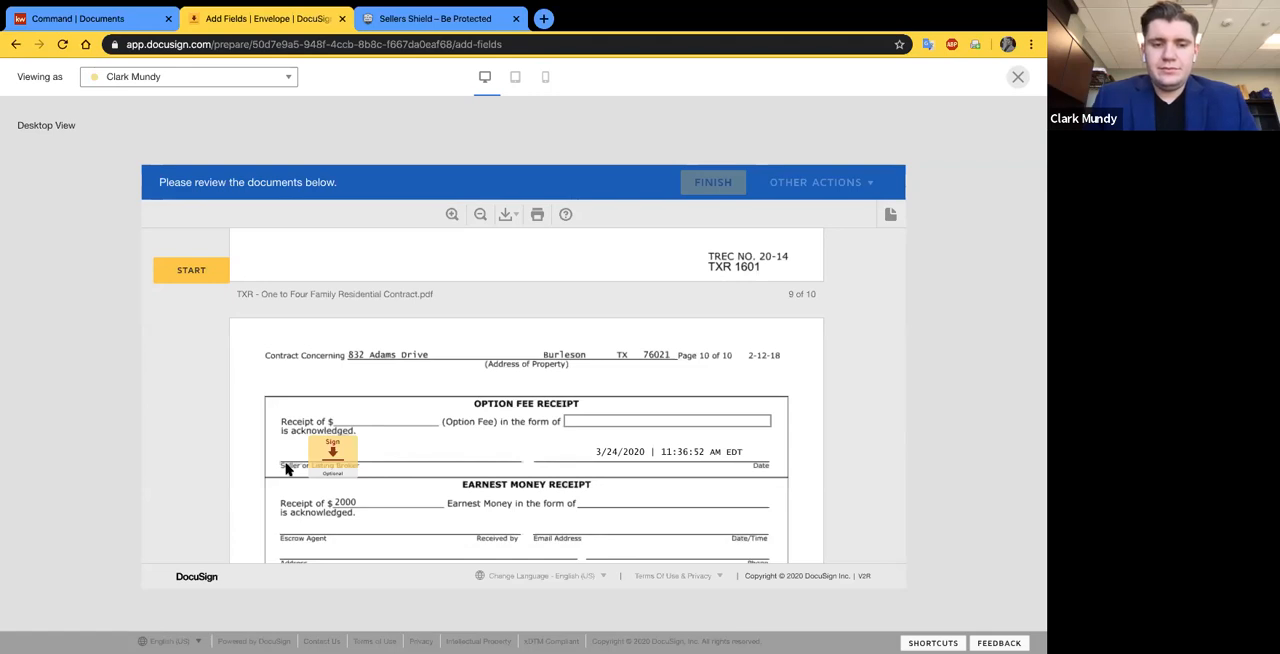
scroll(238, 440, "down", 1)
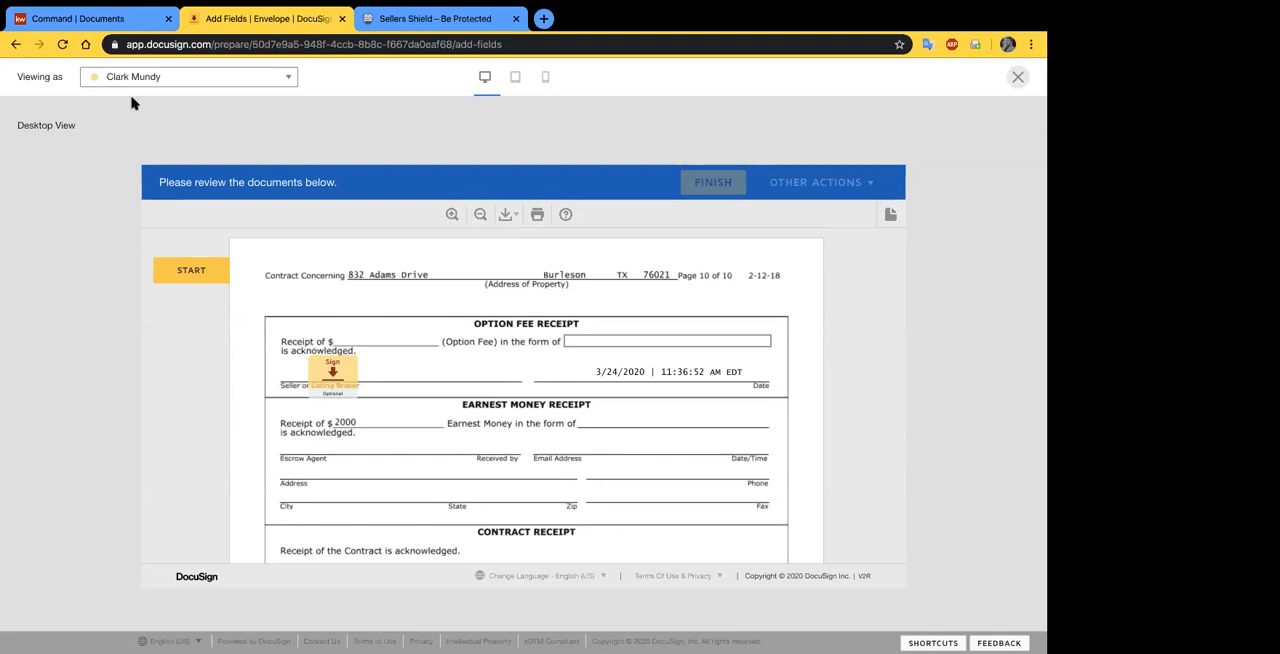
left_click(1018, 78)
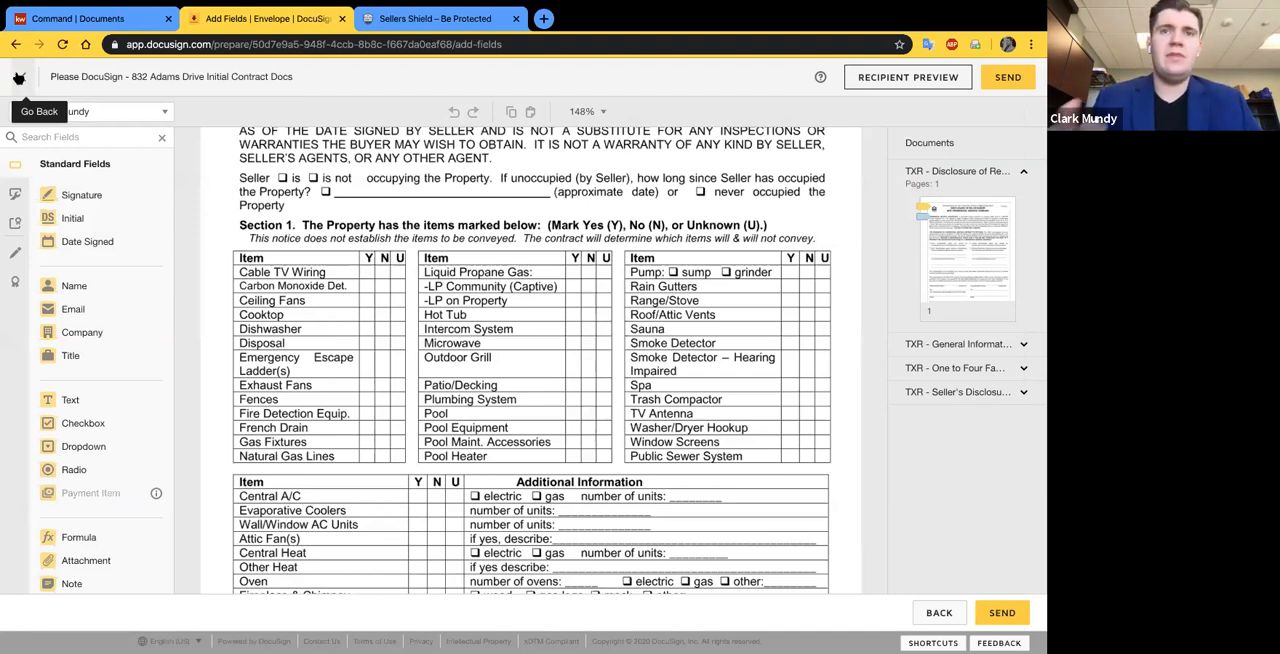
- Return to the envelope details and look over its documents and recipients
left_click(18, 77)
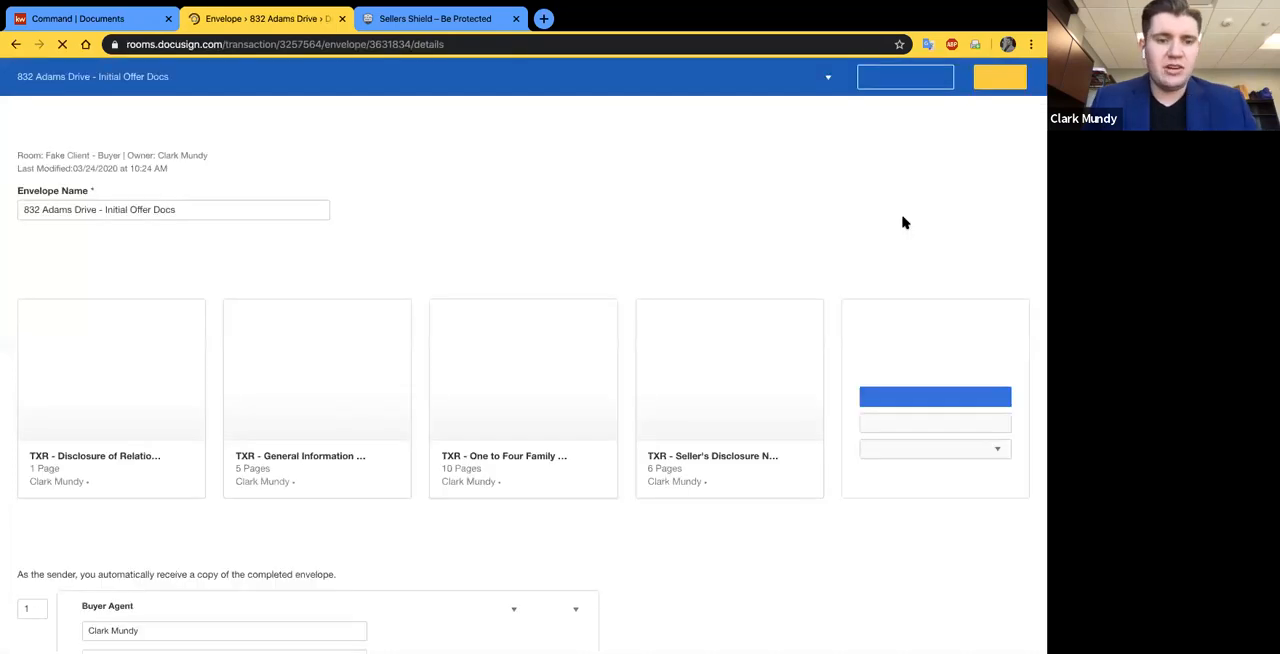
scroll(38, 516, "down", 5)
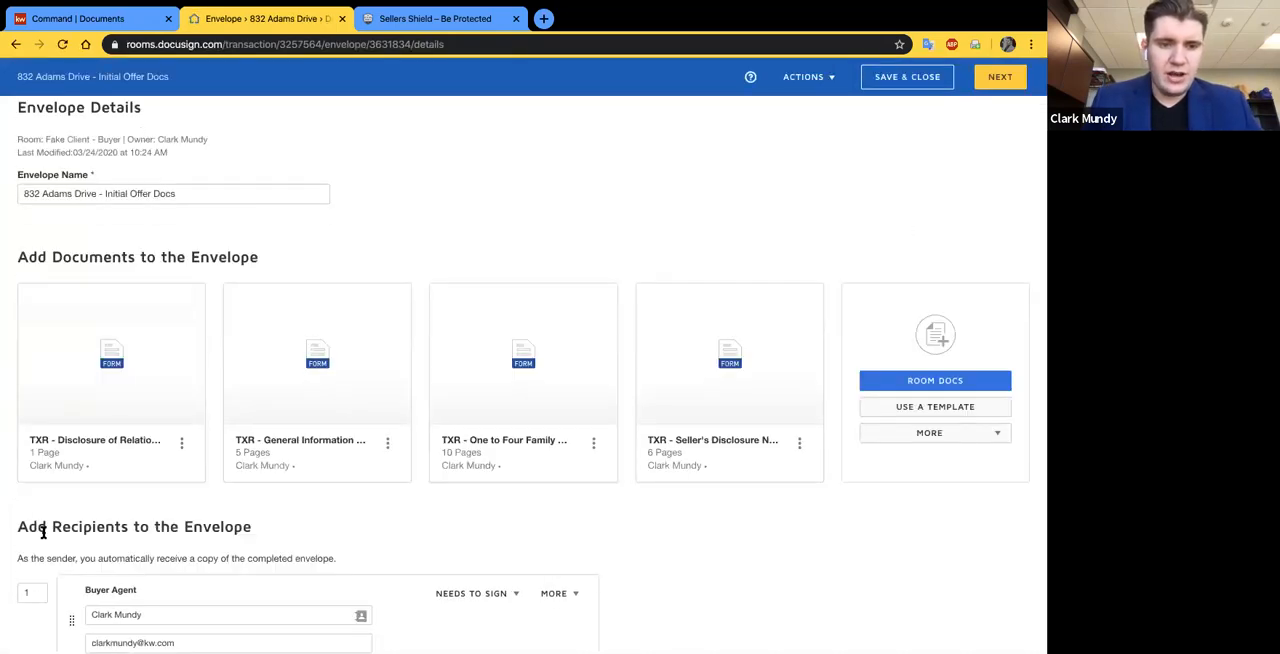
scroll(31, 219, "up", 5)
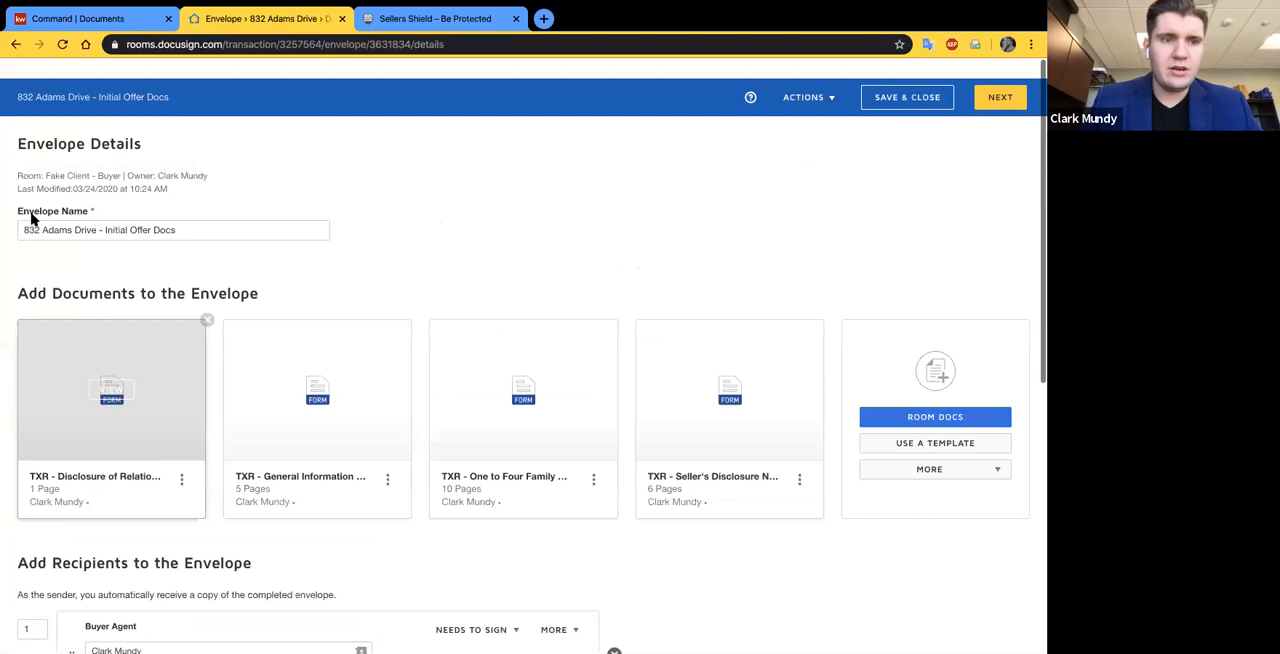
left_click(15, 44)
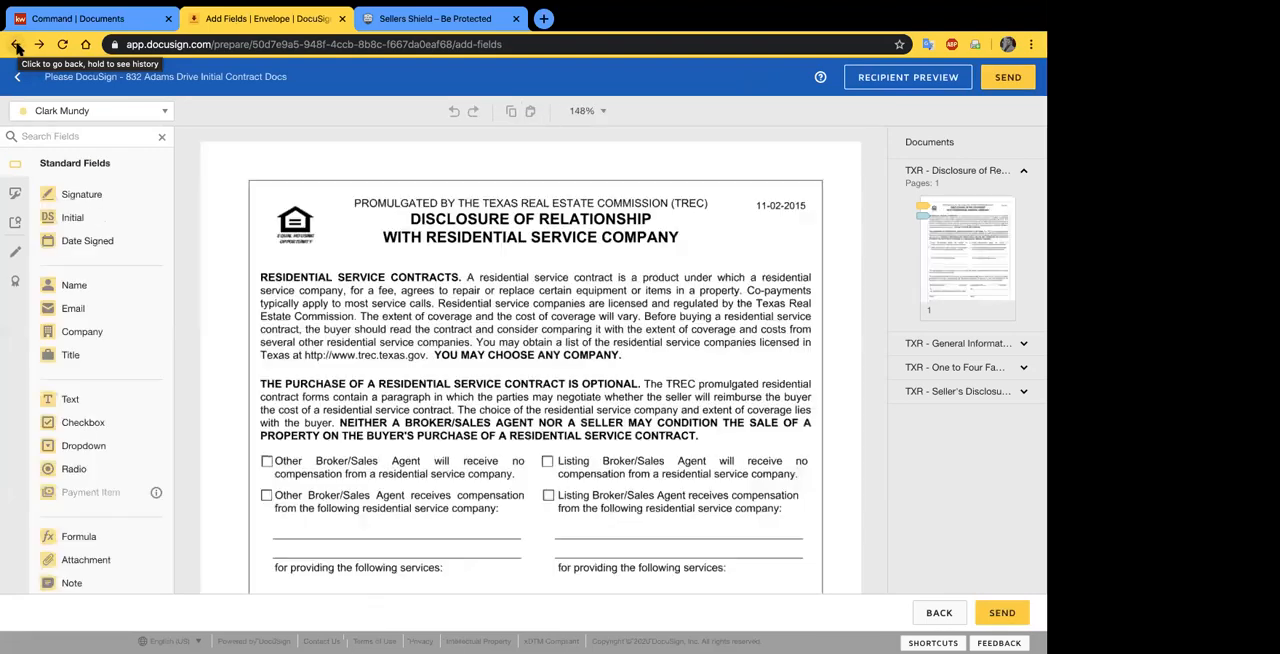
left_click(16, 45)
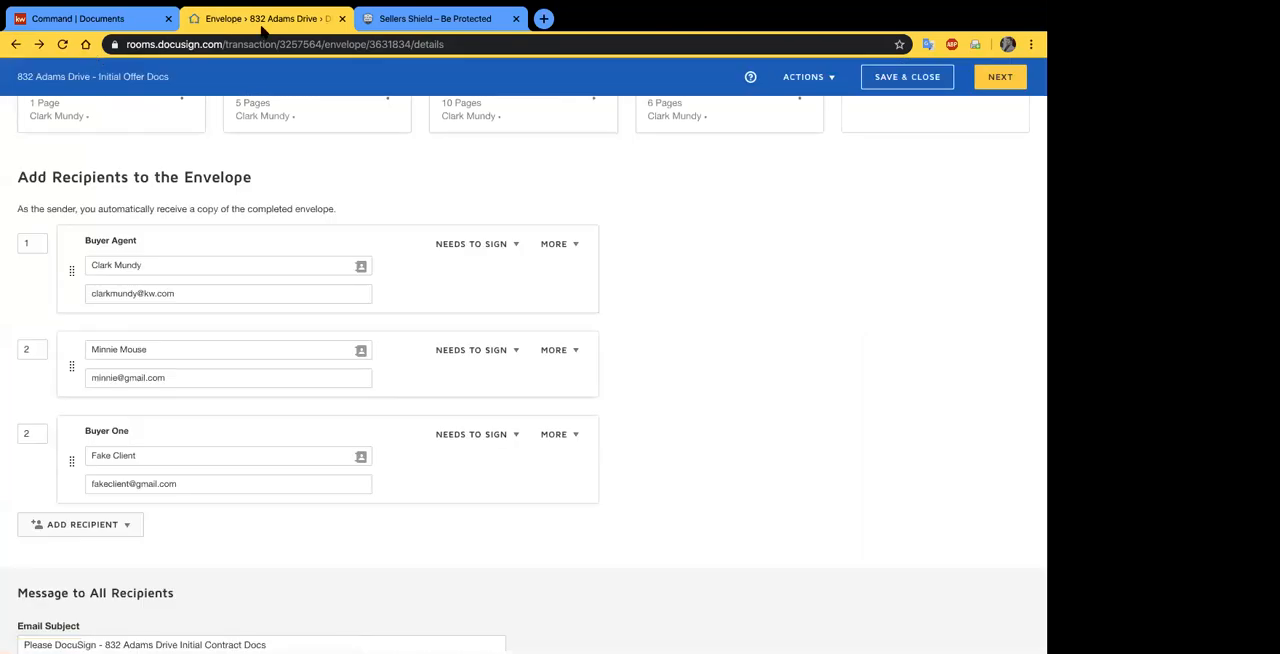
- Switch to KW Command and open the current buyer opportunity's DocuSign Rooms transaction to look over its room documents
left_click(138, 20)
left_click(978, 233)
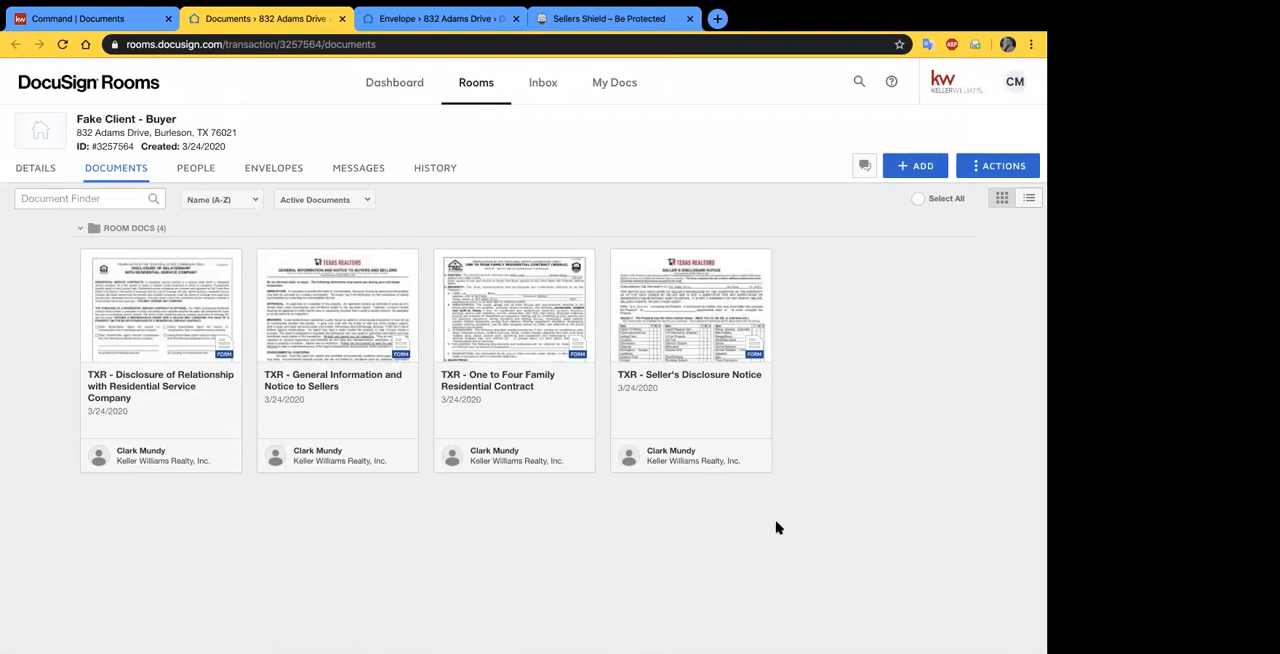
scroll(790, 500, "down", 1)
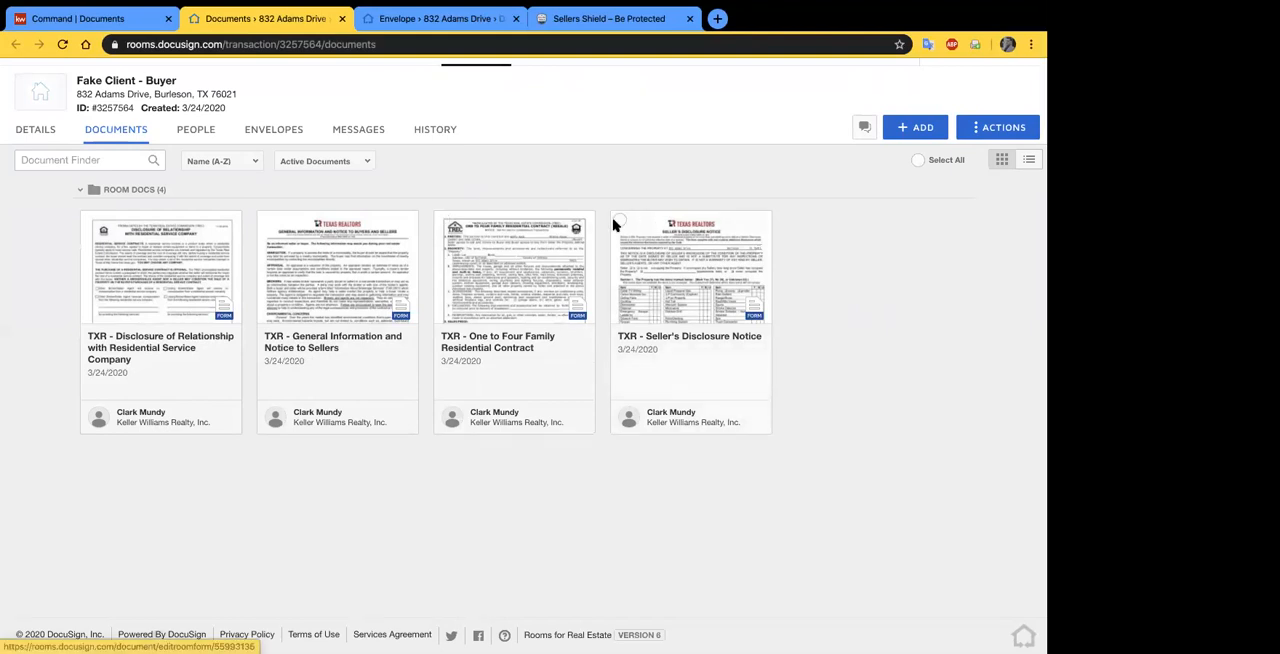
scroll(386, 135, "up", 1)
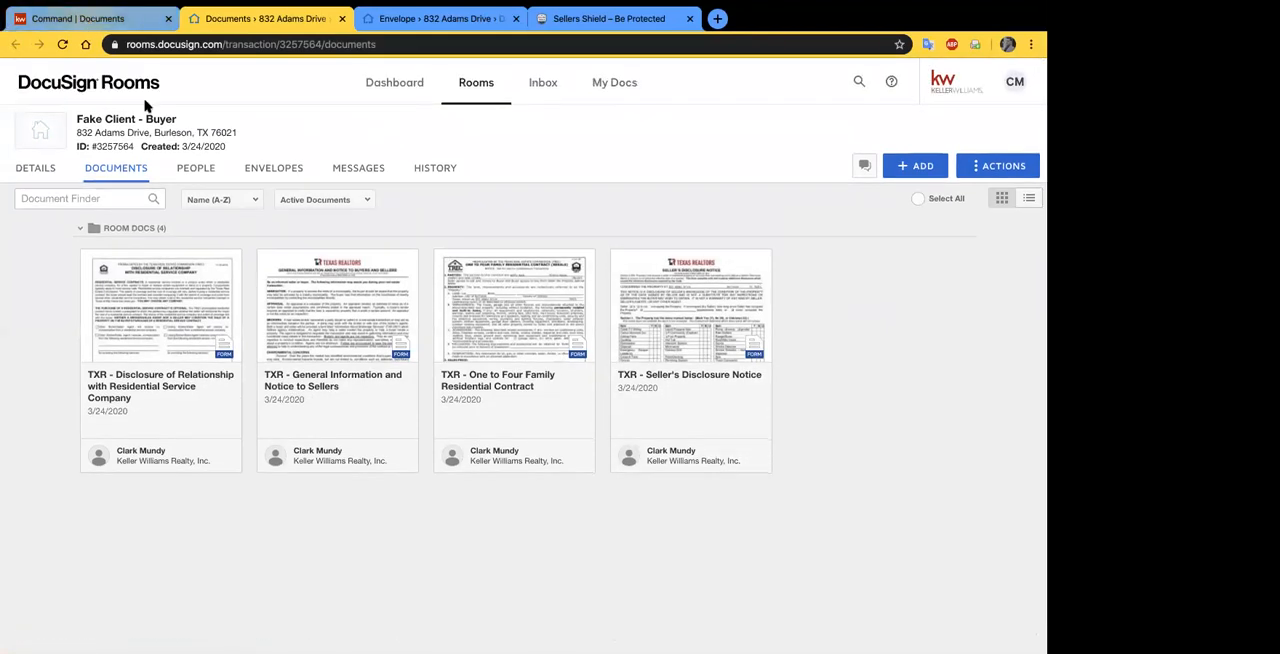
- Find the closed buyer opportunity in KW Command, go to its linked DocuSign Rooms transaction, and look over the room documents
left_click(85, 20)
left_click(29, 301)
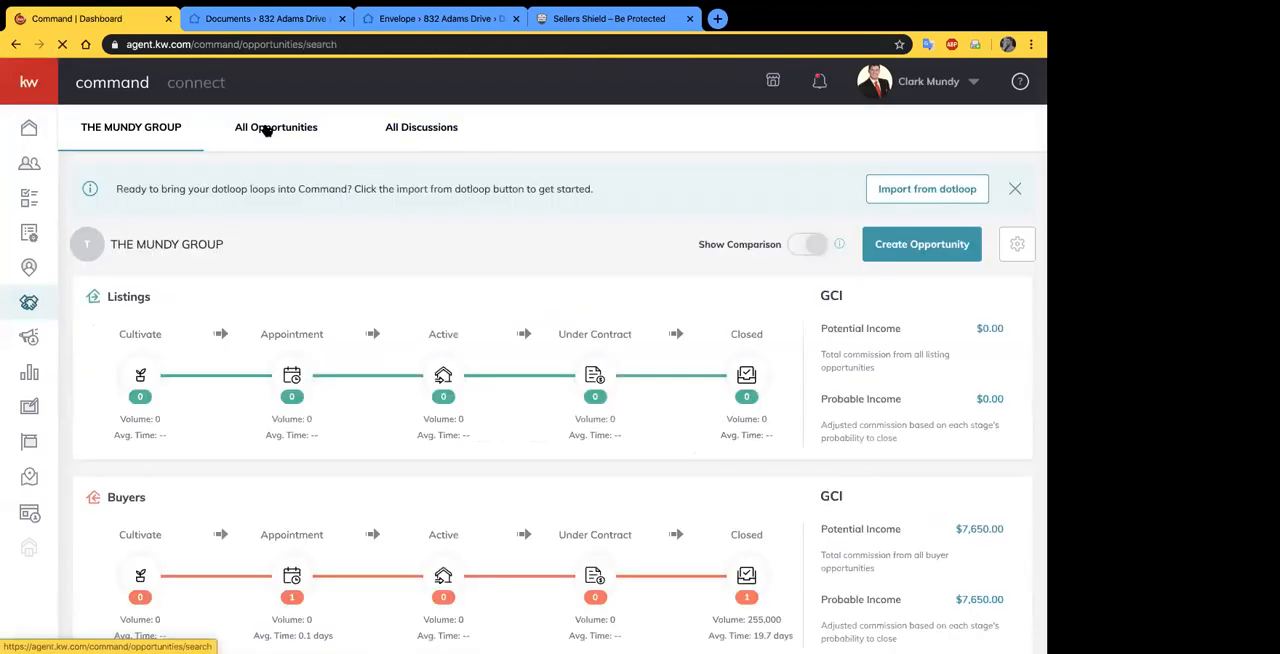
left_click(262, 127)
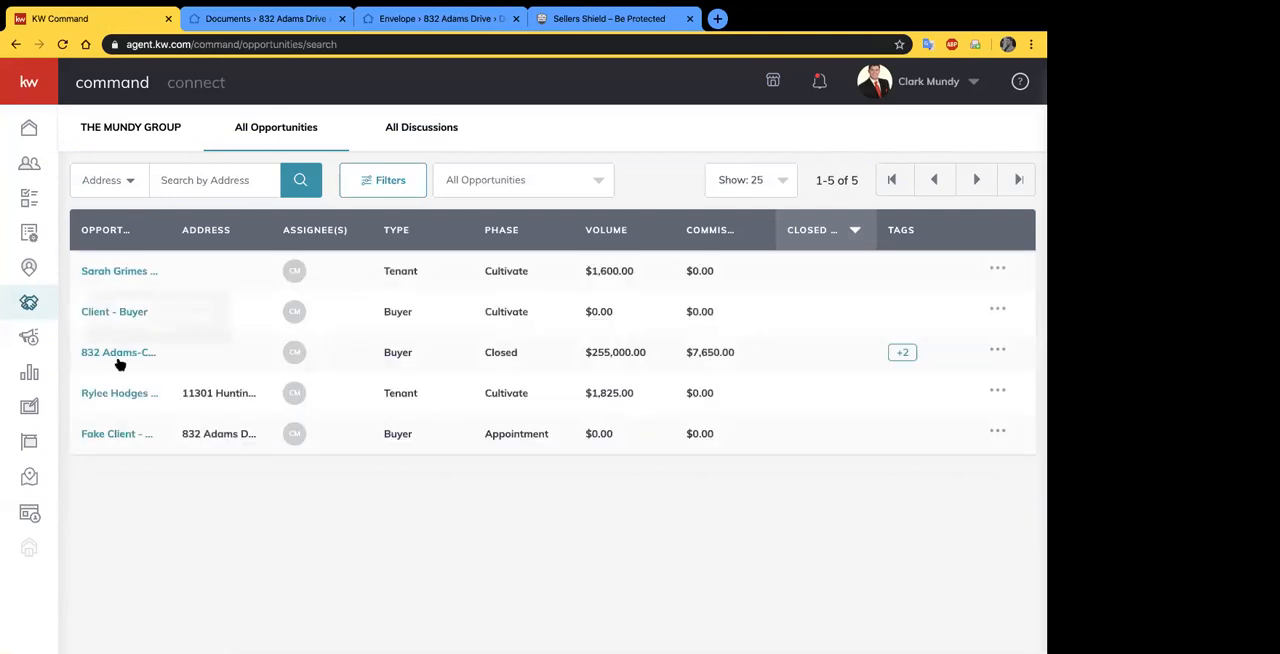
left_click(119, 355)
left_click(416, 239)
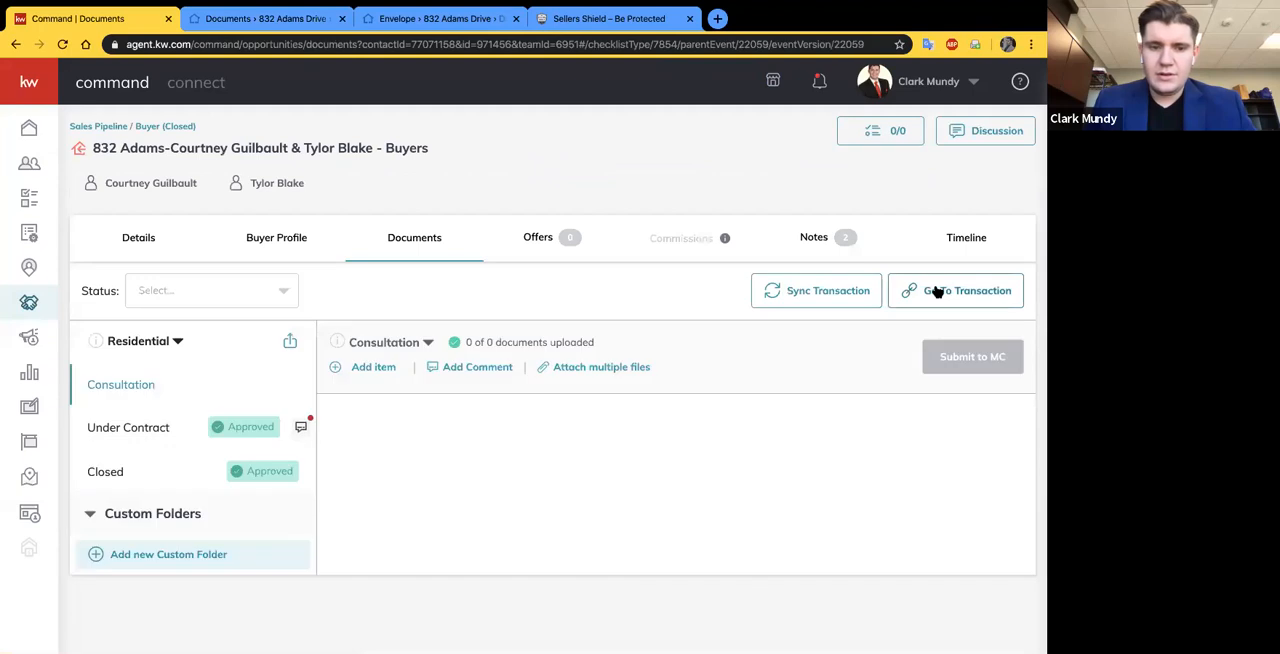
left_click(937, 290)
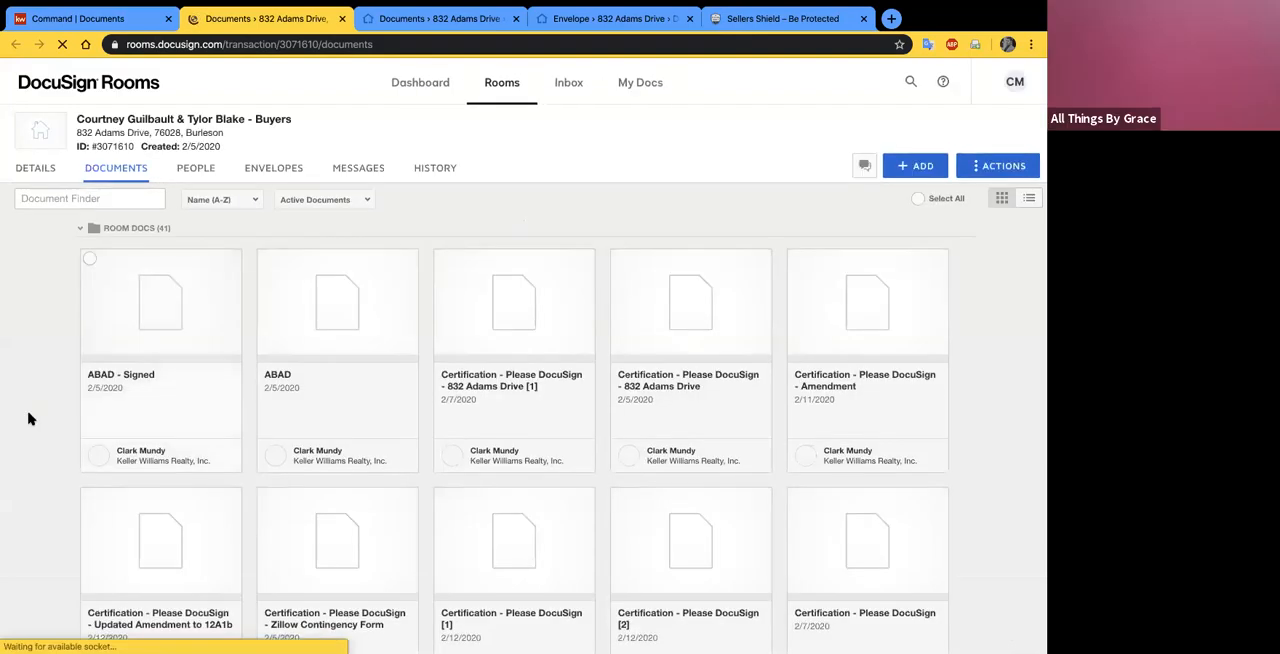
scroll(30, 420, "down", 1)
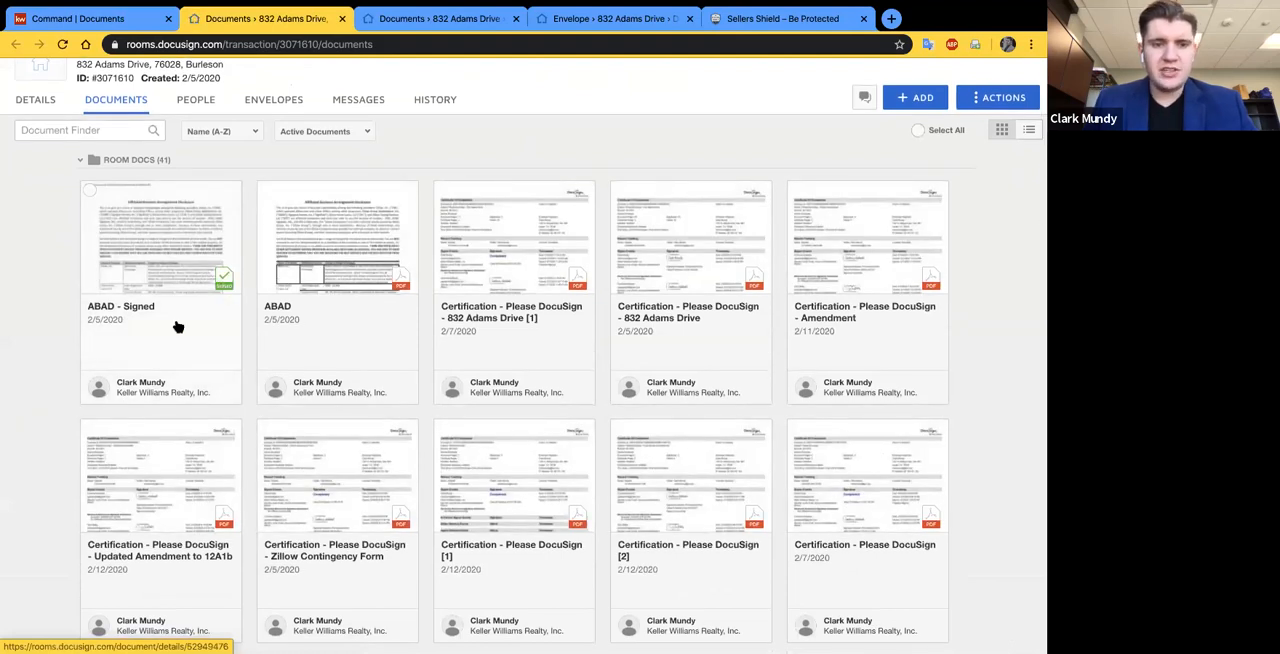
scroll(179, 325, "down", 1)
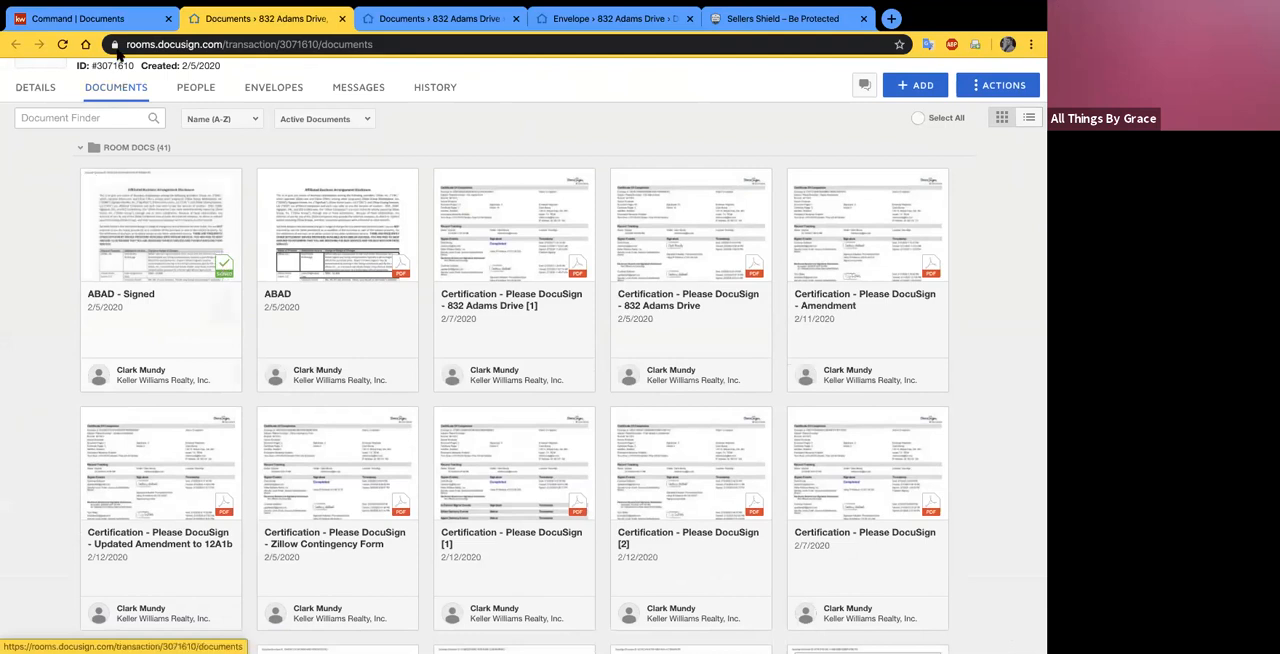
- Try to combine the four TXR forms in the current buyer's room, and clear the document selection
left_click(390, 18)
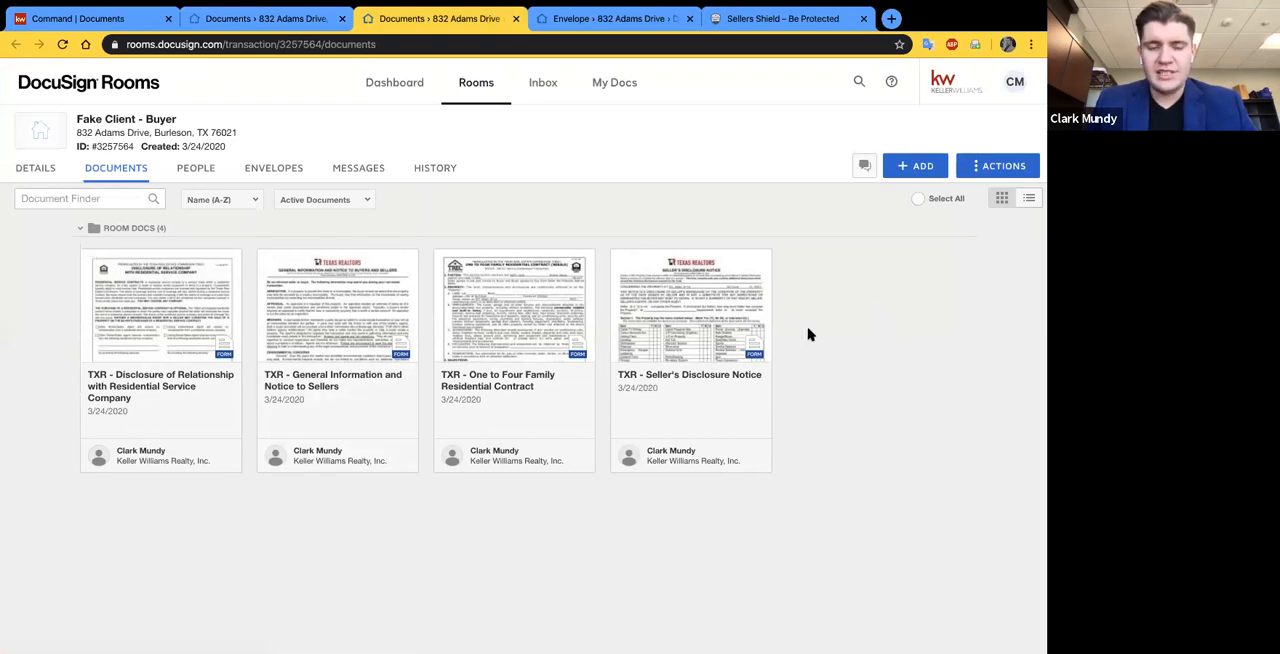
left_click(89, 260)
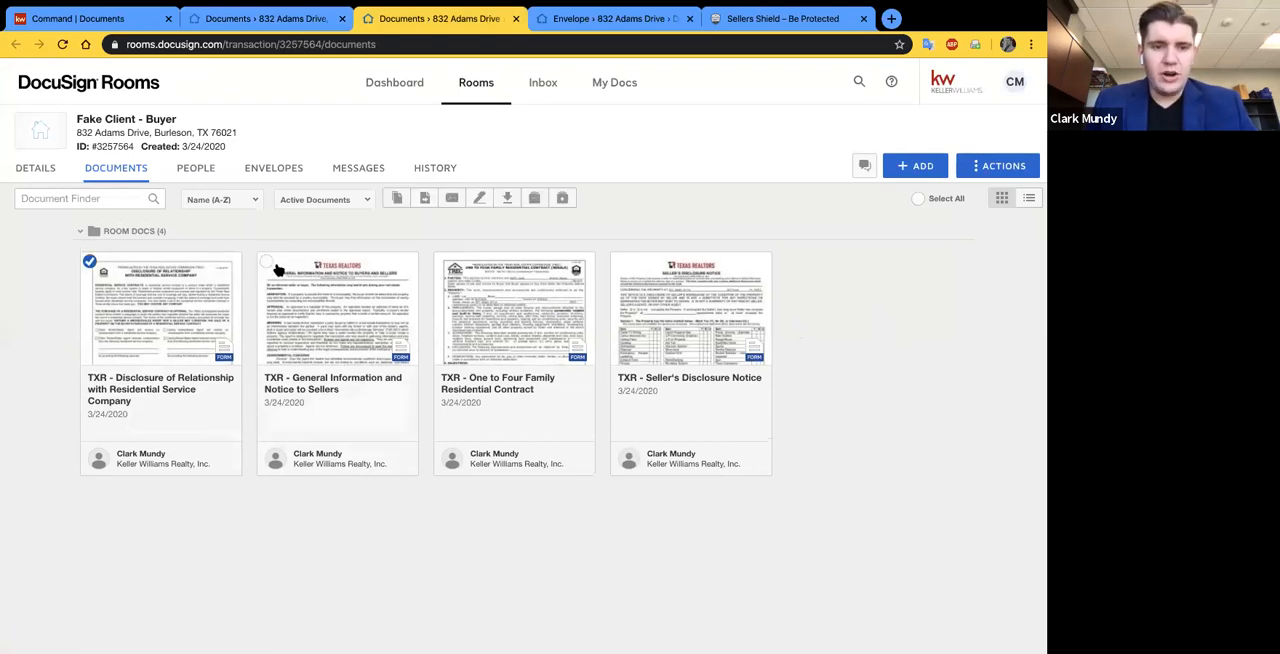
left_click(267, 262)
left_click(442, 262)
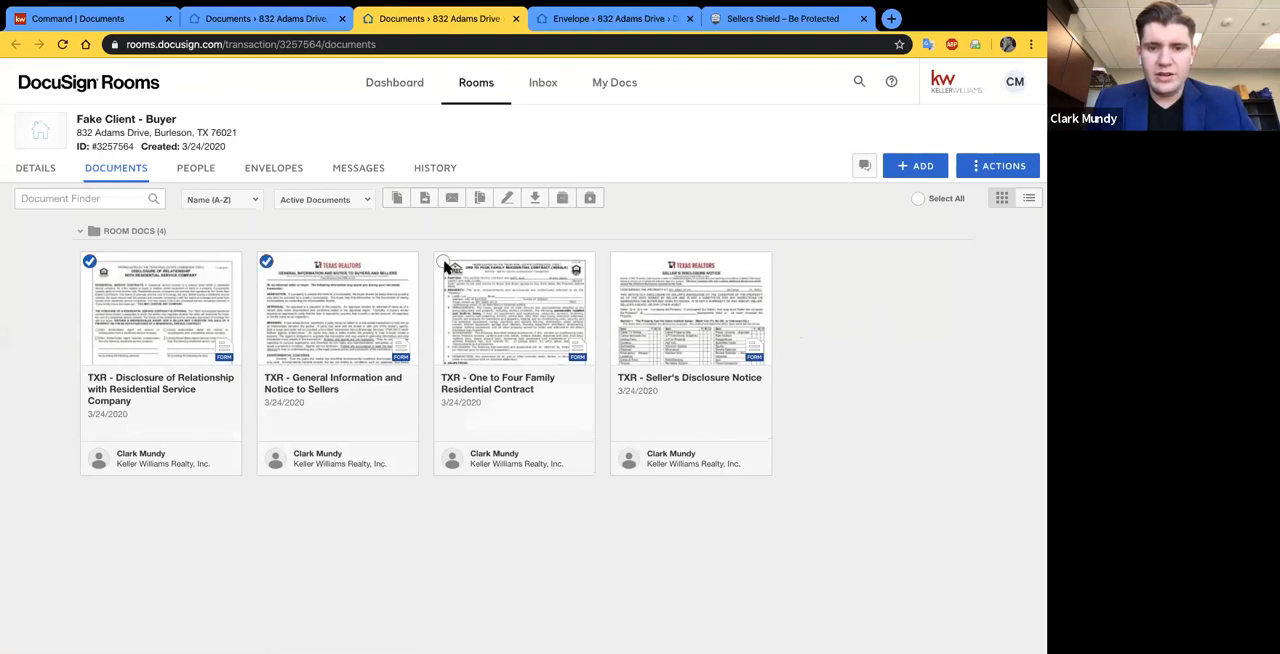
left_click(621, 263)
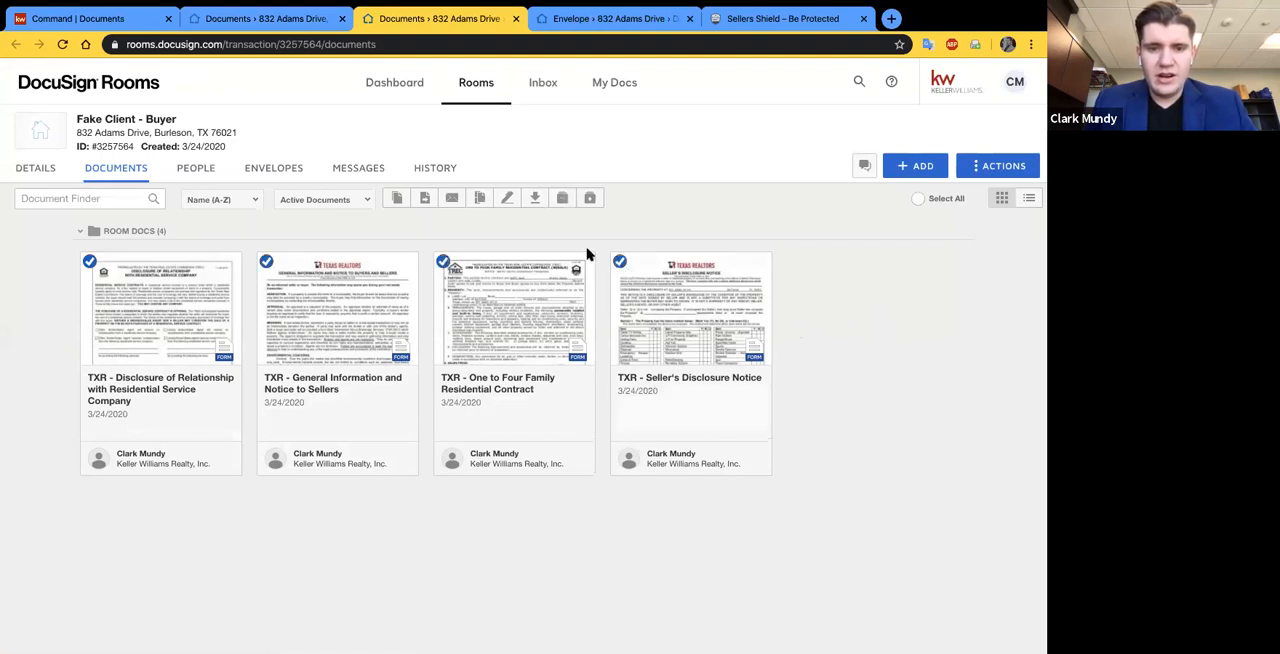
left_click(479, 199)
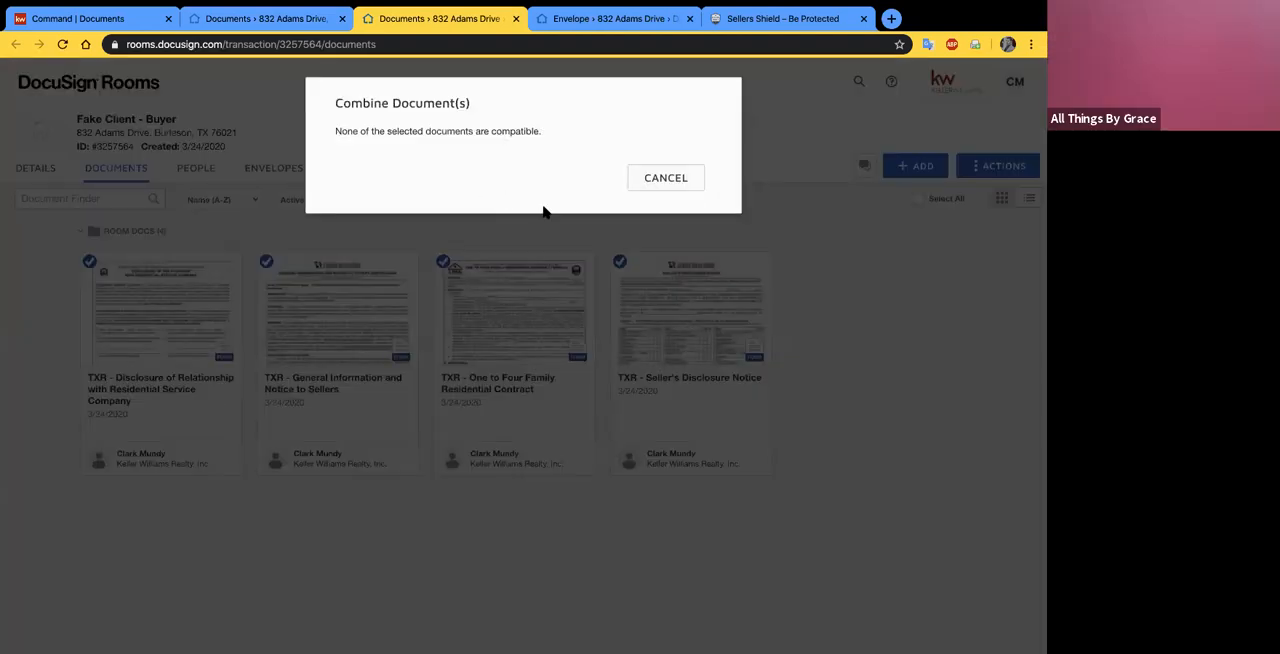
left_click(668, 180)
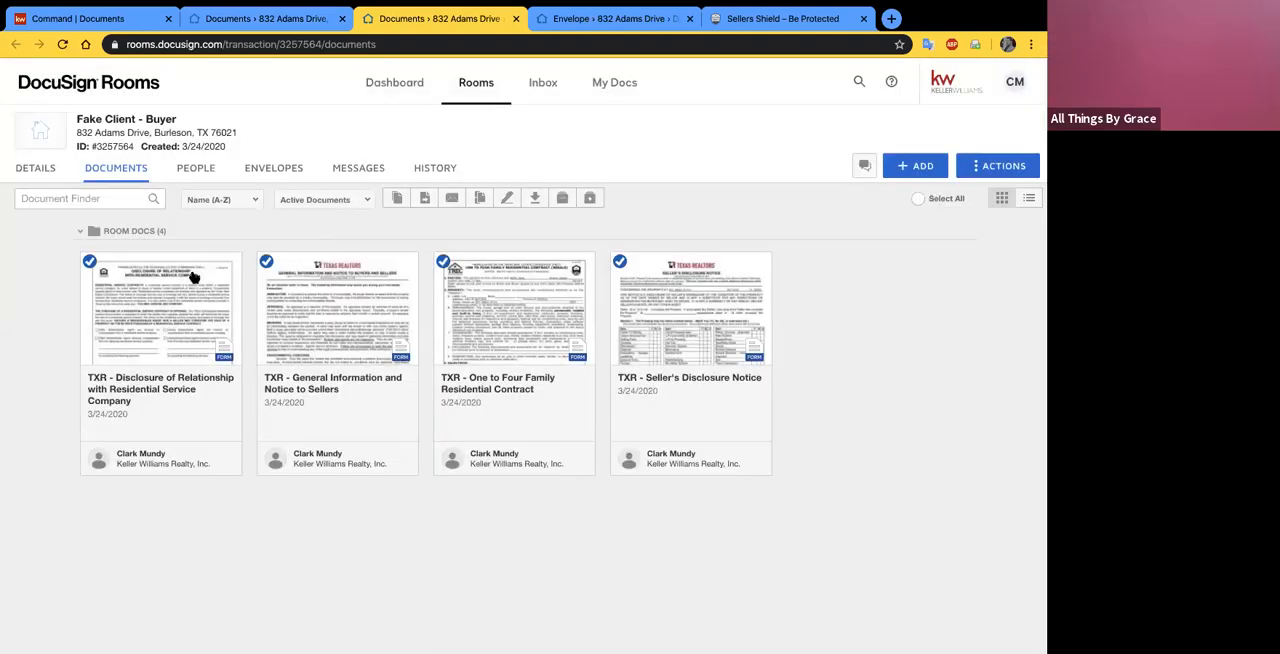
left_click(89, 263)
left_click(266, 262)
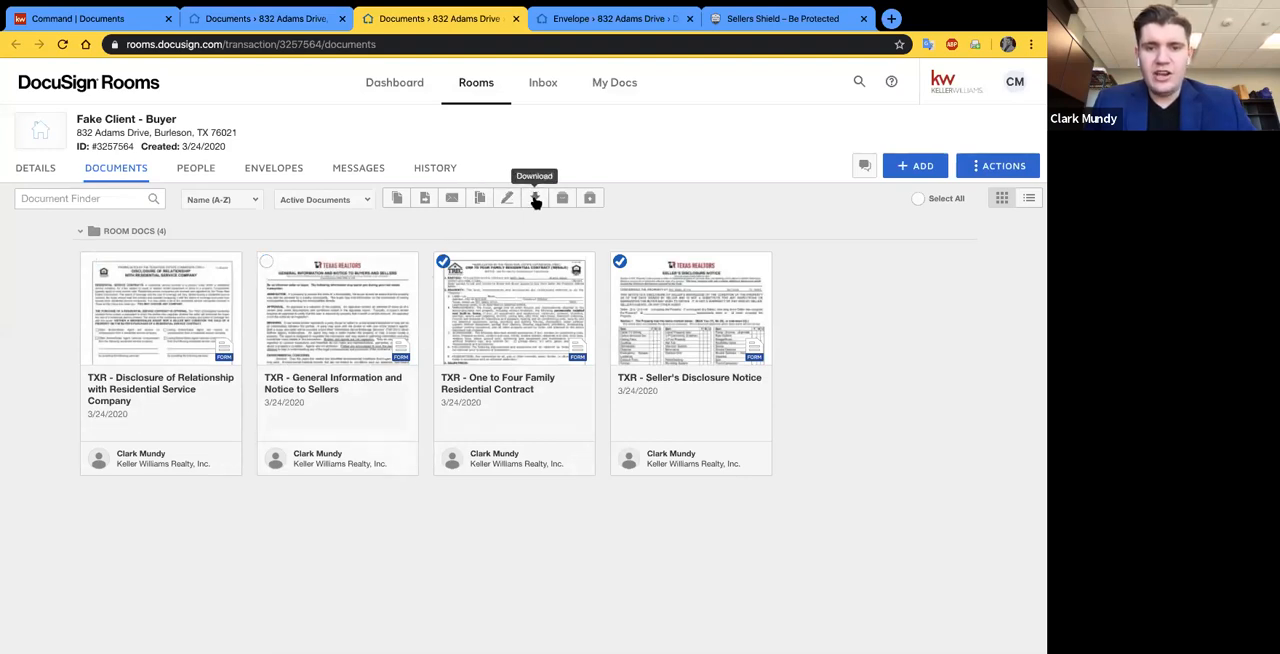
left_click(619, 262)
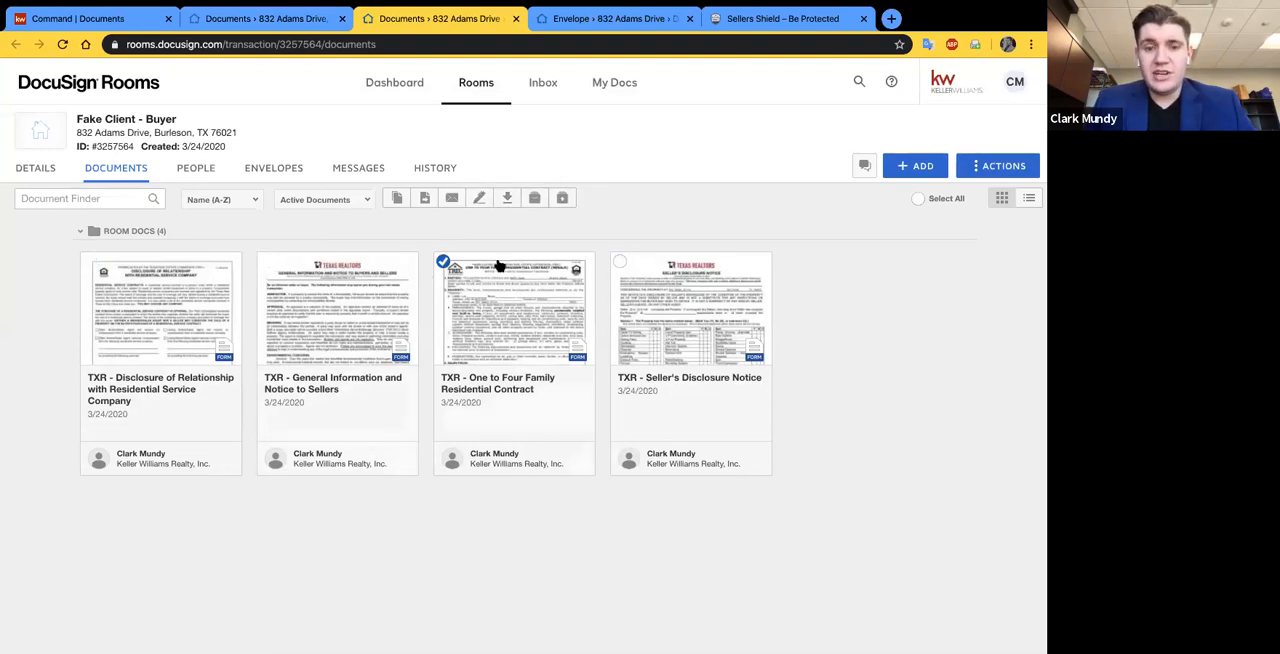
left_click(443, 262)
- Download the "ABAD - Signed" document from the closed buyers' room
left_click(298, 28)
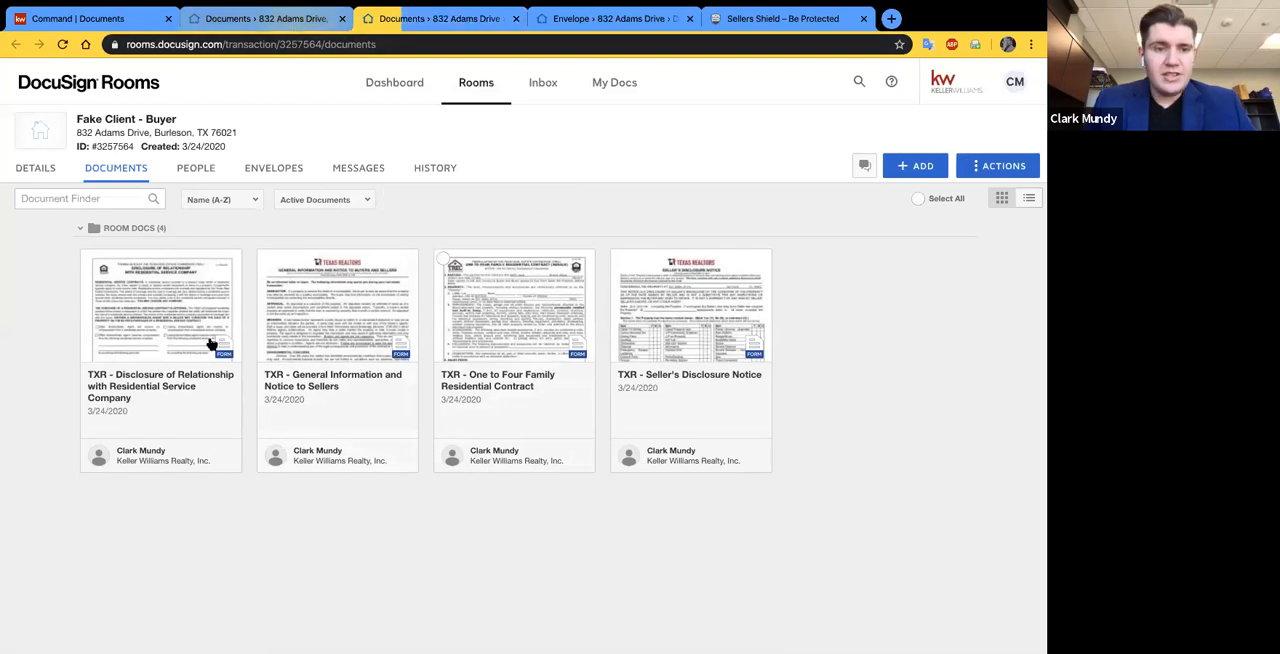
scroll(351, 389, "up", 2)
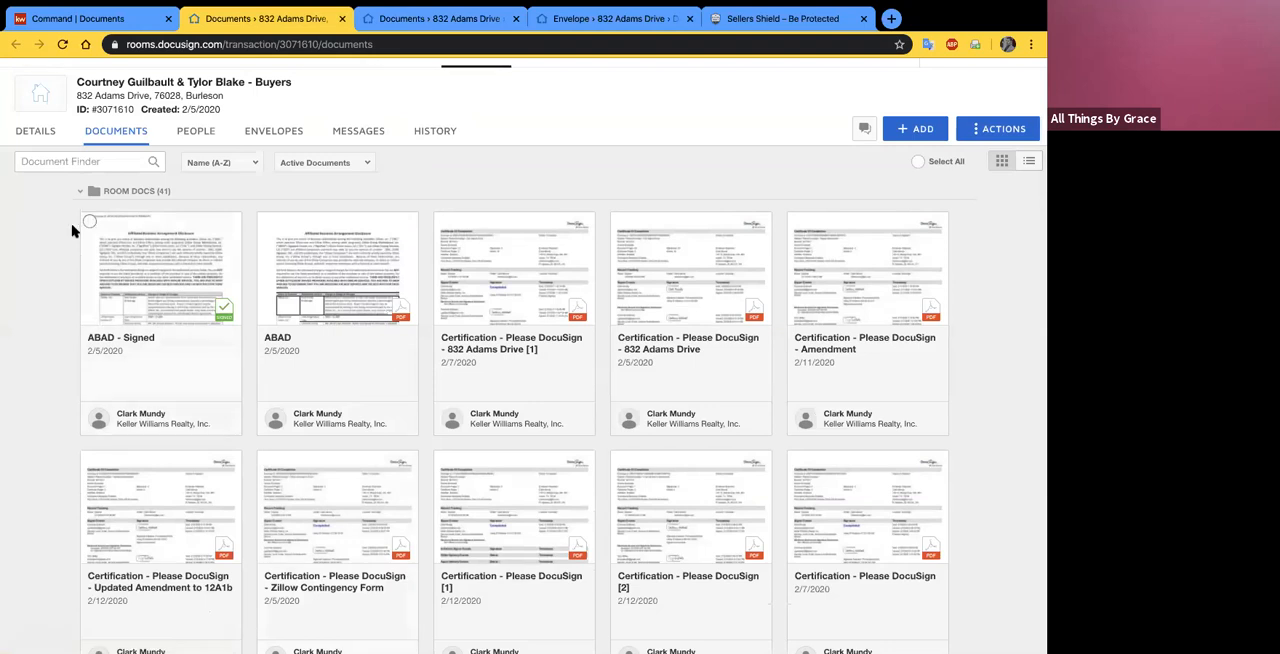
left_click(84, 226)
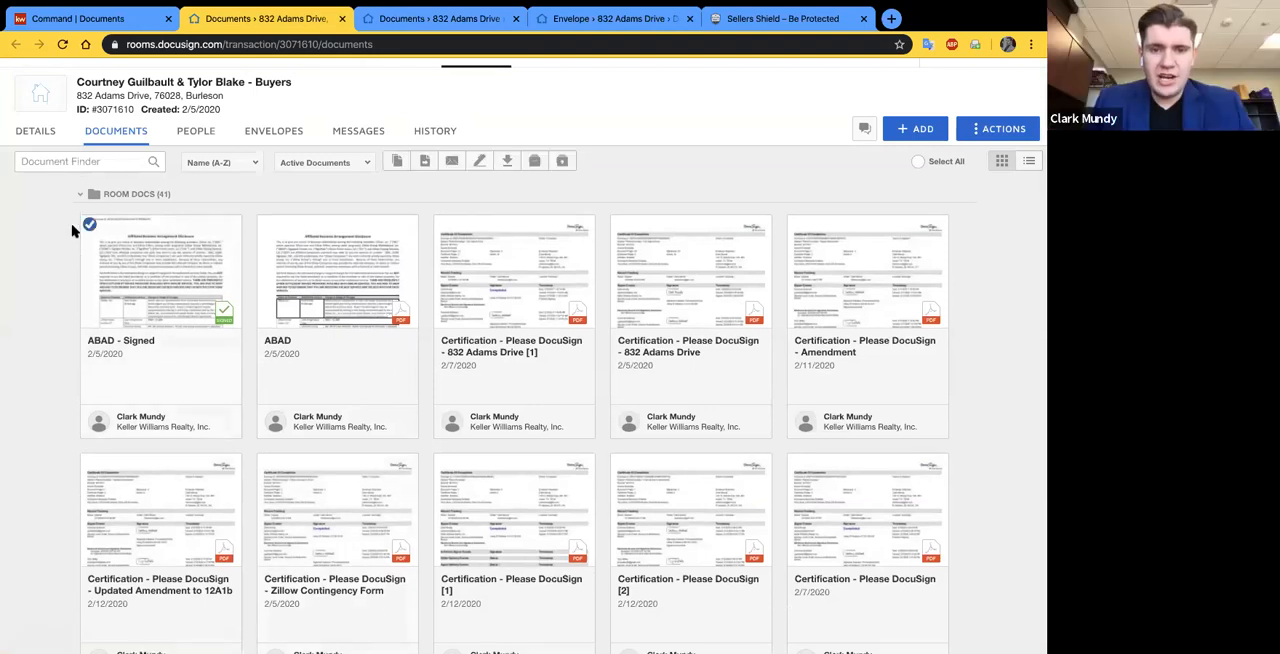
left_click(506, 164)
left_click(572, 246)
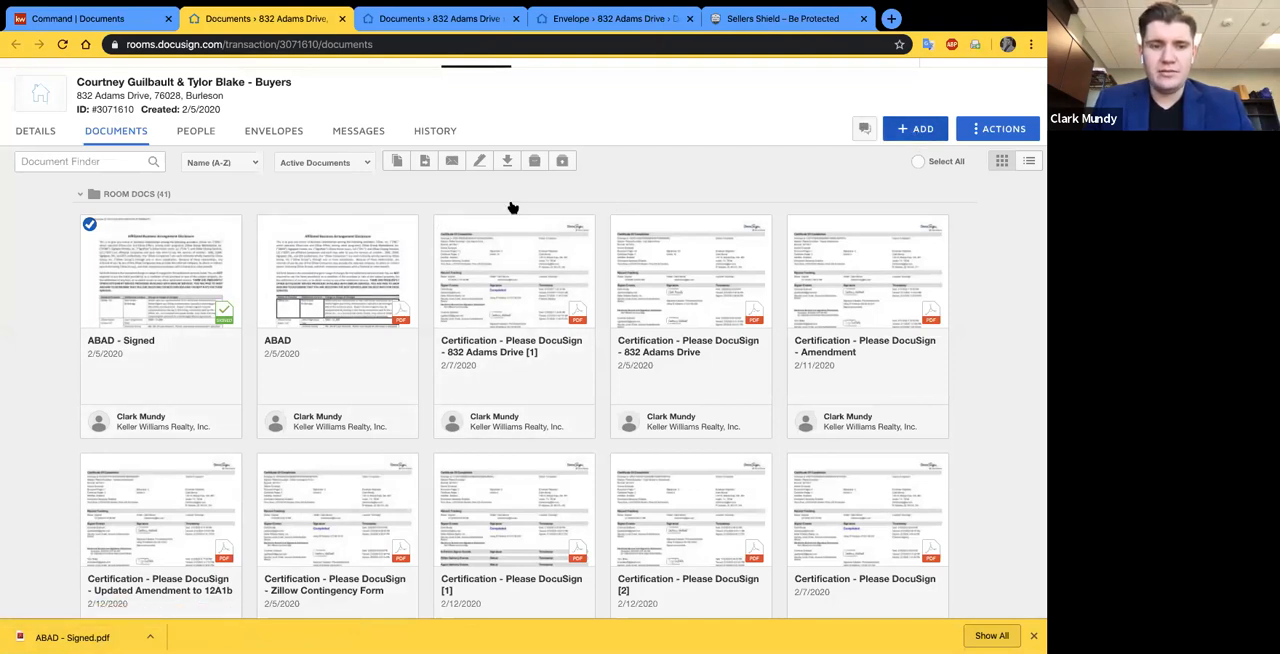
- Add the downloaded "ABAD - Signed" PDF from the computer to the closed buyers' room and locate the new copy among the room documents
left_click(908, 131)
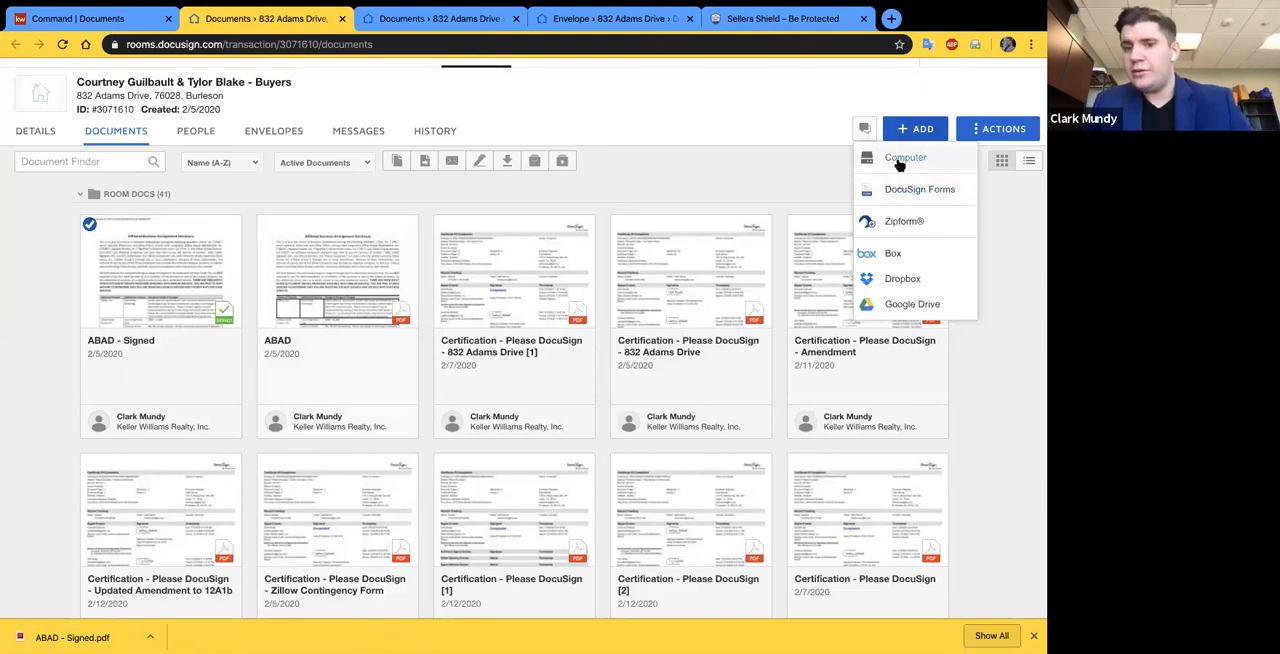
left_click(899, 160)
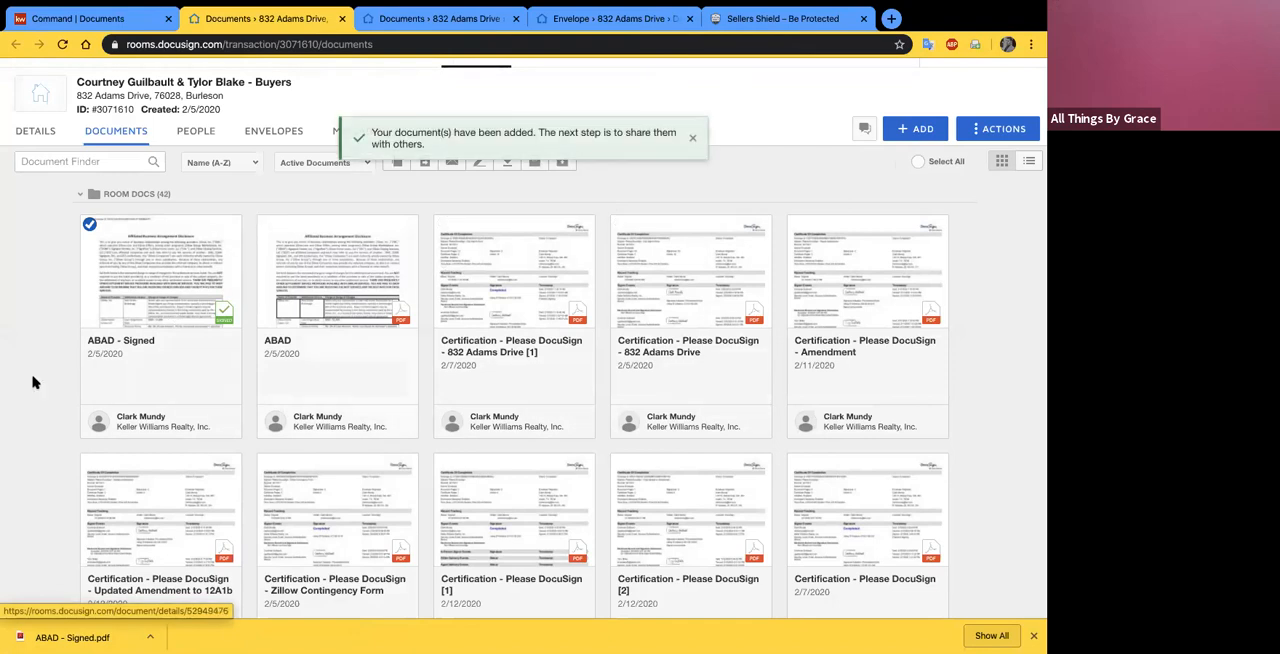
scroll(23, 410, "down", 4)
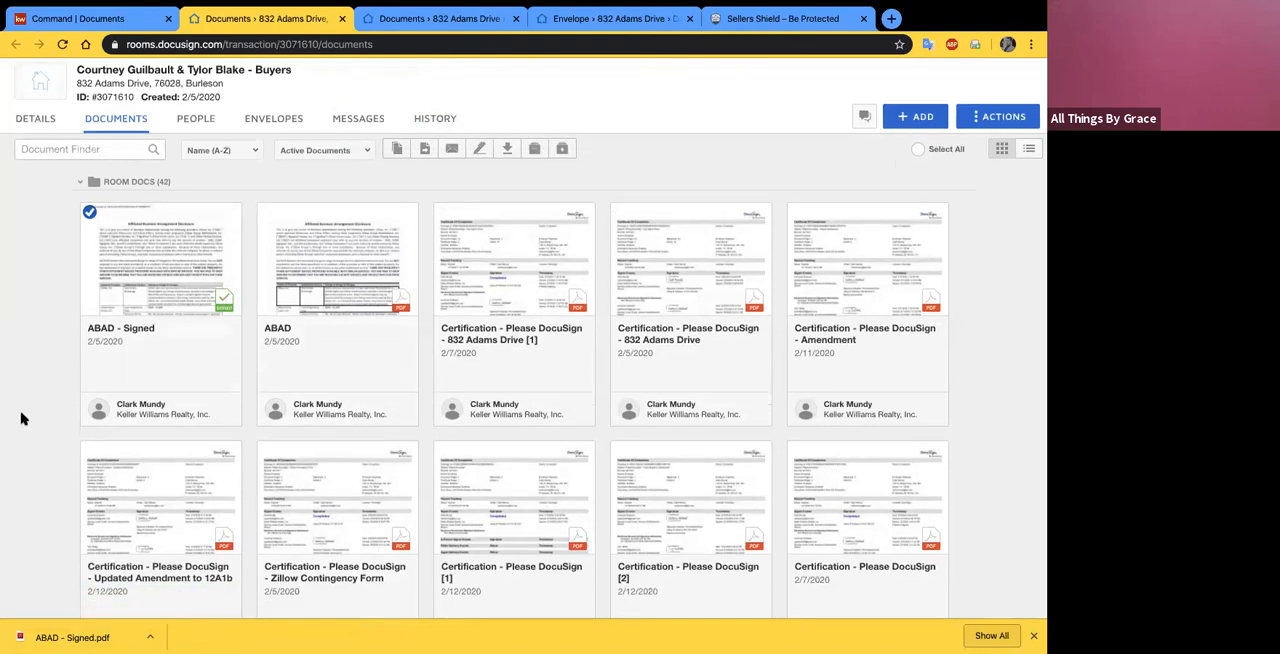
scroll(22, 415, "down", 10)
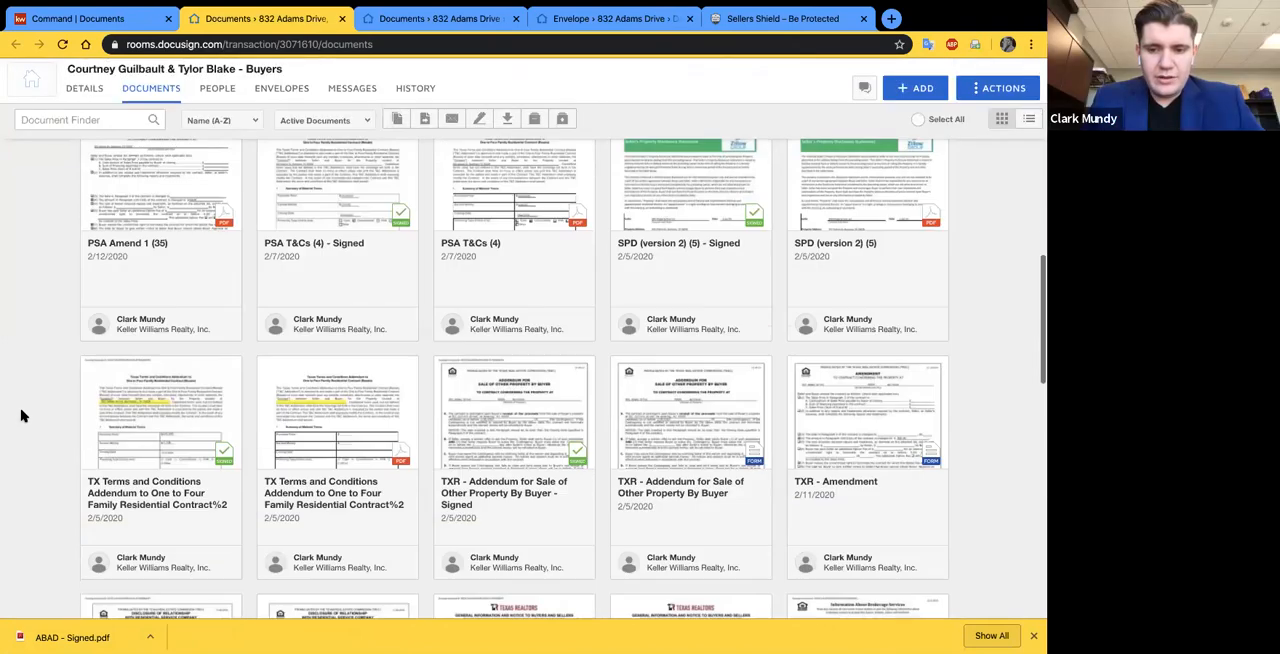
scroll(340, 420, "down", 5)
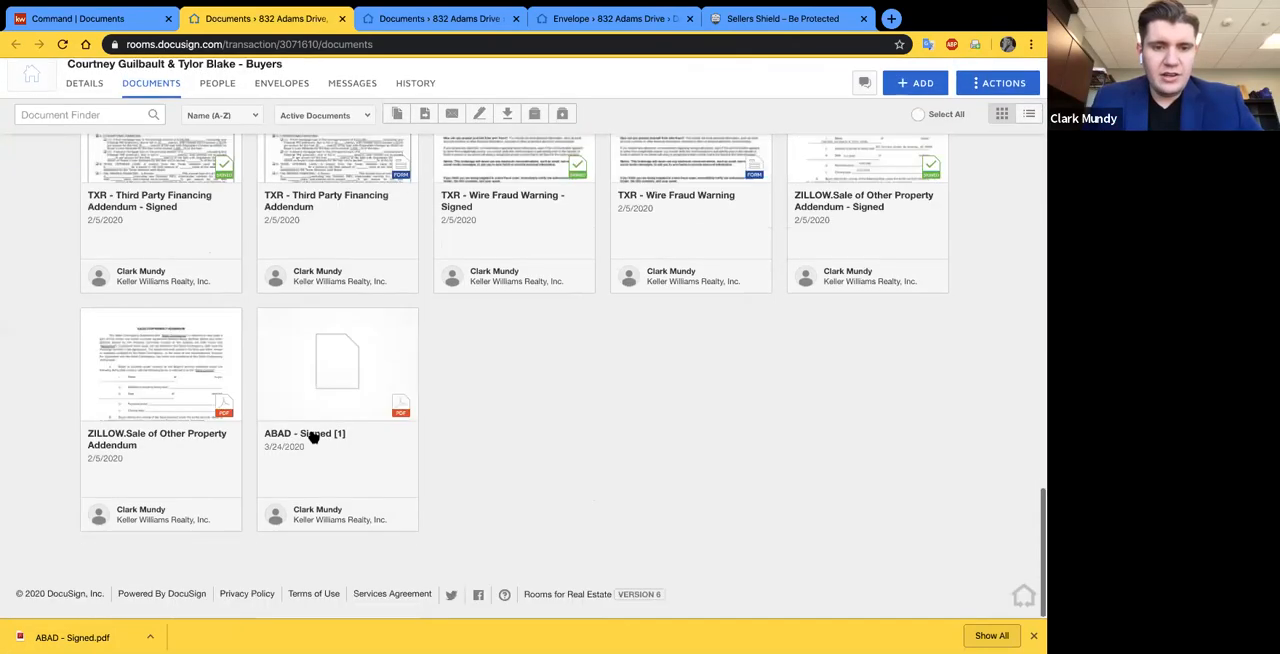
- View the newly added "ABAD - Signed [1]" document, check its charges table and signature section, and close the preview
left_click(351, 437)
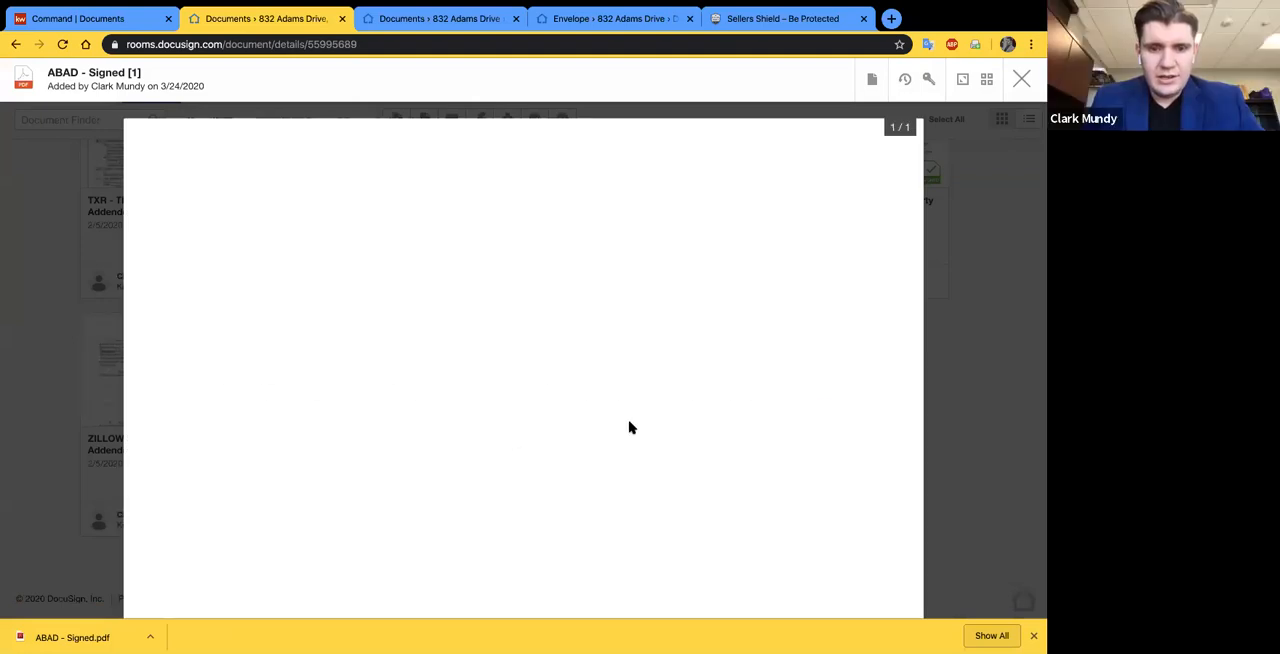
scroll(632, 424, "down", 10)
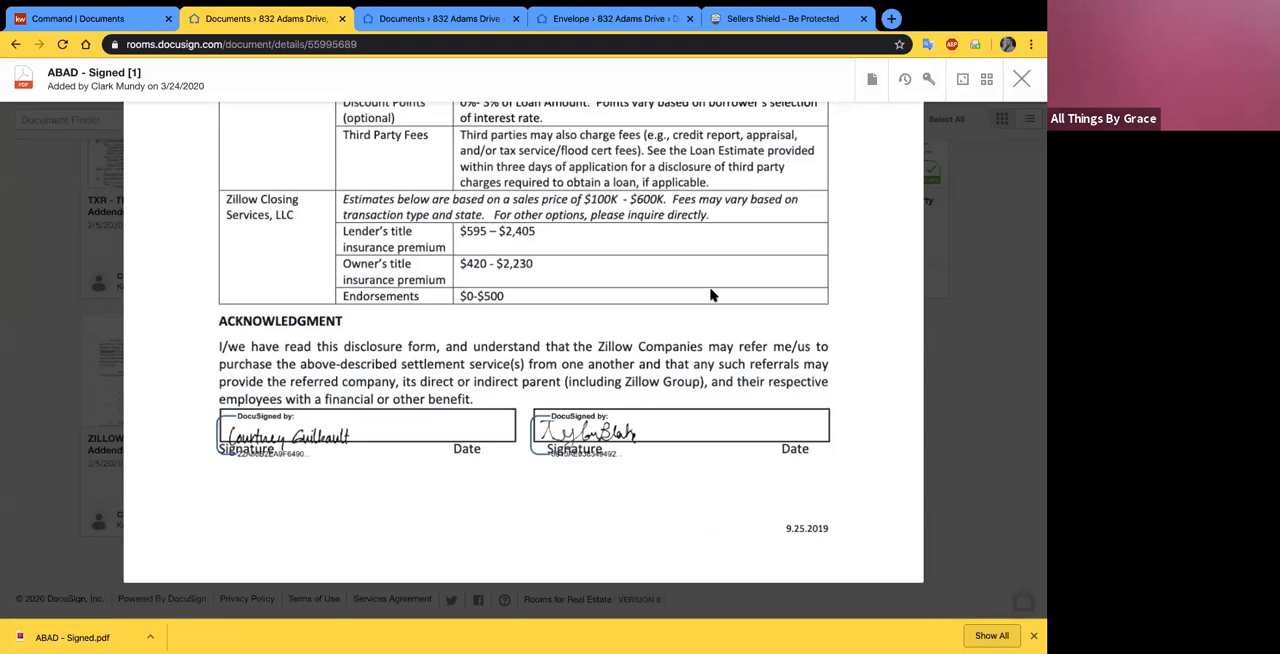
scroll(711, 295, "up", 6)
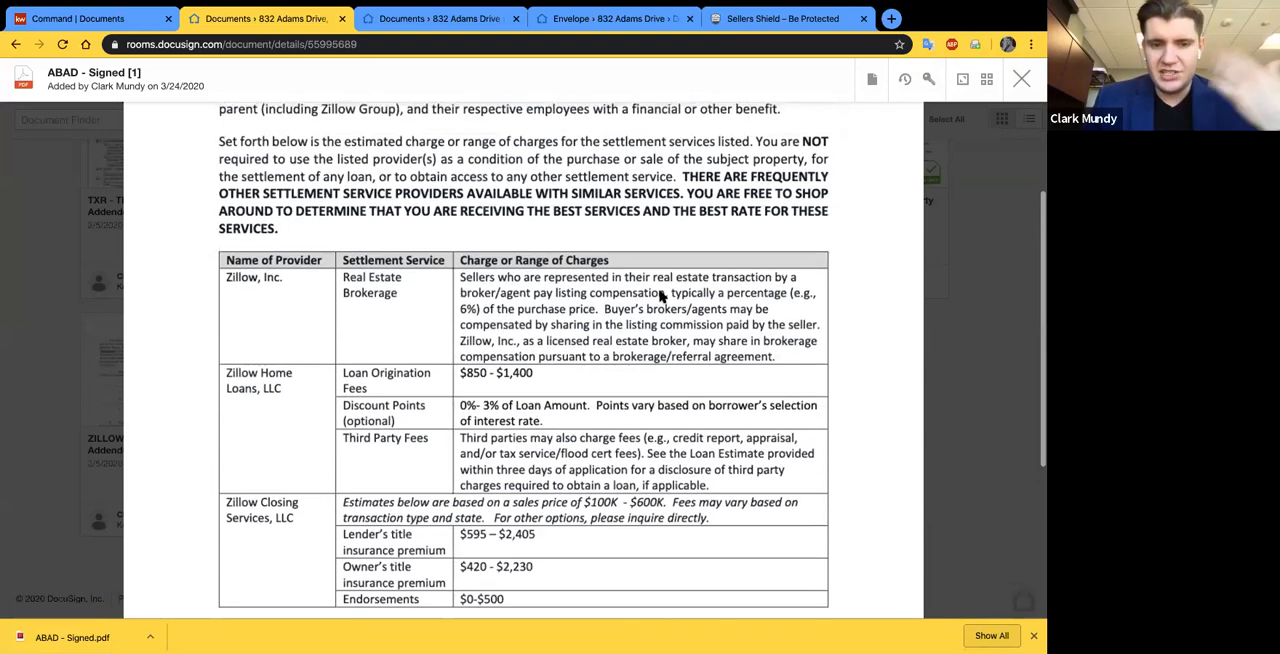
scroll(660, 300, "down", 2)
scroll(304, 382, "down", 3)
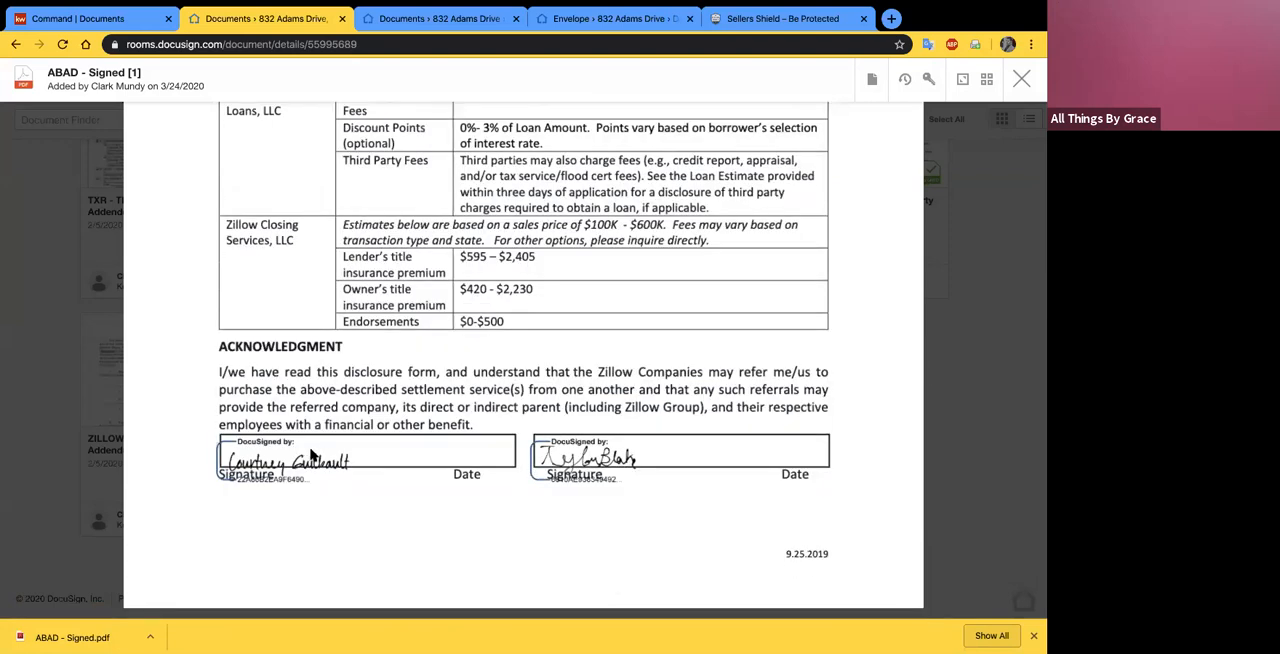
scroll(530, 382, "up", 1)
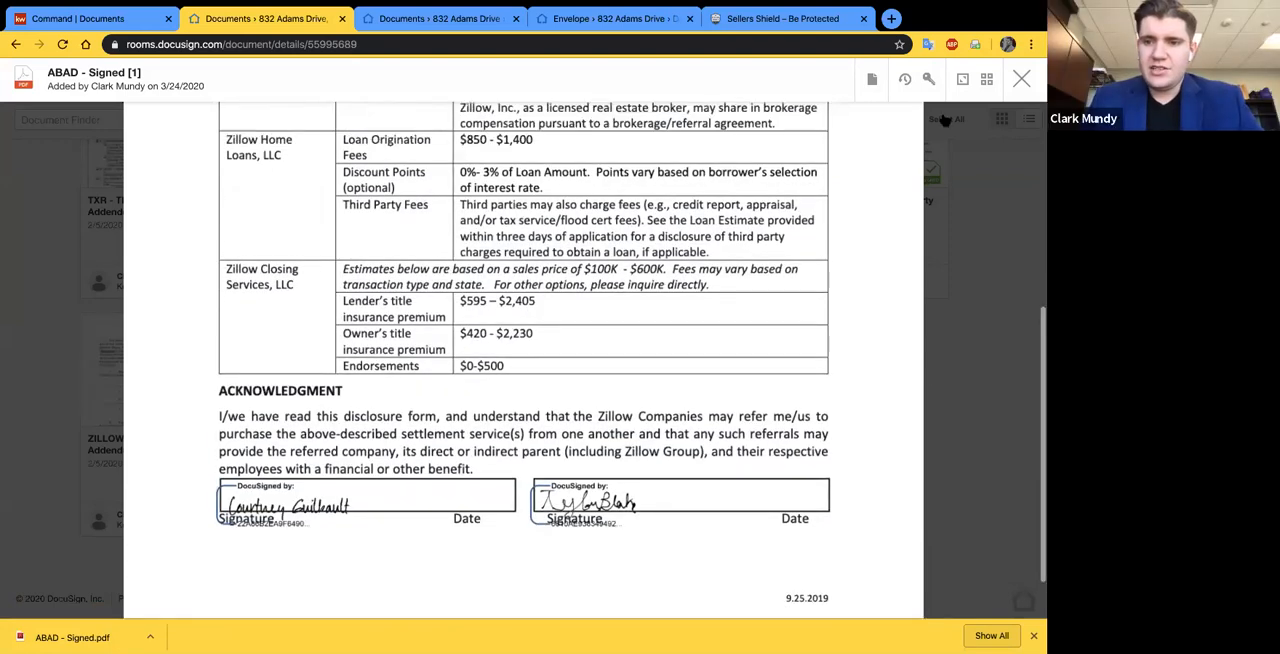
scroll(979, 247, "up", 10)
left_click(1023, 81)
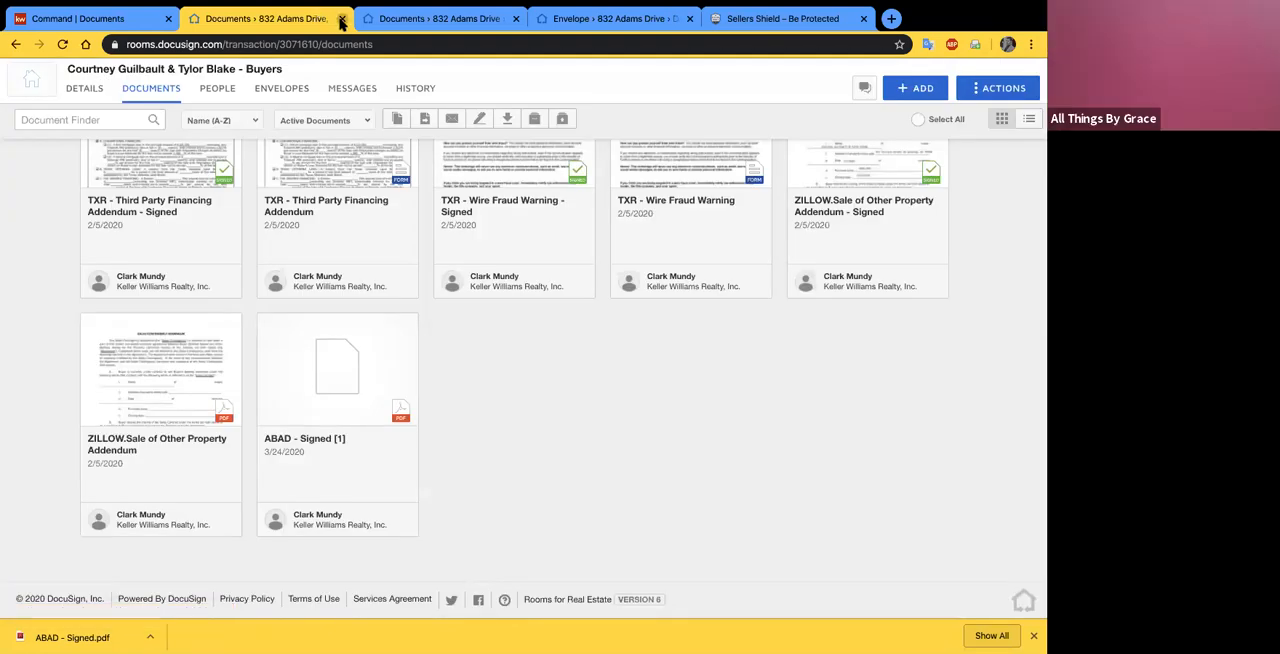
- Close the closed buyers' room, switch to KW Command, and open the Appointment-phase buyer opportunity to look over its details
left_click(341, 19)
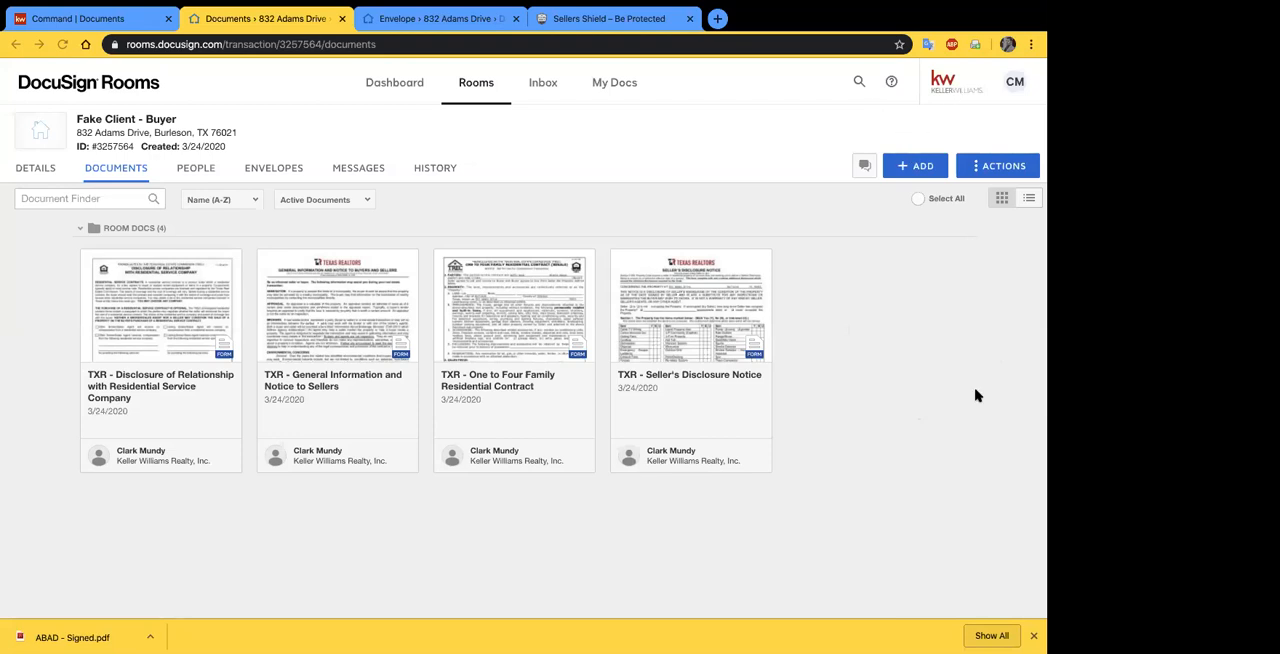
left_click(1033, 635)
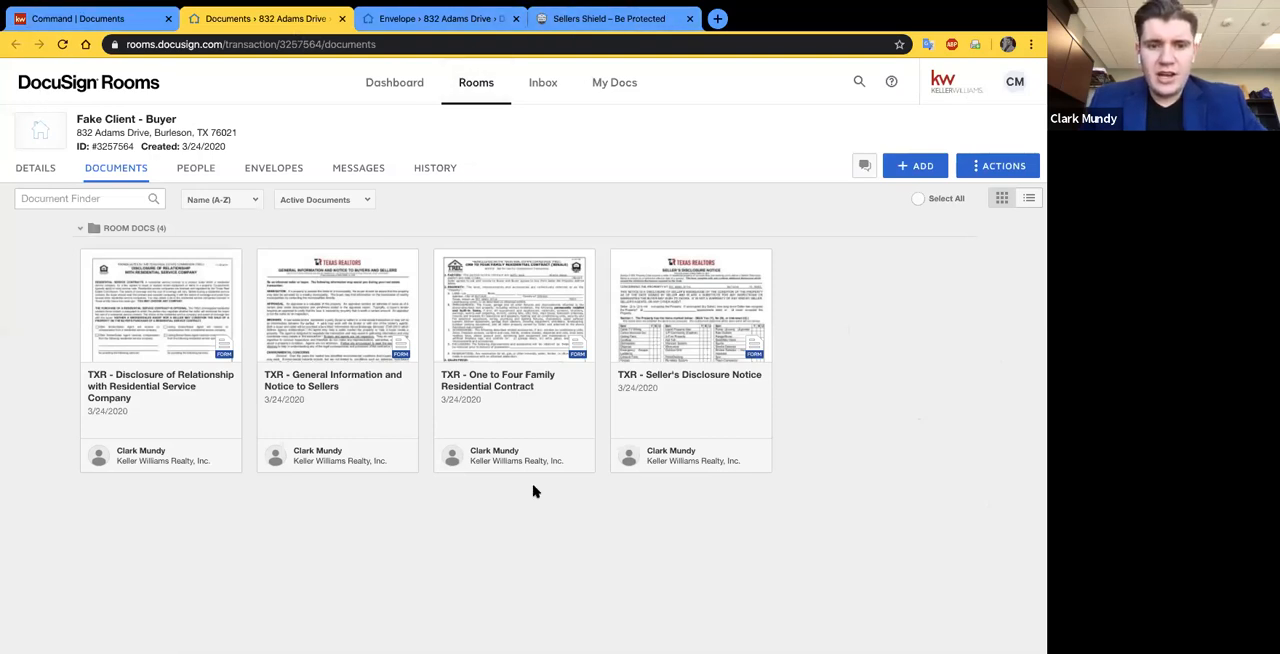
left_click(105, 22)
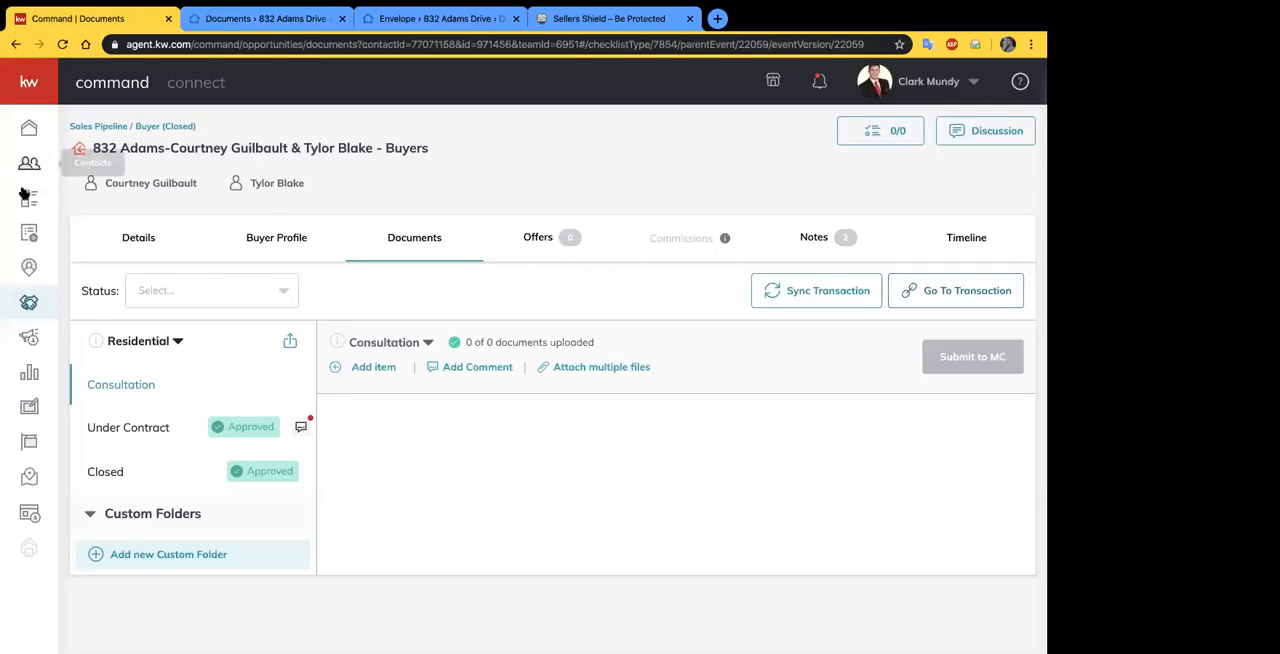
left_click(29, 302)
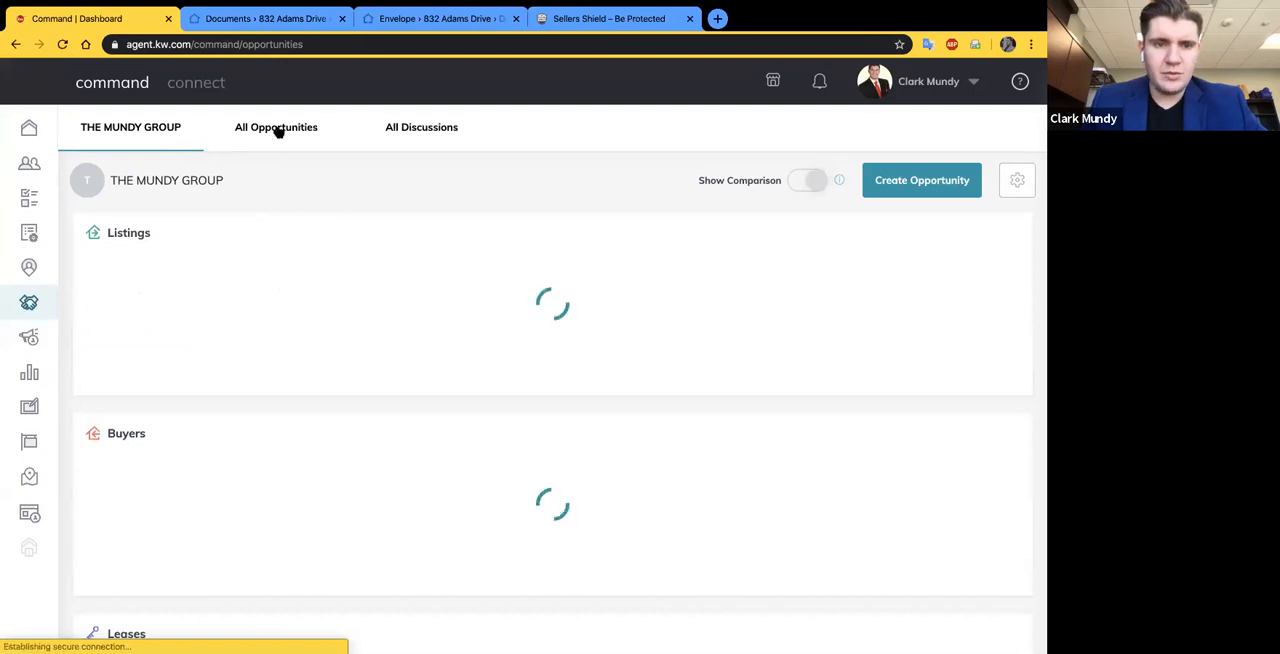
left_click(277, 134)
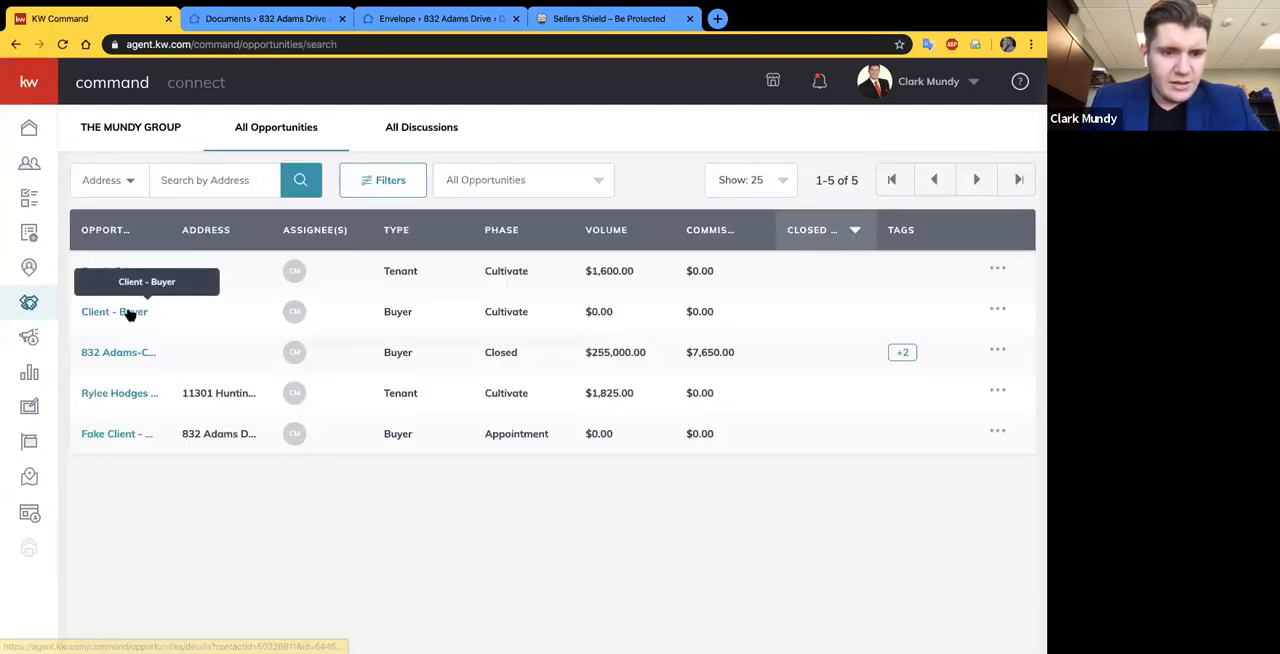
left_click(106, 438)
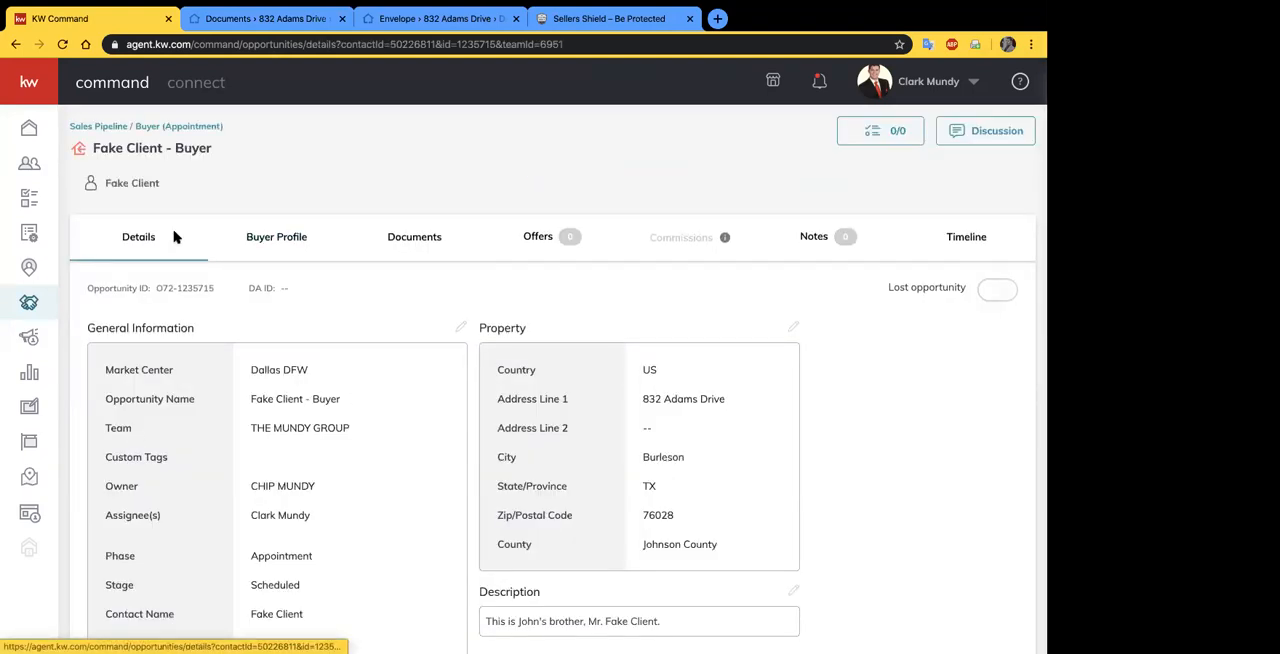
scroll(303, 440, "down", 5)
scroll(270, 492, "down", 2)
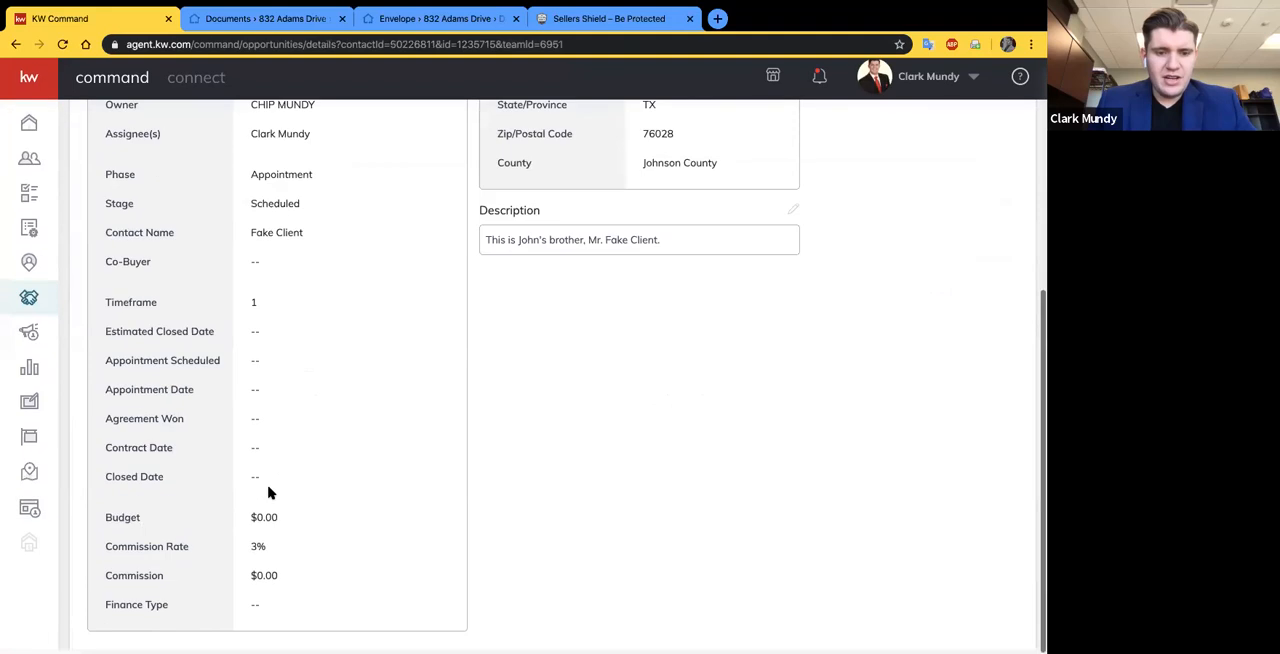
scroll(280, 400, "up", 8)
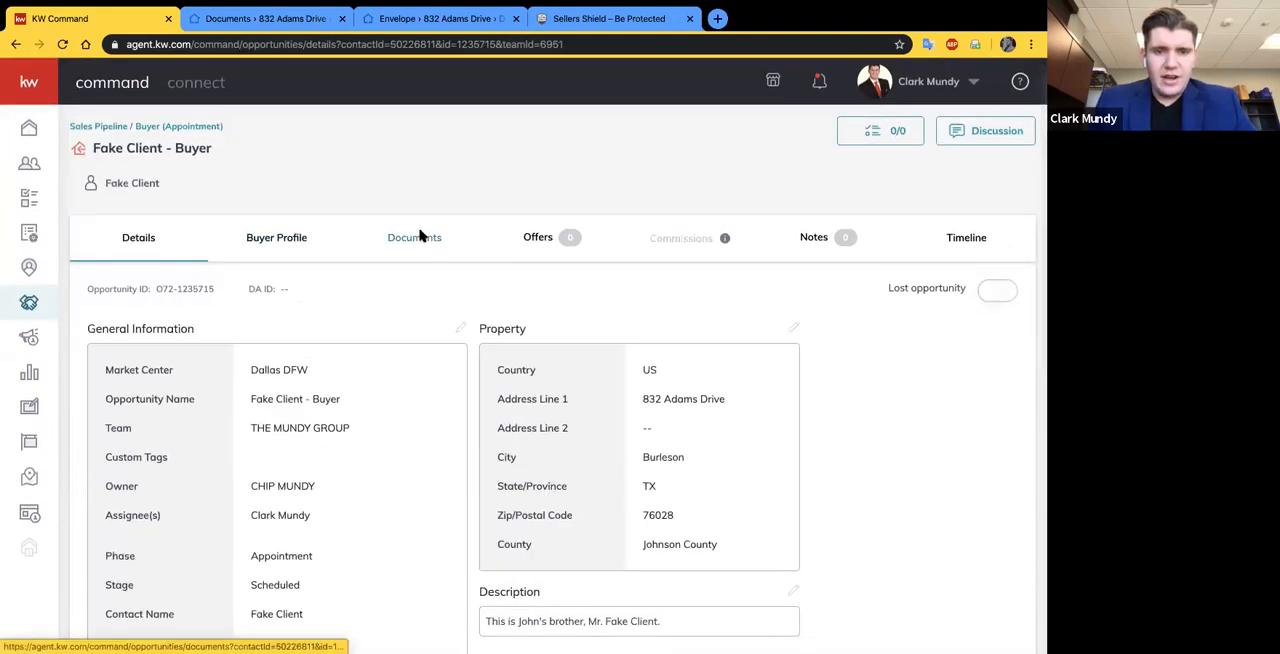
- Open the buyer opportunity's Under Contract document checklist and examine which documents are marked Required
left_click(421, 237)
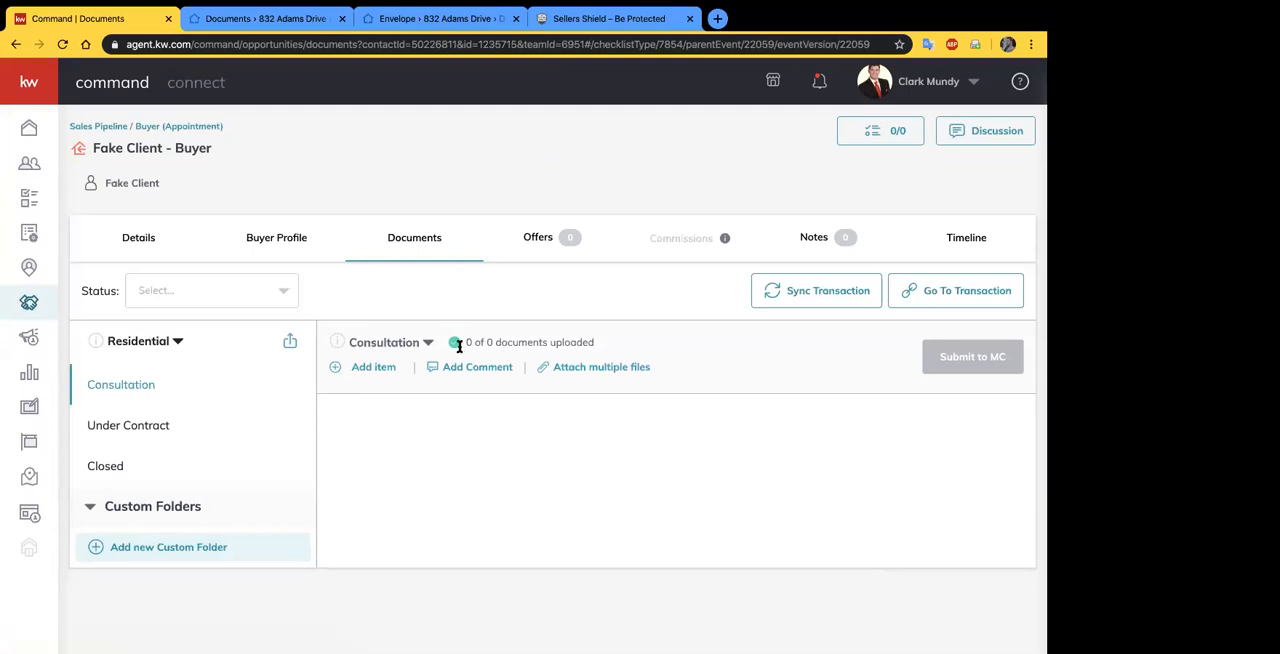
left_click(135, 428)
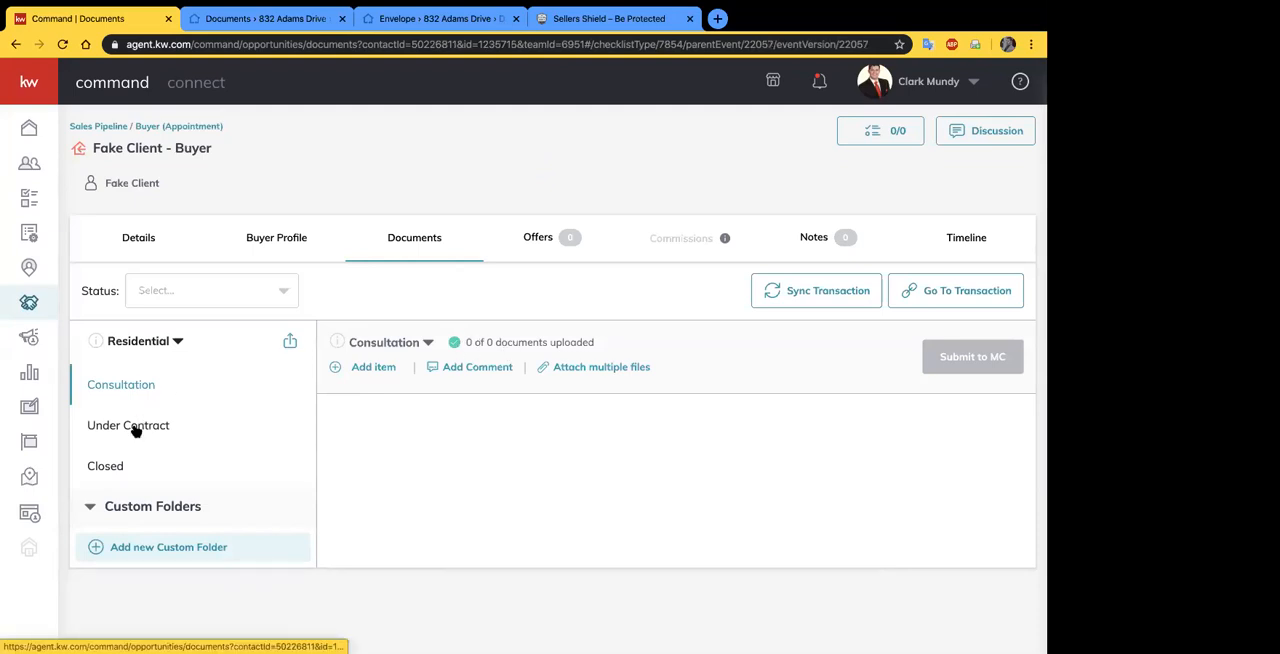
scroll(405, 460, "down", 1)
scroll(405, 460, "down", 1)
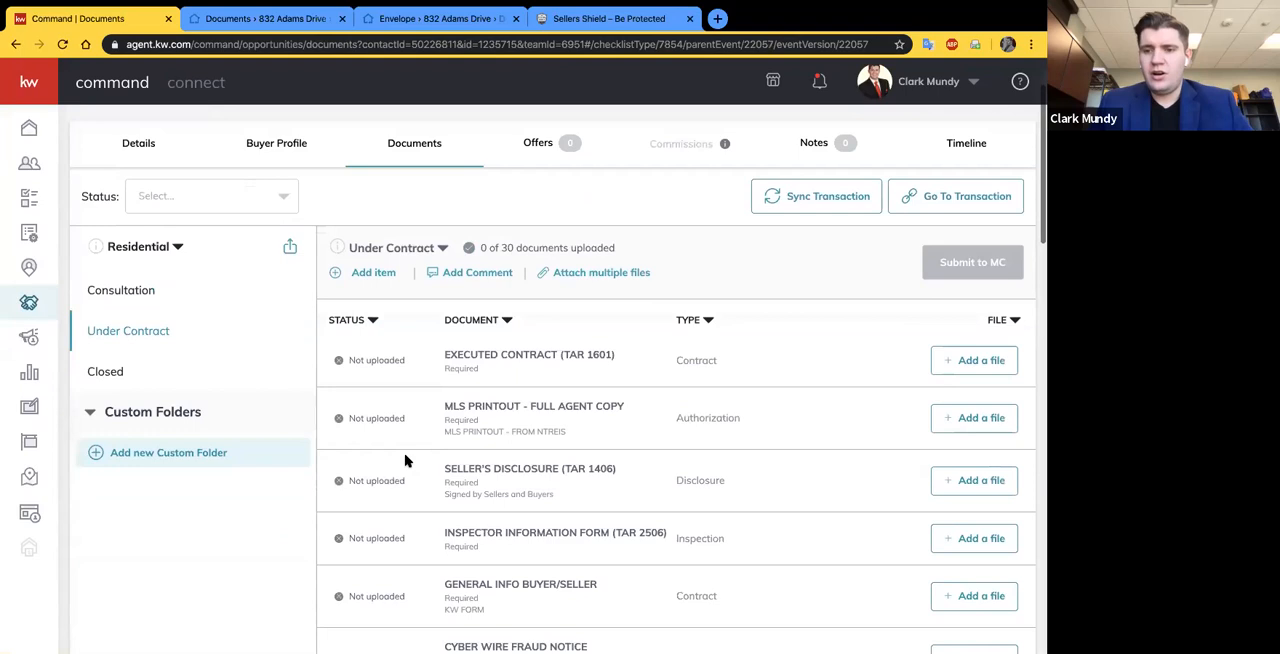
scroll(405, 460, "down", 1)
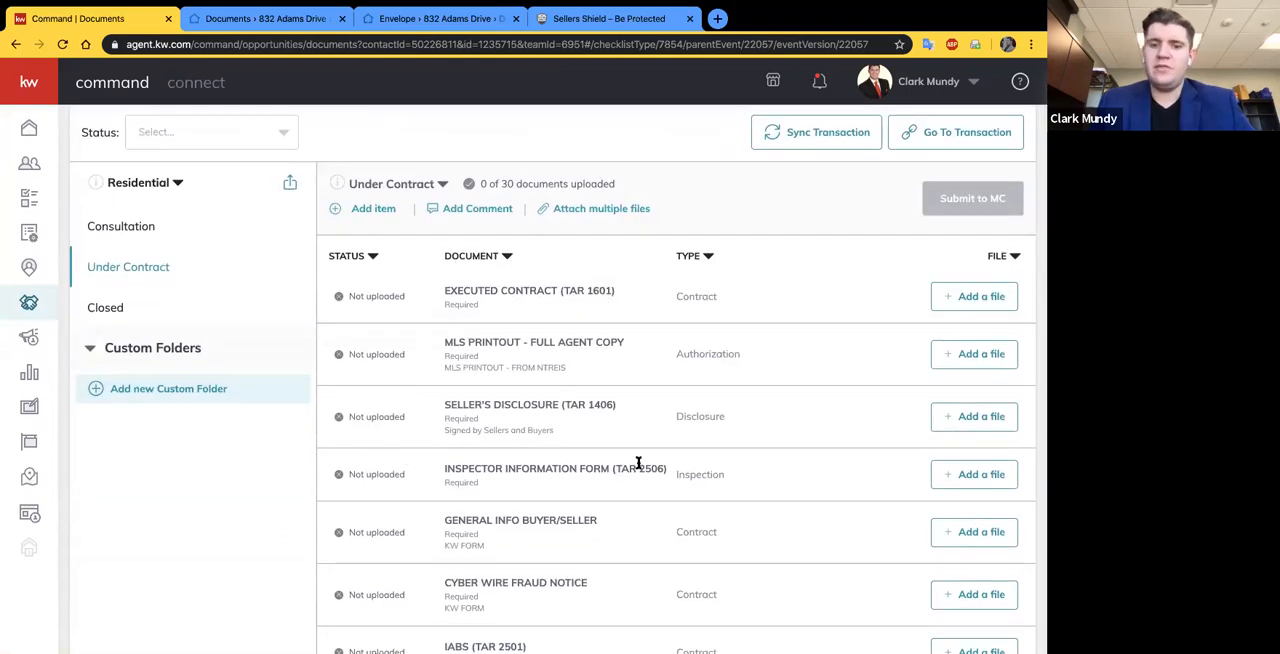
scroll(811, 470, "down", 1)
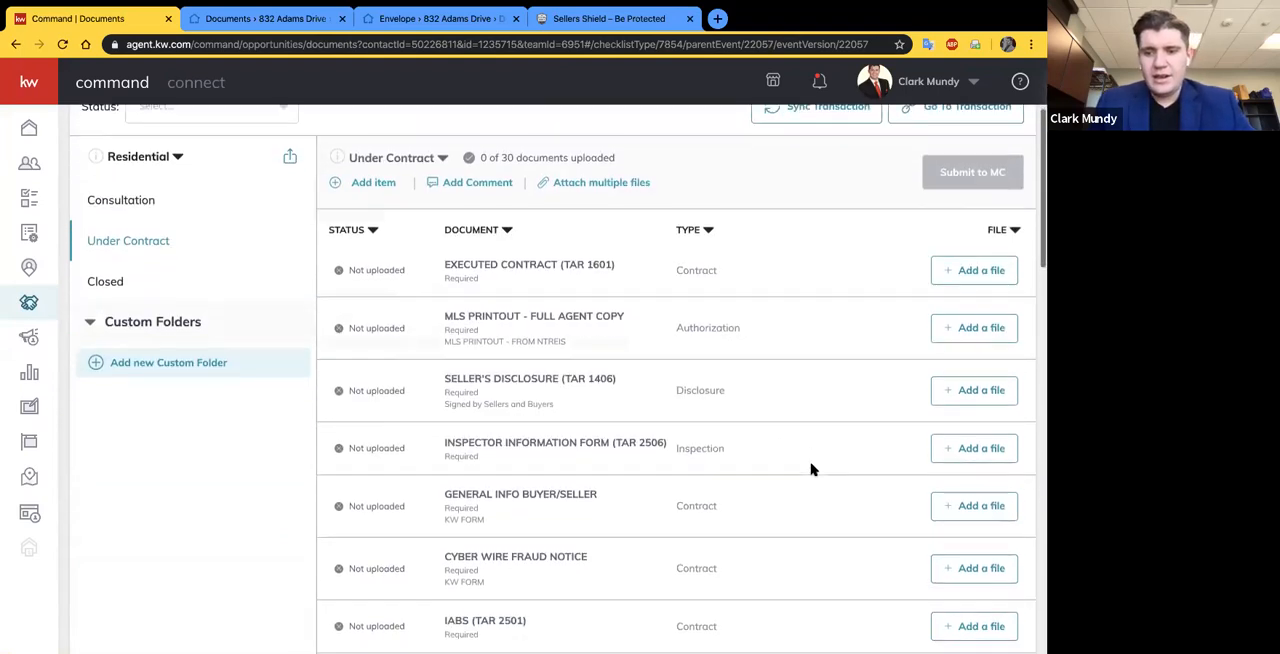
scroll(811, 470, "down", 1)
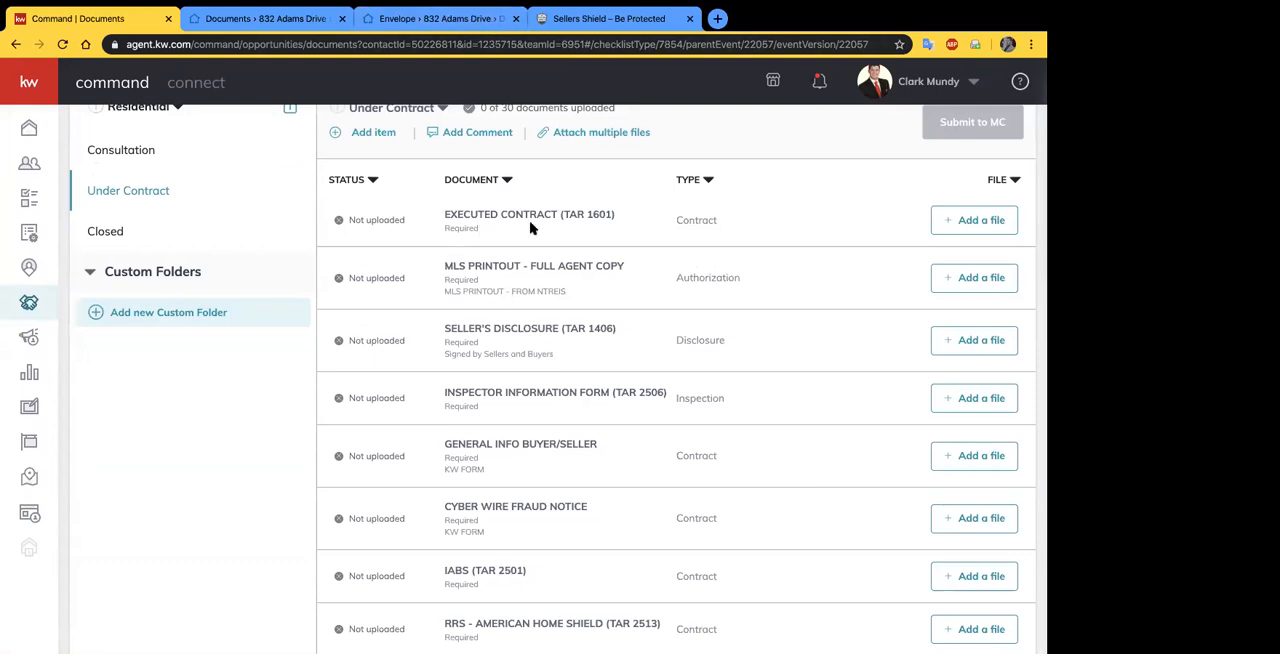
mouse_move(480, 230)
left_mouse_down()
mouse_move(444, 228)
mouse_move(443, 242)
mouse_move(443, 228)
mouse_move(461, 230)
left_mouse_up()
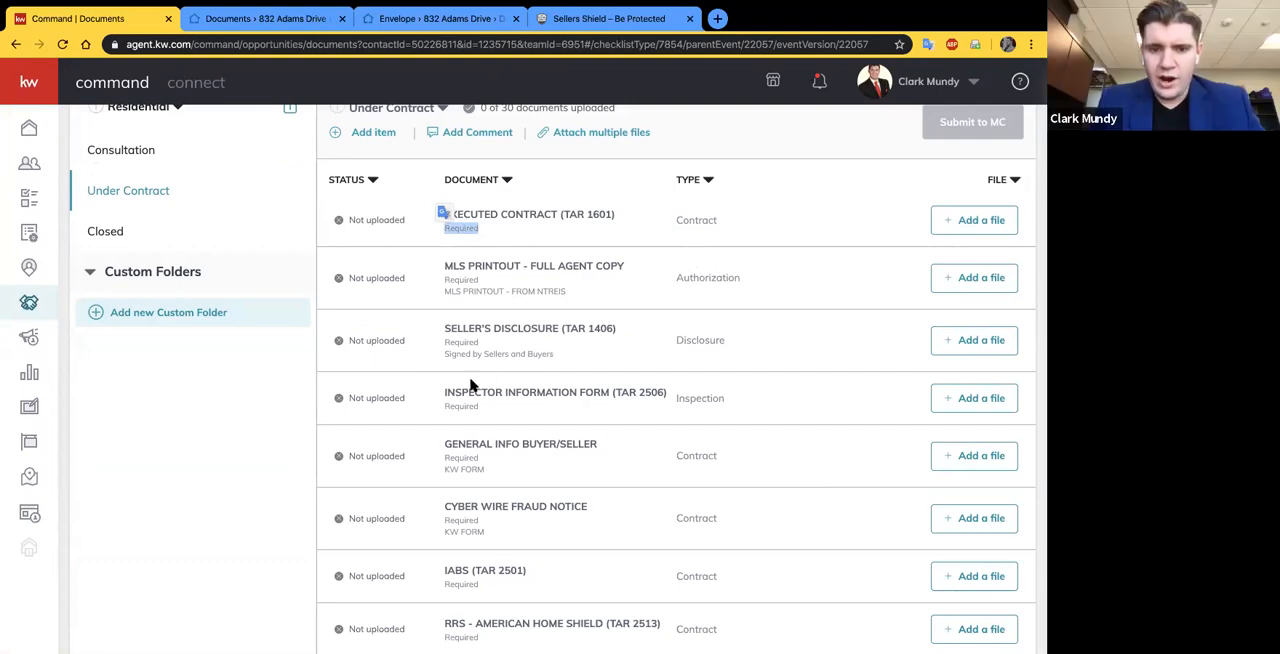
scroll(459, 428, "down", 3)
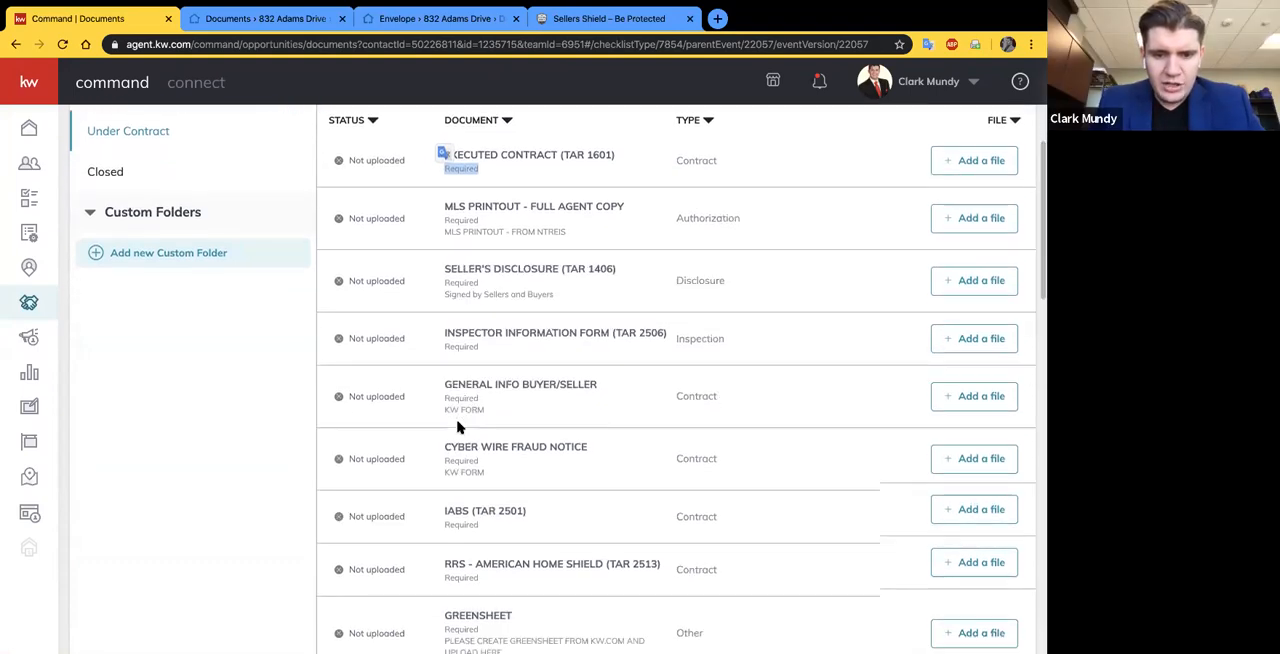
scroll(481, 512, "down", 3)
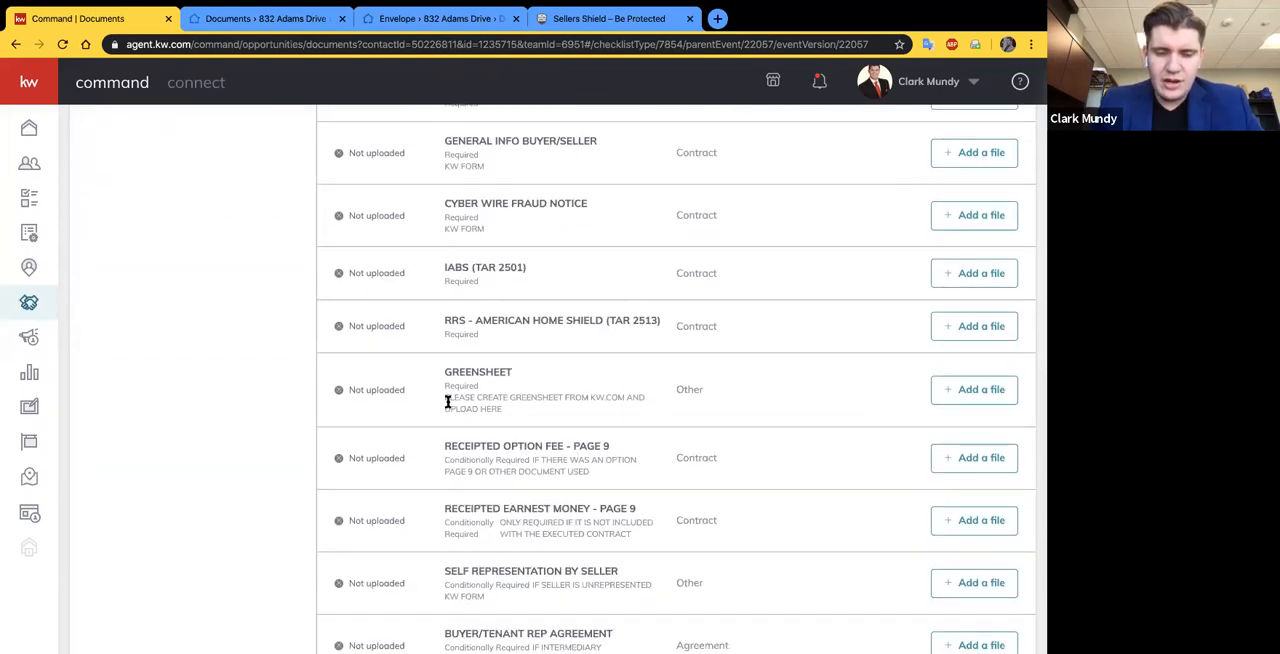
scroll(453, 411, "up", 10)
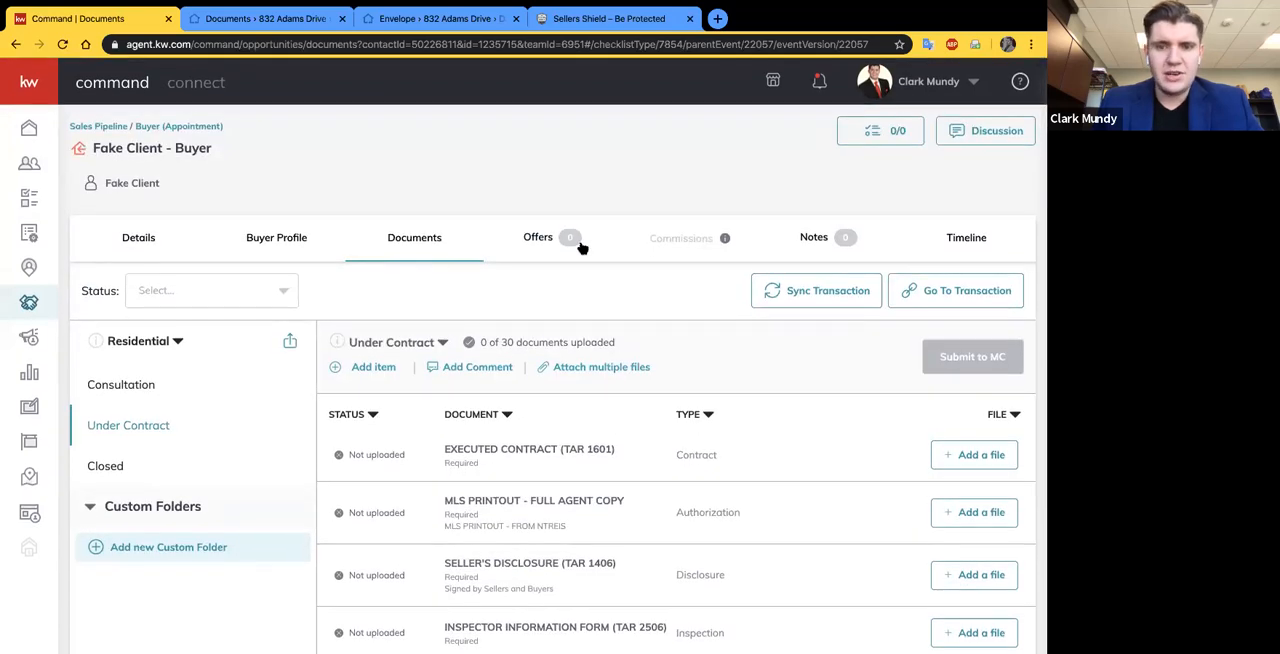
- Review the rest of the Under Contract checklist, covering the conditionally required and optional documents and their notes
scroll(578, 418, "down", 1)
scroll(578, 418, "down", 5)
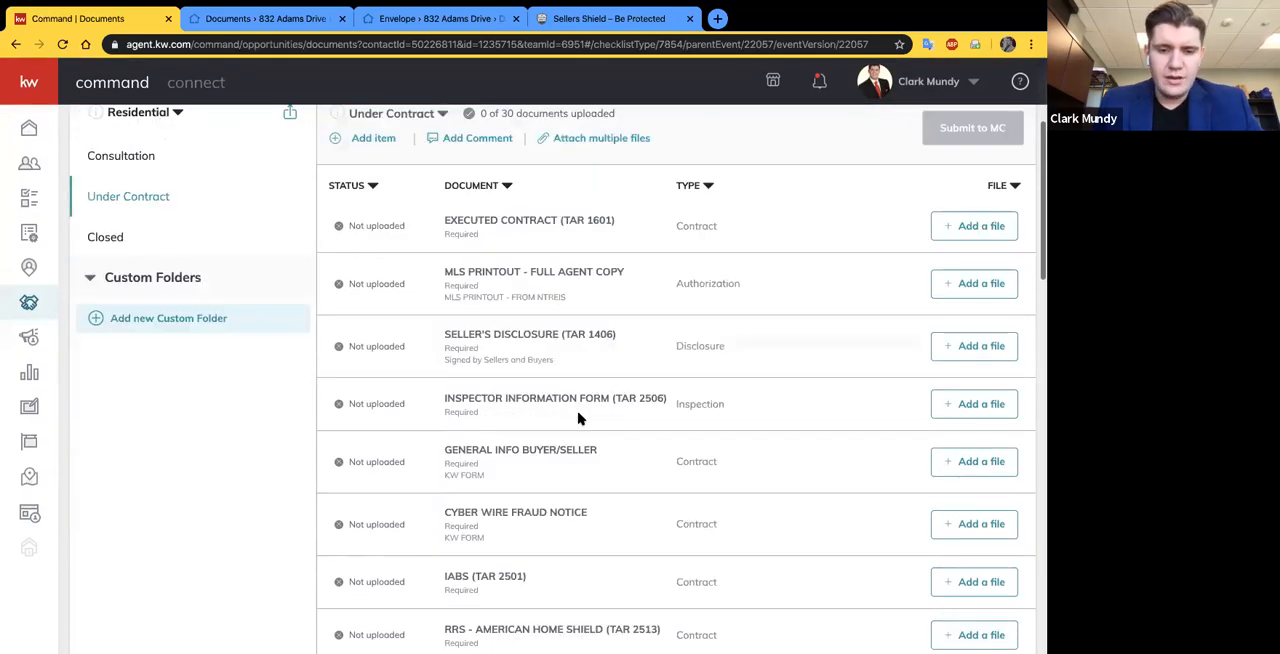
left_click_drag(443, 431, 586, 441)
left_click(648, 524)
scroll(648, 524, "down", 2)
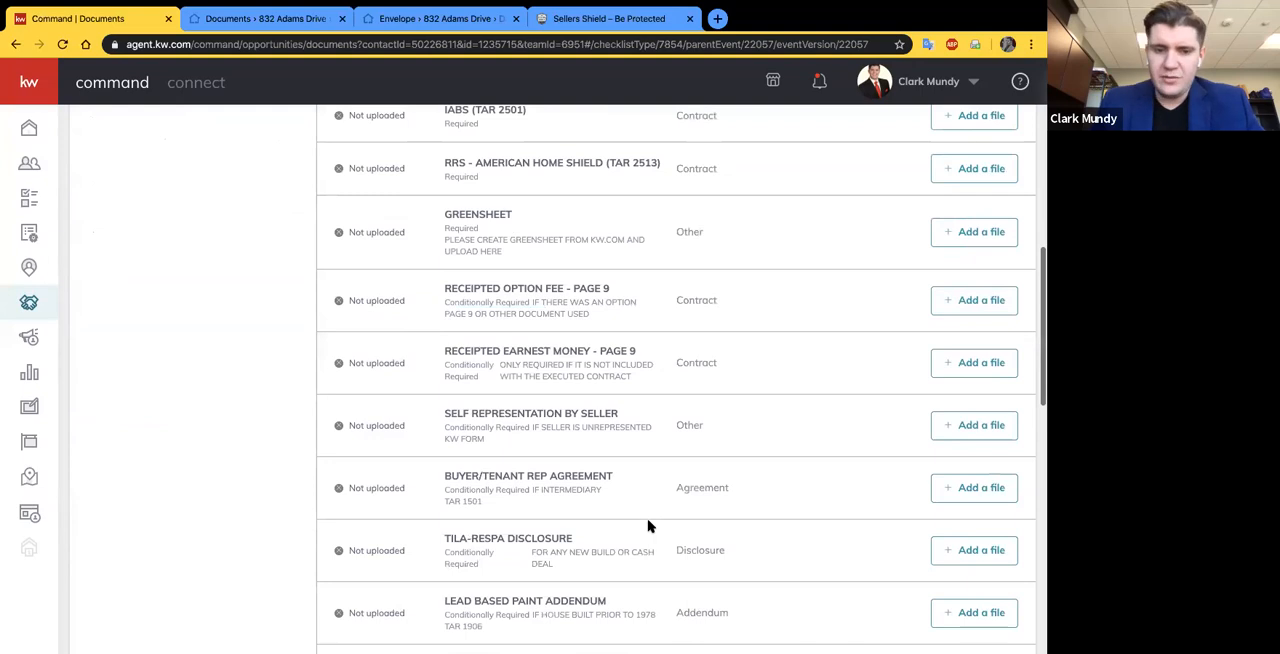
scroll(600, 515, "down", 5)
scroll(497, 430, "down", 2)
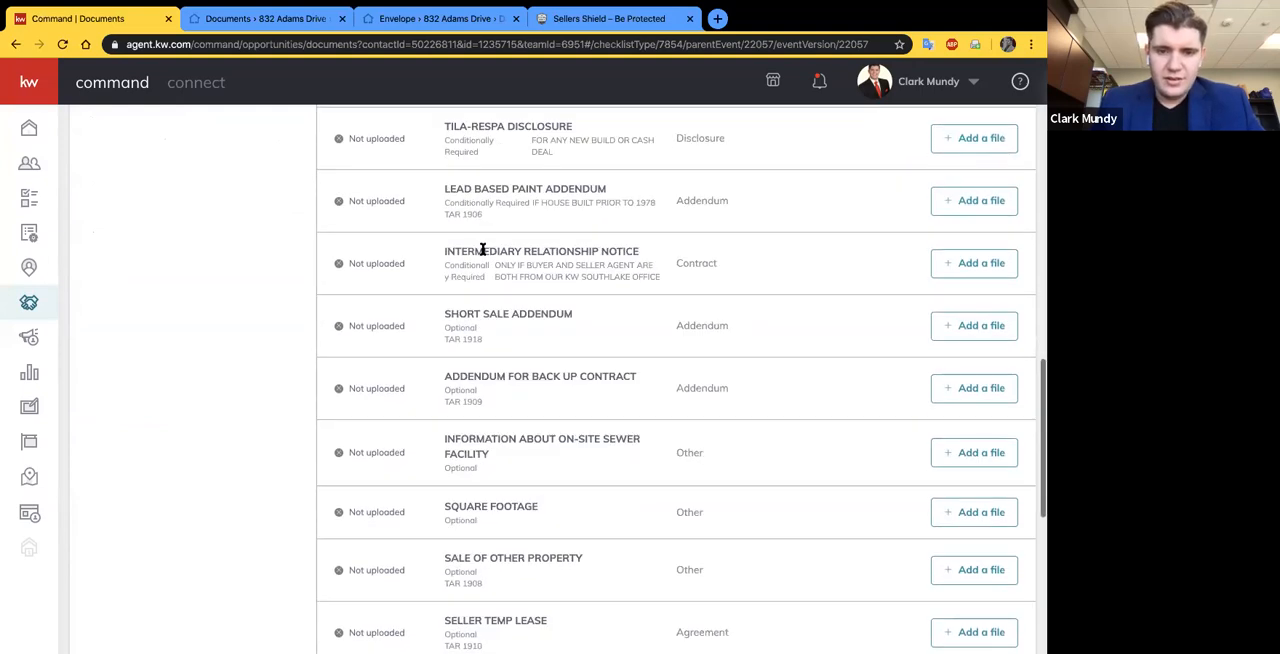
scroll(487, 553, "down", 6)
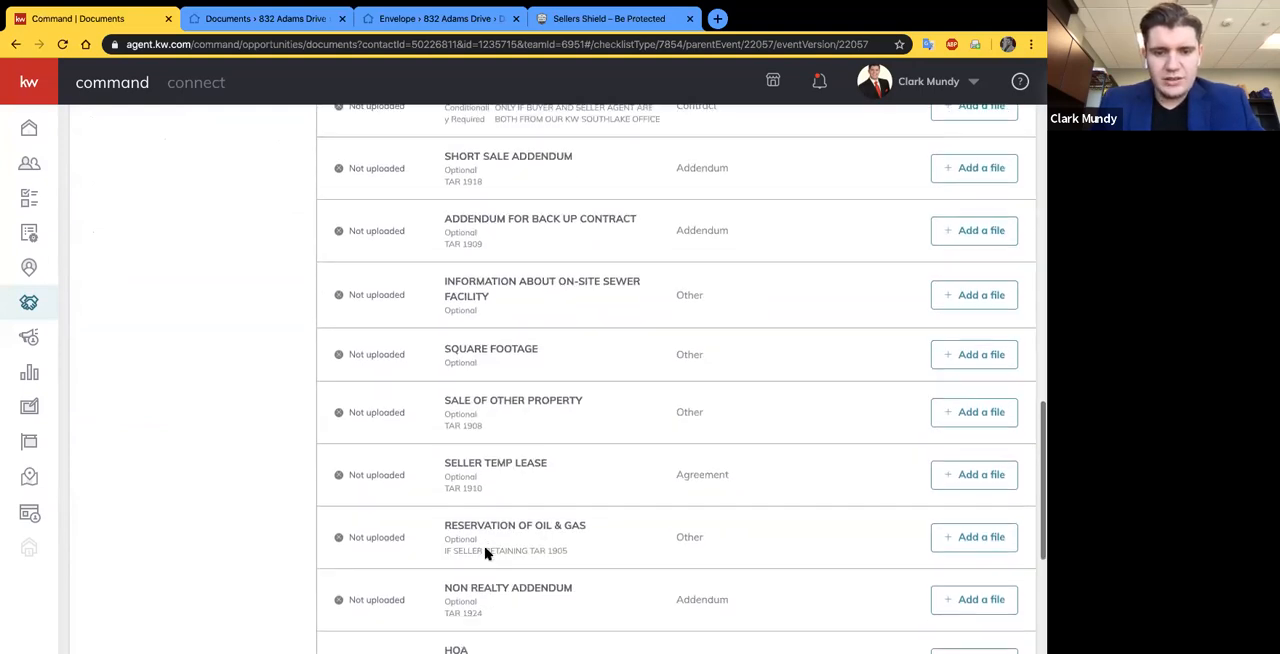
scroll(755, 336, "up", 12)
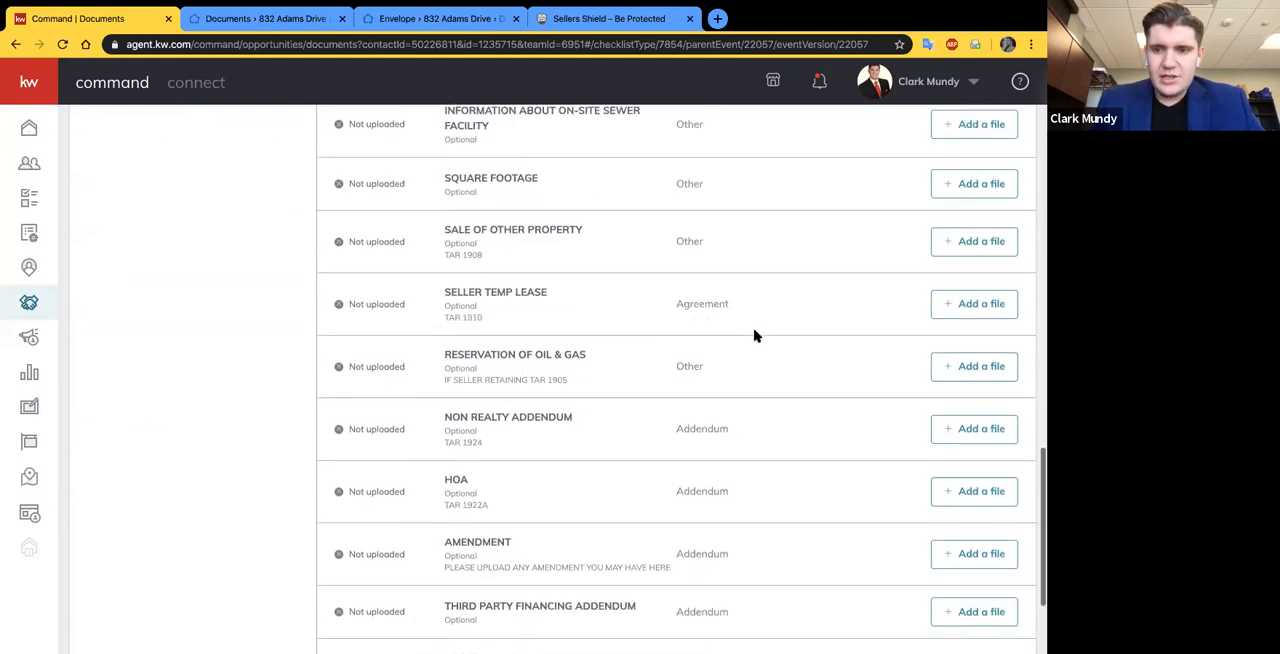
scroll(700, 336, "up", 10)
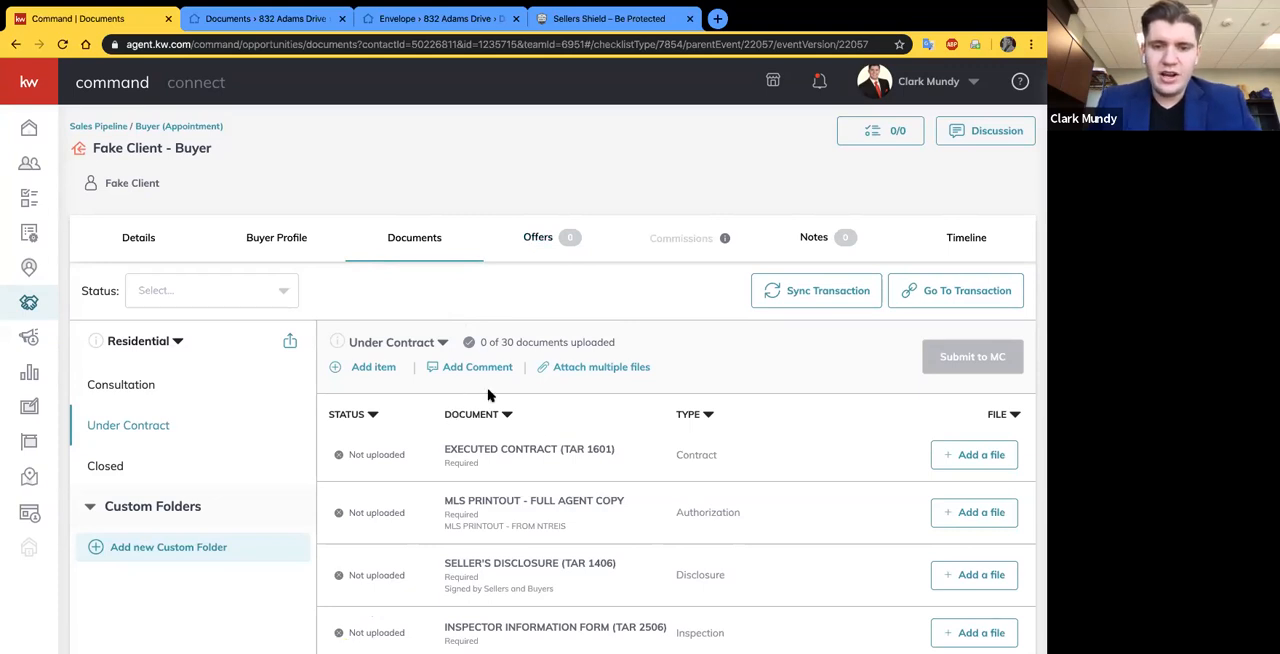
- Start attaching multiple files from DocuSign and assign "TXR - One to Four Family Residential Contract.pdf" to the Executed Contract (TAR 1601) item
left_click(578, 368)
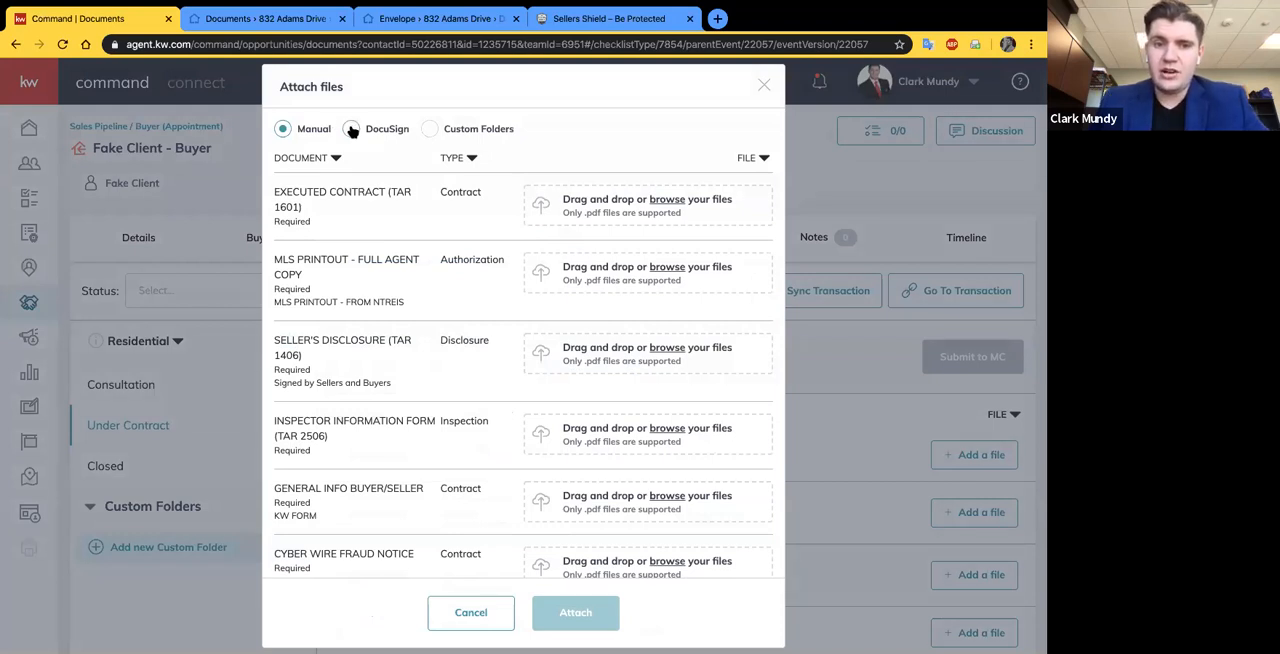
left_click(351, 129)
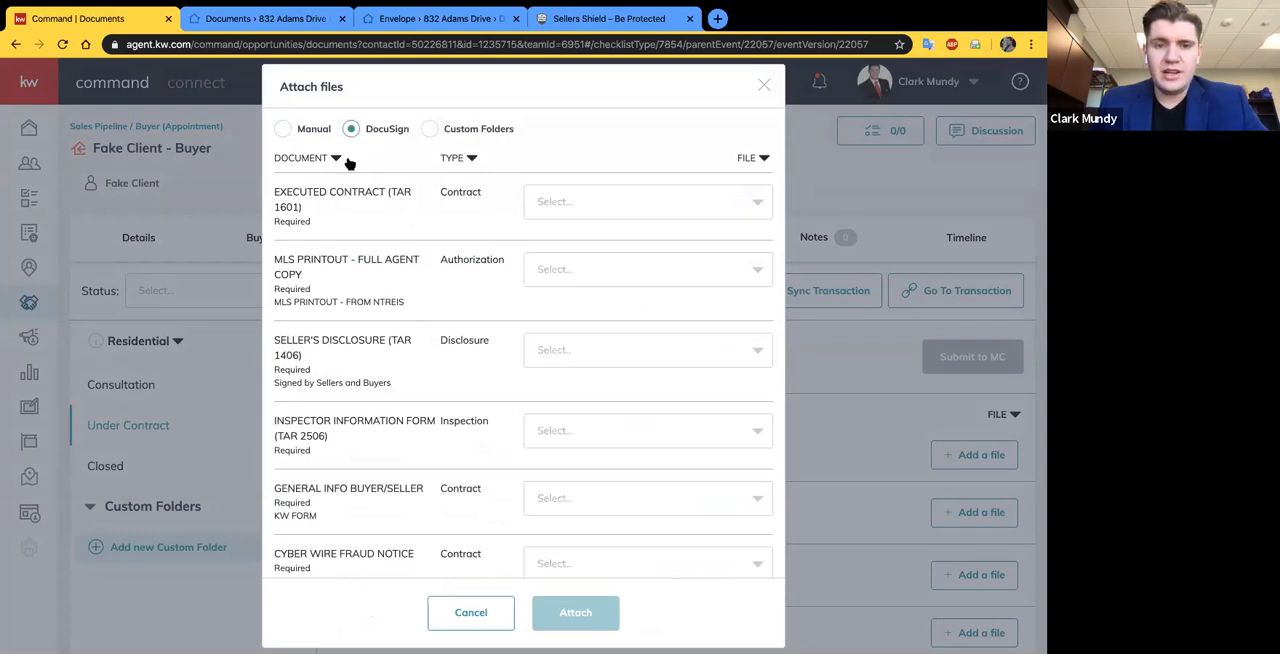
left_click(674, 205)
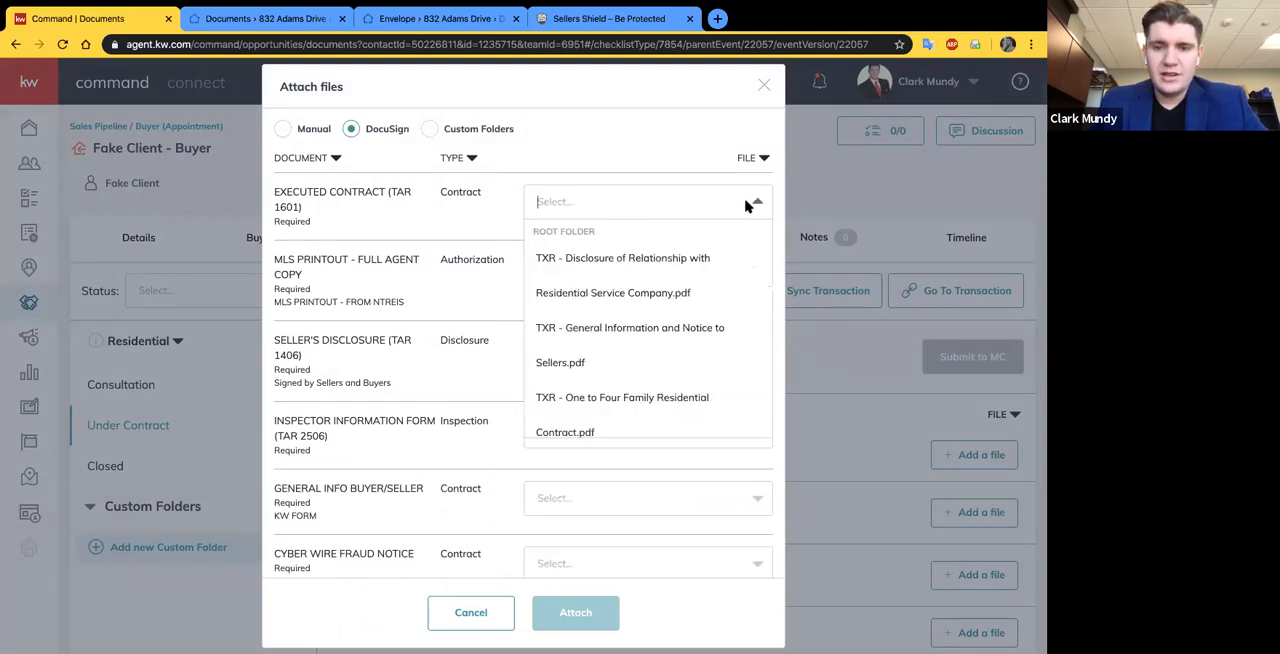
scroll(655, 310, "down", 1)
scroll(610, 334, "down", 1)
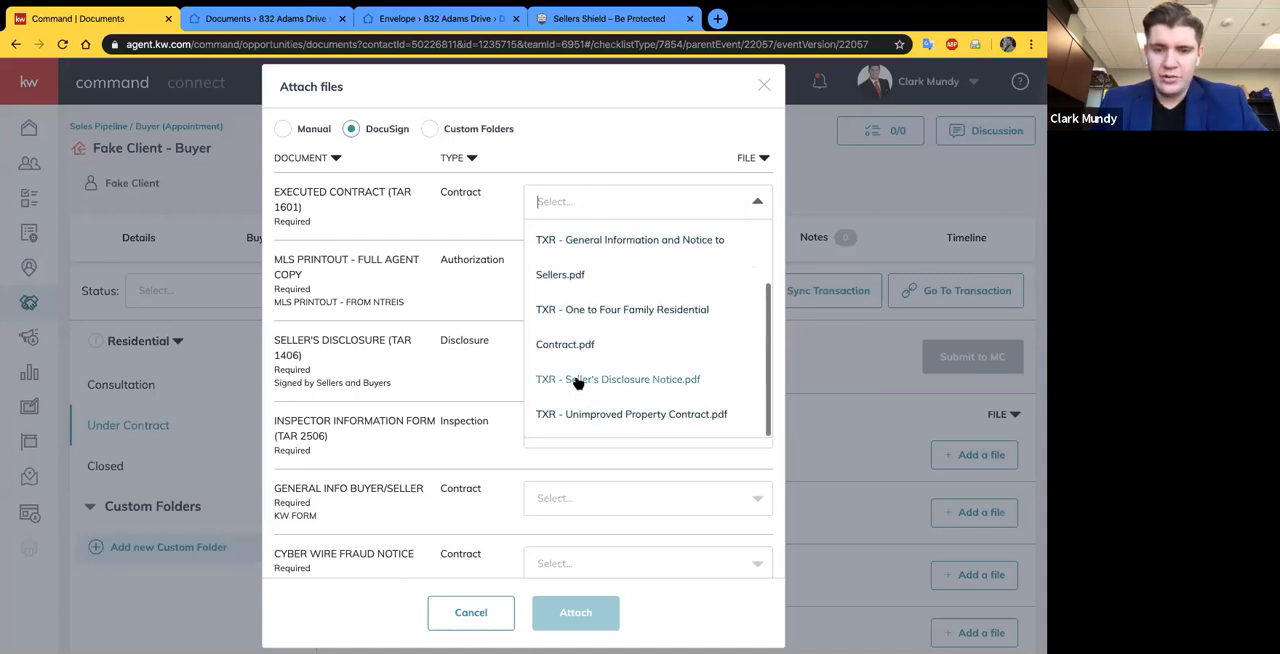
scroll(603, 390, "up", 1)
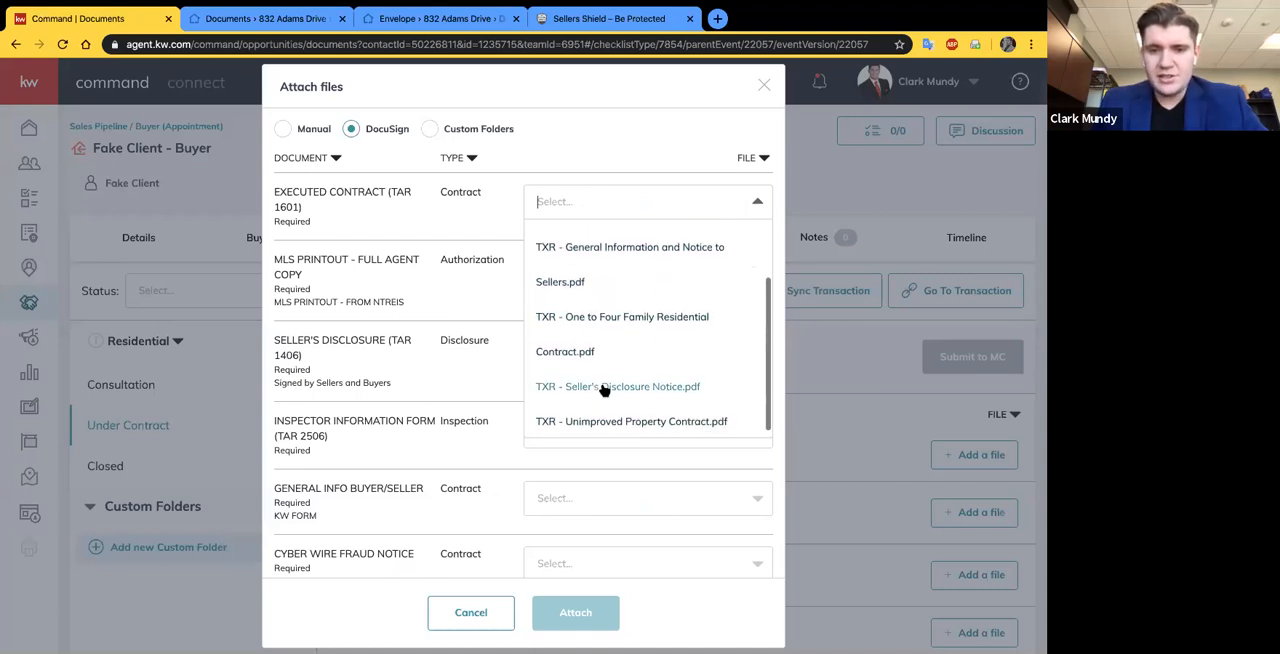
scroll(605, 340, "up", 2)
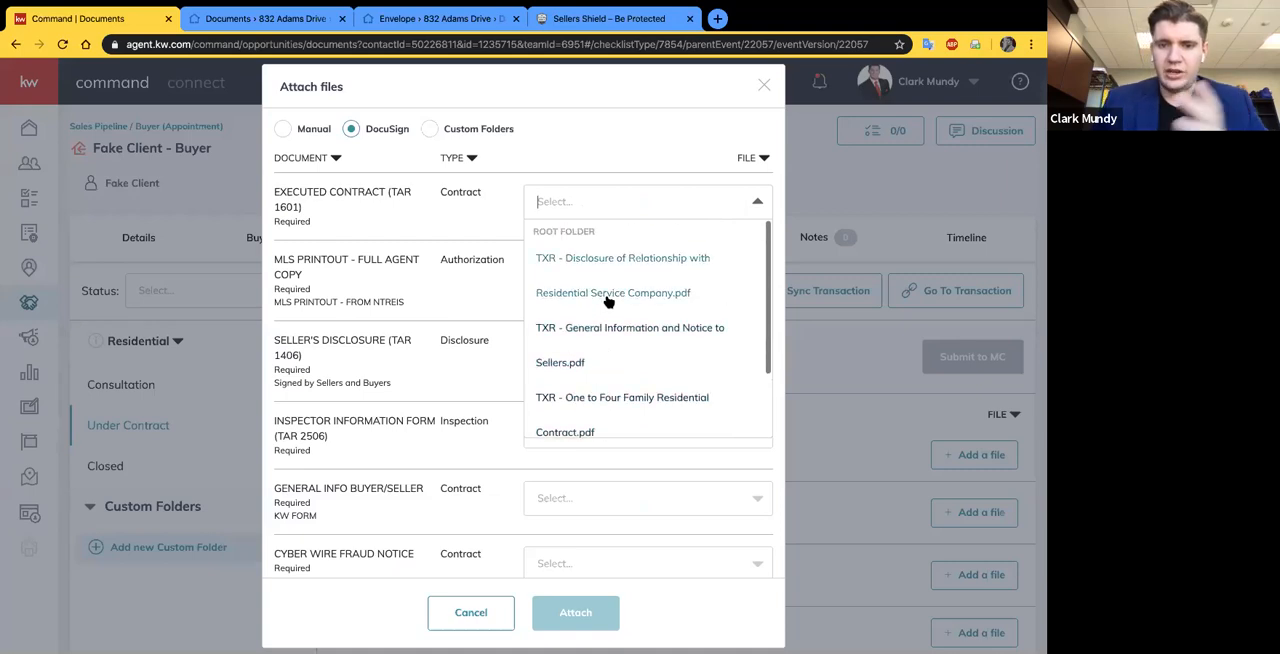
scroll(580, 360, "down", 1)
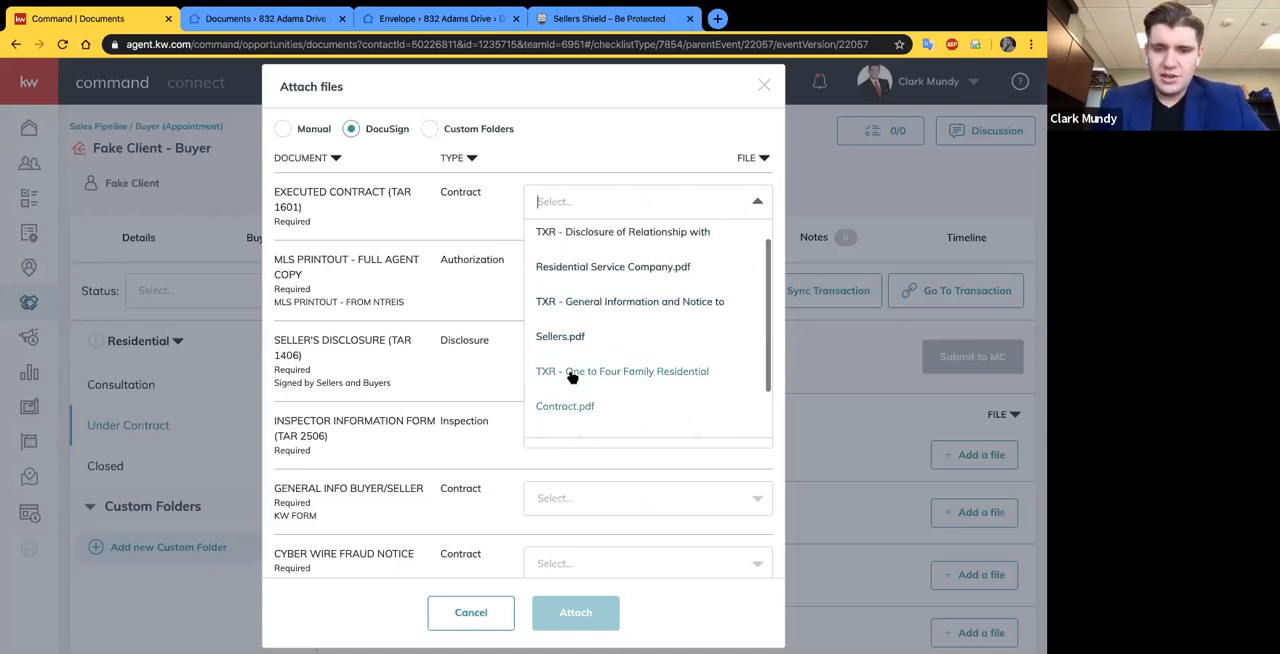
left_click(571, 374)
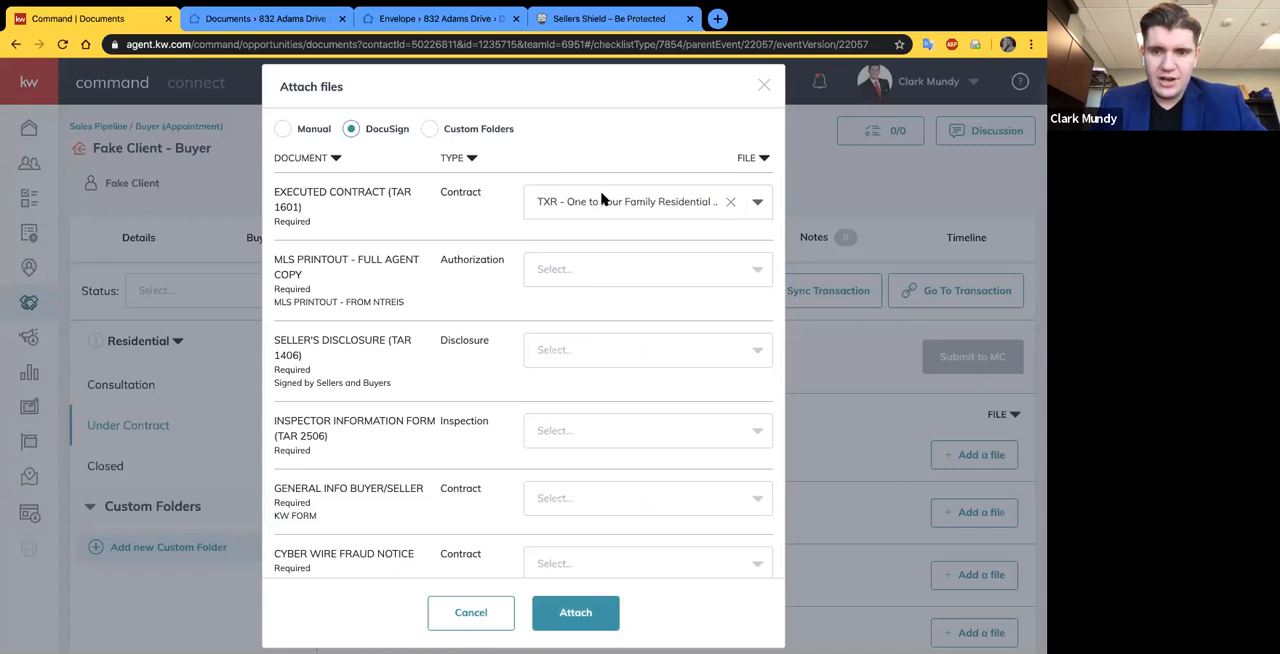
- Look over the DocuSign files offered for the Executed Contract and MLS Printout items without selecting another file
left_click(757, 203)
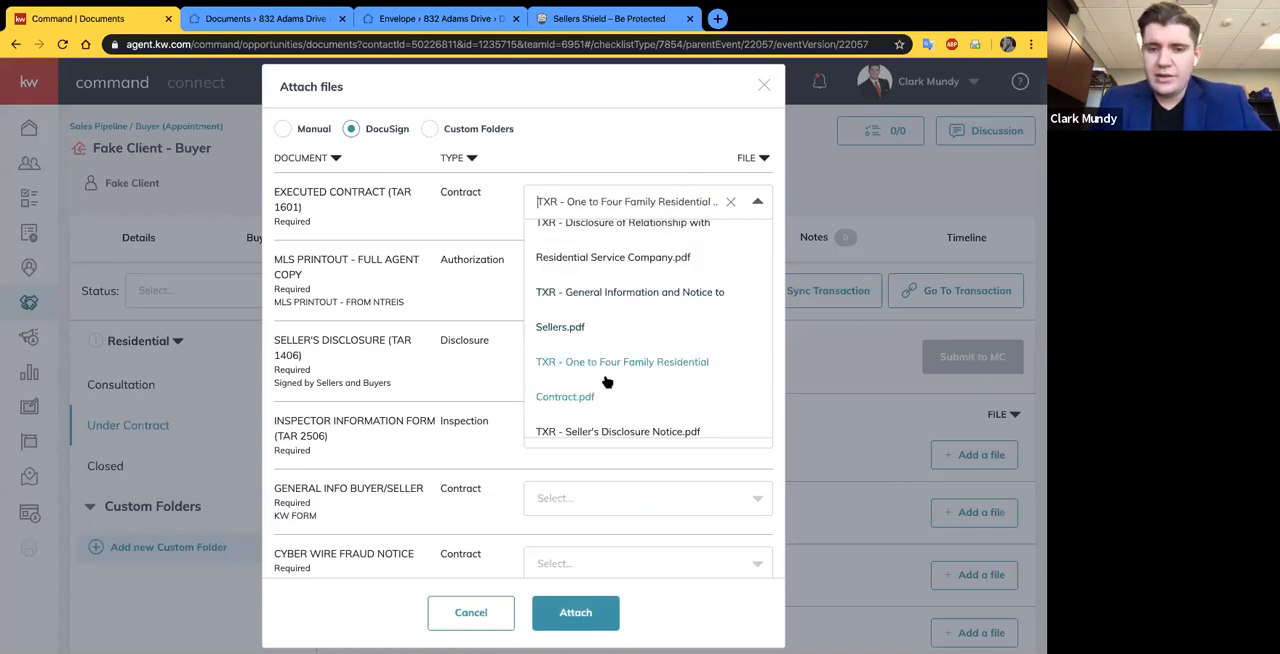
scroll(640, 380, "up", 1)
scroll(638, 302, "down", 2)
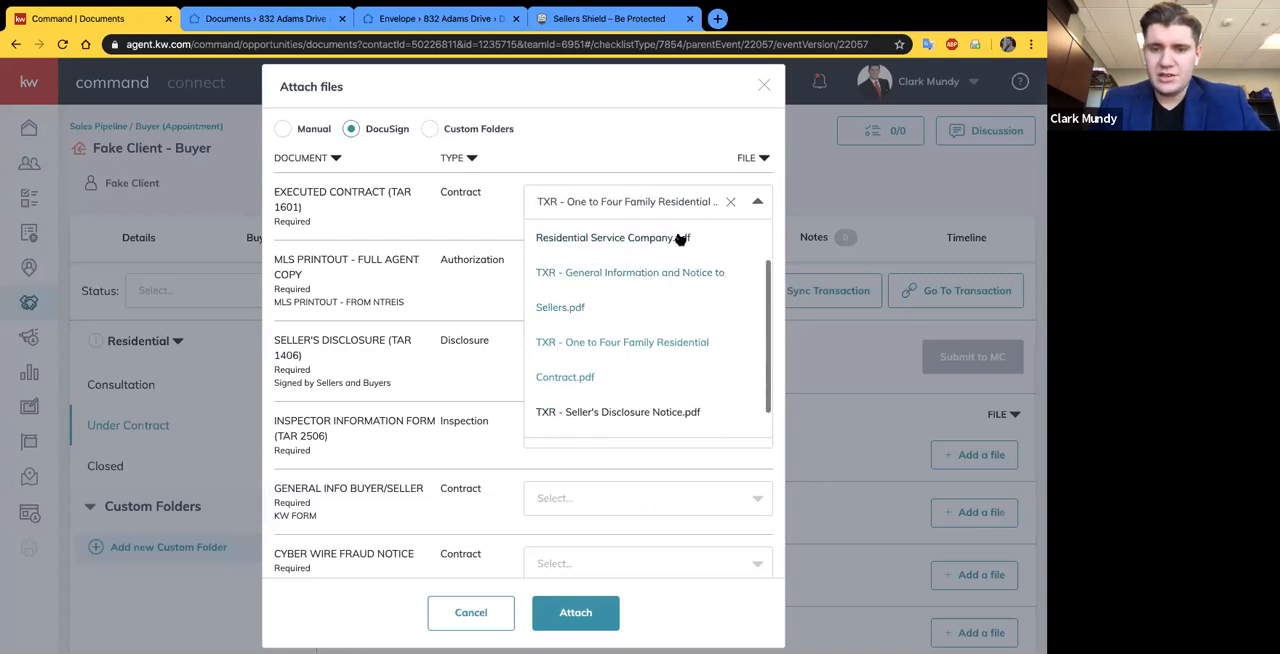
left_click(757, 203)
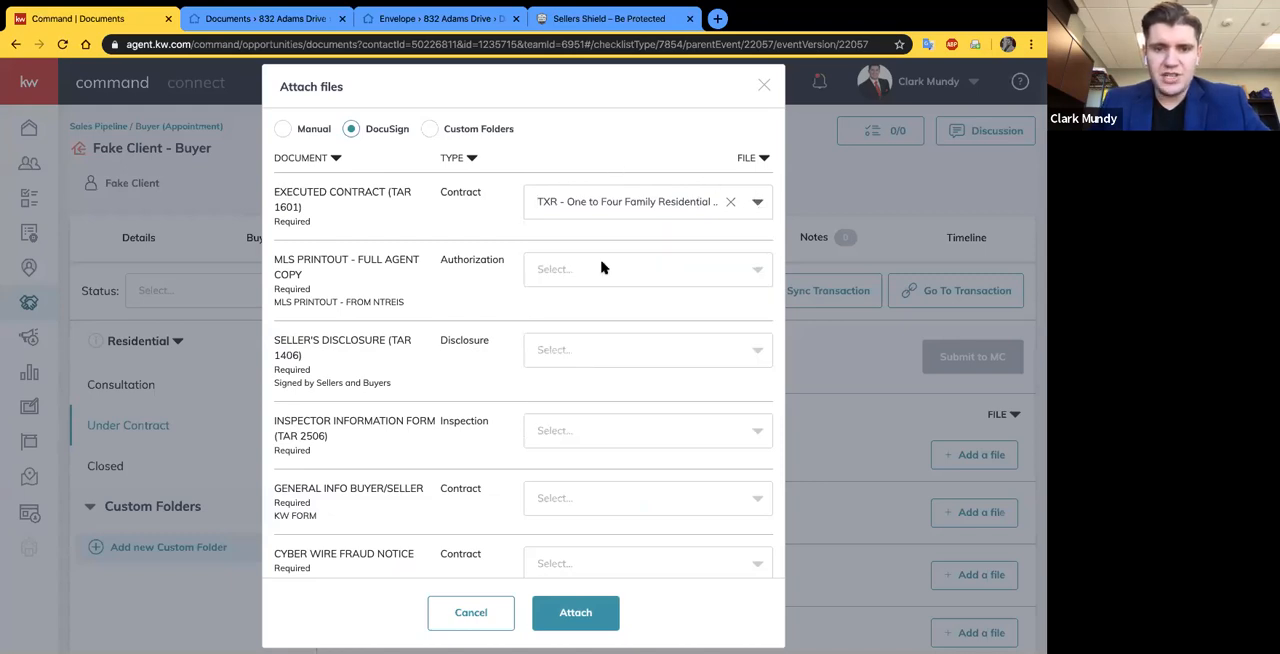
left_click(757, 271)
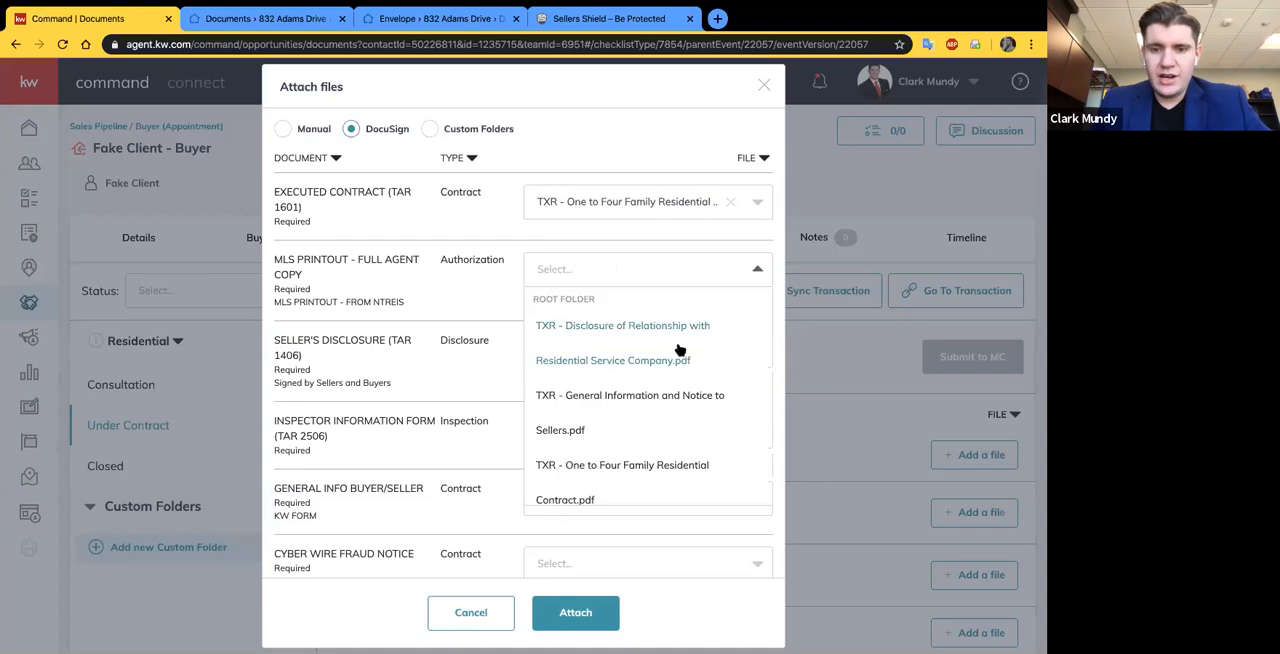
left_click(673, 140)
- Assign "TXR - Disclosure of Relationship with Residential Service Company.pdf" to the RRS - American Home Shield (TAR 2513) item
scroll(429, 457, "down", 3)
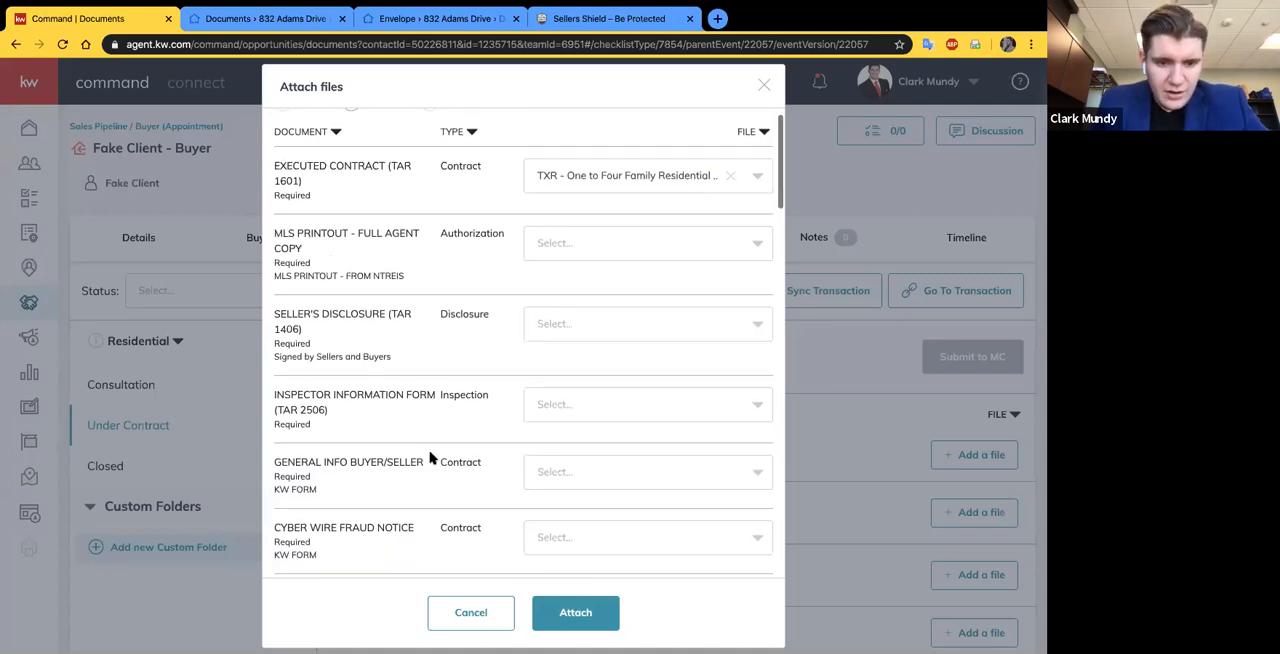
scroll(429, 457, "down", 3)
left_click(709, 434)
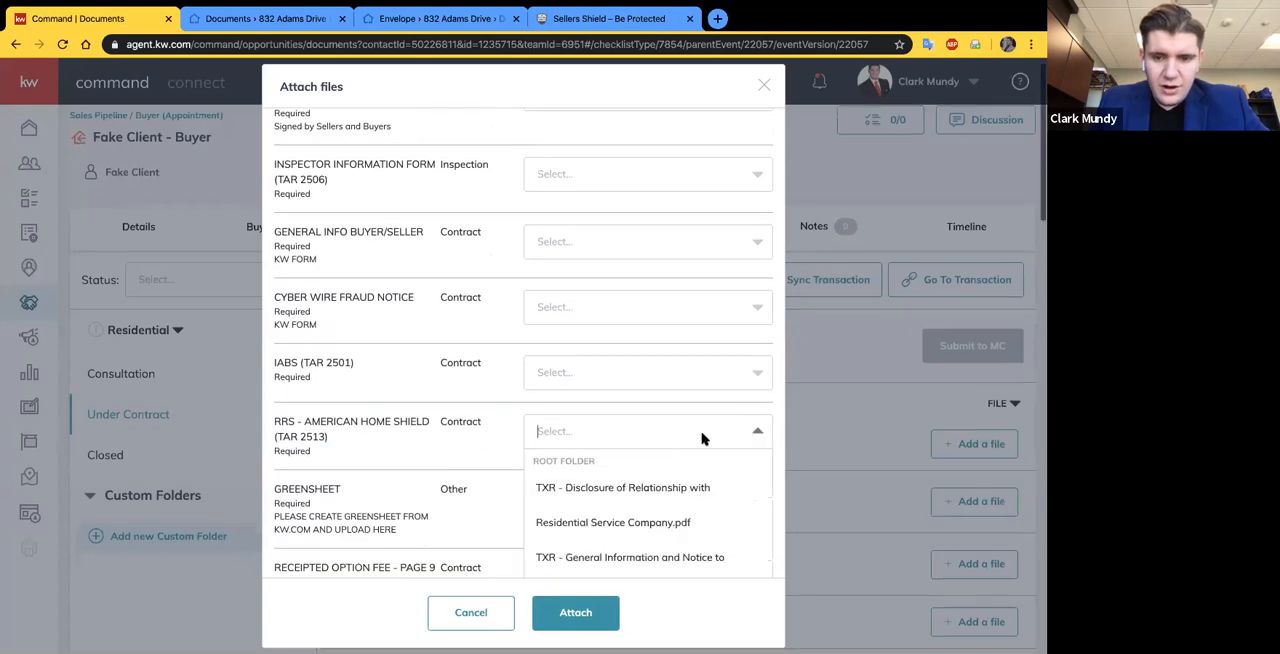
left_click(650, 522)
- Assign "TXR - General Information and Notice to Sellers.pdf" to the General Info Buyer/Seller item and attach all selected files
scroll(438, 350, "up", 4)
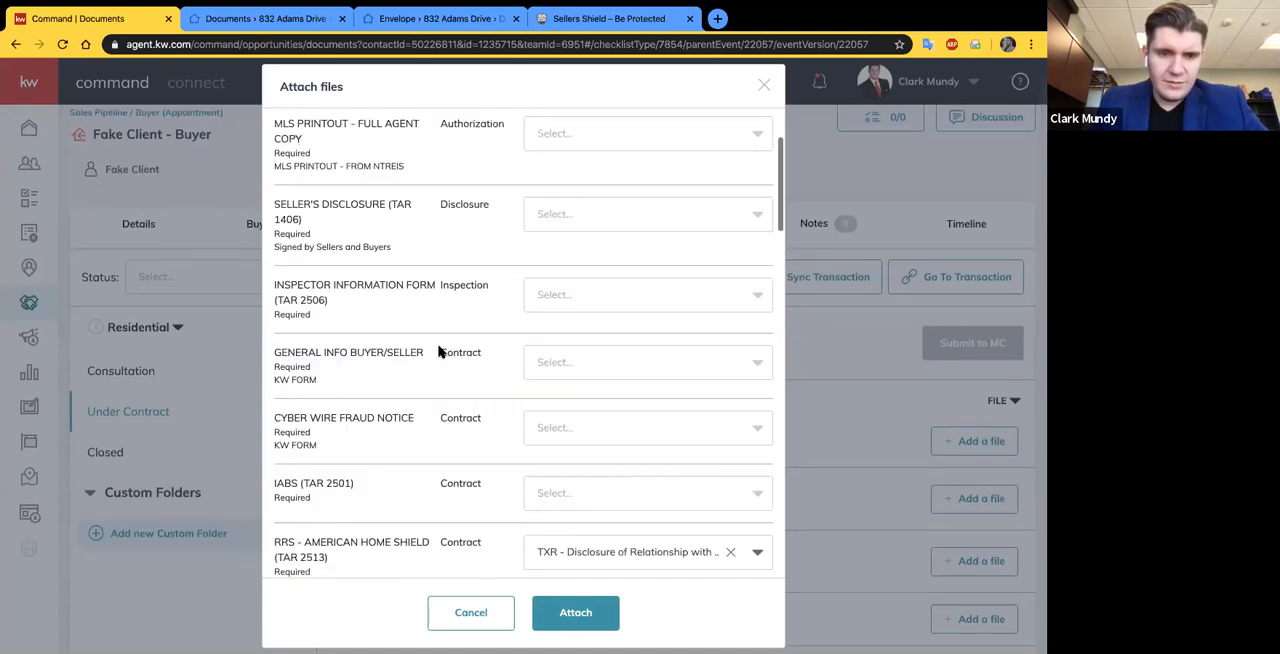
left_click(611, 406)
scroll(617, 511, "down", 1)
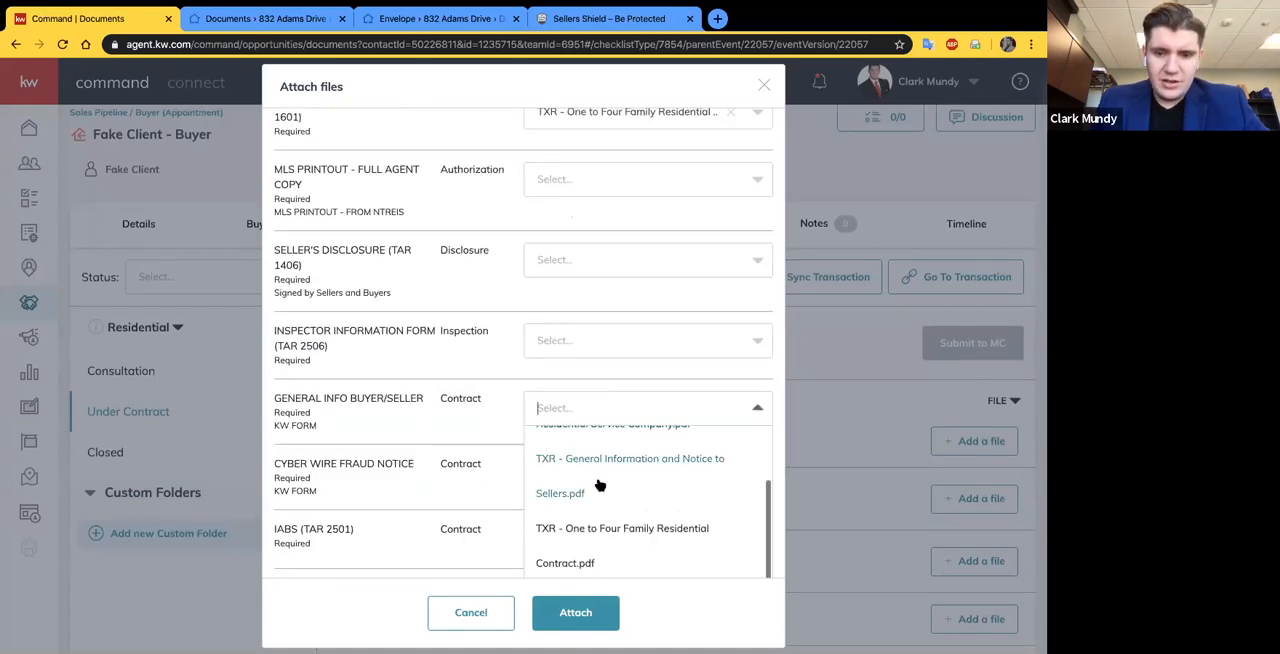
left_click(566, 480)
scroll(483, 380, "up", 3)
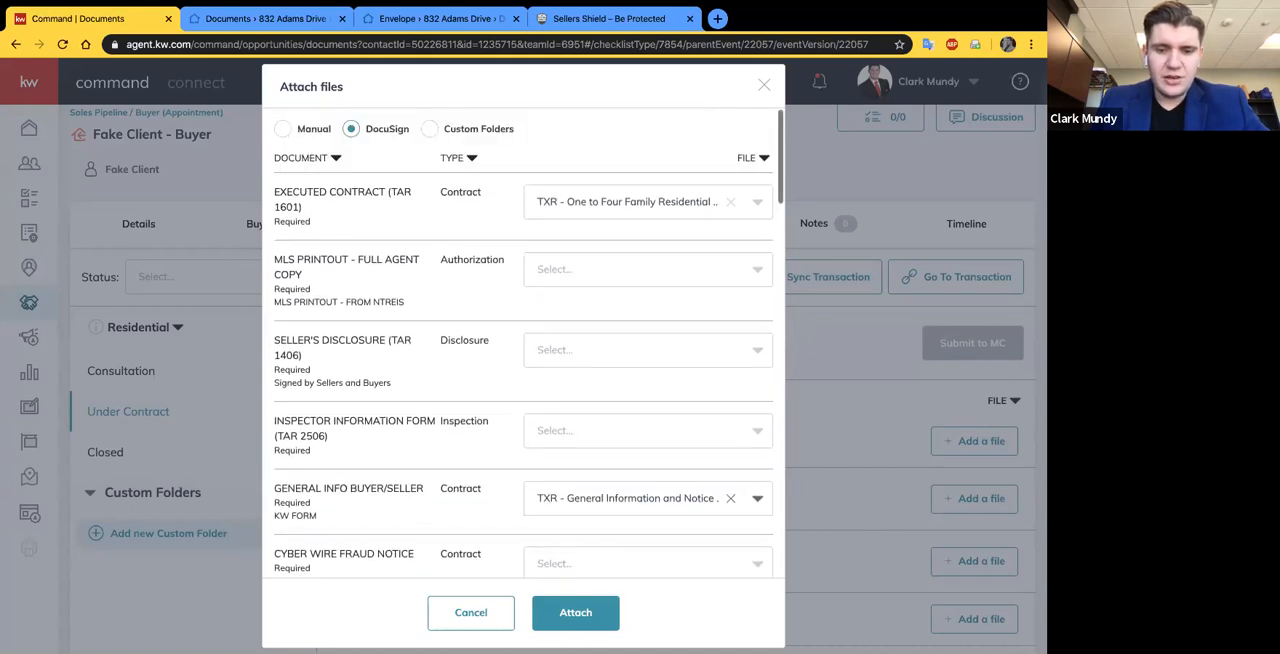
left_click(585, 617)
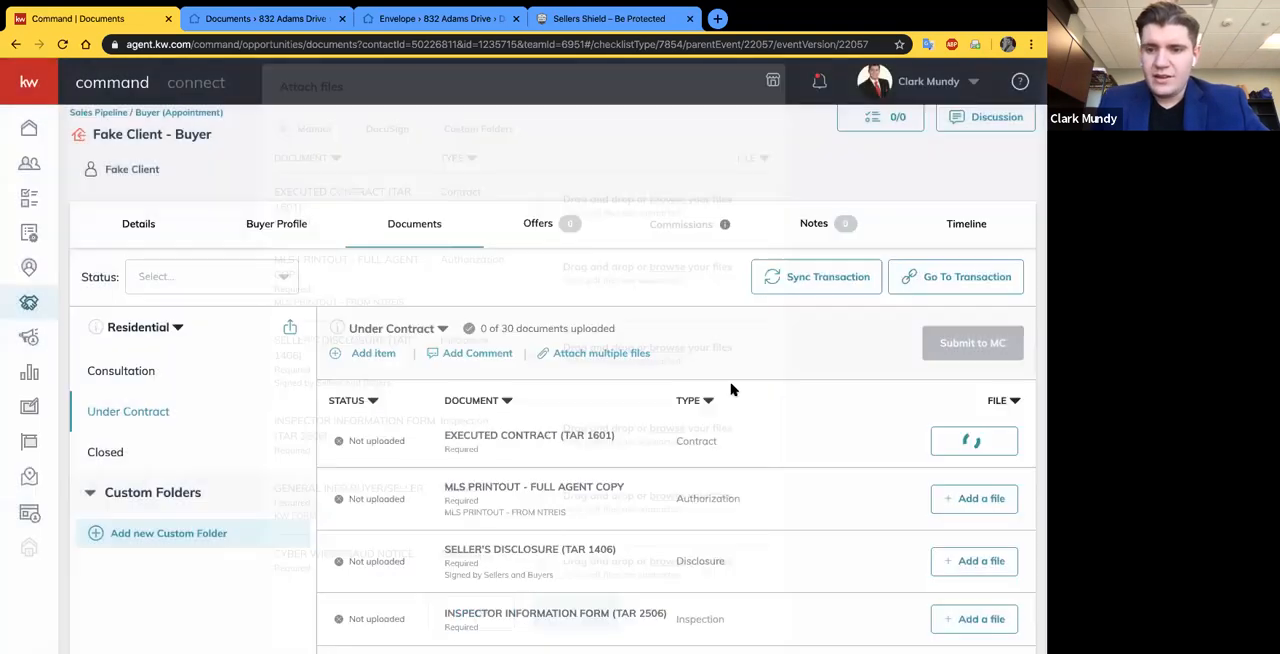
- Check the Under Contract checklist for the files attached to the contract, general information and American Home Shield items
scroll(733, 388, "down", 2)
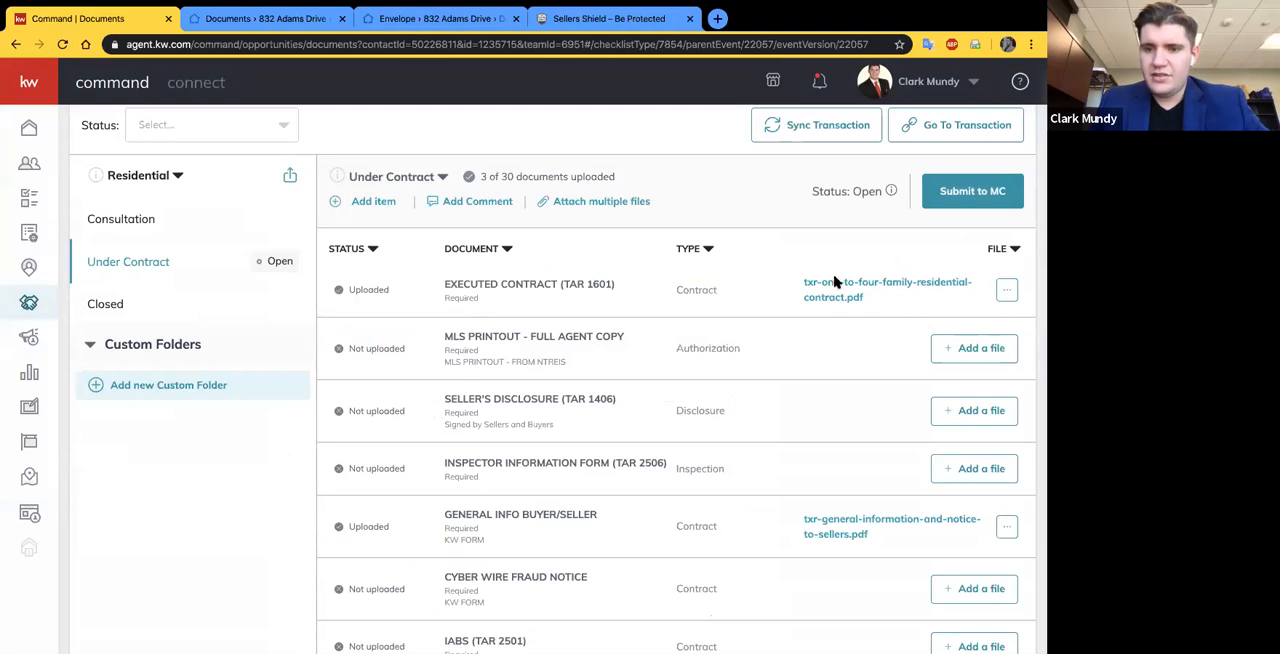
scroll(827, 344, "down", 1)
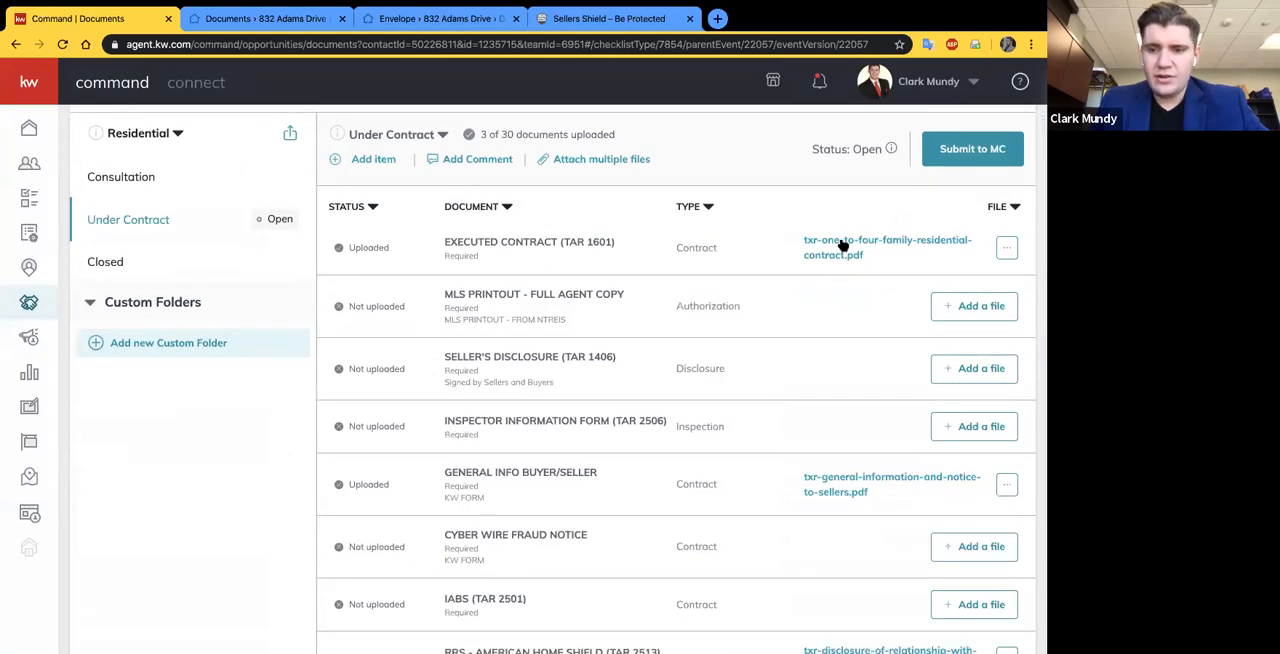
scroll(838, 506, "down", 1)
scroll(838, 506, "down", 4)
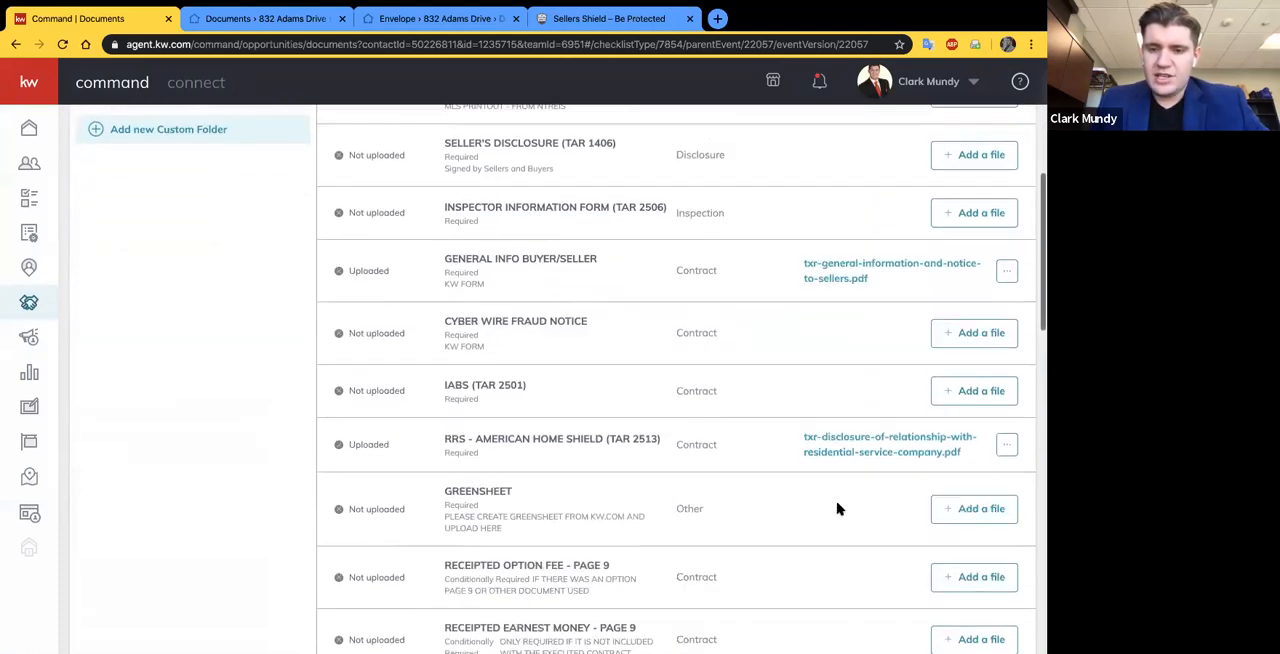
scroll(817, 402, "up", 1)
scroll(817, 402, "up", 7)
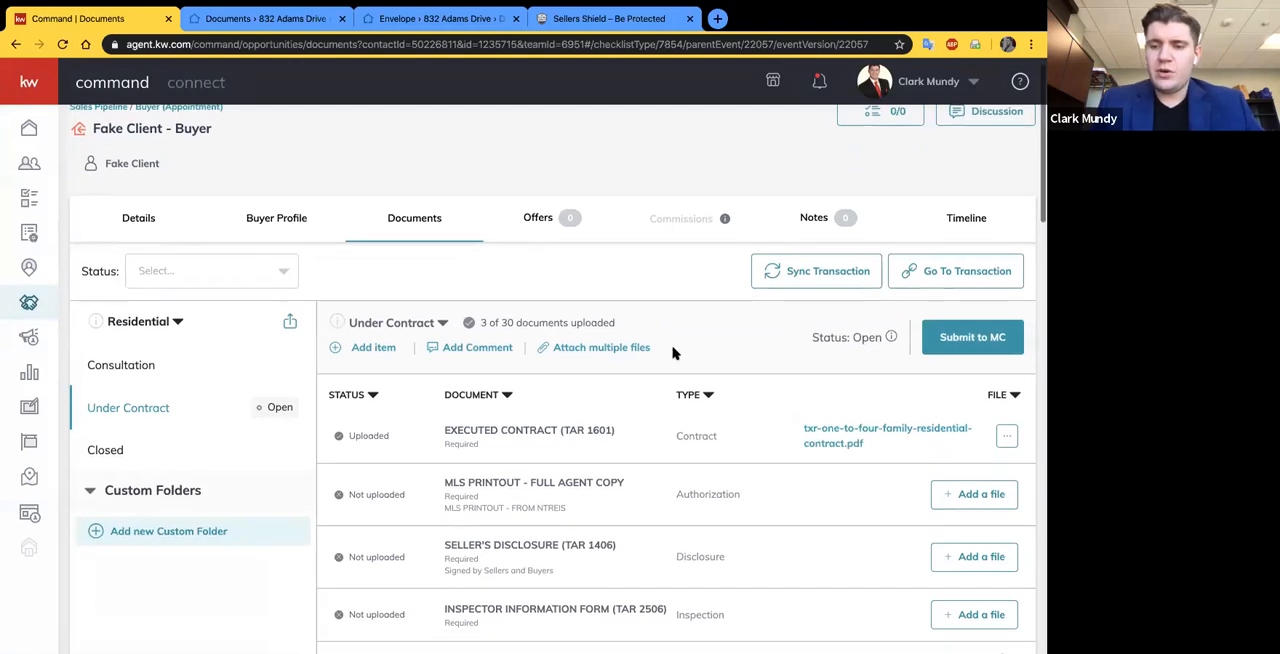
- Review the upload status of each required Under Contract document and locate the option for submitting the checklist to the MC
scroll(928, 240, "down", 2)
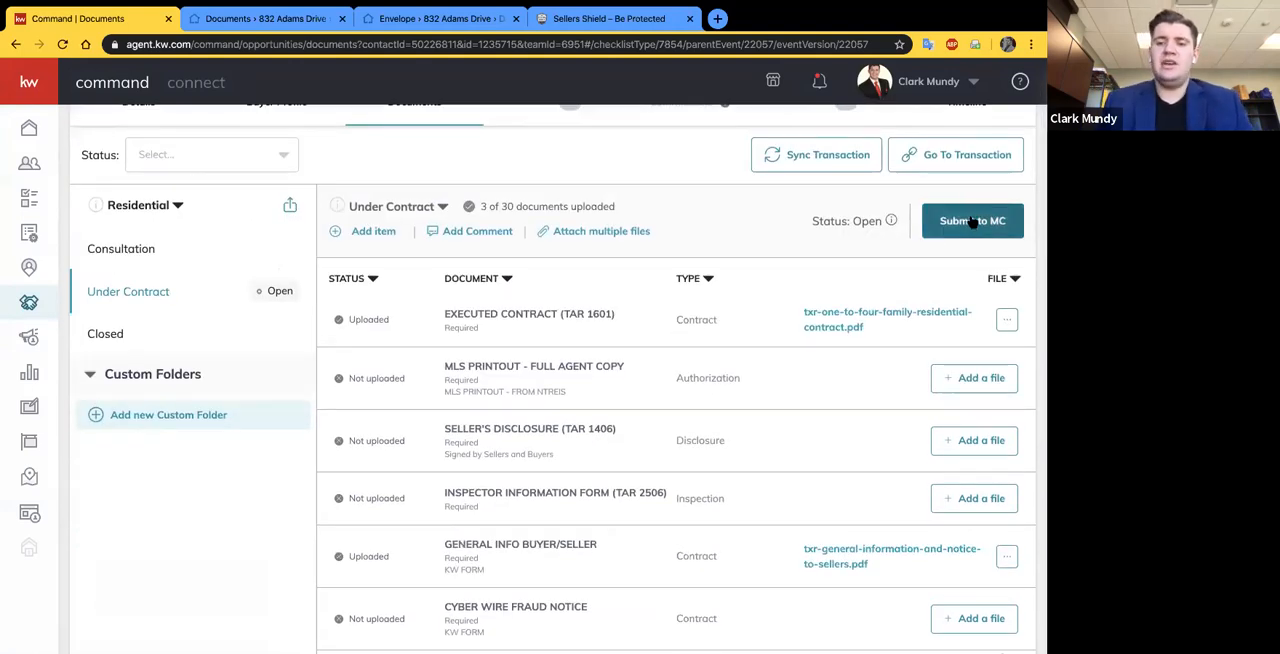
scroll(960, 432, "down", 2)
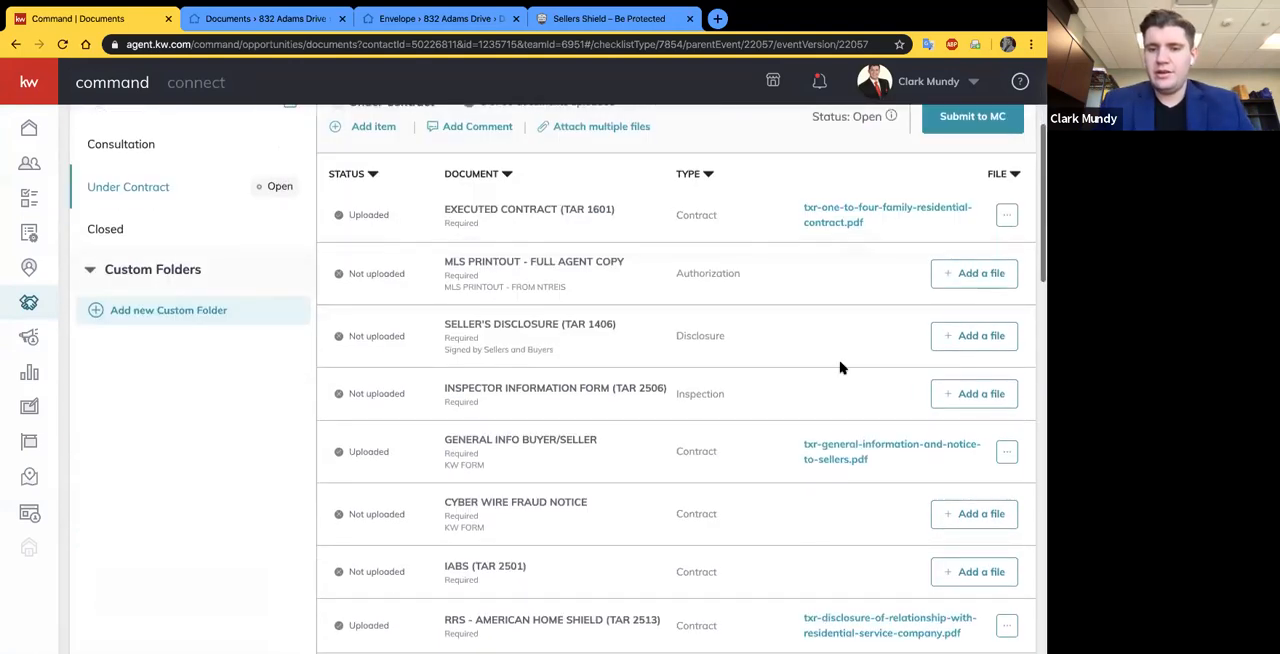
scroll(740, 230, "up", 1)
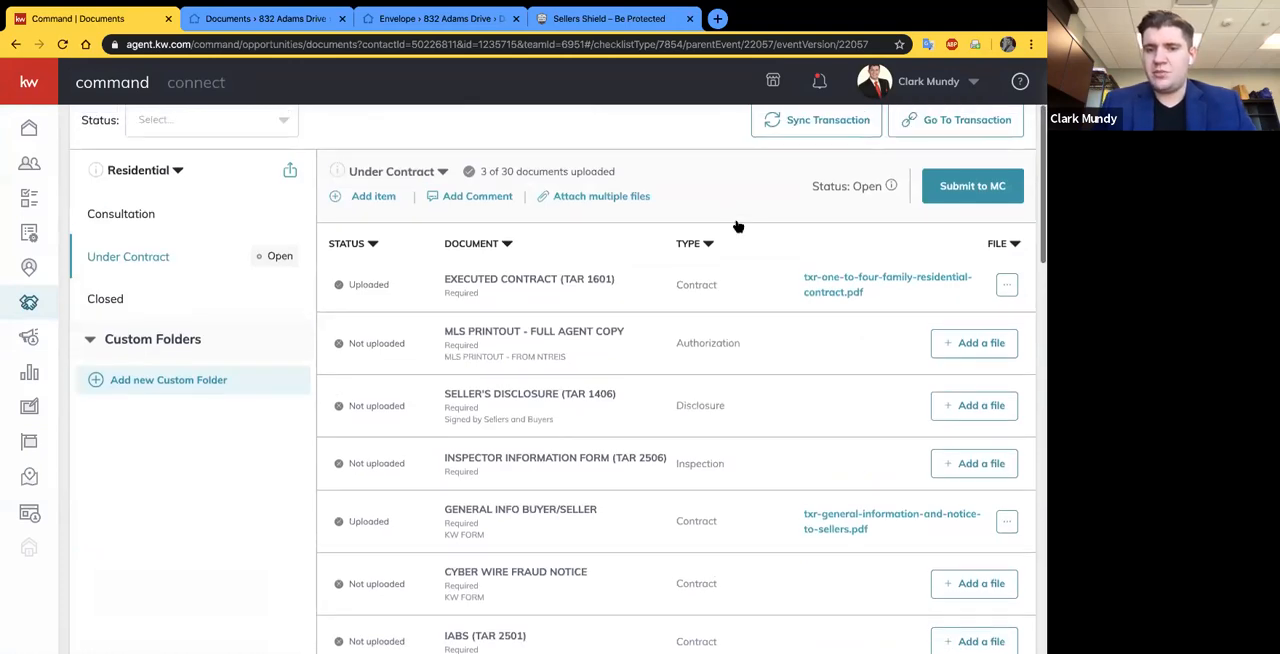
scroll(674, 157, "up", 1)
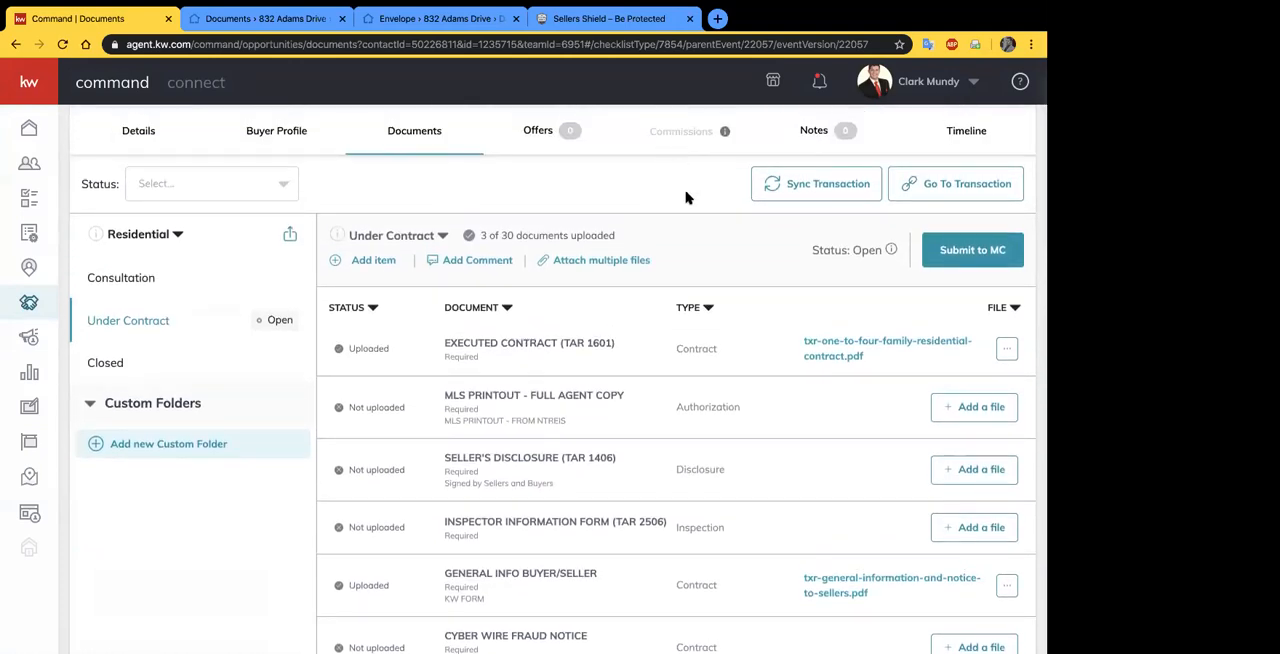
scroll(686, 197, "up", 1)
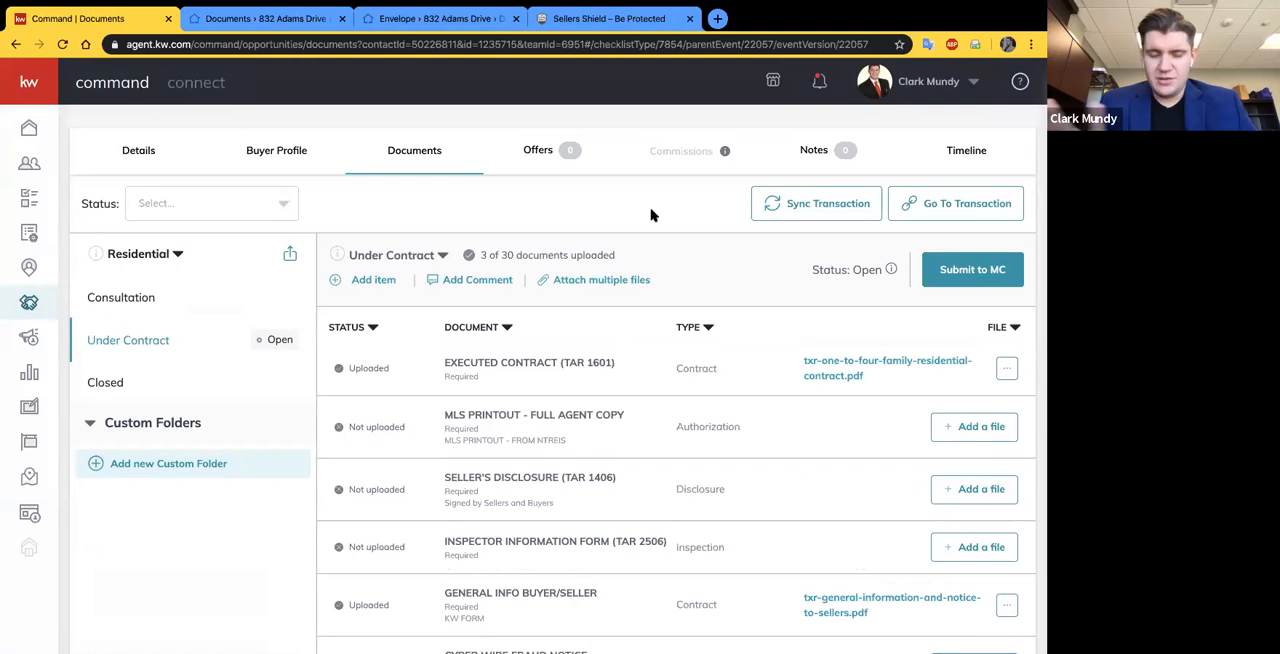
scroll(670, 250, "down", 1)
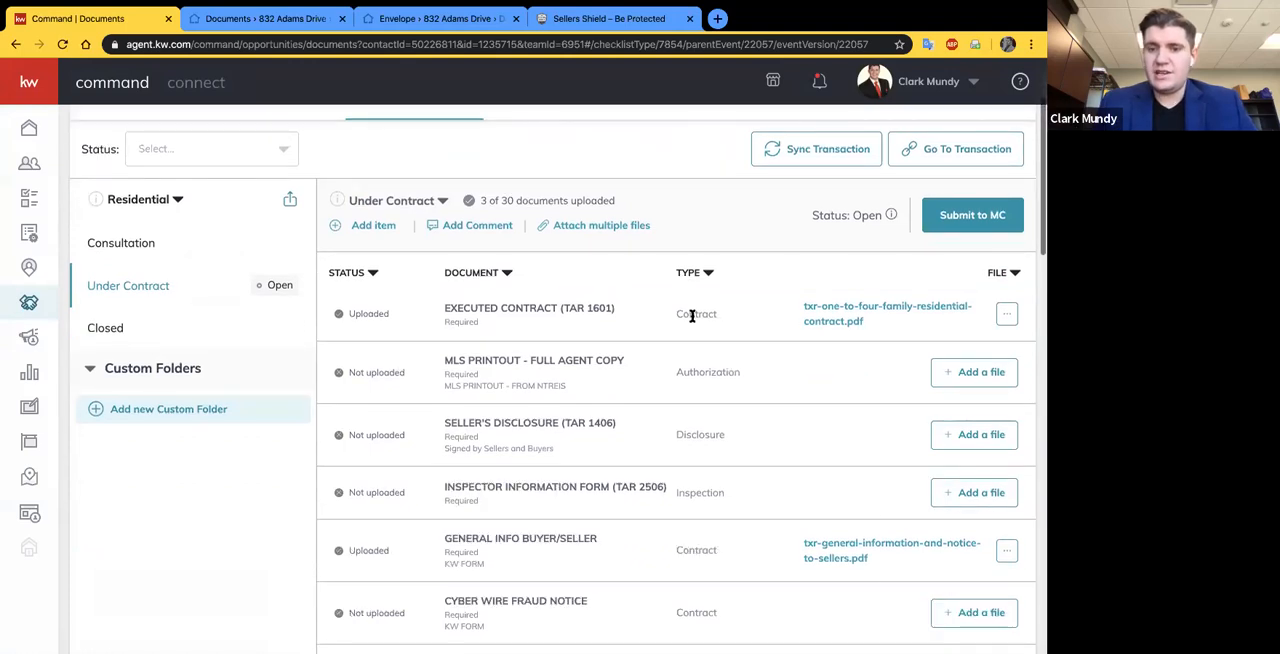
scroll(700, 300, "down", 2)
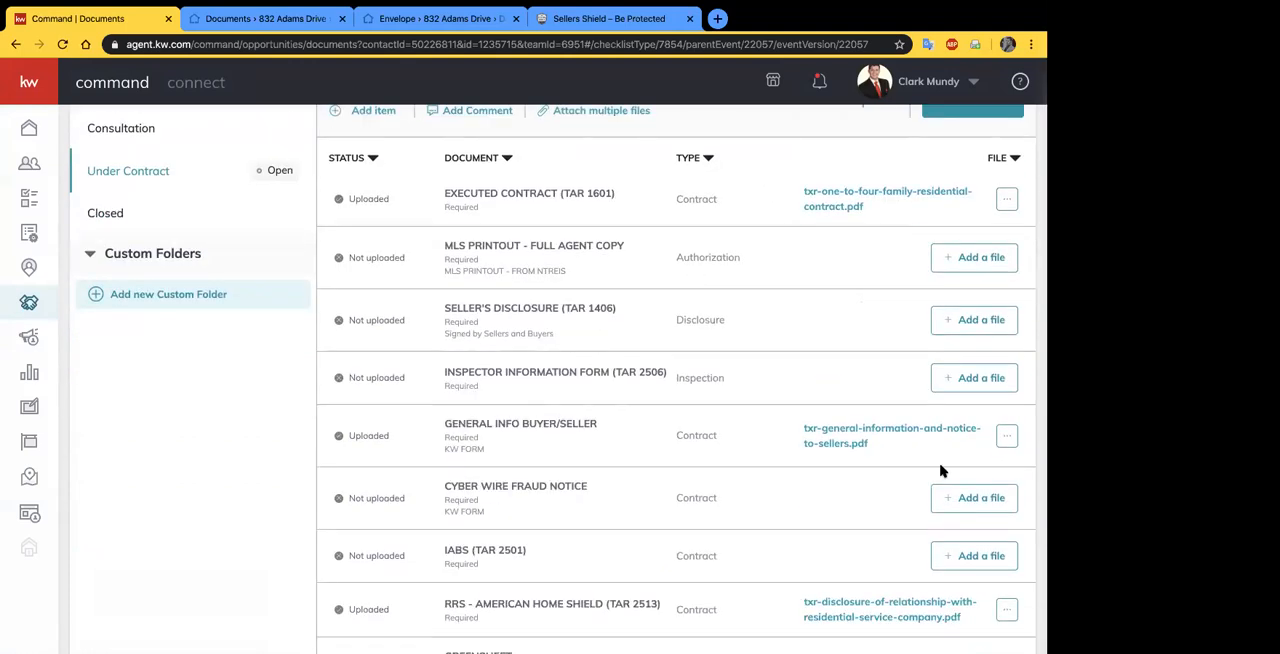
scroll(903, 309, "down", 1)
scroll(903, 309, "up", 6)
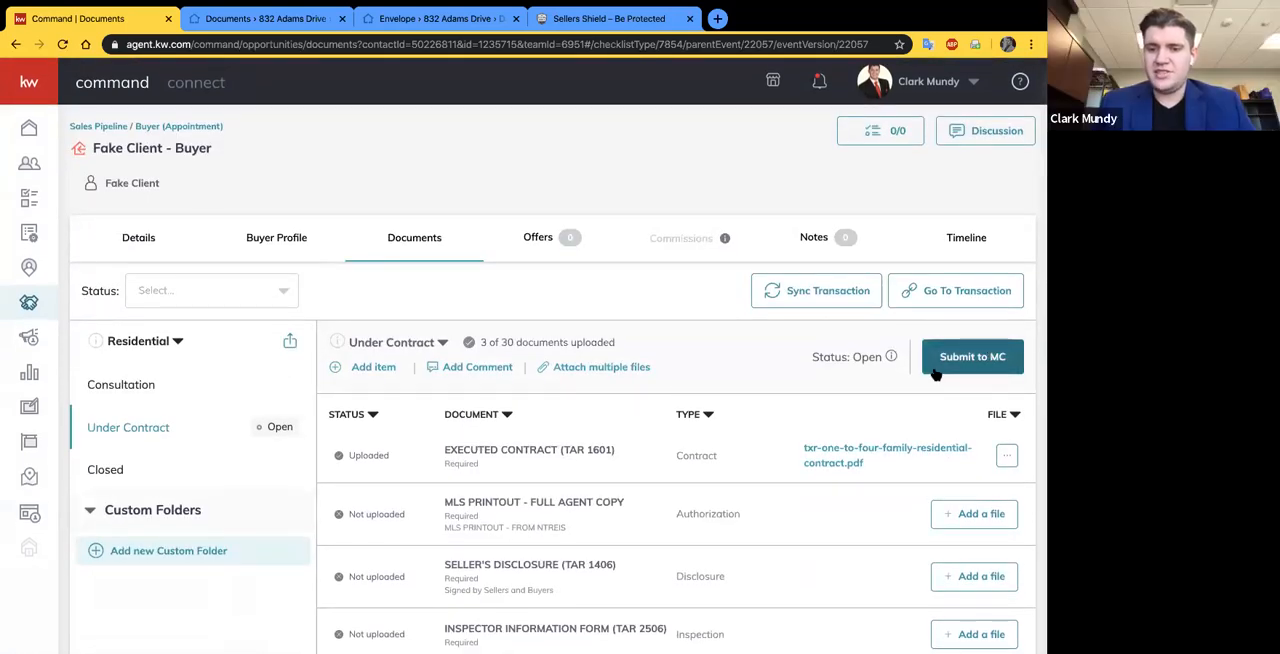
scroll(900, 380, "down", 2)
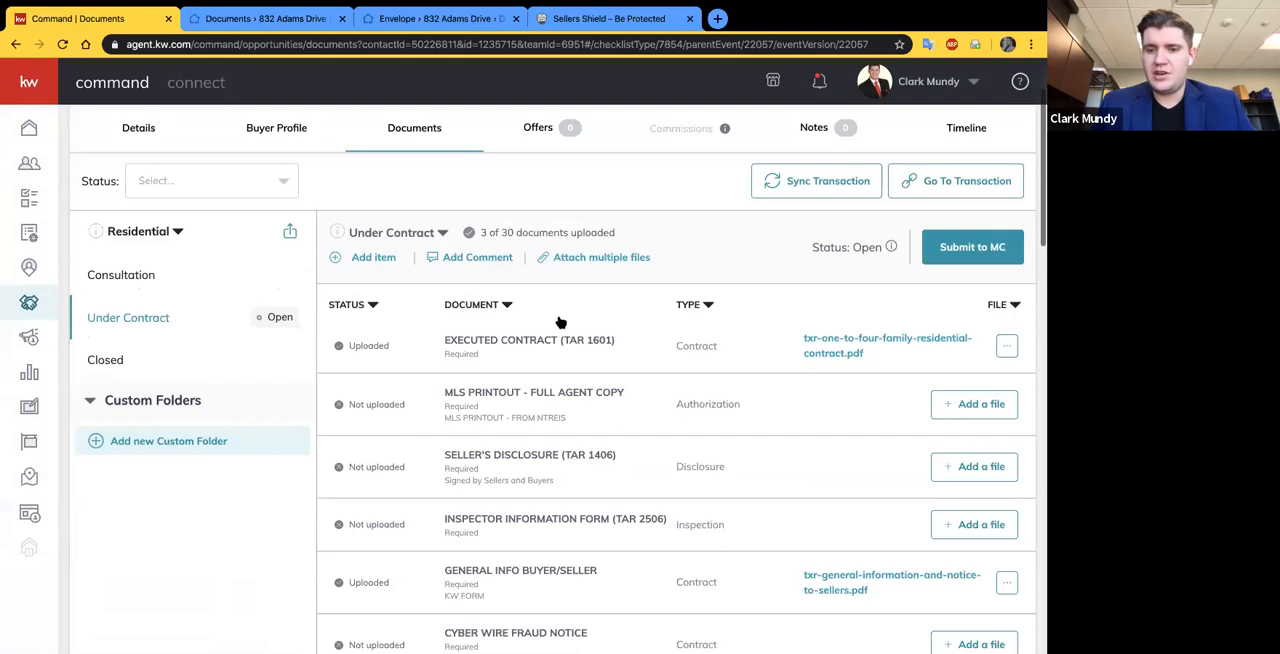
scroll(741, 378, "down", 1)
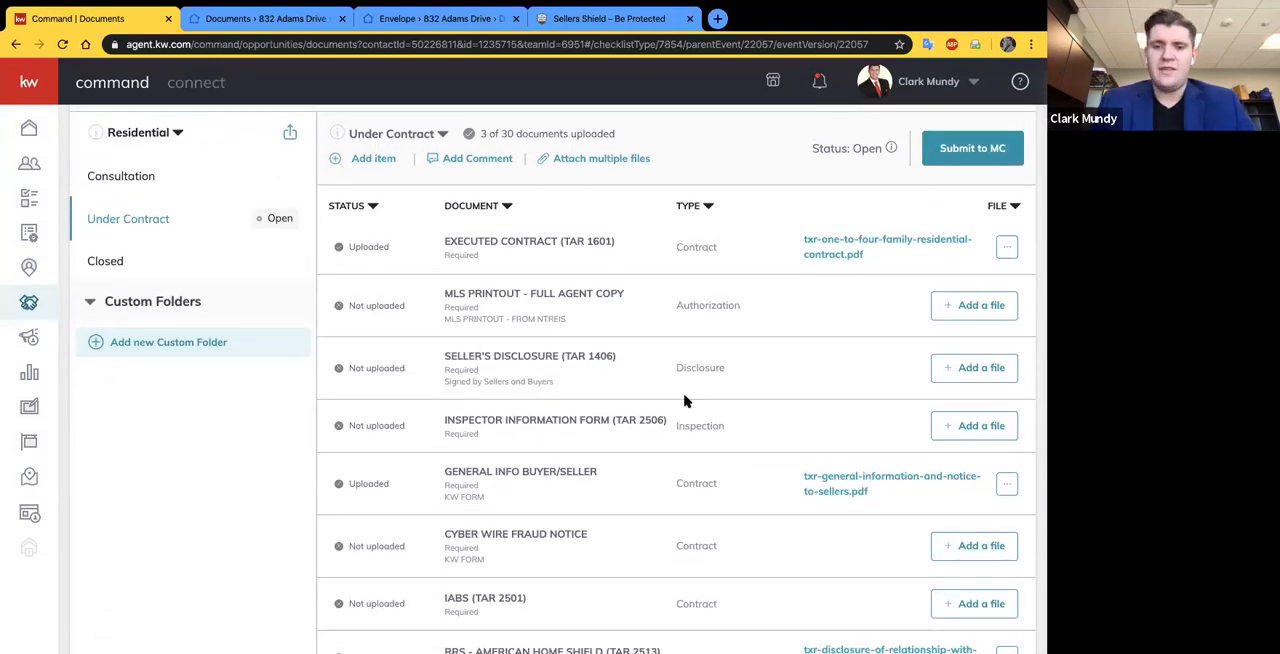
scroll(695, 279, "up", 3)
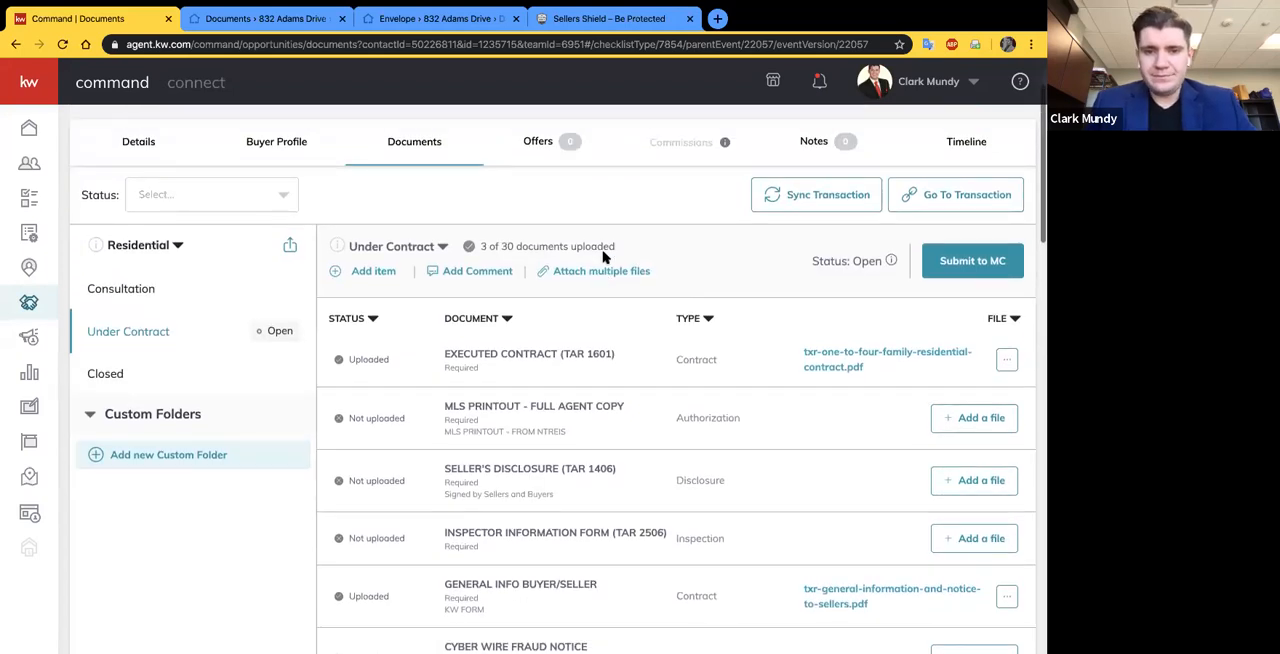
scroll(631, 391, "down", 2)
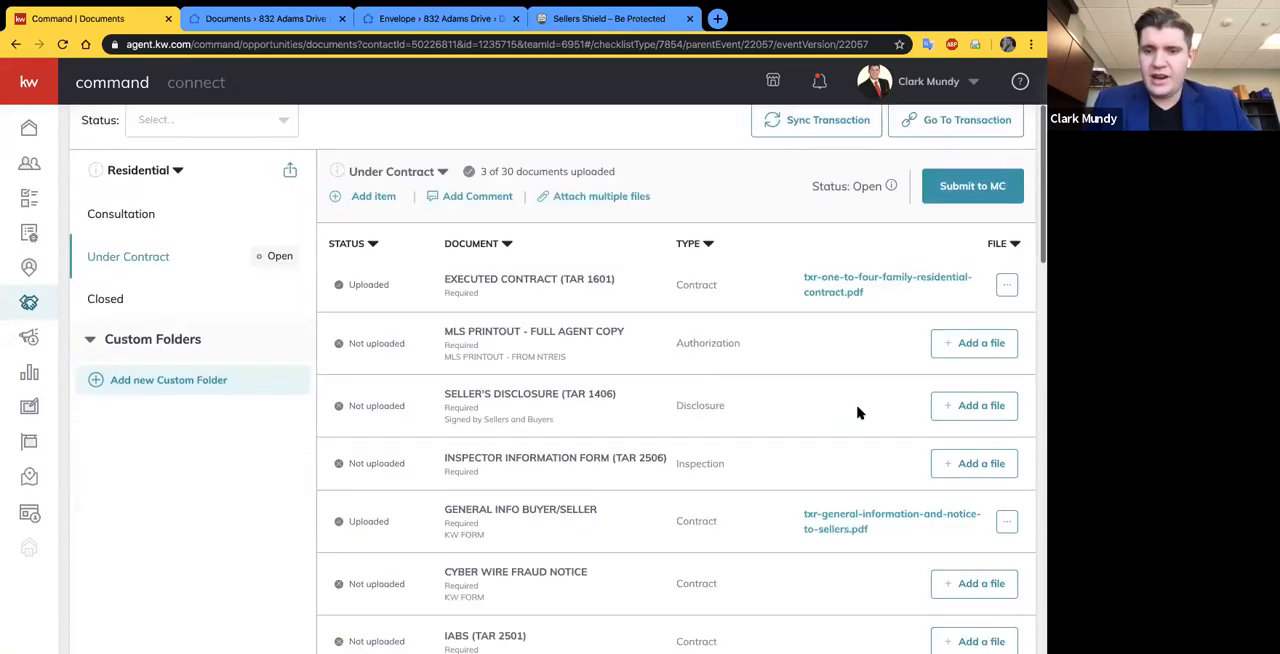
scroll(760, 490, "down", 2)
scroll(663, 466, "up", 5)
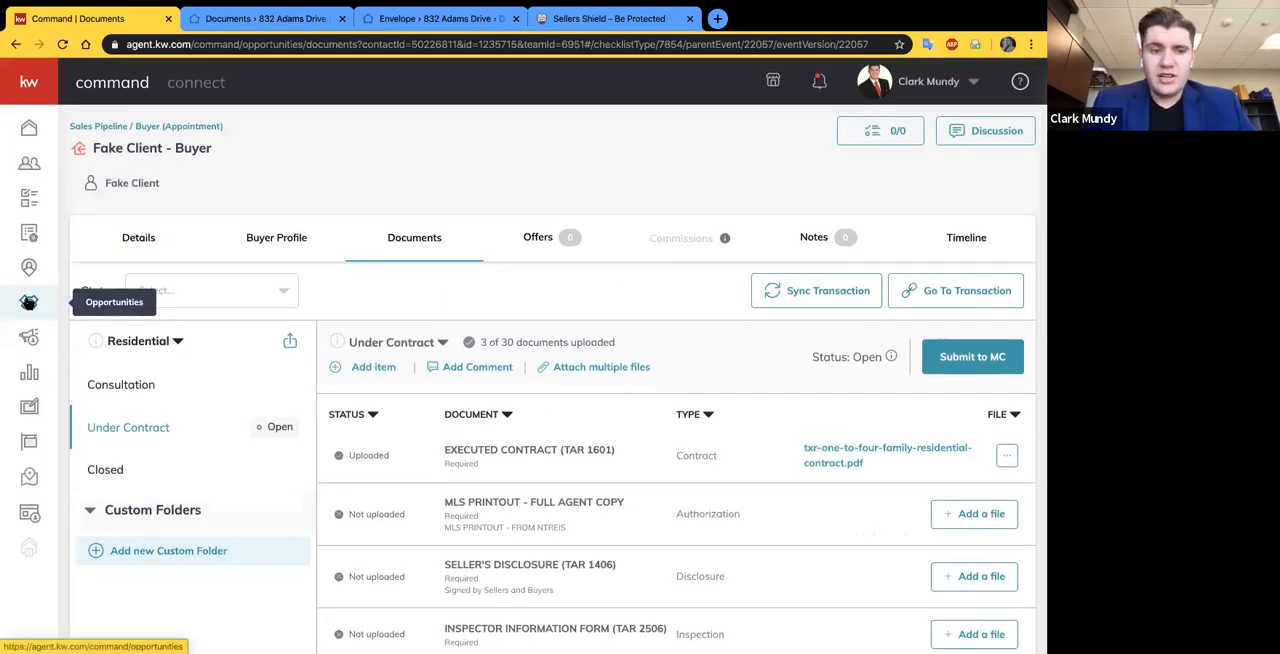
- Open the documents of the closed $255,000 buyer deal from the list of all opportunities
left_click(29, 302)
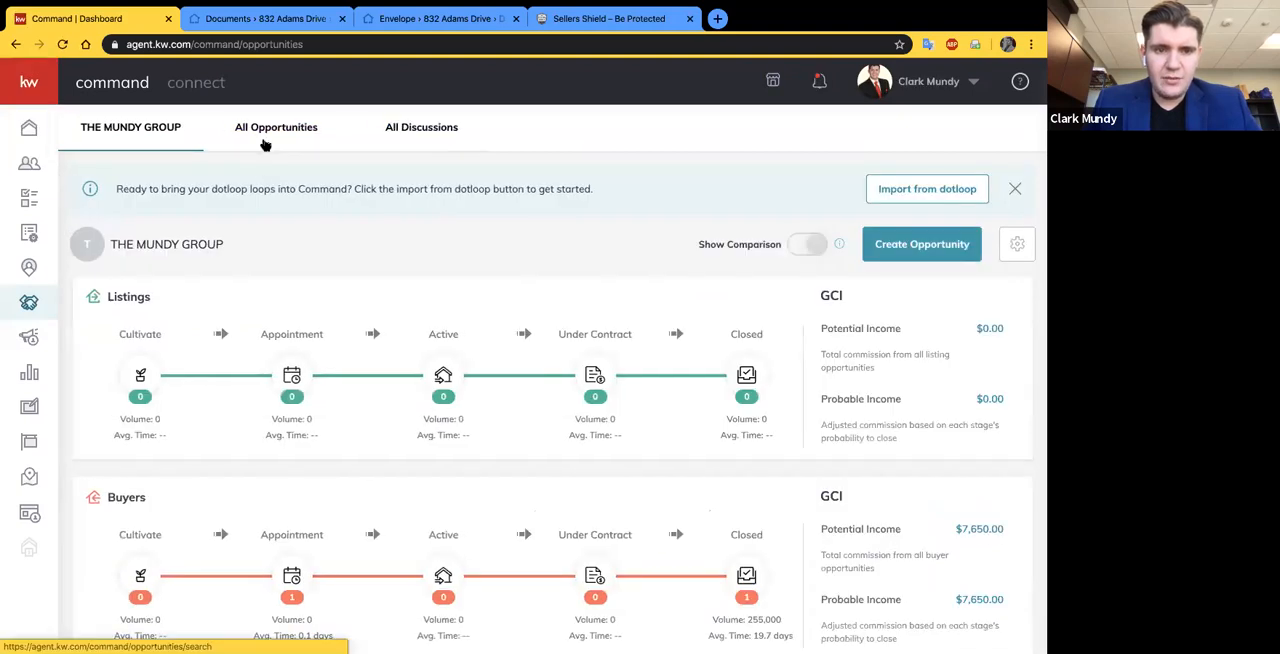
left_click(270, 135)
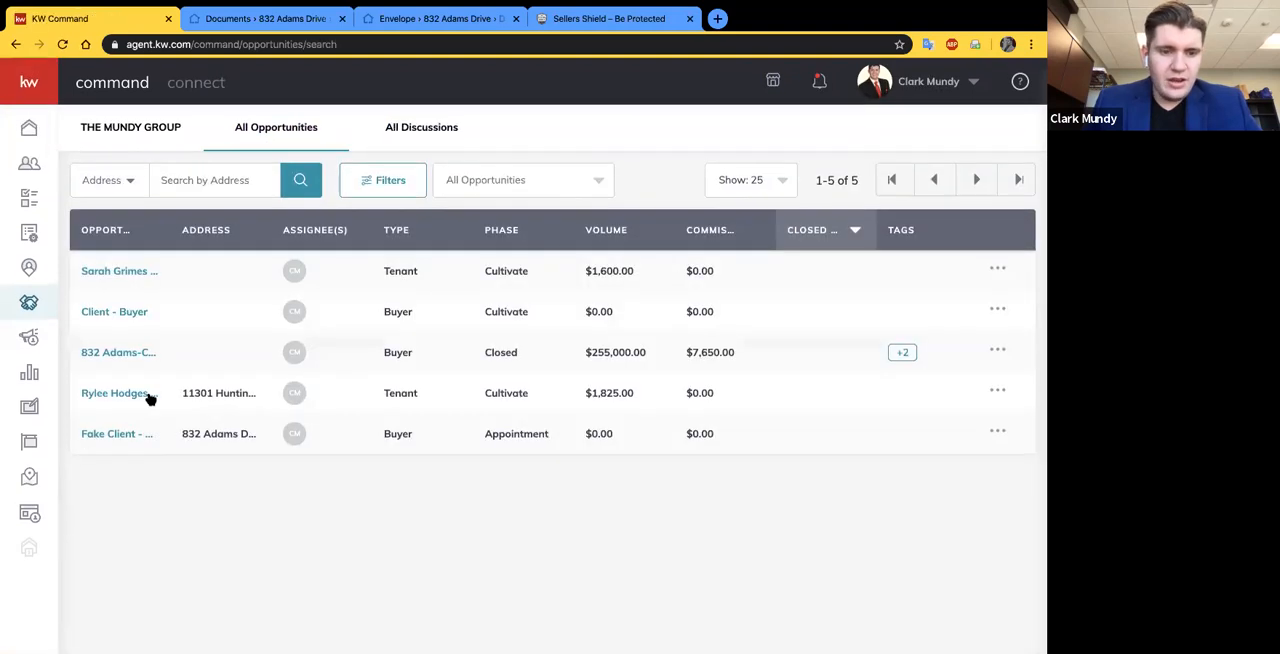
left_click(118, 354)
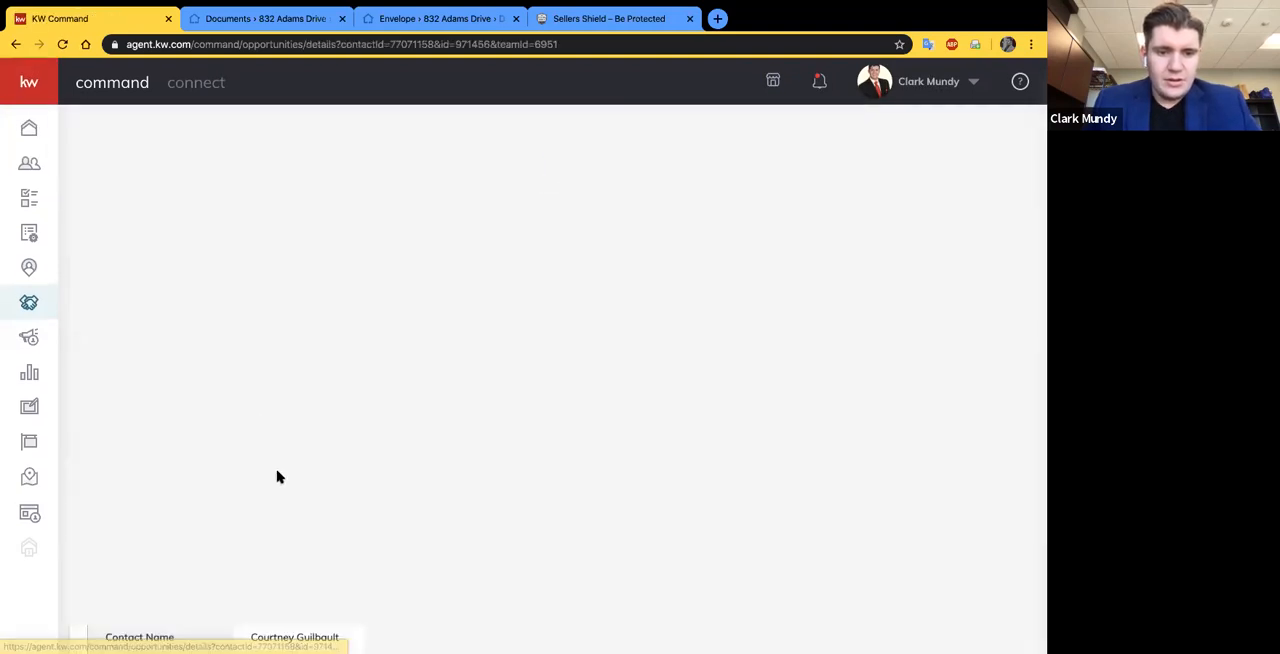
left_click(430, 240)
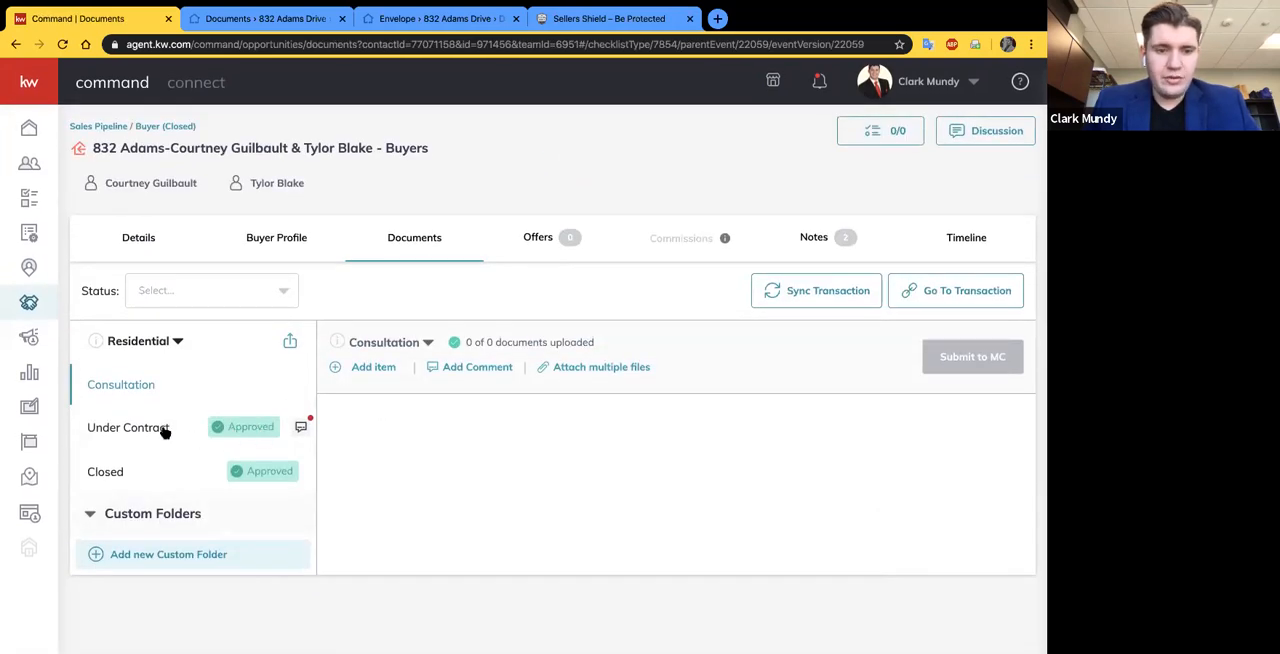
- Review the approval status and attached file of each document in the closed deal's Under Contract checklist
left_click(165, 430)
scroll(459, 424, "down", 1)
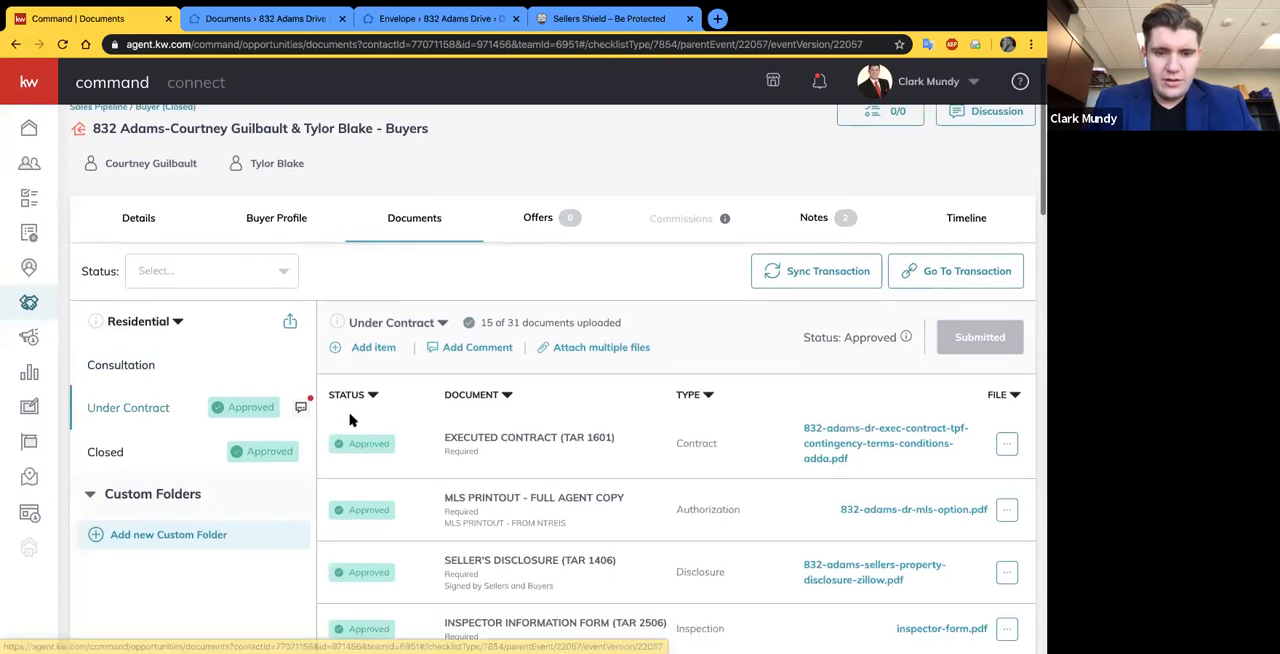
scroll(380, 437, "down", 1)
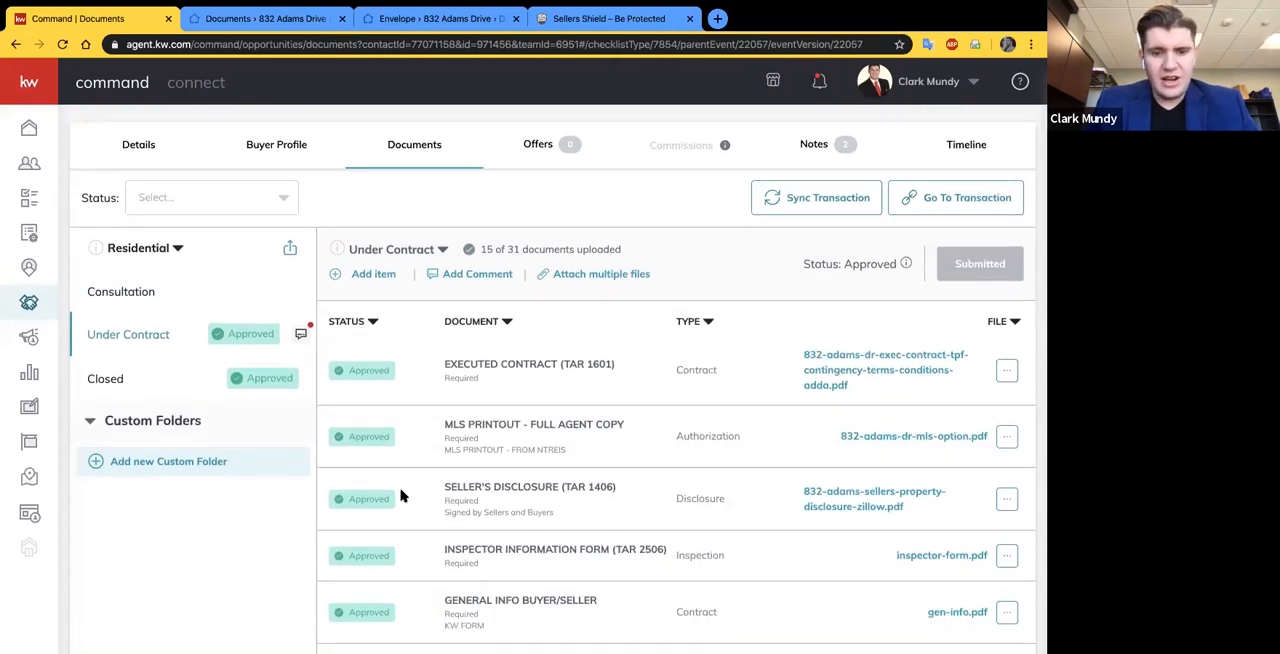
scroll(403, 491, "down", 3)
scroll(401, 495, "down", 1)
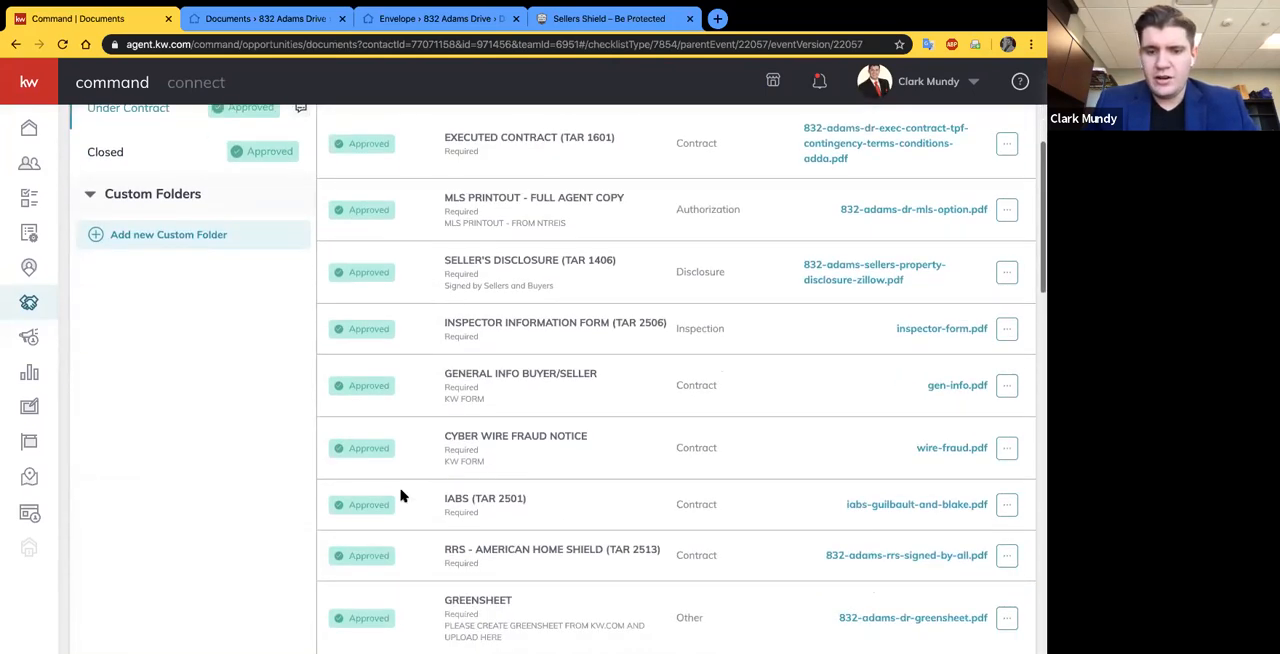
scroll(401, 495, "down", 3)
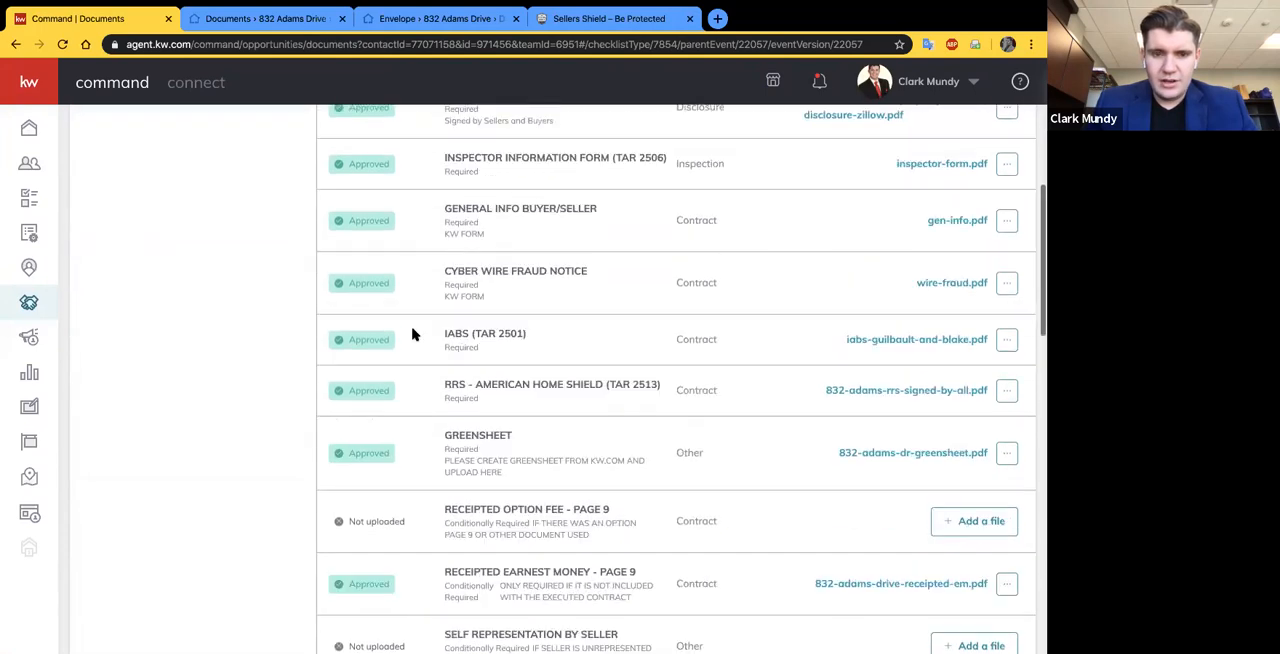
scroll(413, 335, "up", 8)
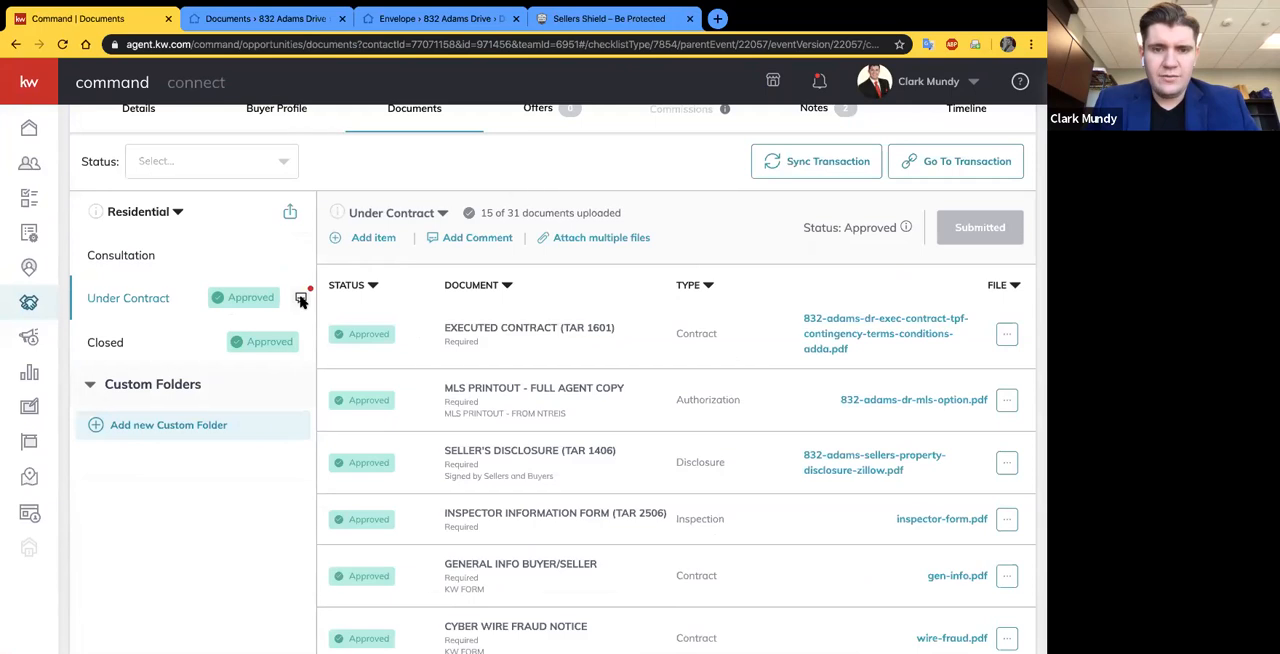
- Read through all the checklist comments on the closed deal's Under Contract stage and close them
left_click(301, 299)
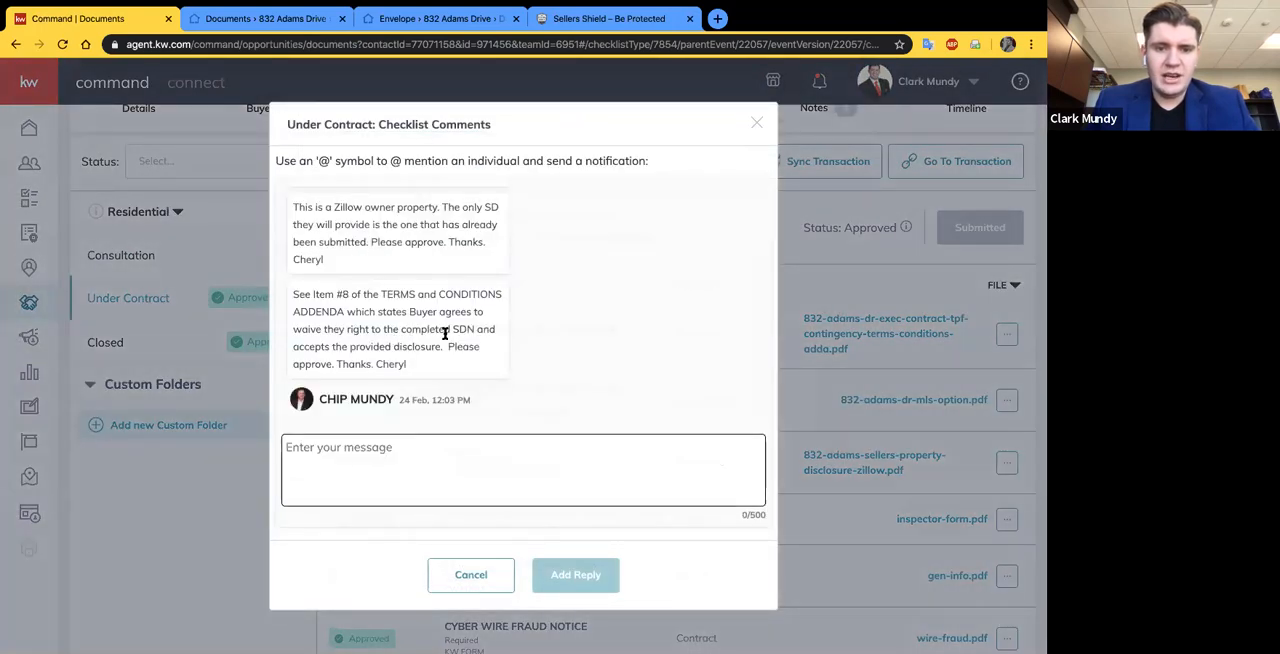
scroll(445, 333, "up", 2)
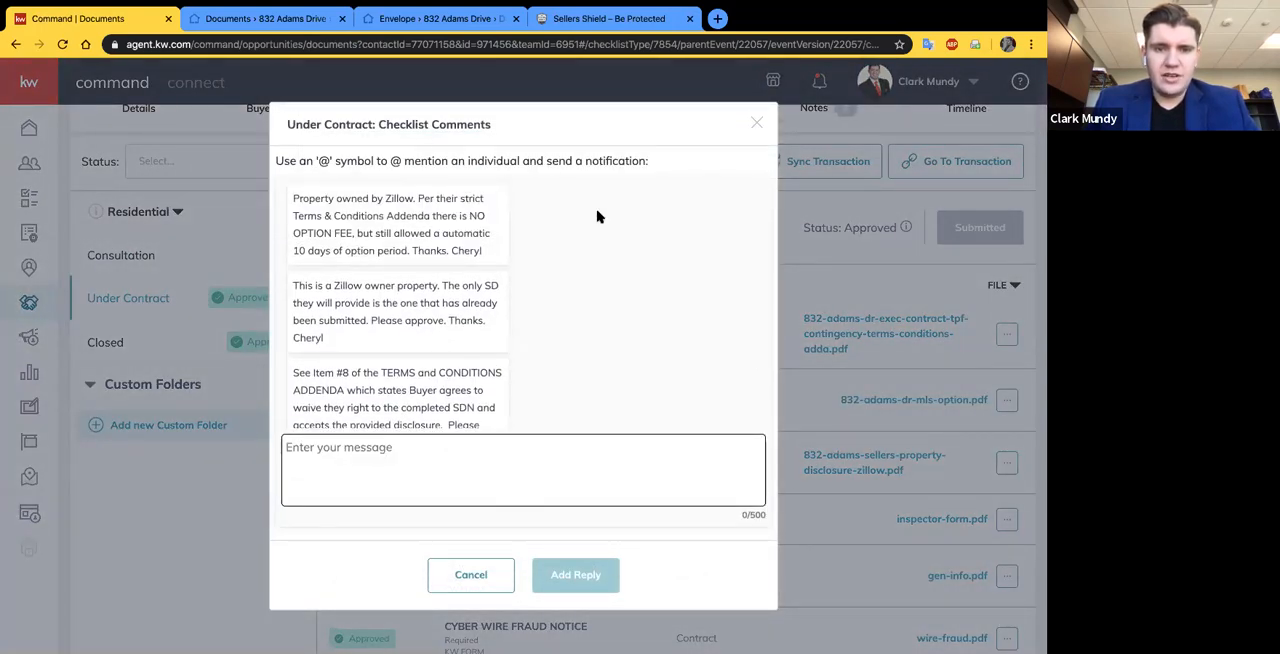
scroll(591, 303, "down", 1)
scroll(589, 302, "up", 1)
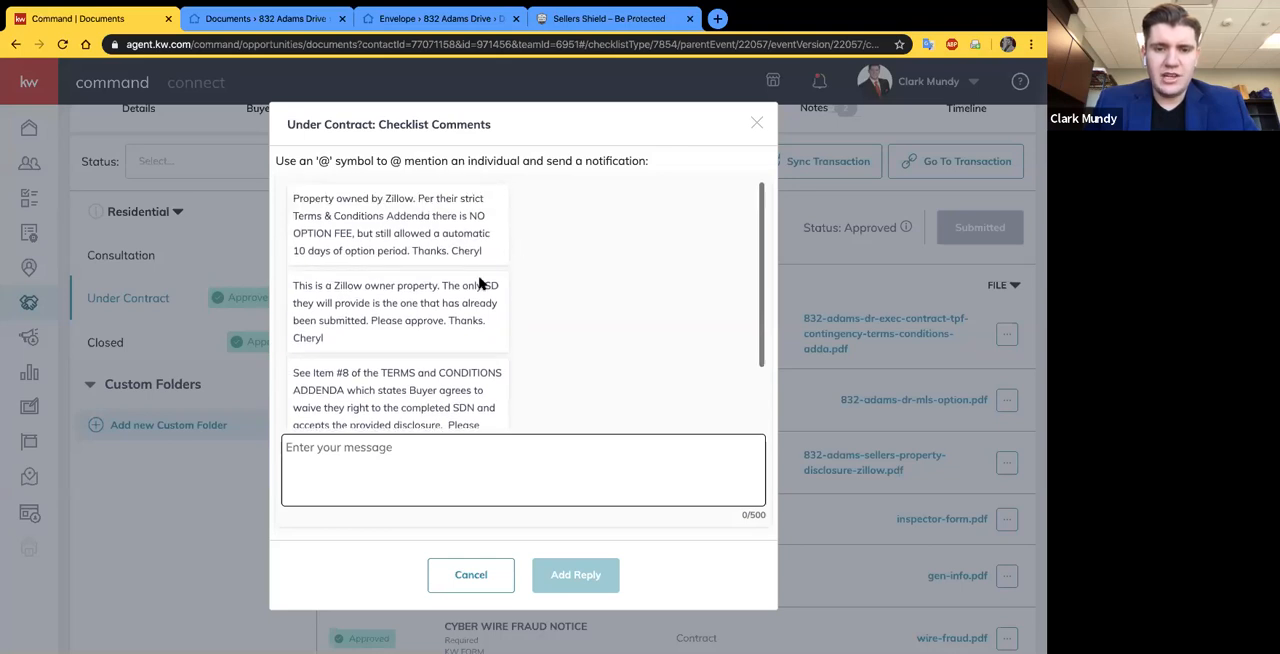
scroll(644, 293, "down", 2)
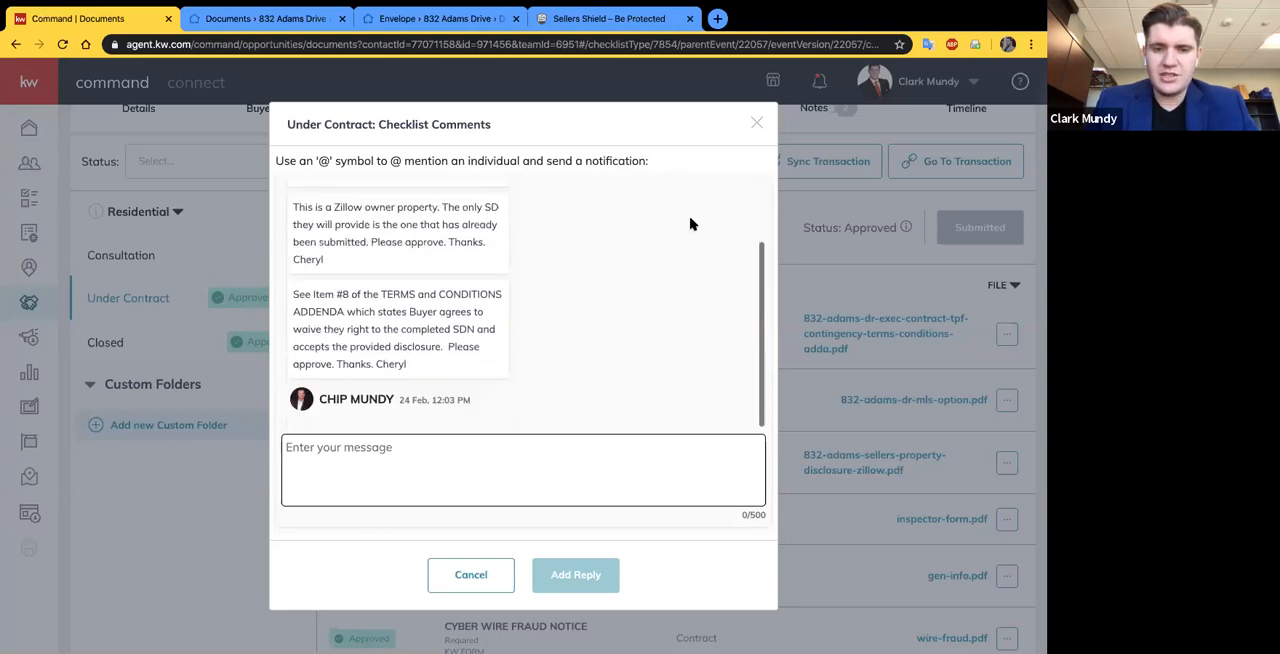
left_click(757, 122)
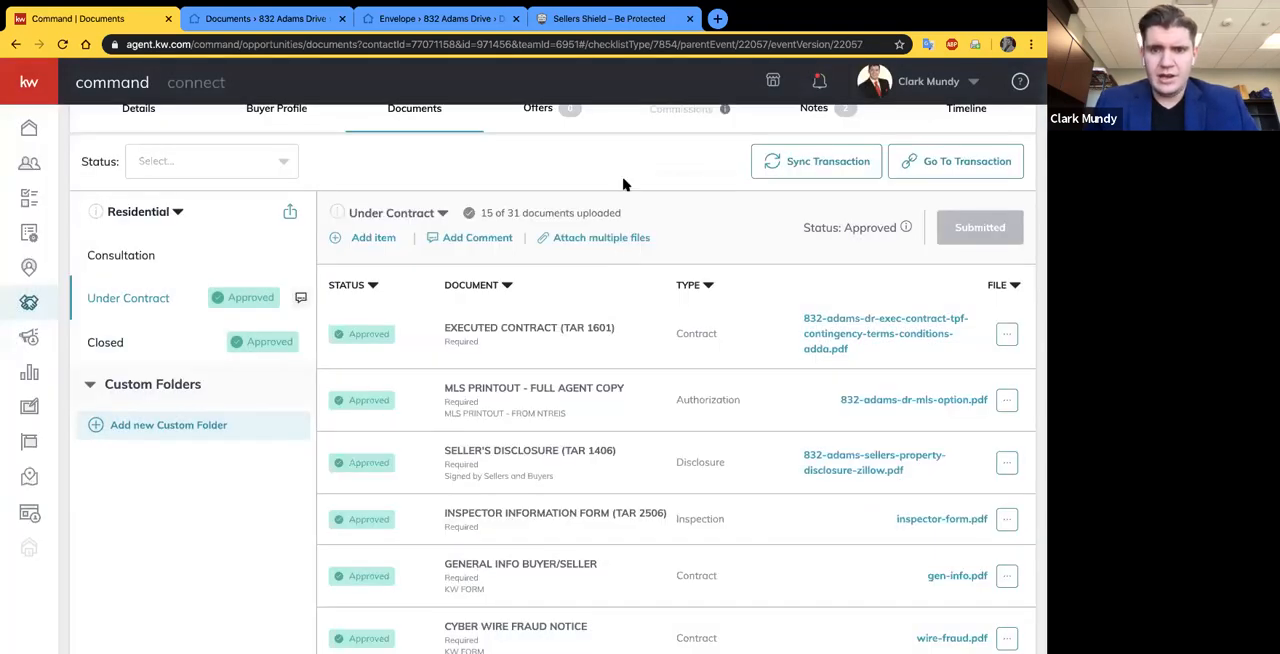
- Reopen the Under Contract checklist comments, highlight the note about the Zillow-owned property's seller disclosure, and close them
scroll(535, 375, "down", 3)
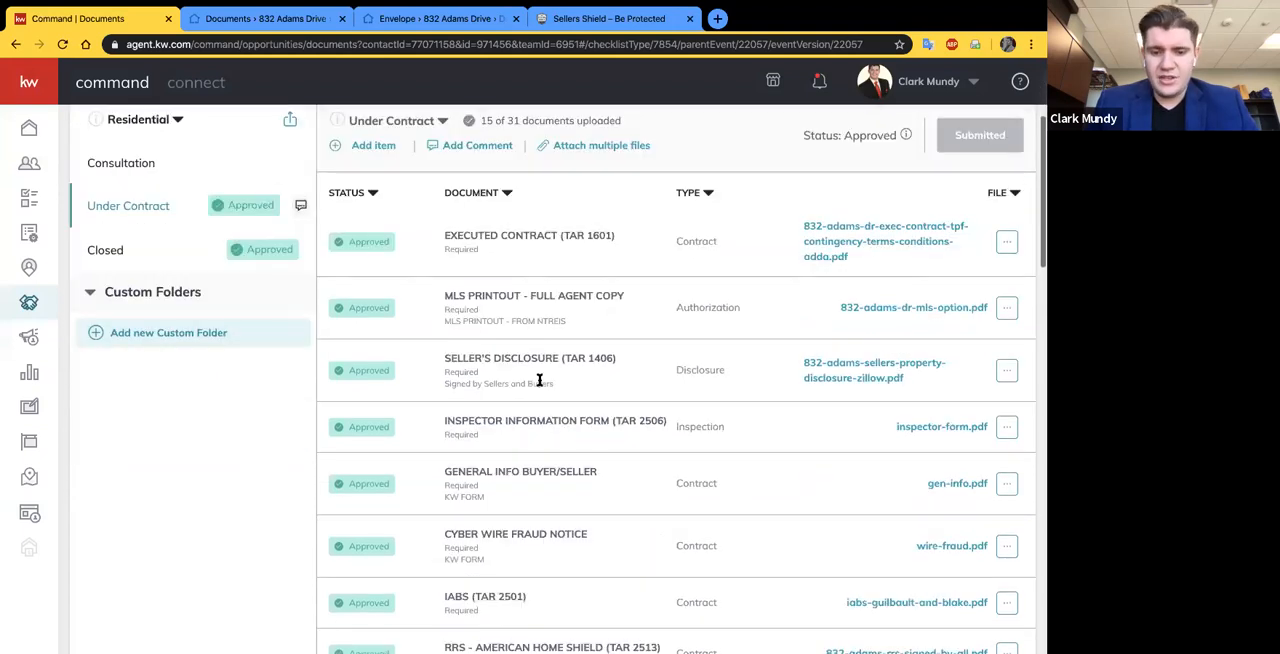
scroll(539, 380, "up", 5)
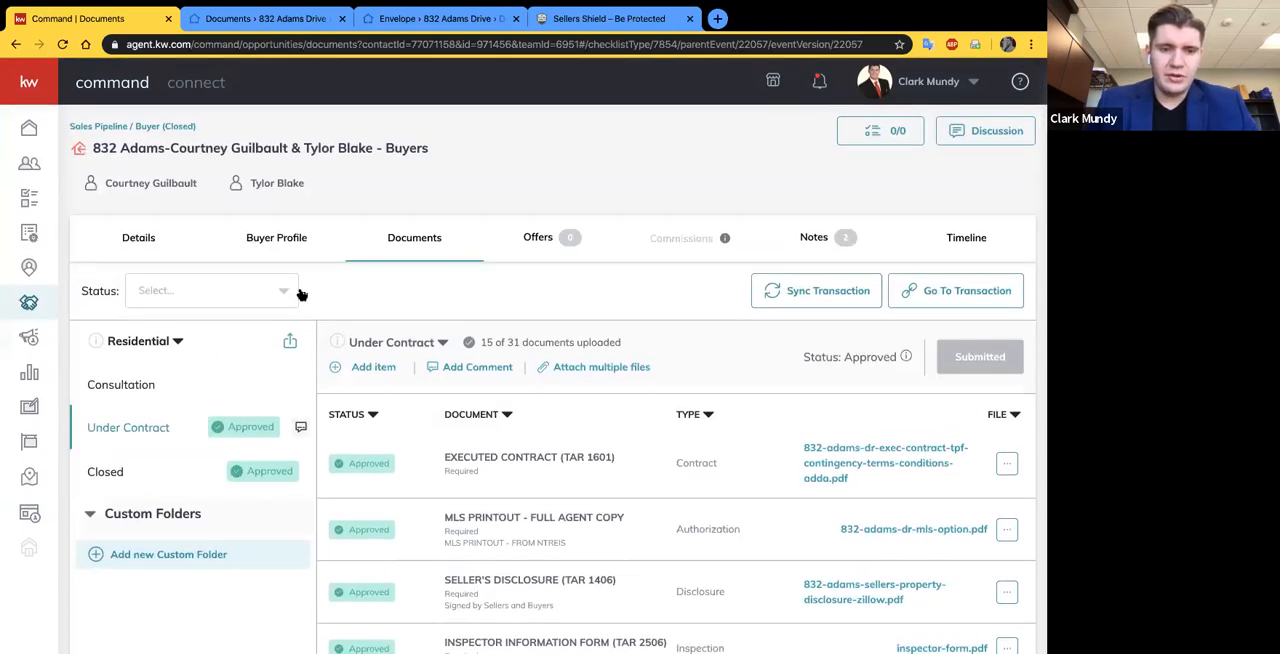
left_click(301, 431)
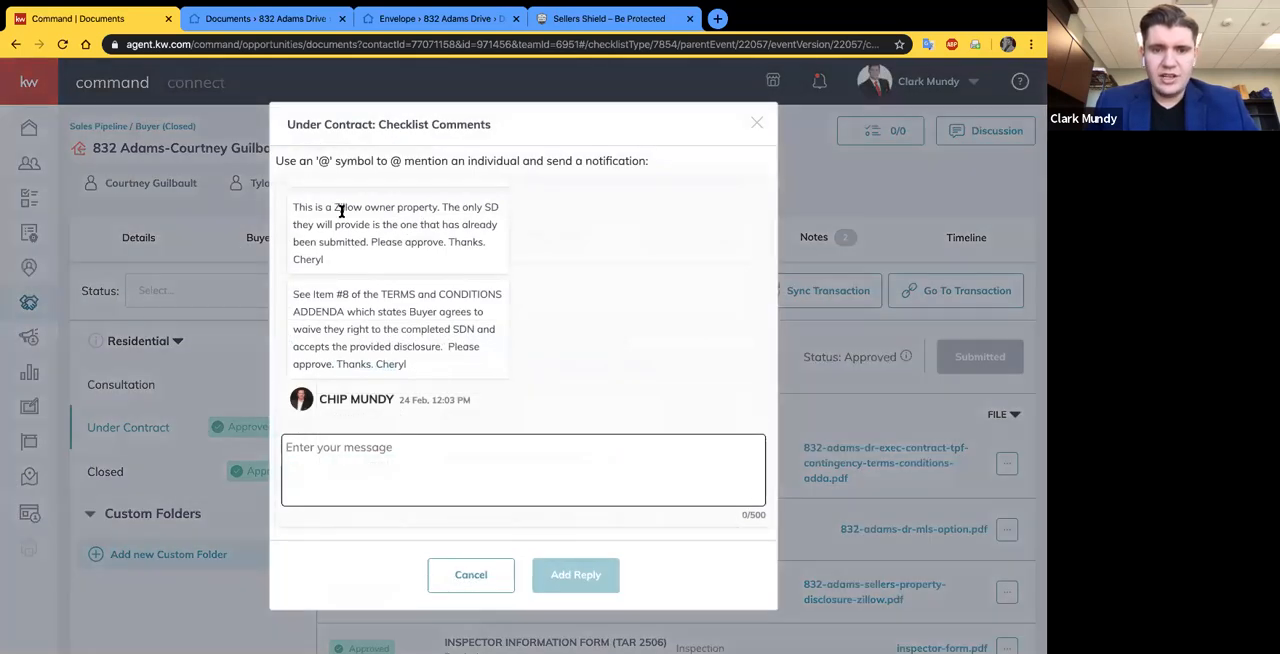
left_click_drag(289, 213, 463, 259)
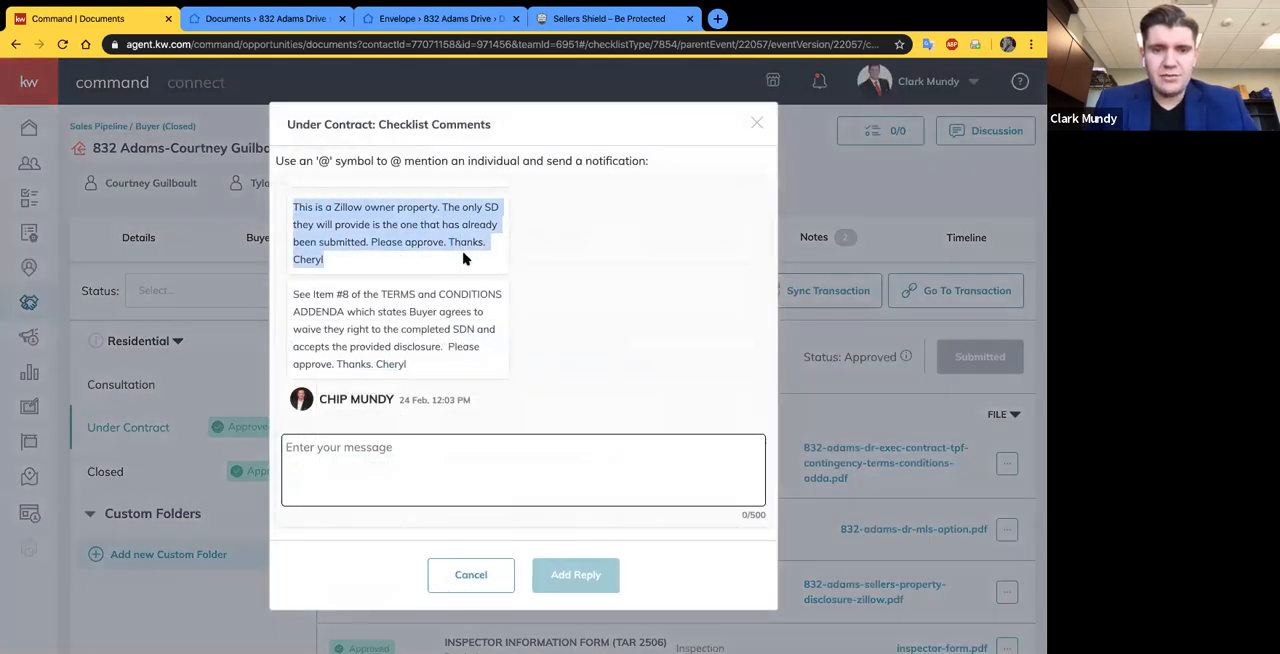
left_click(757, 122)
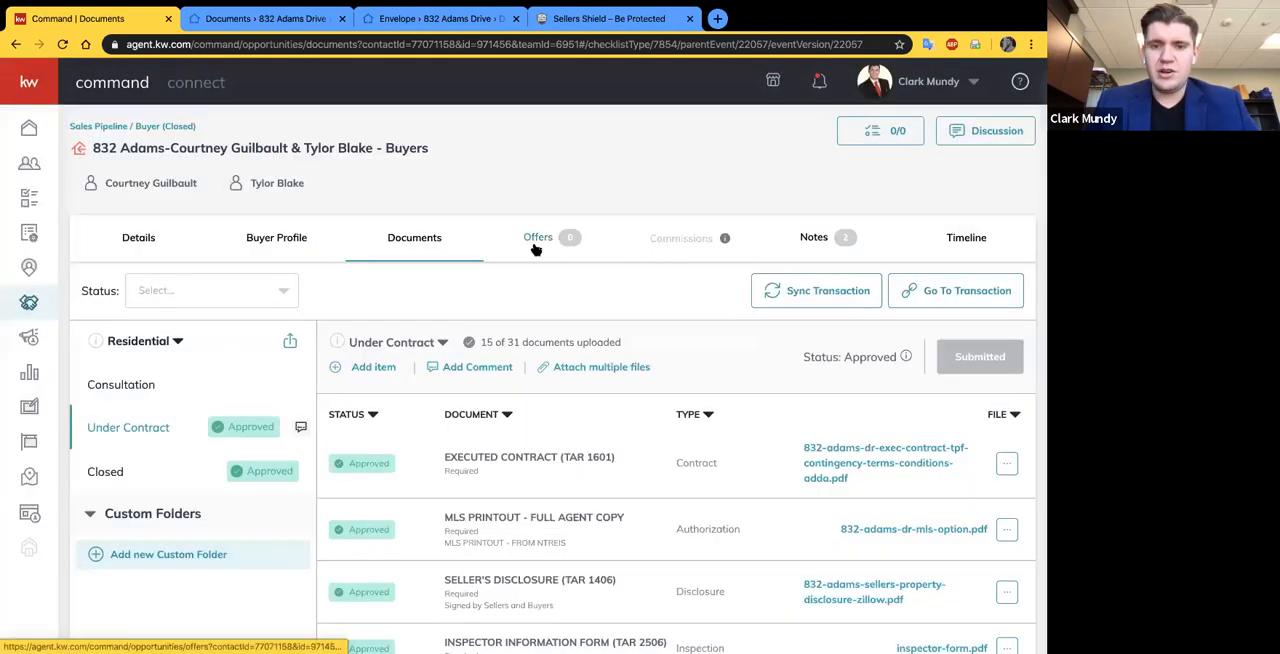
- Leave the closed deal and open the offers of the demo buyer opportunity in the Appointment phase
left_click(535, 249)
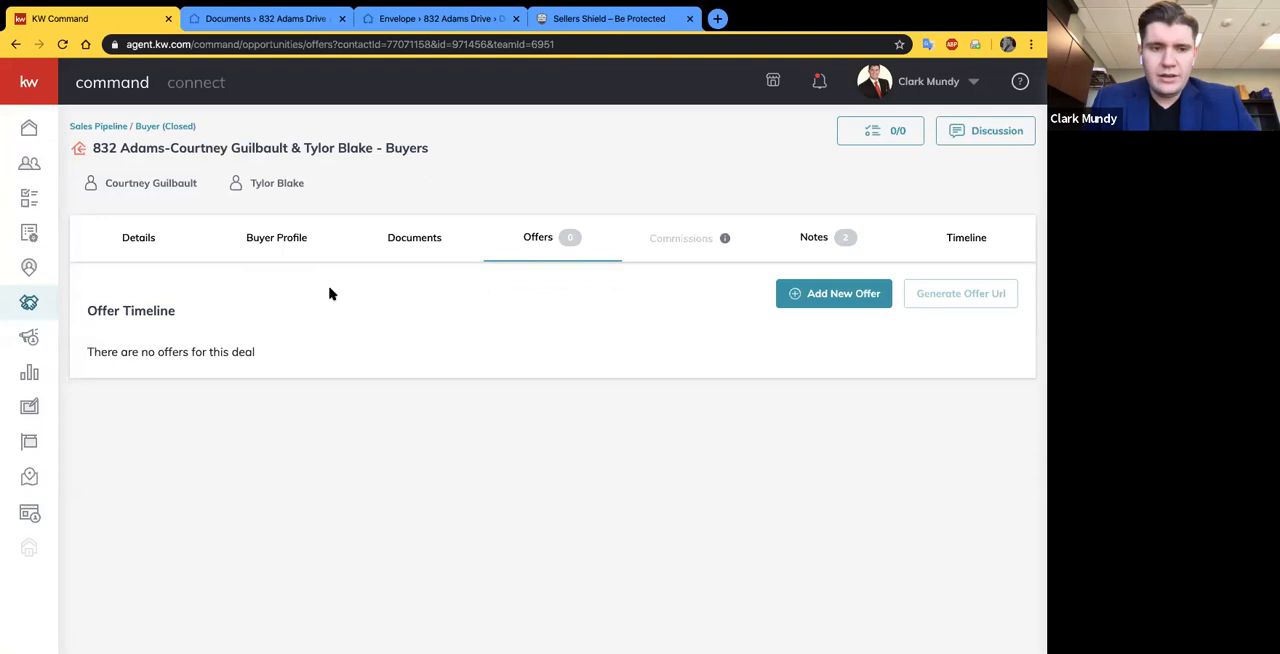
left_click(29, 302)
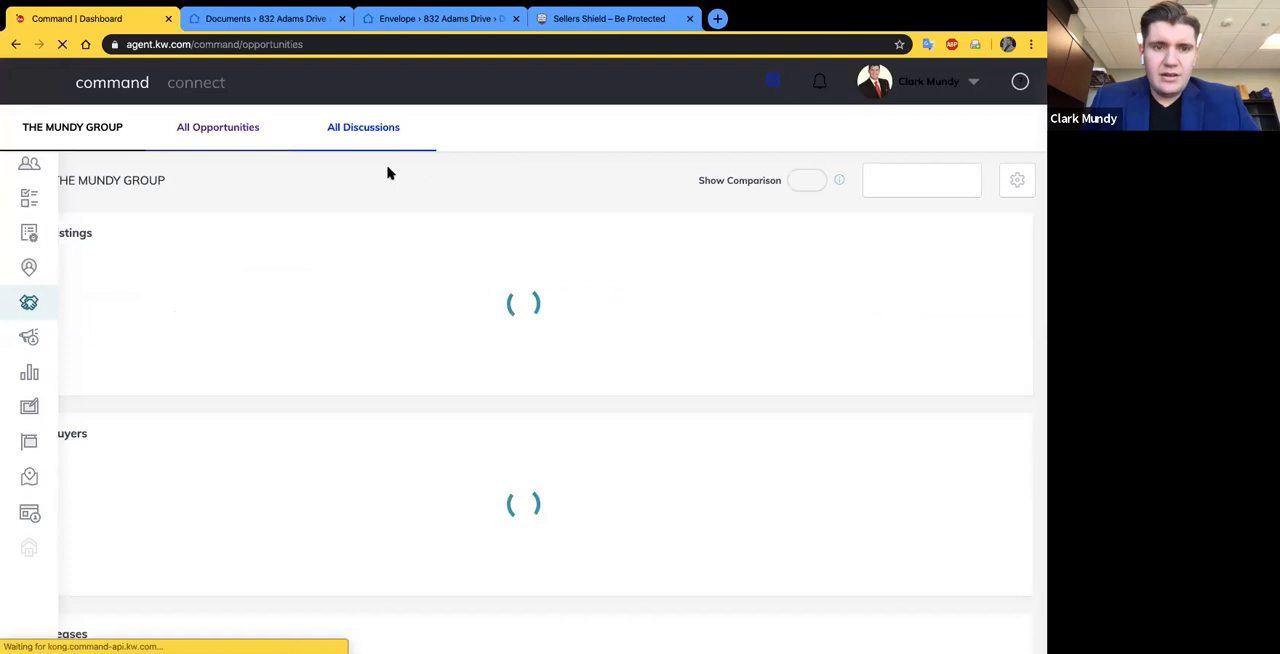
left_click(318, 146)
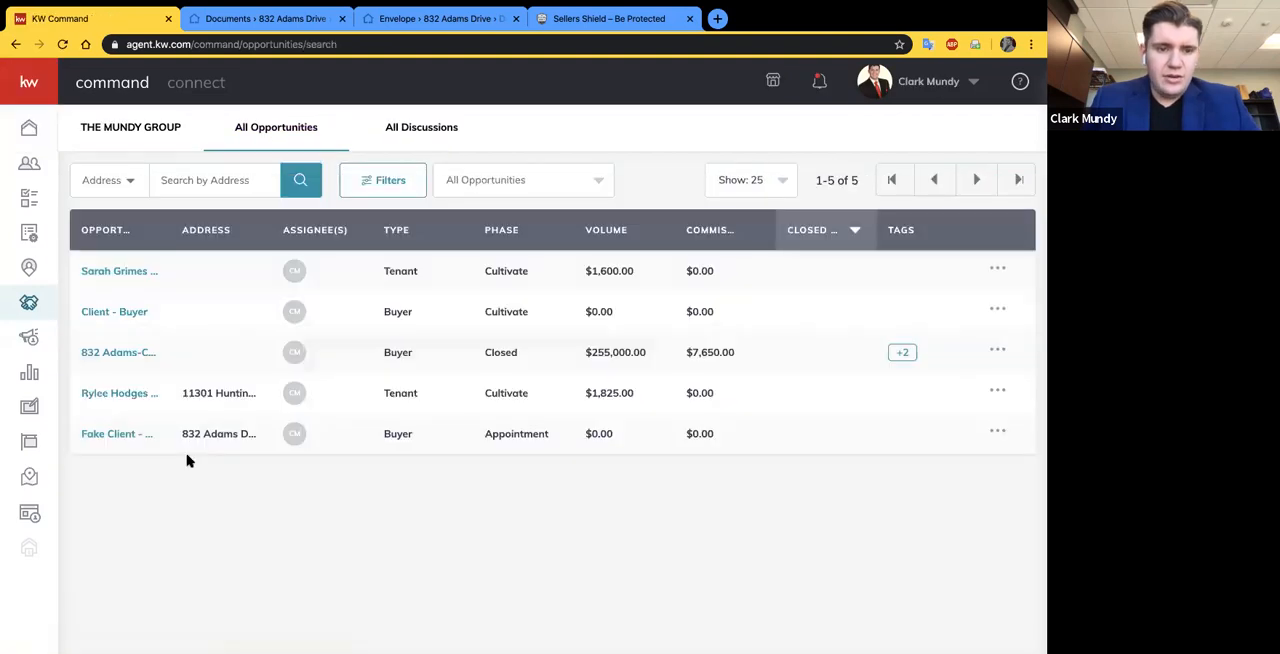
left_click(110, 433)
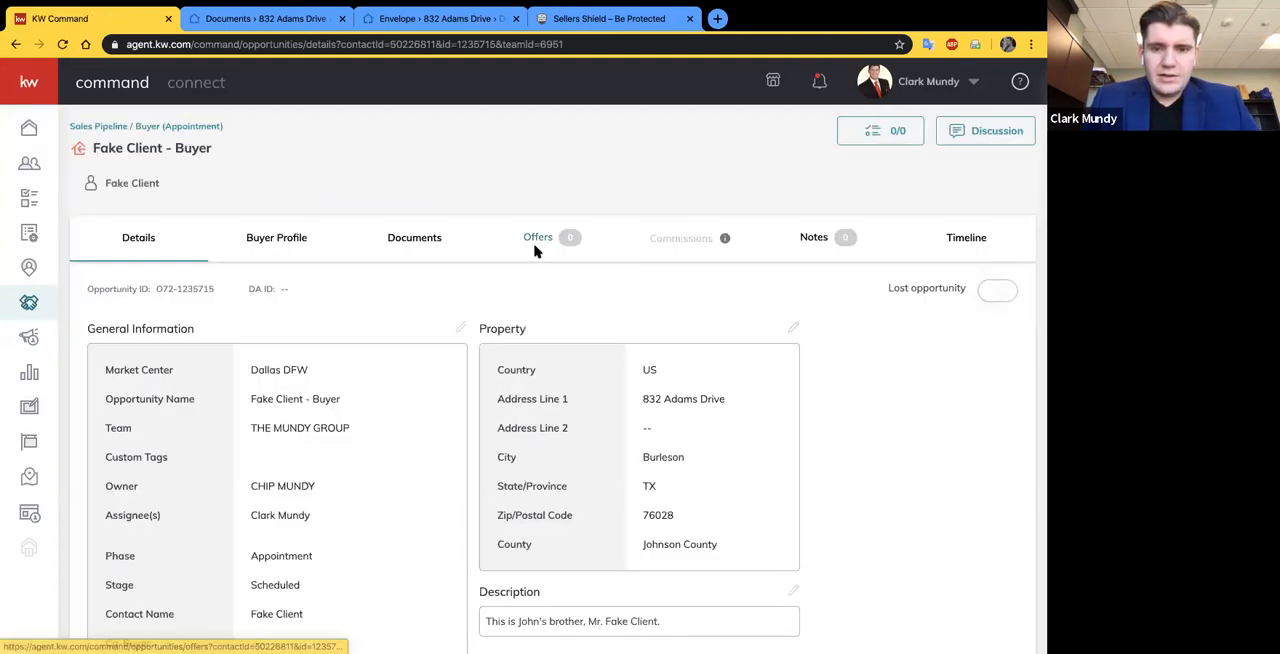
left_click(535, 245)
- Create a new offer version named "Initial Offer" followed by the property's street address
left_click(829, 296)
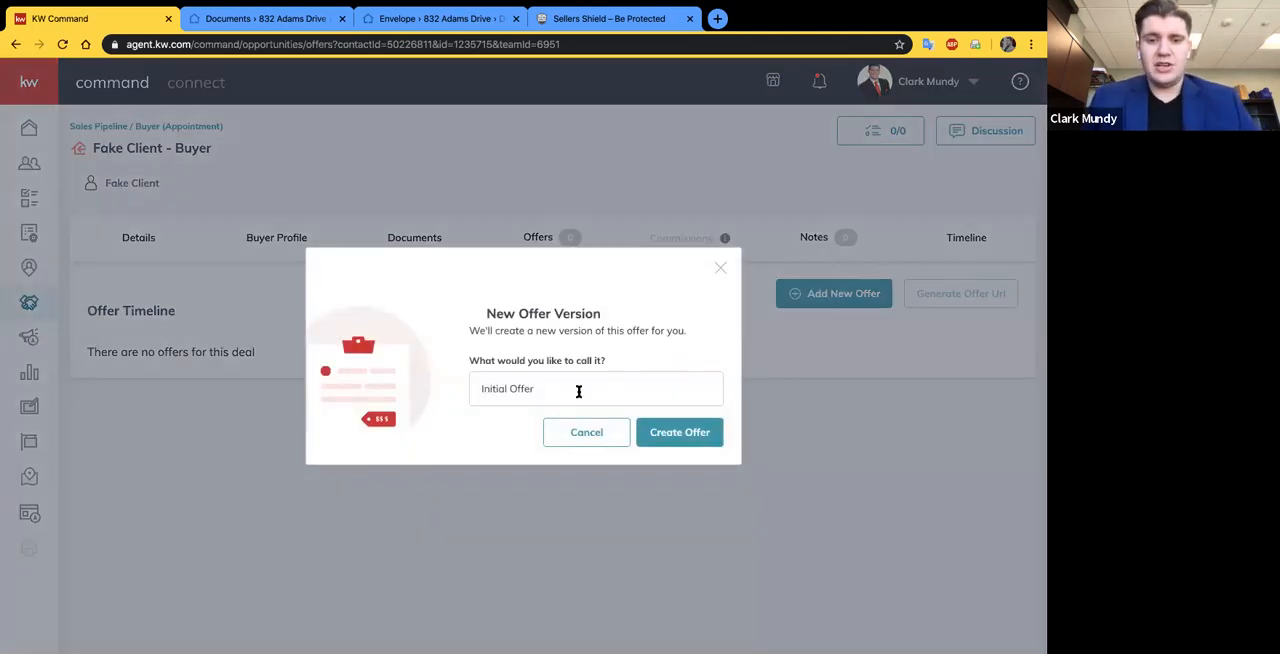
left_click(579, 391)
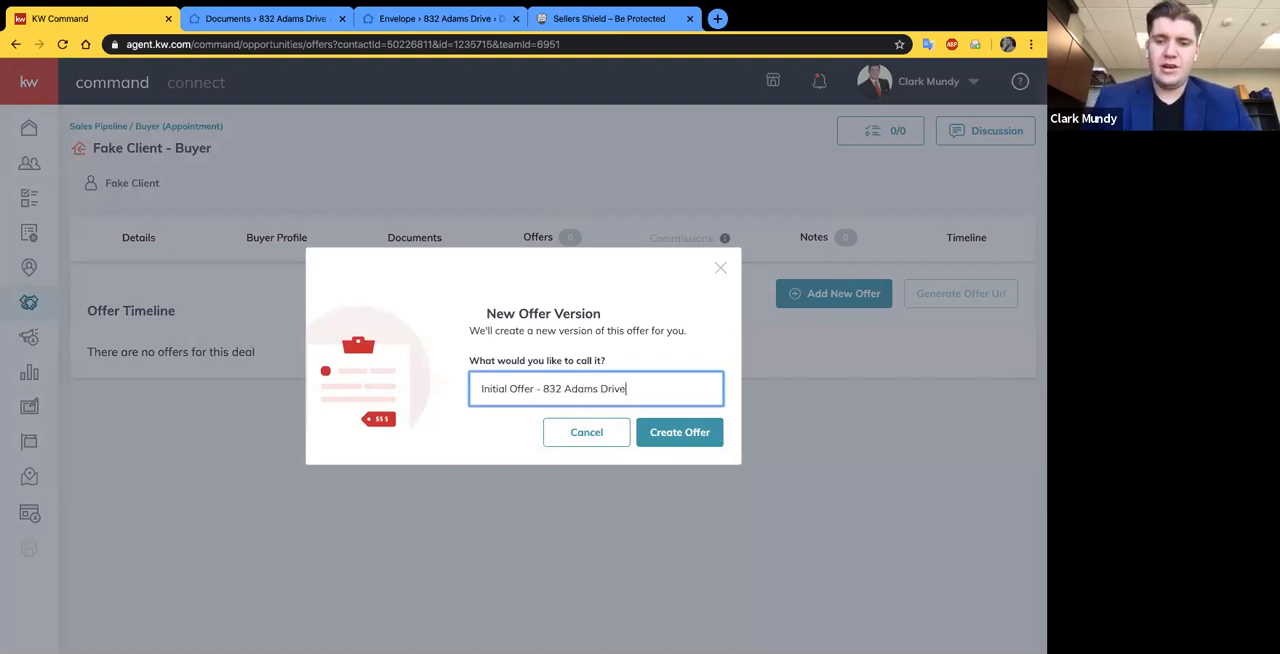
key("Return")
- Set the offer's close date to 4/24/2020
scroll(343, 398, "down", 1)
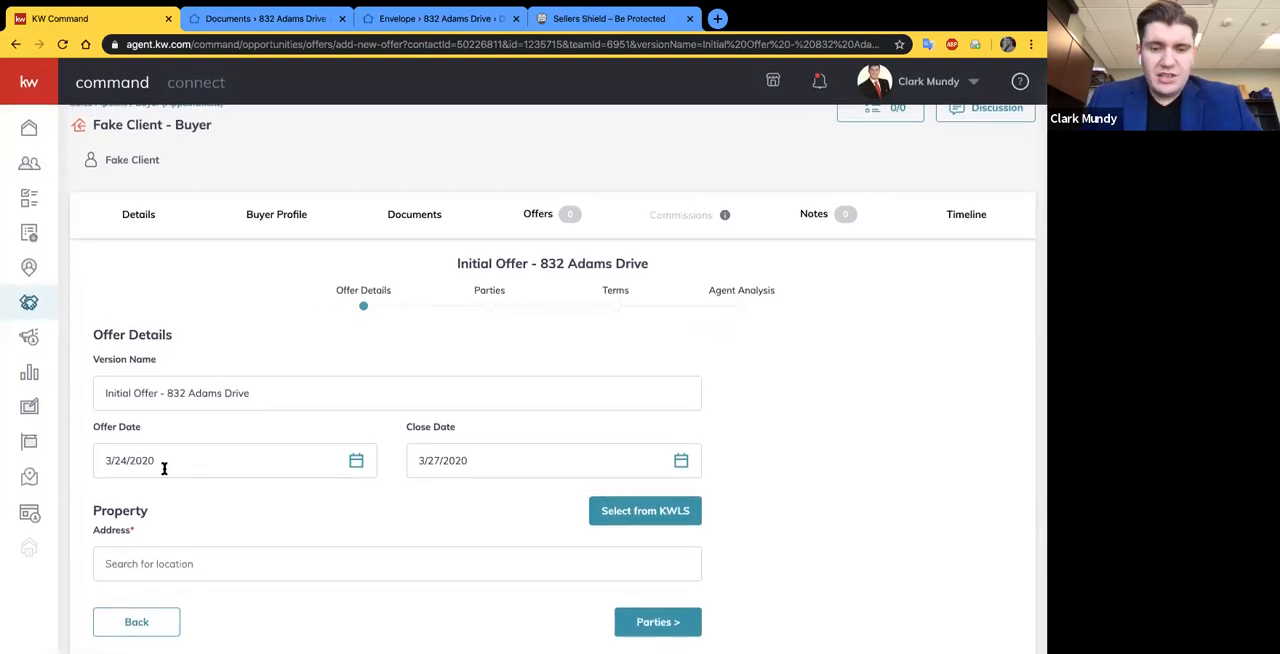
left_click(513, 465)
left_click(613, 509)
scroll(565, 537, "down", 1)
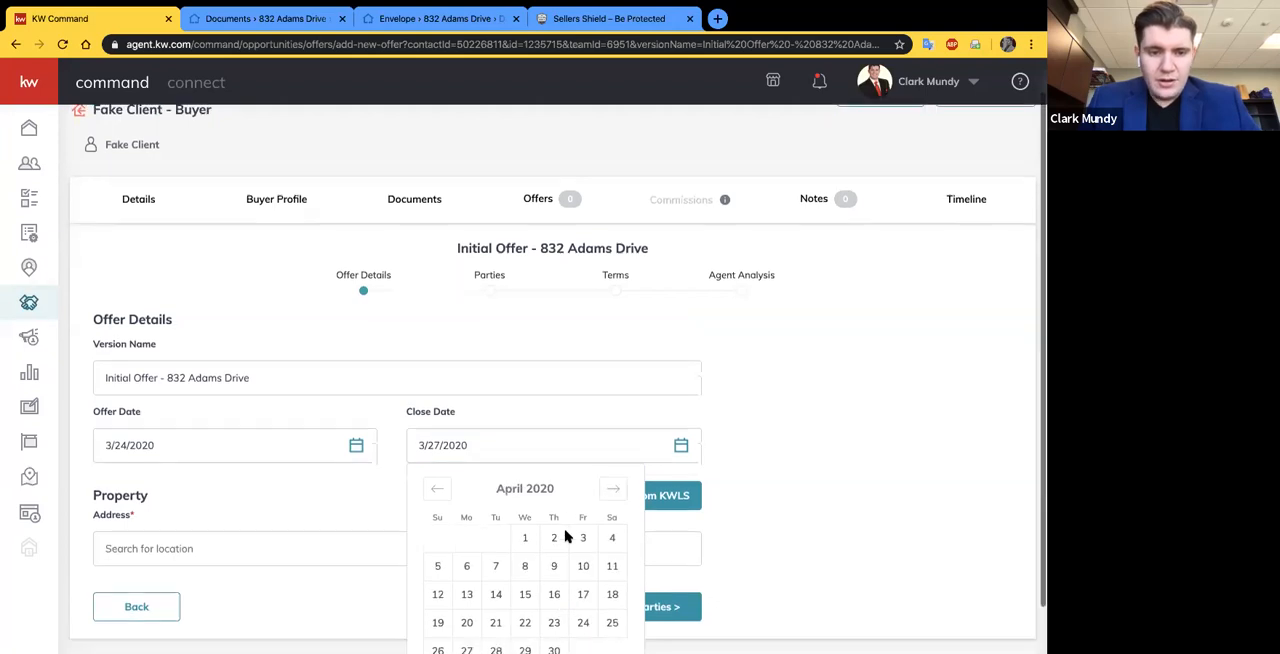
scroll(540, 560, "down", 1)
left_click(580, 583)
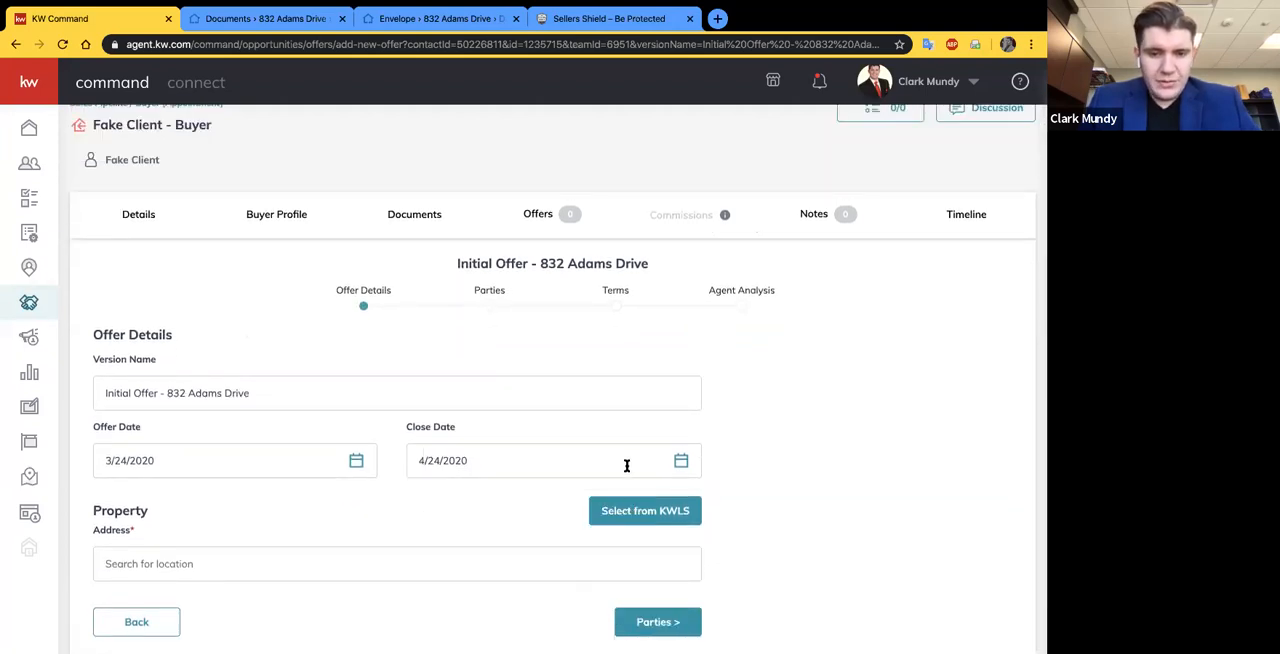
- Look up and select the property's address for the offer, and continue to the Parties stage
left_click(215, 563)
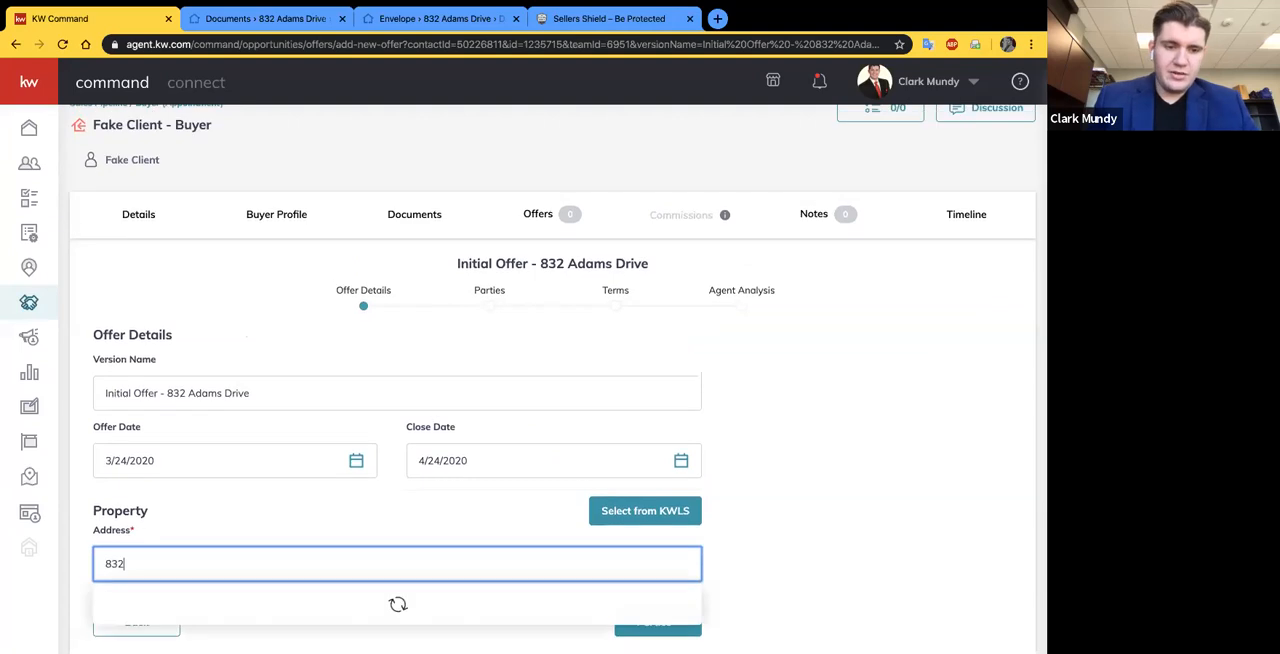
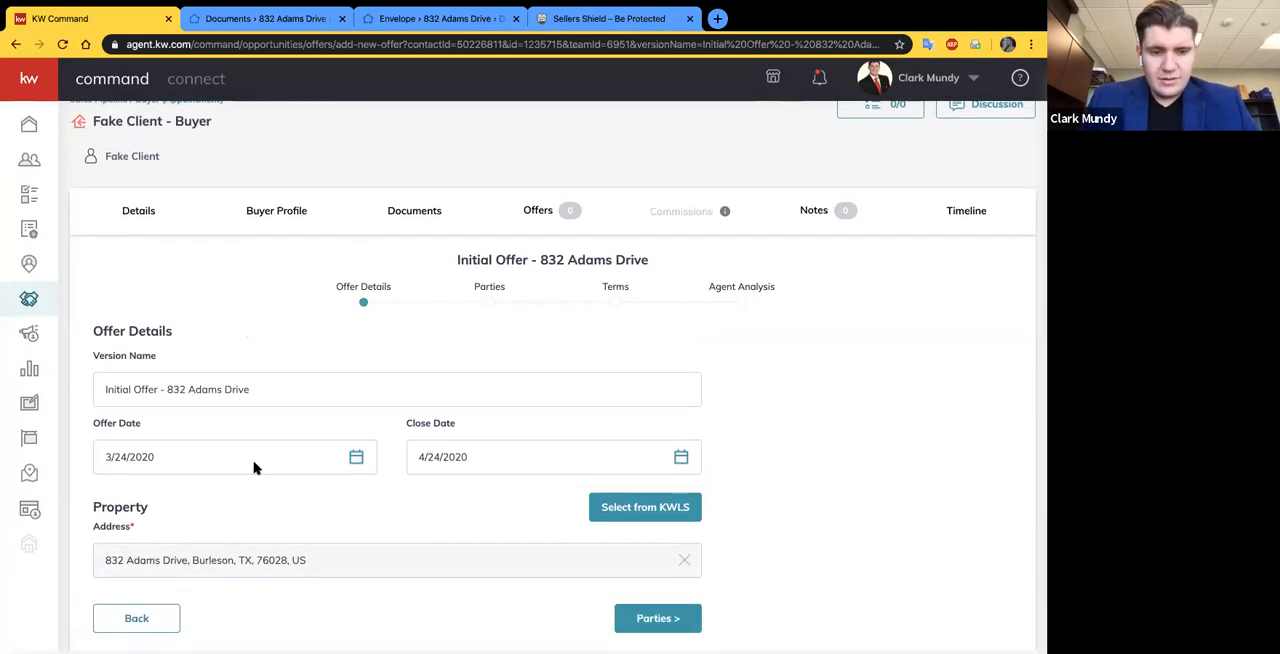
left_click(660, 621)
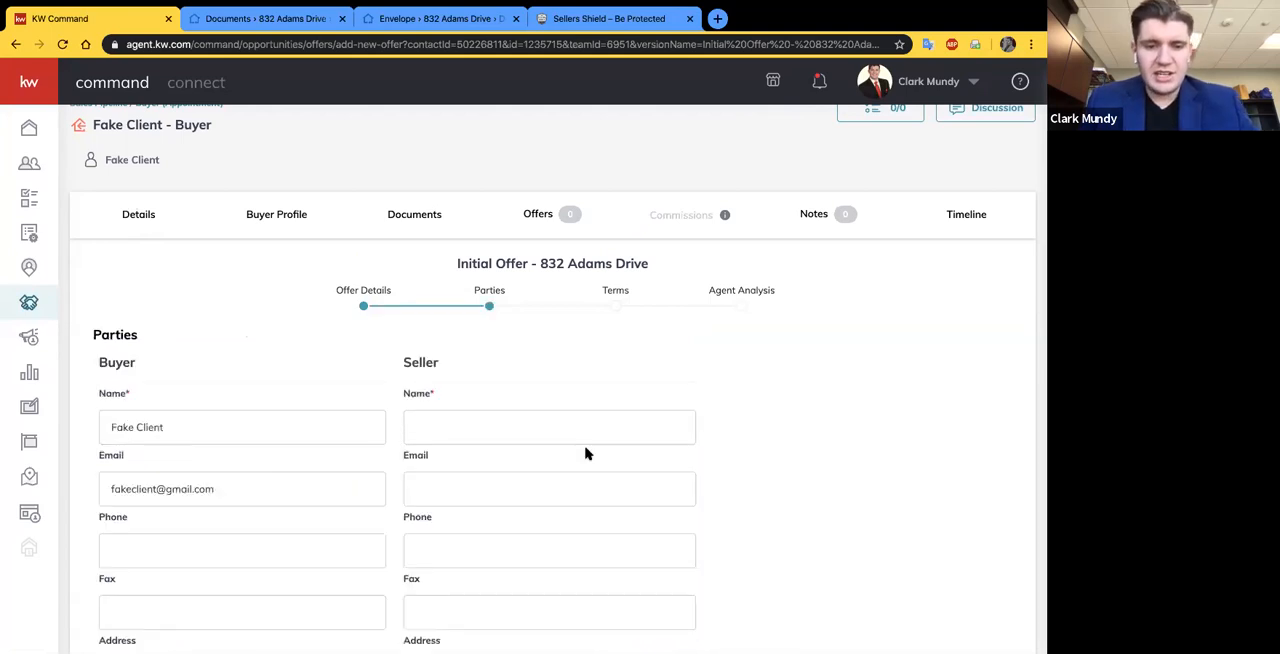
- Enter the seller's name and mark the buyer as Pre-Approved in the offer's Parties details
left_click(423, 429)
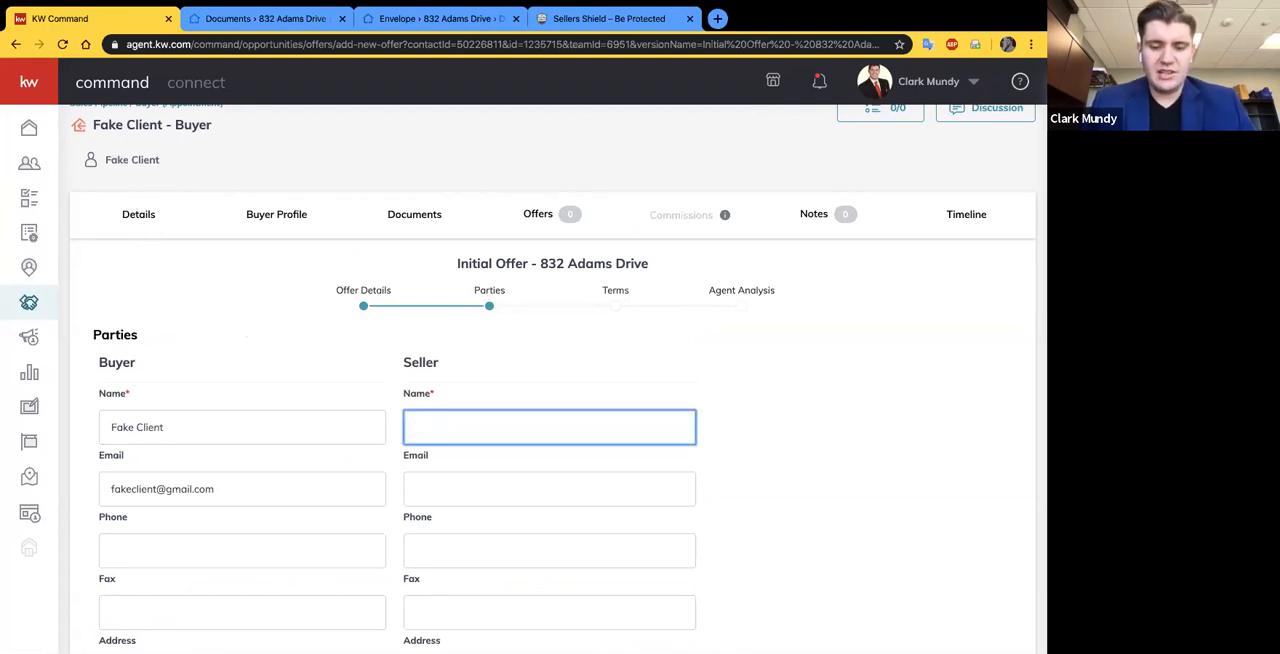
type("Minnie Mous")
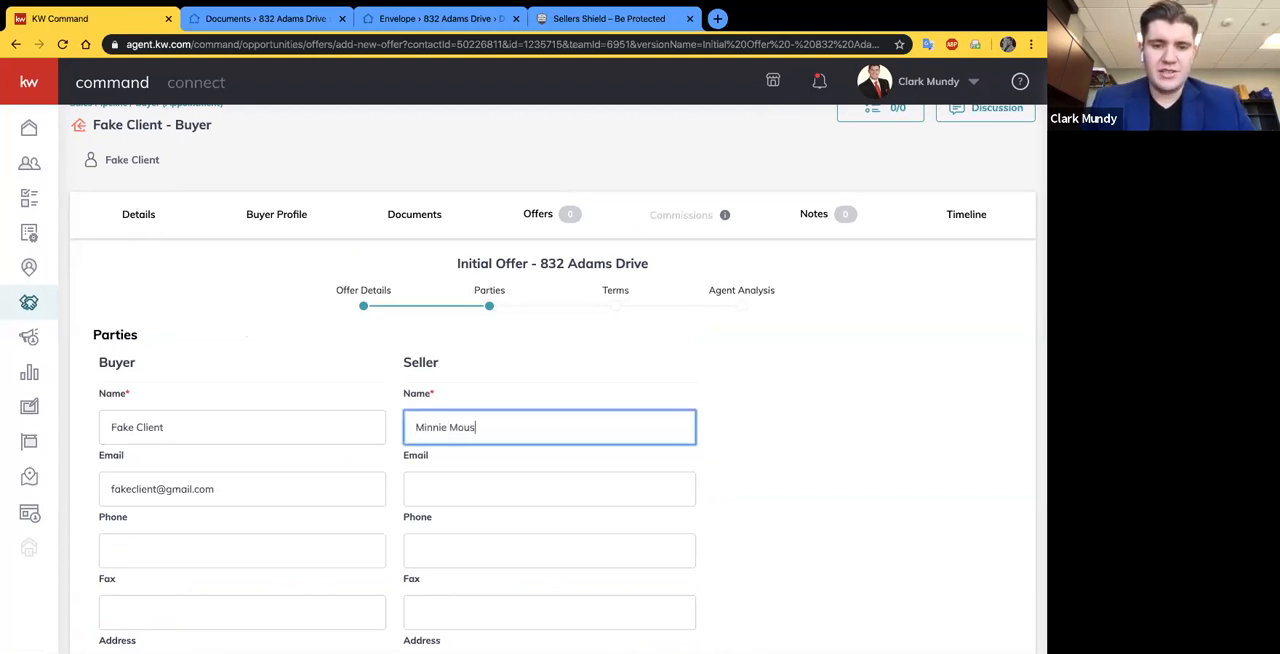
scroll(325, 470, "down", 2)
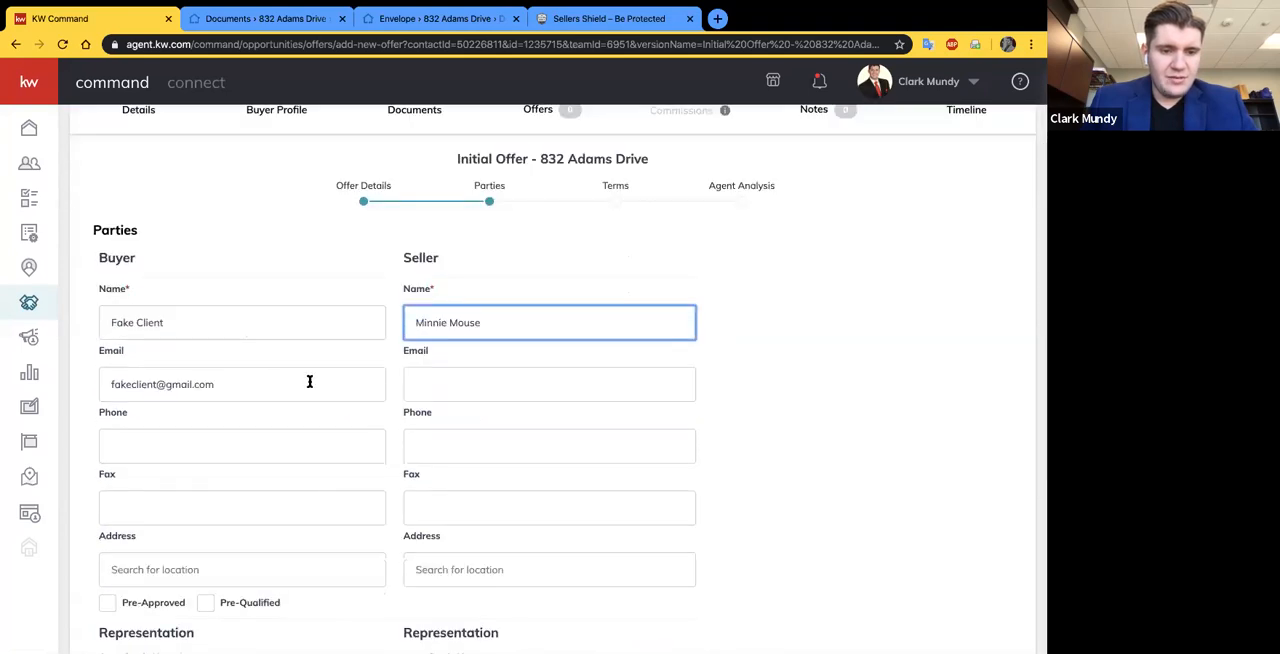
scroll(309, 385, "down", 2)
left_click(111, 517)
scroll(209, 357, "down", 1)
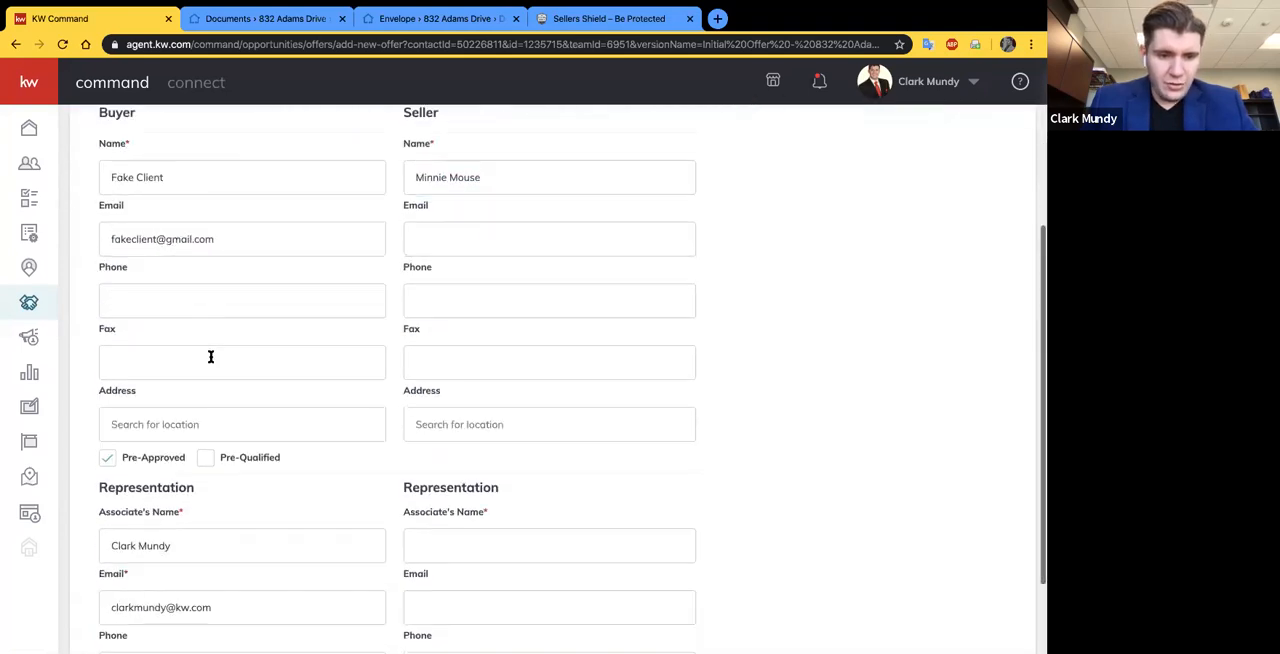
- Enter the seller's representing associate's name in the offer's Parties details and continue to the Terms stage
scroll(158, 311, "down", 2)
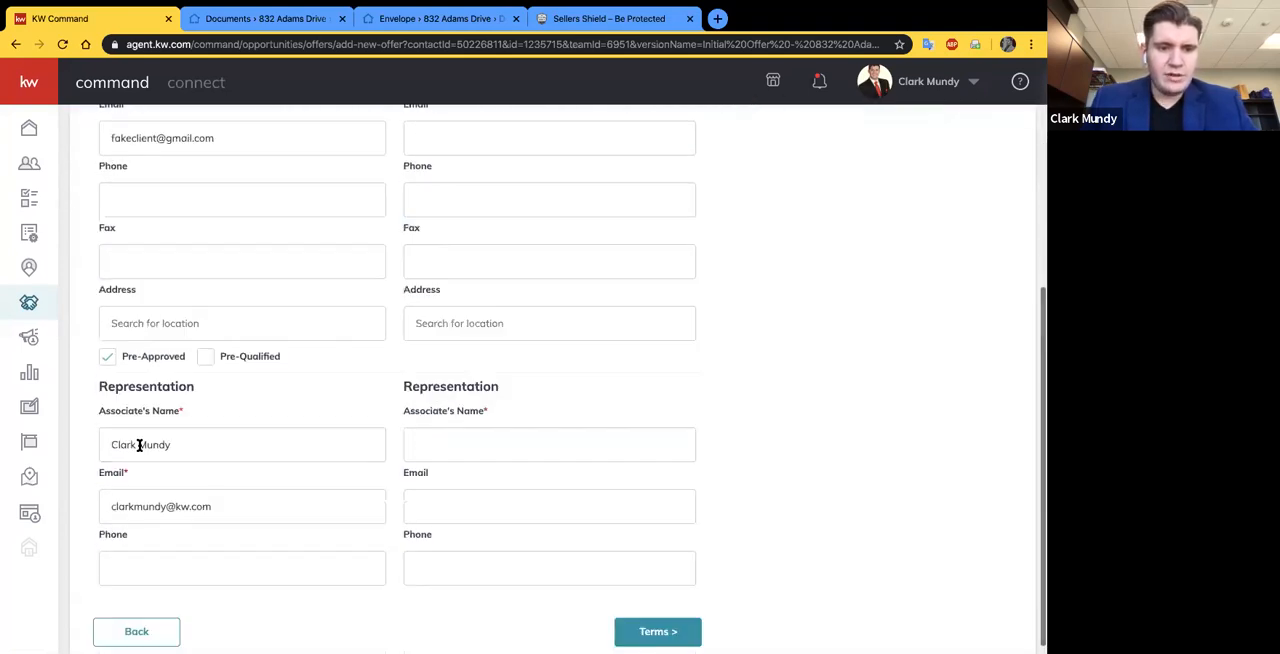
left_click(434, 436)
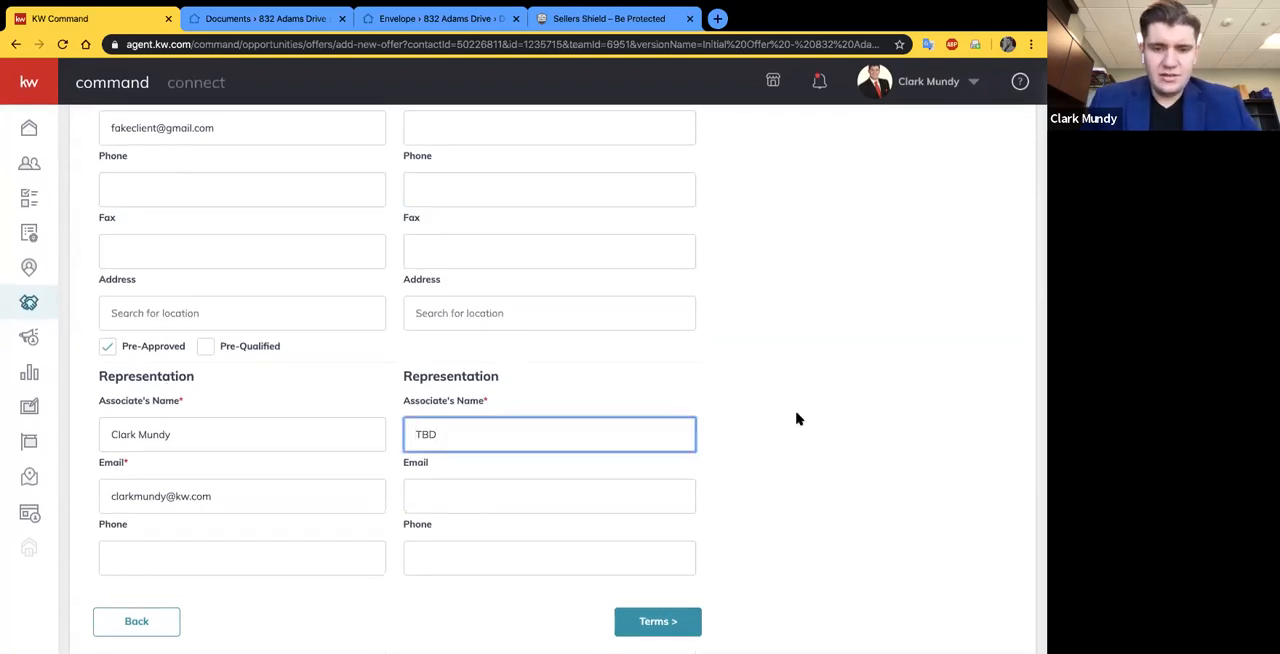
key("BackSpace")
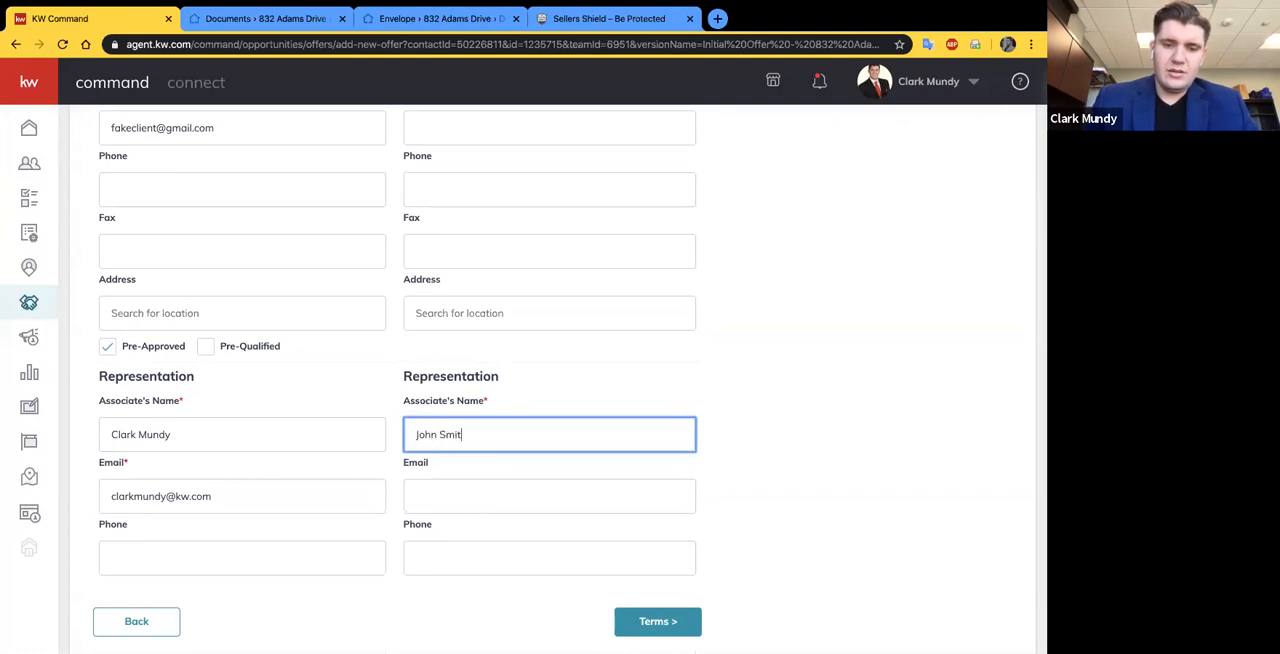
left_click(891, 340)
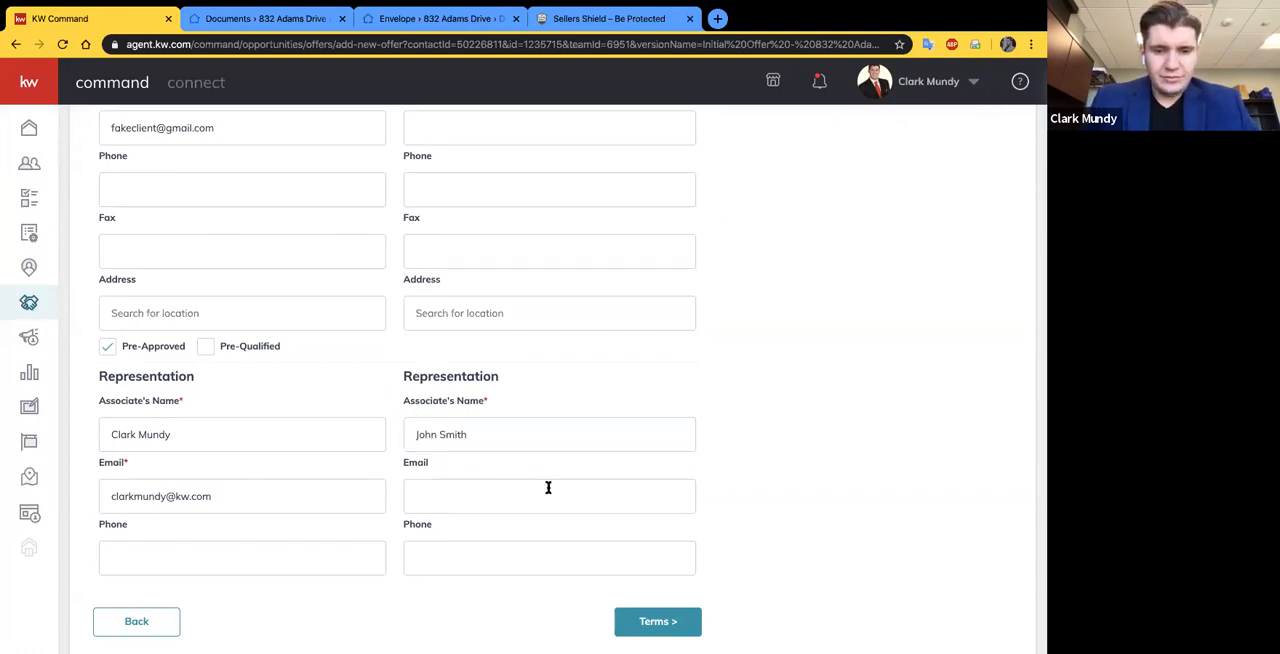
left_click(650, 621)
- Set the offer's cash amount to $40,000 and its finance amount to $160,000
scroll(555, 450, "up", 3)
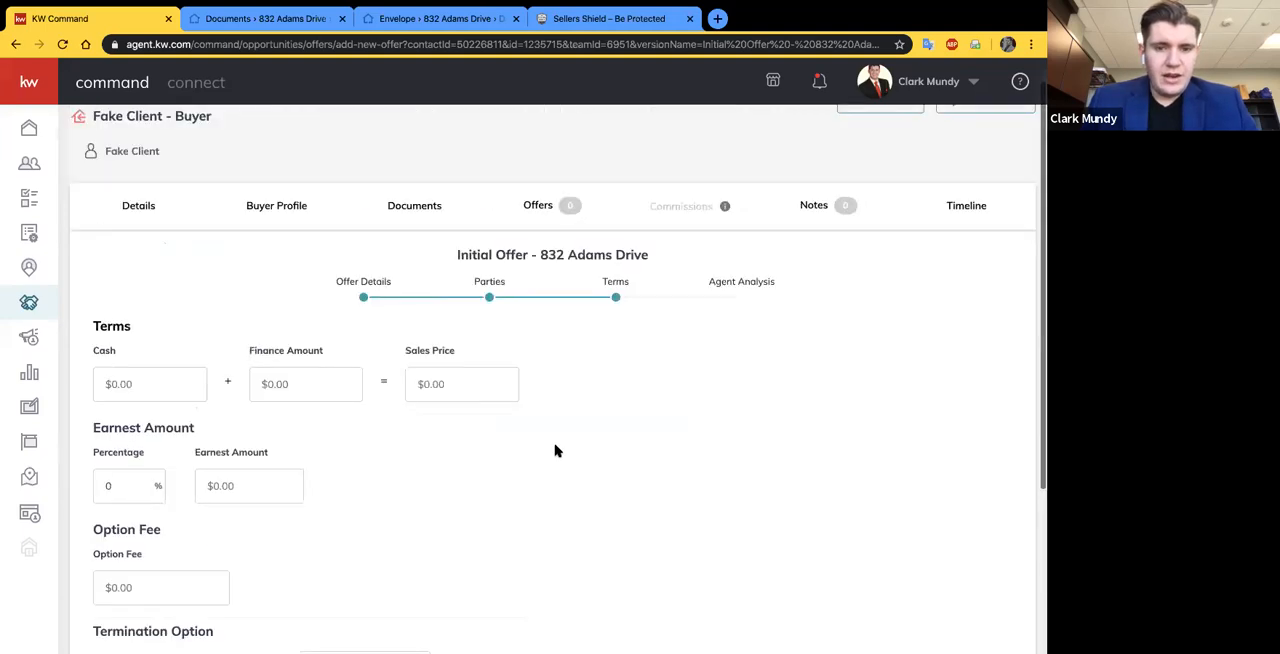
scroll(555, 450, "up", 1)
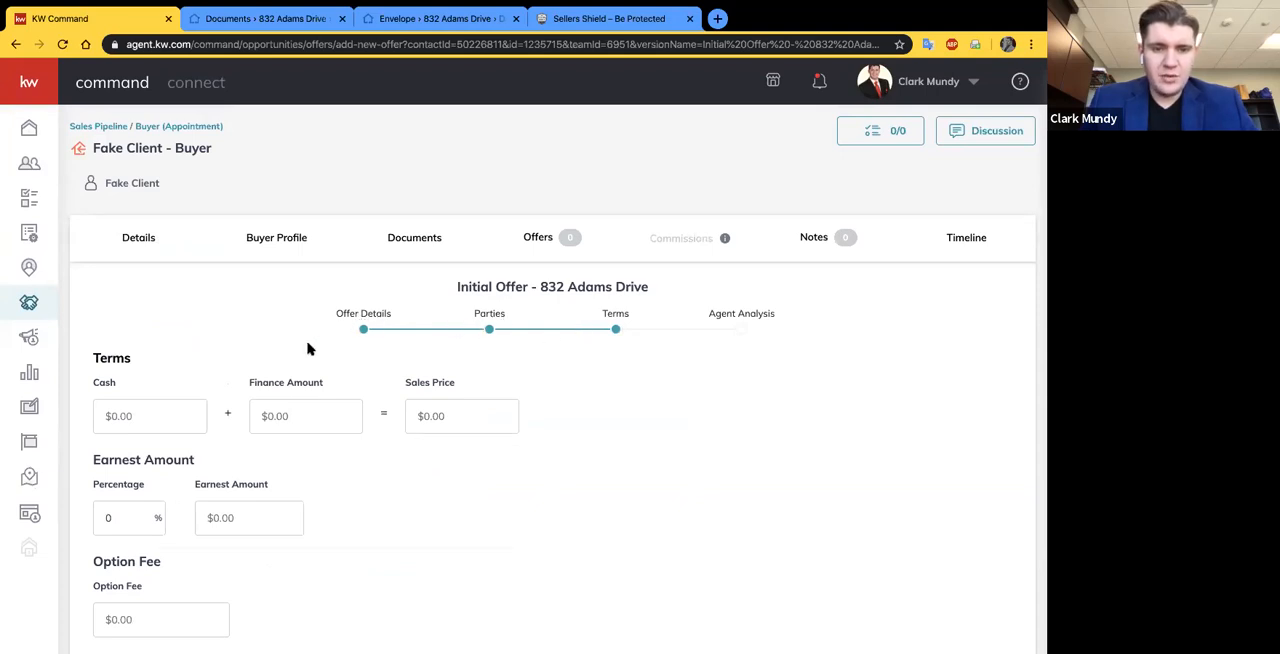
scroll(309, 349, "down", 1)
left_click(121, 385)
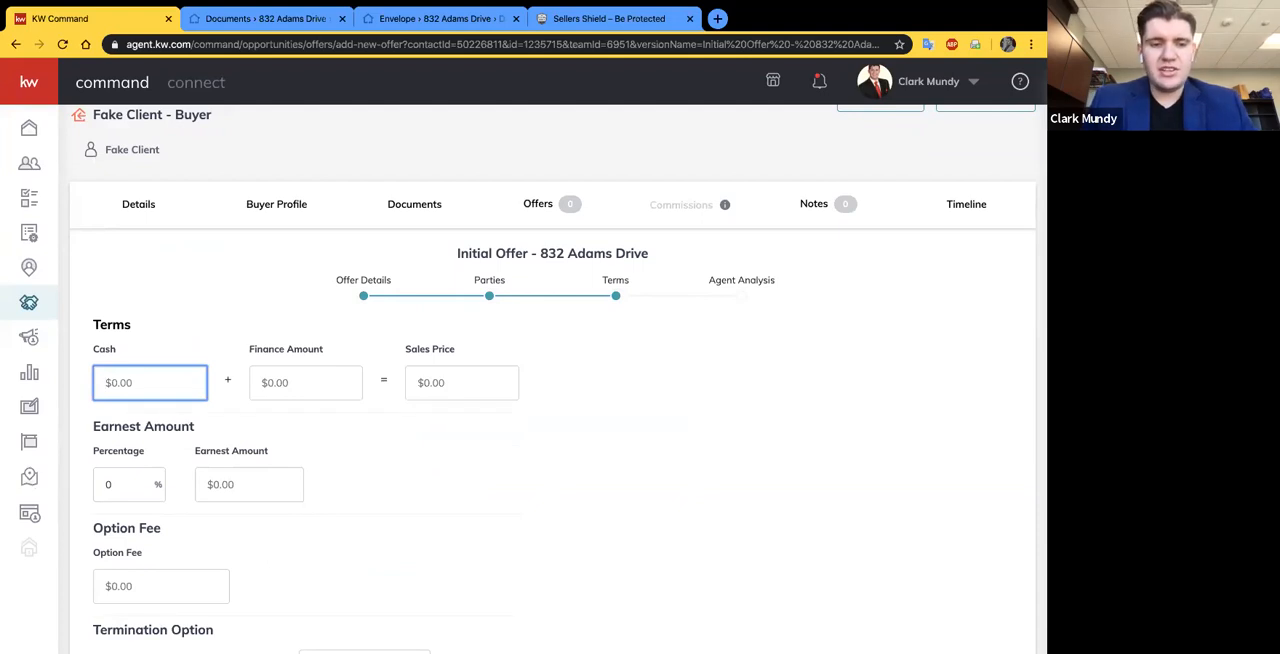
type("40,000")
key("Tab")
type("160000")
left_click(410, 433)
- Set the offer's earnest amount percentage to 1%
scroll(400, 420, "down", 2)
left_click(120, 366)
type("1")
left_click(370, 358)
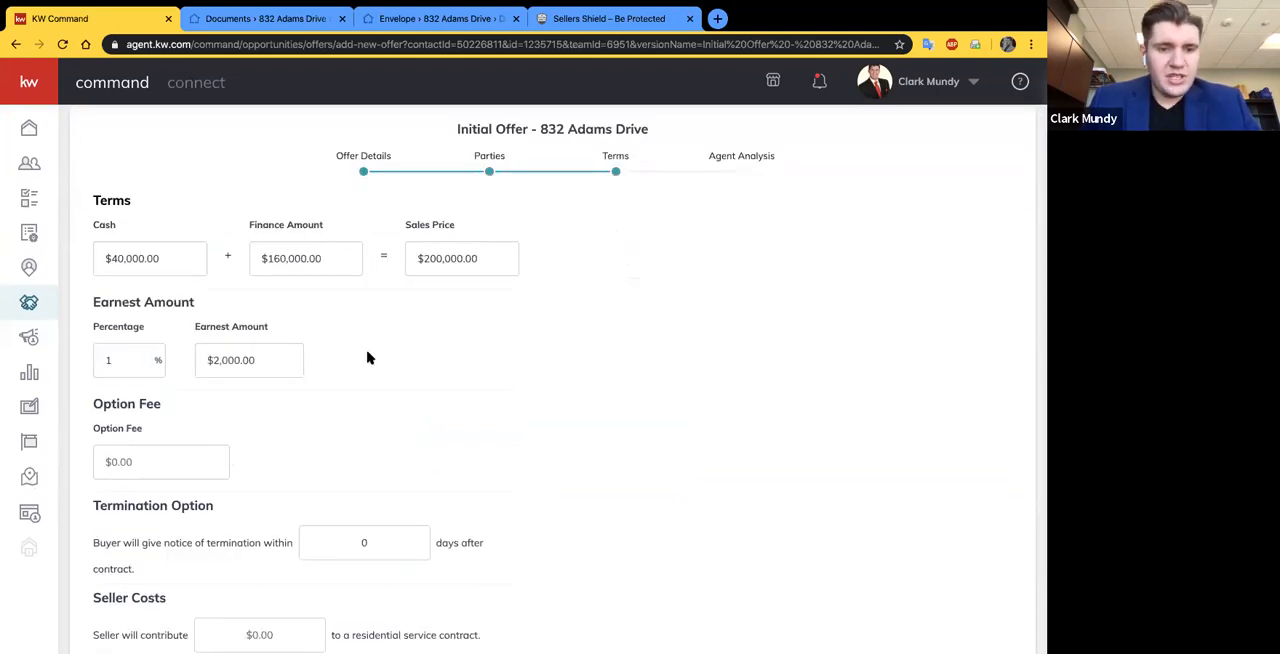
- Set the option fee to $100 and the buyer's termination notice period to 7 days after contract
scroll(300, 372, "down", 1)
left_click(163, 449)
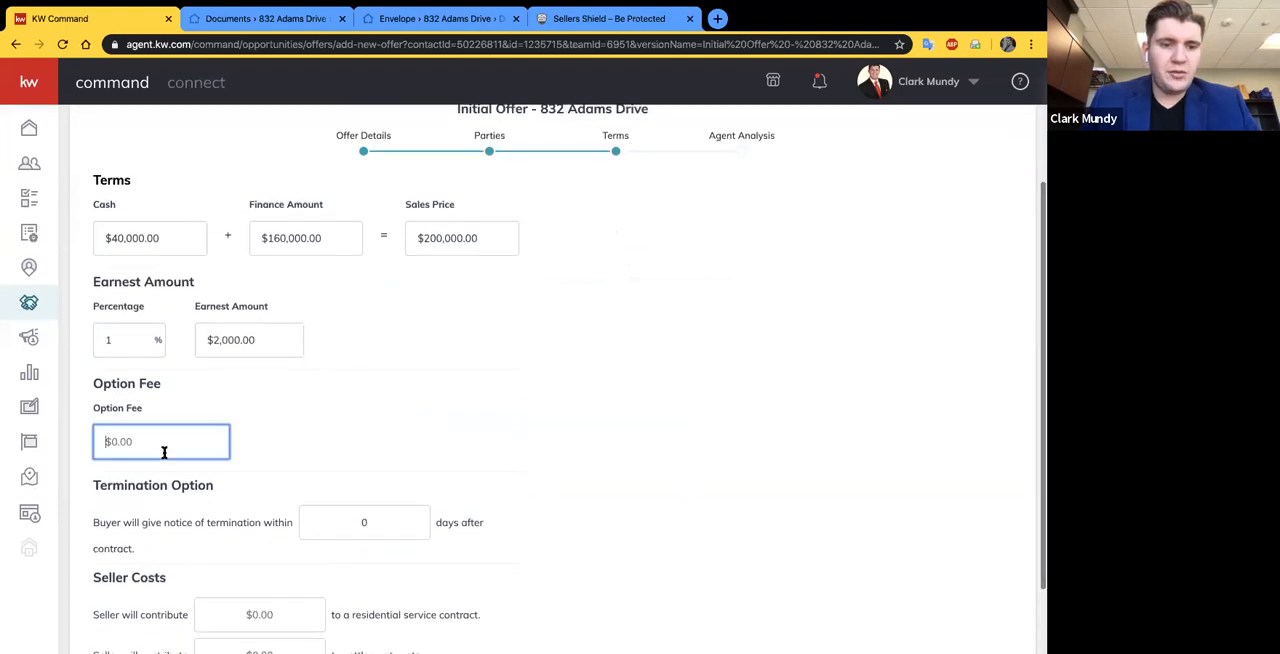
type("100")
left_click(373, 524)
type("7")
left_click(481, 494)
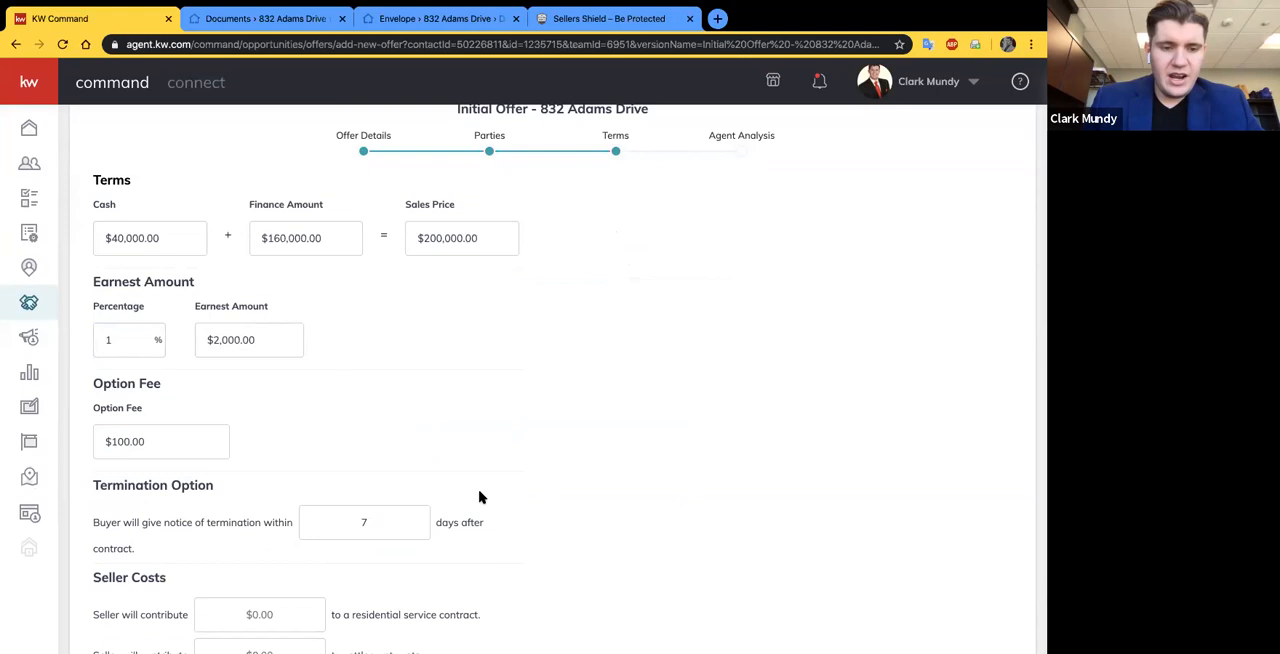
- Set the seller's contribution to a residential service contract to $600 and continue to the Agent Analysis stage
scroll(552, 473, "down", 2)
left_click(268, 524)
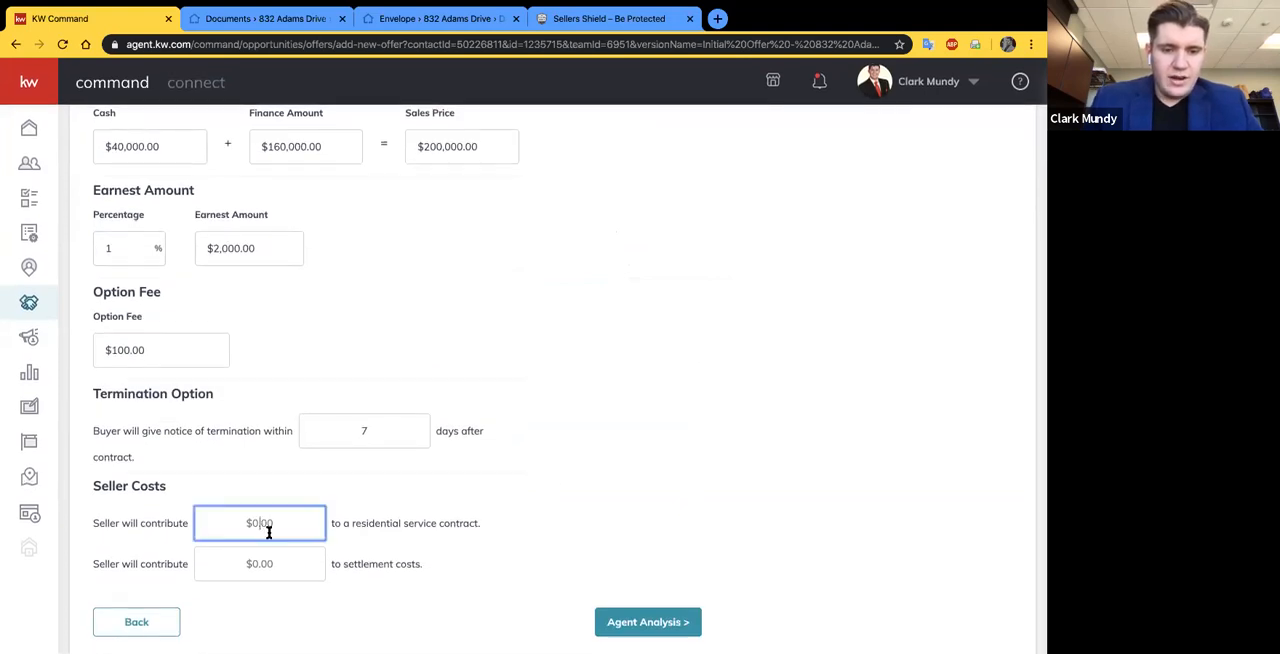
type("600")
left_click(580, 554)
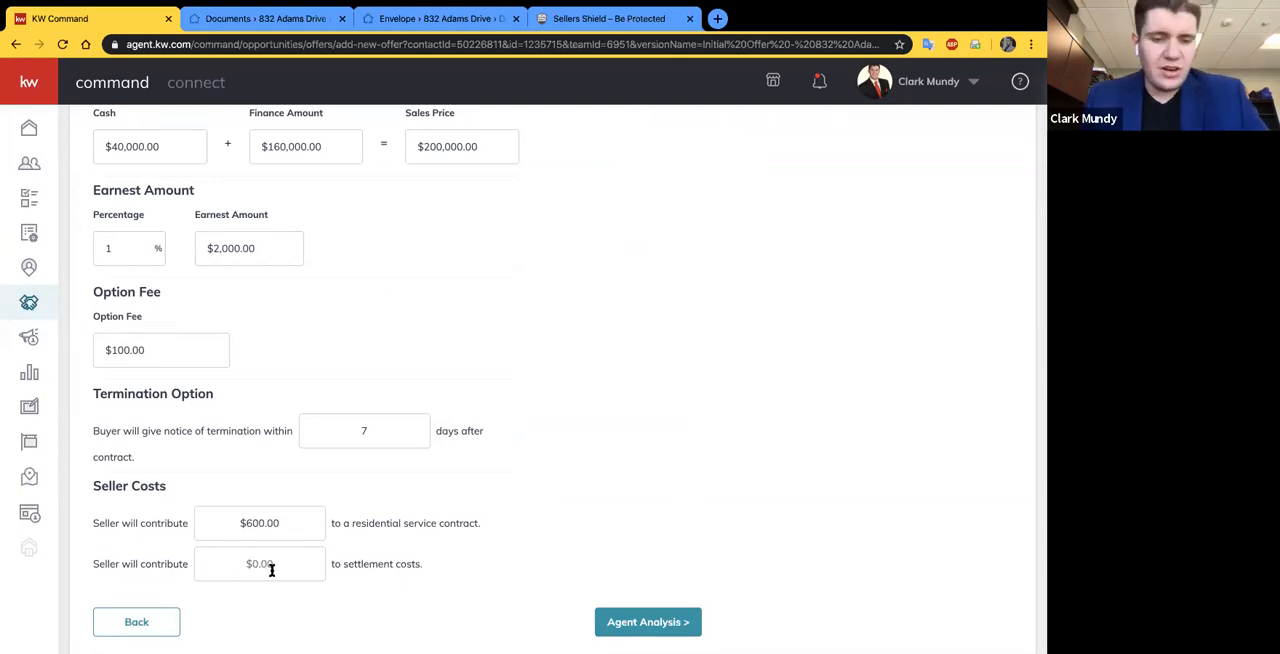
left_click(653, 615)
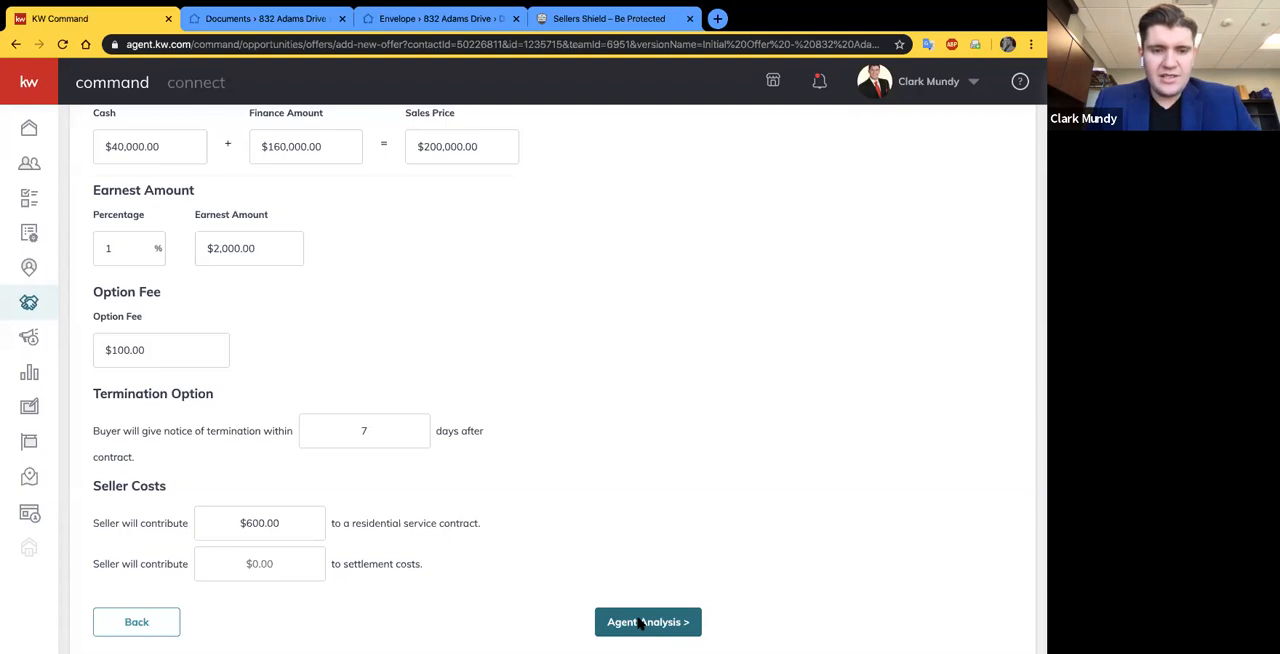
left_click(642, 622)
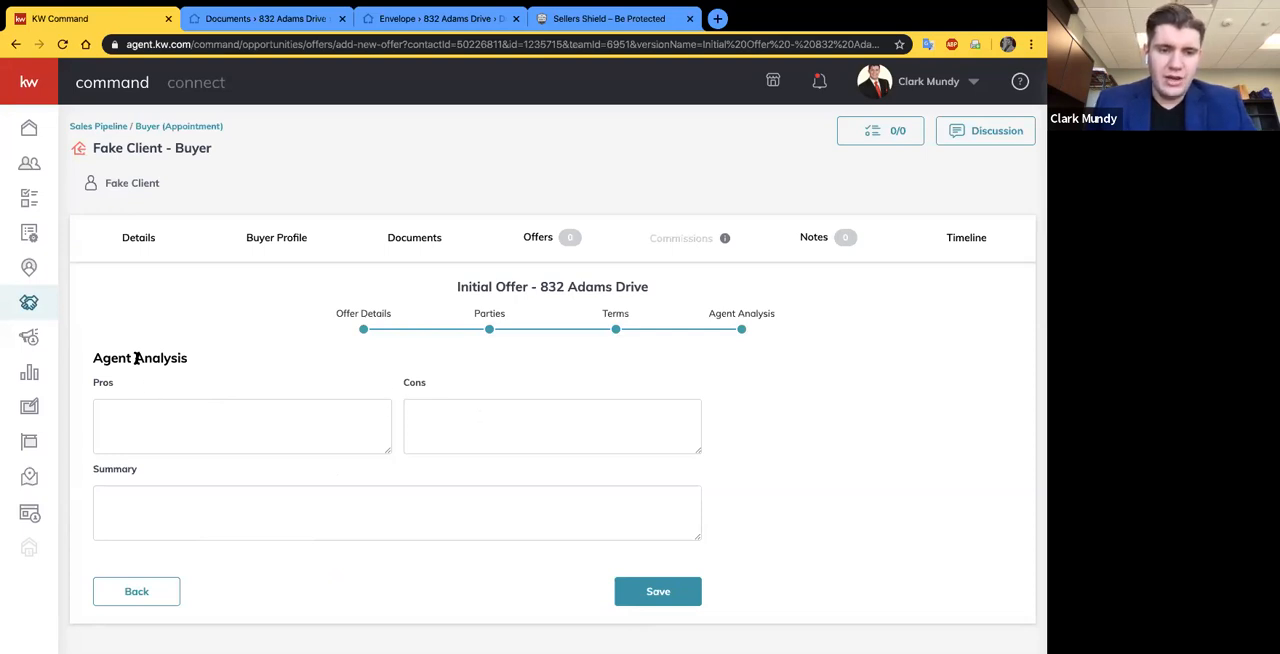
left_click(133, 427)
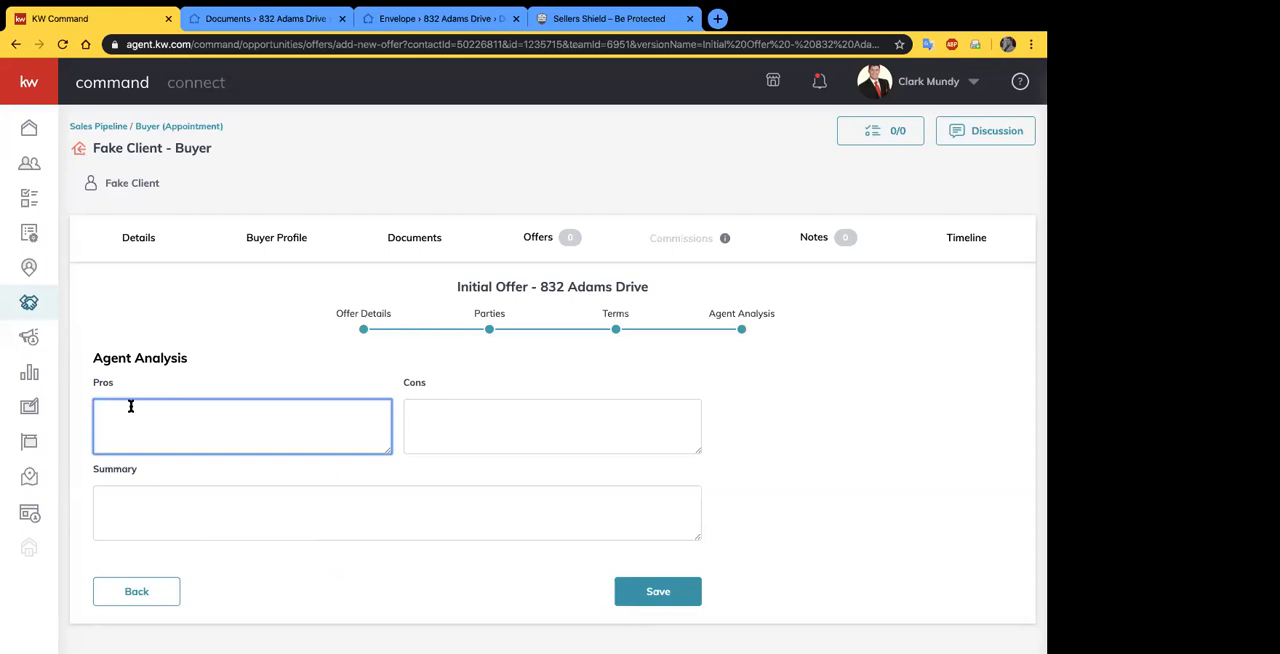
left_click(450, 415)
left_click(341, 368)
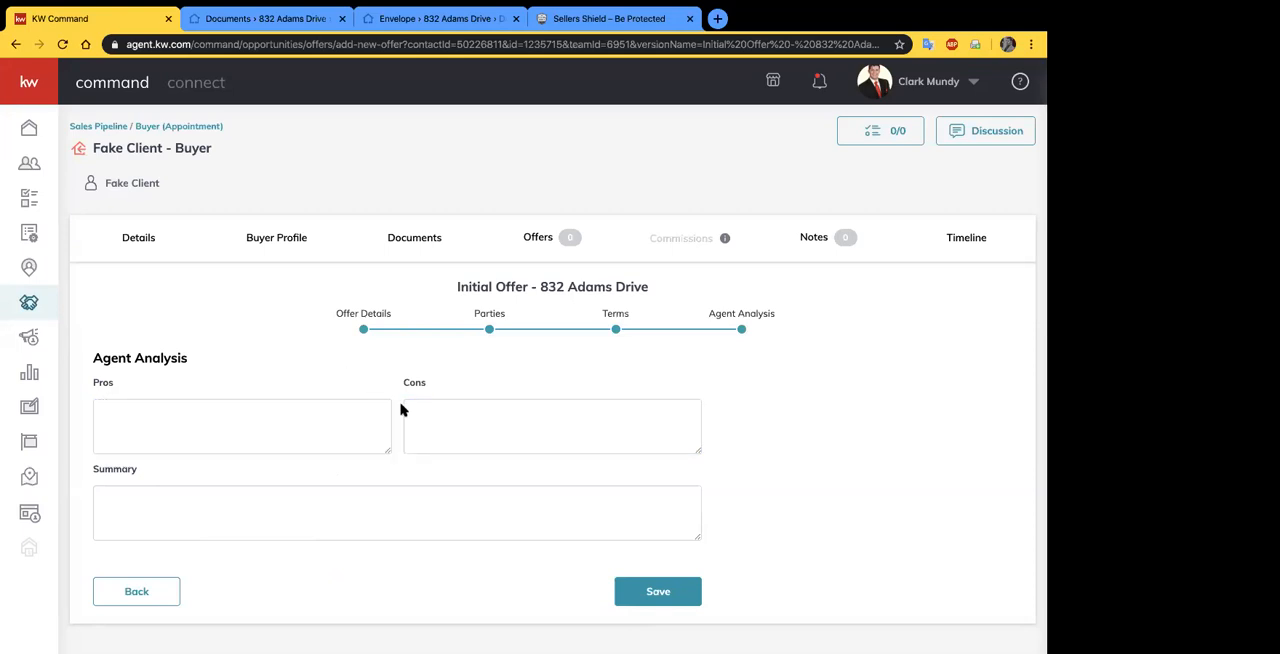
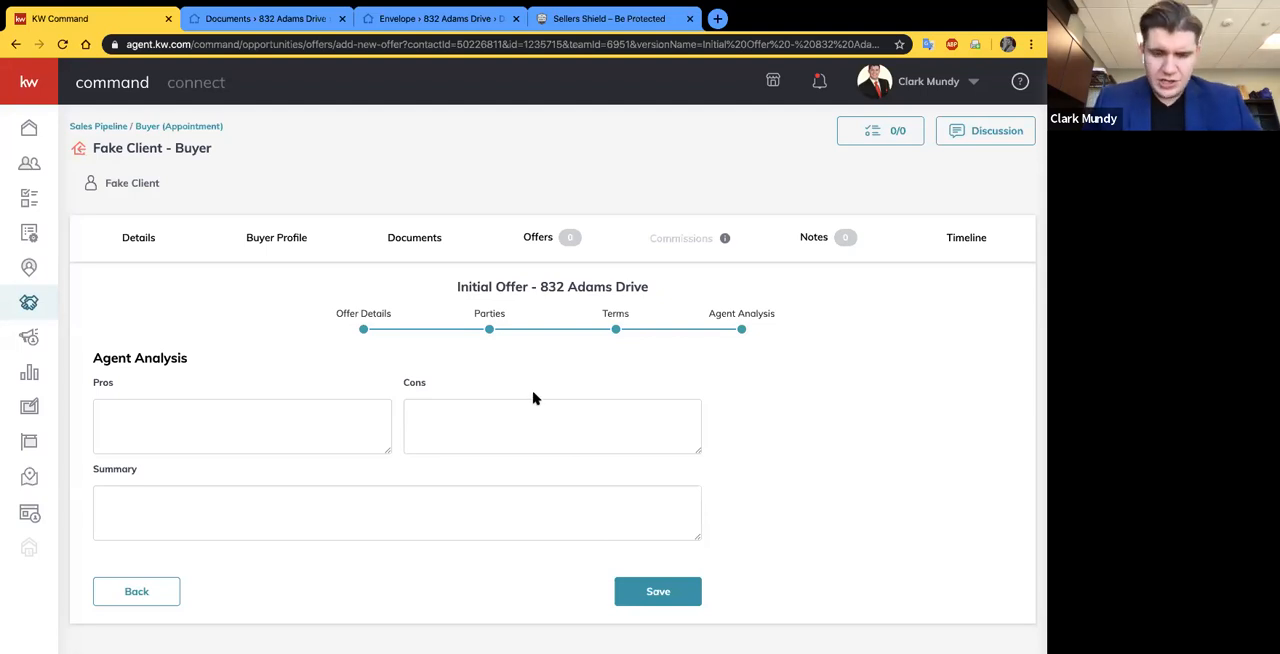
- Save the initial offer with the agent analysis left blank and accept it in the offer timeline
triple_click(710, 470)
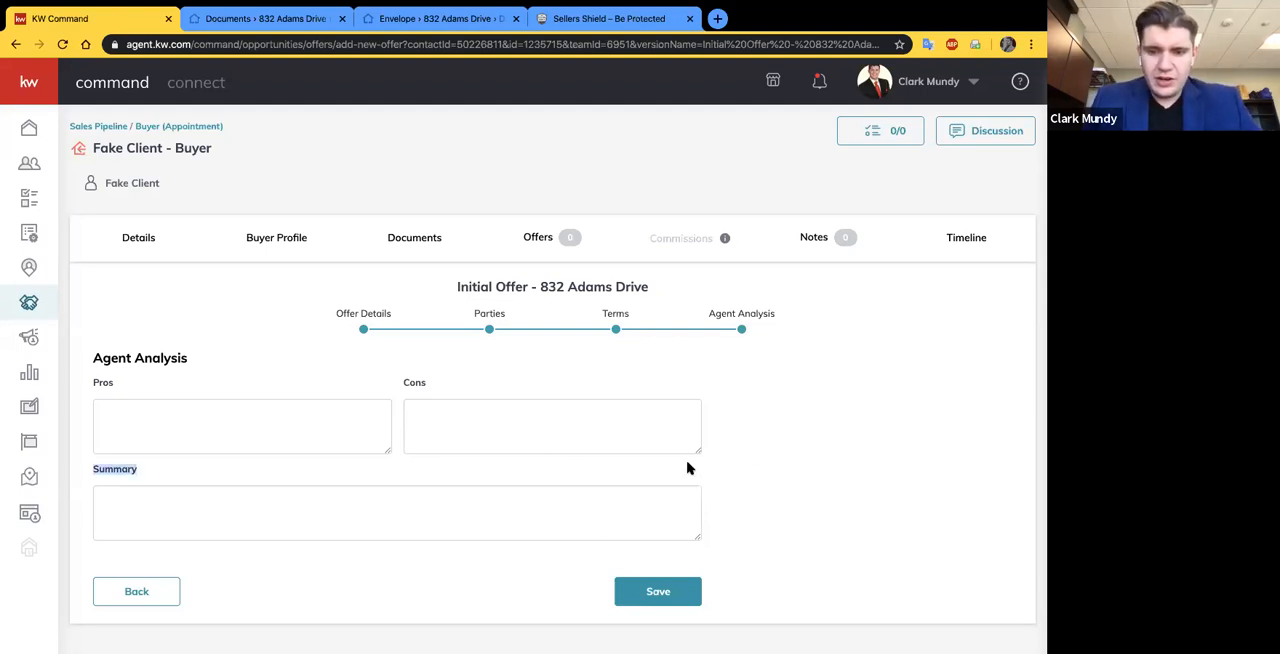
left_click(800, 457)
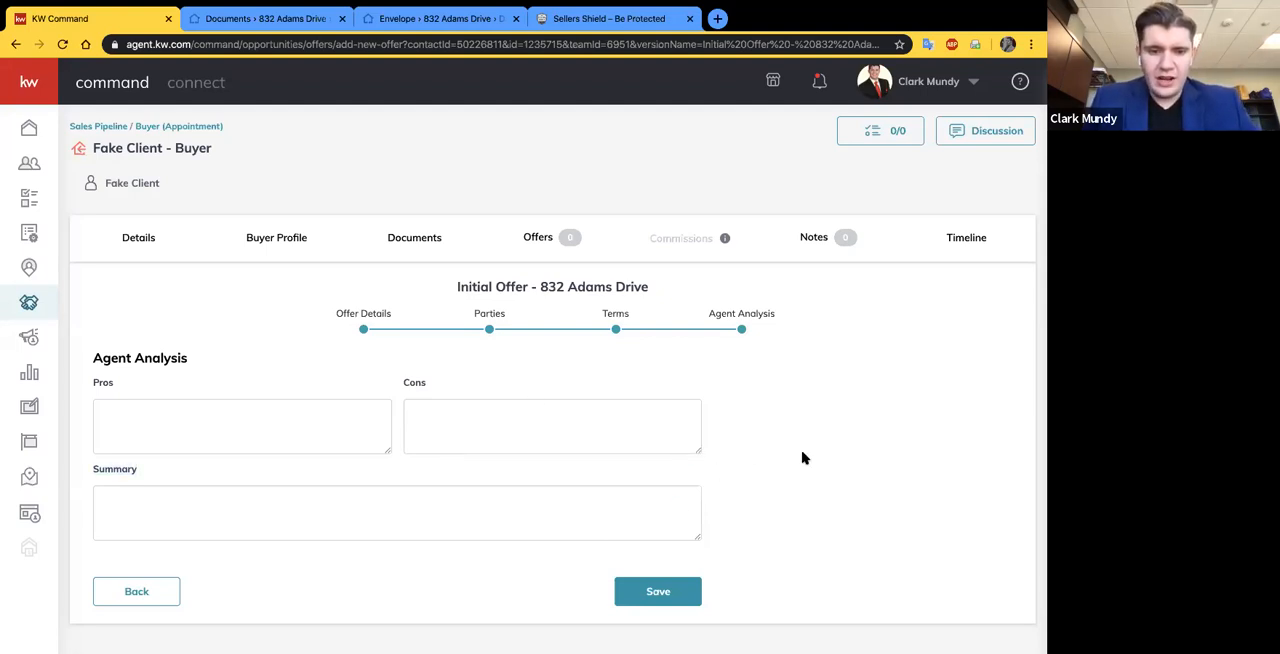
left_click(648, 600)
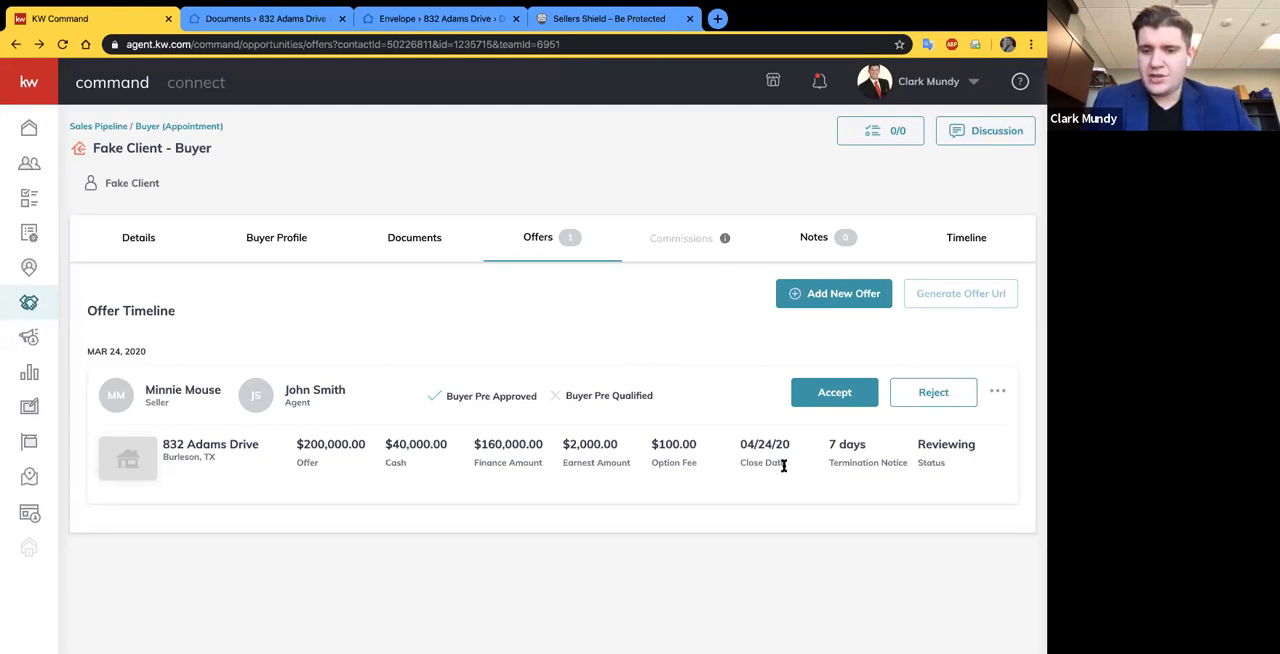
left_click(830, 395)
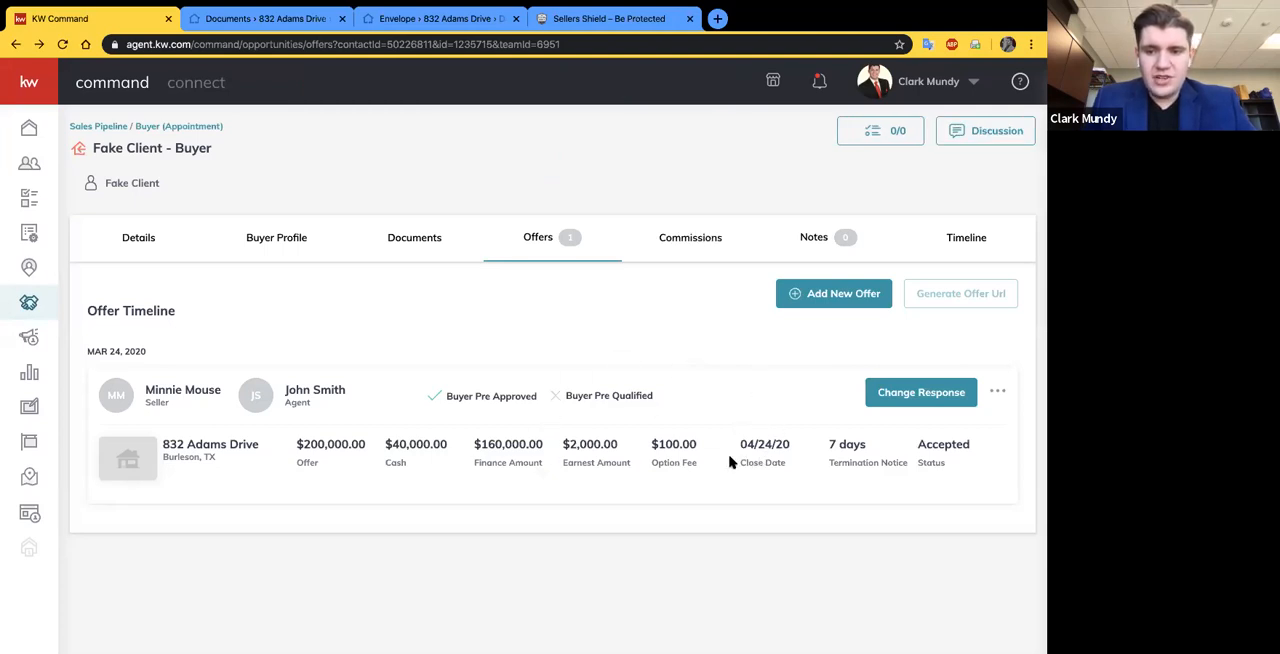
left_click(998, 392)
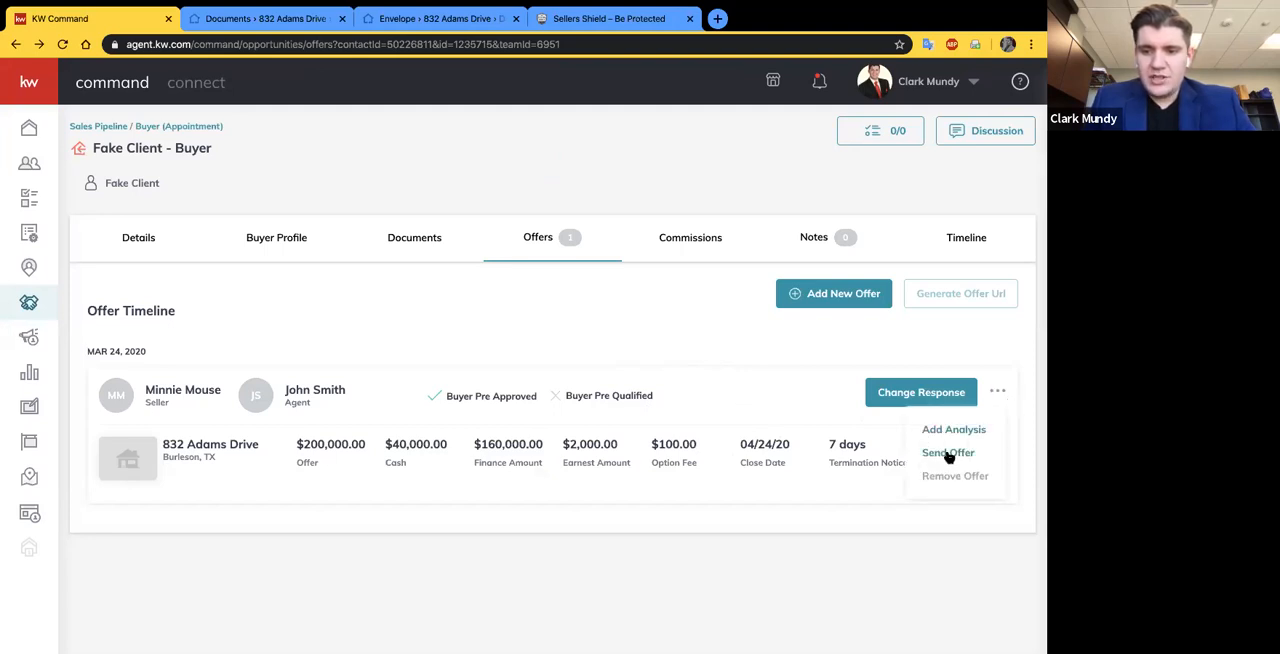
left_click(812, 395)
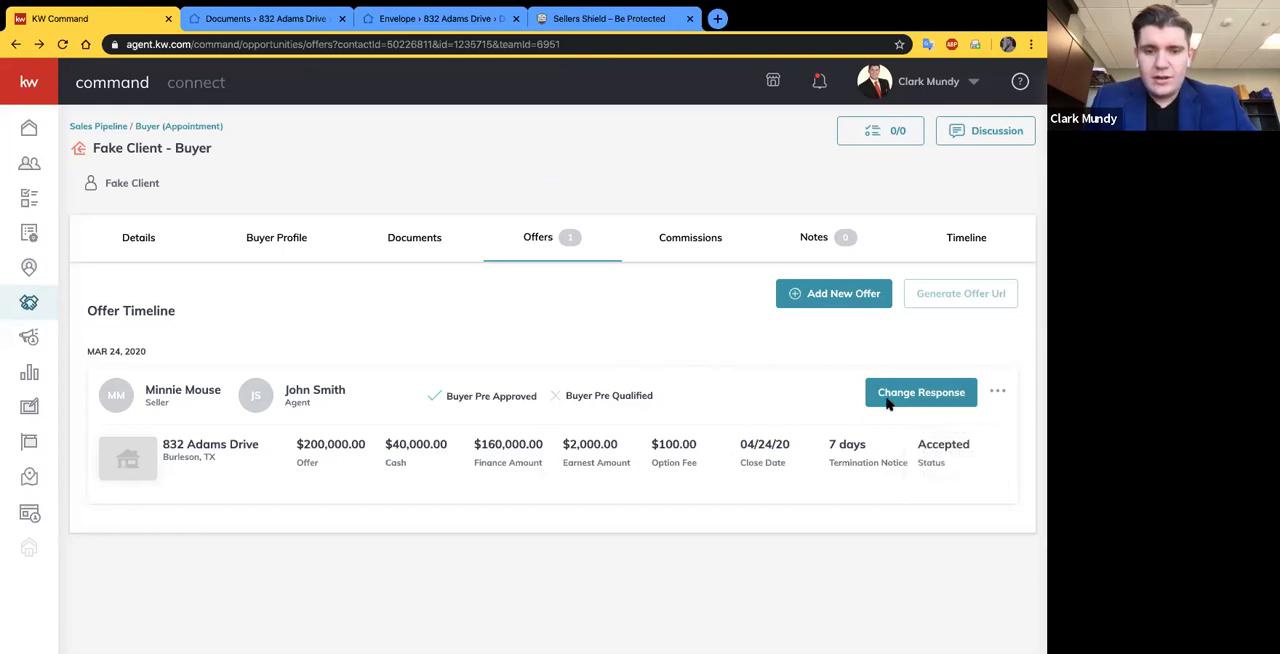
left_click(940, 398)
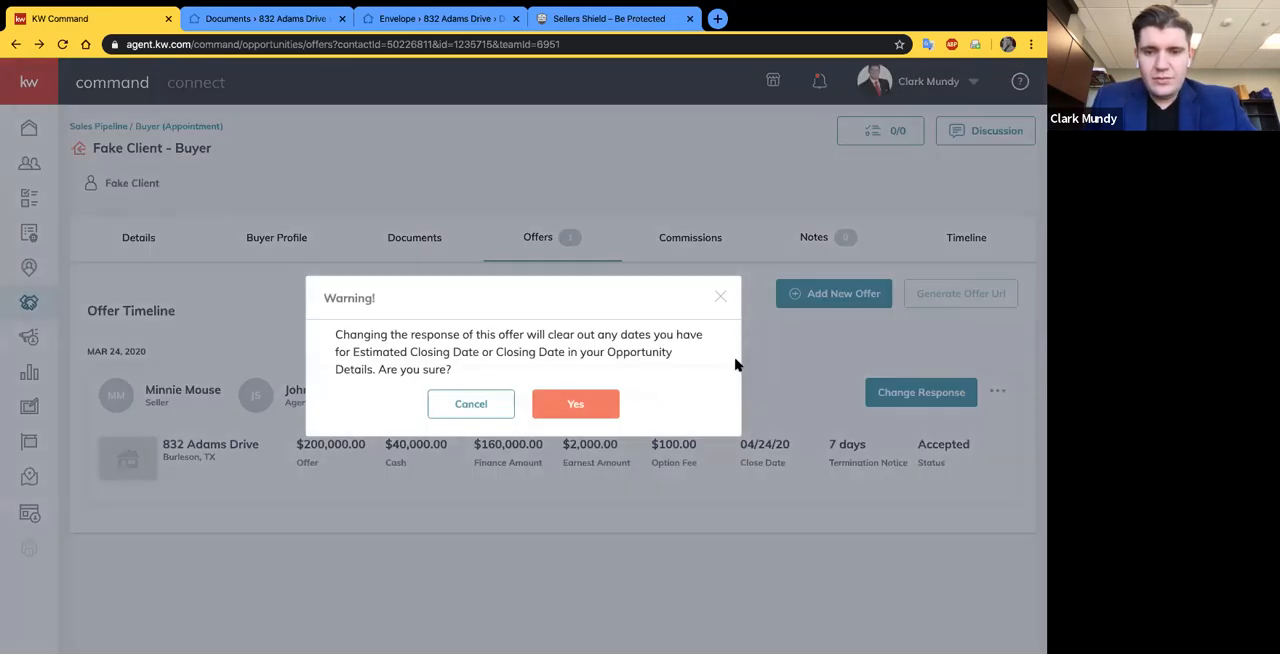
left_click(721, 298)
- Open the Send Offer email form for the accepted offer, review its fields, and return without sending
left_click(995, 393)
left_click(965, 452)
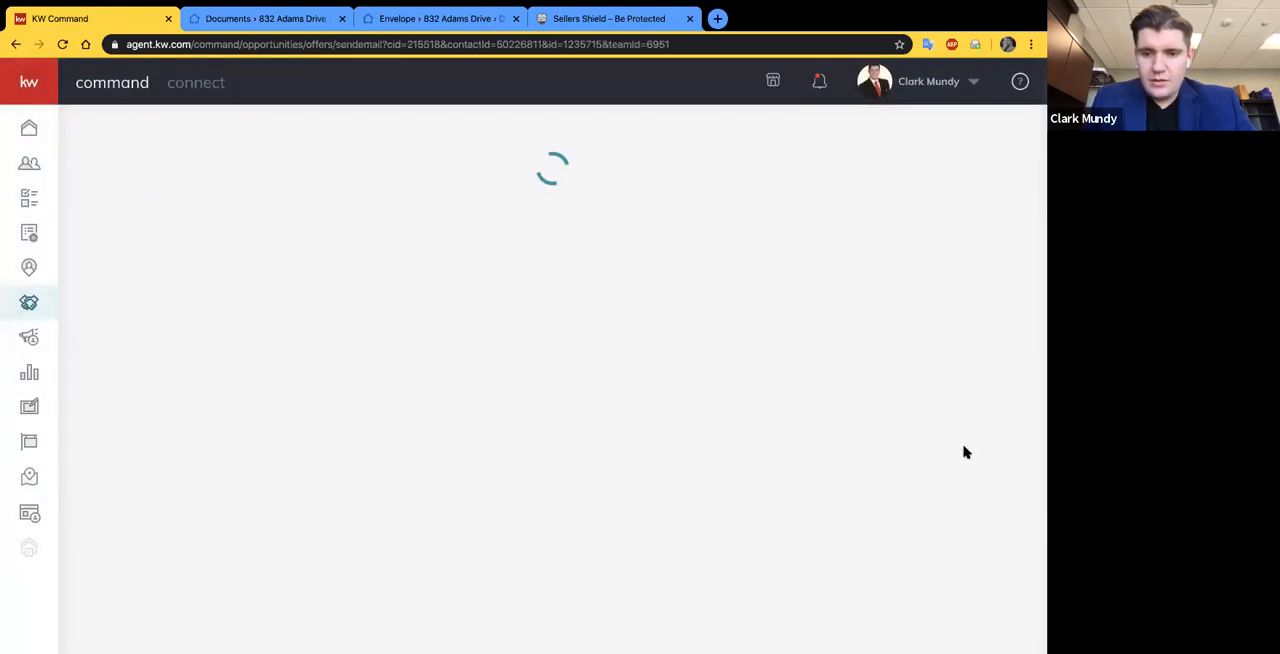
scroll(270, 230, "down", 1)
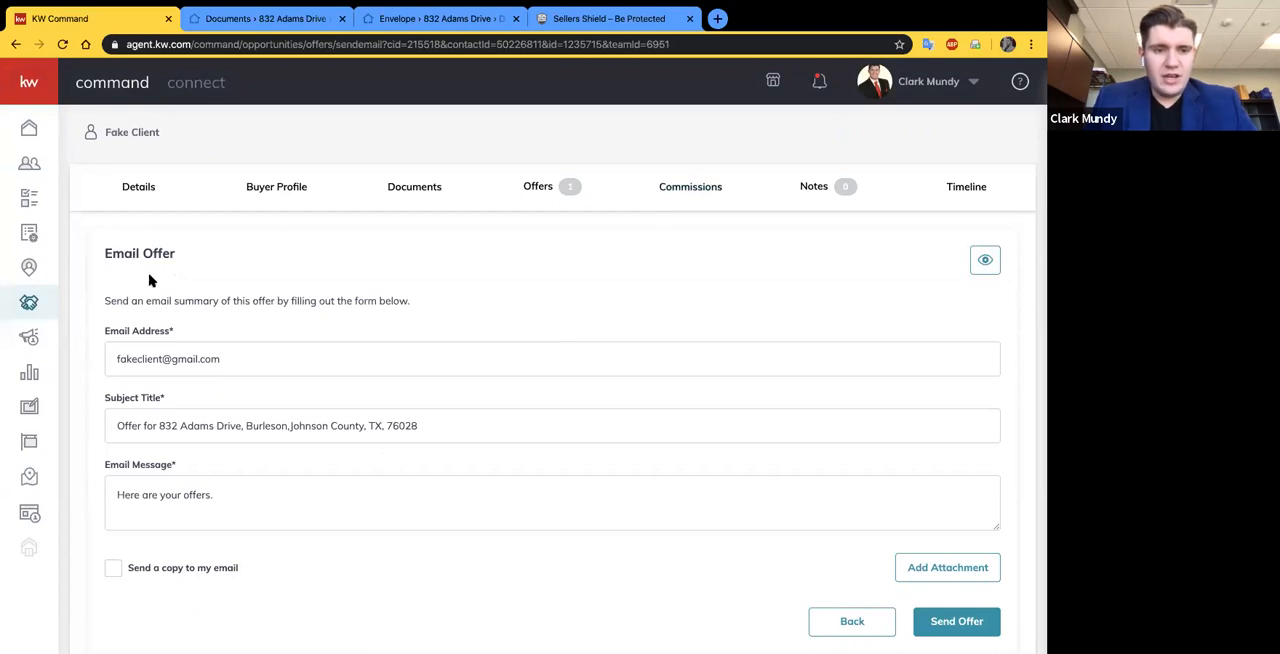
scroll(216, 357, "down", 1)
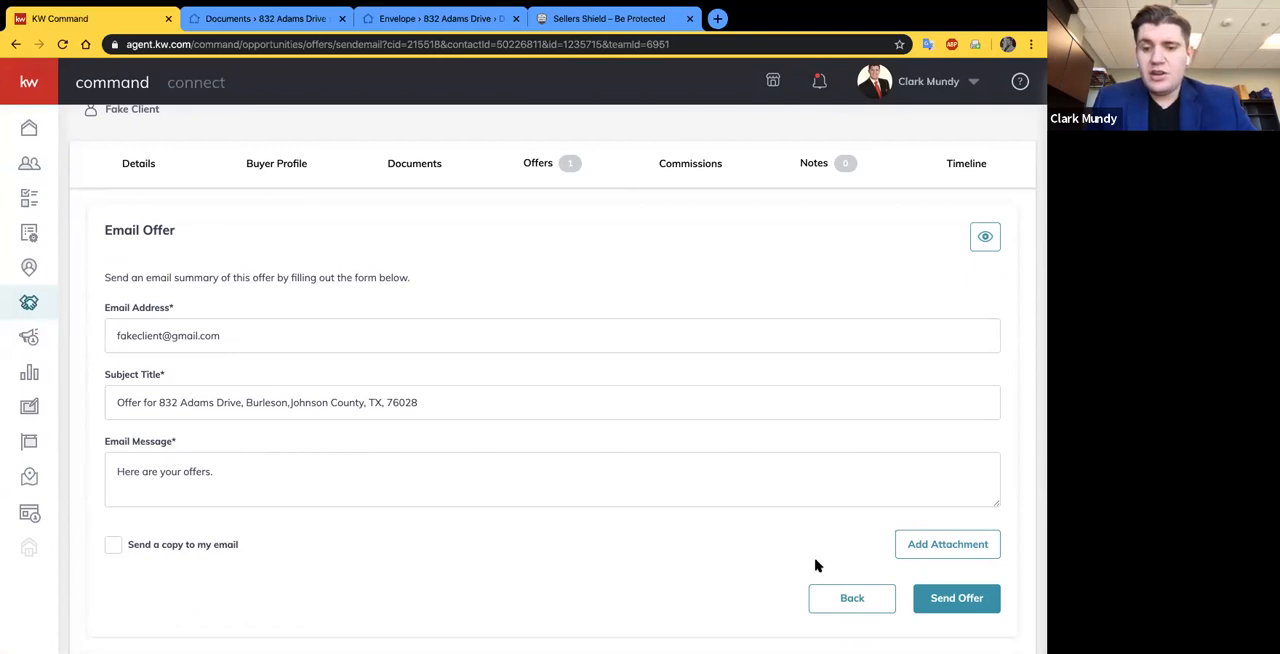
left_click(849, 598)
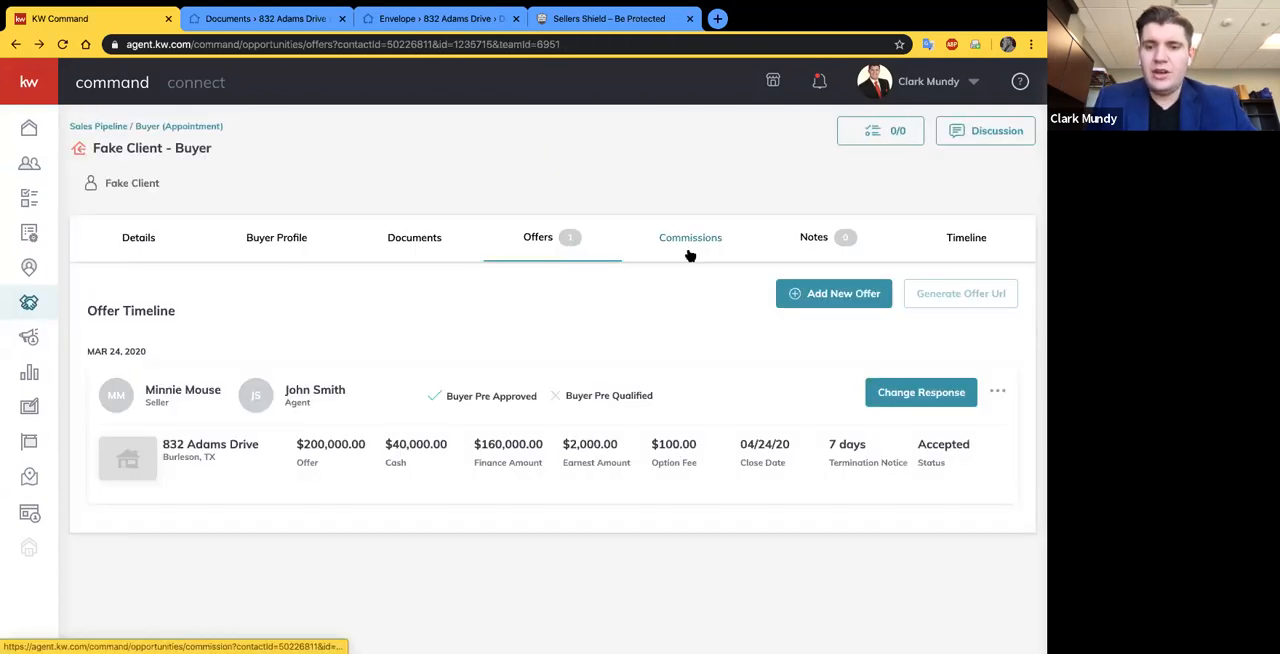
- Change the accepted offer's response back to reviewing and check whether Commissions can be opened
left_click(914, 394)
left_click(570, 401)
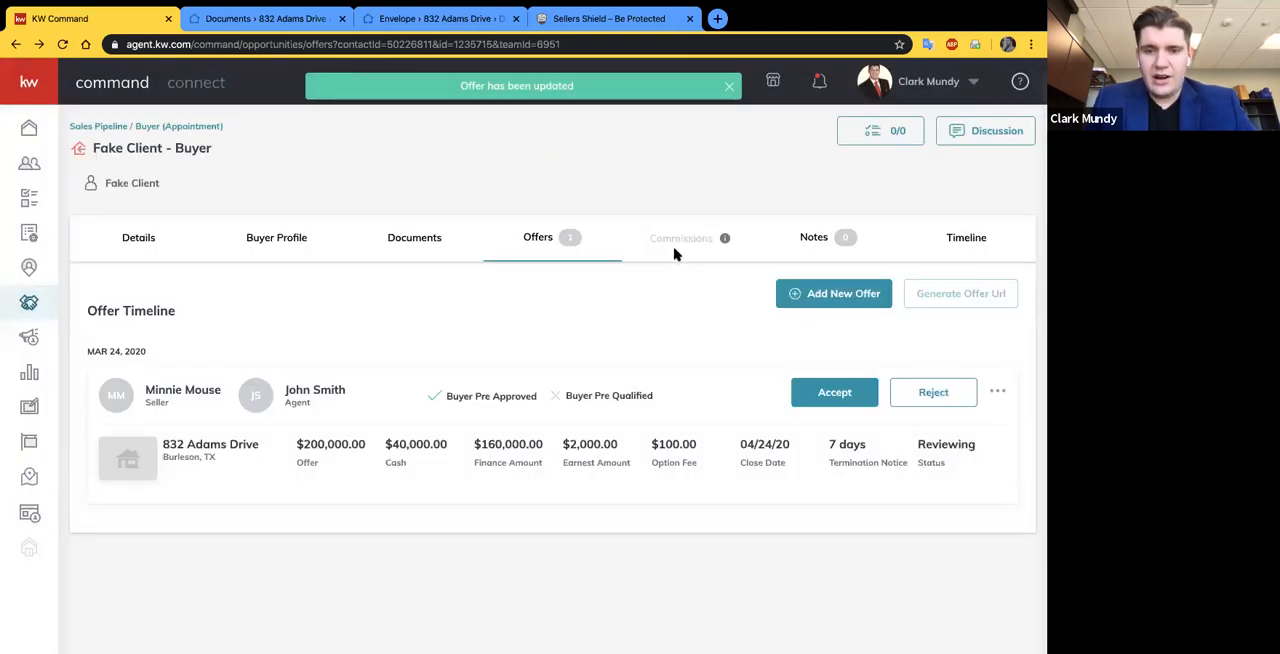
double_click(674, 250)
left_click(680, 269)
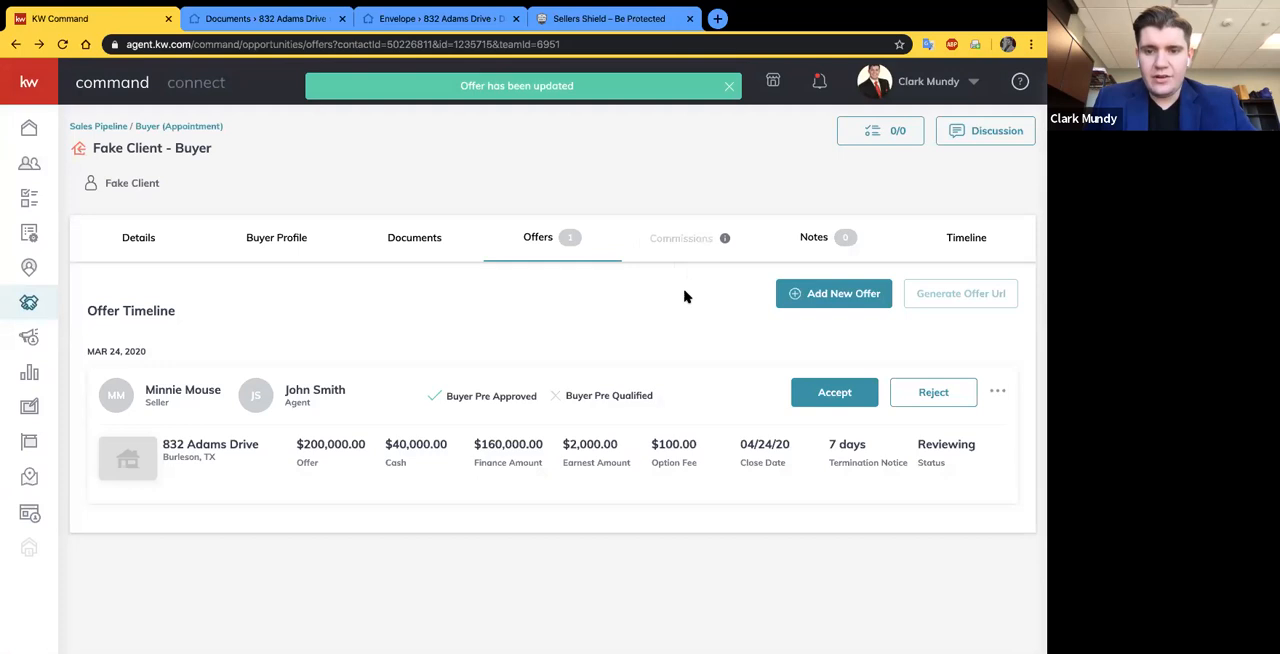
- Accept the offer again and open the opportunity's Commissions page
left_click(829, 398)
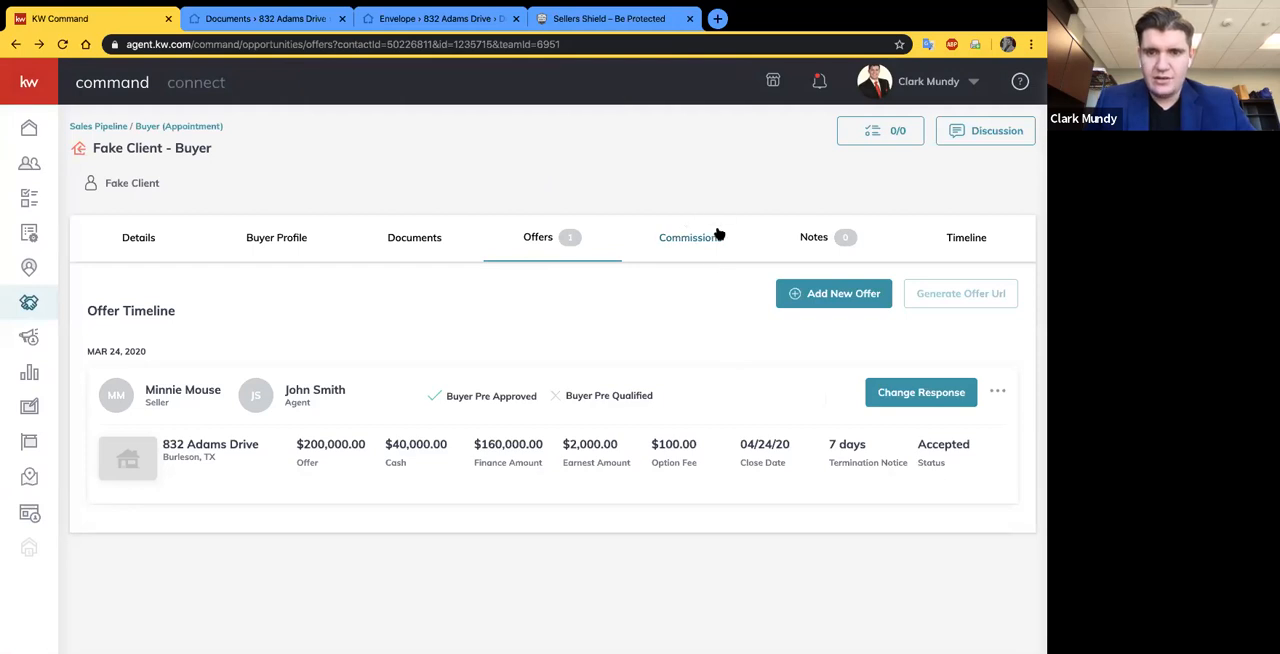
left_click(684, 238)
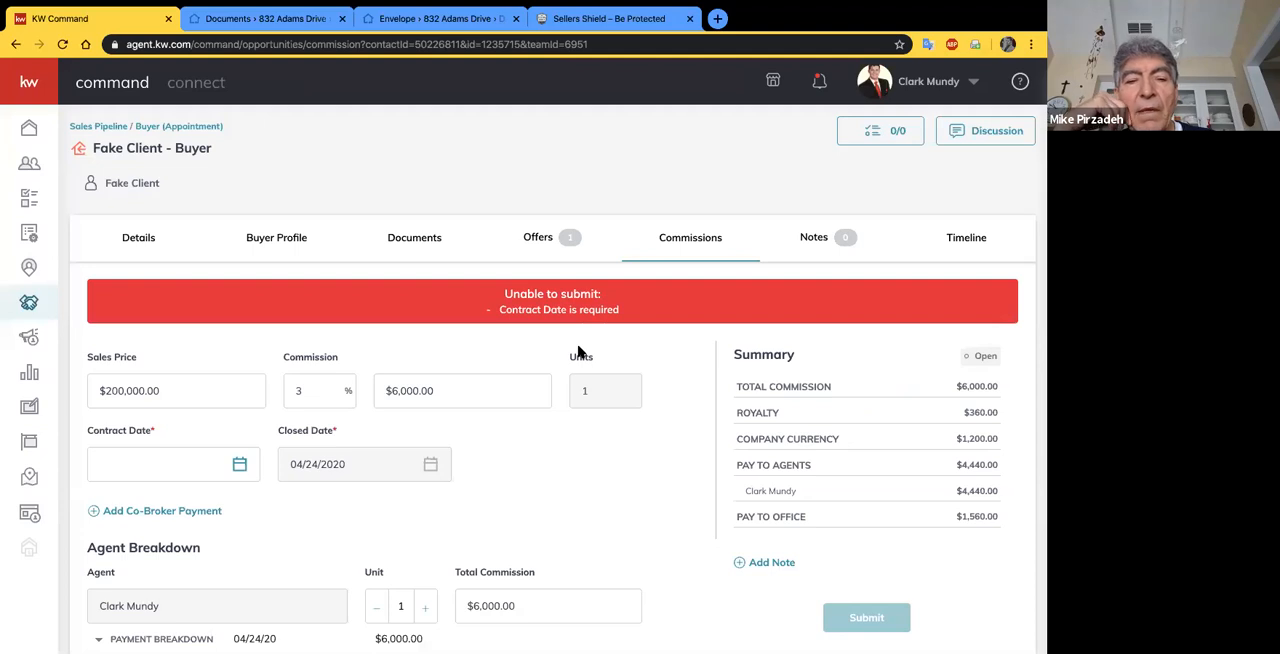
- Return to the offers, withdraw the acceptance of the offer, and open it for editing
left_click(540, 246)
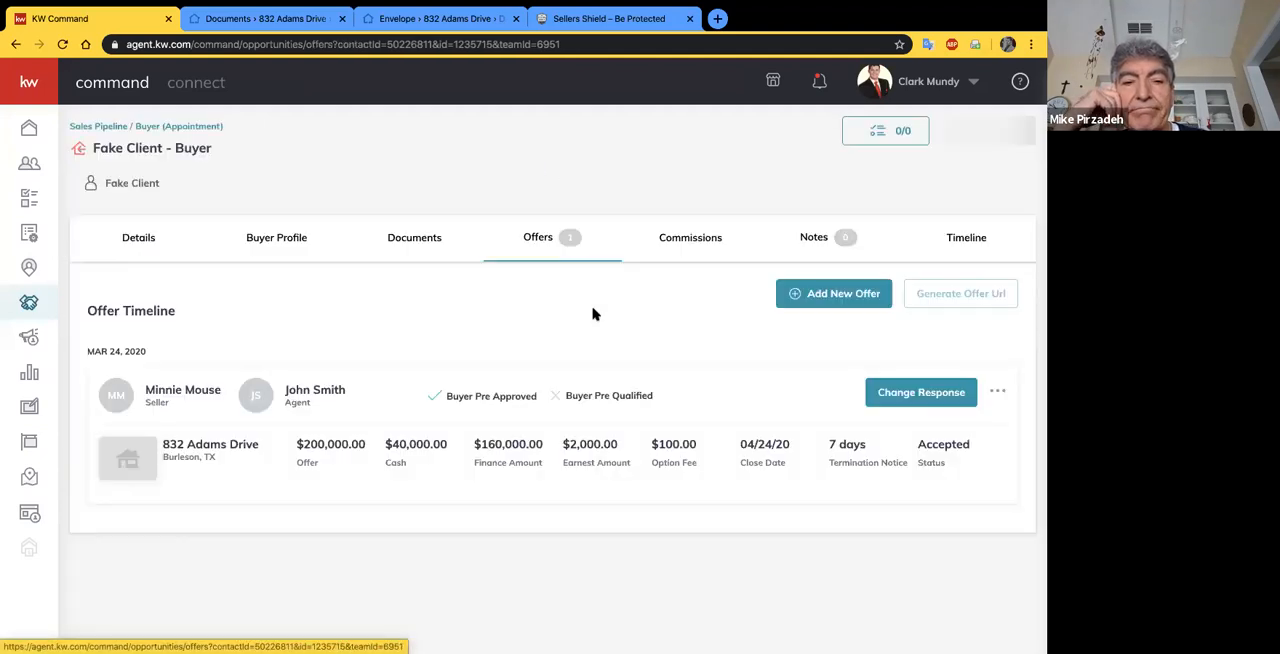
left_click(1001, 393)
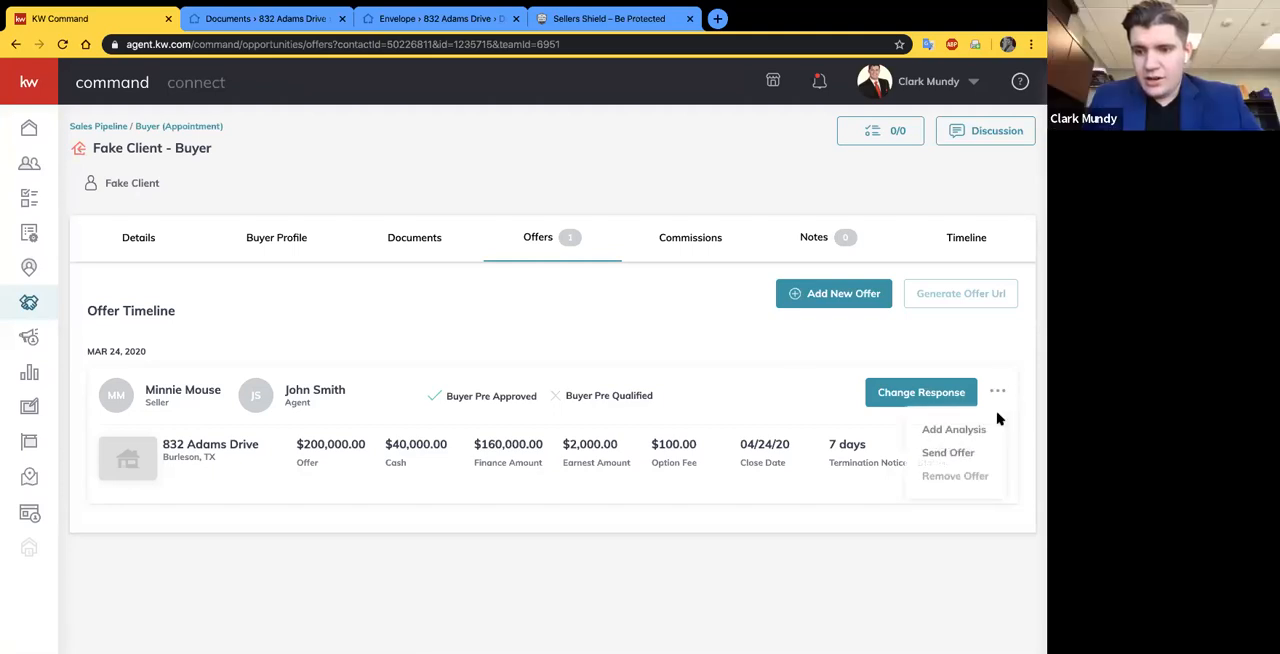
left_click(881, 396)
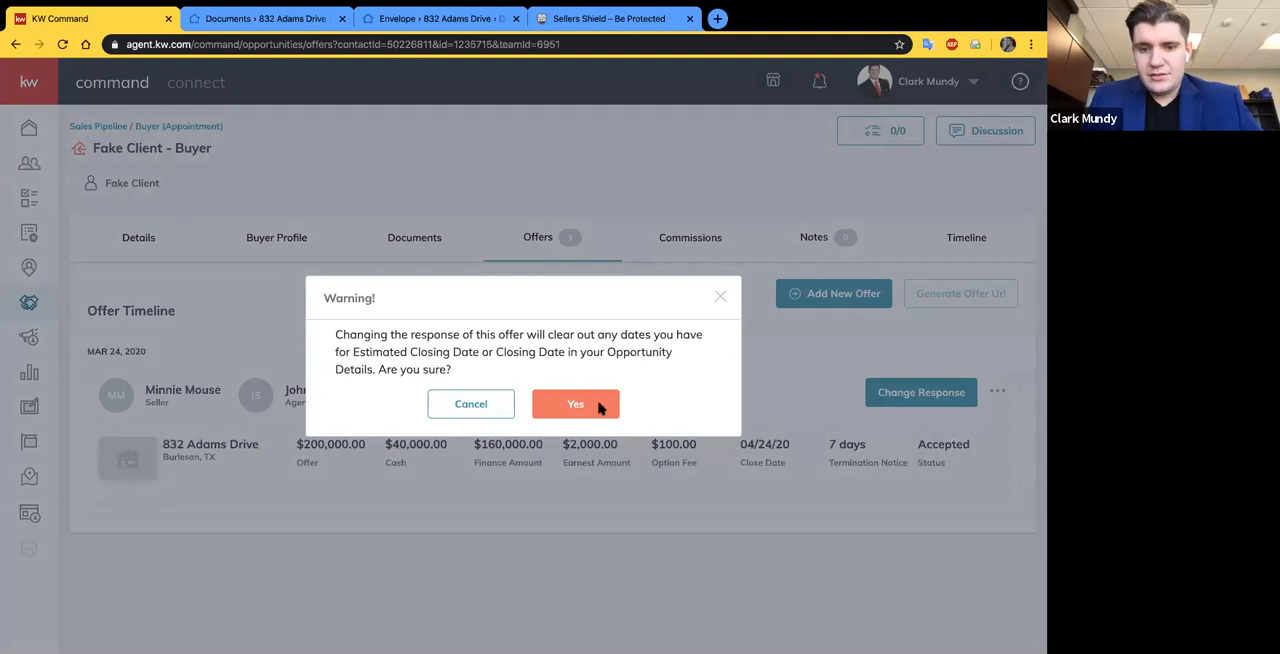
left_click(597, 407)
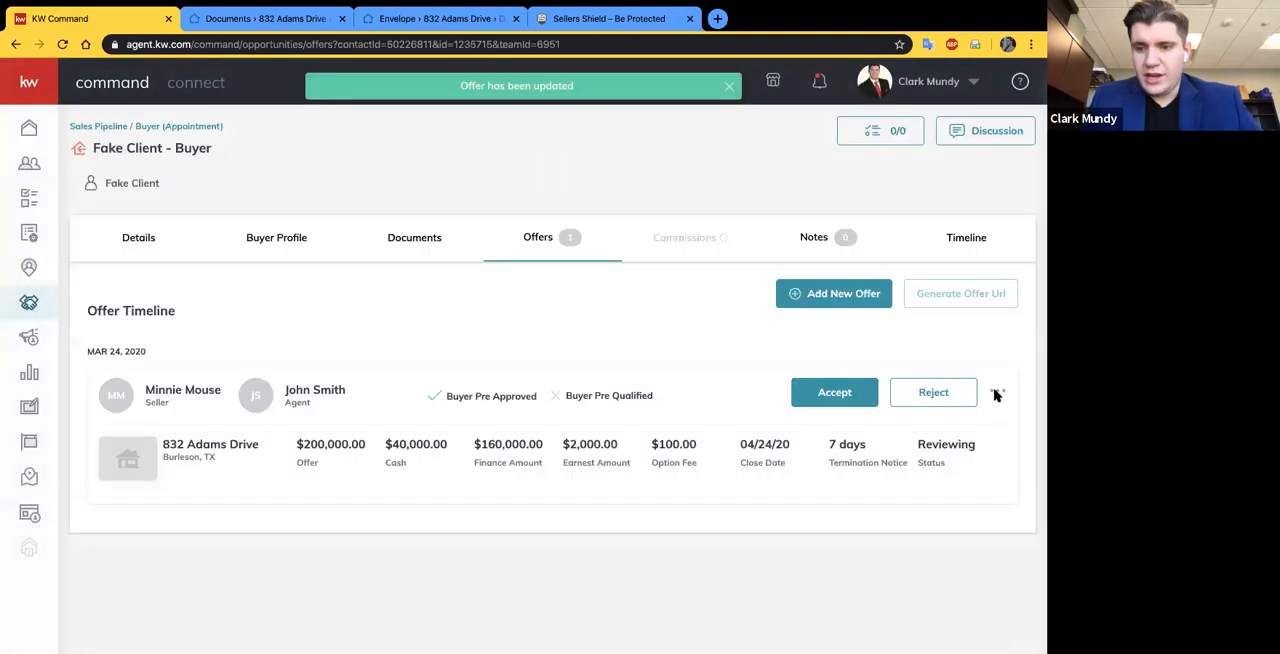
left_click(997, 393)
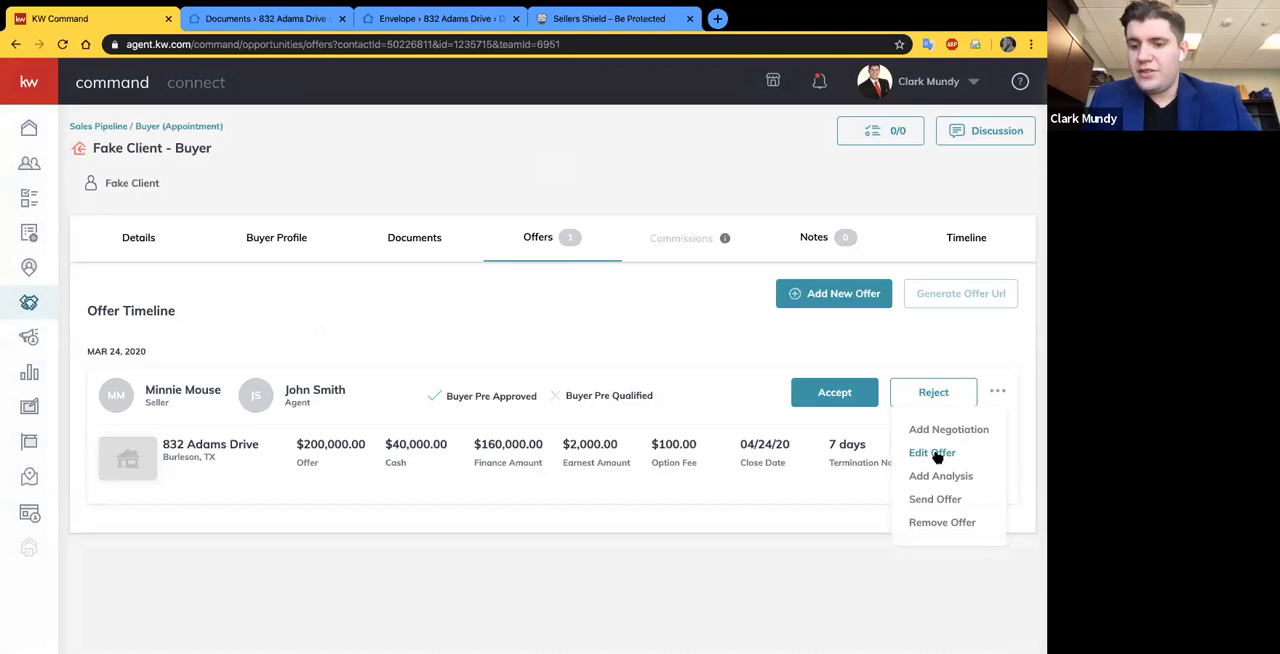
left_click(932, 453)
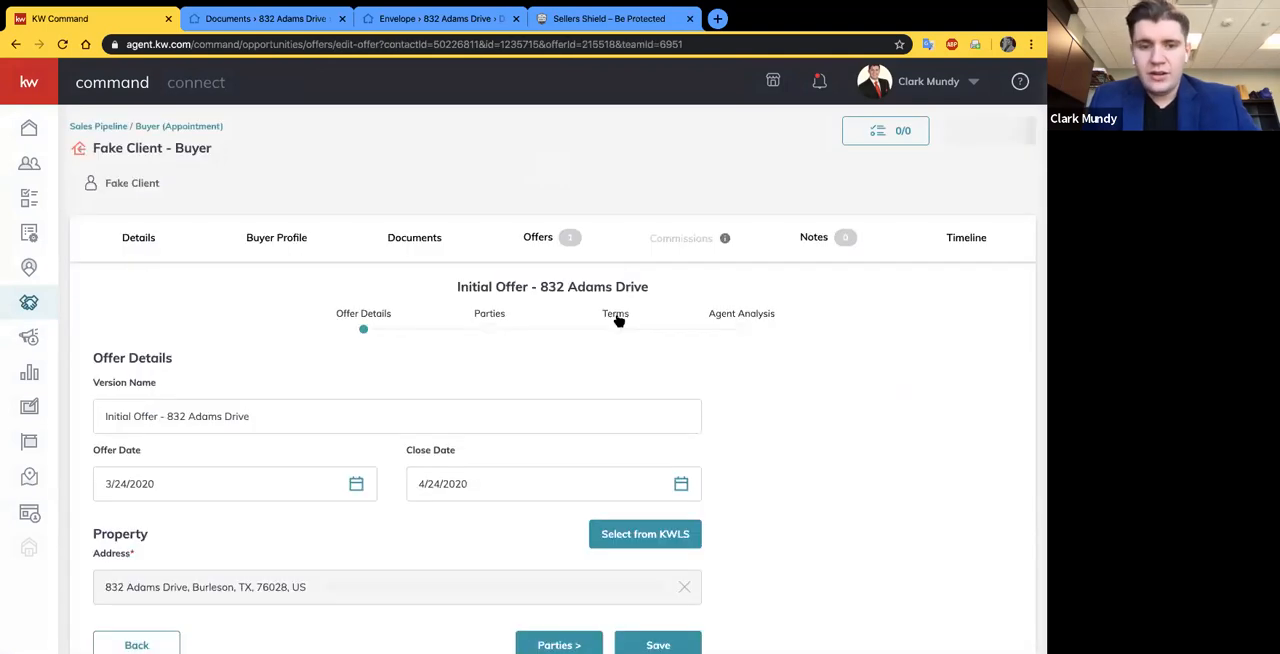
- Review the offer's details, parties and terms in the edit form and return to the offer timeline without saving
scroll(400, 395, "down", 1)
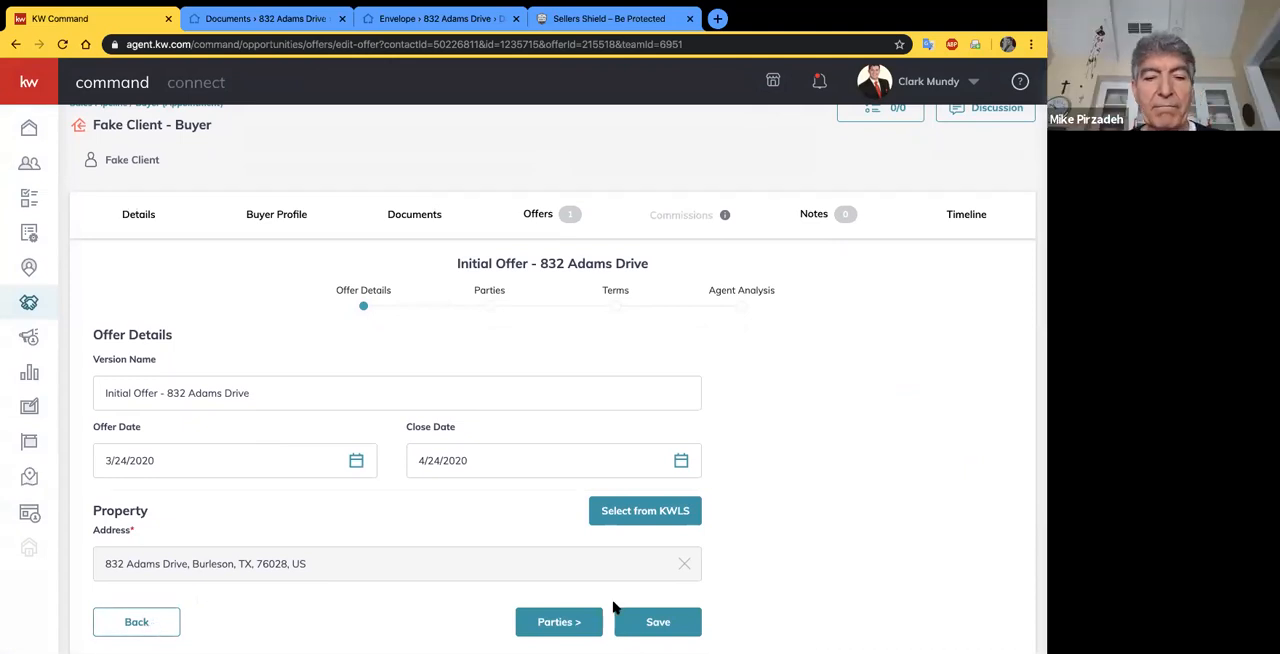
left_click(559, 622)
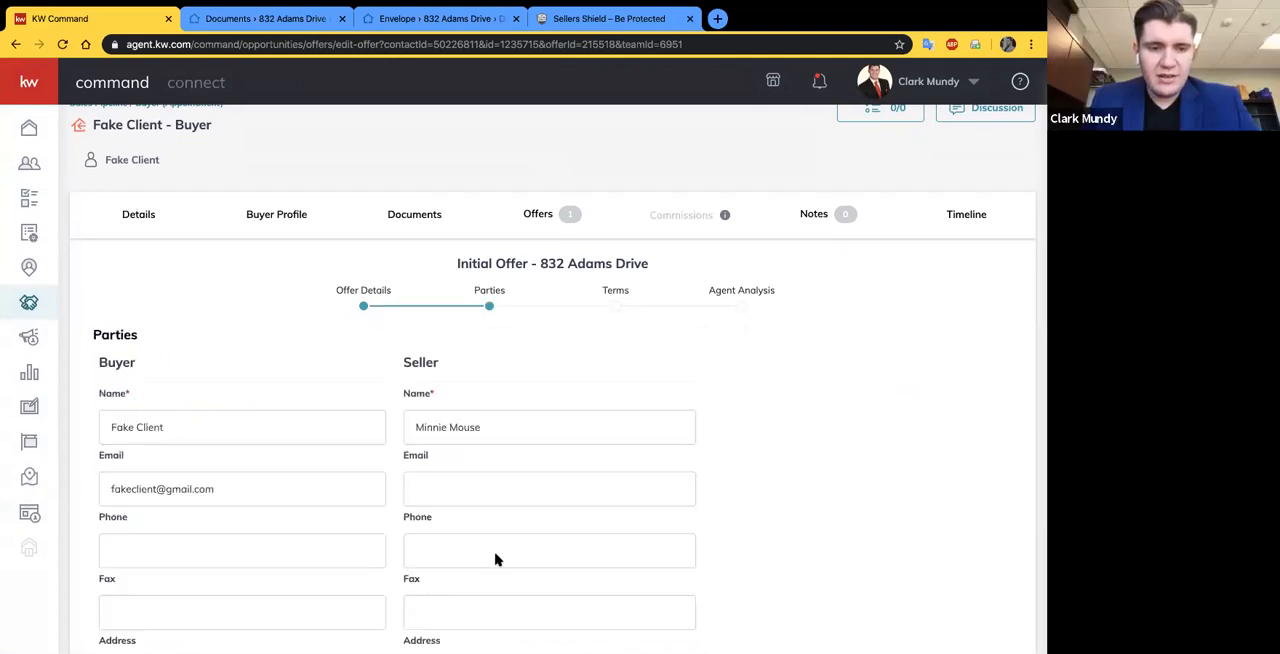
scroll(329, 449, "down", 4)
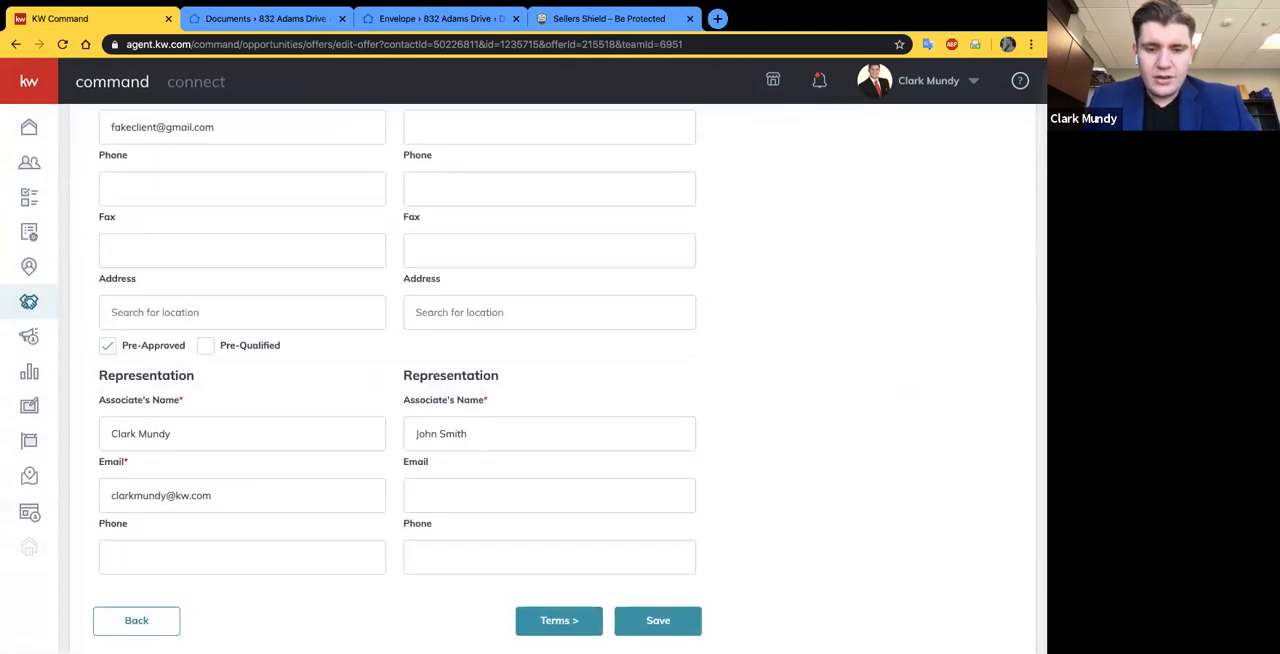
left_click(559, 620)
scroll(275, 260, "up", 1)
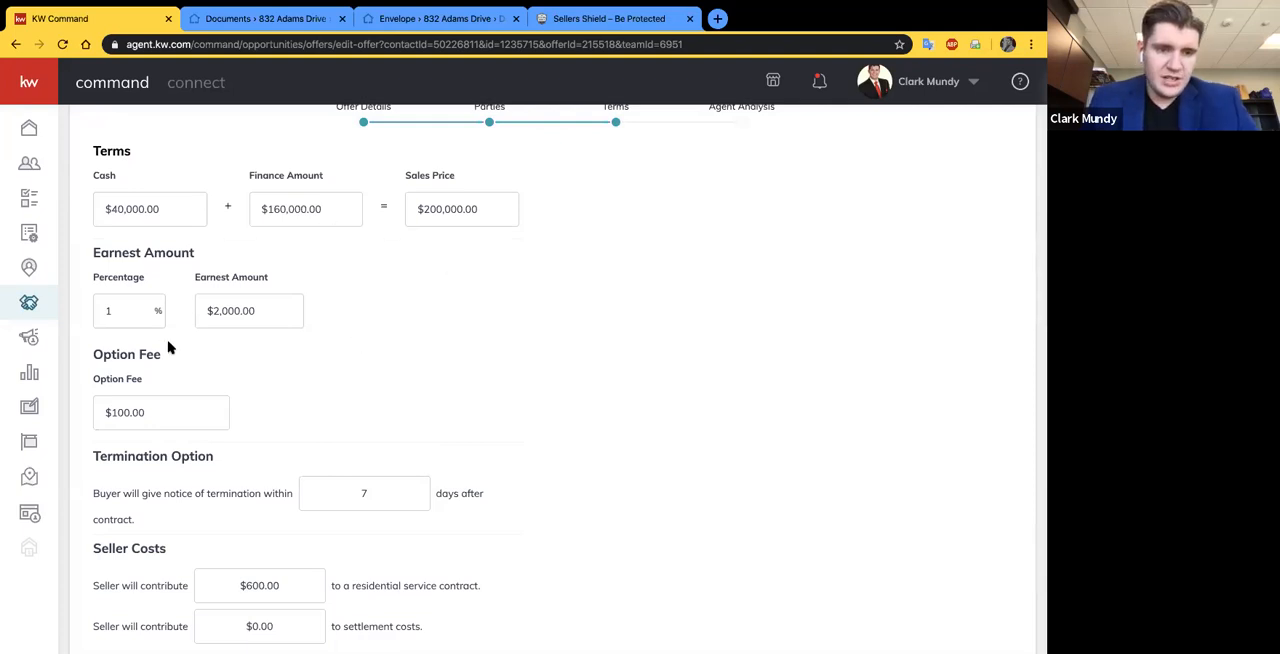
scroll(214, 426, "down", 1)
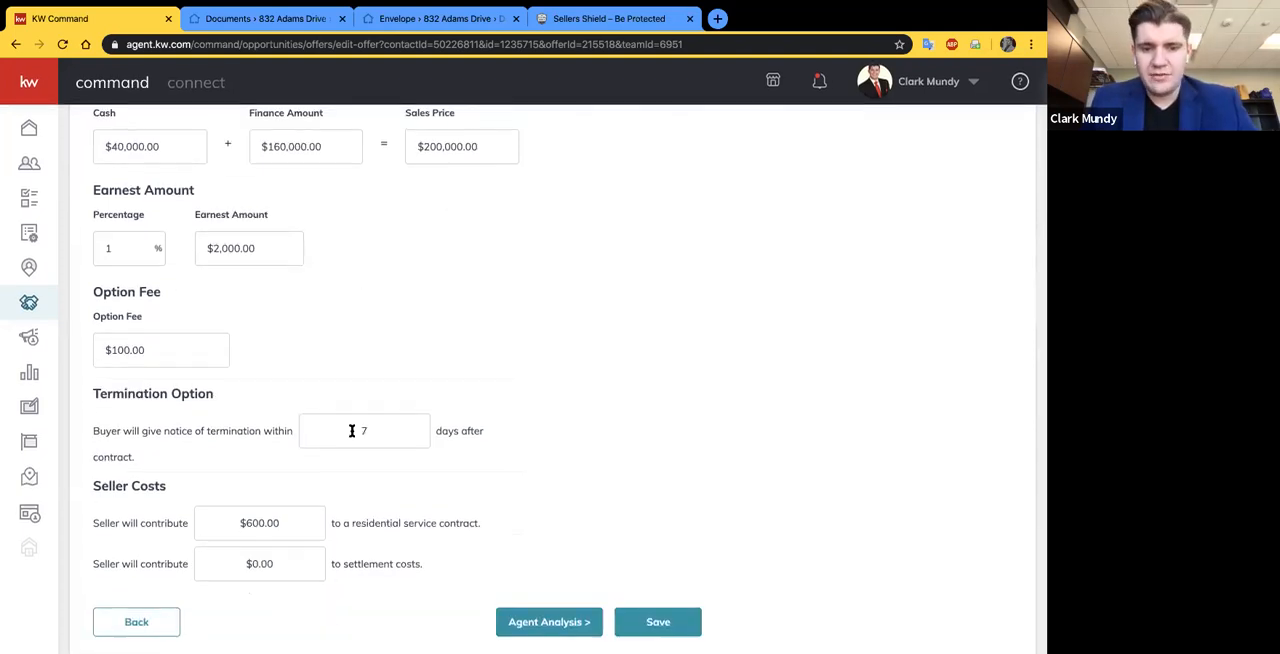
left_click(152, 625)
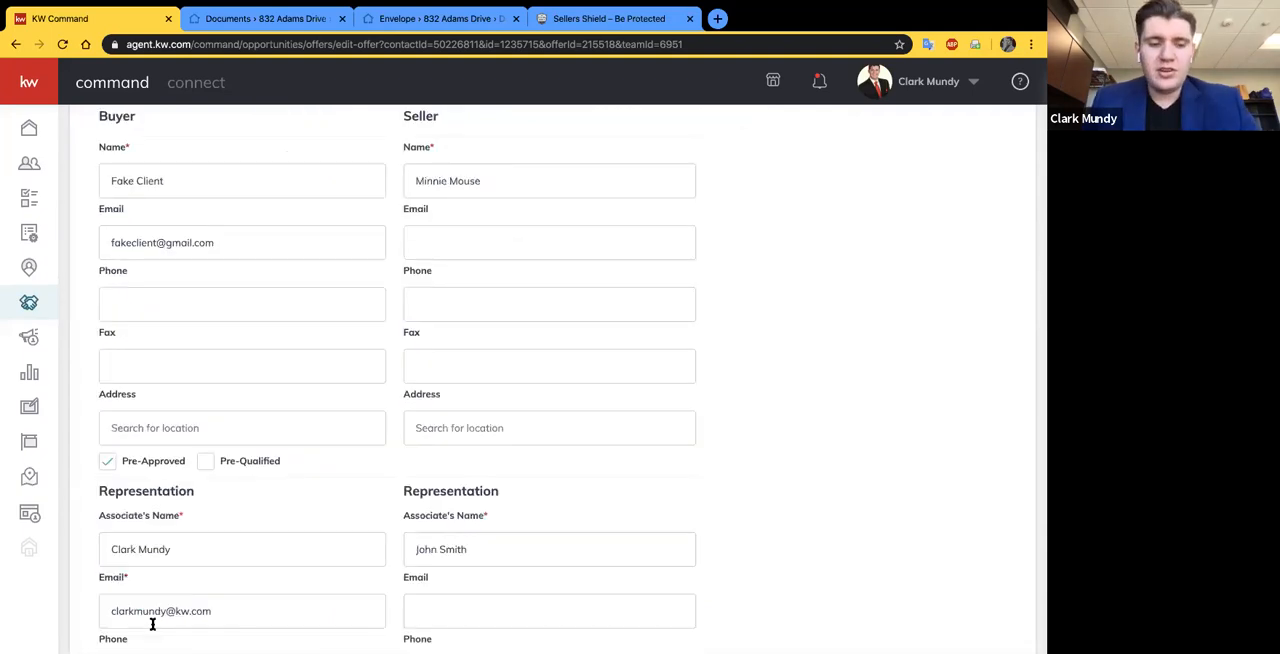
scroll(170, 590, "down", 2)
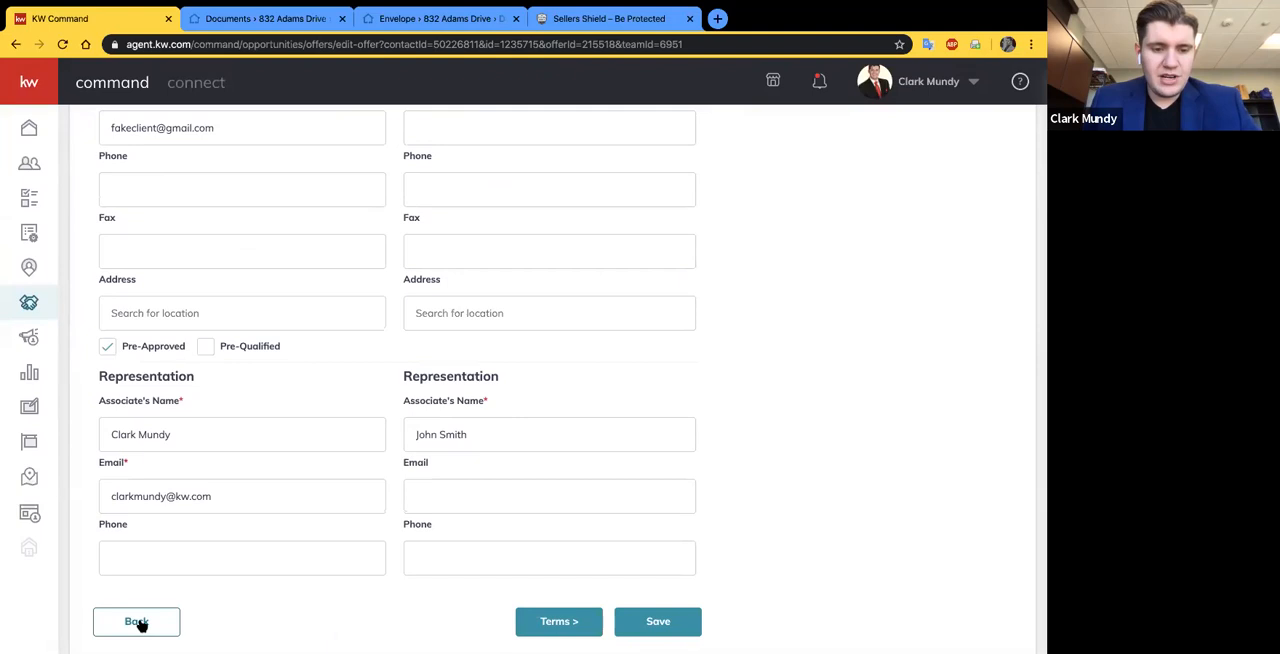
left_click(138, 622)
left_click(136, 621)
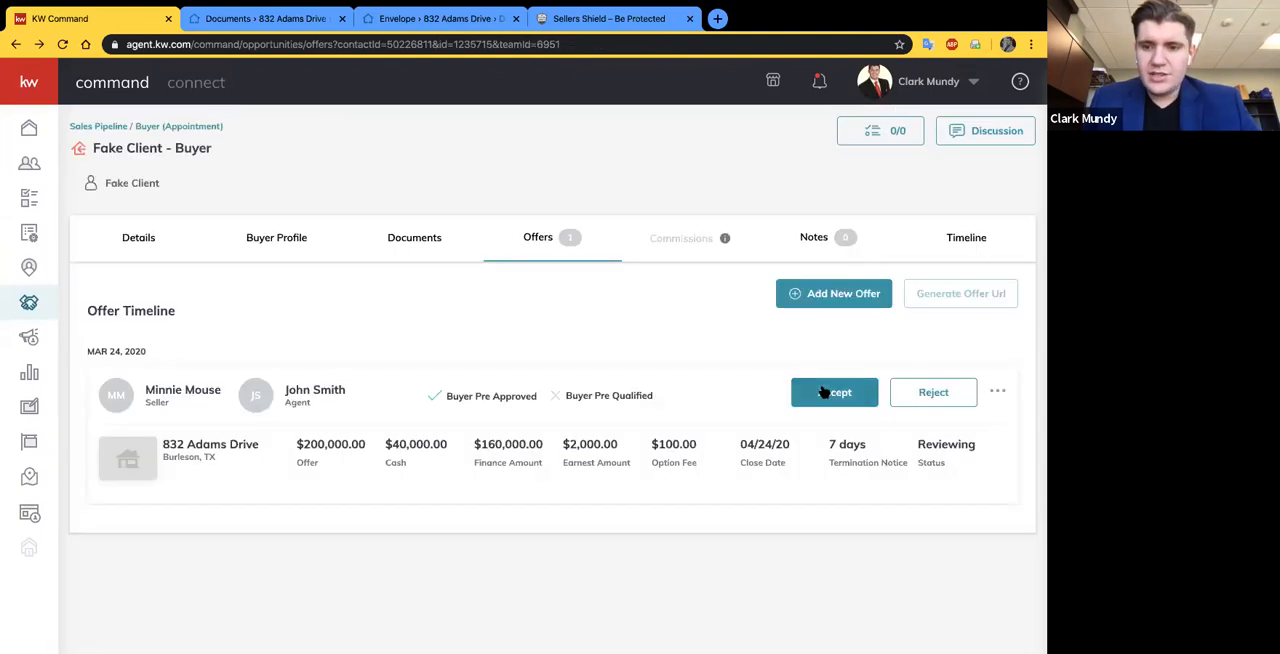
- Accept the reviewed offer and go to the opportunity's commission form
left_click(825, 393)
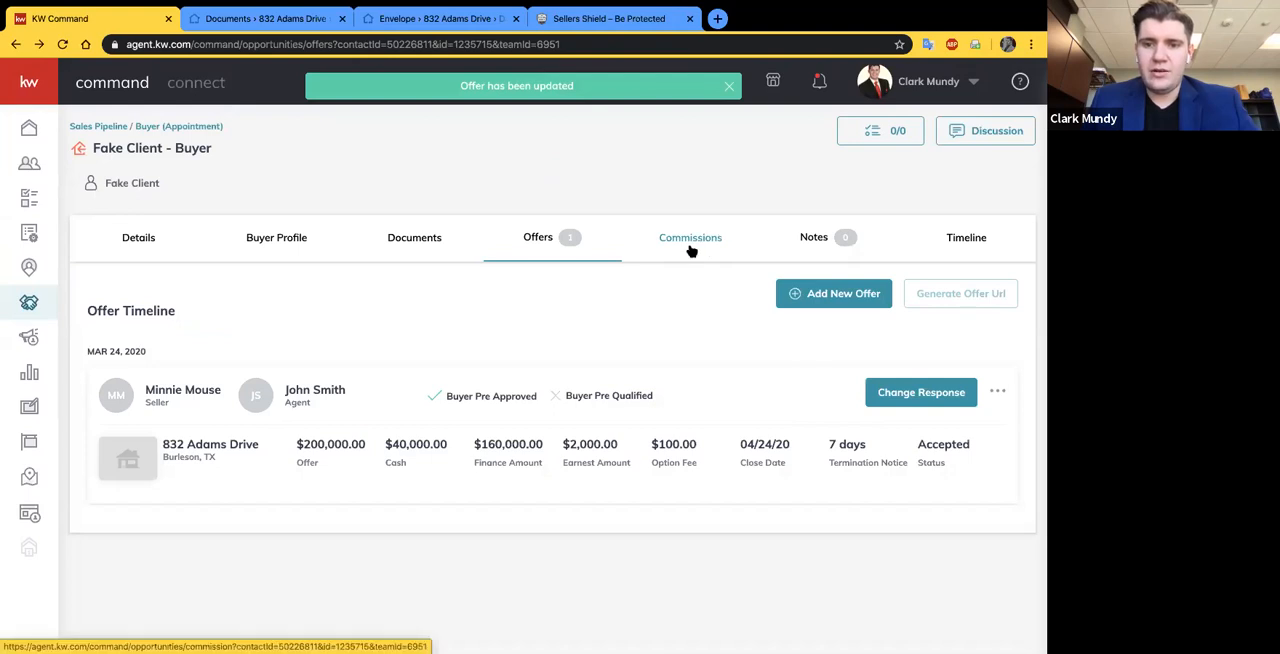
left_click(690, 240)
- Look over the agent's commission breakdown and set the contract date to 3/24/2020
scroll(580, 378, "down", 2)
scroll(578, 380, "down", 3)
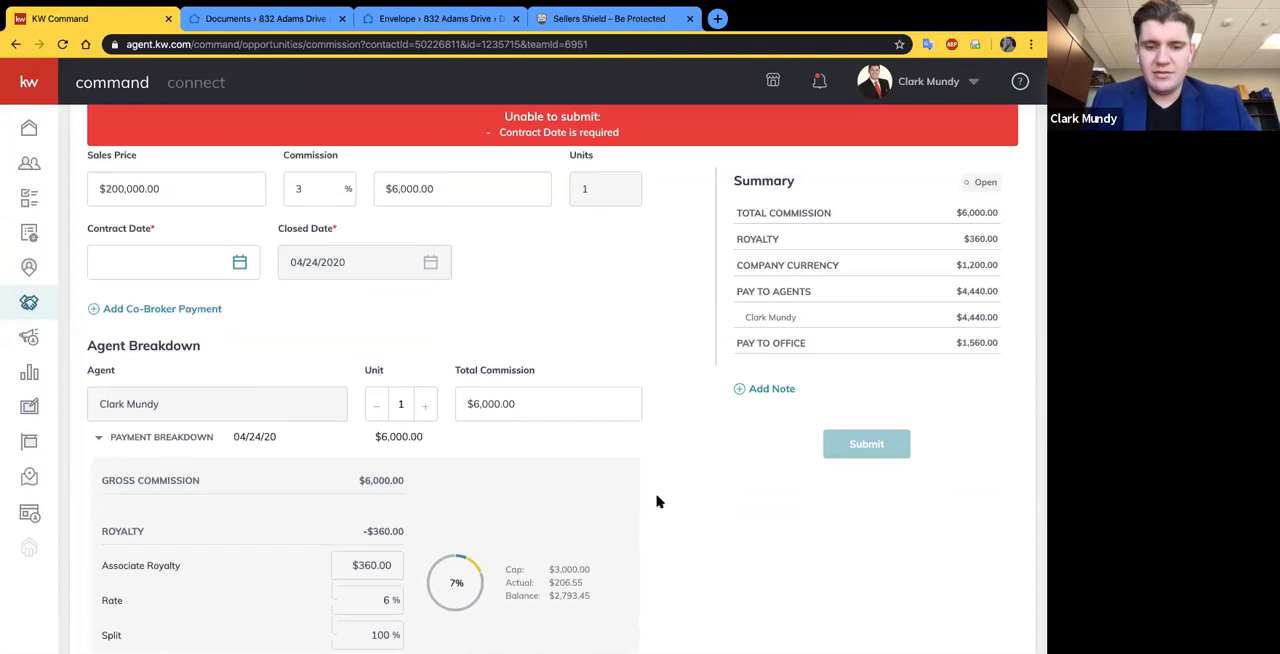
scroll(658, 501, "down", 1)
scroll(658, 501, "up", 1)
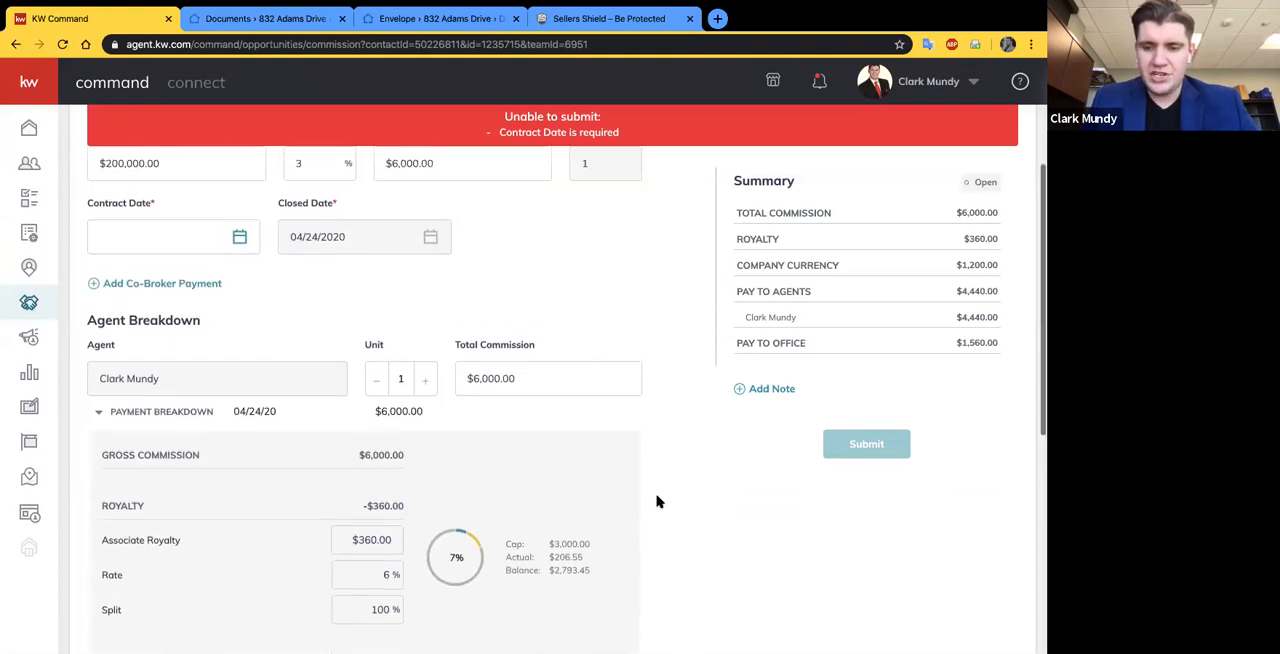
scroll(658, 501, "up", 1)
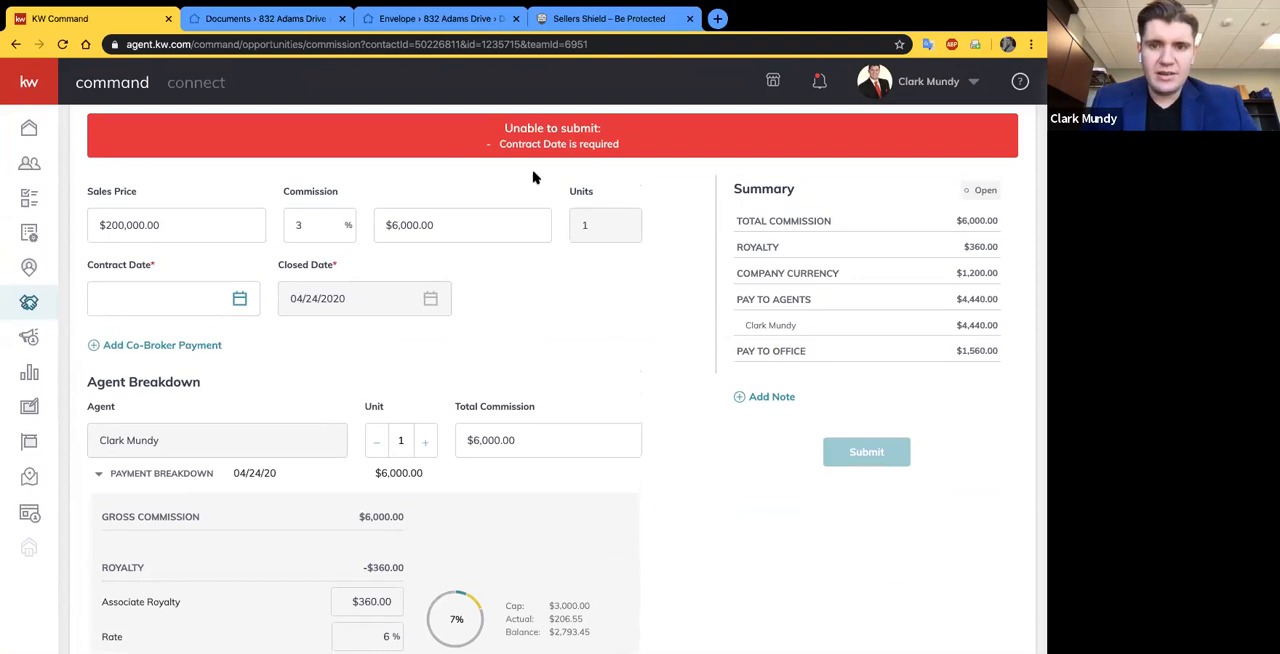
left_click(192, 301)
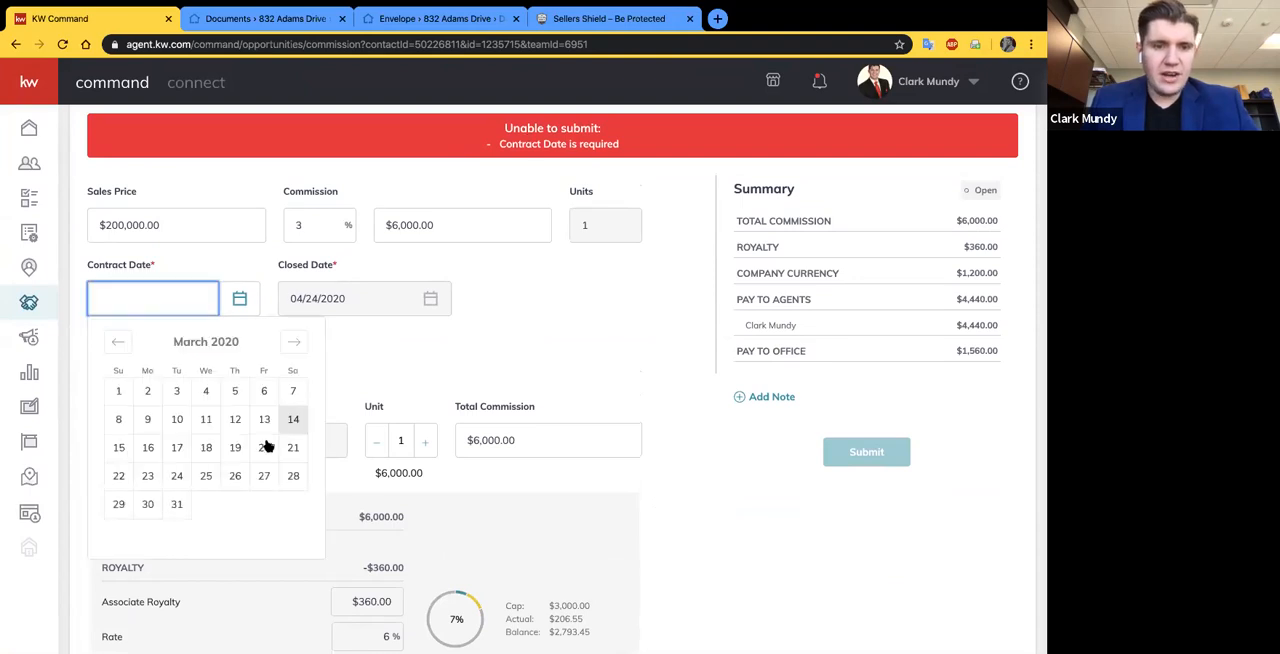
left_click(177, 475)
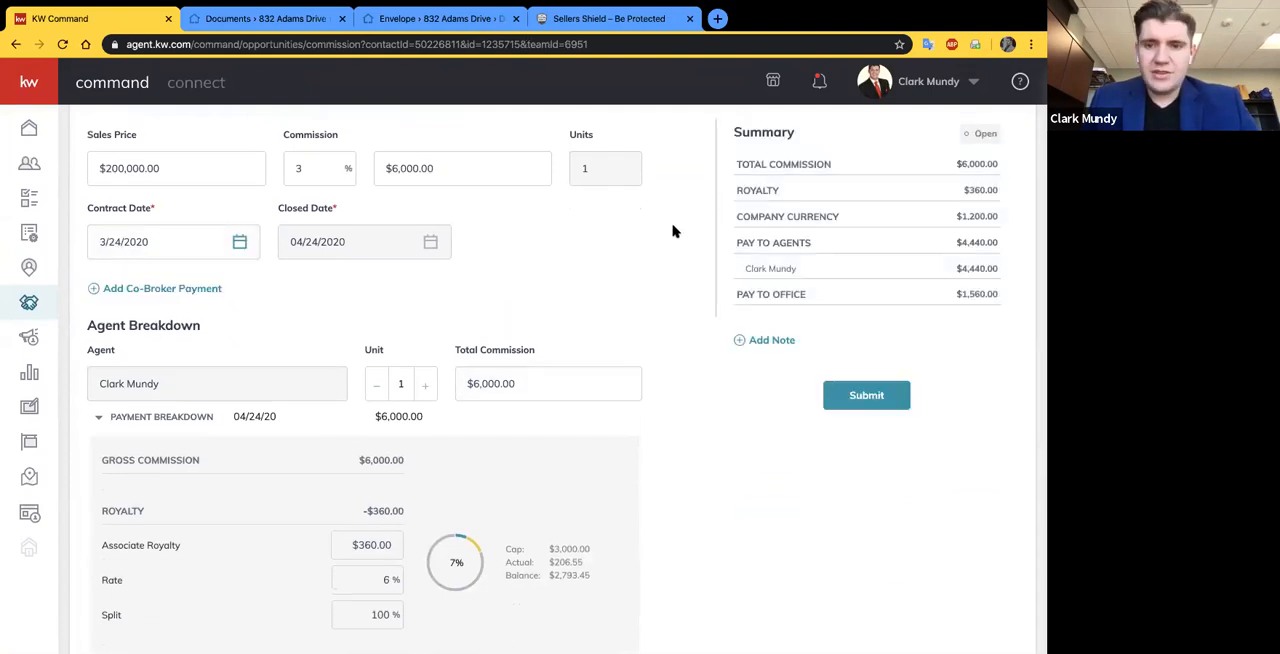
- Open the co-broker payment form to view its fields and close it without adding a payment
scroll(673, 230, "up", 2)
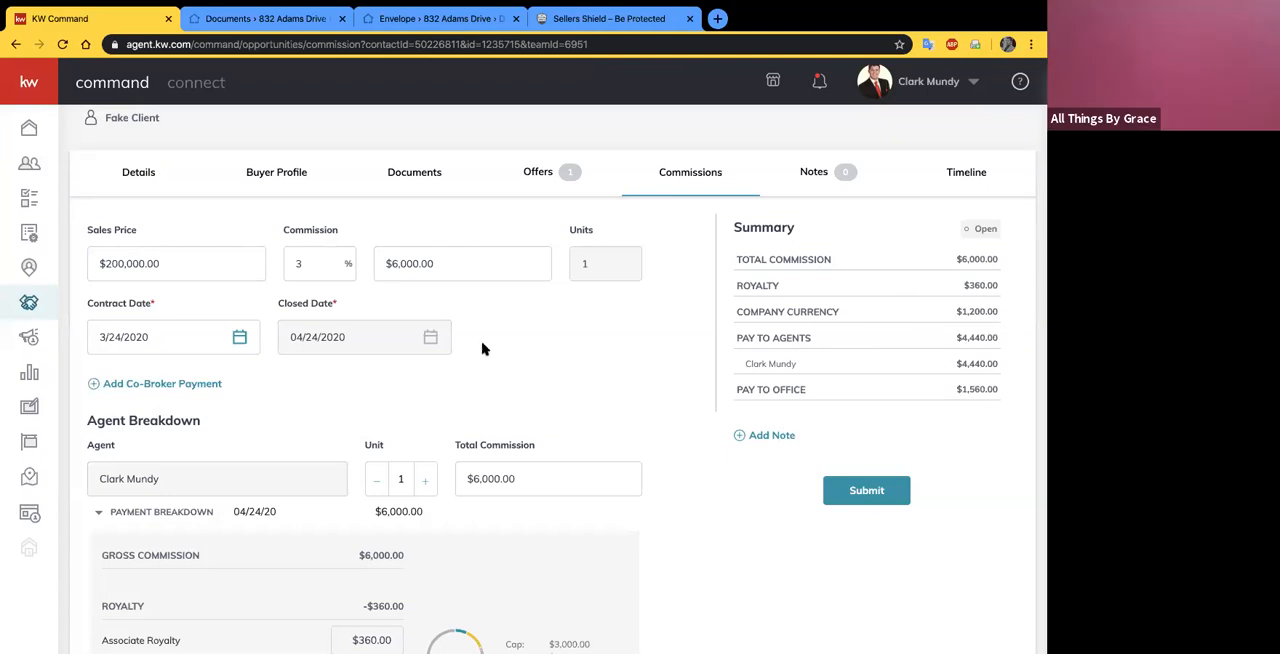
scroll(482, 348, "down", 1)
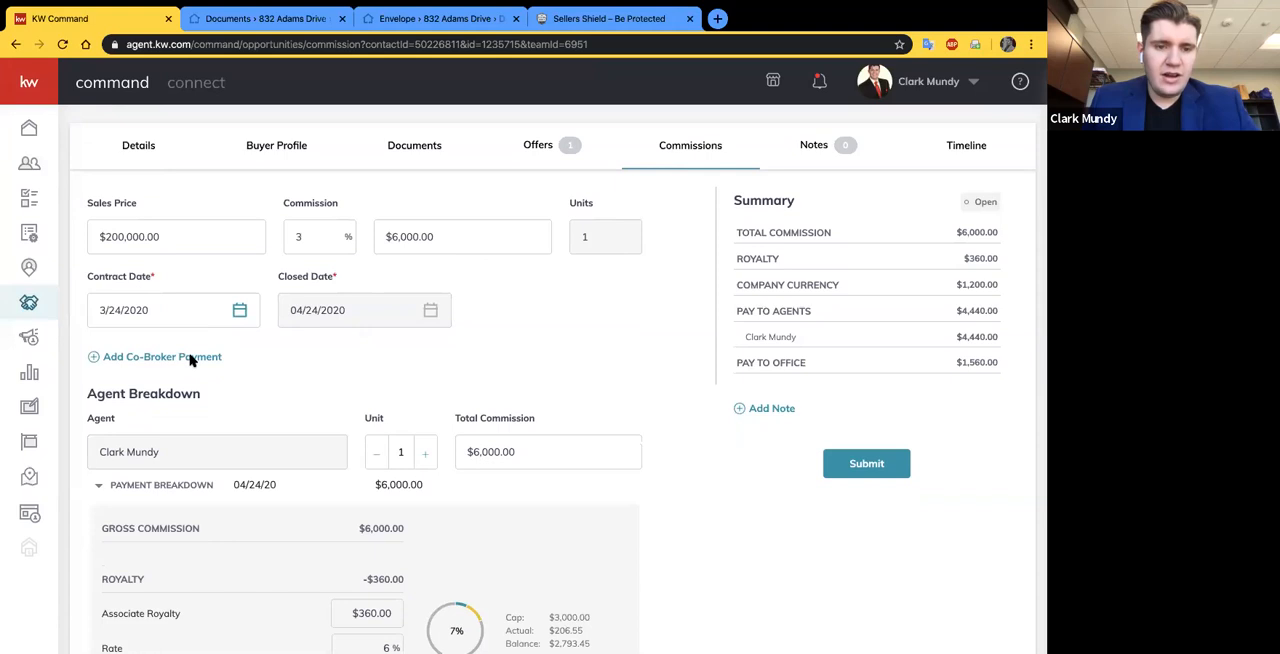
left_click(191, 357)
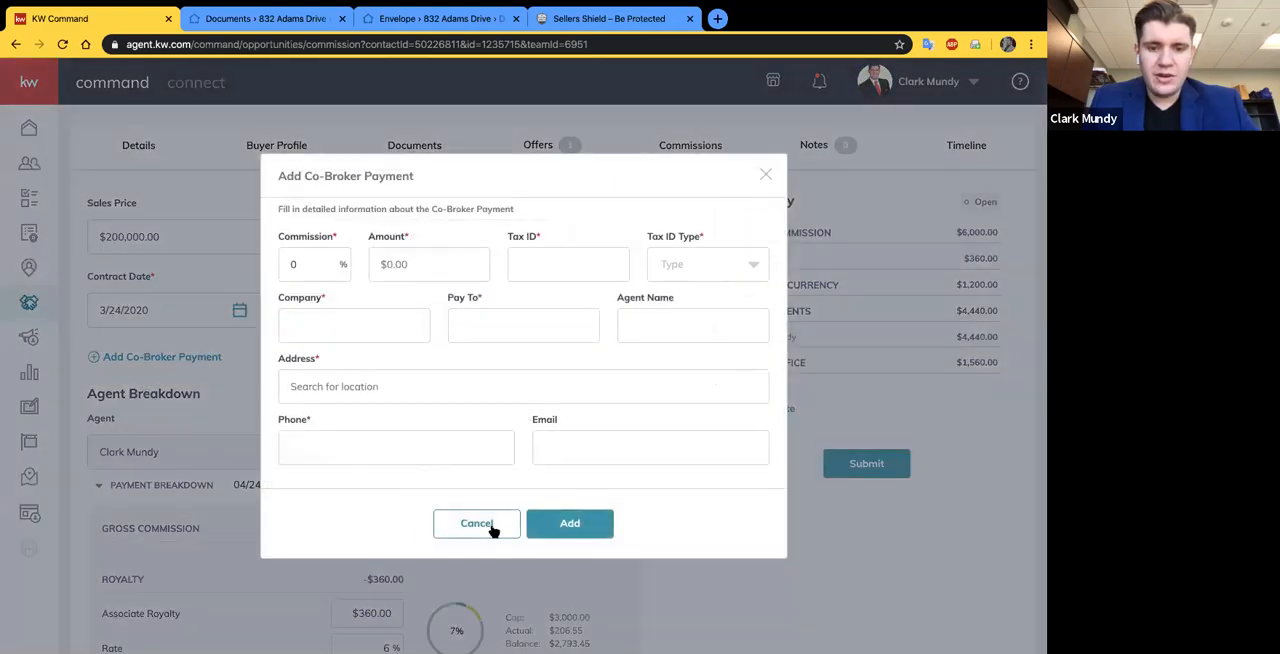
left_click(477, 523)
- Examine the agent's payment breakdown, from gross commission, royalty and company commission to the deductions and check amount
scroll(491, 358, "down", 3)
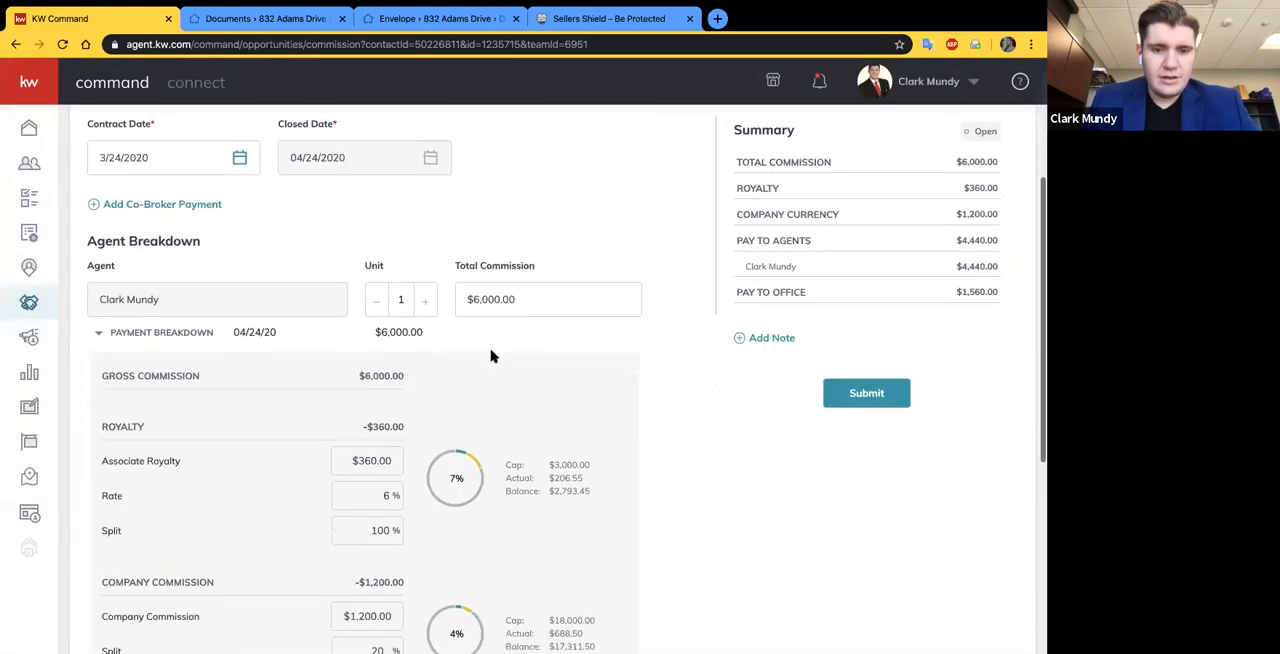
scroll(600, 330, "down", 1)
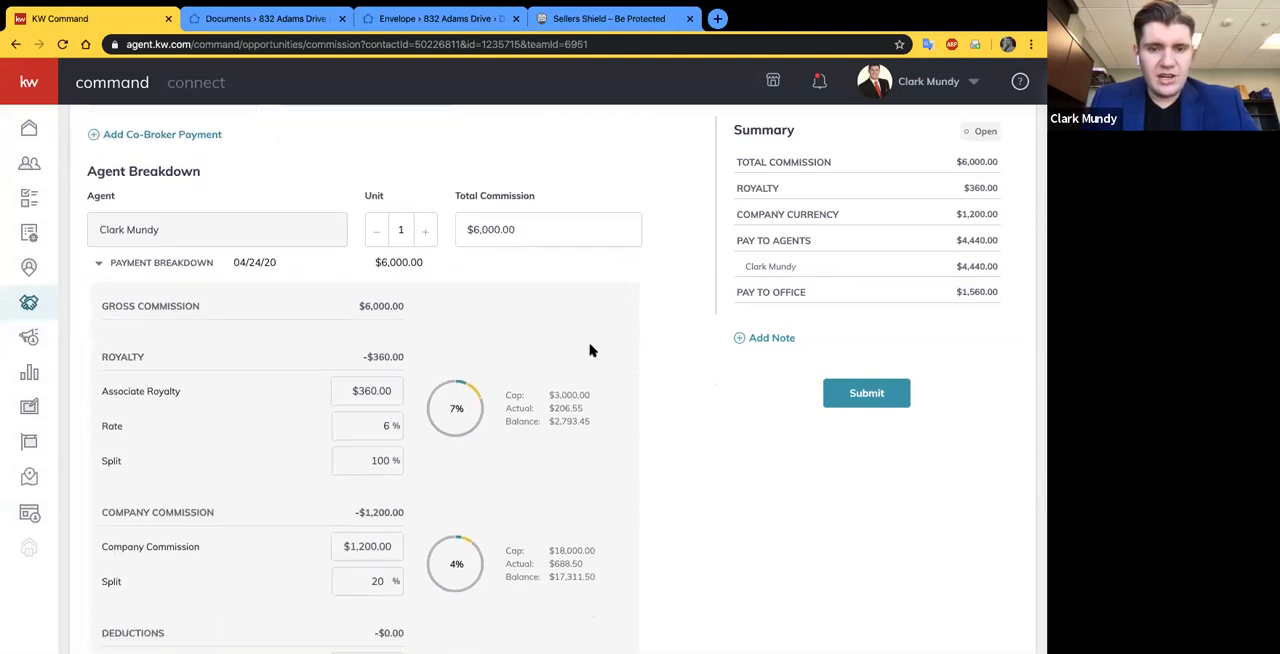
scroll(590, 350, "down", 2)
scroll(495, 483, "down", 1)
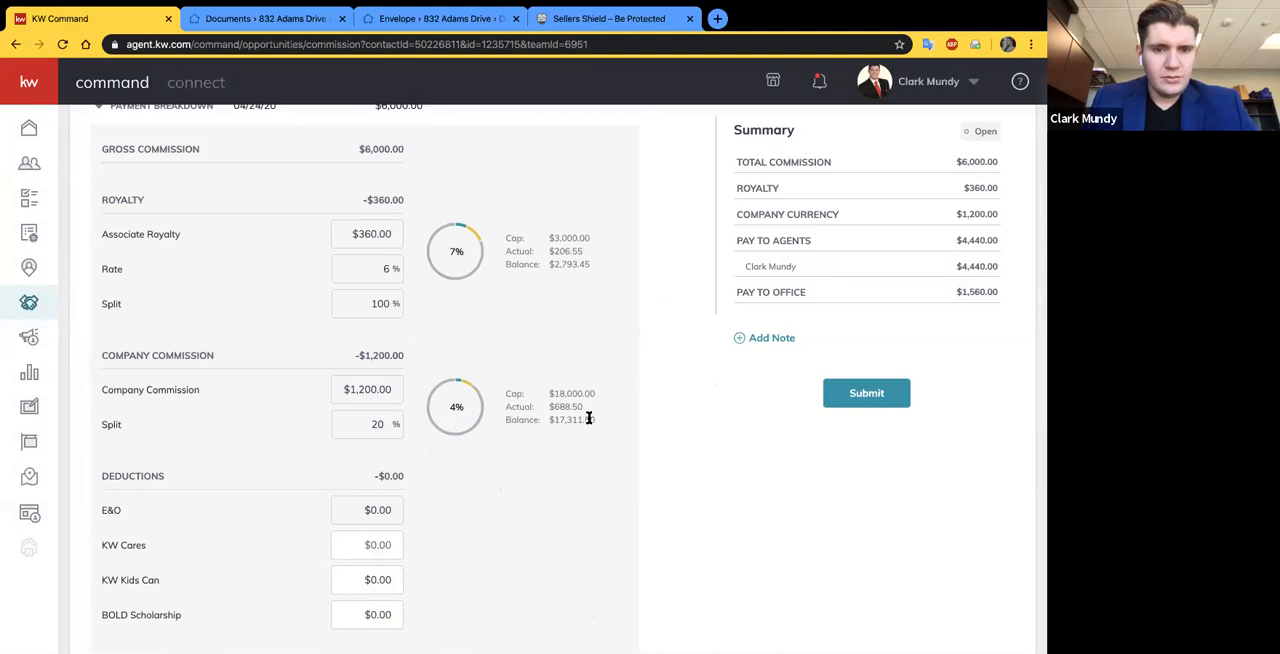
scroll(588, 415, "down", 1)
scroll(588, 415, "down", 1)
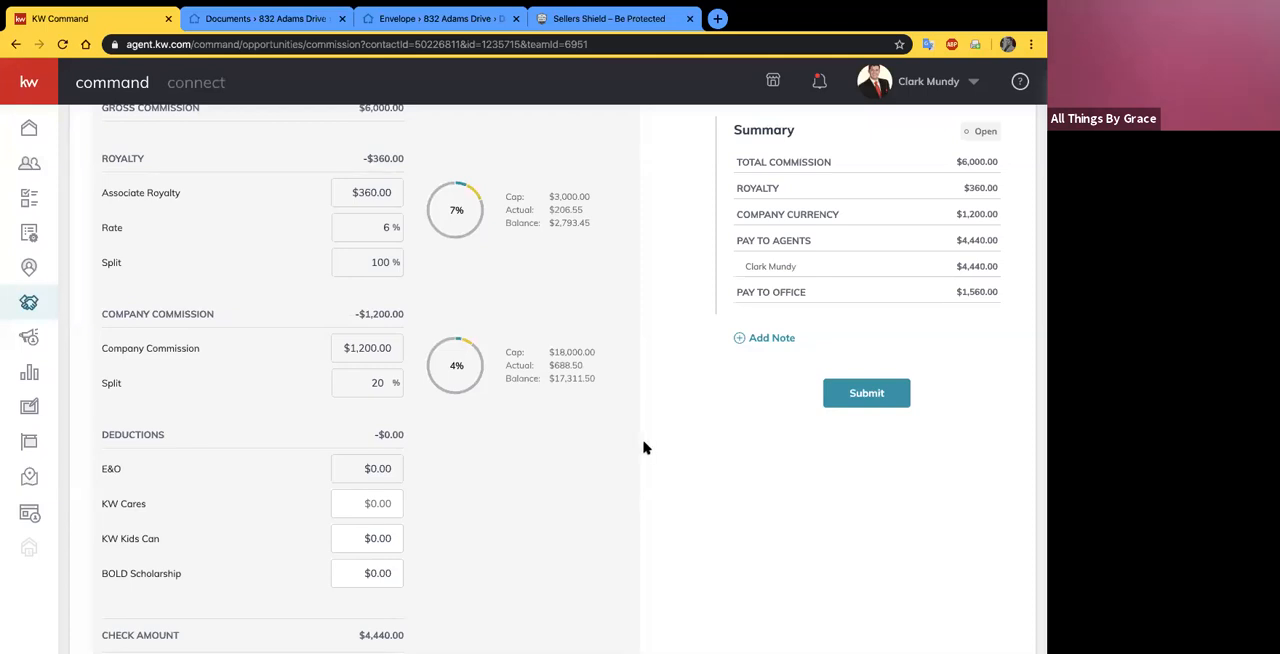
scroll(644, 448, "down", 3)
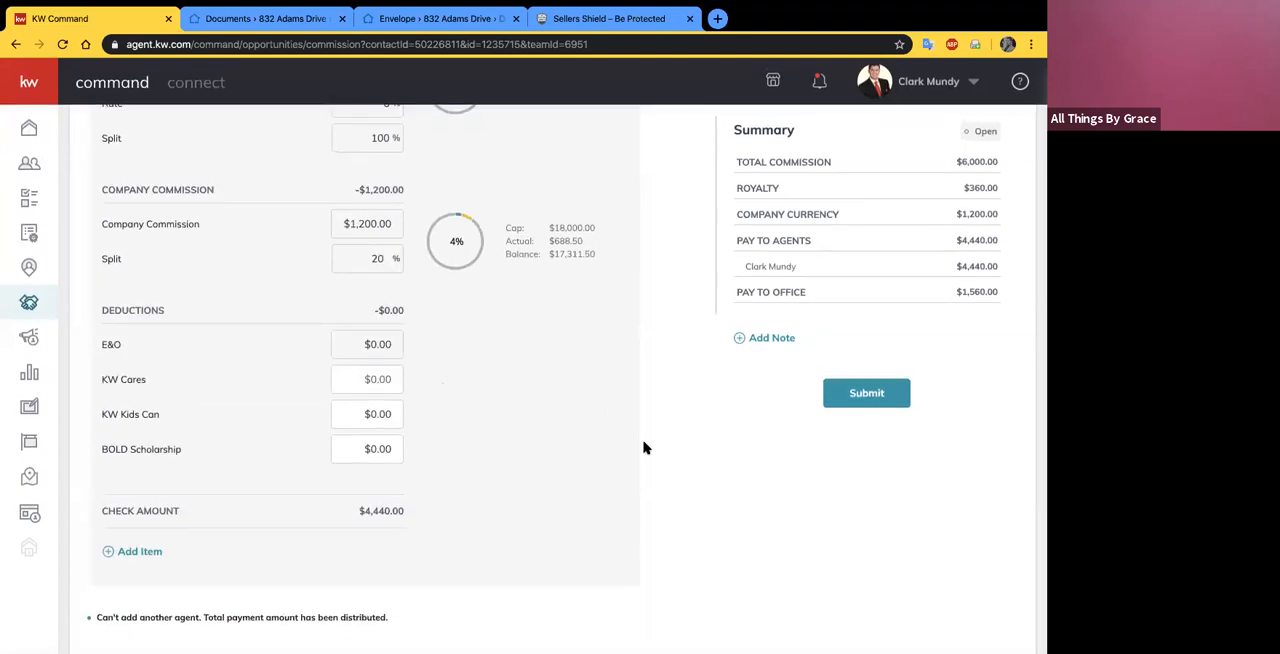
scroll(644, 448, "up", 3)
scroll(644, 448, "up", 2)
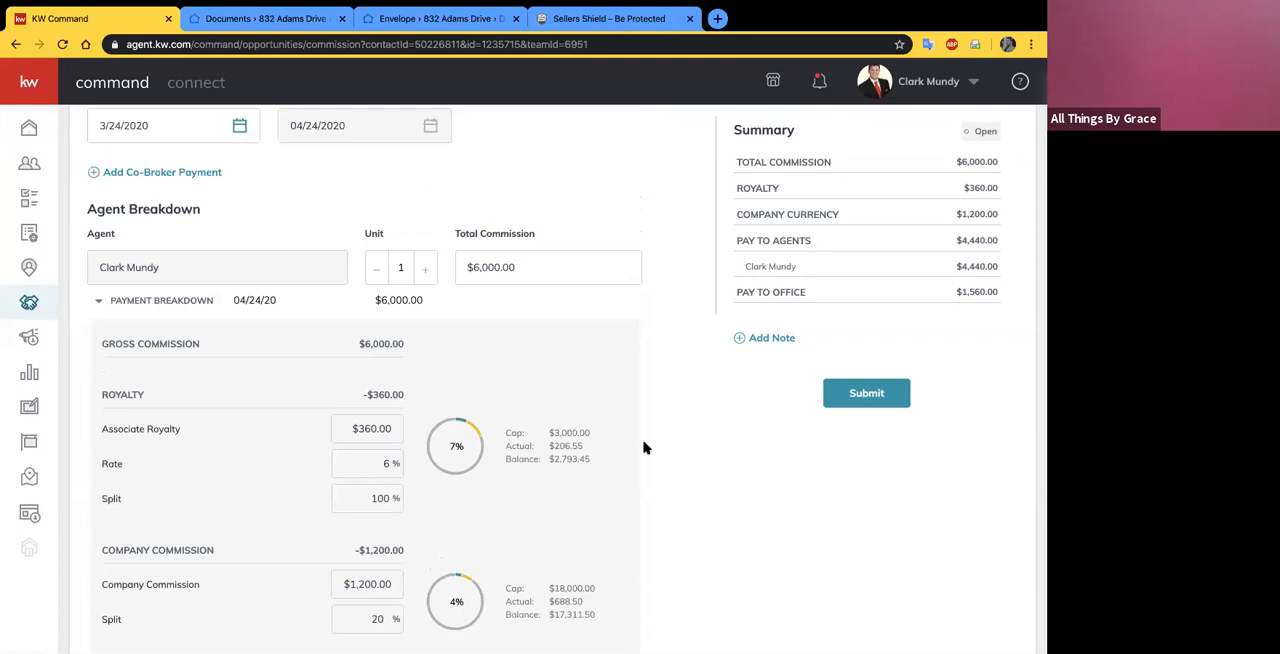
scroll(644, 448, "down", 5)
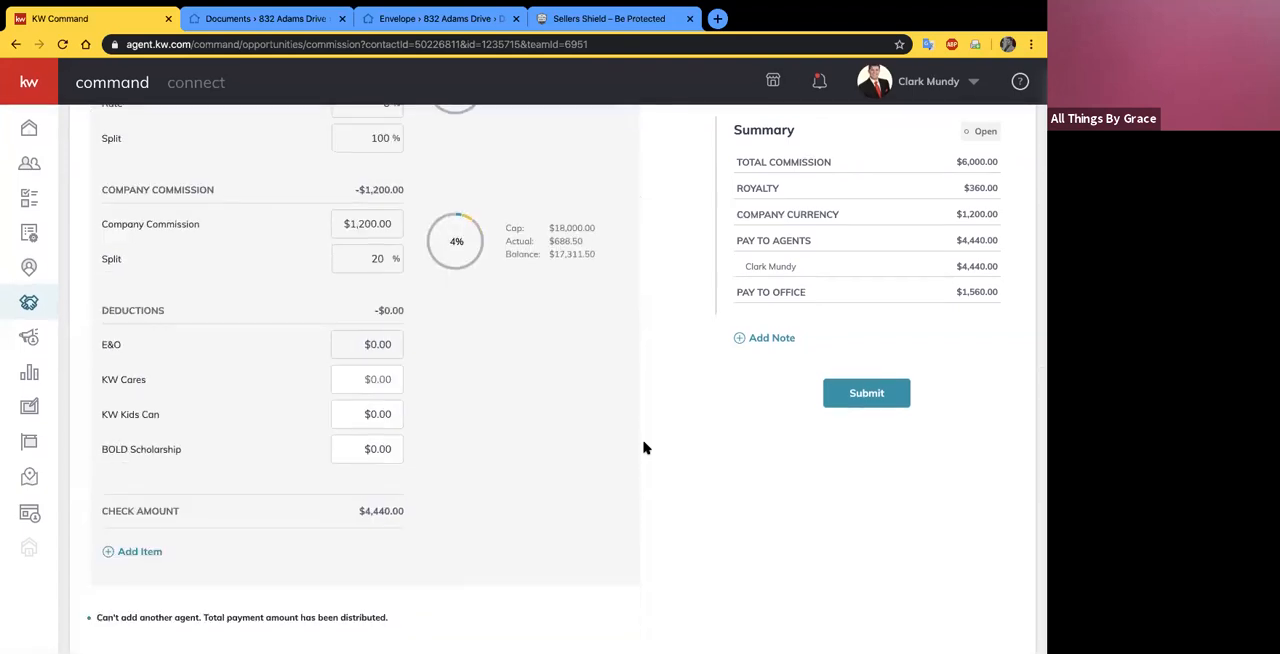
- Start an additional item in the agent's payment breakdown and set its type to Deduction
left_click(131, 552)
left_click(410, 286)
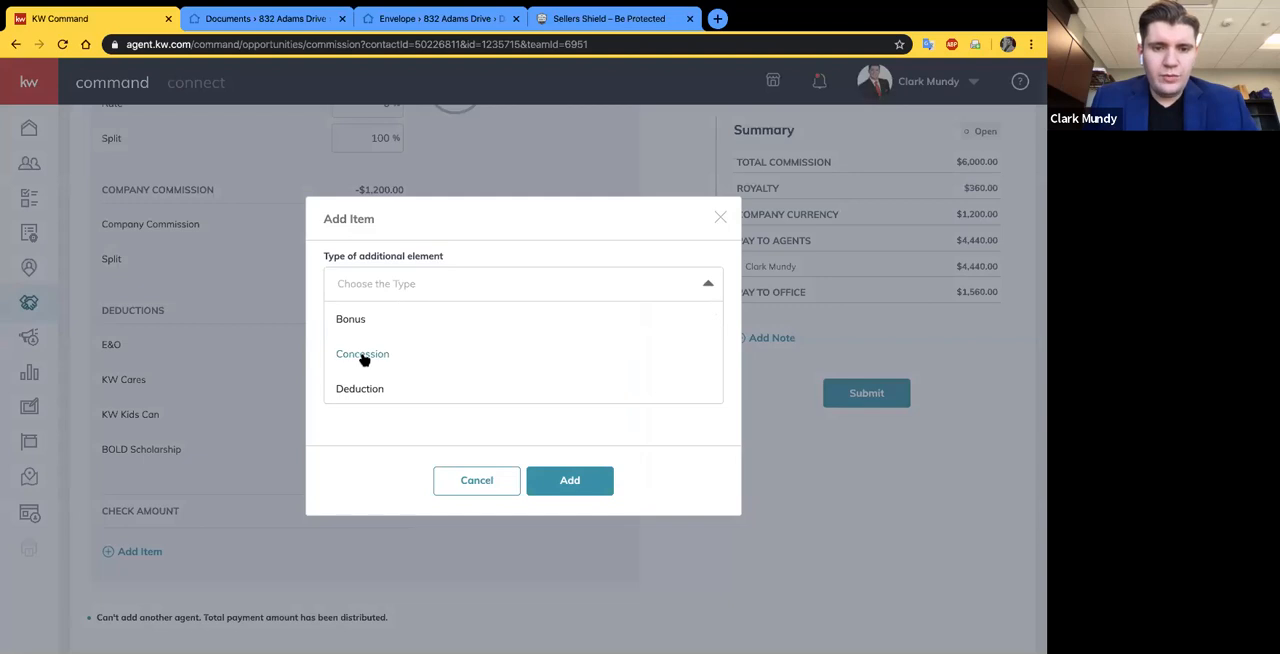
scroll(366, 392, "down", 1)
scroll(366, 388, "down", 1)
scroll(366, 389, "up", 2)
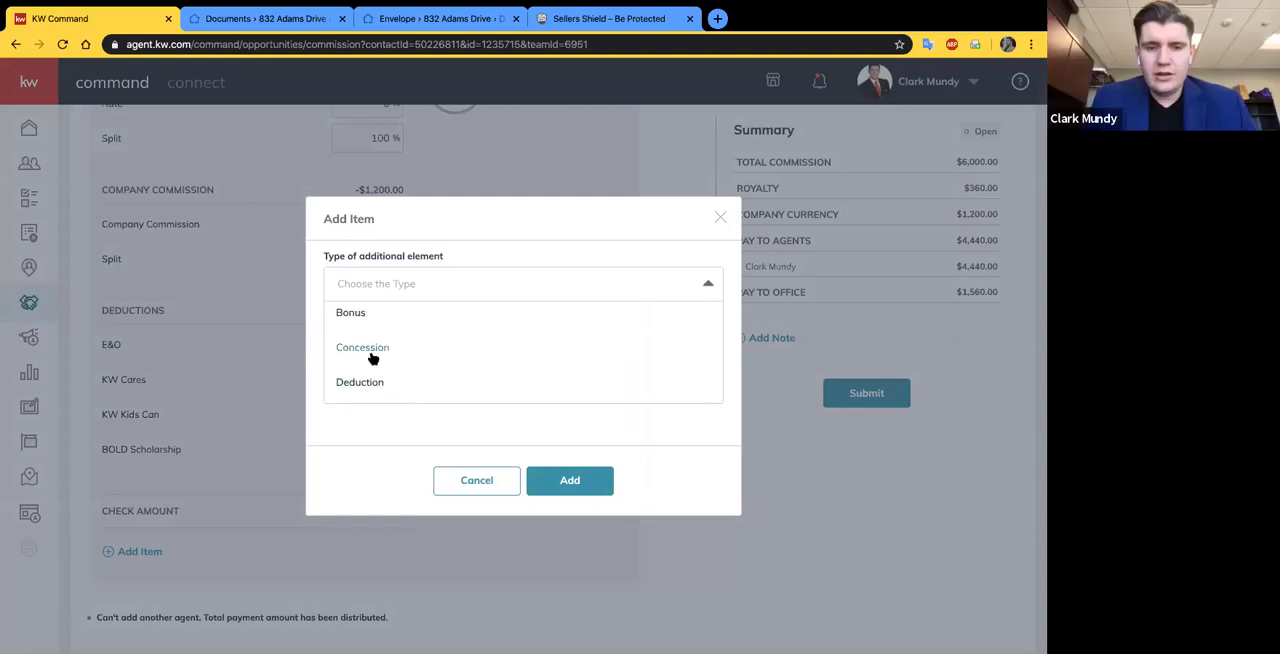
left_click(362, 377)
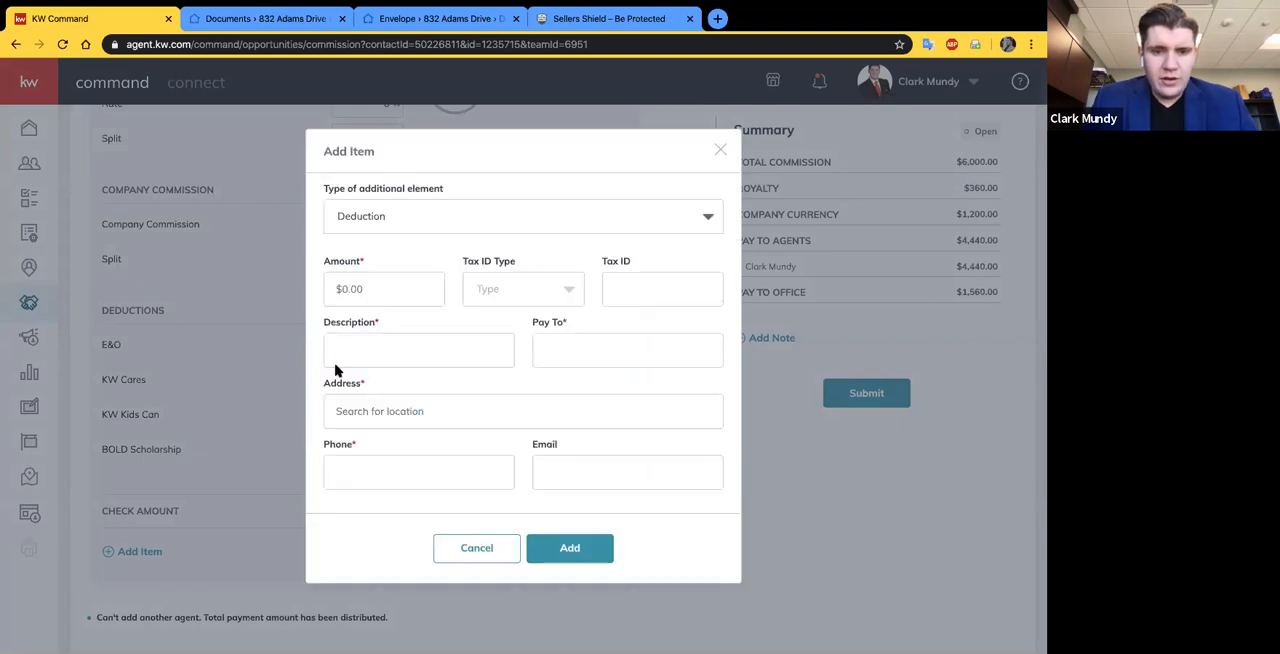
- Set the deduction's amount to $600.00, its description to Home Warranty and its payee to AHS Home Warranty
left_click(386, 296)
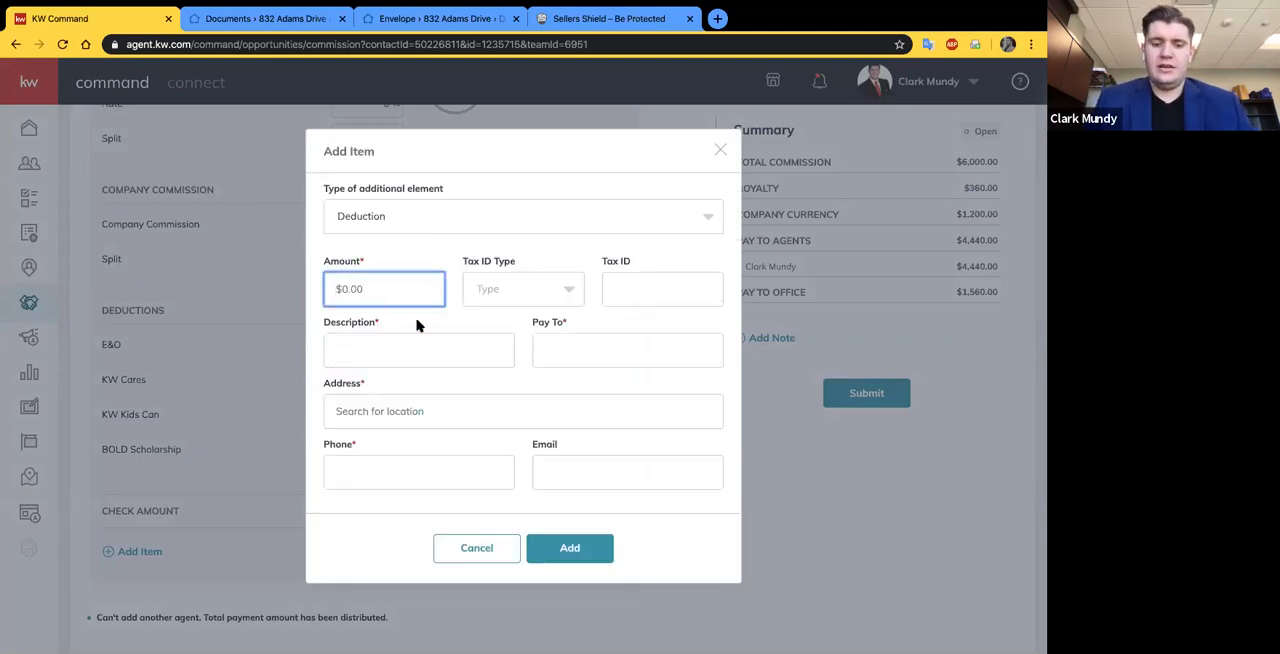
type("6000")
key("BackSpace")
left_click(566, 264)
left_click(416, 359)
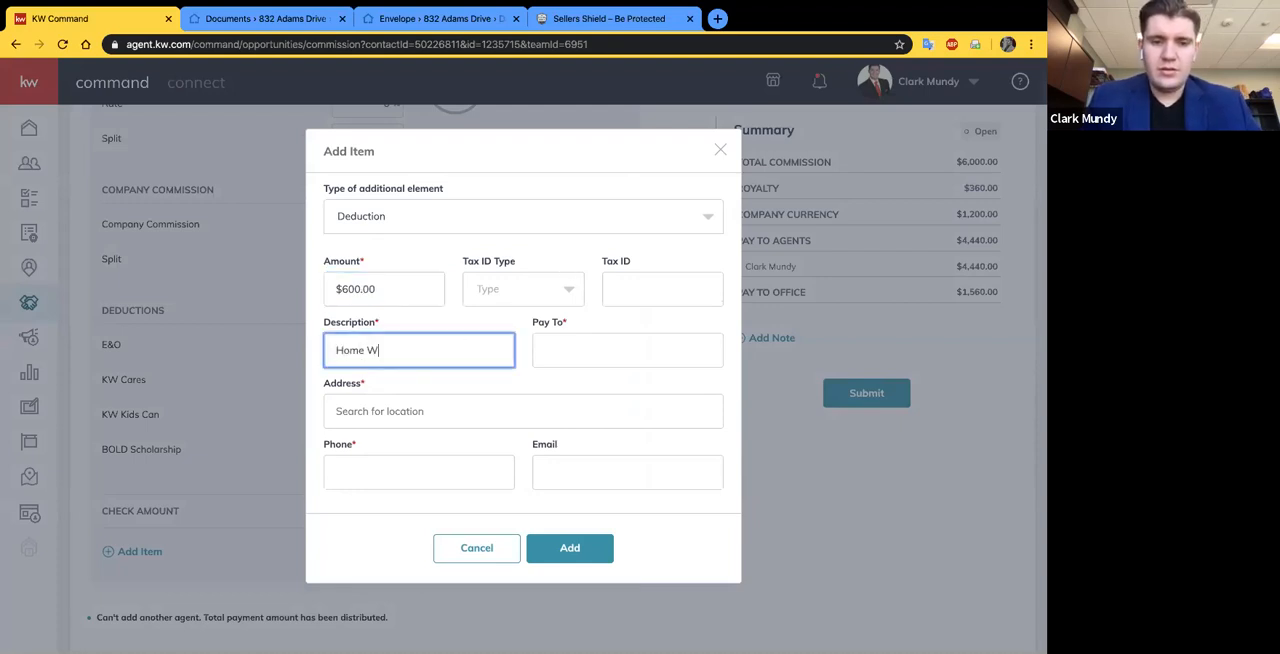
type("Home Warranty")
key("Tab")
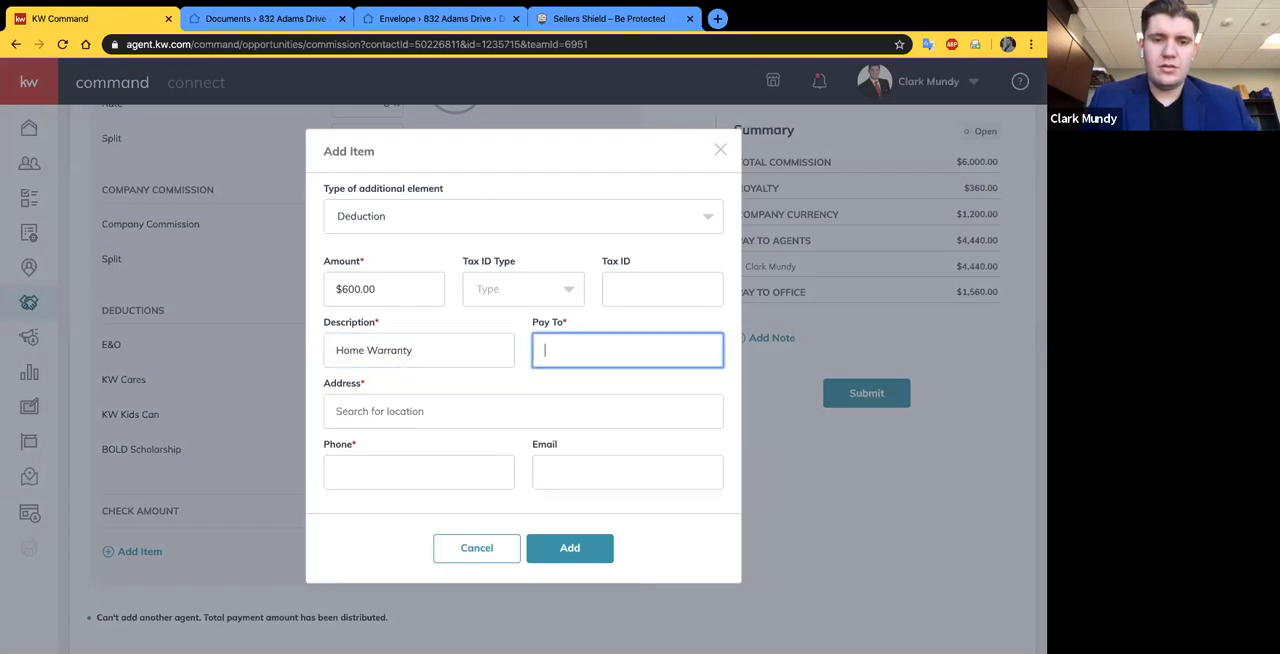
type("AHS ")
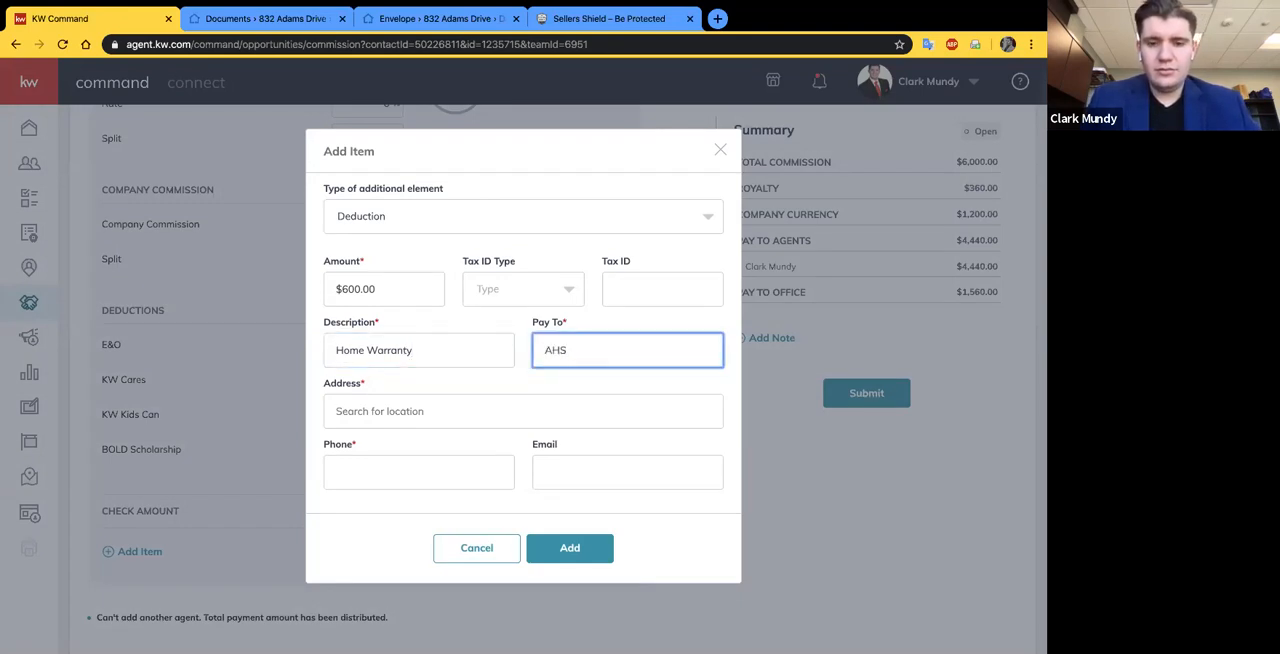
type("Home Warranty")
- Fill in the home warranty payee's address from the location suggestions, along with the phone number and e-mail
left_click(446, 414)
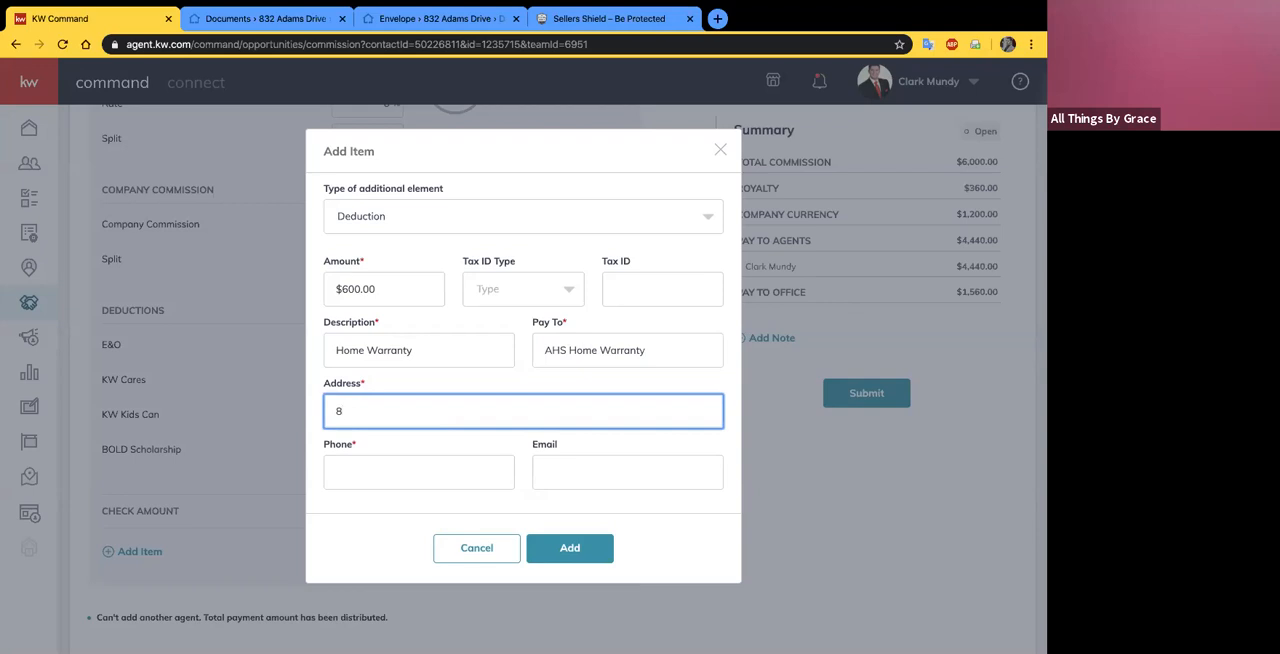
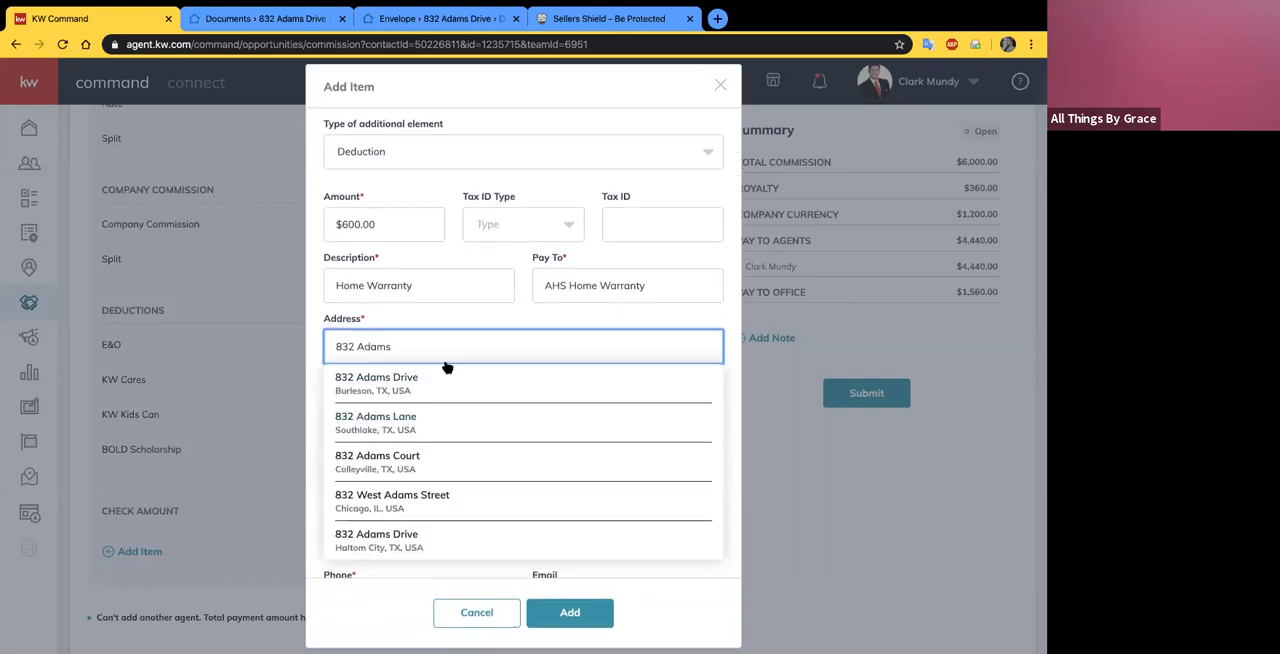
left_click(447, 372)
left_click(409, 473)
type("111) 22")
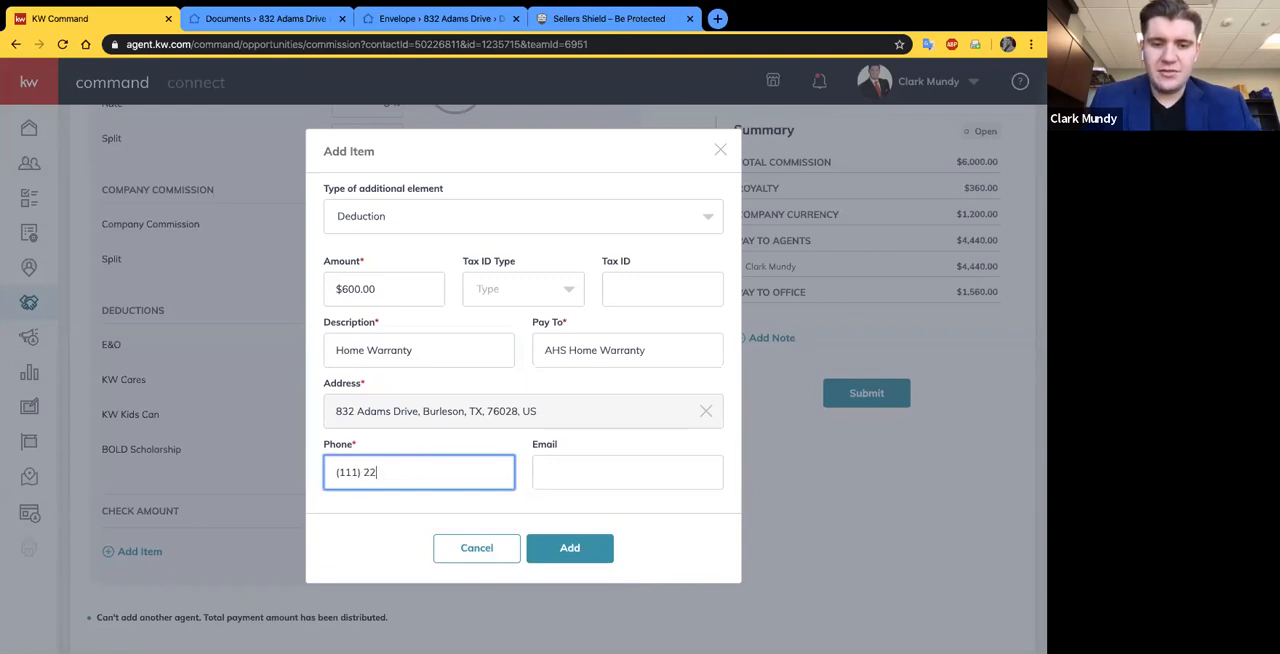
type("2-3333")
left_click(573, 483)
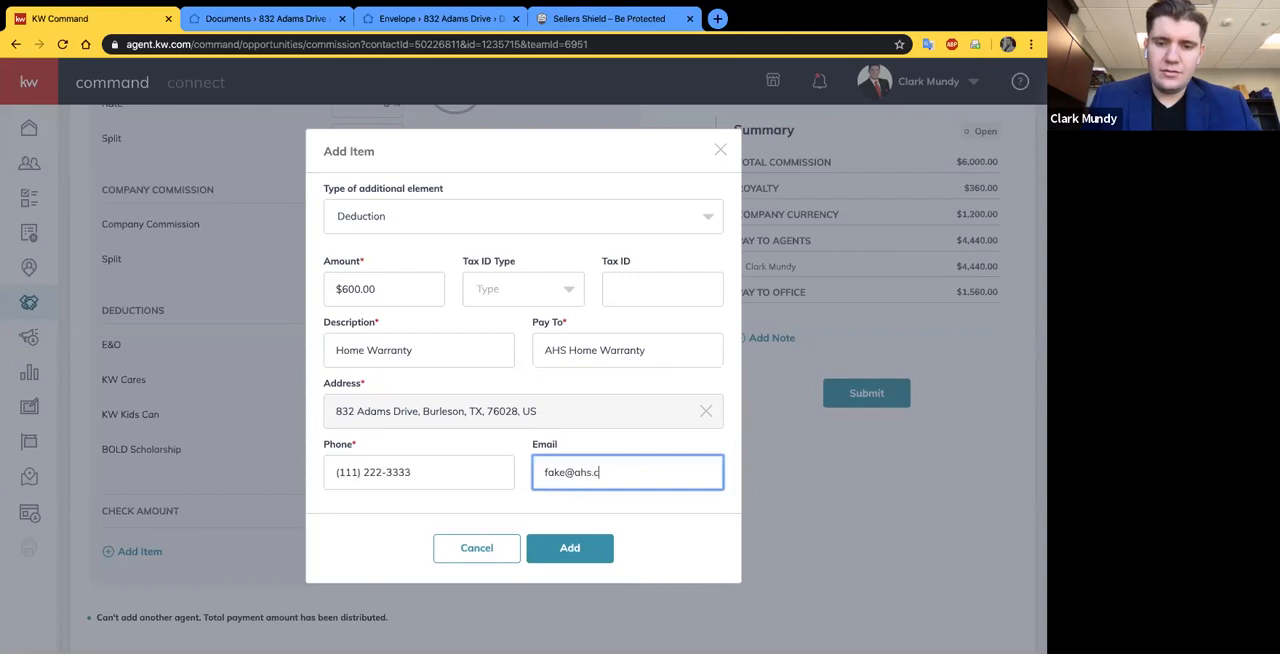
- Check the available item types and add the completed home warranty deduction to the agent's breakdown
left_click(699, 523)
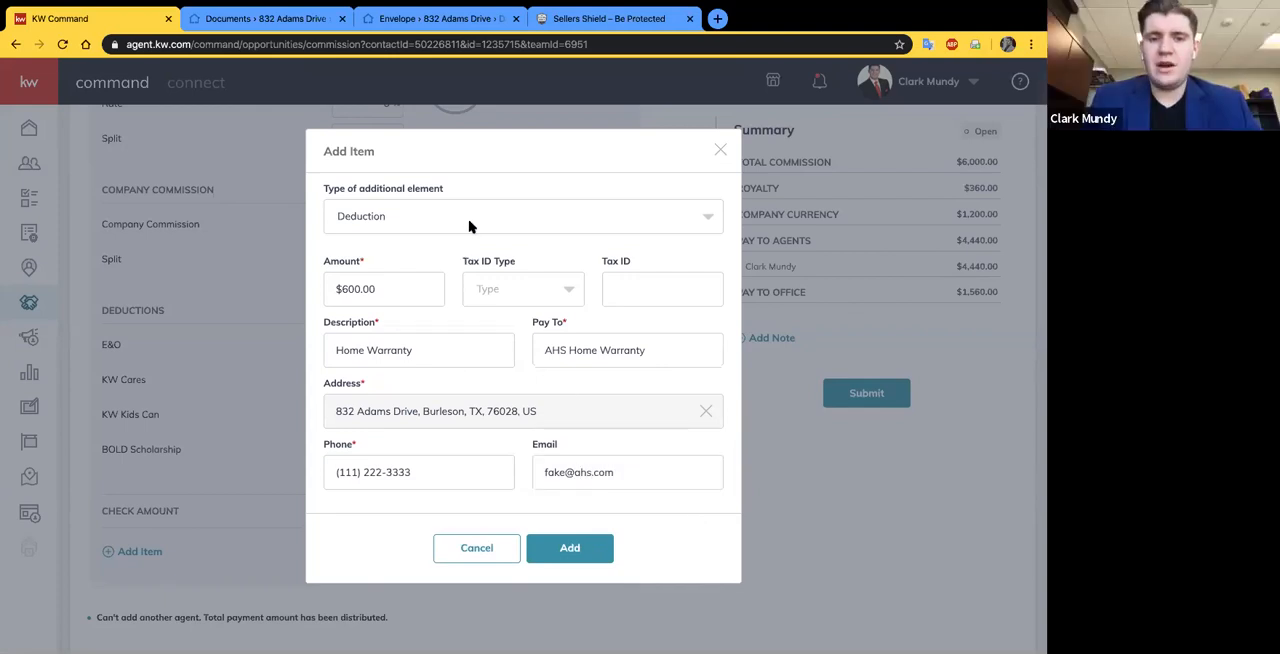
left_click(690, 214)
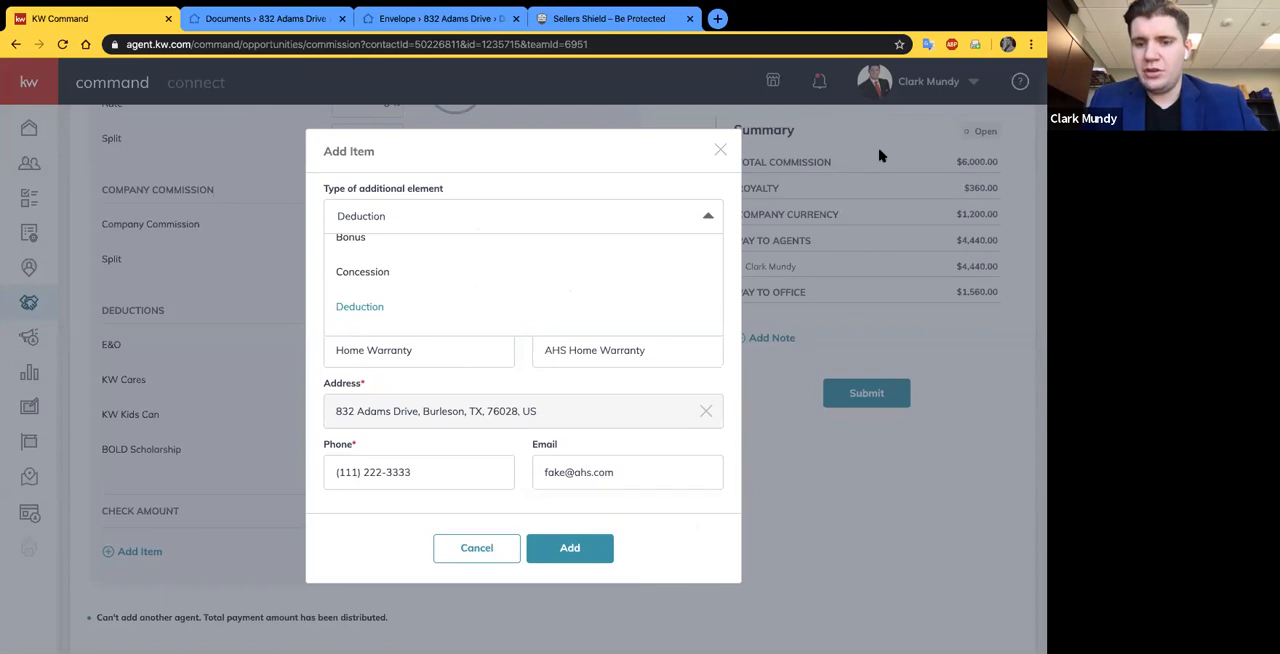
left_click(565, 549)
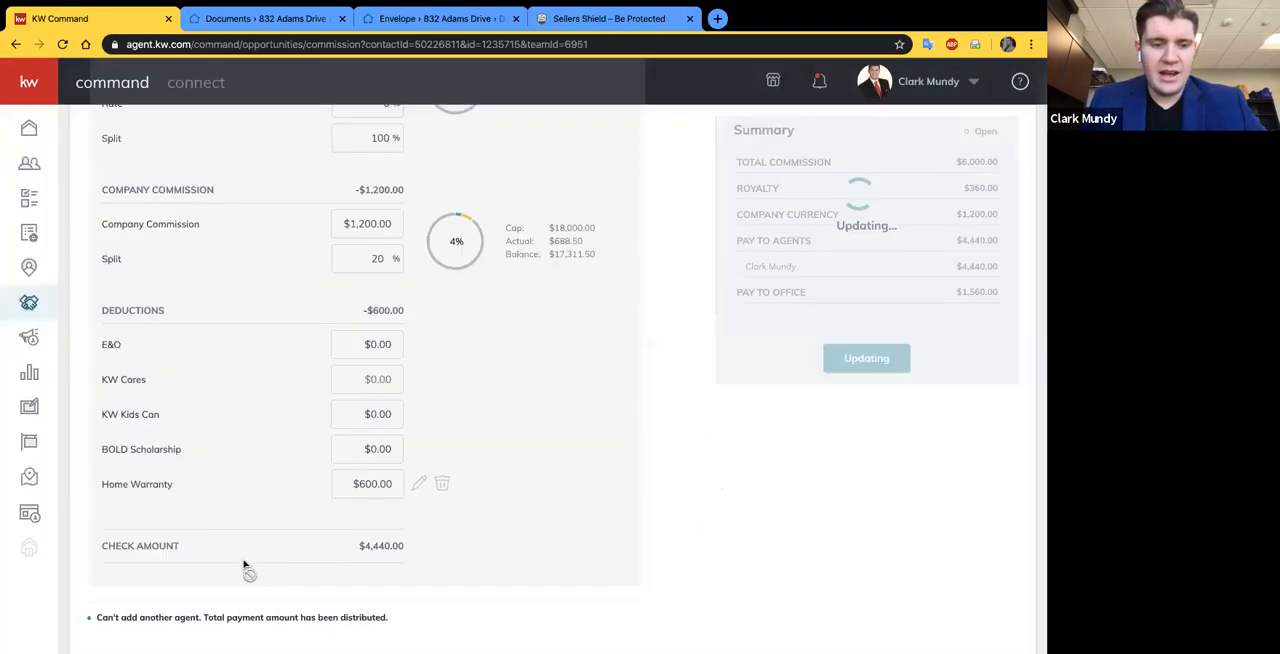
- Look over the updated deductions and commission summary, and open and dismiss a blank additional item form
scroll(231, 525, "down", 1)
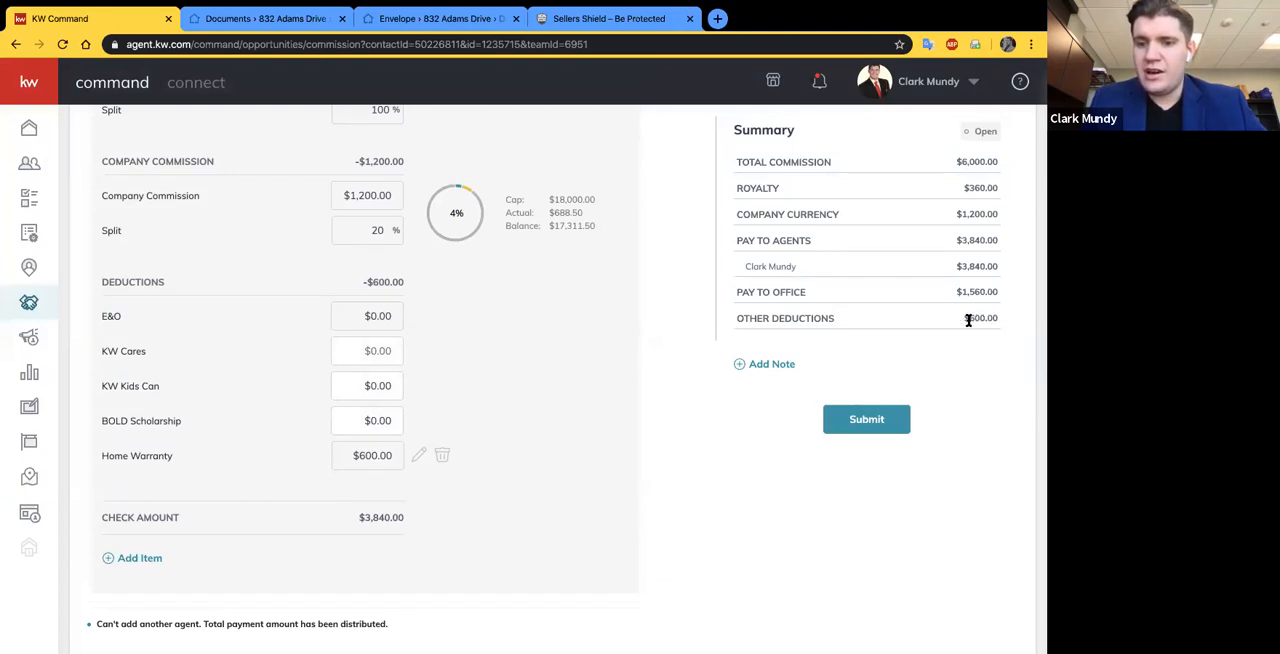
scroll(970, 318, "up", 3)
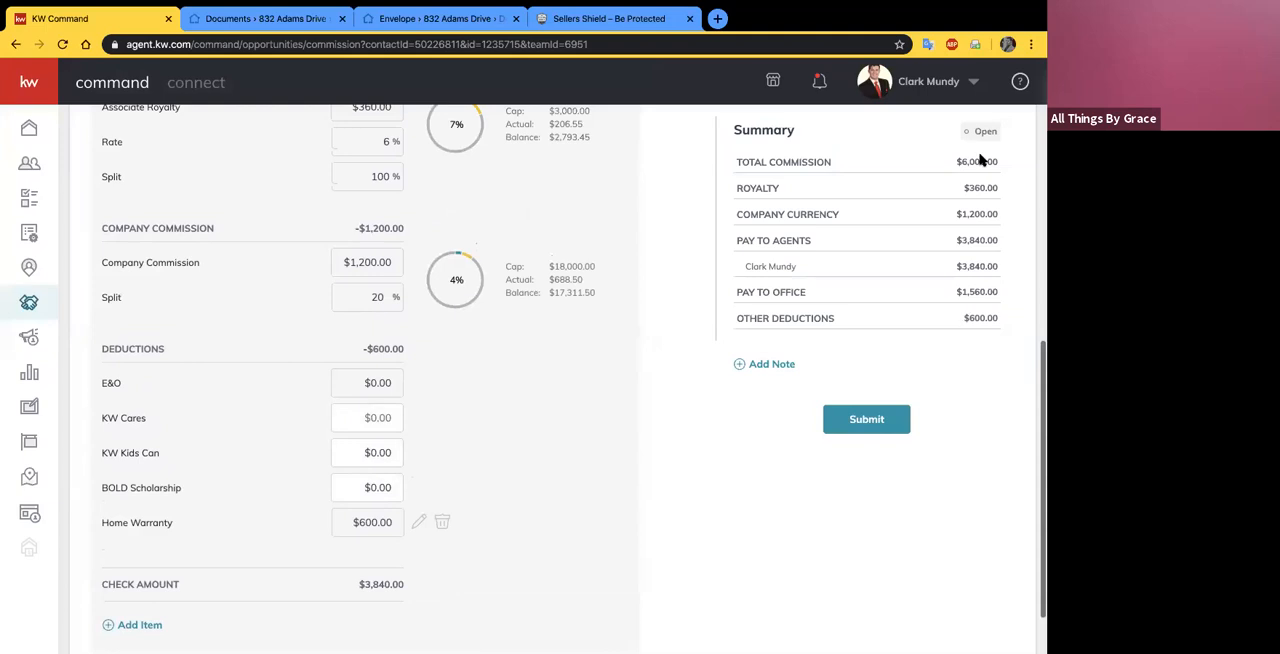
scroll(540, 337, "down", 2)
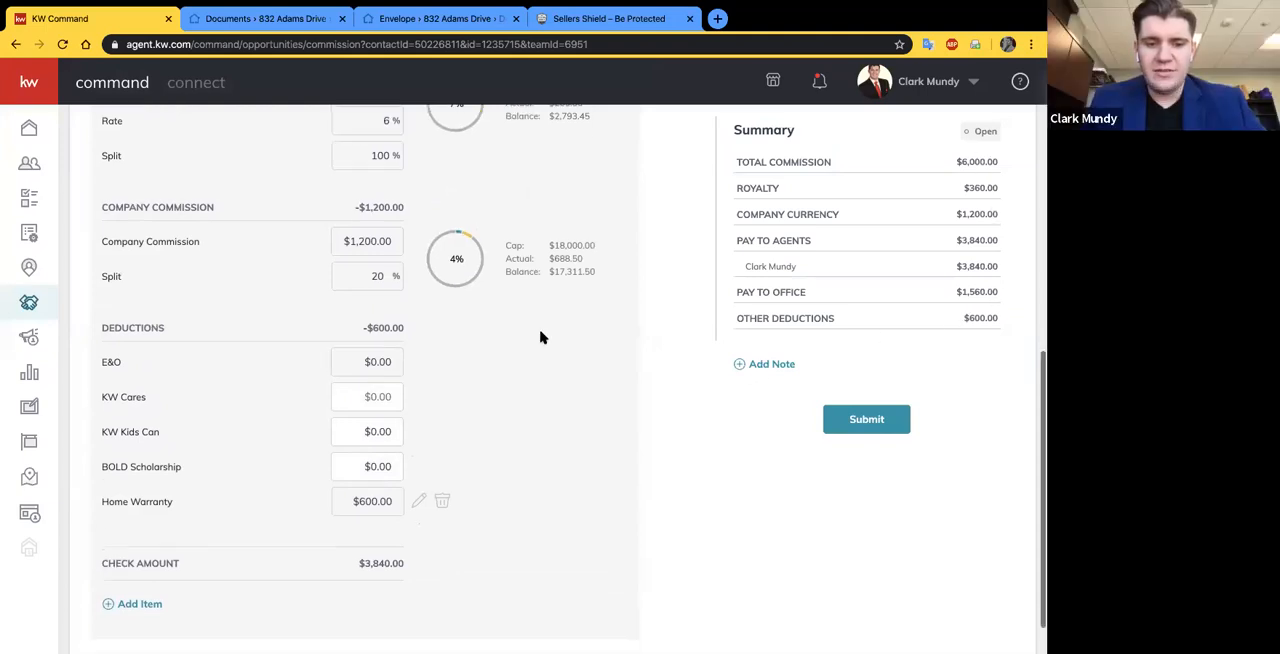
scroll(146, 607, "down", 1)
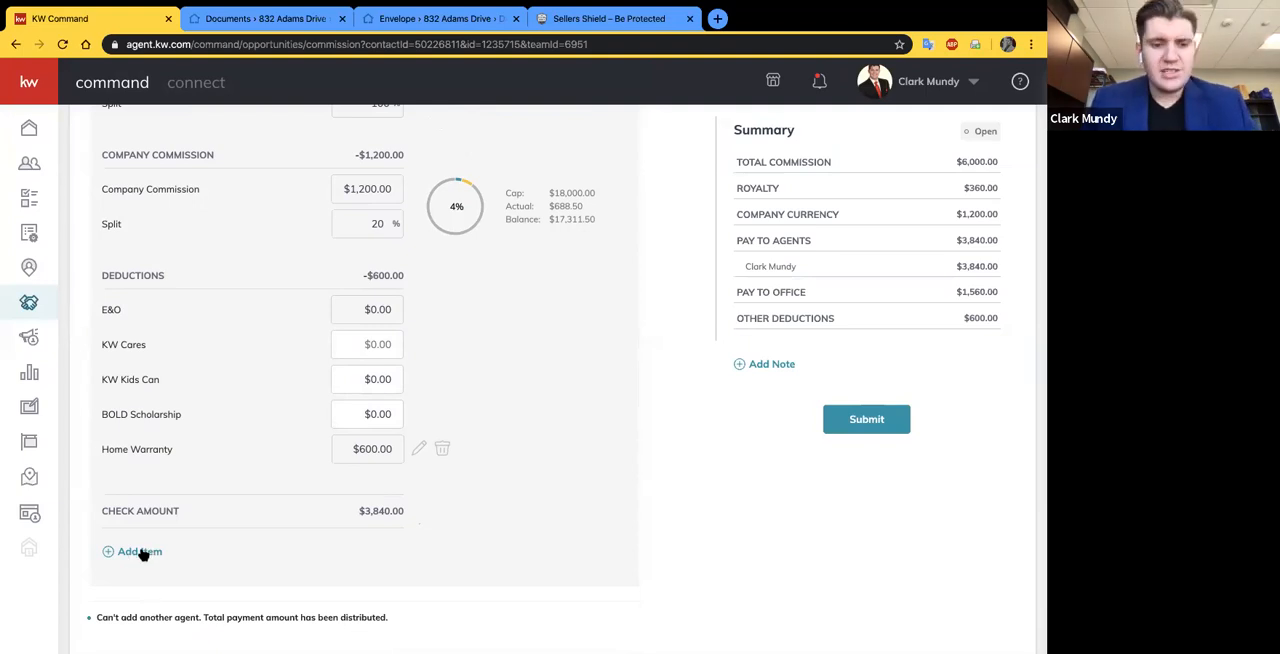
left_click(140, 551)
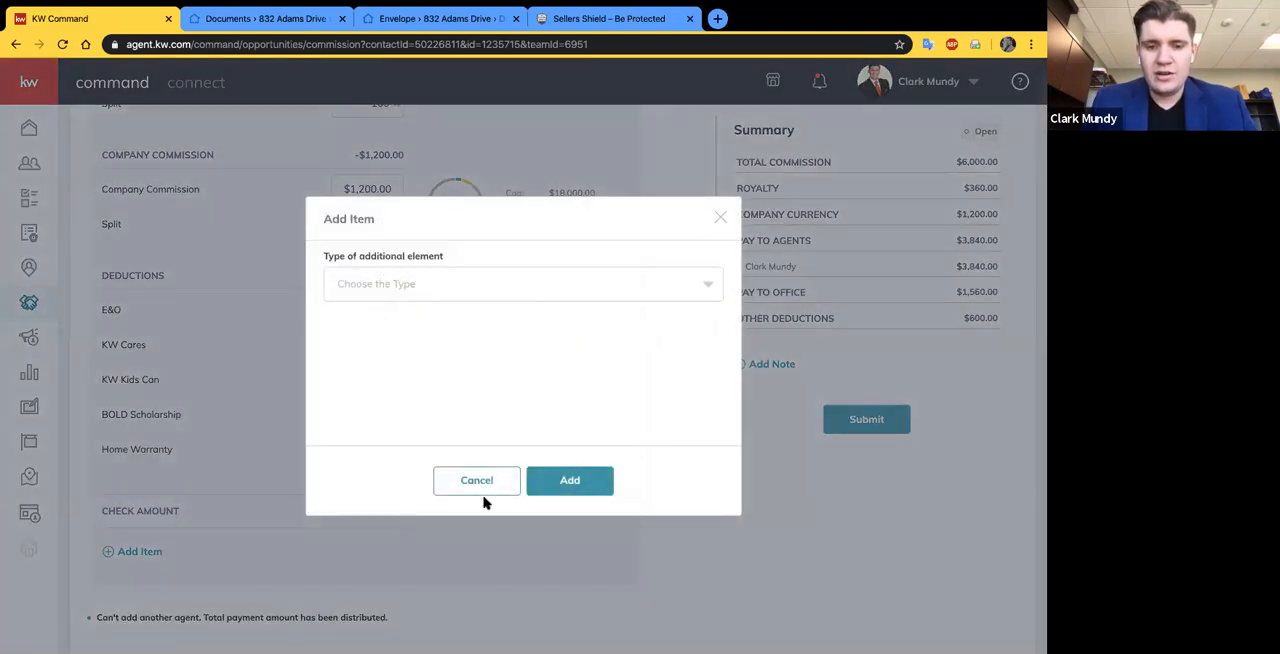
left_click(486, 482)
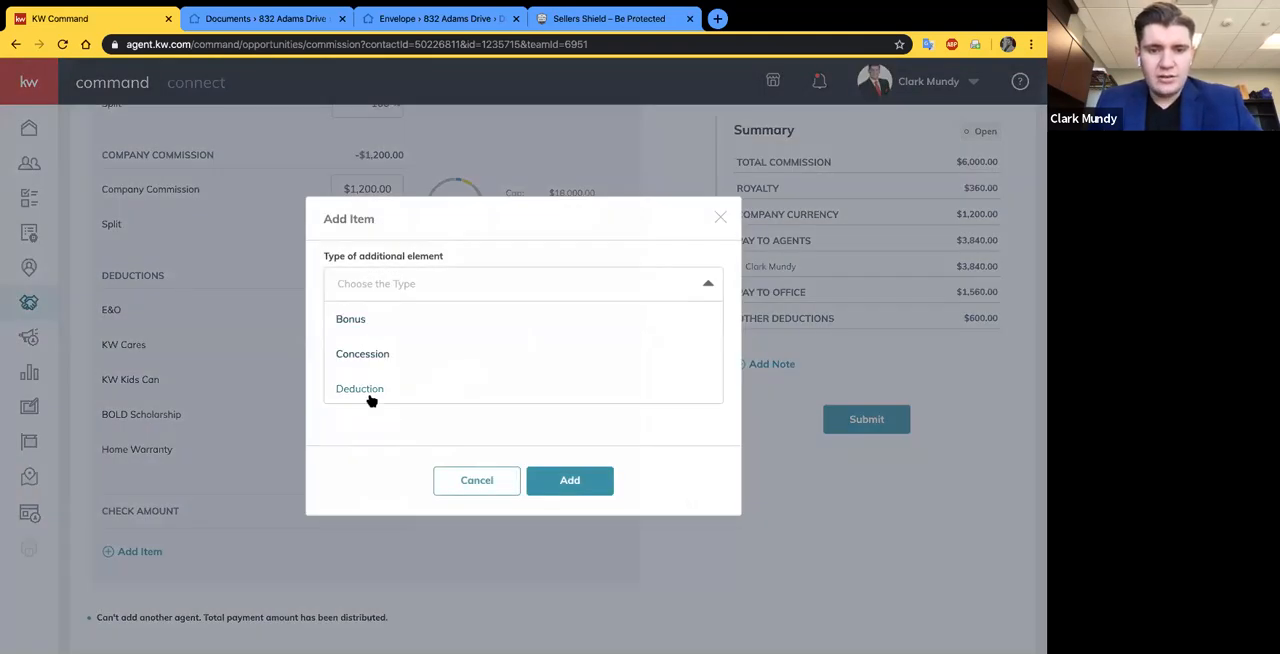
- Start another deduction item of $2,000.00 described as Contract to Close, and enter the payee's name
left_click(370, 389)
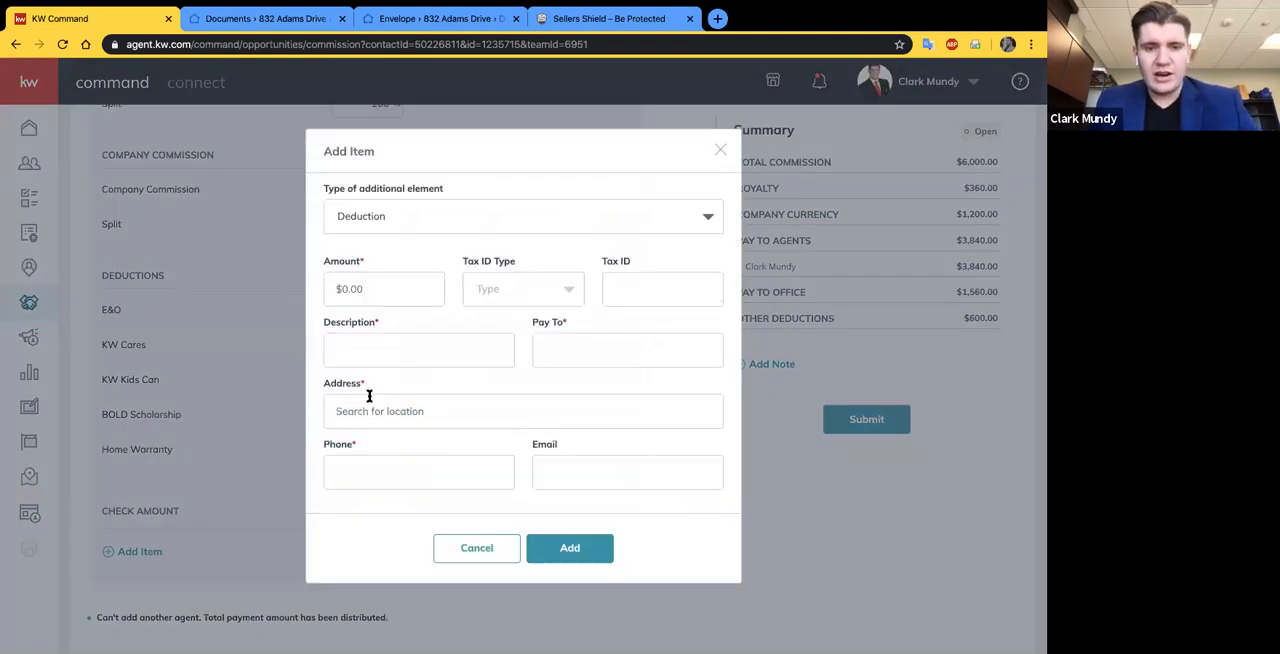
left_click(383, 287)
type("2000")
left_click(372, 345)
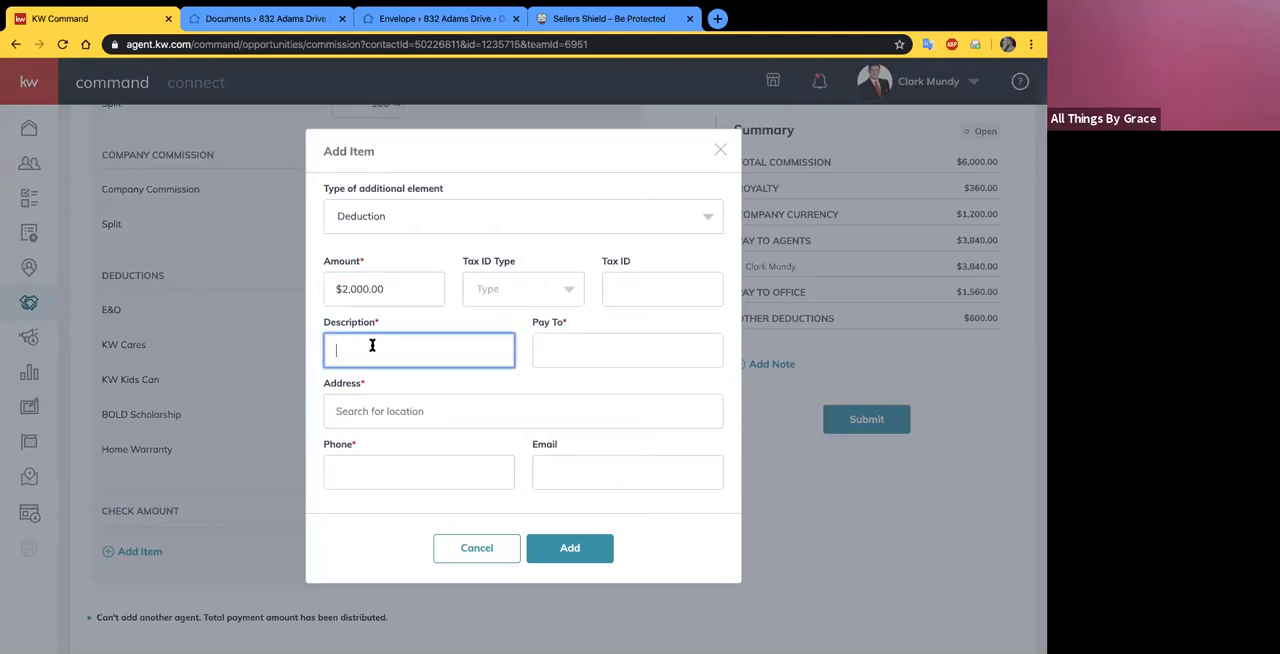
type("Contract to Close")
left_click(562, 352)
- Fill in the Contract to Close payee's address from the location suggestions
key("Tab")
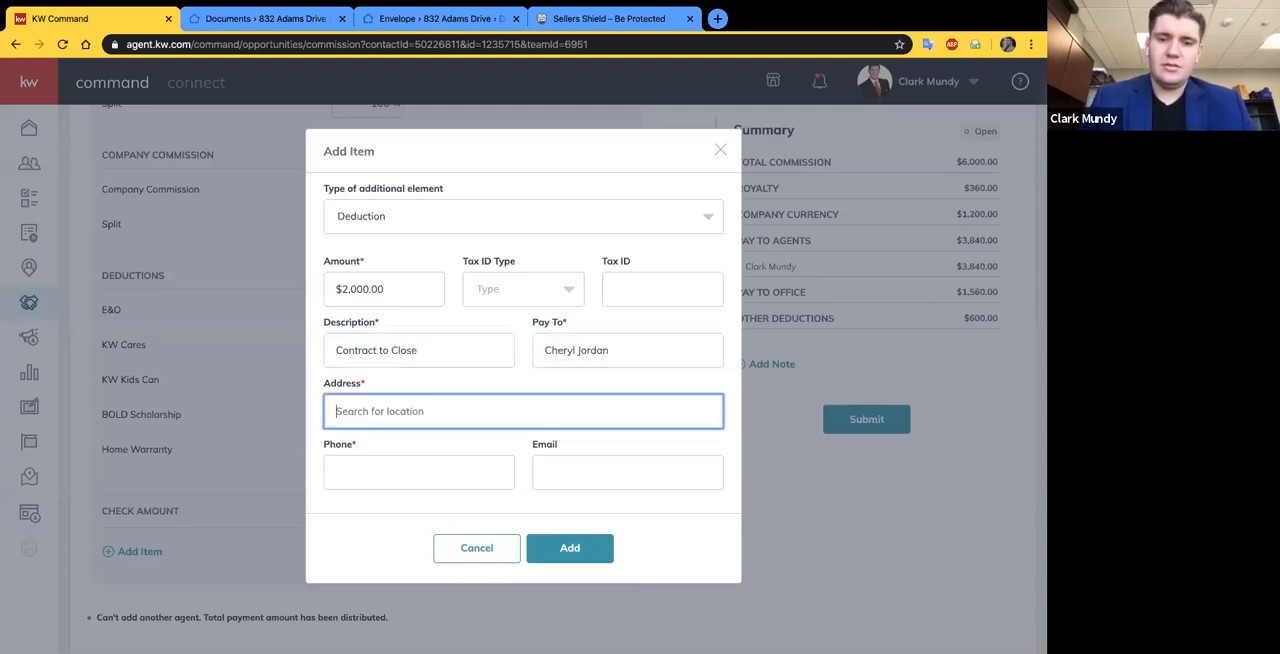
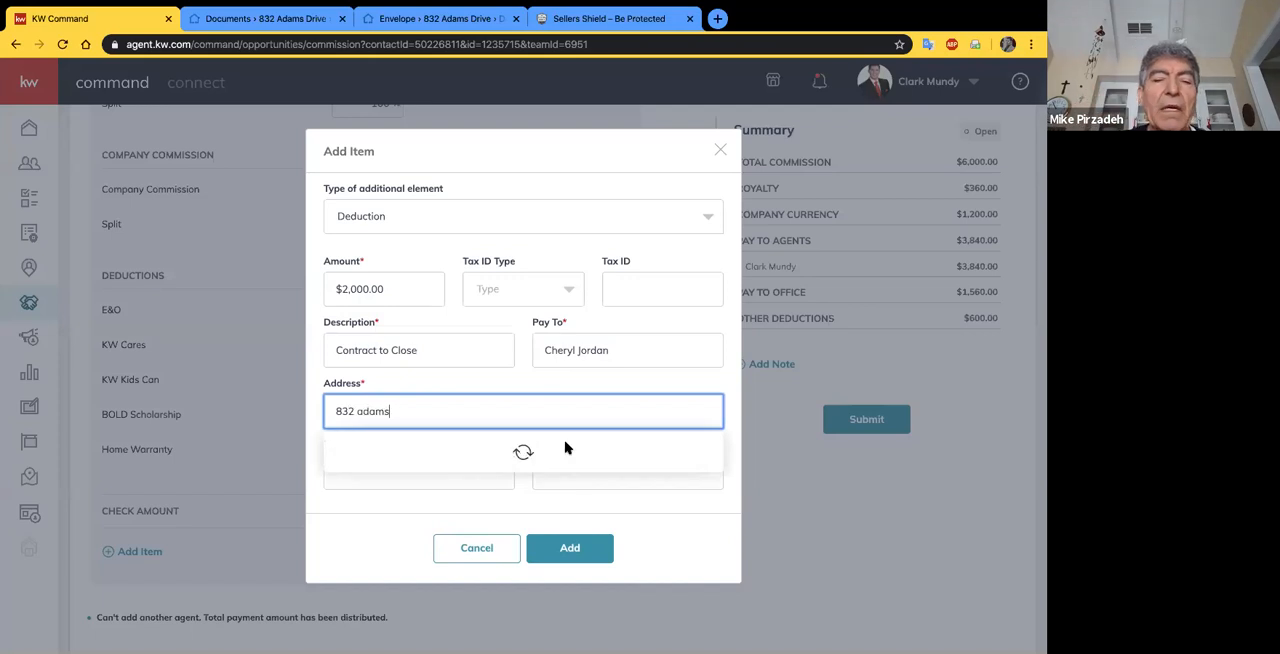
left_click(448, 384)
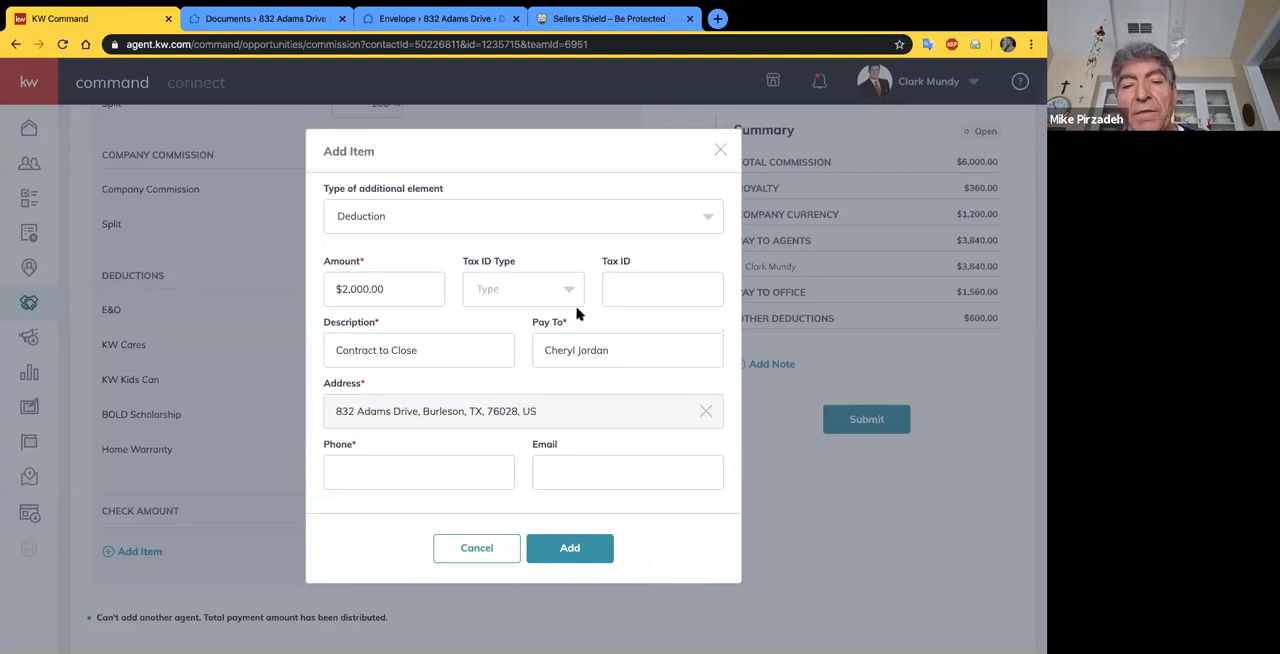
- Discard the unfinished Contract to Close deduction, look through the item types in a new additional item form, and dismiss it
left_click(720, 151)
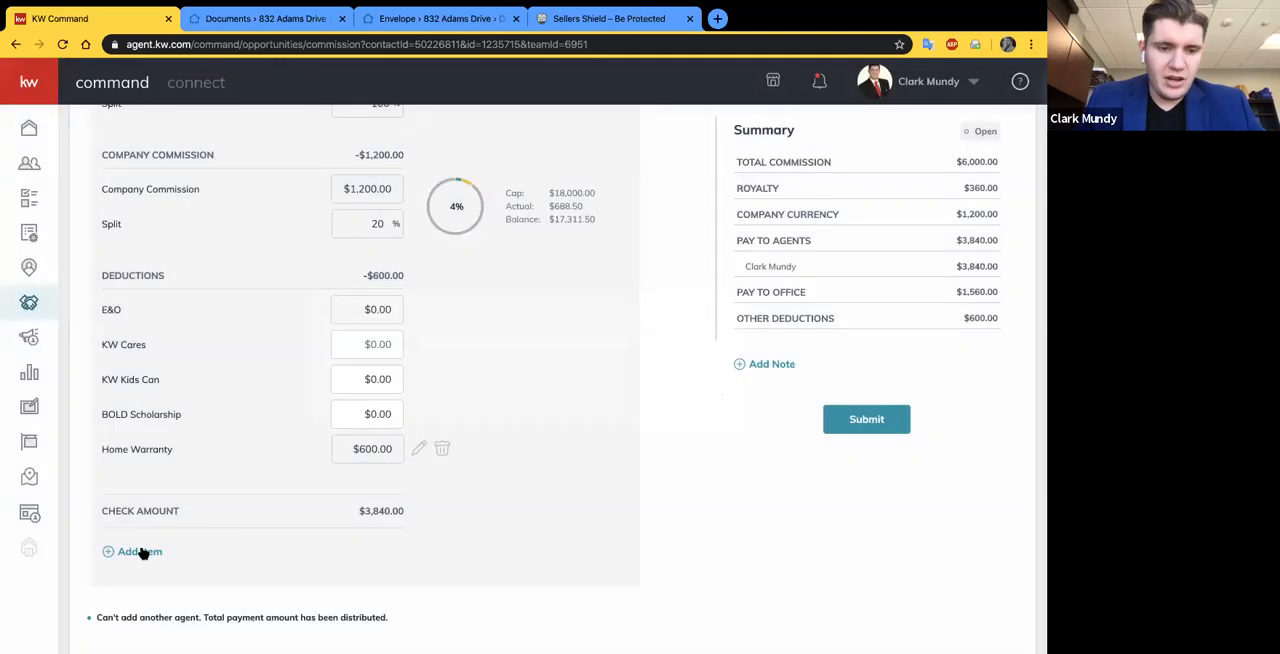
left_click(139, 551)
left_click(489, 295)
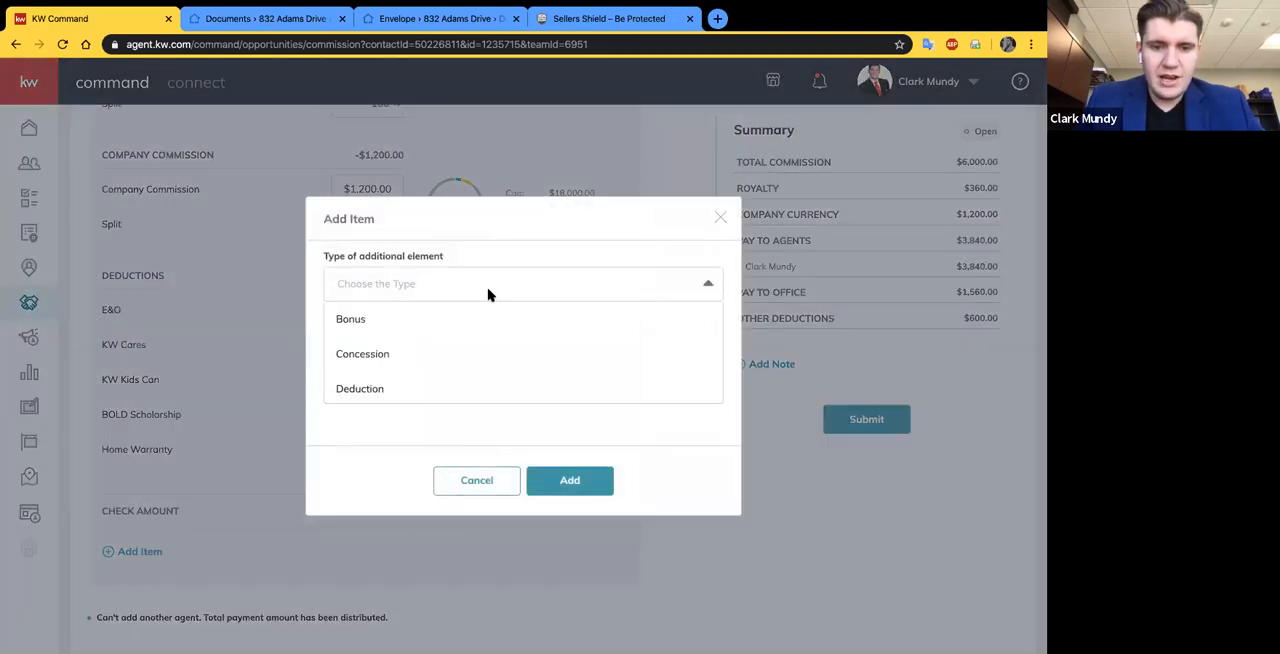
scroll(474, 343, "down", 2)
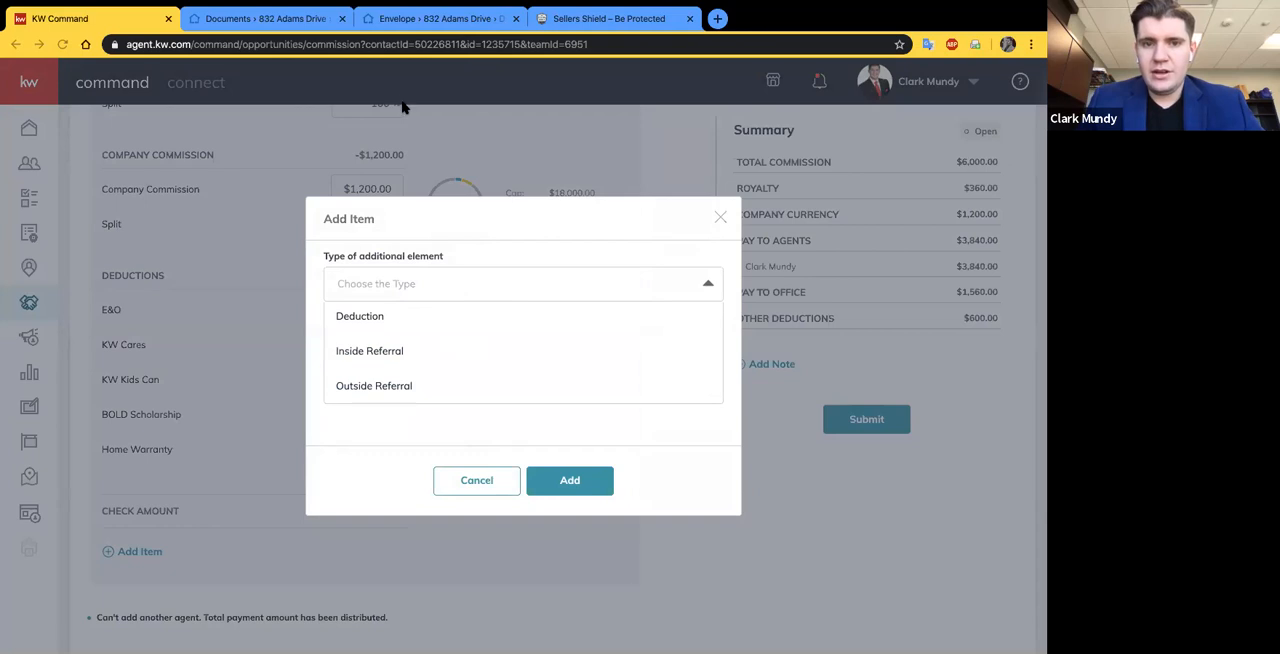
scroll(420, 330, "up", 2)
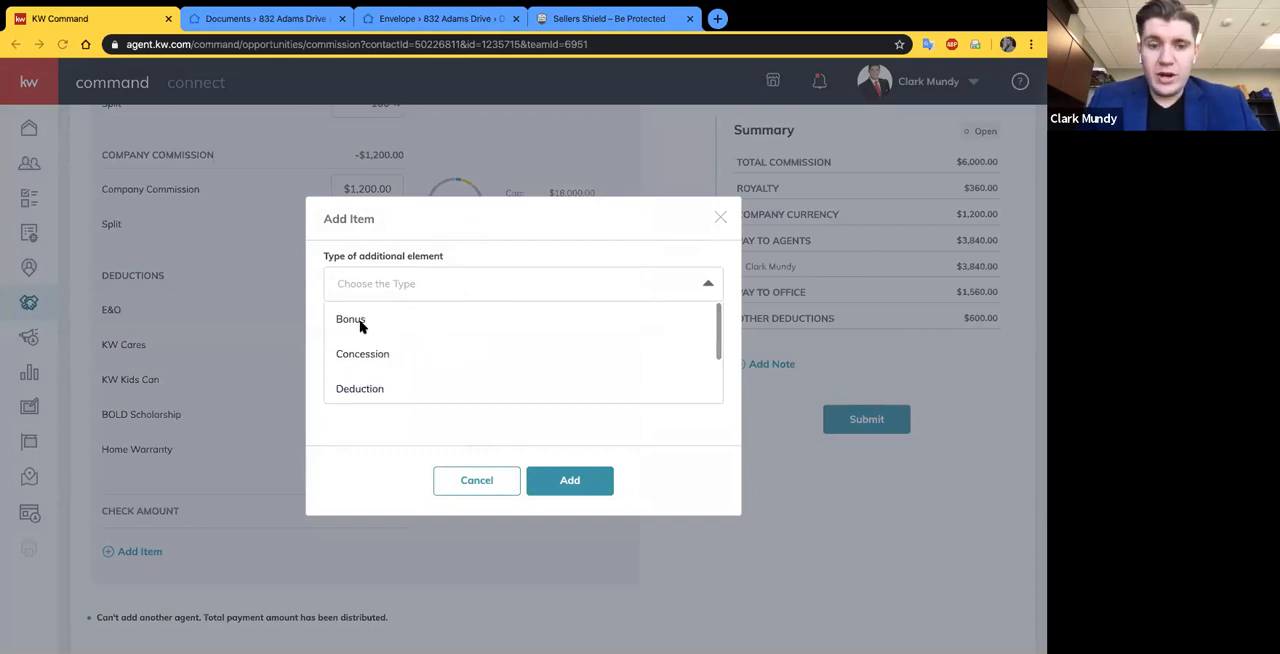
scroll(428, 346, "down", 2)
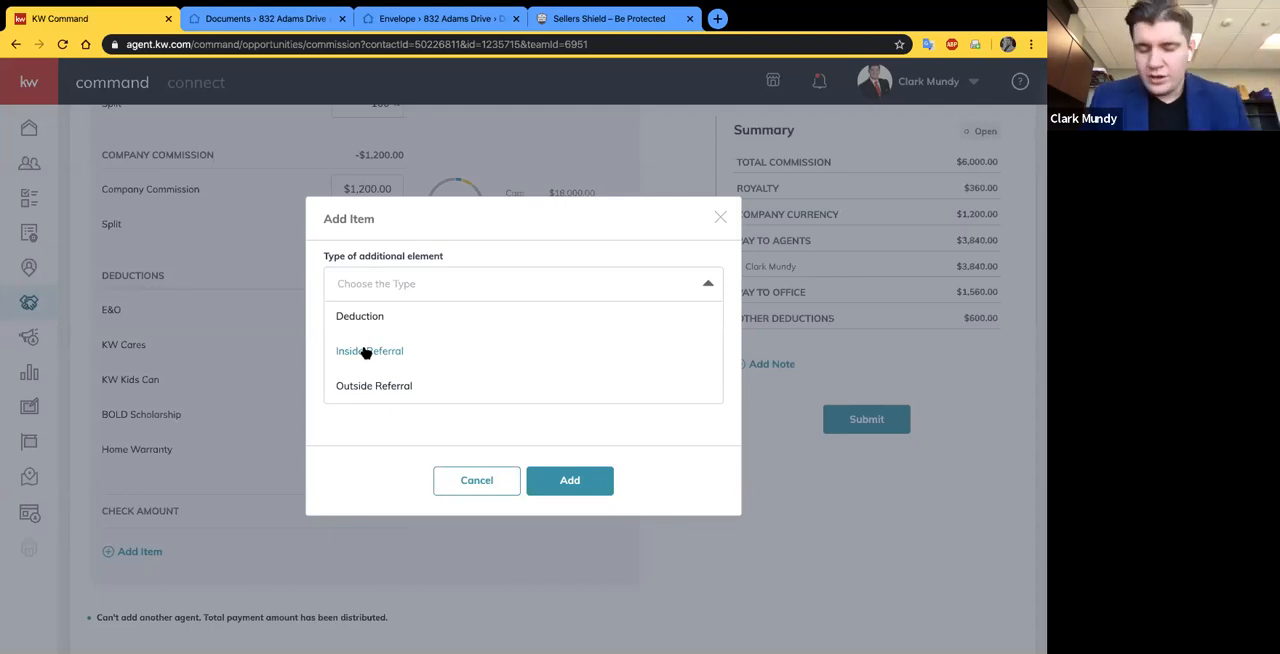
scroll(374, 354, "up", 1)
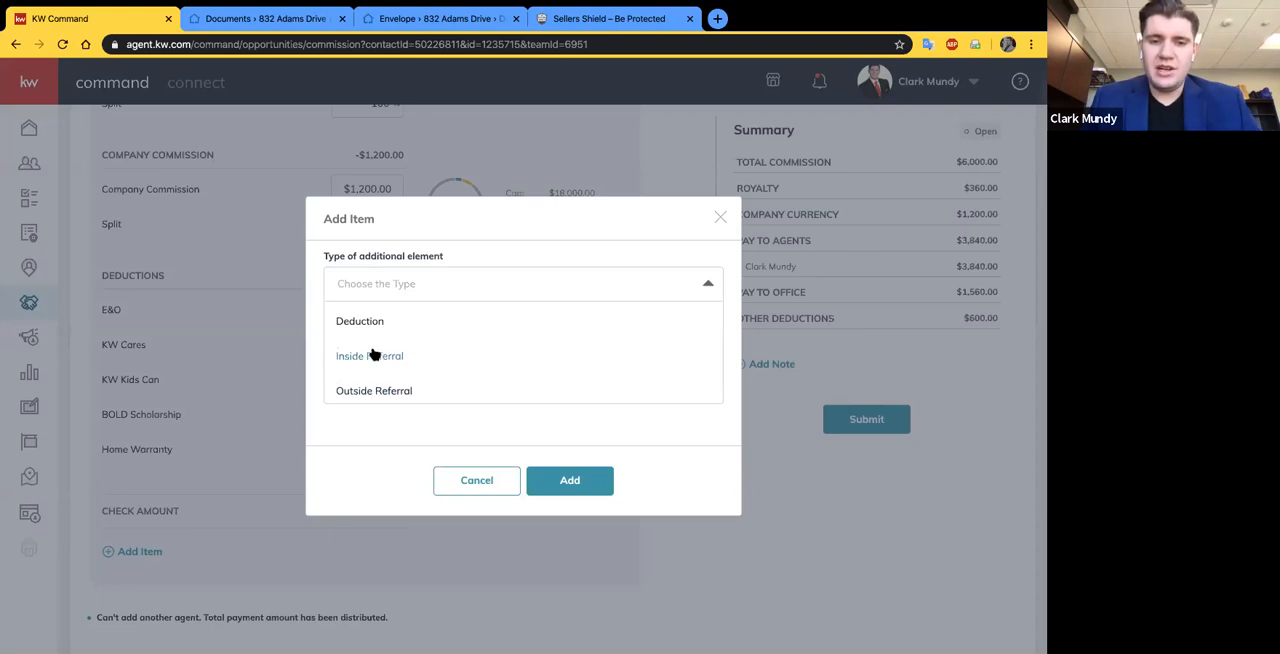
scroll(374, 354, "up", 3)
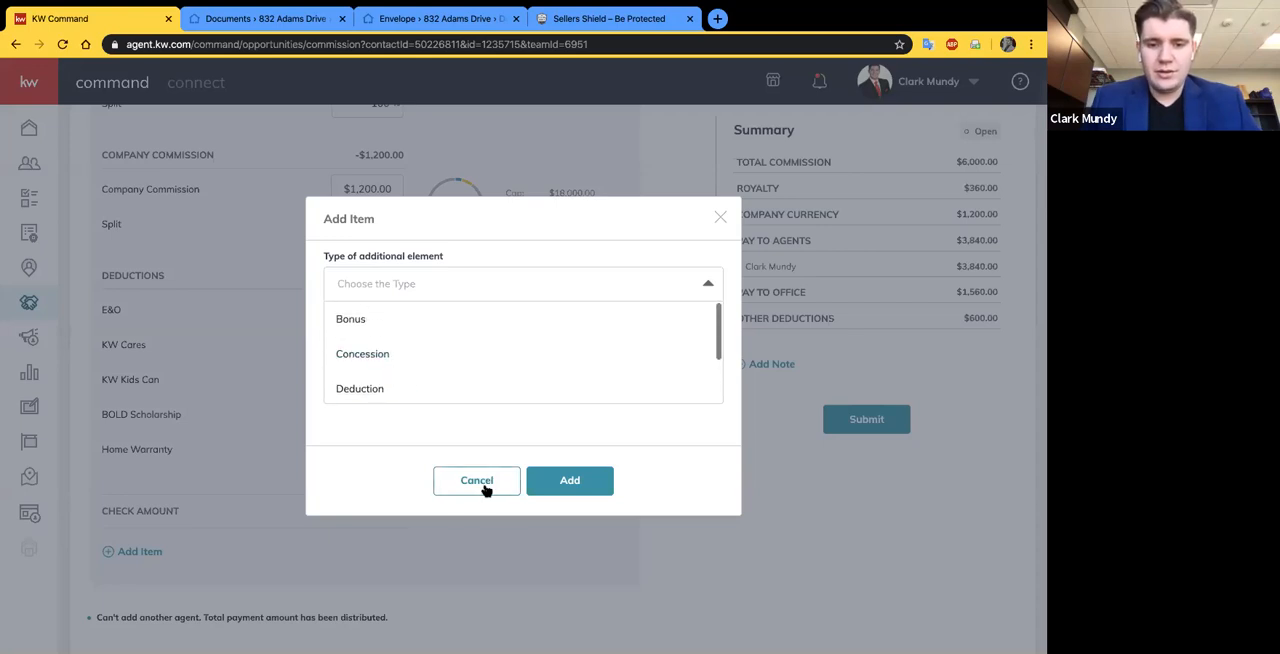
left_click(721, 218)
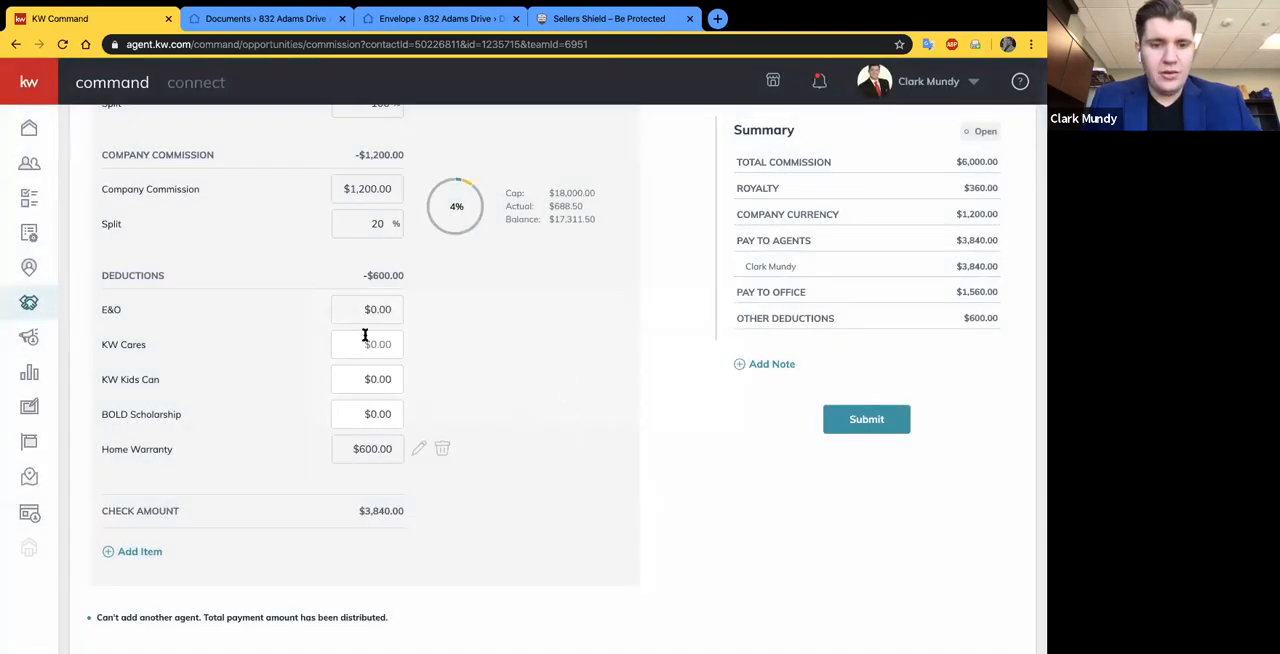
- Remove the Home Warranty deduction from the agent's payment breakdown
left_click(372, 379)
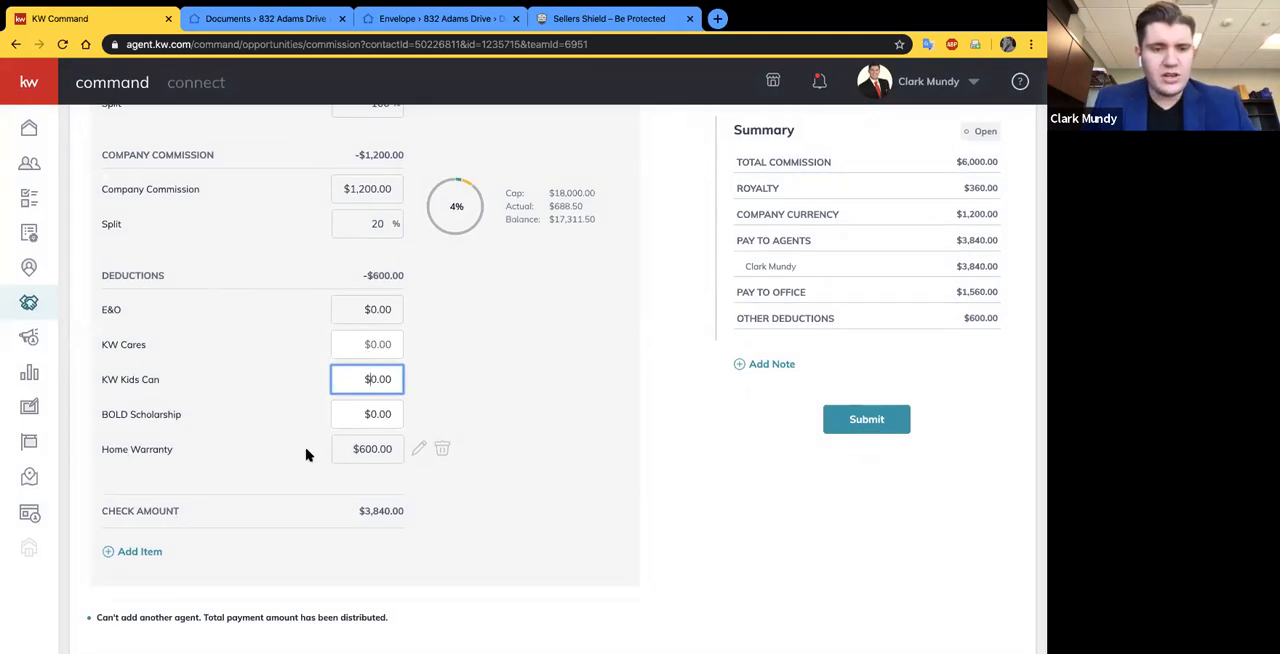
left_click(445, 450)
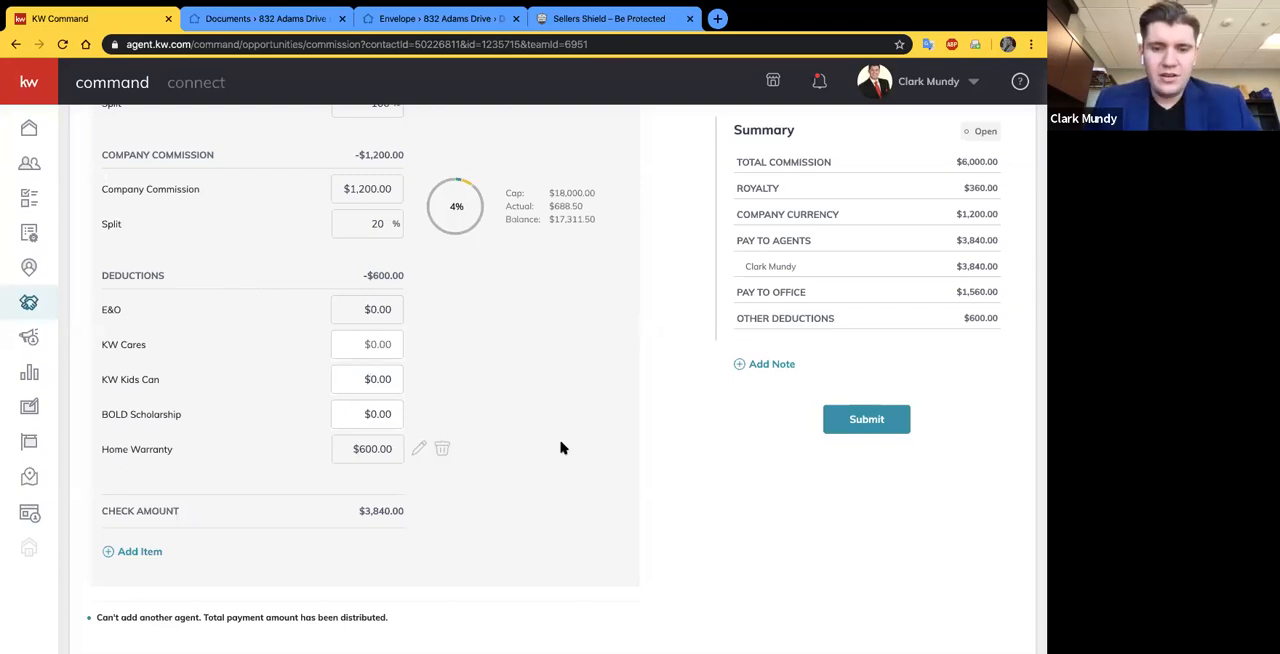
left_click(441, 452)
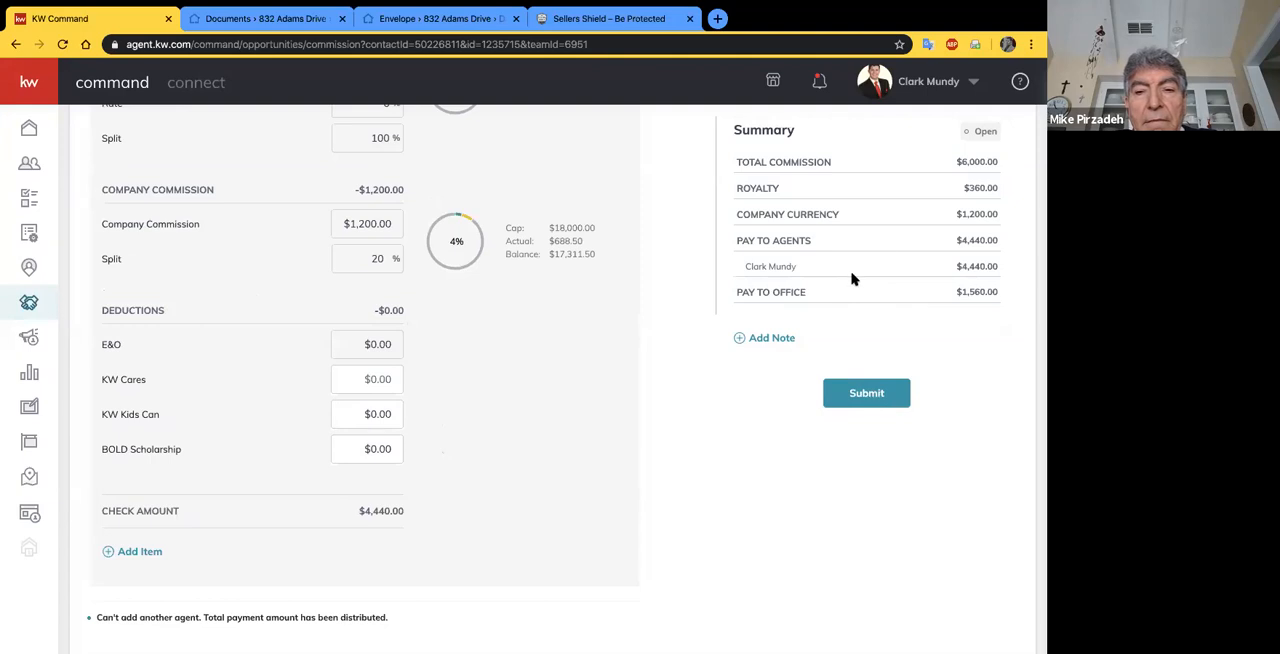
- Add a note to the commission summary reading "Gift basket to be delivered to home upon closing."
left_click(757, 341)
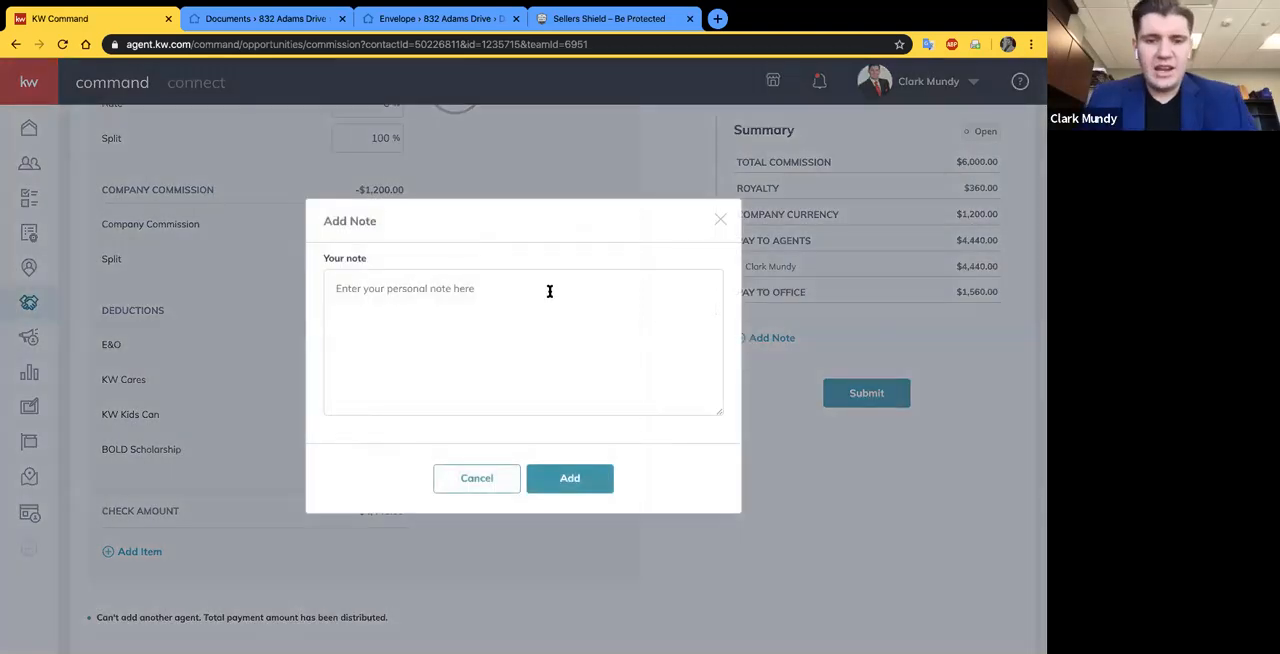
left_click(468, 309)
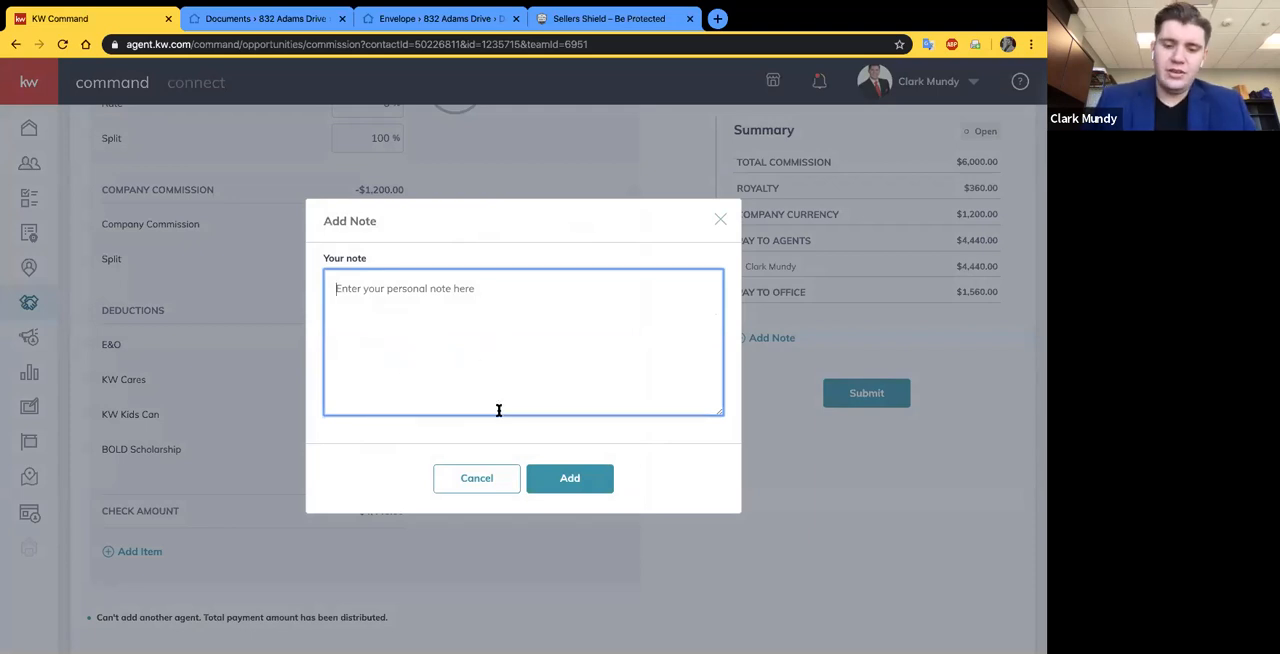
type("Gift basket ot b")
key("BackSpace")
key("BackSpace")
key("BackSpace")
key("BackSpace")
type("to be delivered to home upon closing.")
left_click(571, 481)
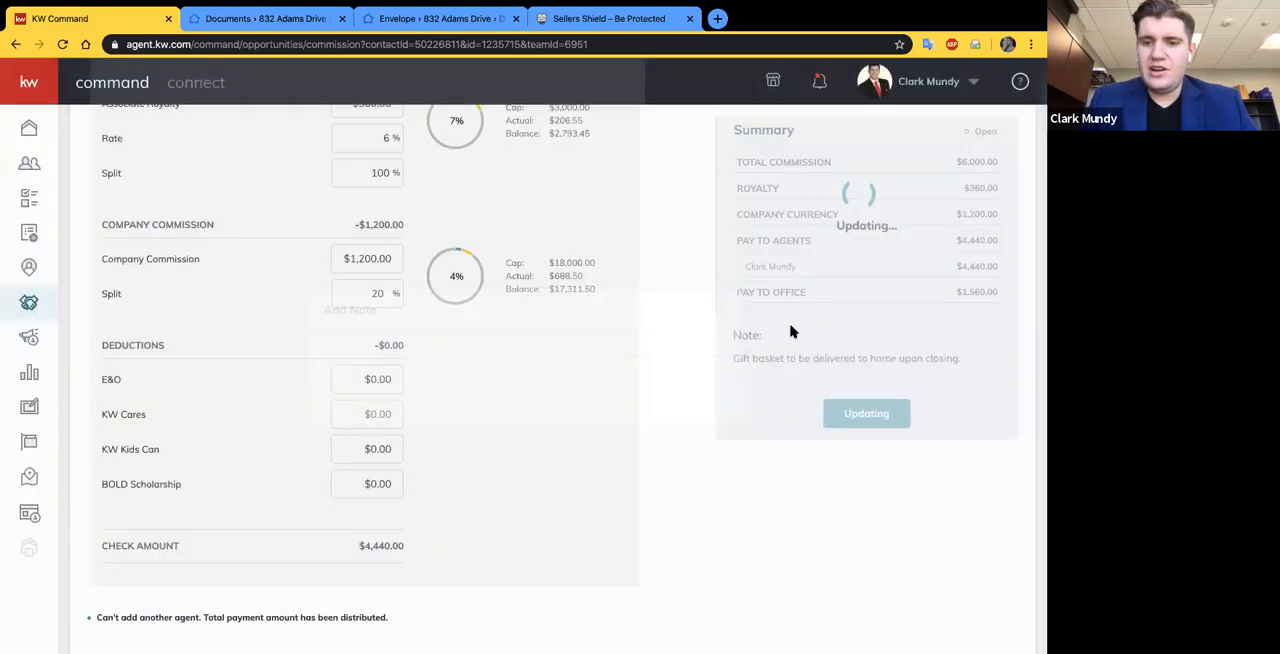
- Look over the commission form's sale details, agent payment breakdown, summary and note
scroll(969, 317, "up", 1)
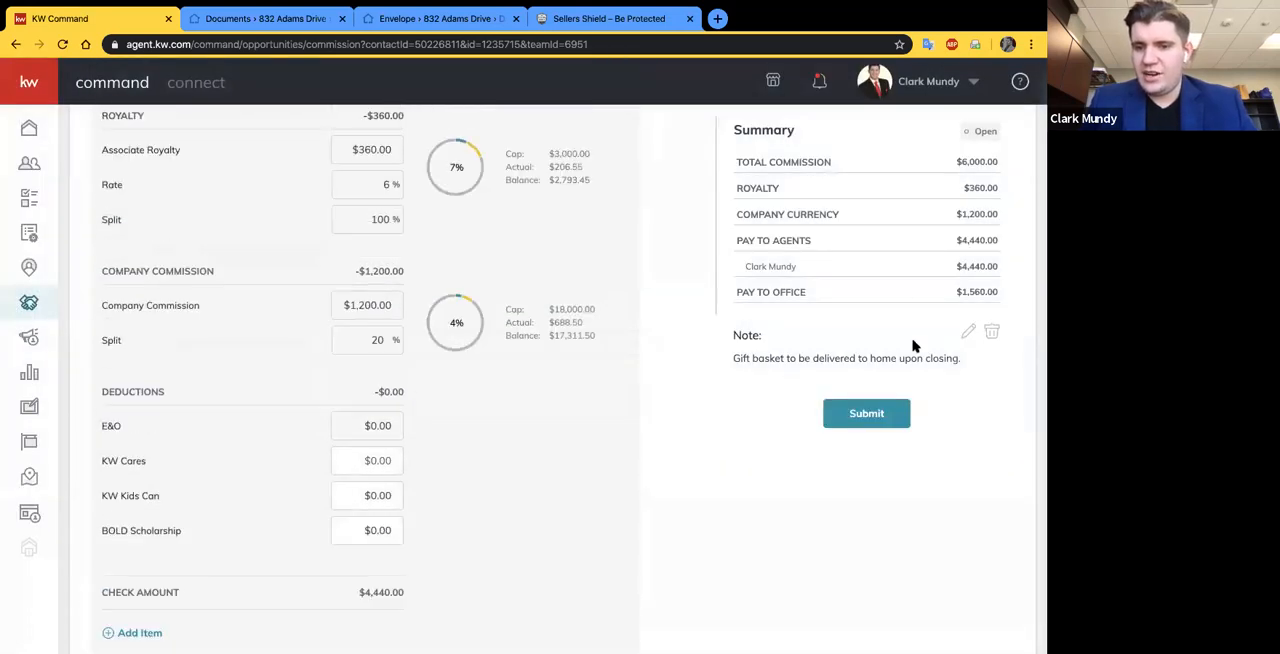
scroll(750, 397, "up", 5)
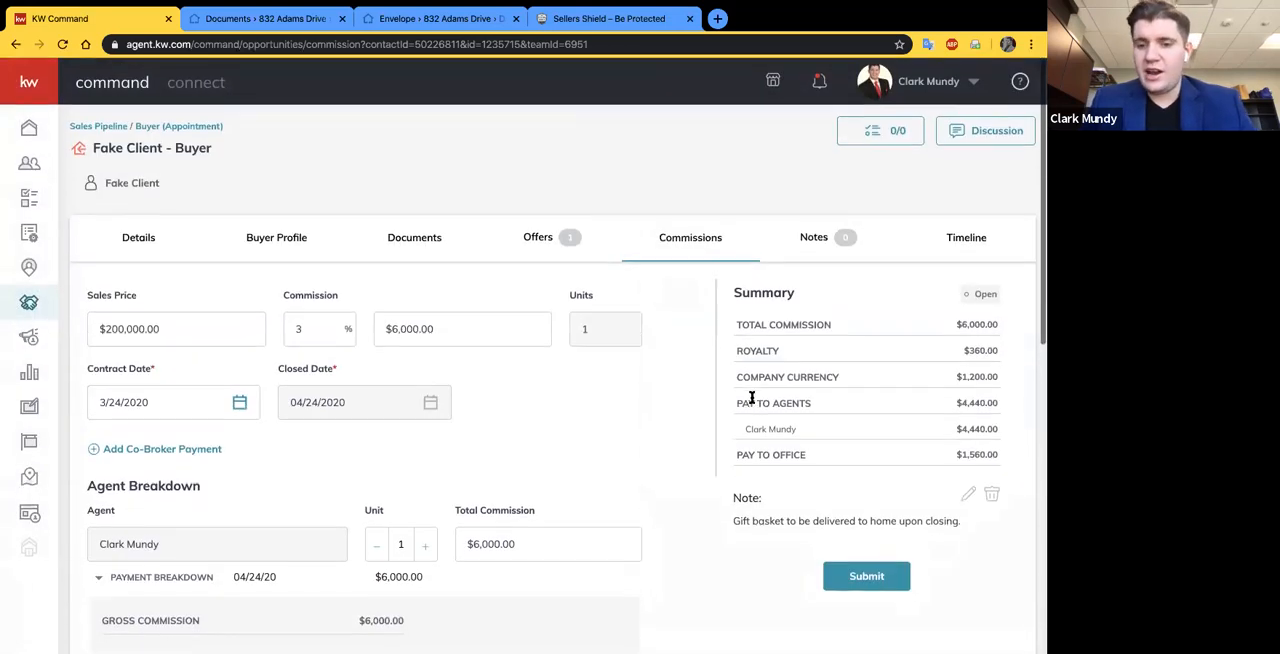
scroll(870, 425, "down", 2)
left_click(867, 432)
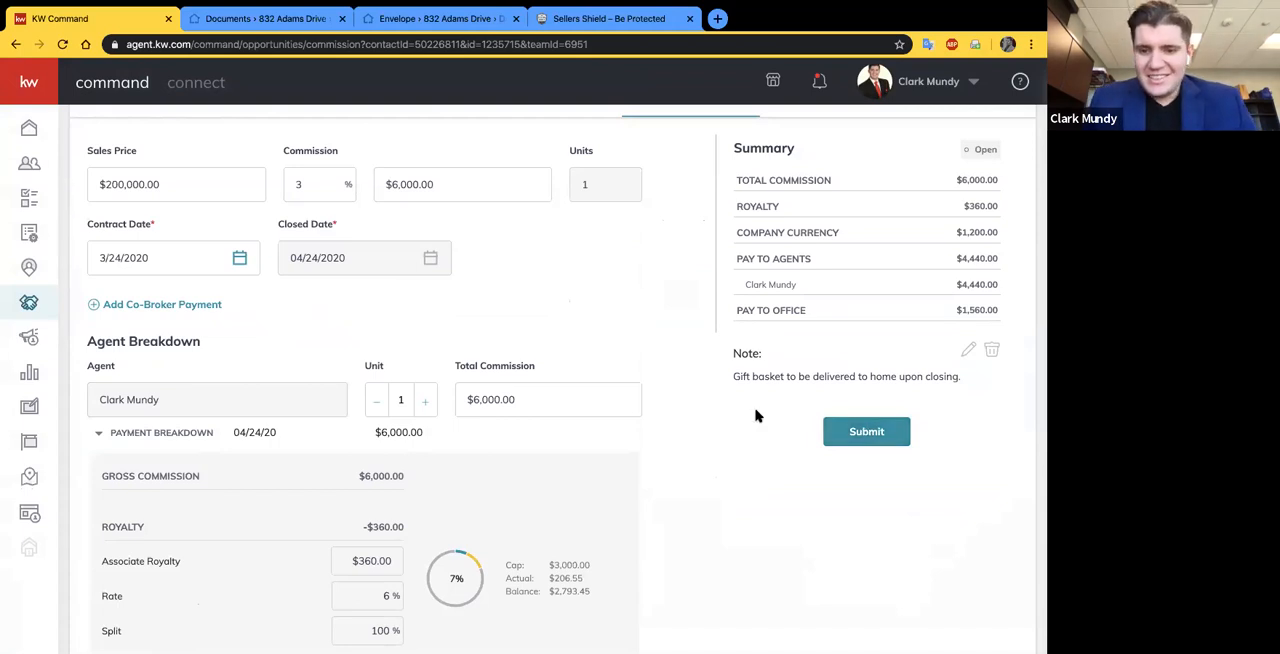
scroll(889, 434, "up", 1)
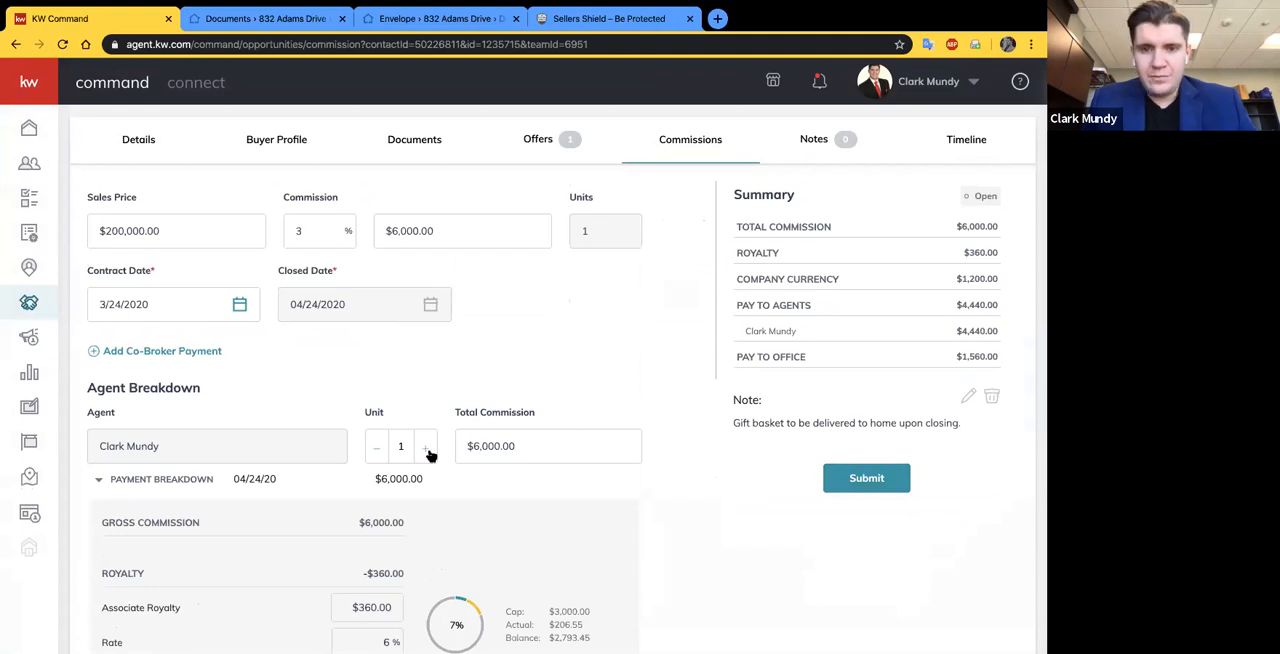
scroll(430, 450, "down", 3)
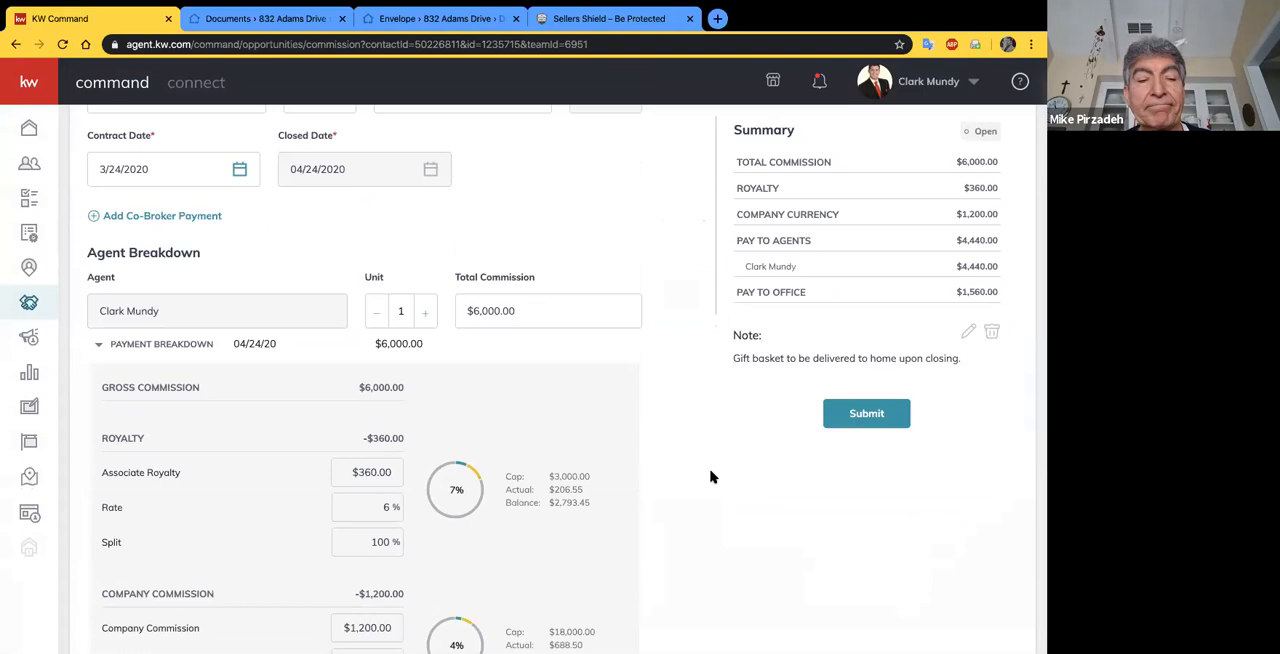
scroll(697, 333, "up", 1)
scroll(697, 333, "up", 3)
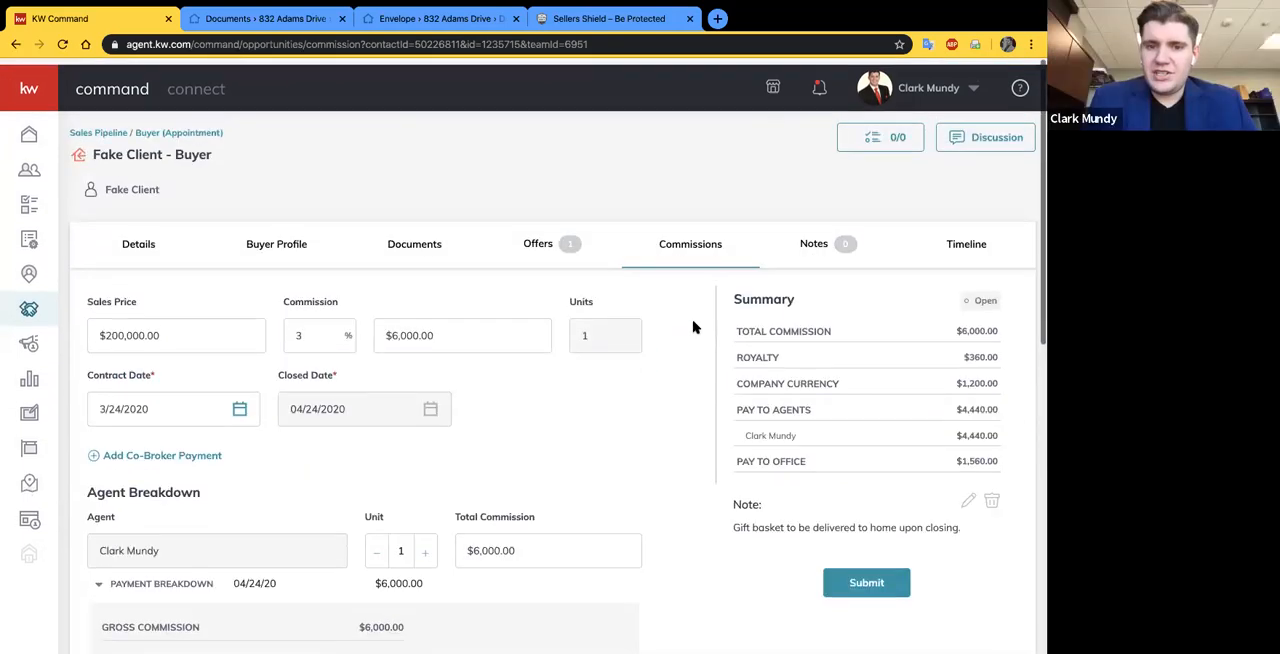